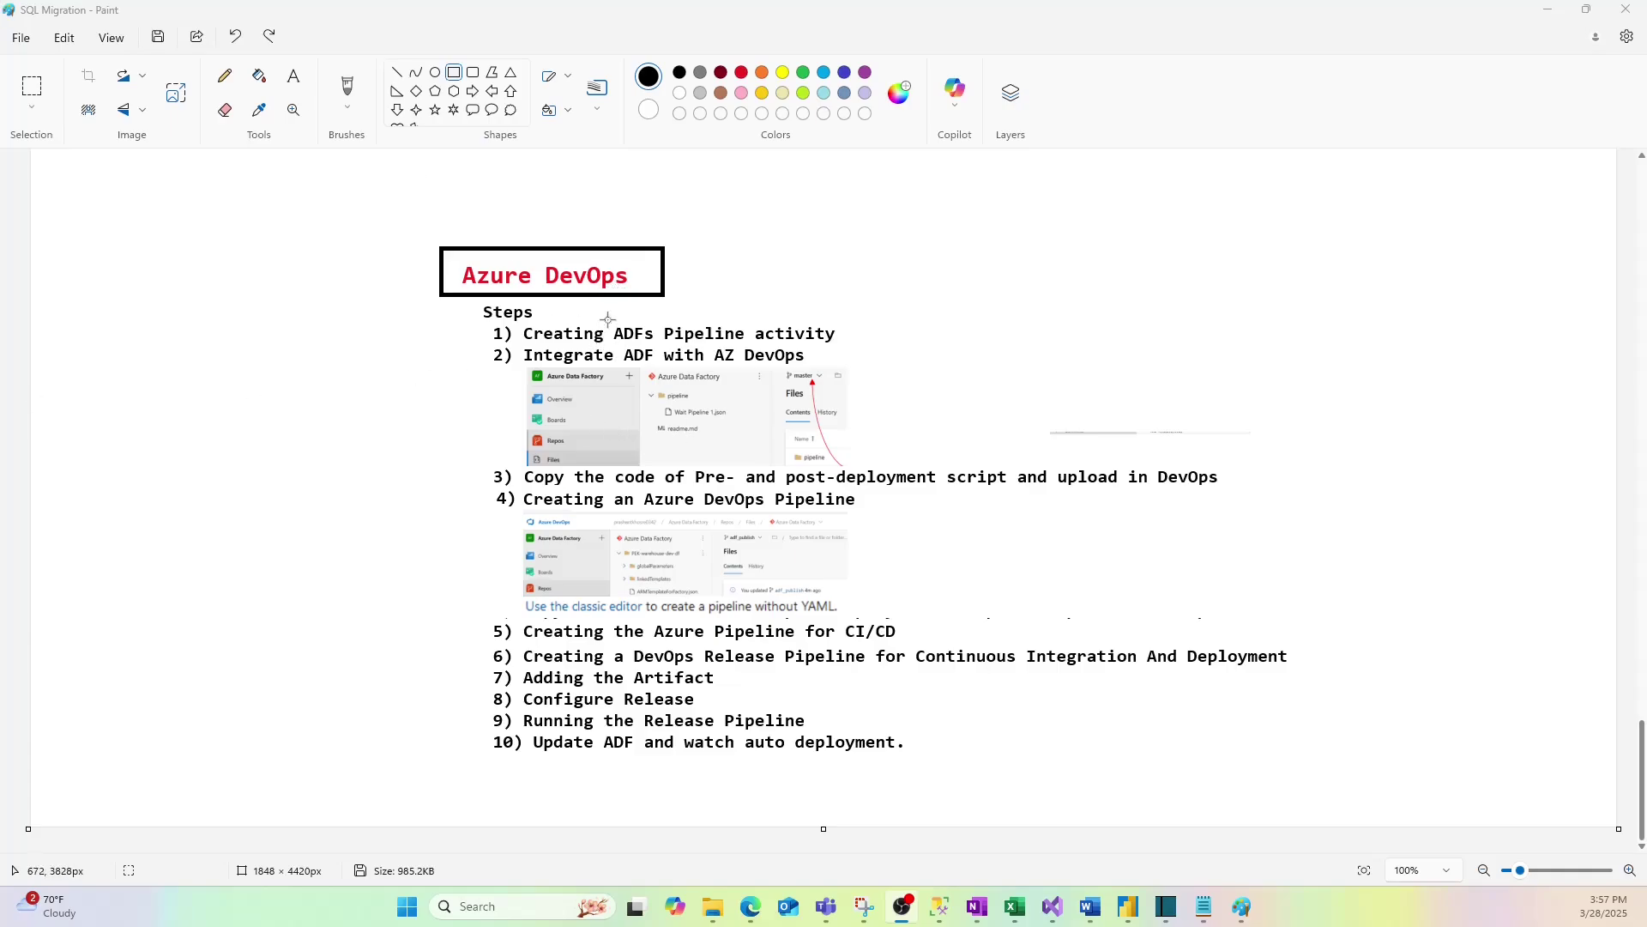
# Step: Draw rectangles around "ADFs Pipeline activity" in step 1 and around step 2 with its Azure Data Factory screenshot
pyautogui.moveTo(607, 316); pyautogui.dragTo(843, 344)
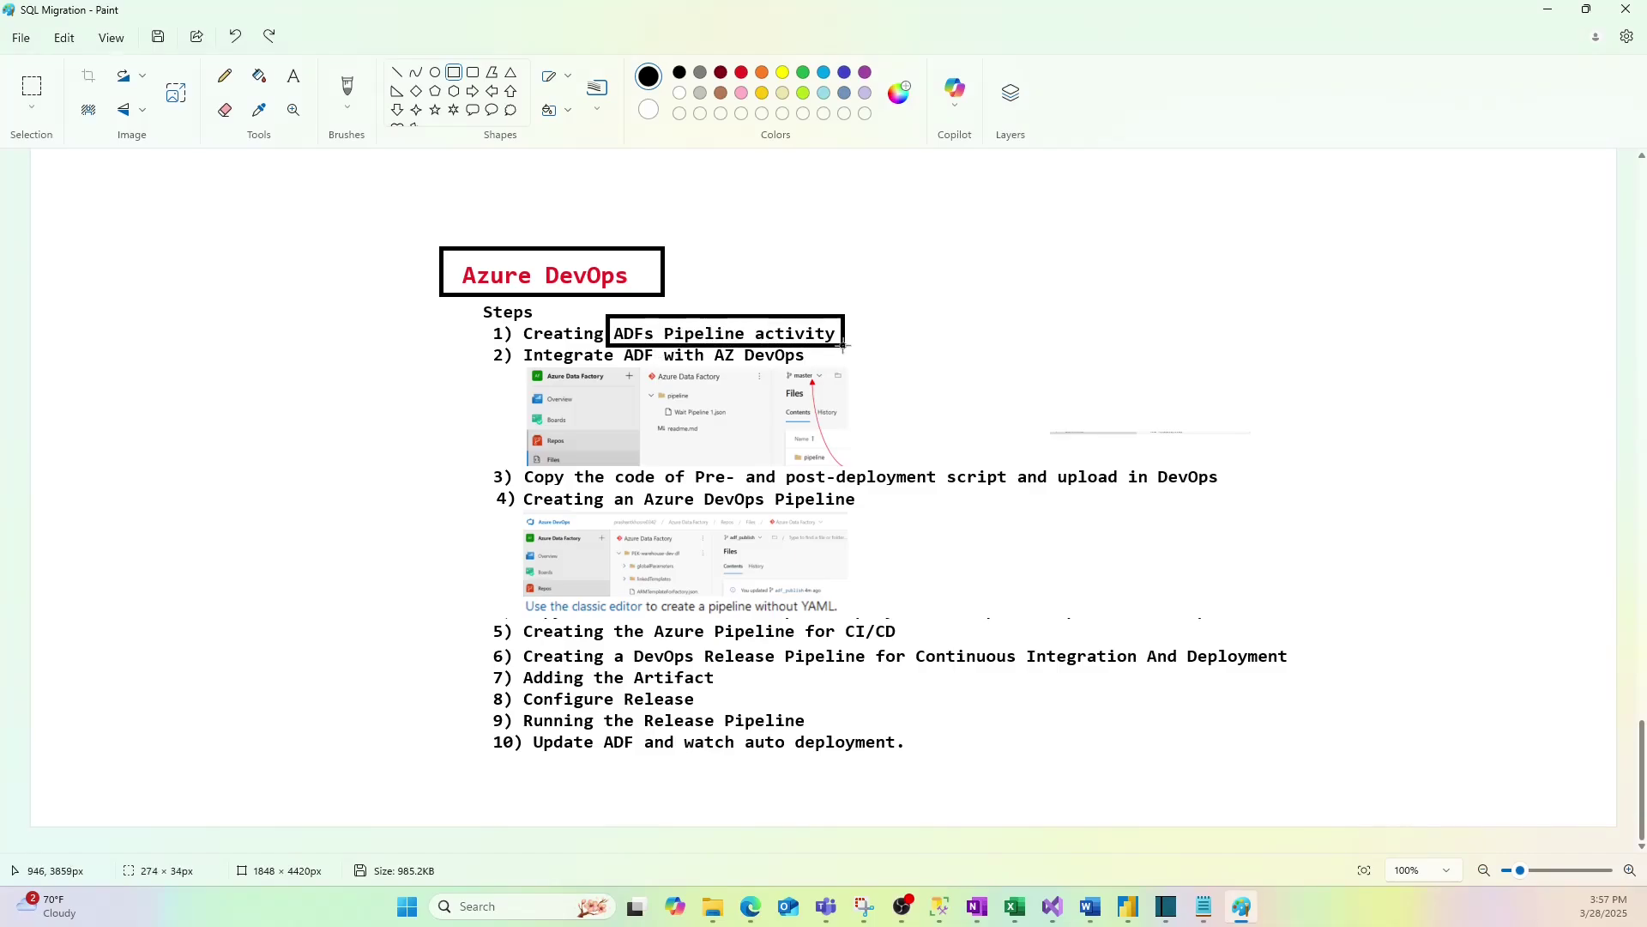
pyautogui.moveTo(843, 344); pyautogui.dragTo(843, 344)
pyautogui.click(877, 322)
pyautogui.moveTo(477, 348); pyautogui.dragTo(851, 469)
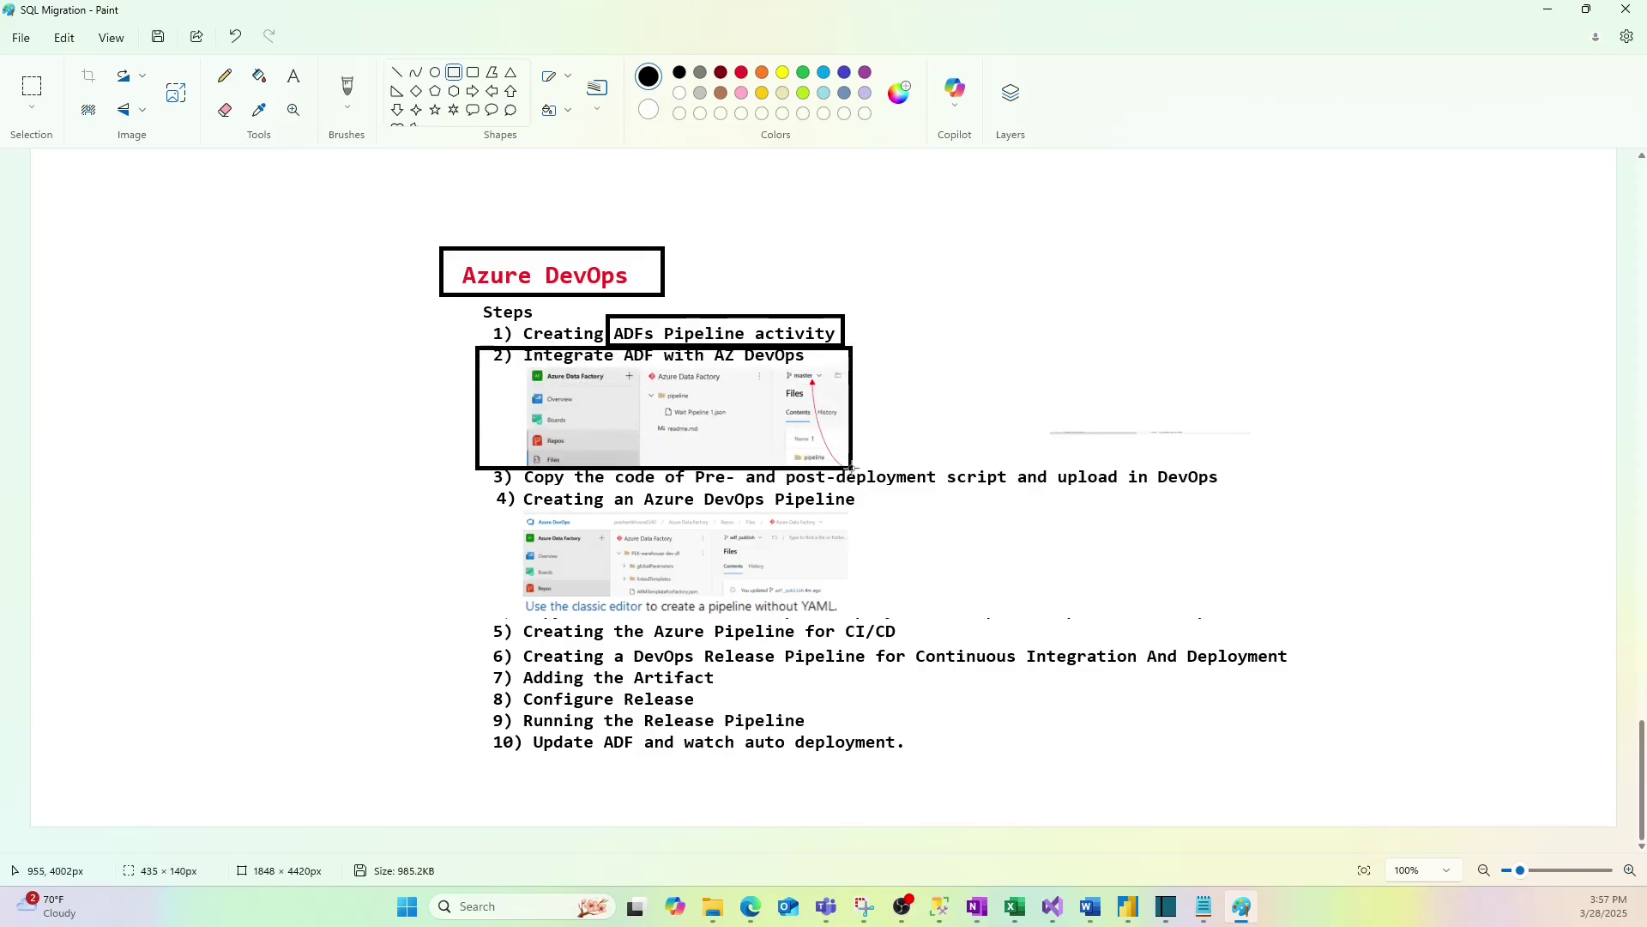
pyautogui.click(942, 393)
# Step: Draw rectangles around "Pre- and post-deployment" in step 3 and around the step 4 Azure DevOps pipeline section, undoing the small stray box inside it
pyautogui.moveTo(691, 465); pyautogui.dragTo(944, 487)
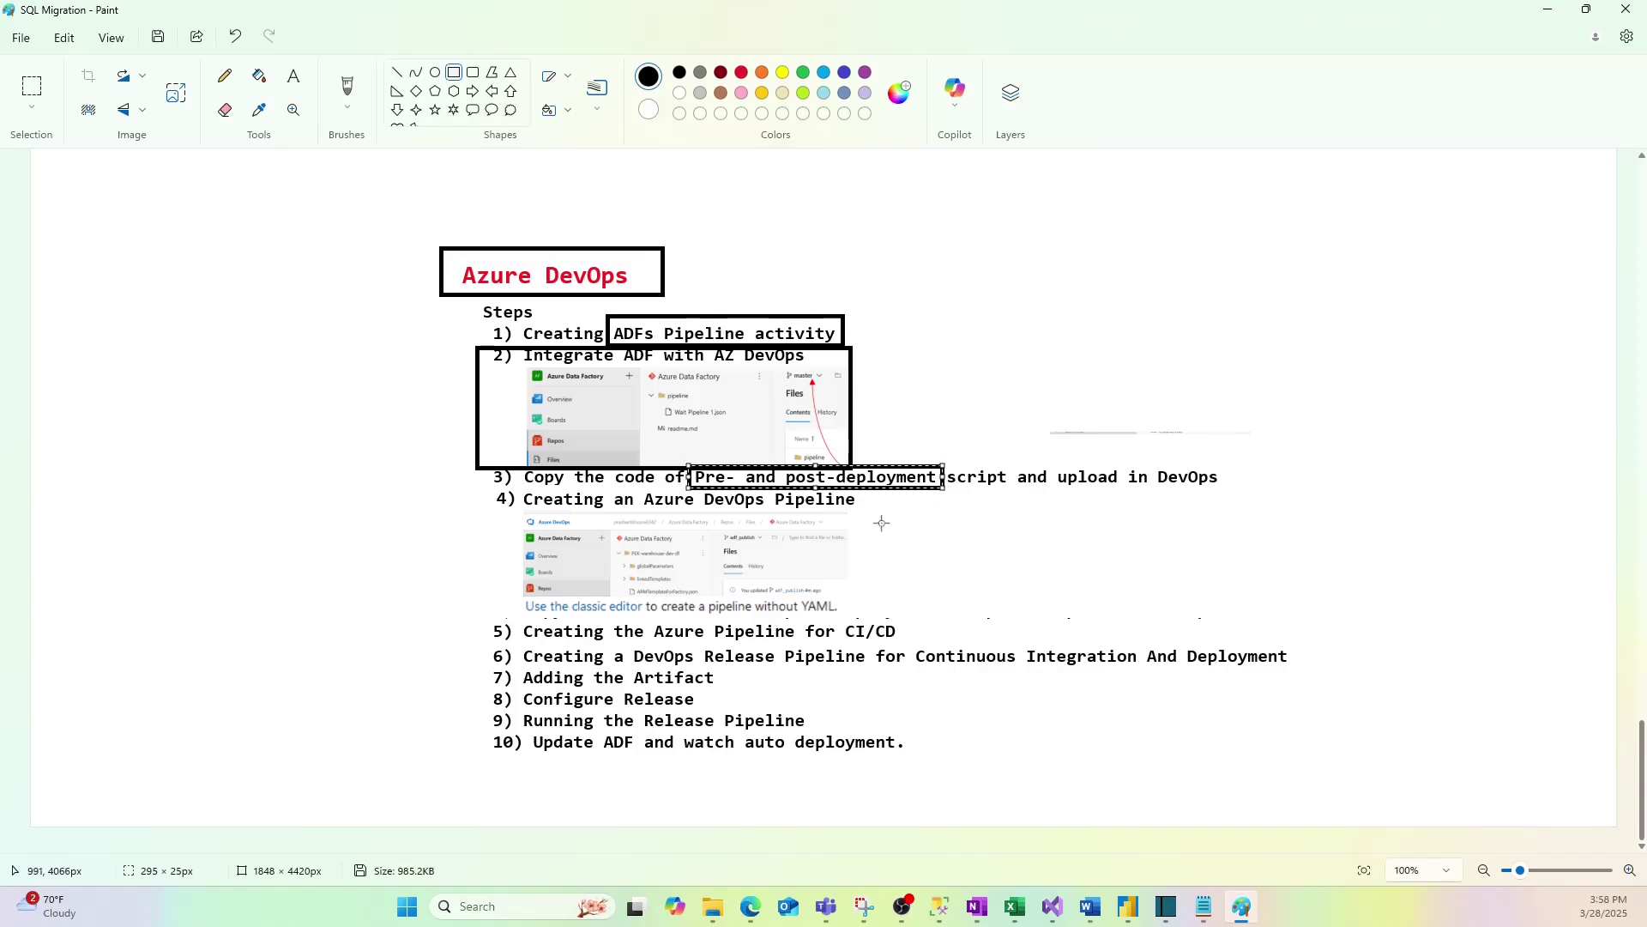
pyautogui.click(881, 522)
pyautogui.moveTo(518, 491); pyautogui.dragTo(856, 621)
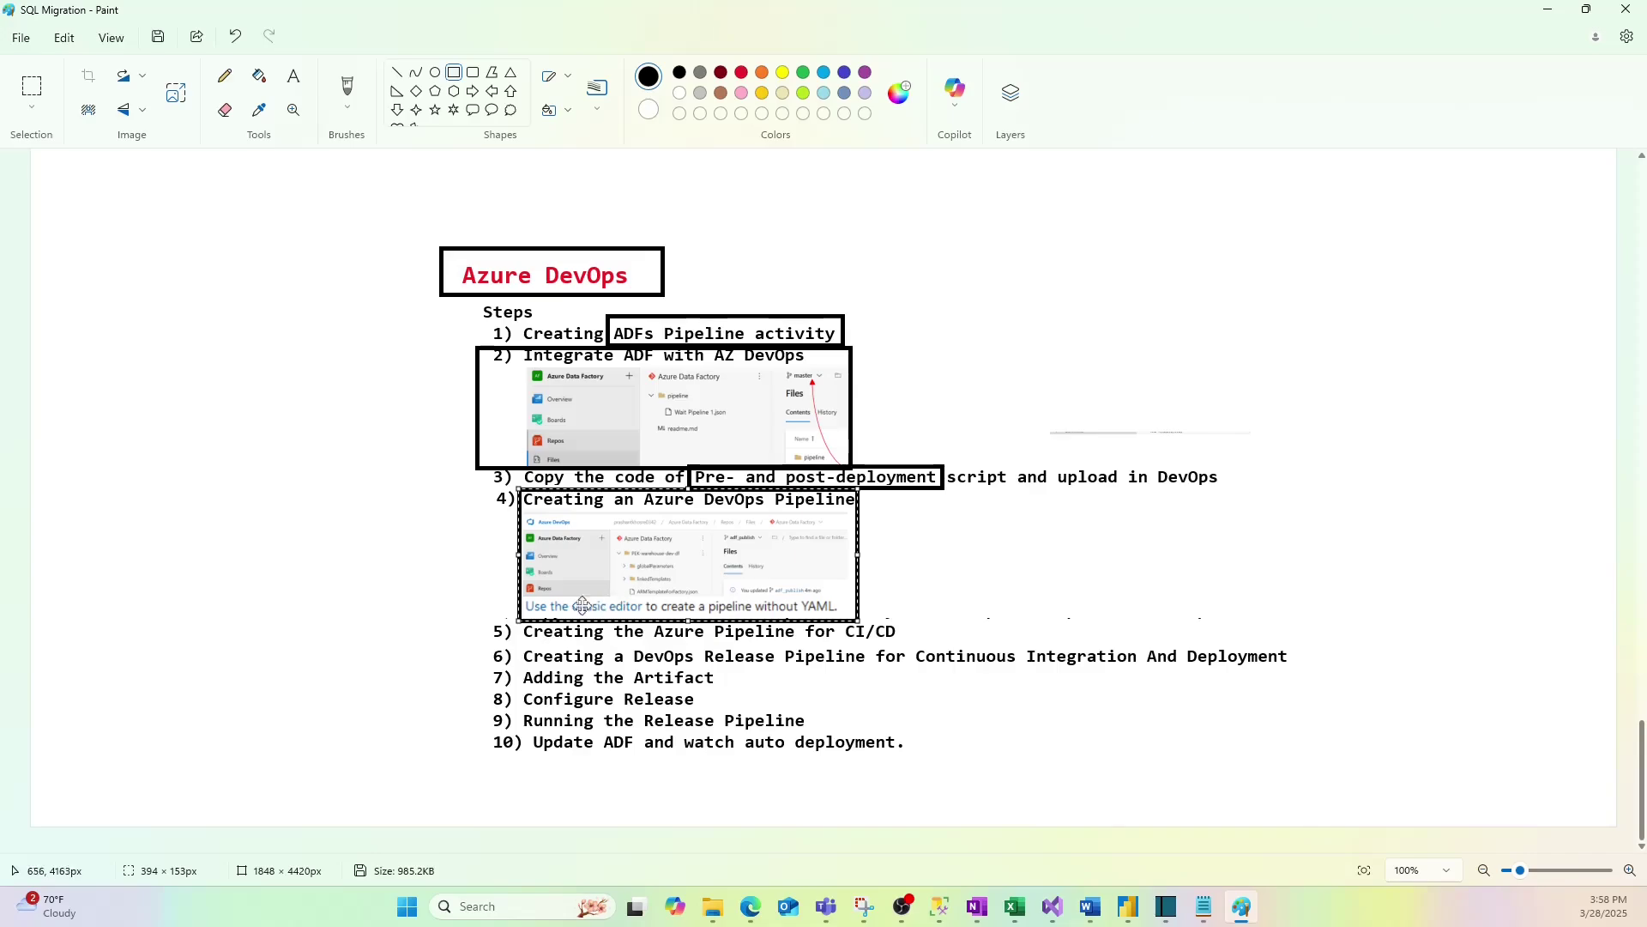
pyautogui.click(447, 590)
pyautogui.moveTo(667, 562); pyautogui.dragTo(720, 568)
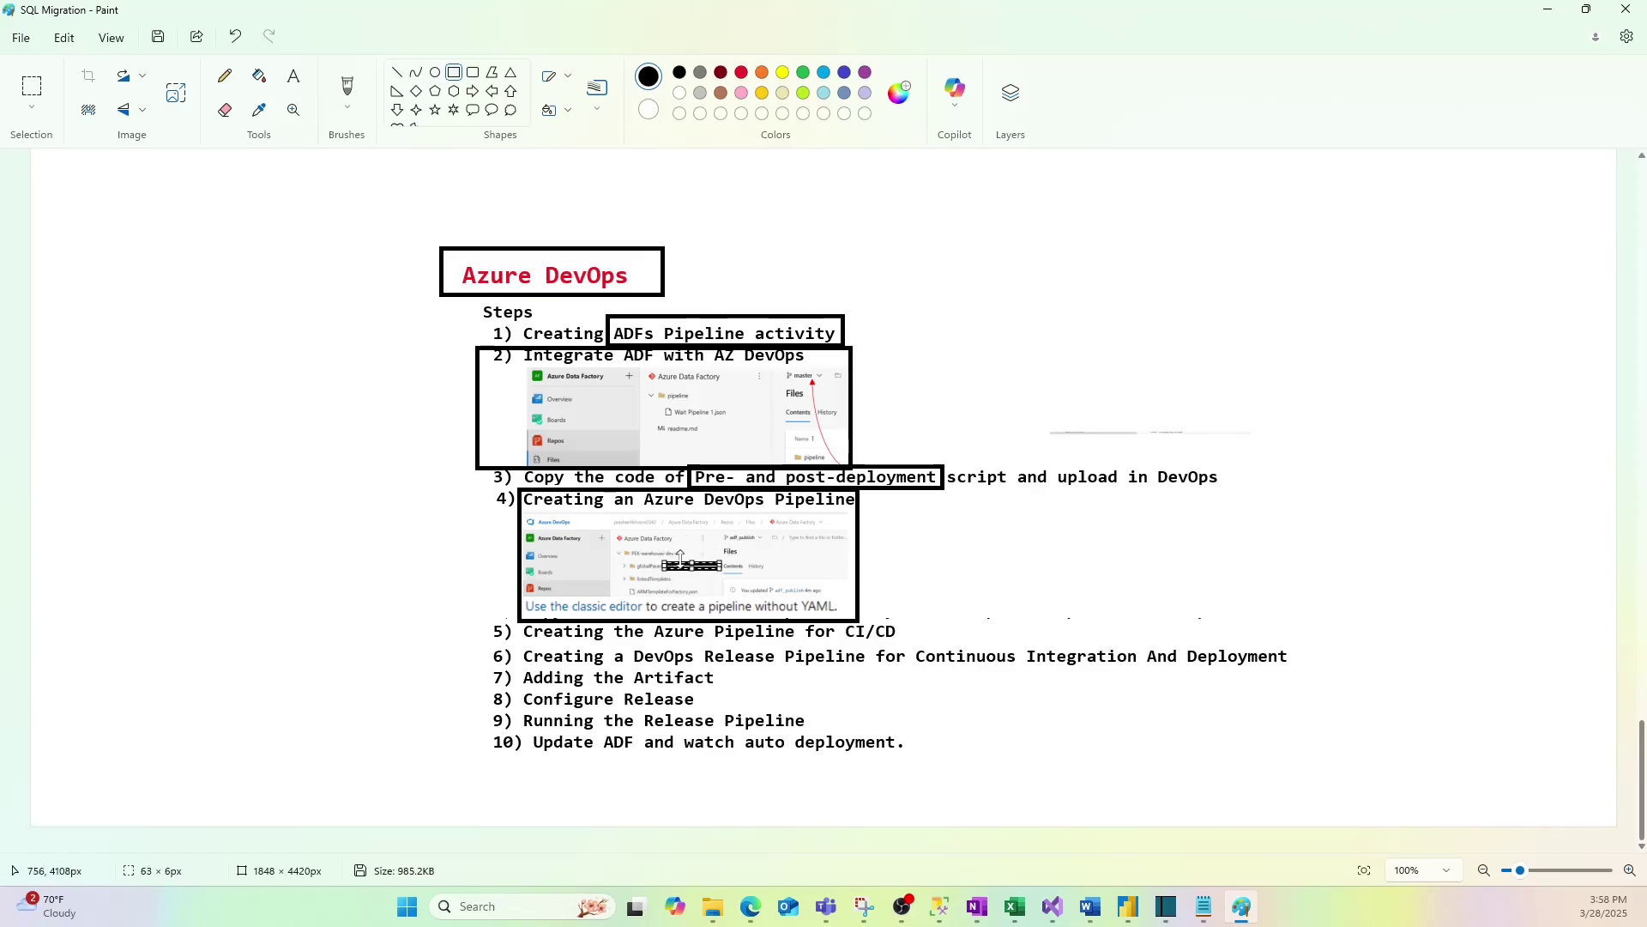
pyautogui.hotkey('ctrl', 'z')
# Step: Box "Release Pipeline" in step 6 and underline "Deployment" in the same line with a flat rectangle
pyautogui.moveTo(701, 640); pyautogui.dragTo(875, 671)
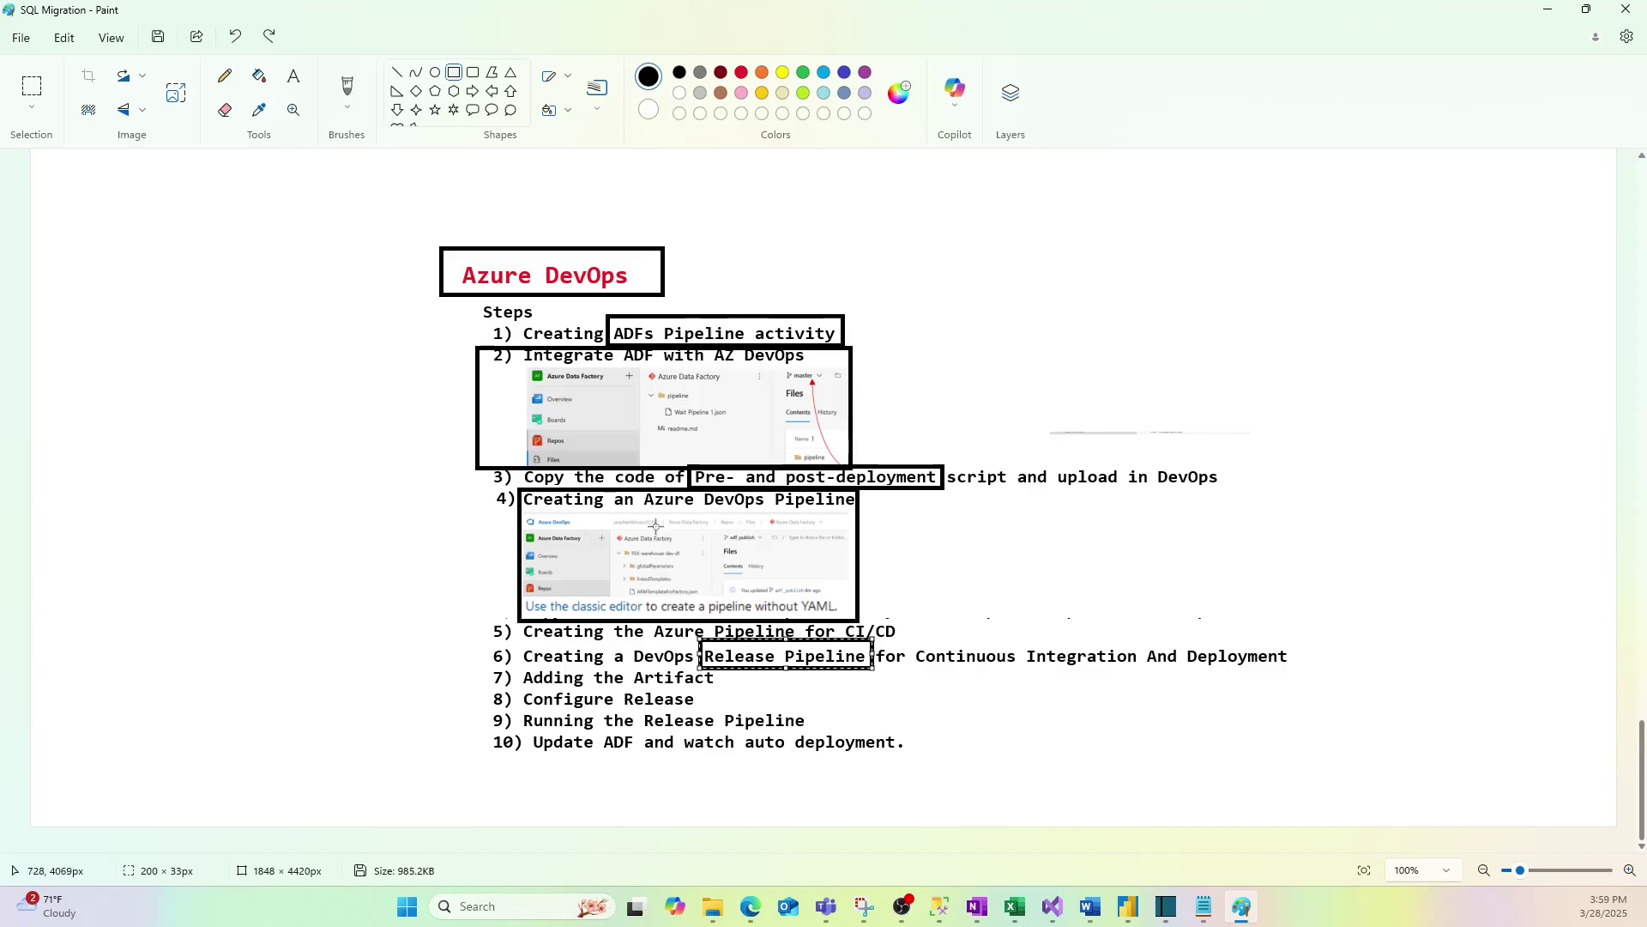
pyautogui.click(648, 536)
pyautogui.moveTo(1185, 669); pyautogui.dragTo(1270, 675)
pyautogui.click(1203, 688)
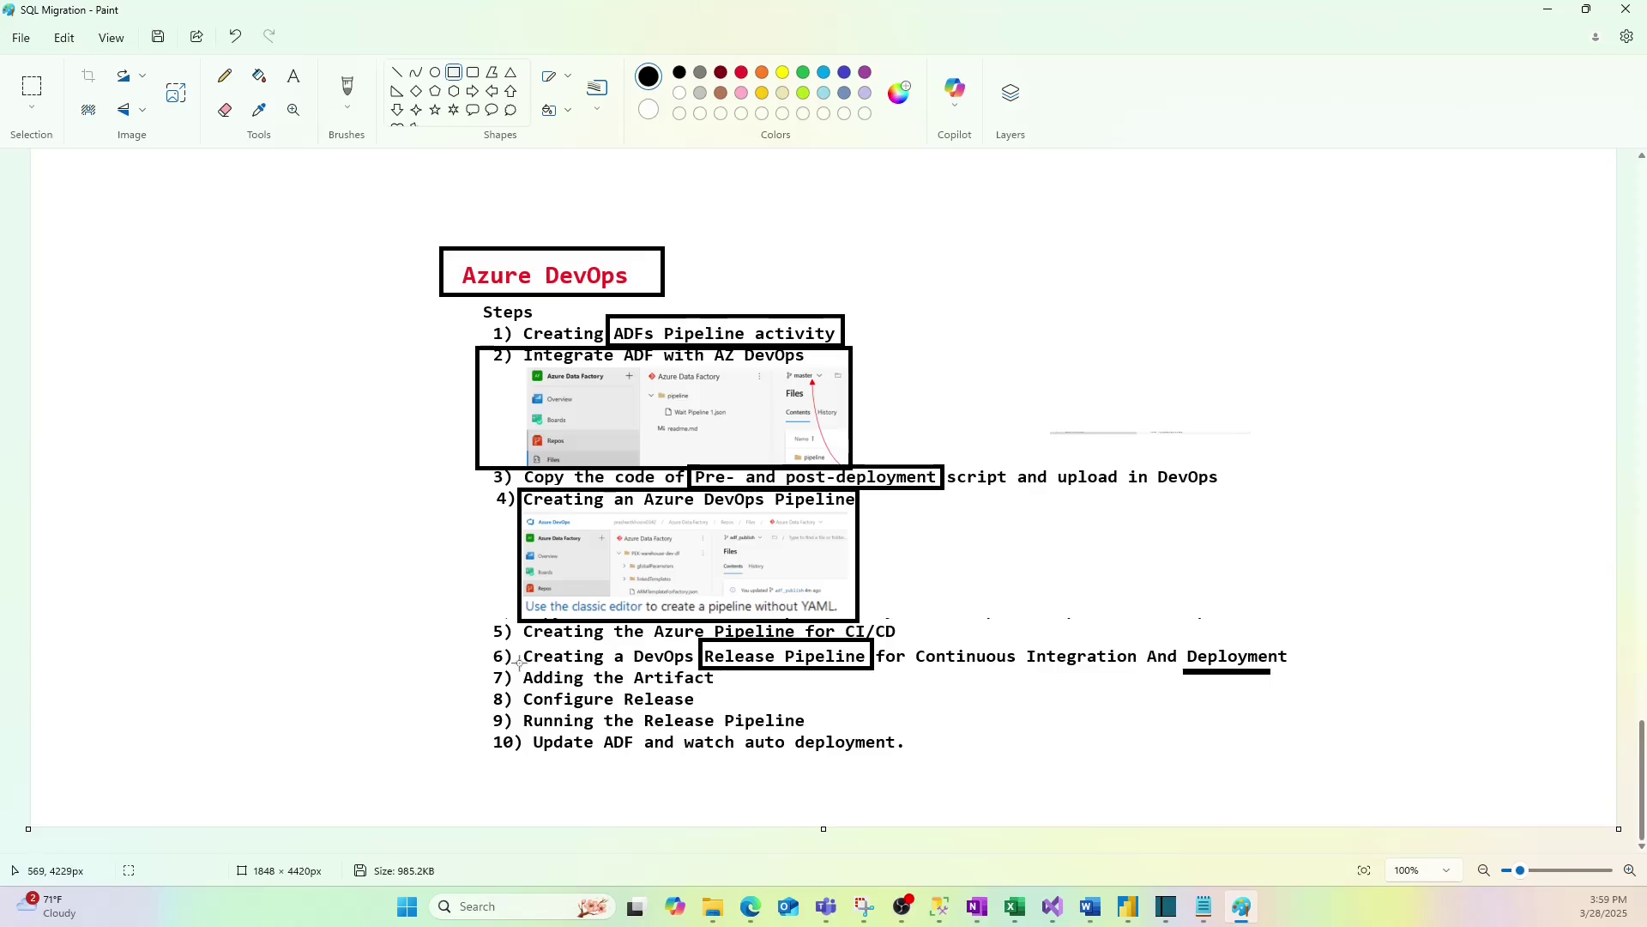
# Step: Draw rectangles around "Adding the Artifact", "Running the Release Pipeline" and "watch auto deployment" in steps 7, 9 and 10
pyautogui.moveTo(519, 662); pyautogui.dragTo(725, 691)
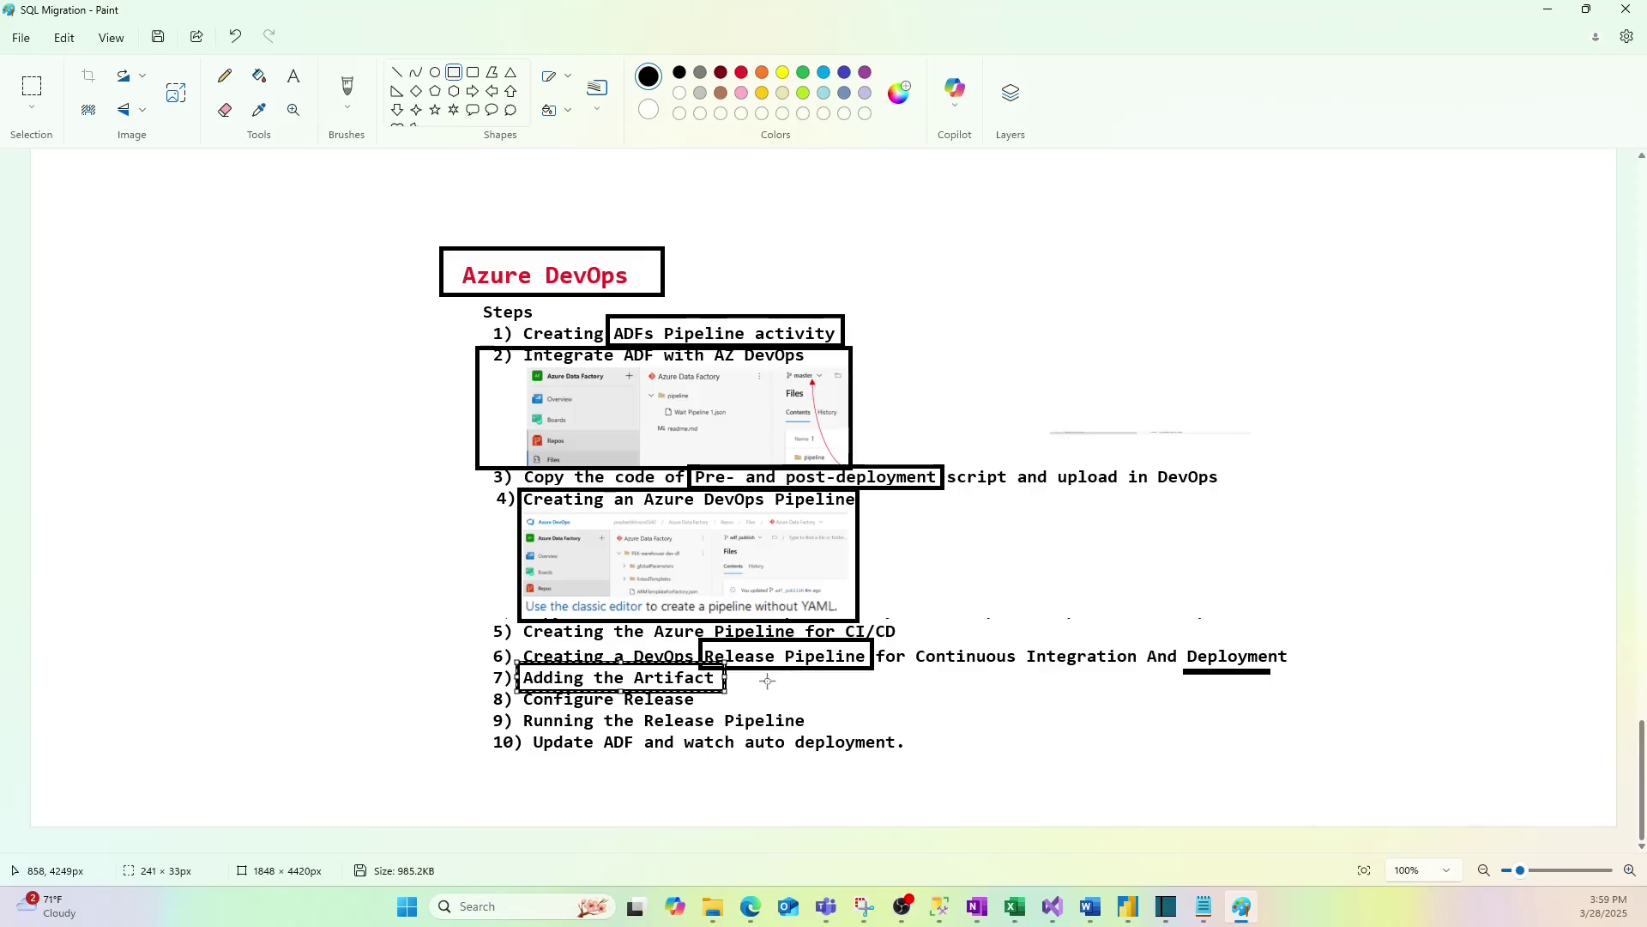
pyautogui.click(675, 724)
pyautogui.moveTo(489, 705); pyautogui.dragTo(821, 729)
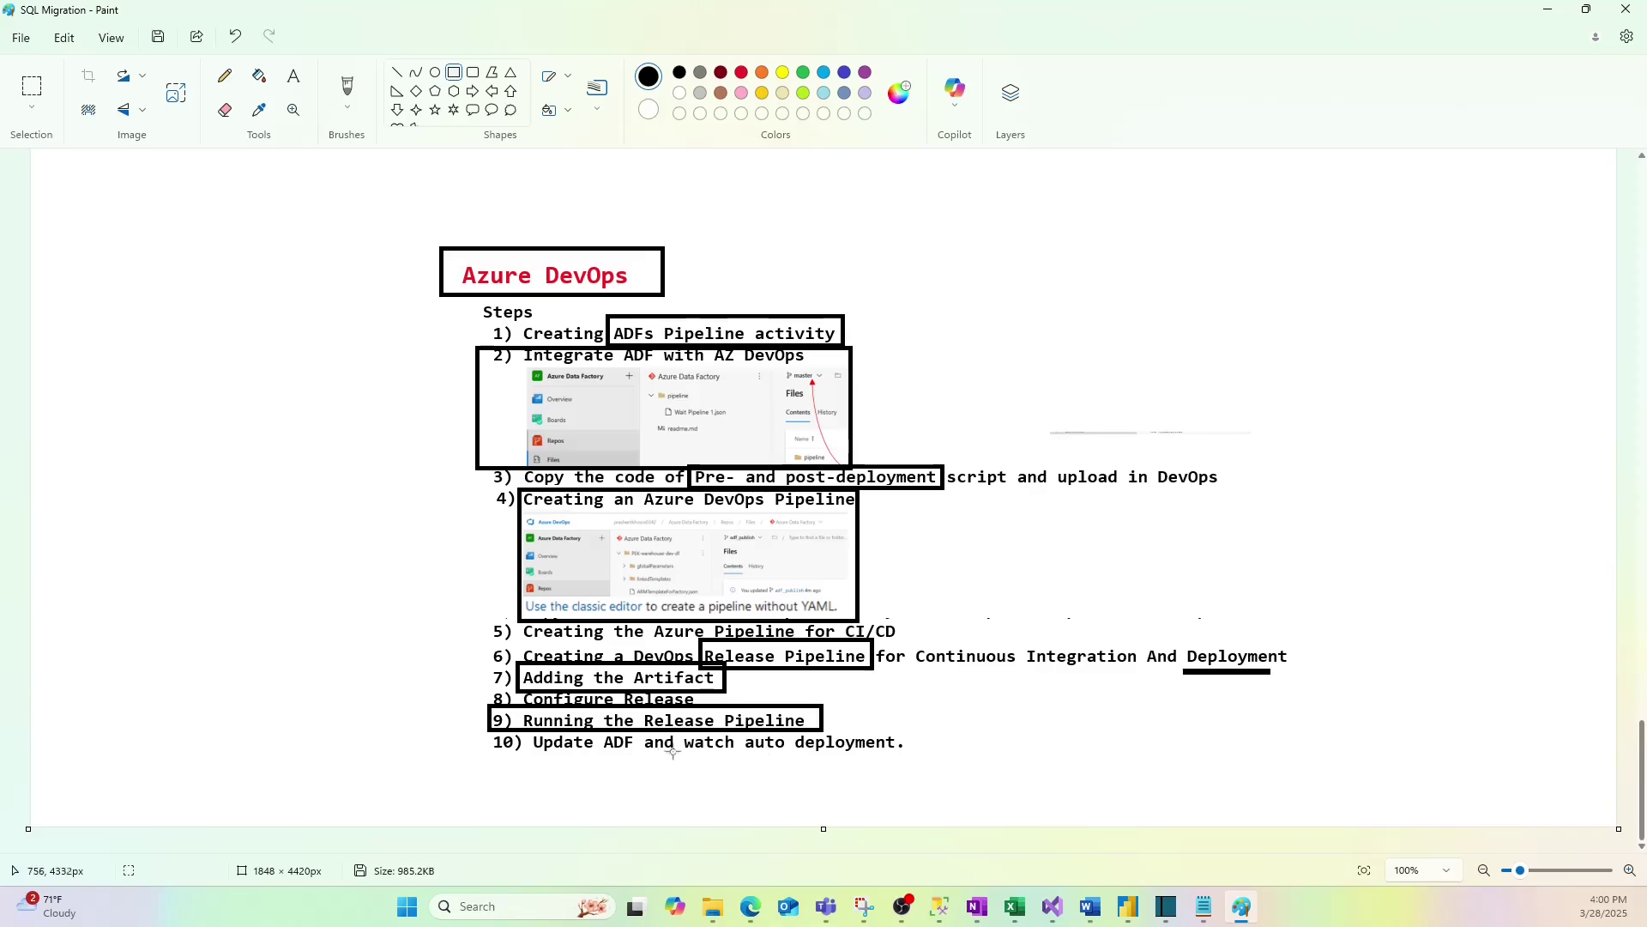
pyautogui.moveTo(679, 726); pyautogui.dragTo(917, 757)
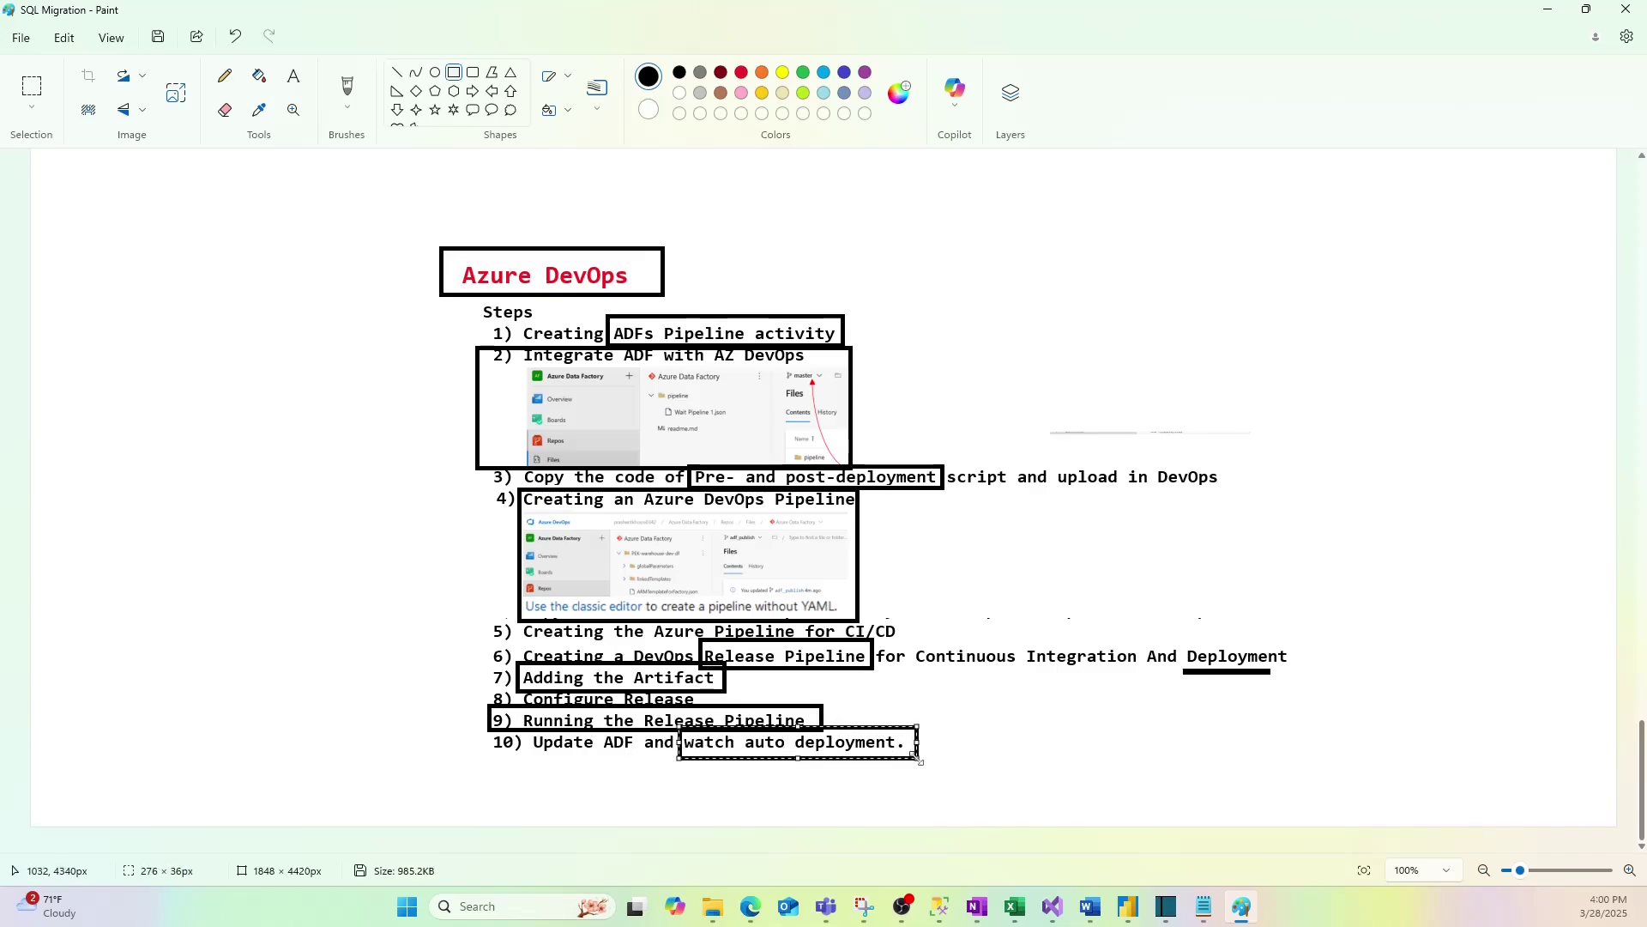
pyautogui.click(585, 762)
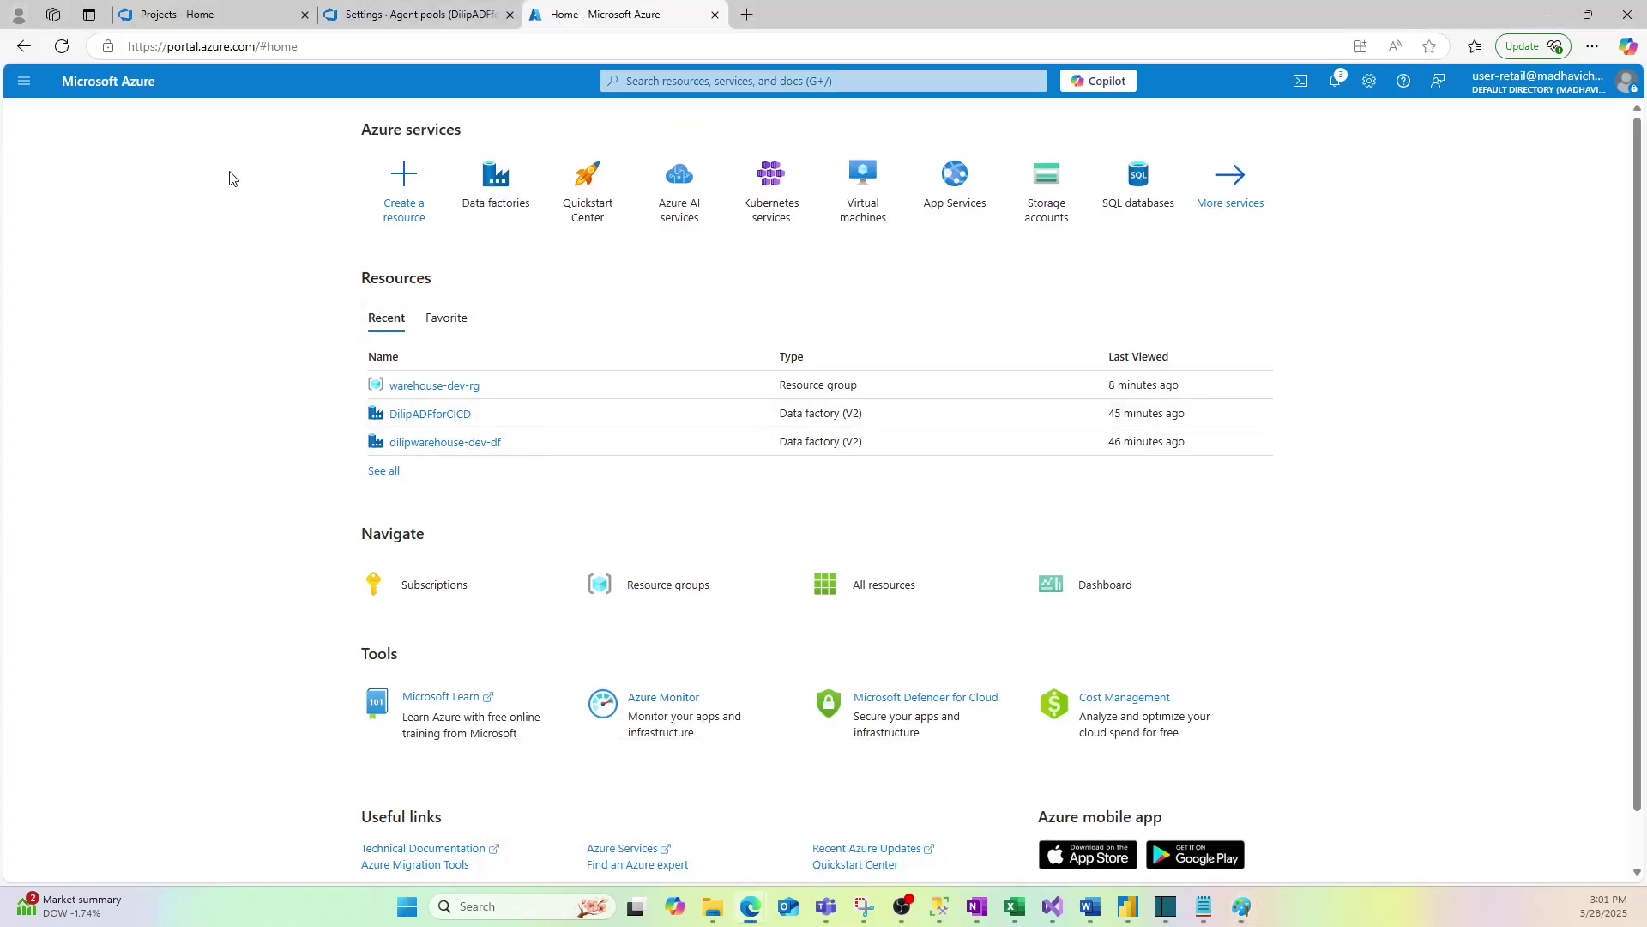
# Step: View the Azure DevOps projects page in the browser, close the agent pools settings page, and return to the Azure portal home
pyautogui.click(148, 14)
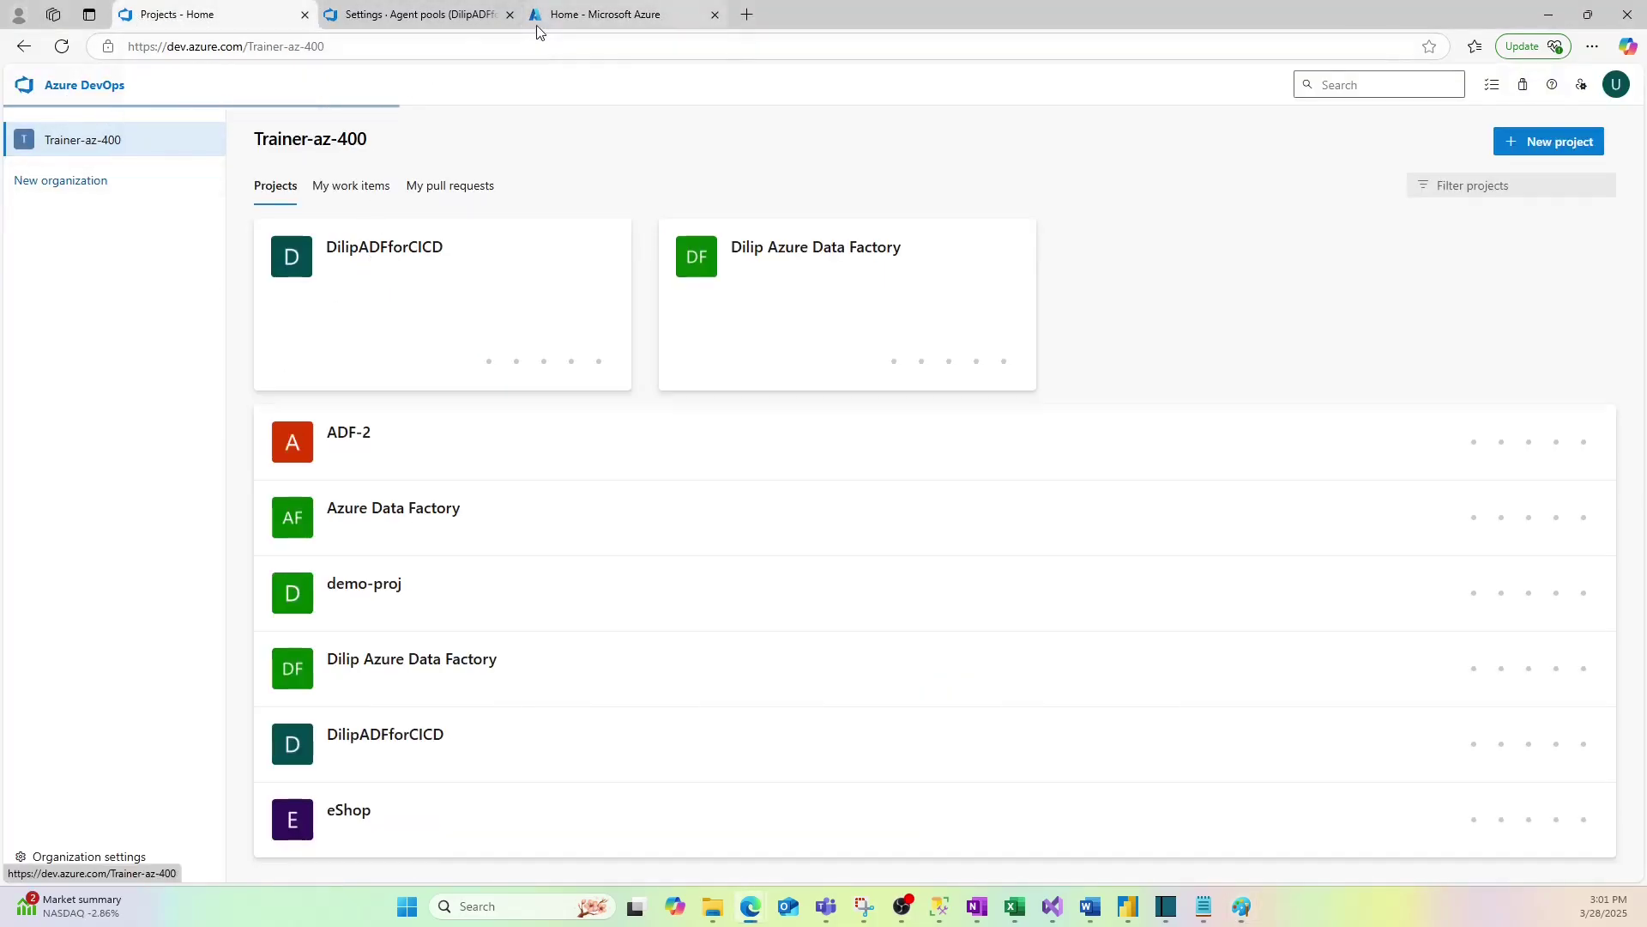
pyautogui.click(437, 12)
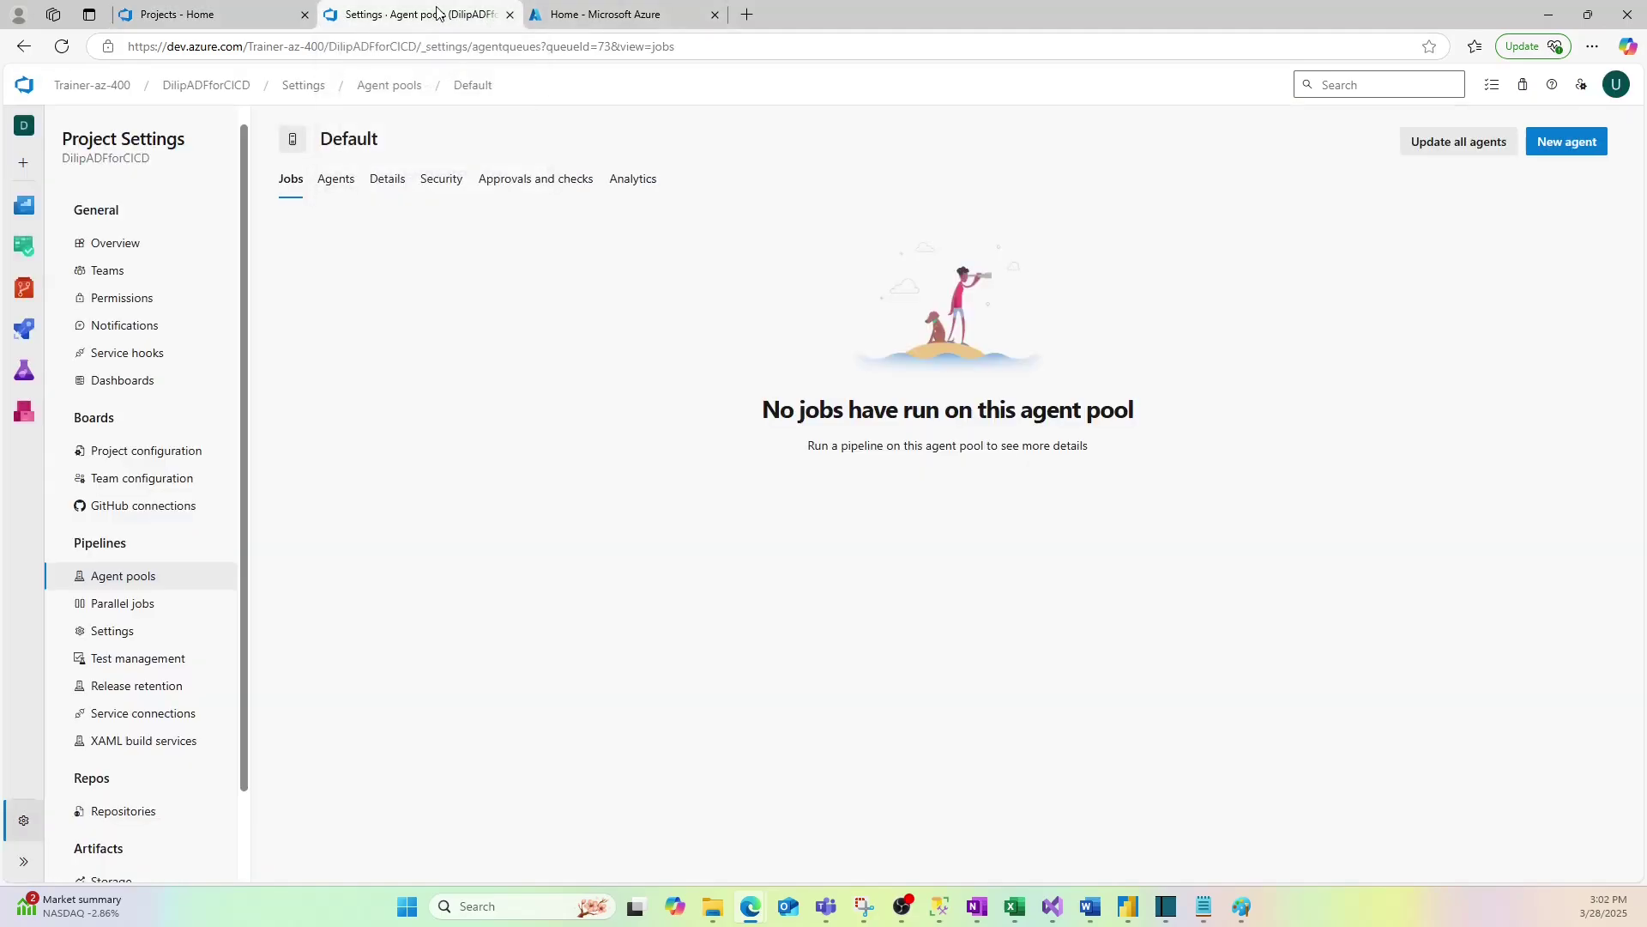
pyautogui.click(510, 14)
pyautogui.click(404, 14)
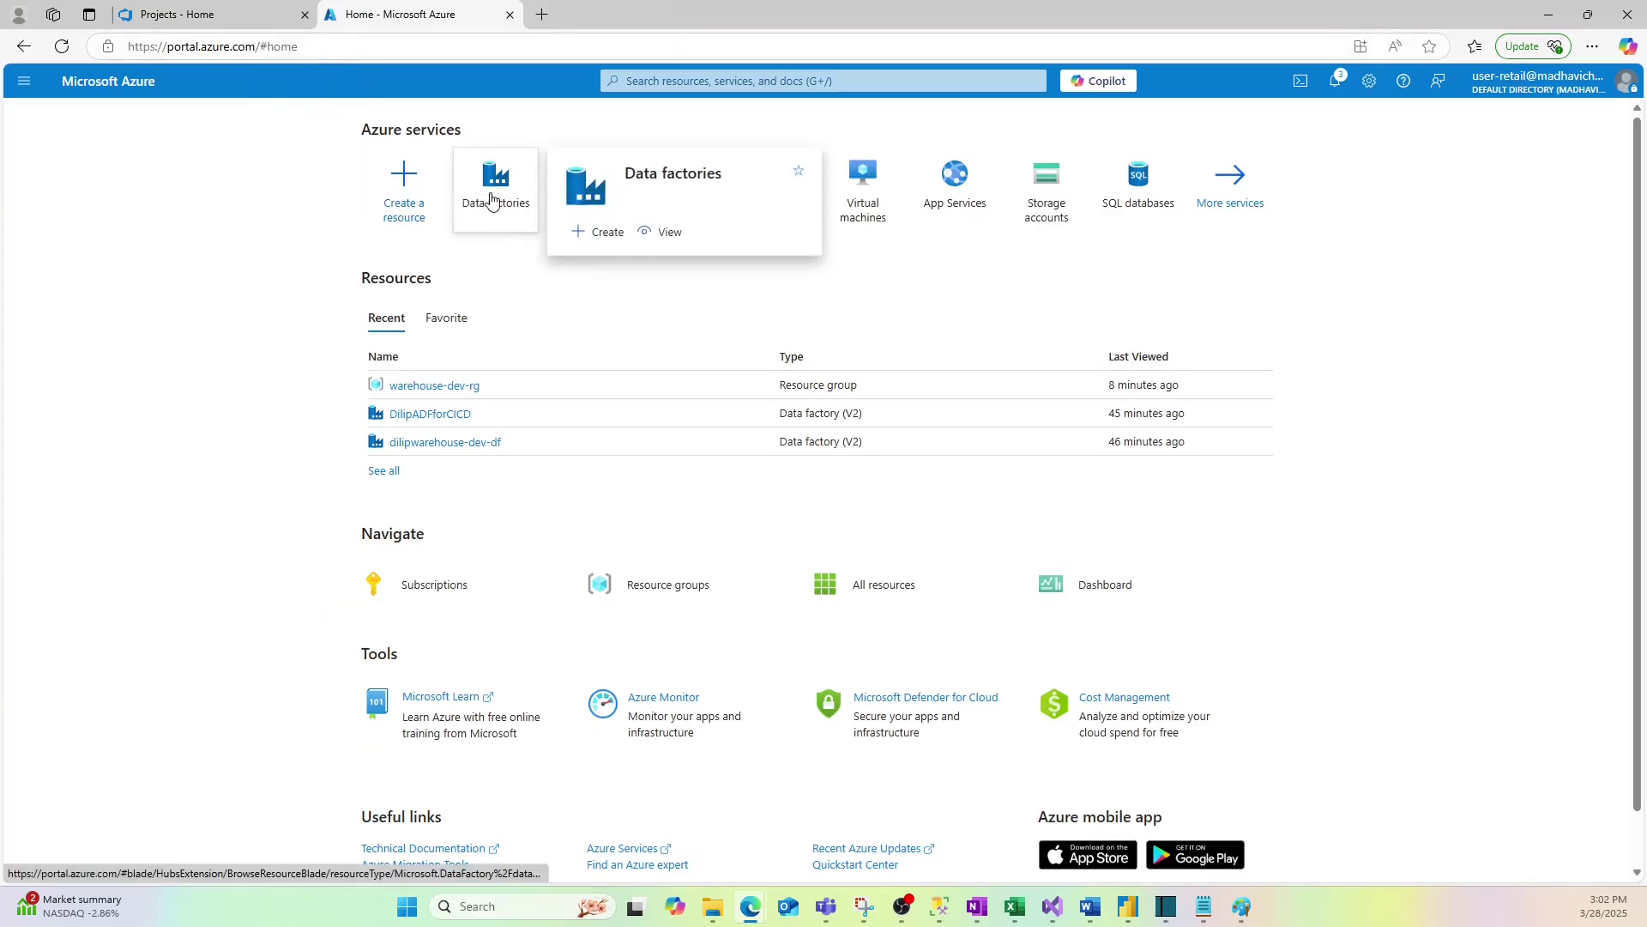
# Step: Start creating a new data factory and assign it to the existing resource group warehouse-dev-rg
pyautogui.click(491, 199)
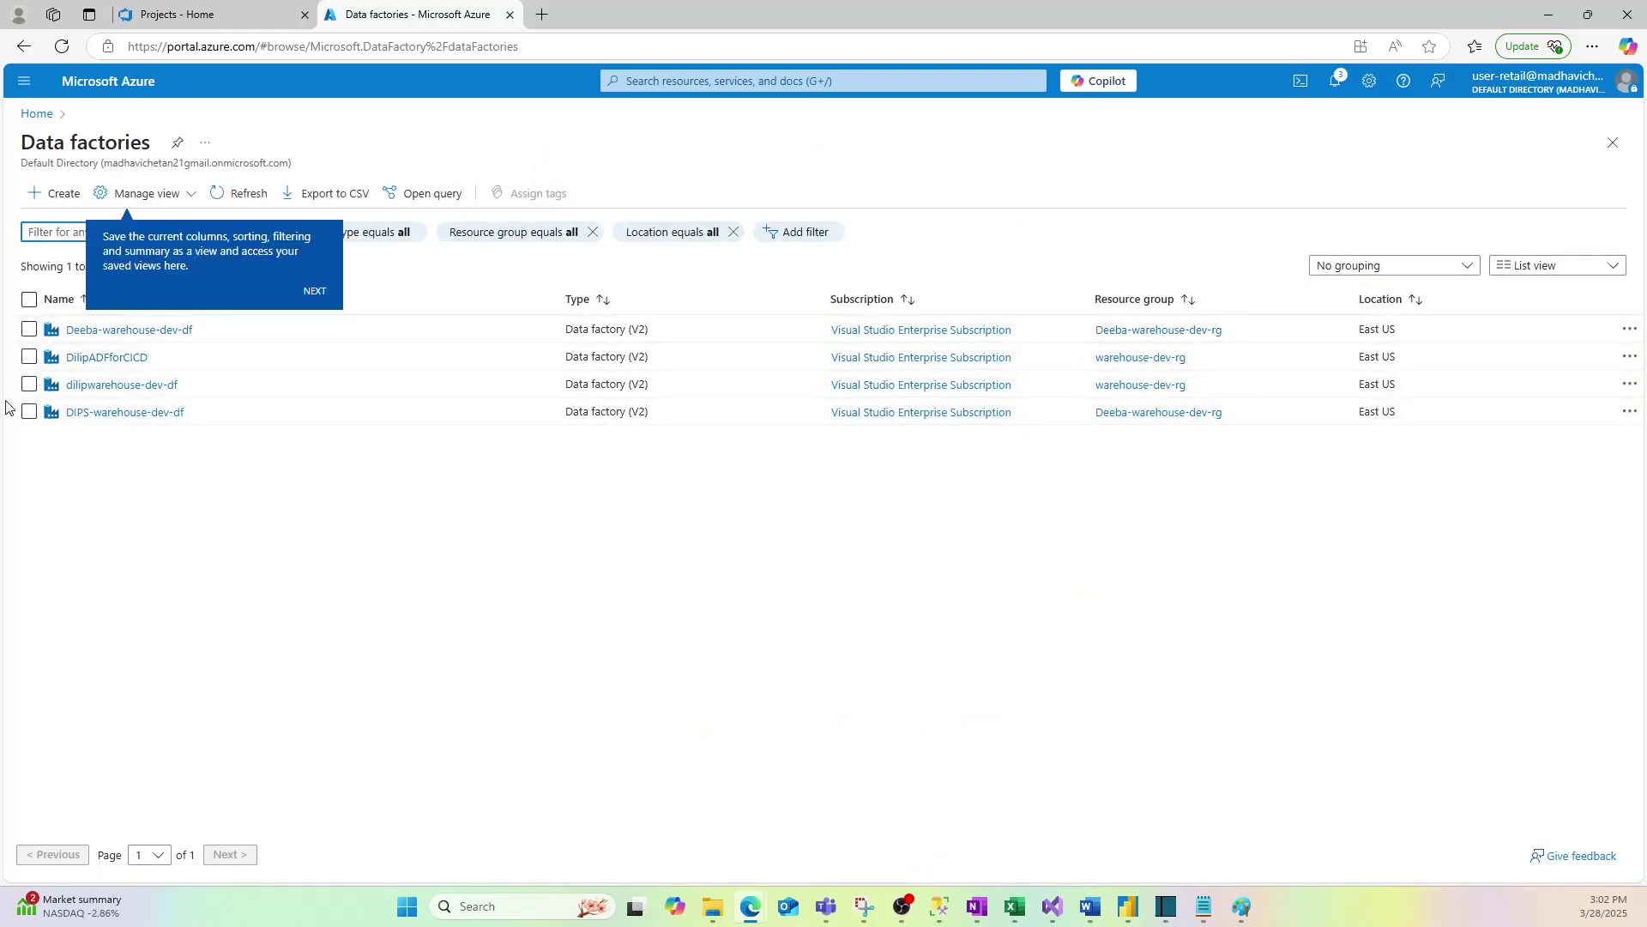
pyautogui.click(57, 194)
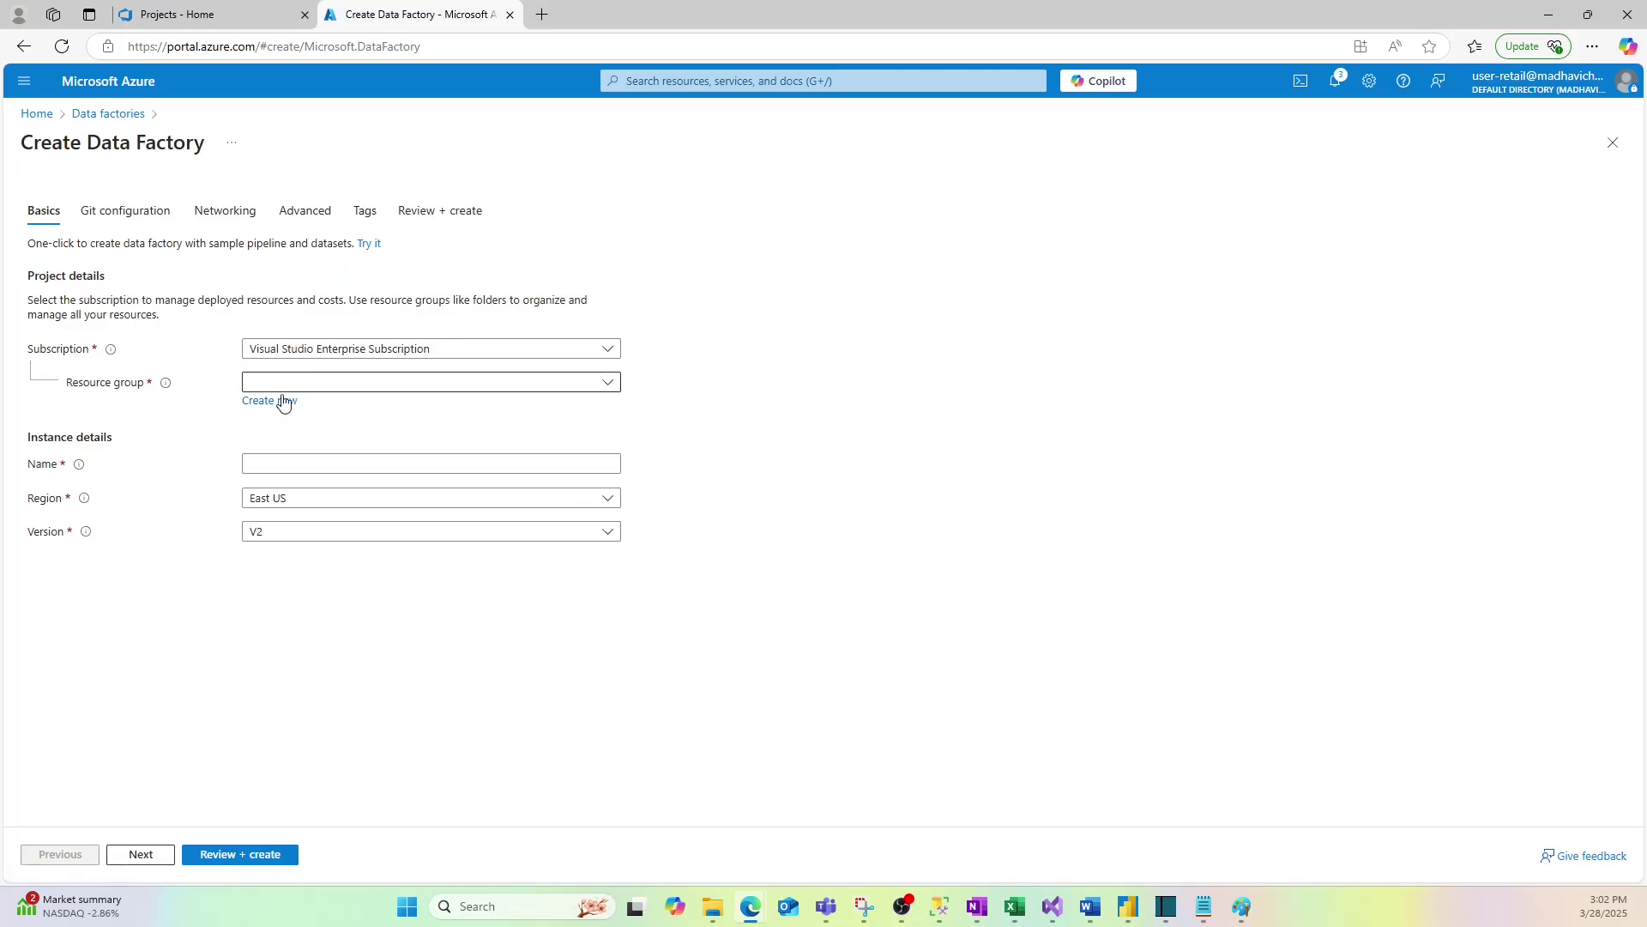
pyautogui.click(268, 401)
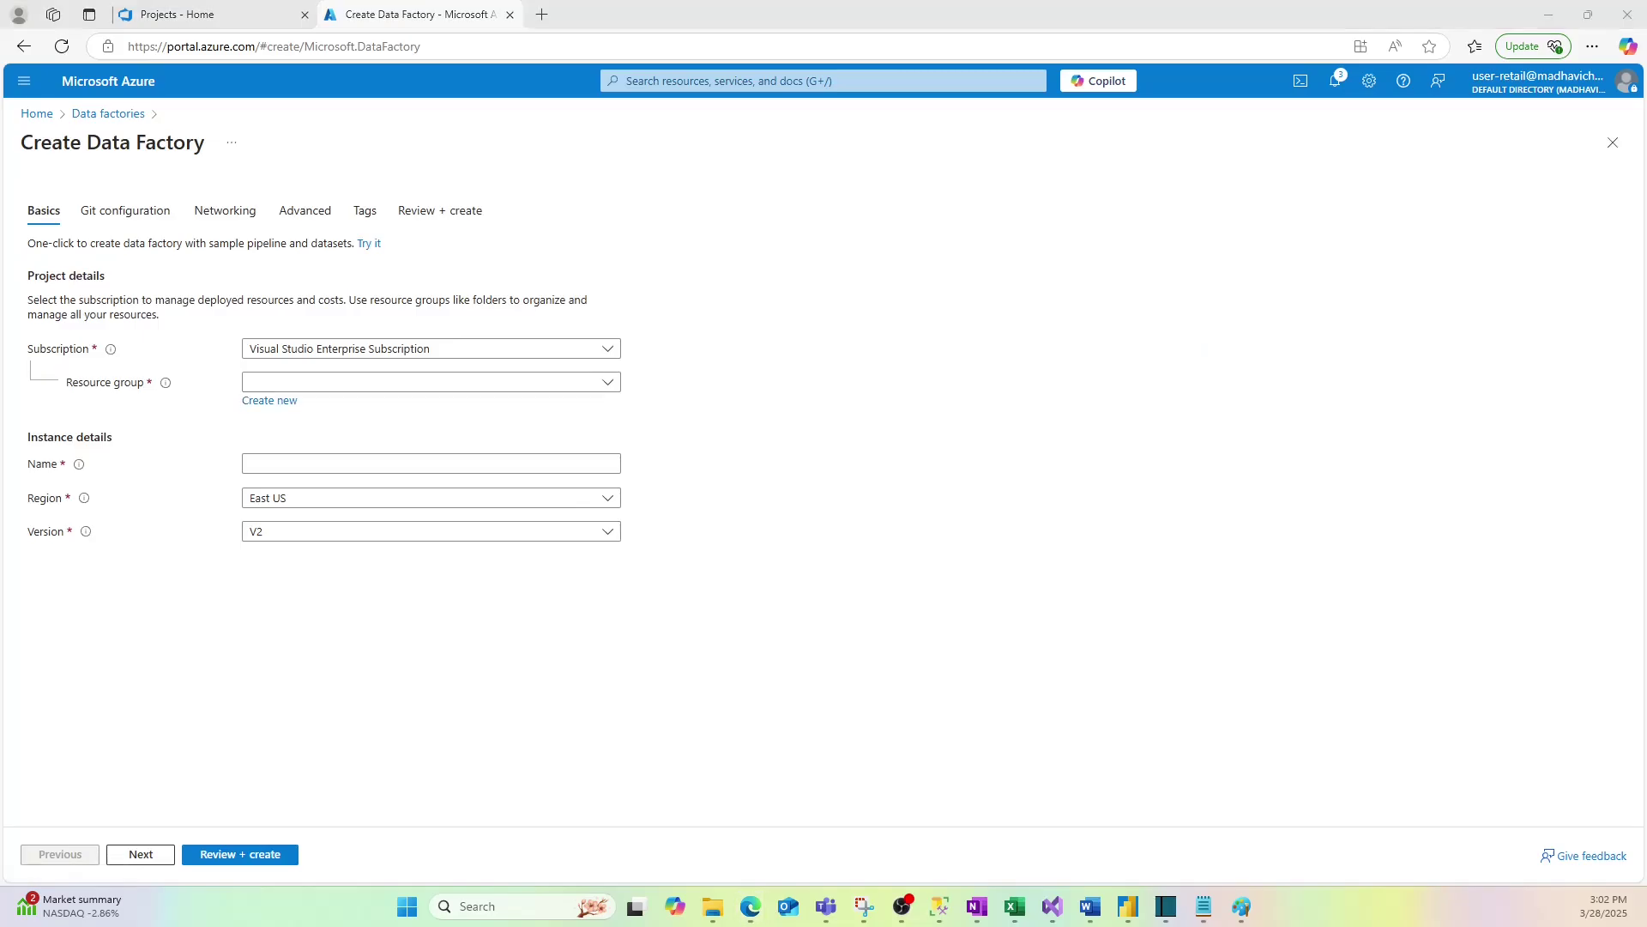
pyautogui.press('super+d')
pyautogui.press('super+d')
pyautogui.click(606, 387)
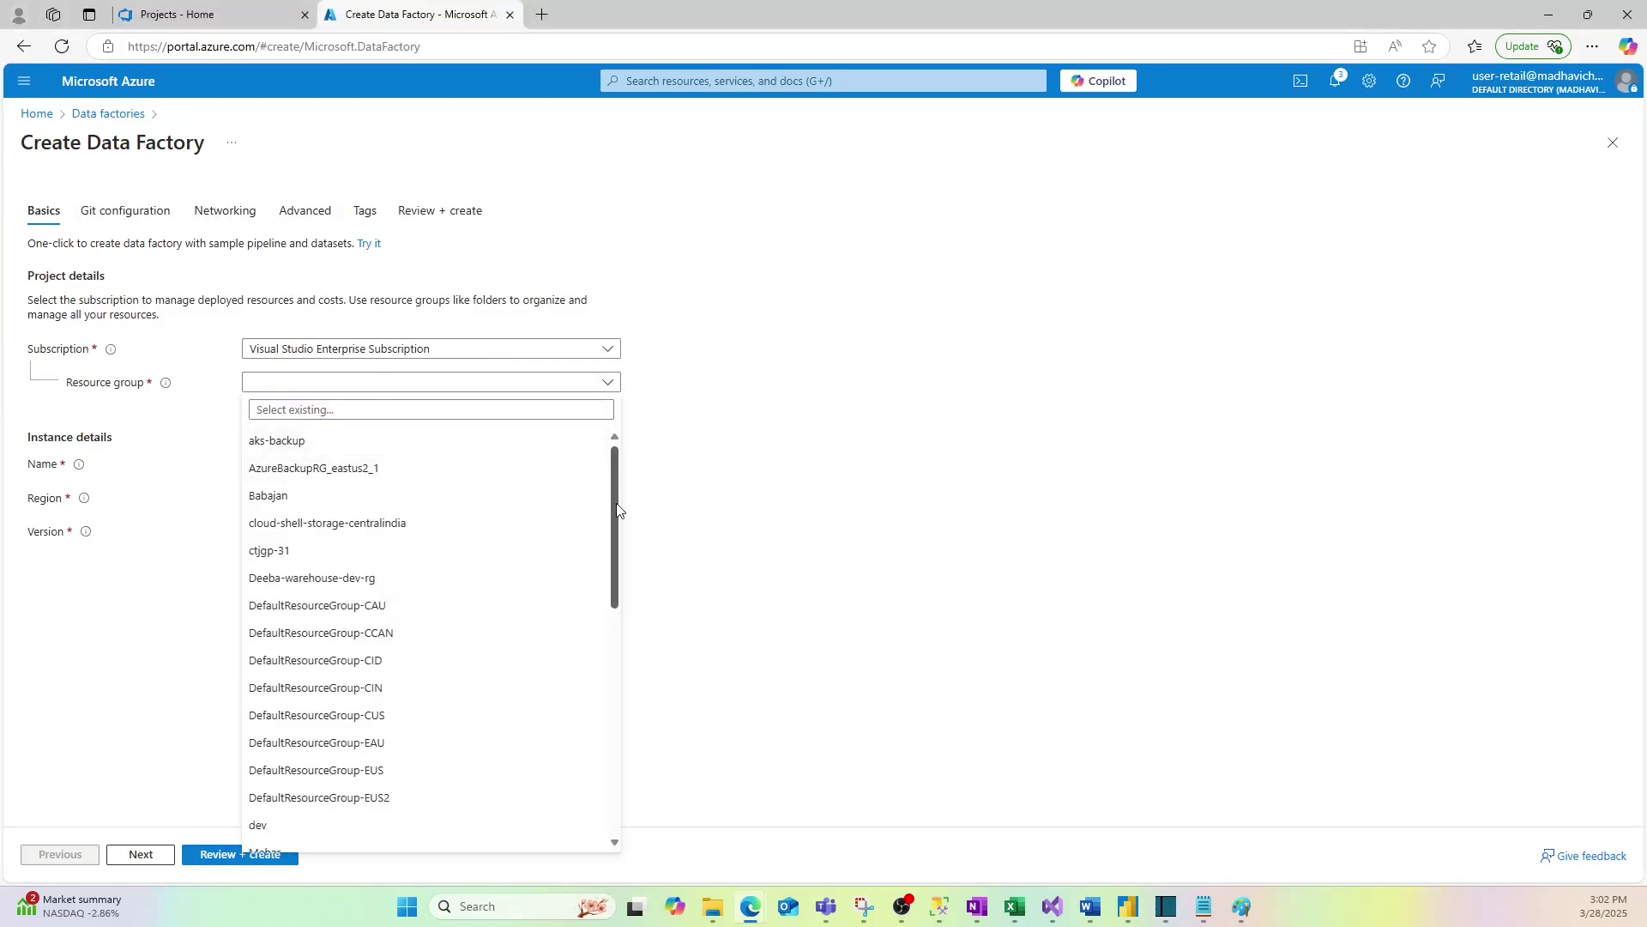
pyautogui.scroll(-10, 618, 510)
pyautogui.click(371, 809)
# Step: Name the data factory DilipADF, view its Git configuration, and submit the settings for review
pyautogui.click(292, 470)
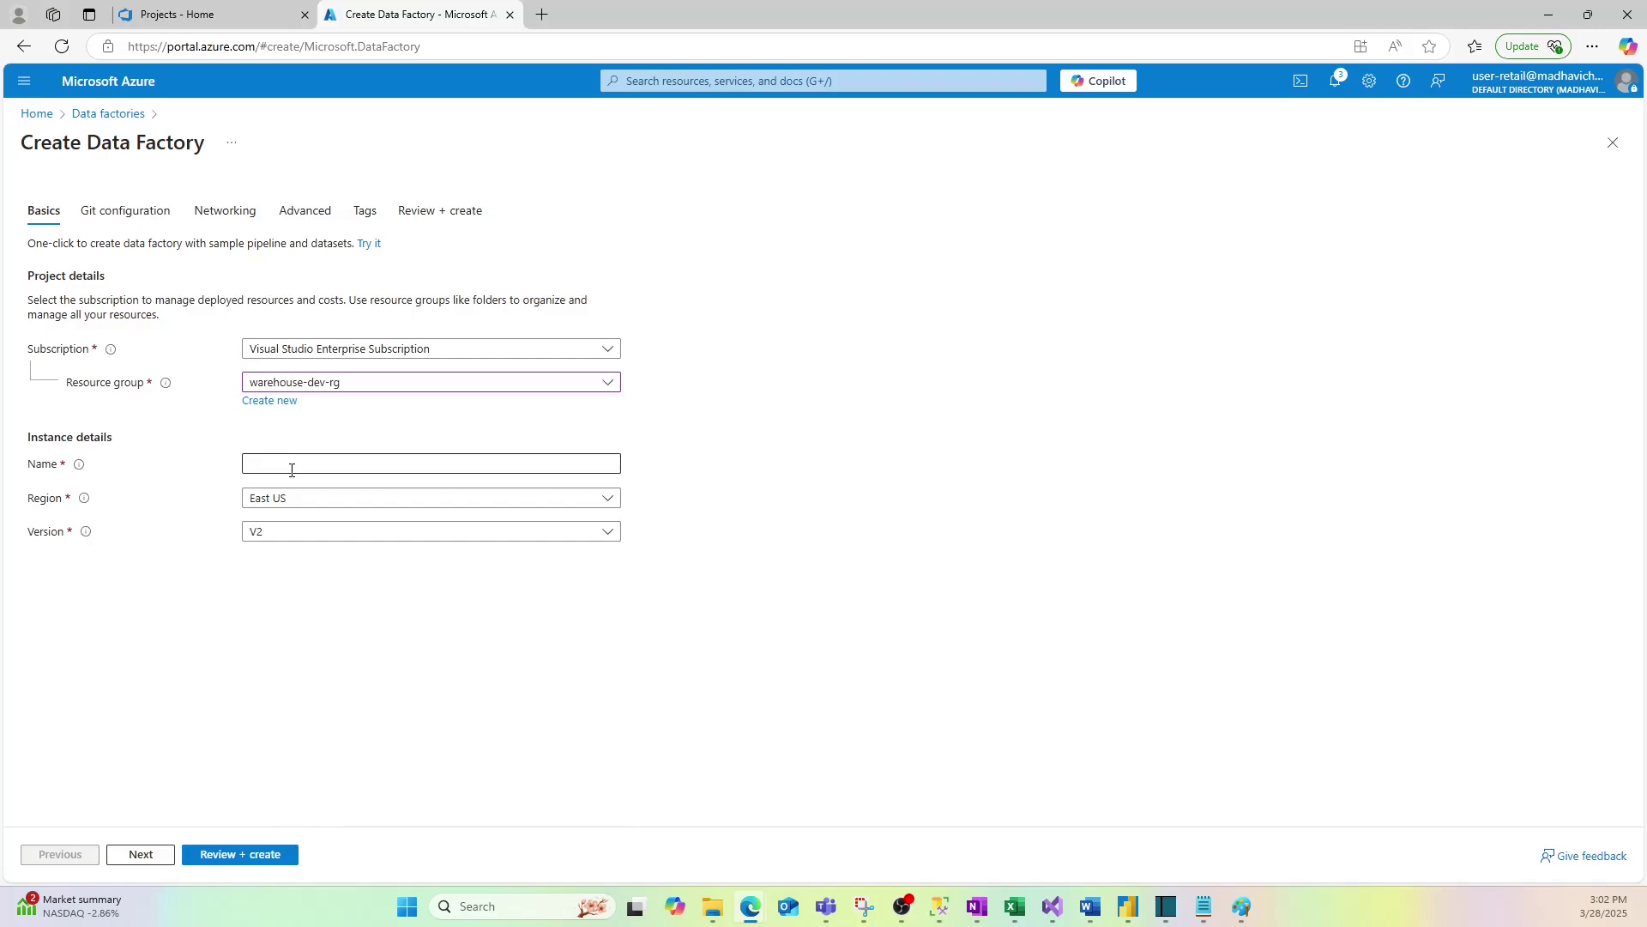
pyautogui.write('Dilip')
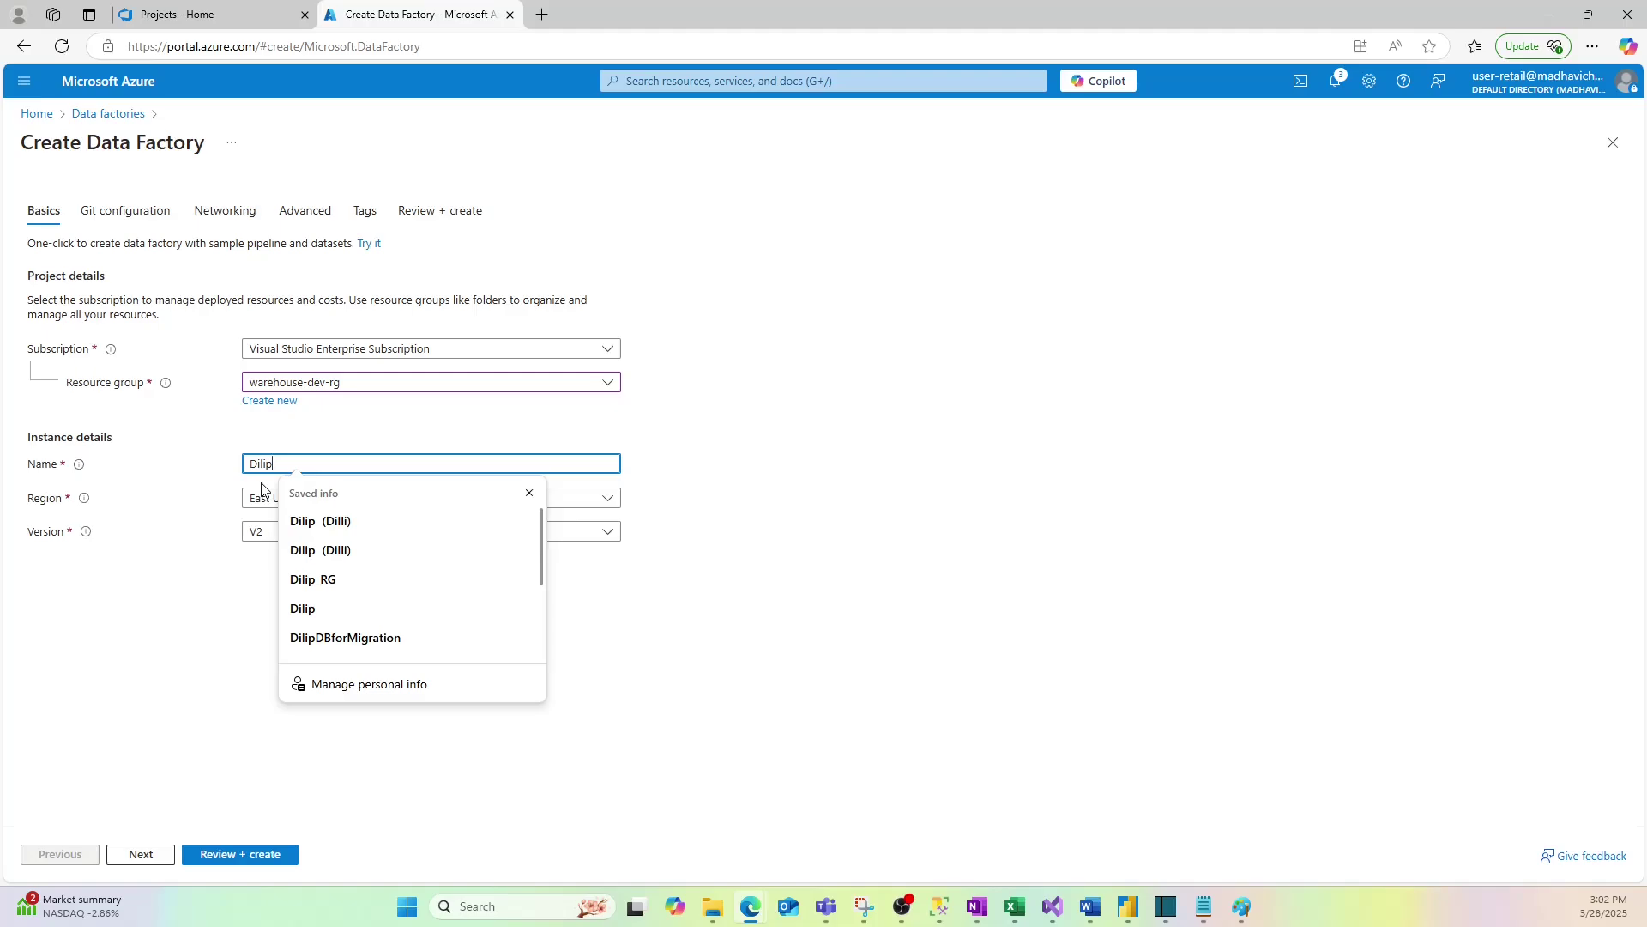
pyautogui.write('ADF')
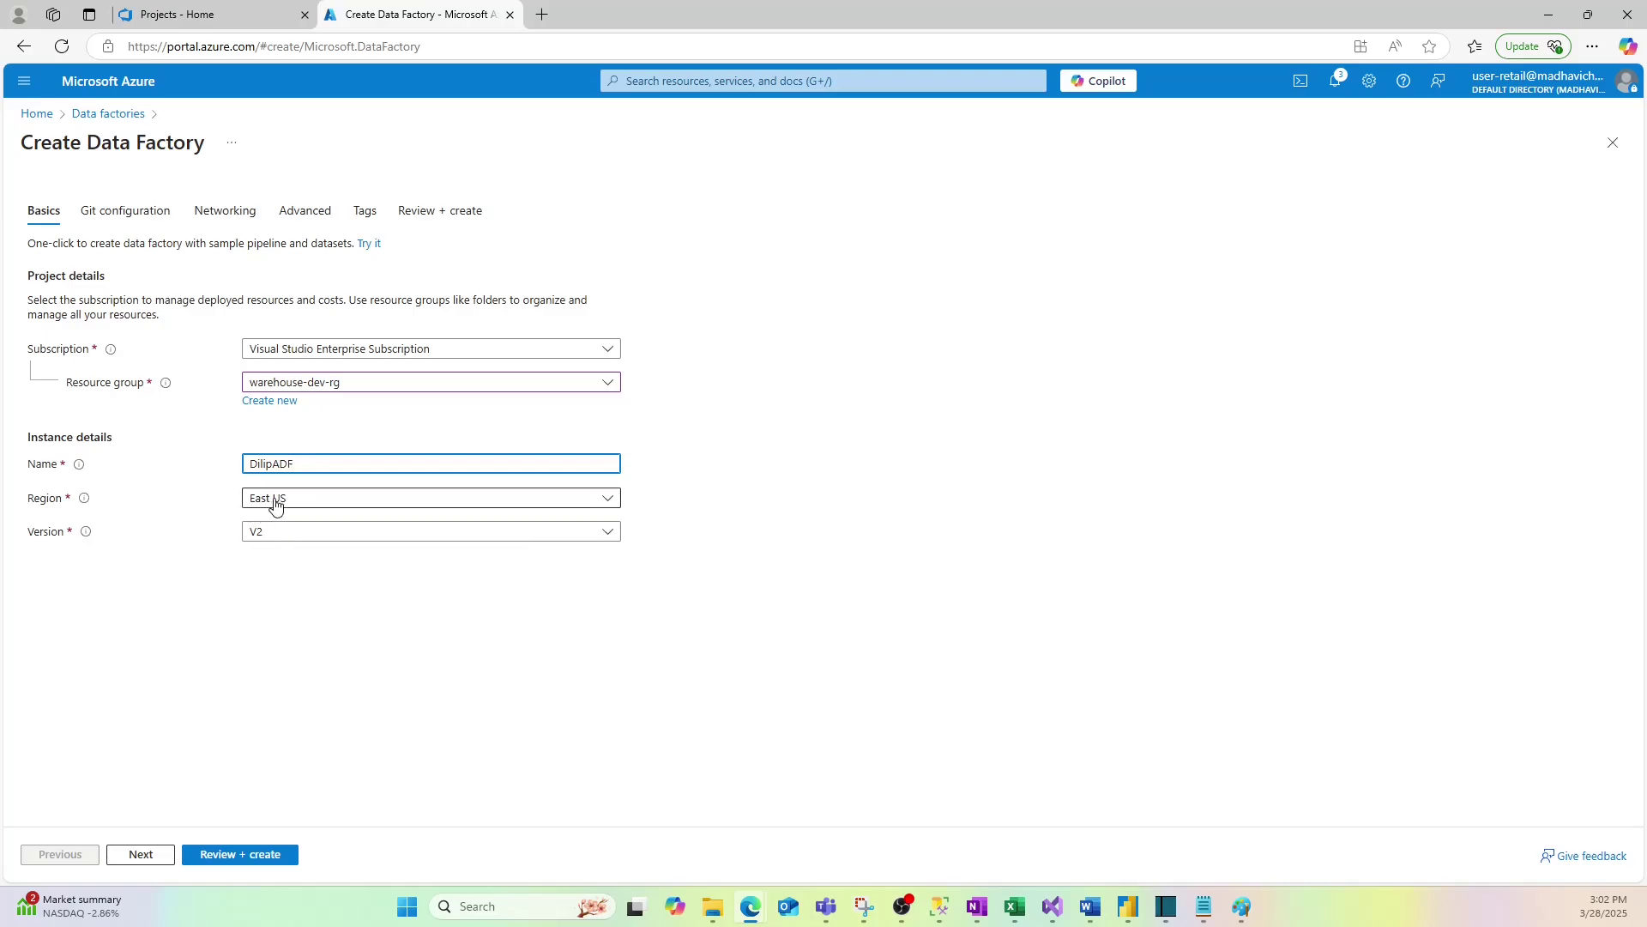
pyautogui.click(111, 220)
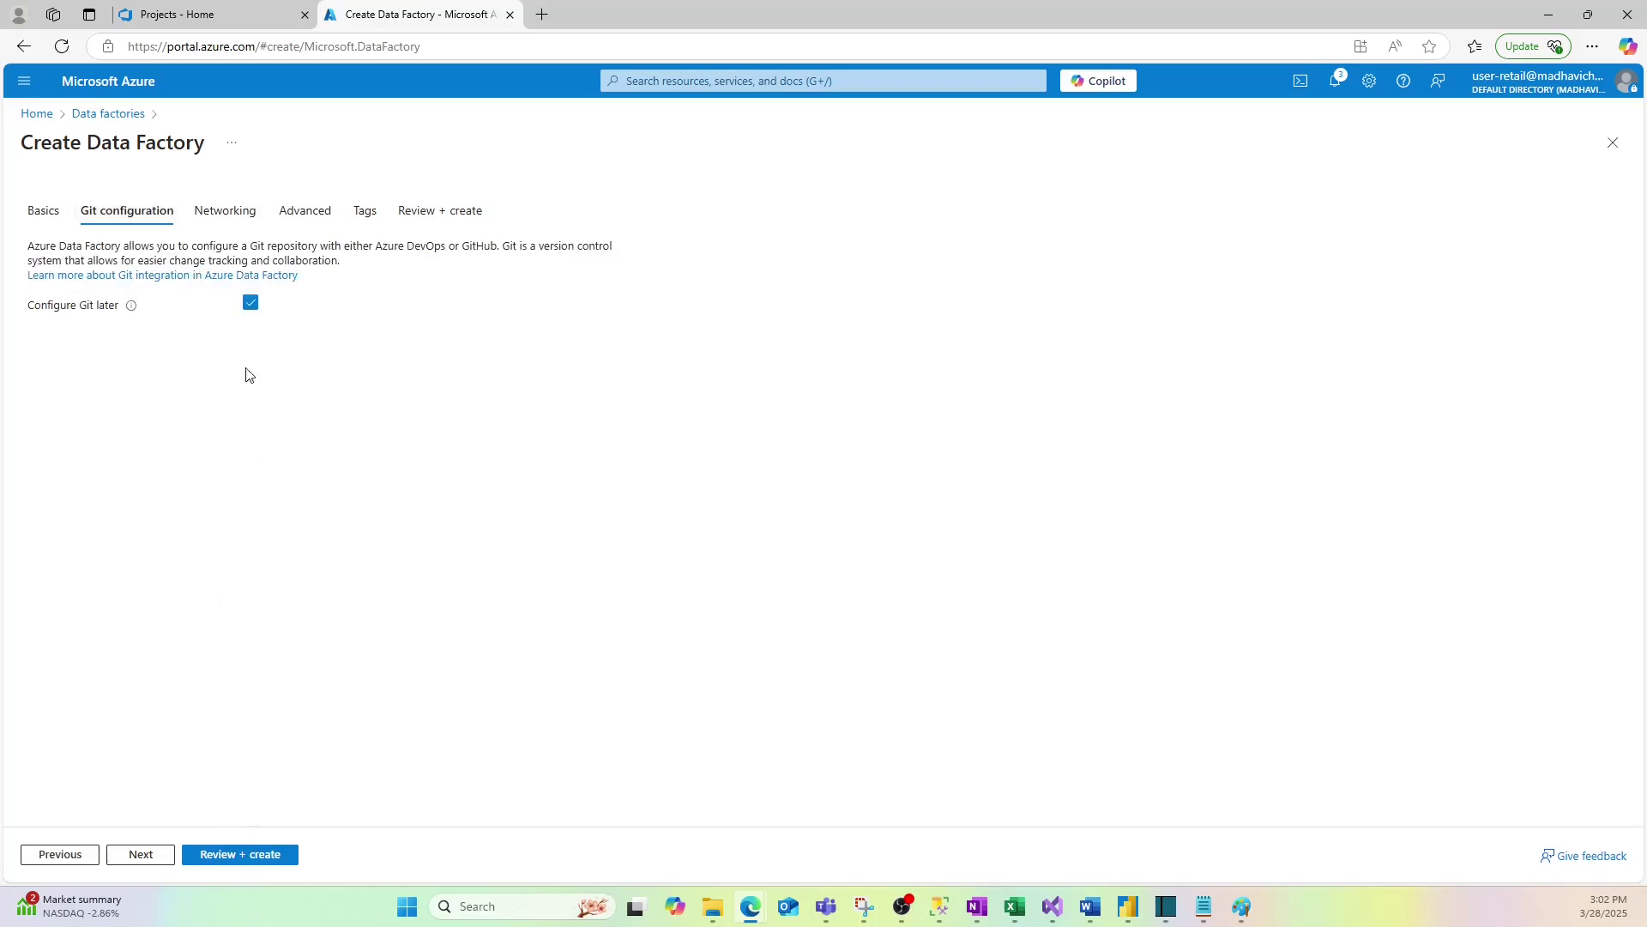
pyautogui.click(426, 214)
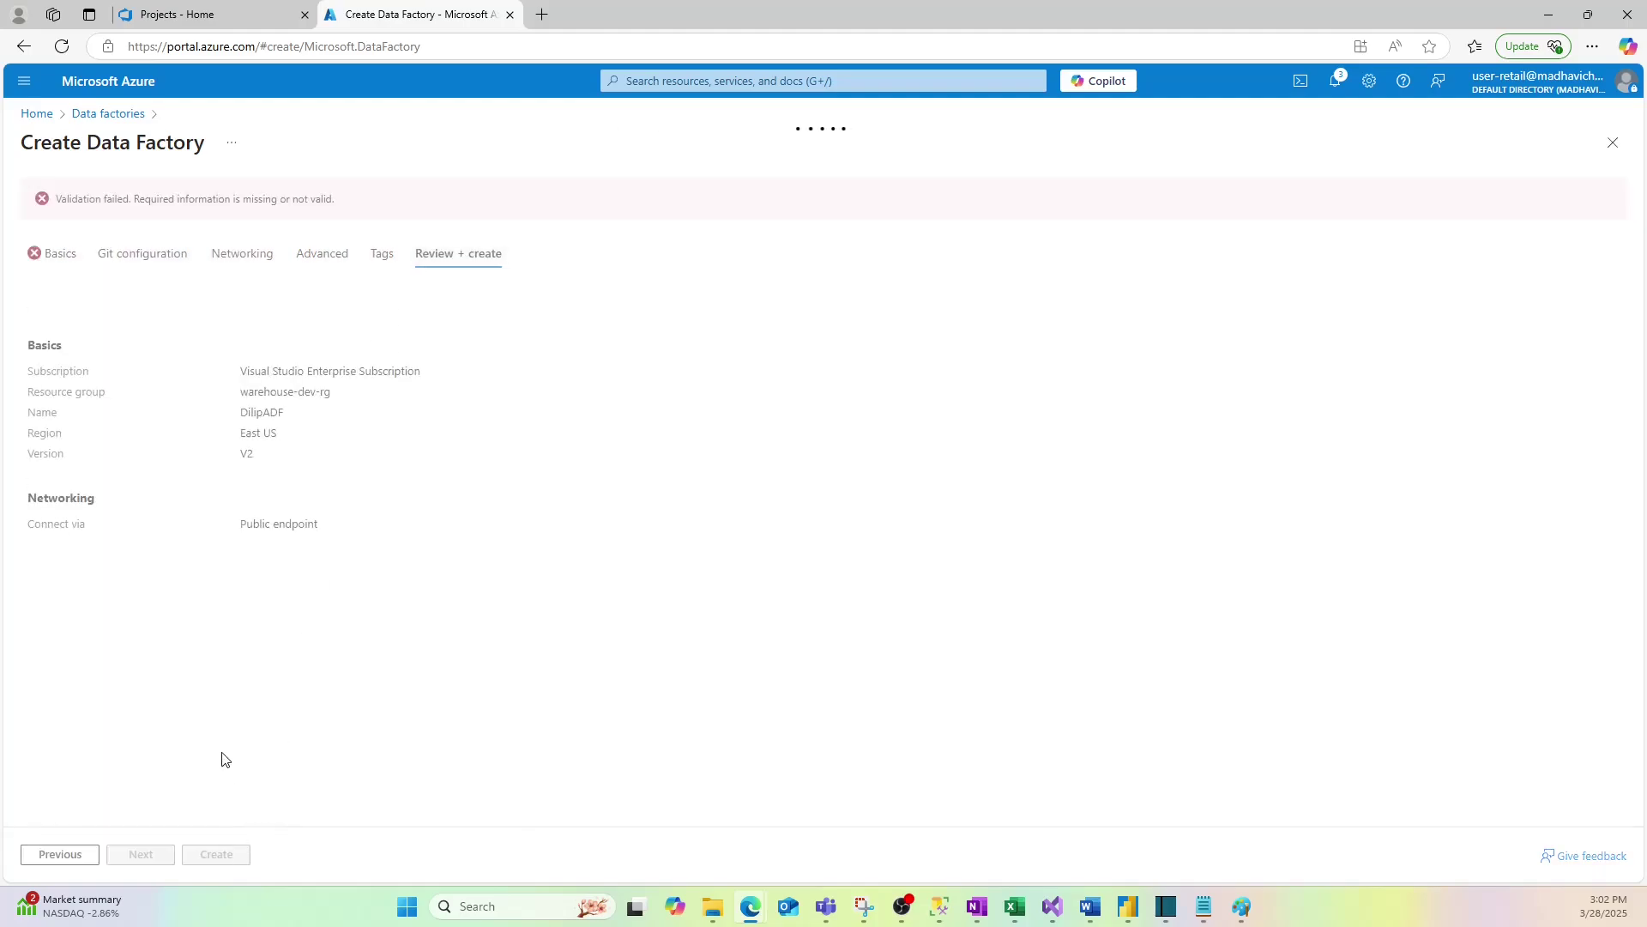
# Step: Change the data factory name to DilipADF123 and submit the settings for review again
pyautogui.click(56, 253)
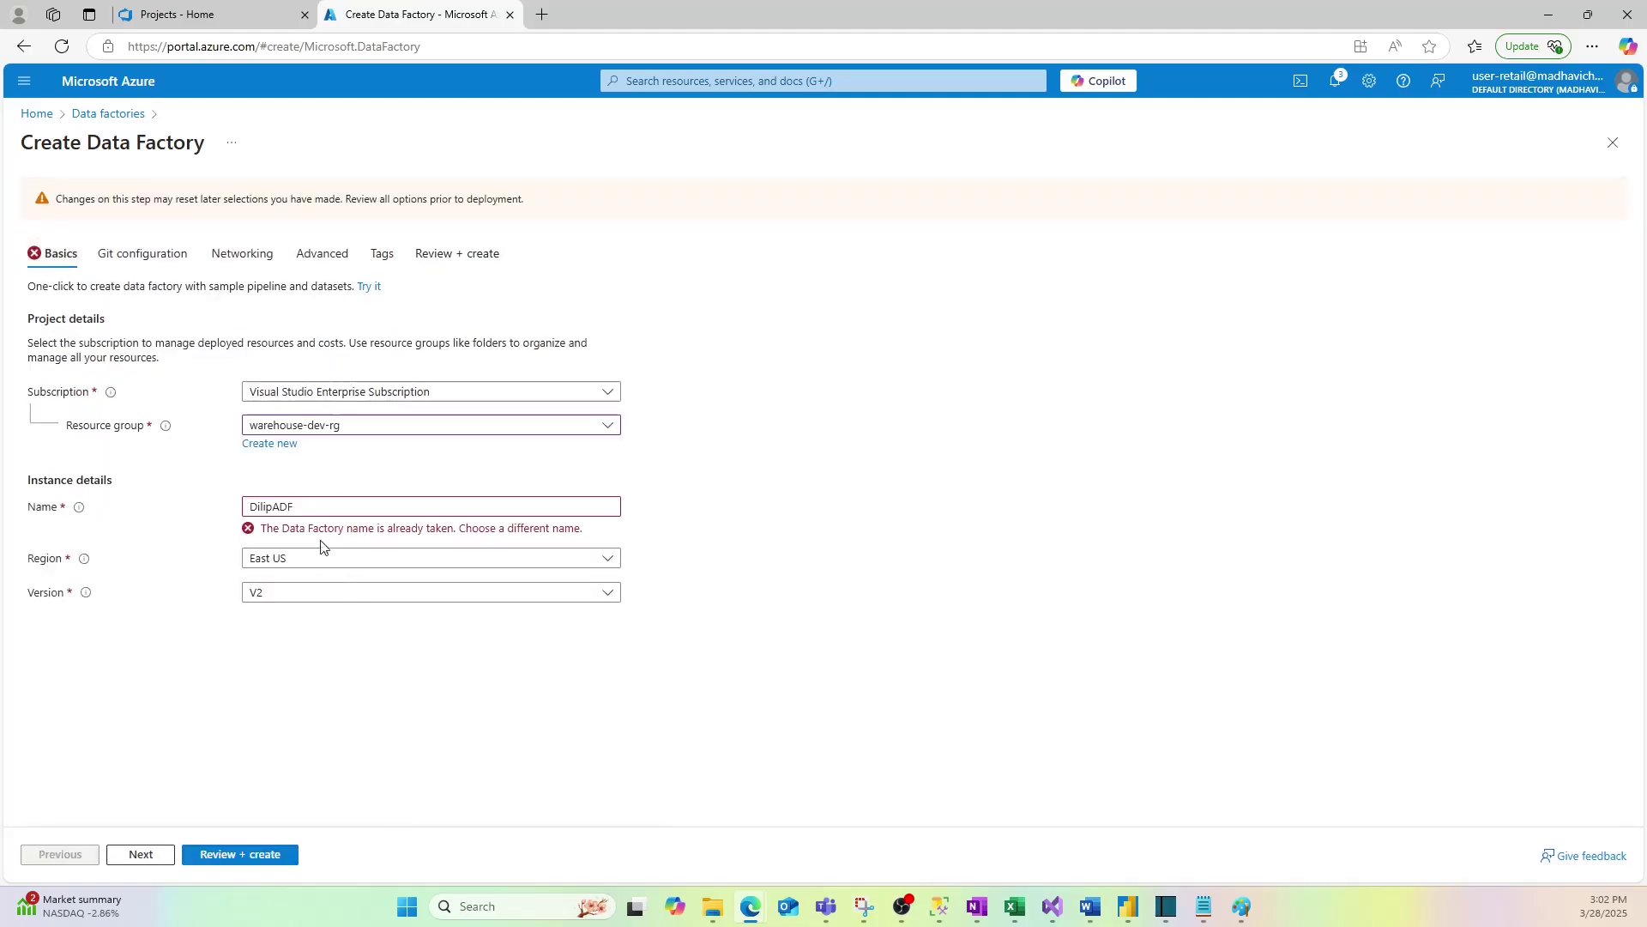
pyautogui.click(307, 506)
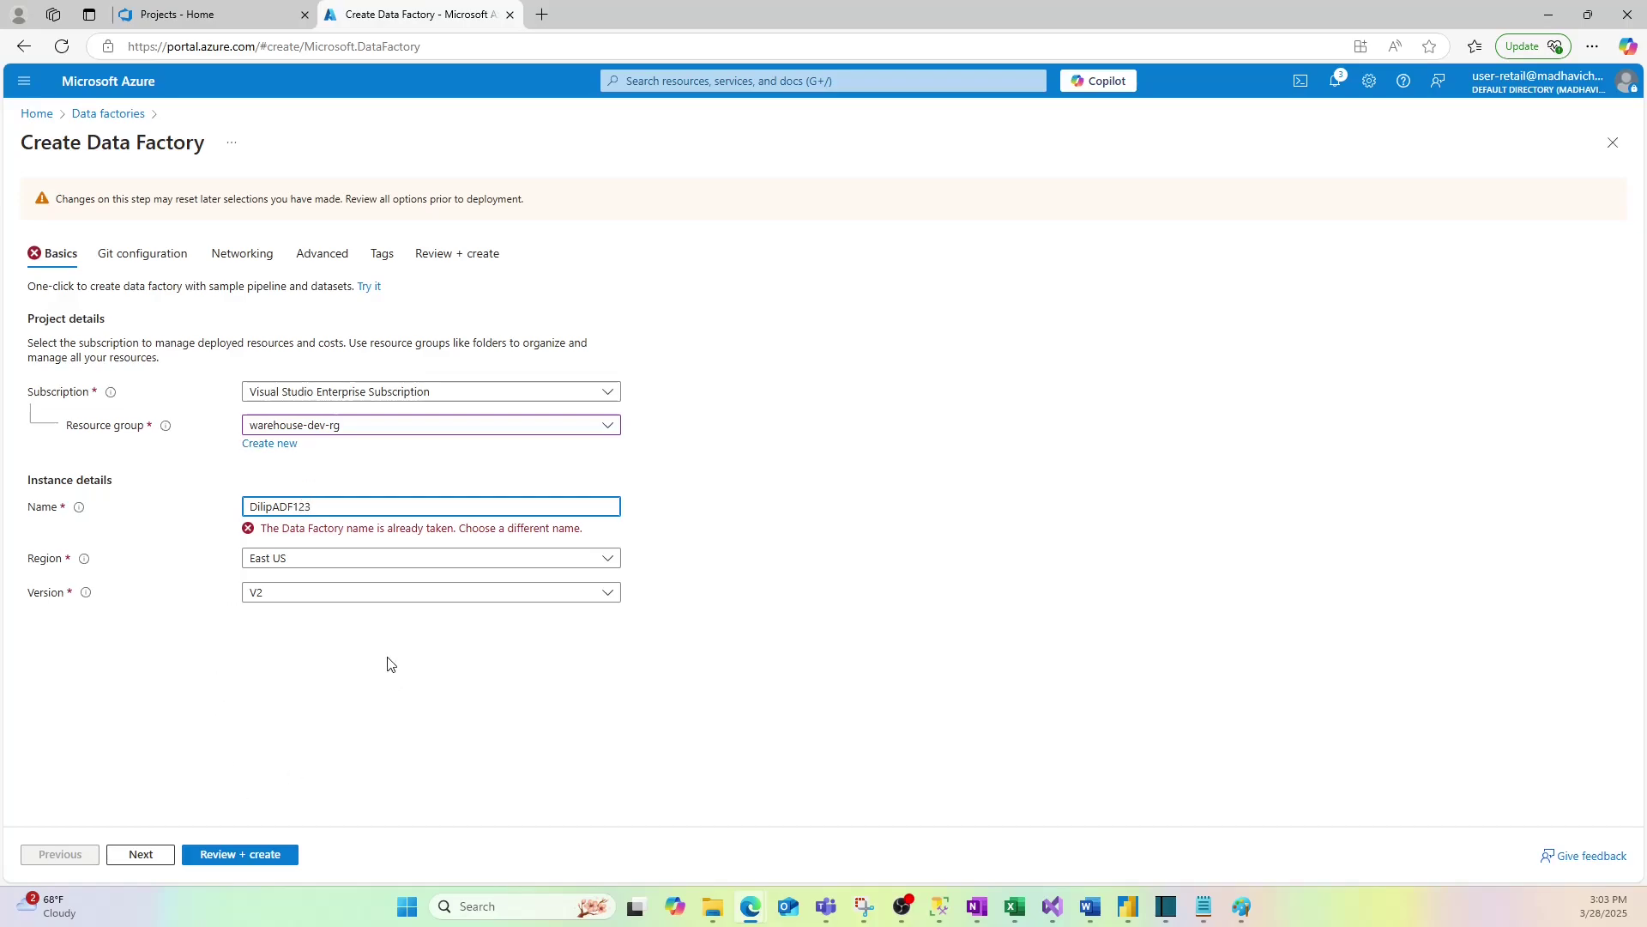
pyautogui.click(347, 655)
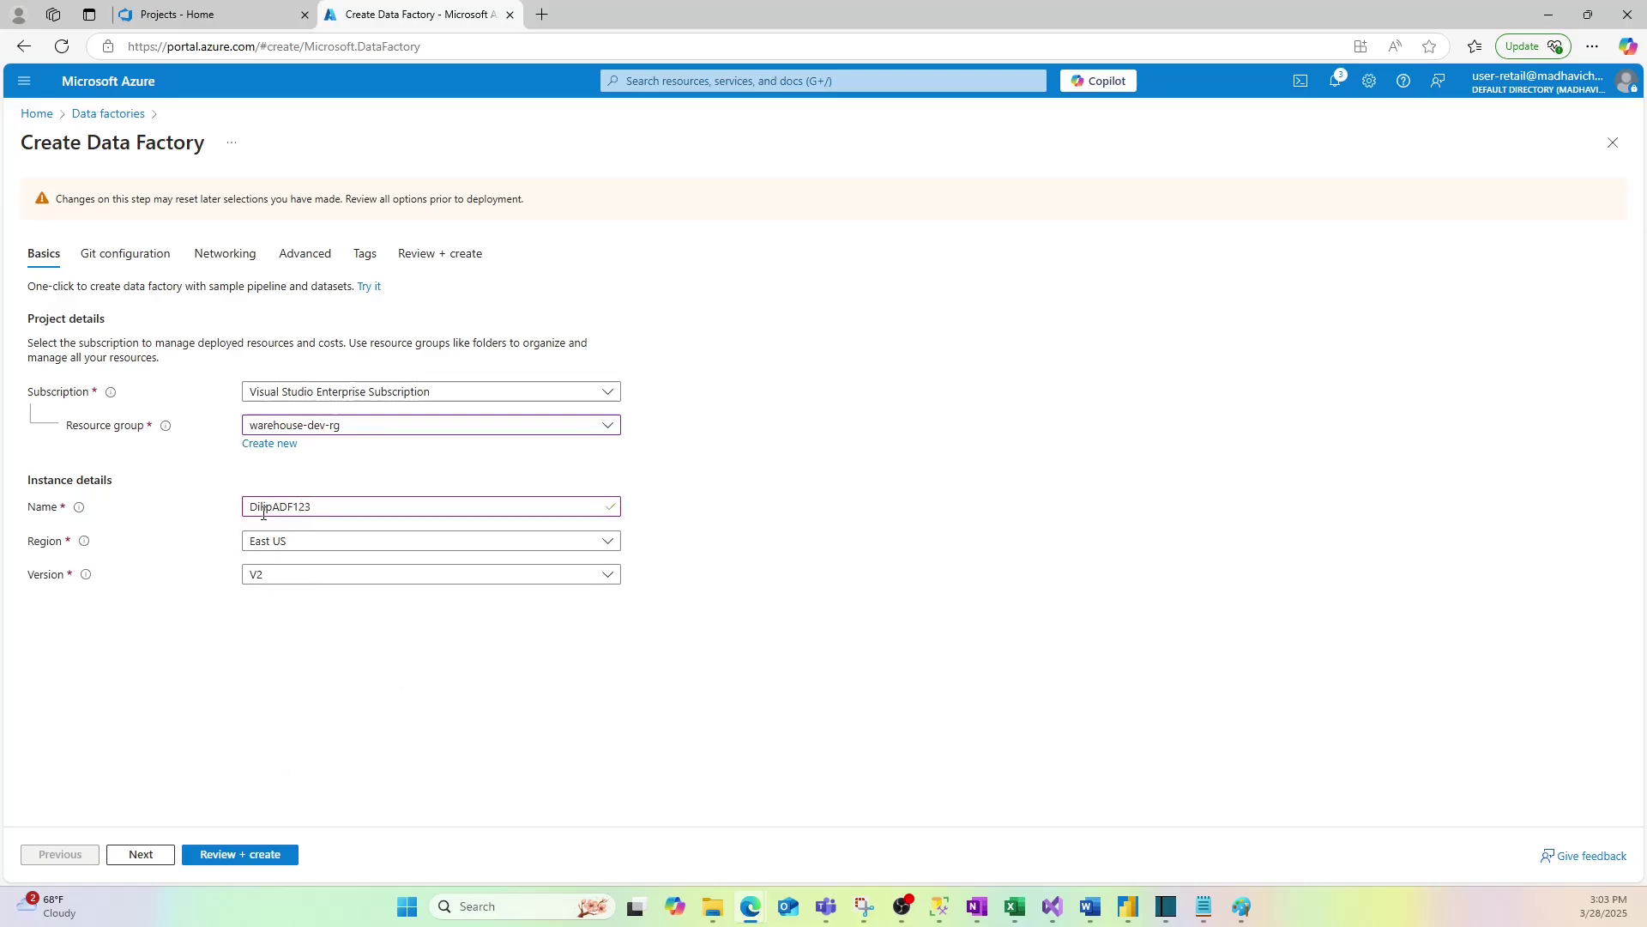
pyautogui.click(259, 854)
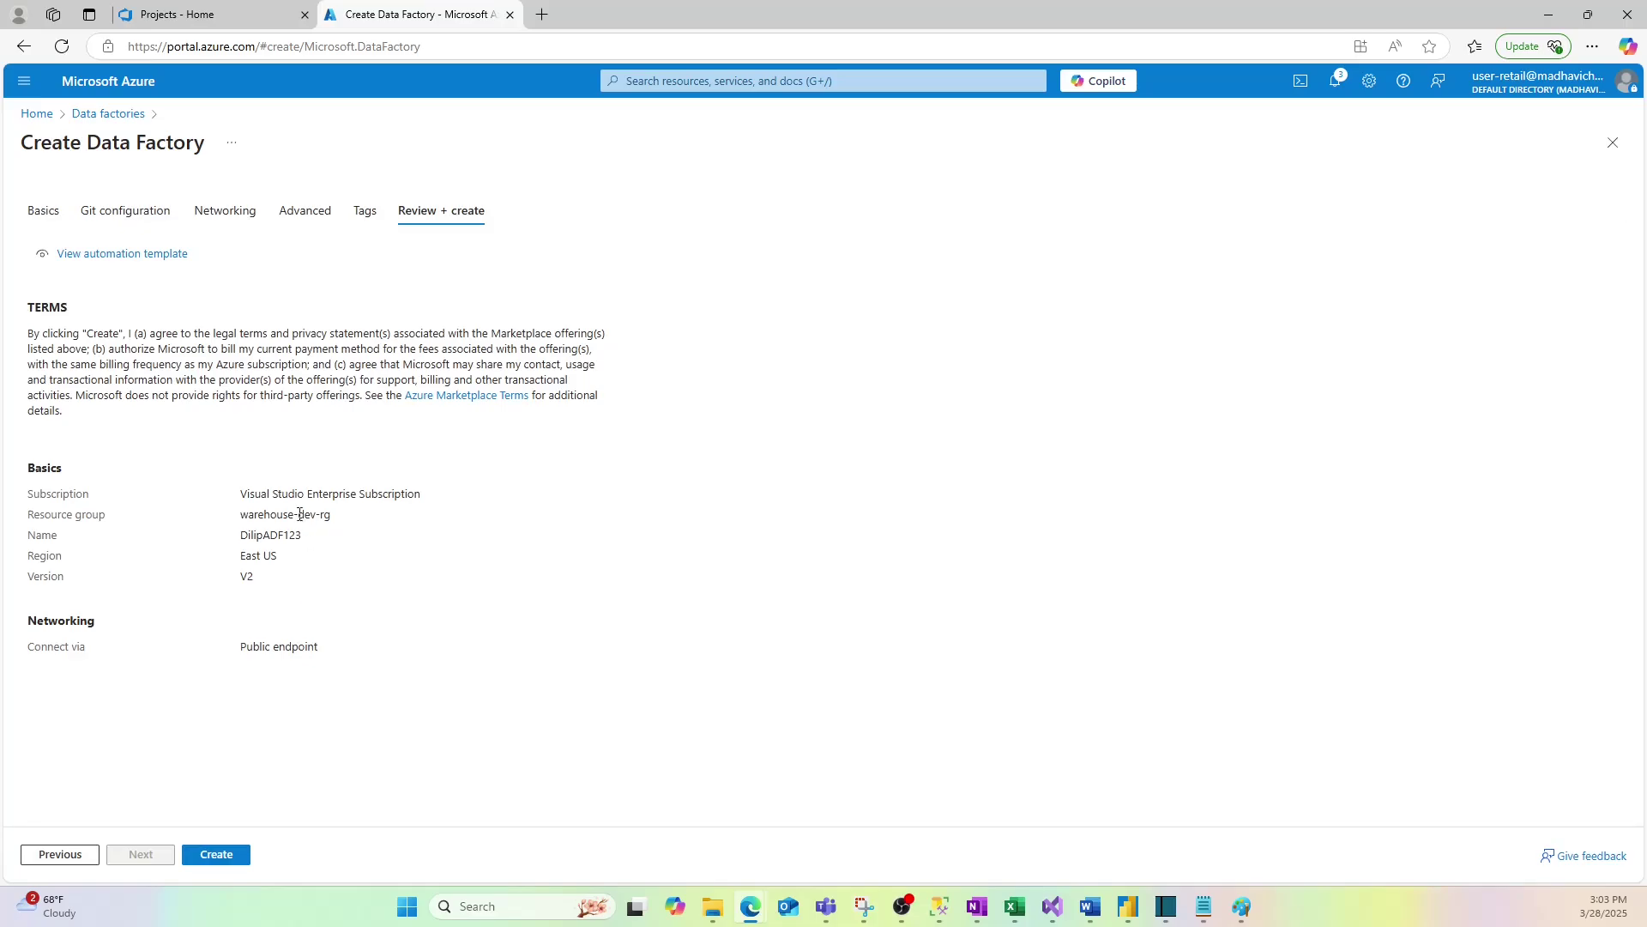
# Step: Copy the resource group name warehouse-dev-rg from the review summary into the empty Notepad note
pyautogui.moveTo(354, 521); pyautogui.dragTo(241, 518)
pyautogui.hotkey('ctrl', 'c')
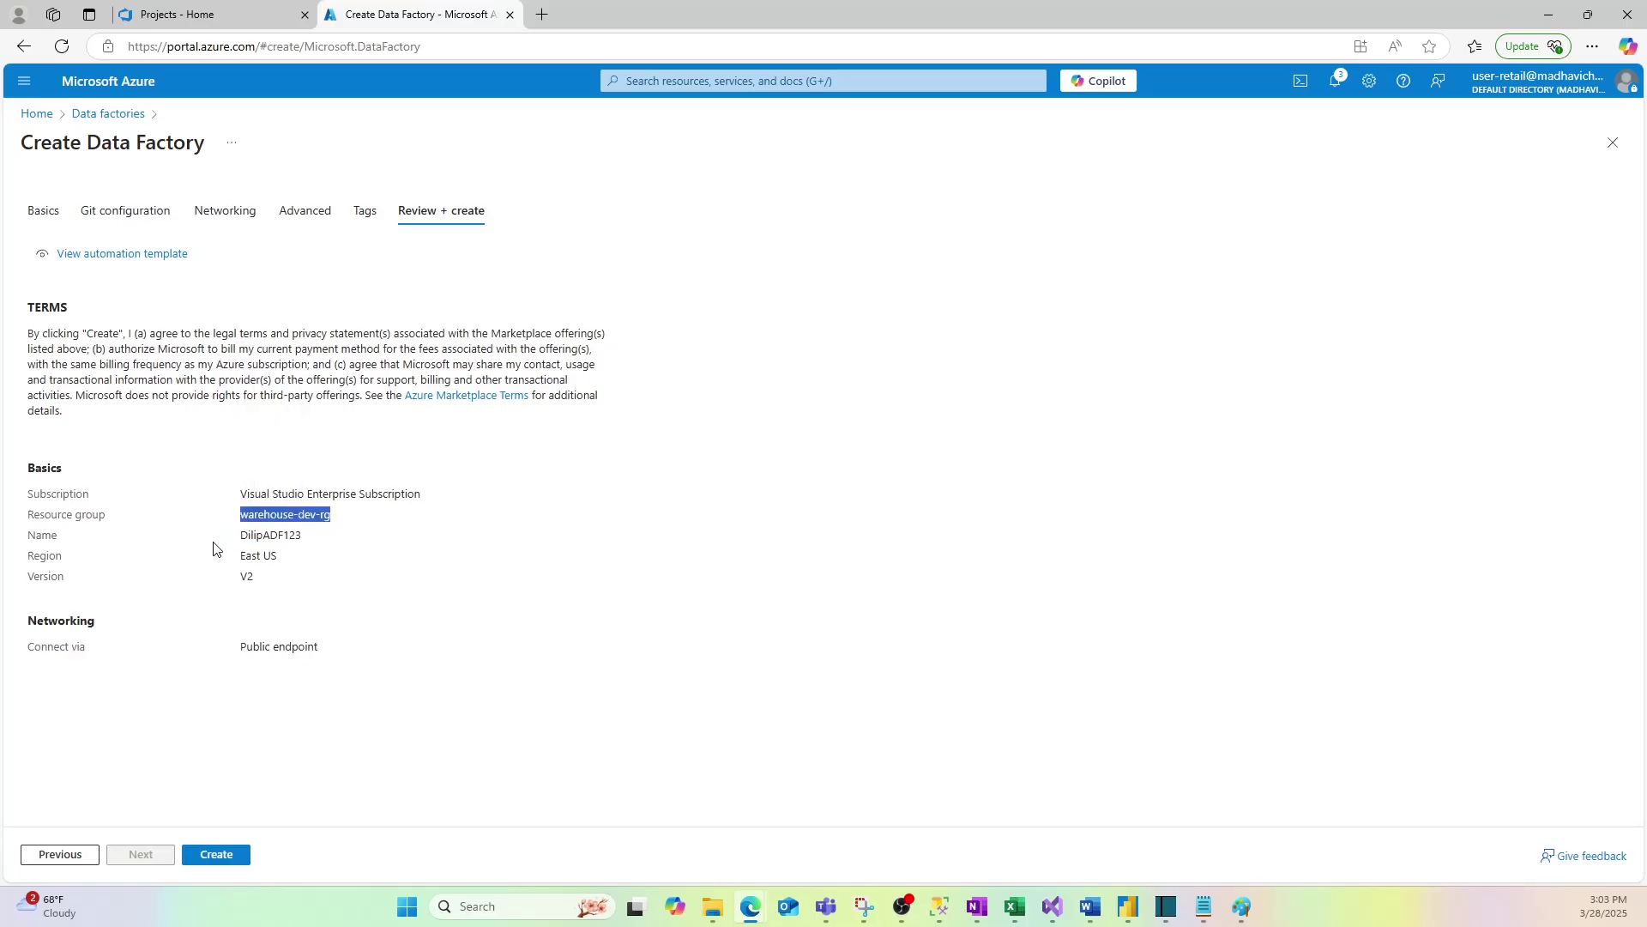
pyautogui.click(1203, 908)
pyautogui.click(474, 14)
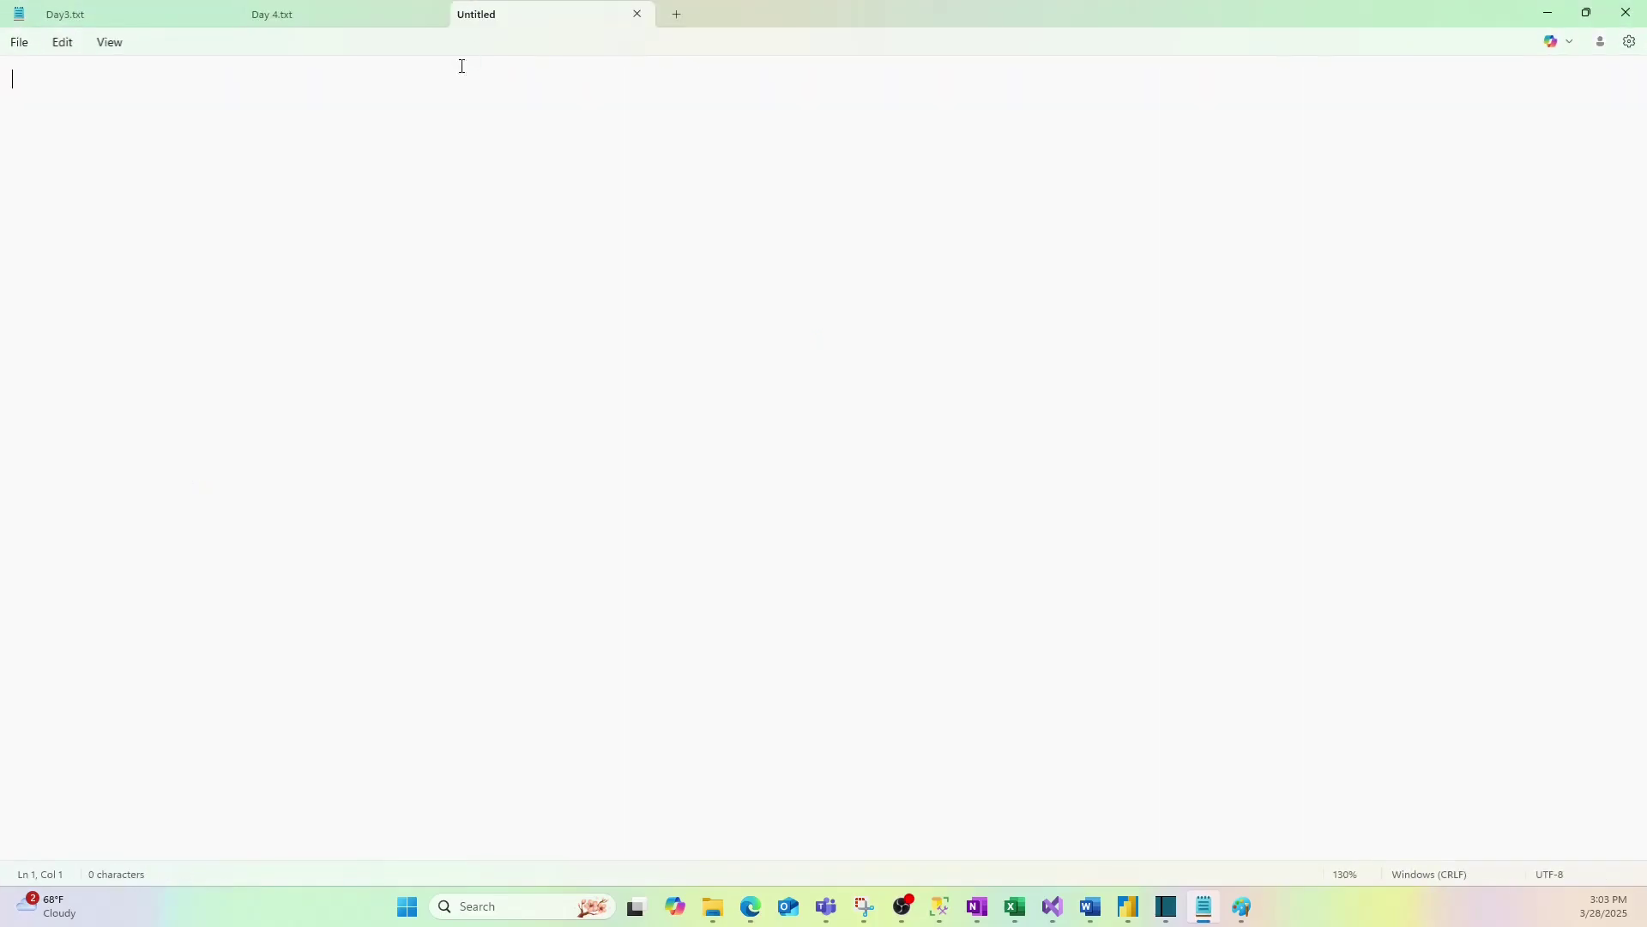
pyautogui.hotkey('ctrl', 'v')
pyautogui.hotkey('alt', 'Tab')
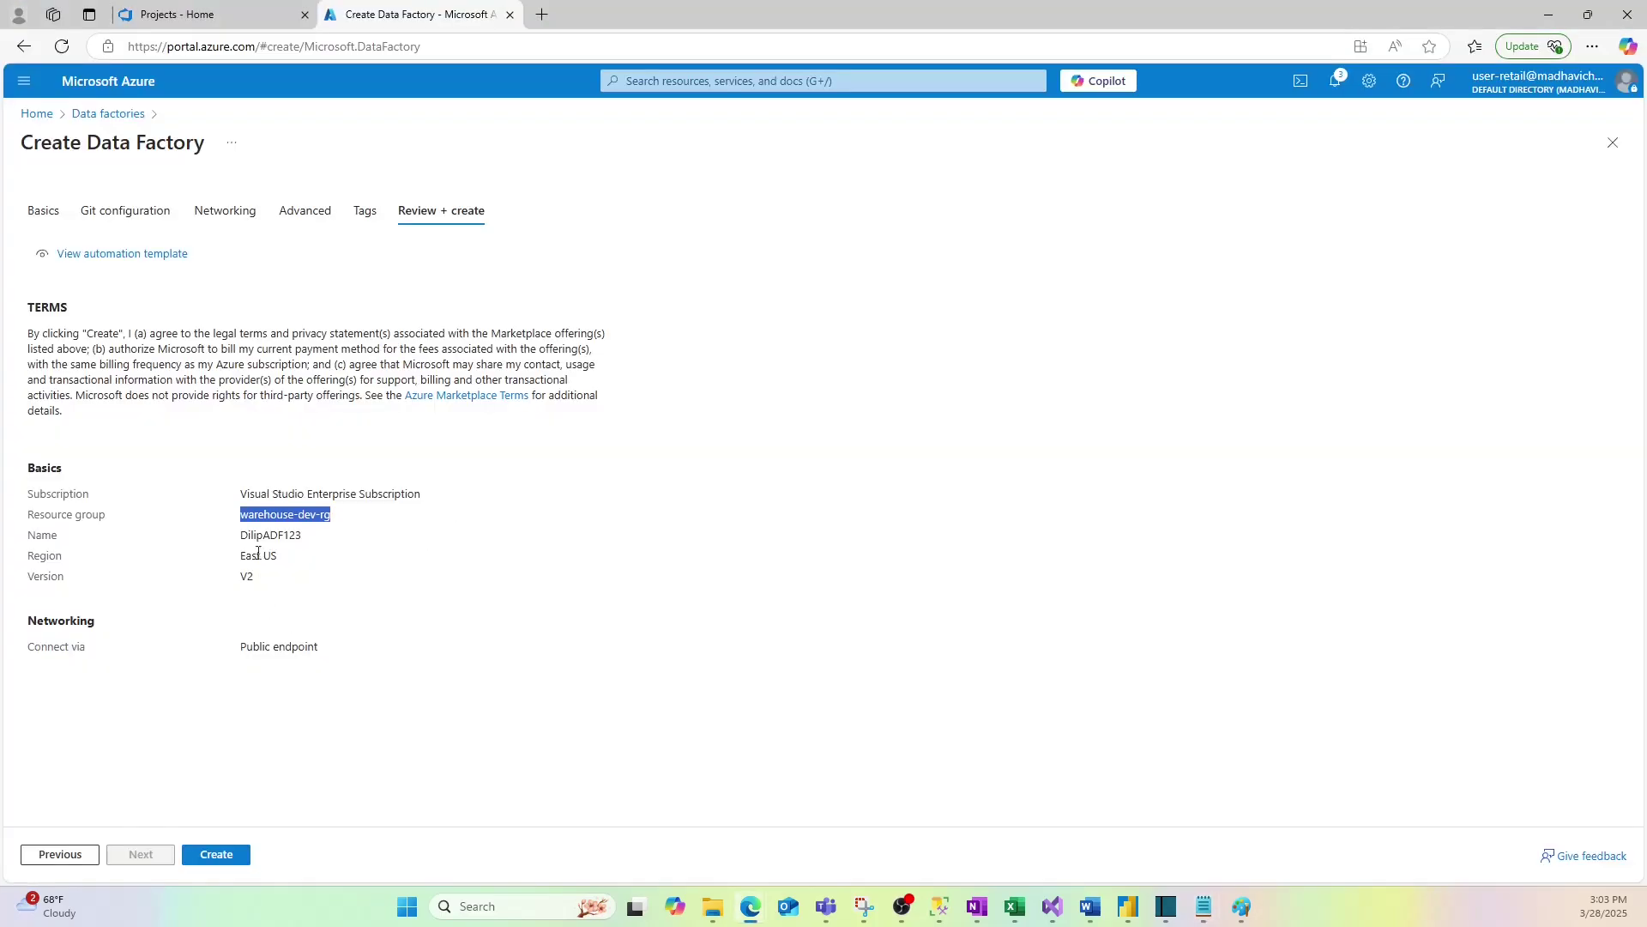
# Step: Copy the data factory name DilipADF123 from the review summary into the note on its own line
pyautogui.moveTo(337, 540); pyautogui.dragTo(235, 537)
pyautogui.hotkey('ctrl', 'c')
pyautogui.hotkey('alt', 'Tab')
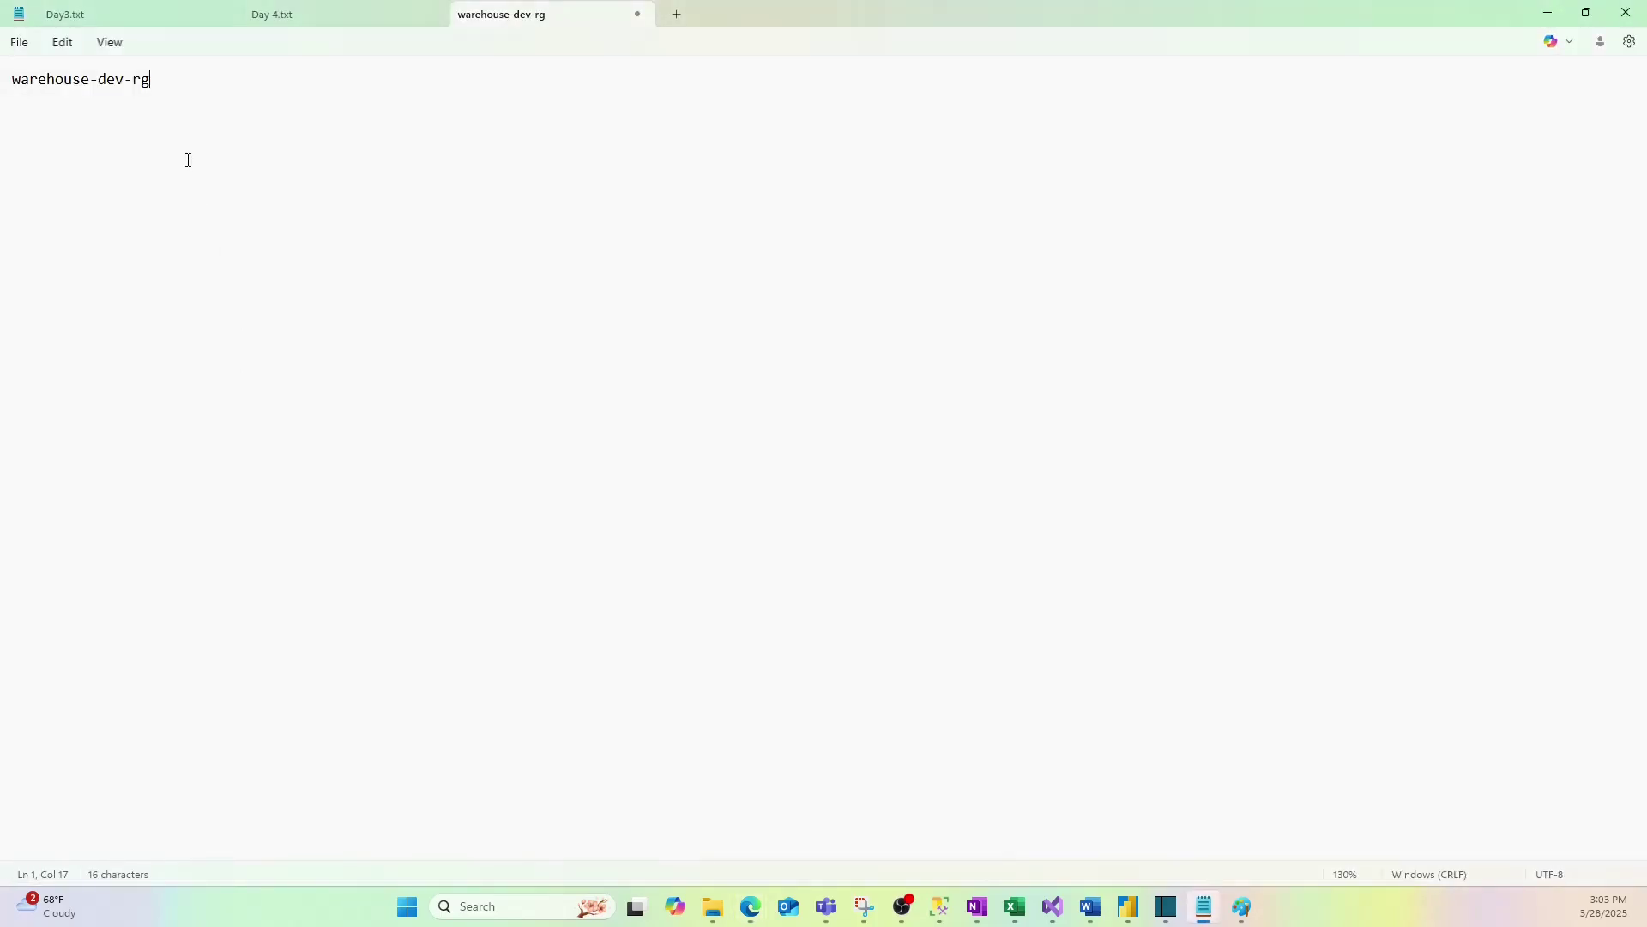
pyautogui.press('Return')
pyautogui.hotkey('ctrl', 'v')
pyautogui.hotkey('alt', 'Tab')
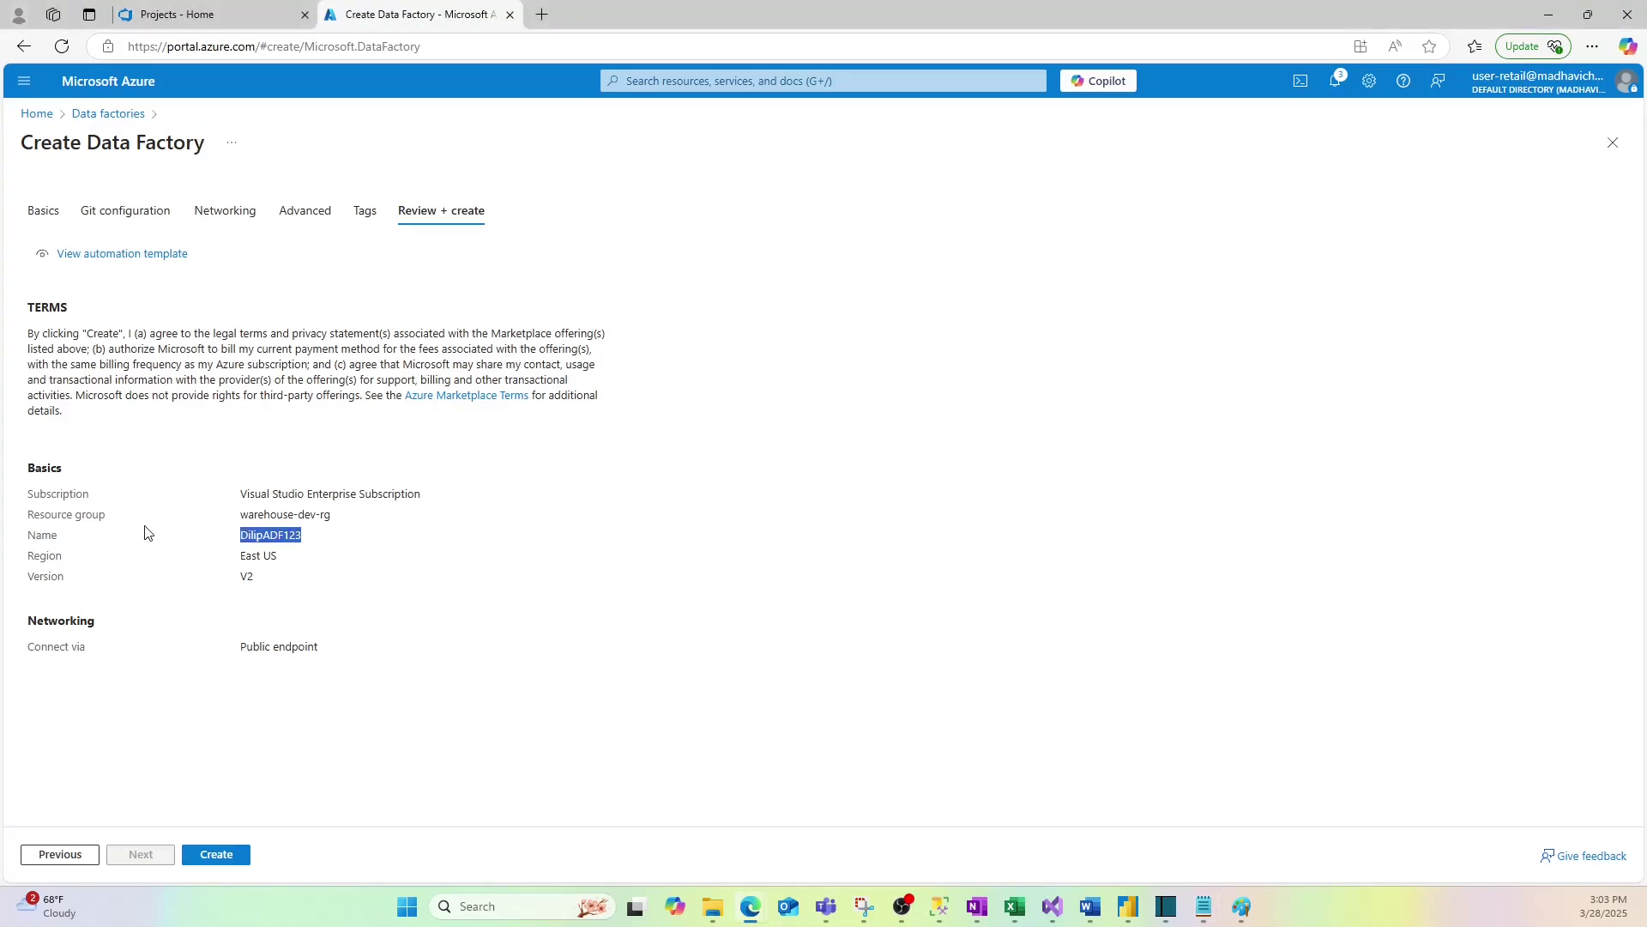
# Step: Copy the region East US into the note below the data factory name and return to the review summary
pyautogui.moveTo(283, 558); pyautogui.dragTo(227, 568)
pyautogui.hotkey('ctrl', 'c')
pyautogui.hotkey('alt', 'Tab')
pyautogui.press('Return')
pyautogui.press('Return')
pyautogui.hotkey('ctrl', 'v')
pyautogui.press('Return')
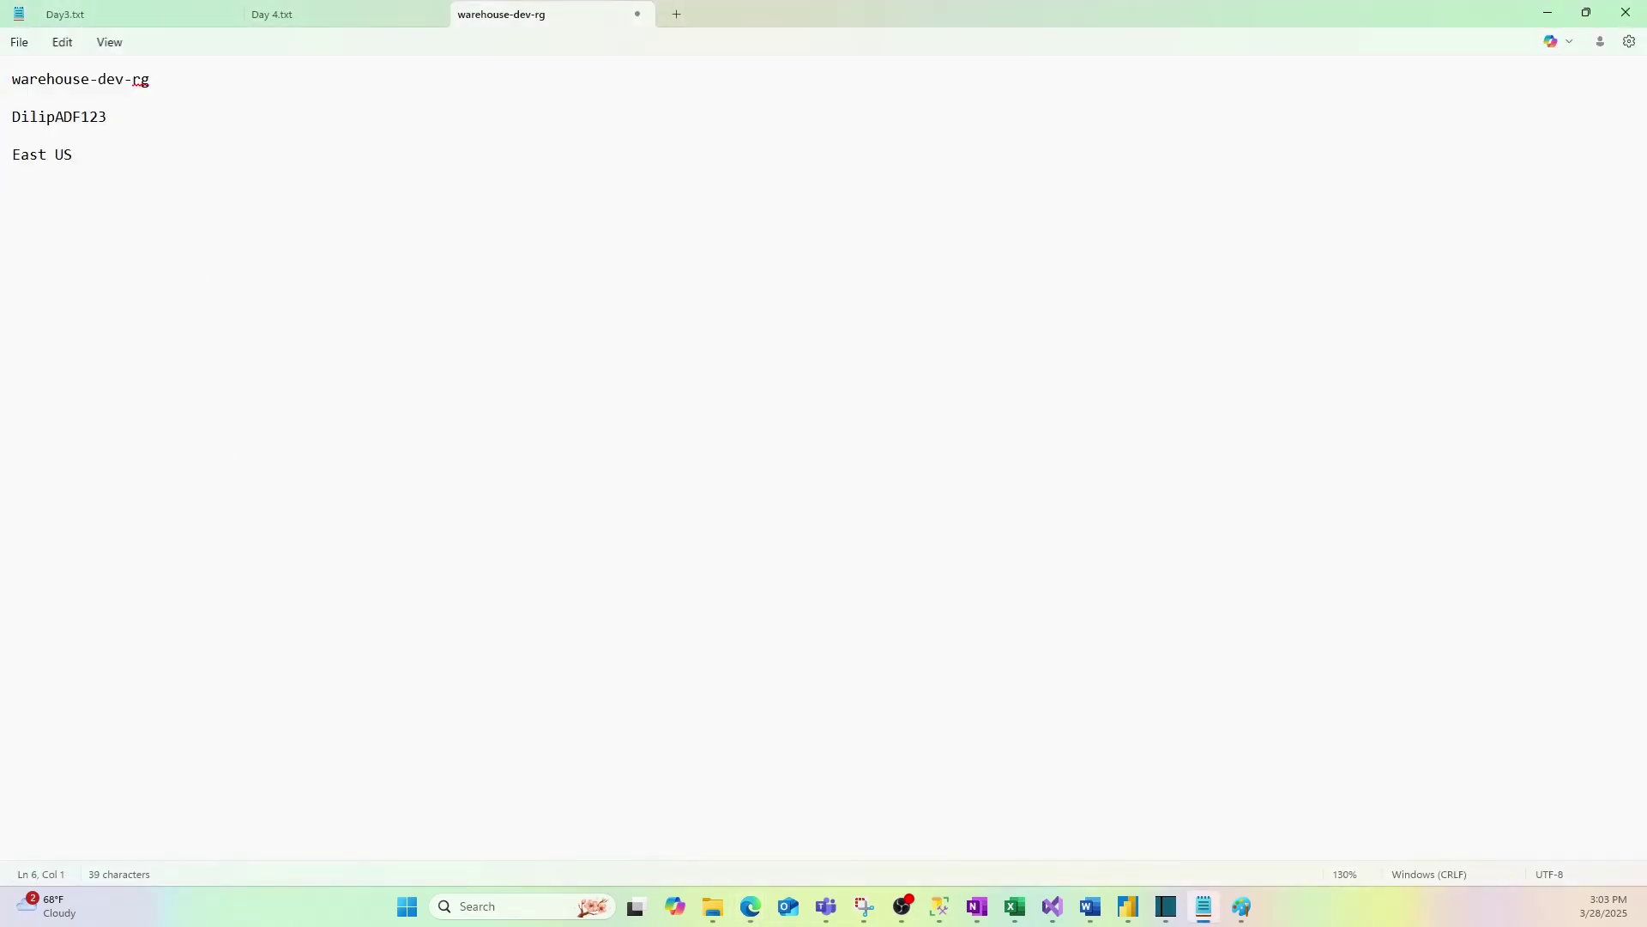
pyautogui.hotkey('alt', 'Tab')
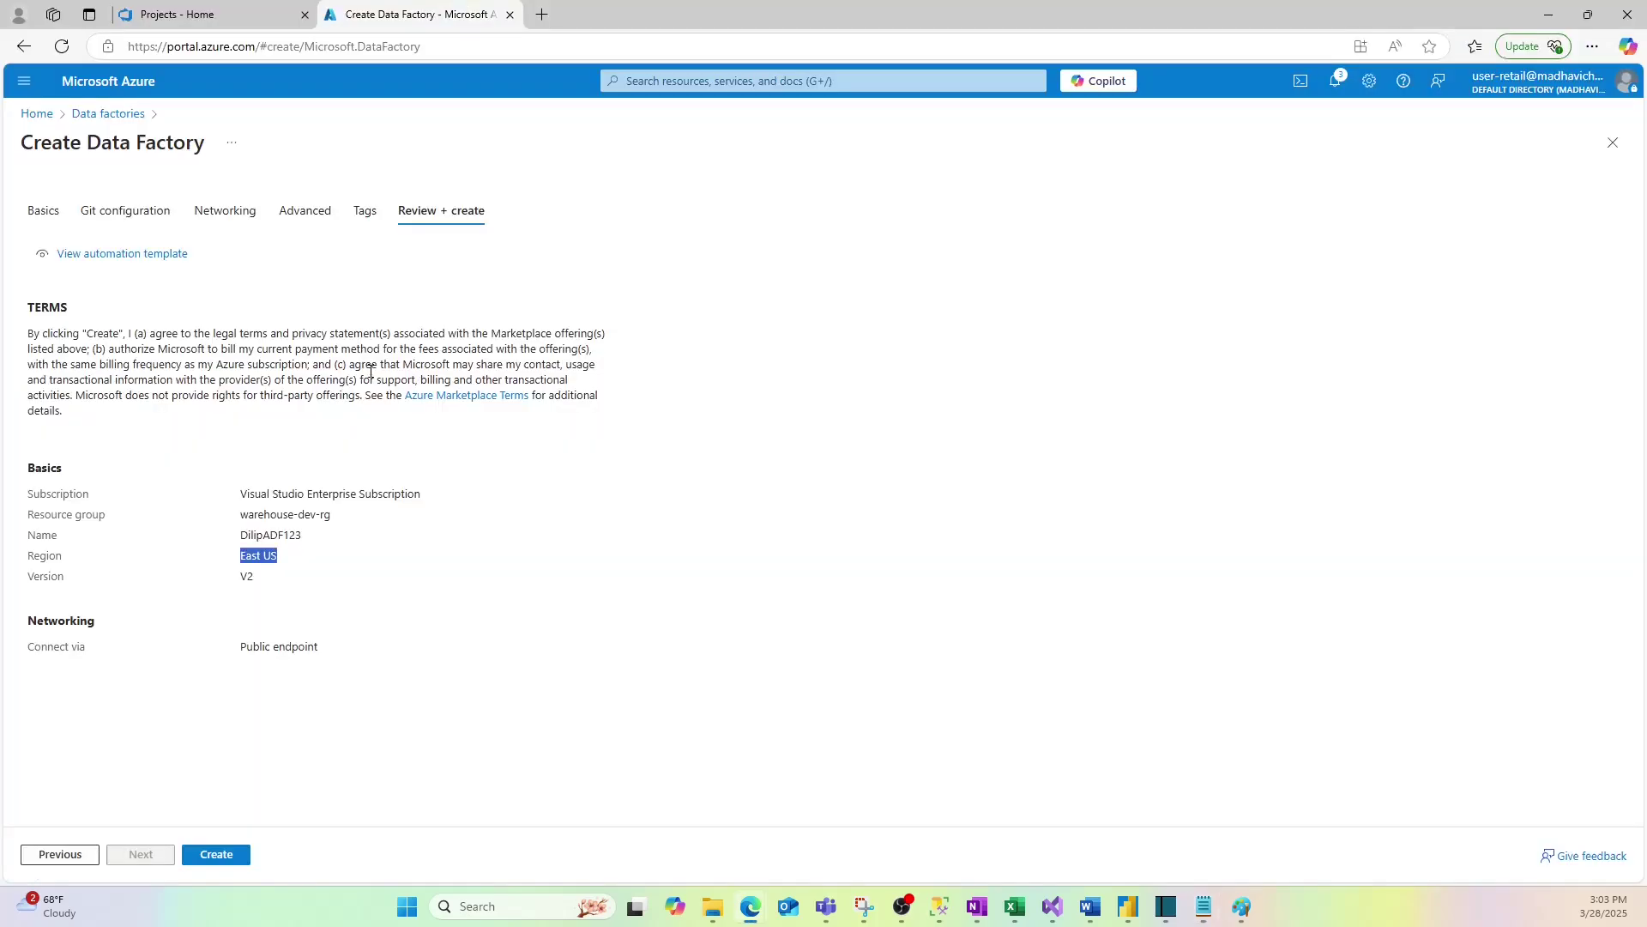
pyautogui.doubleClick(272, 520)
pyautogui.doubleClick(268, 535)
pyautogui.doubleClick(255, 556)
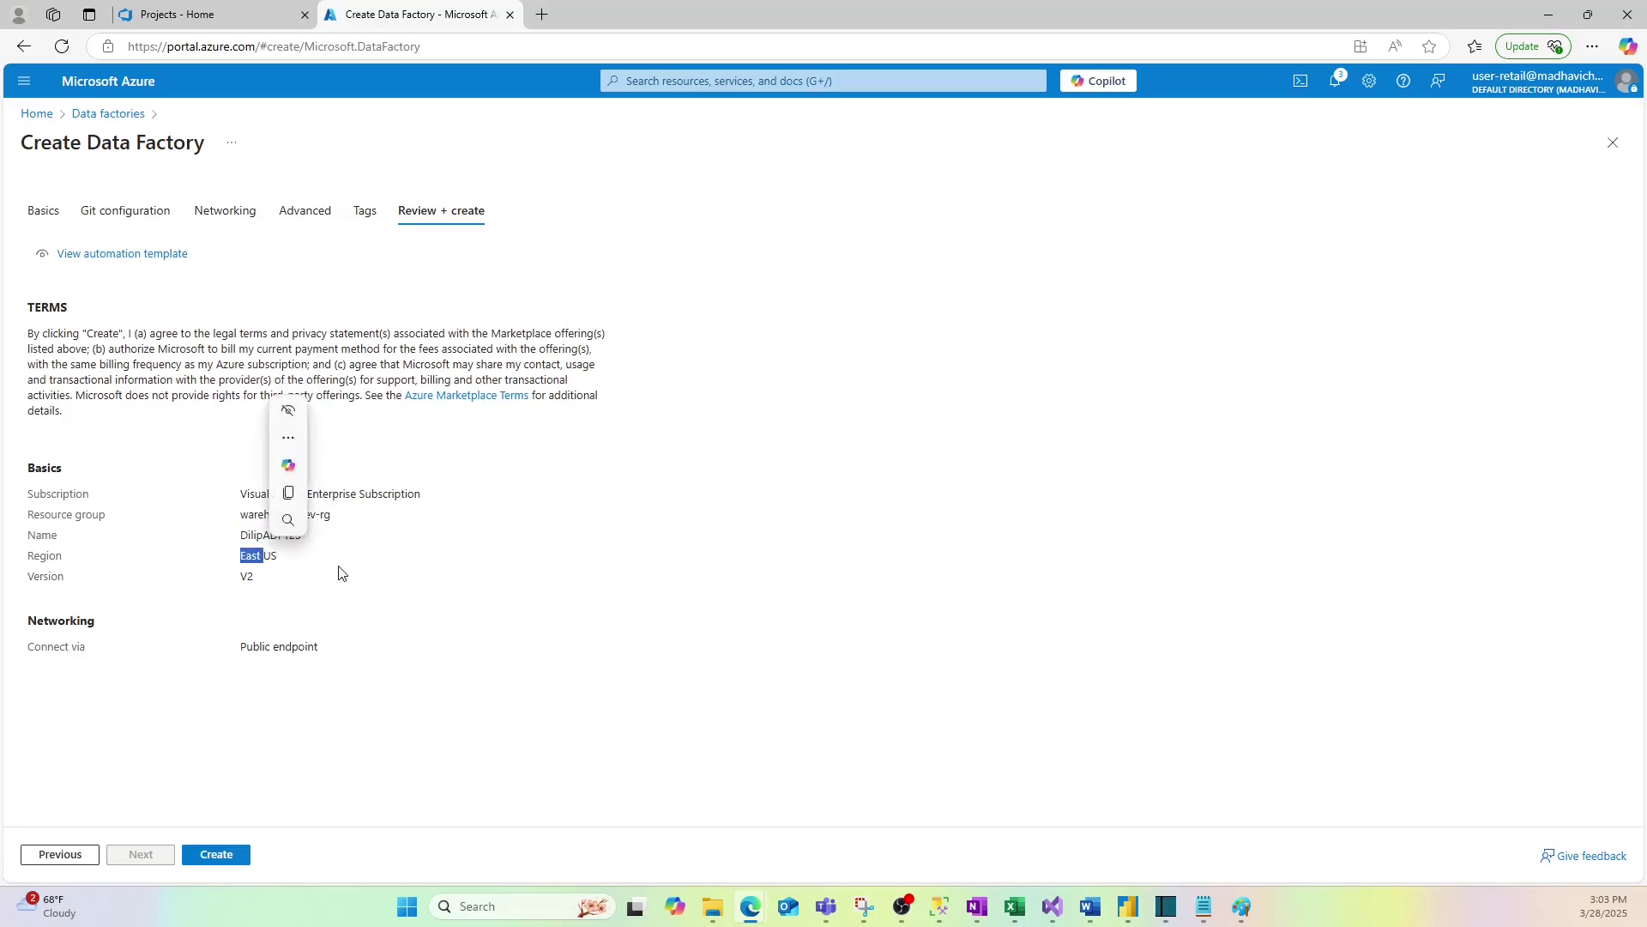
# Step: Create the data factory from the reviewed settings and go to its warehouse-dev-rg resource group
pyautogui.click(341, 573)
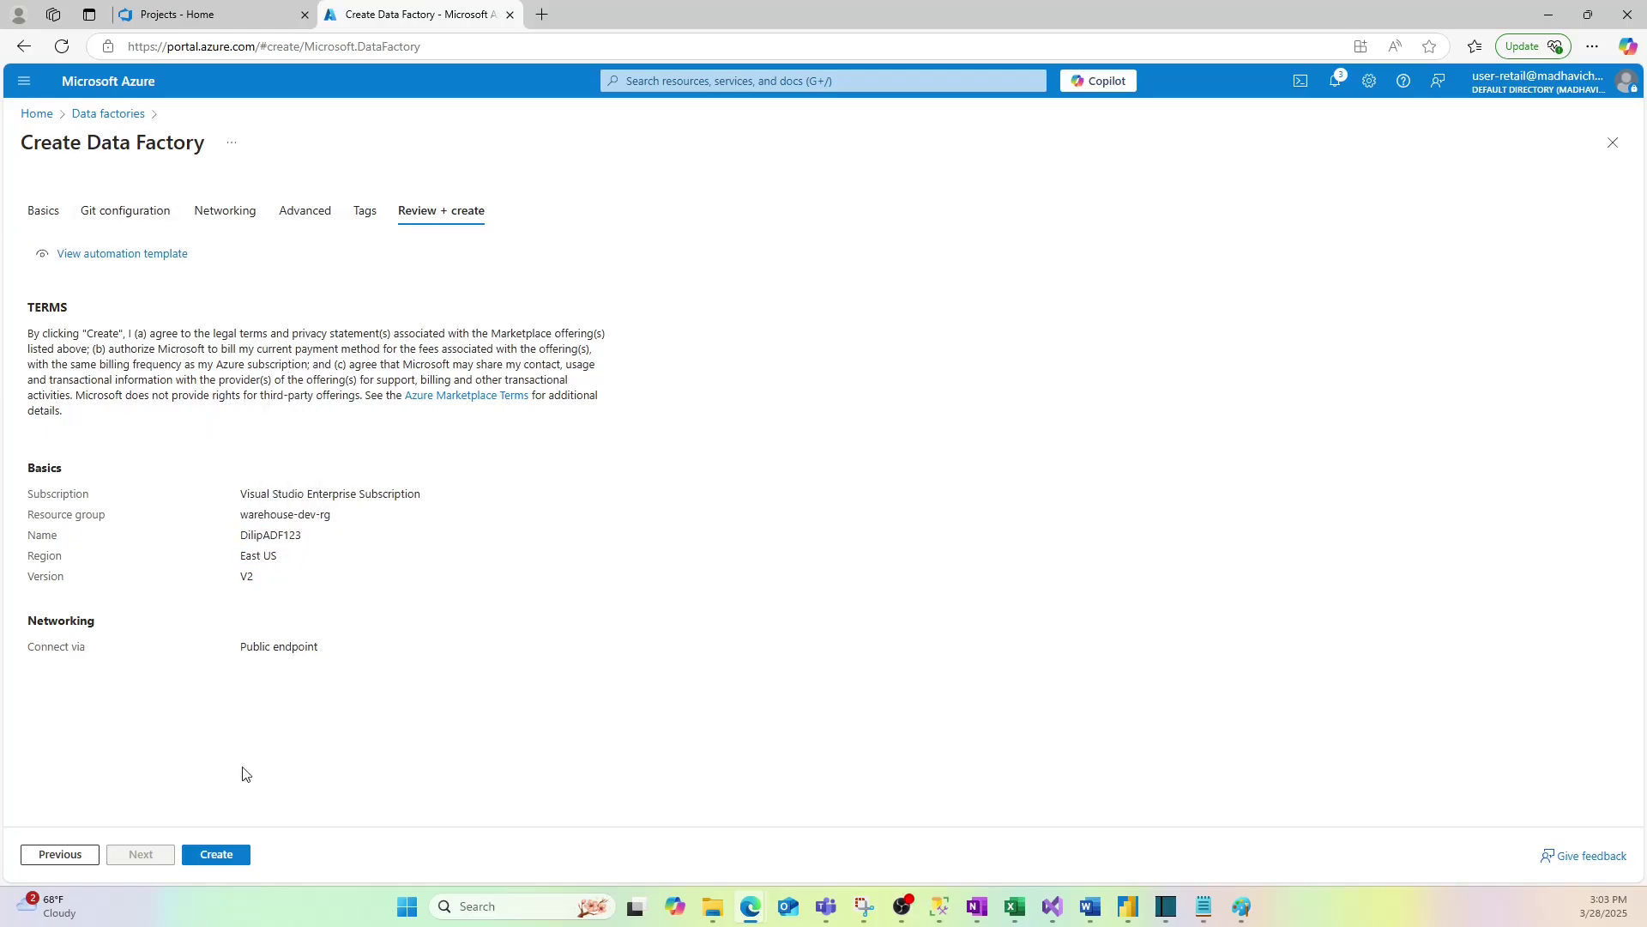
pyautogui.click(219, 856)
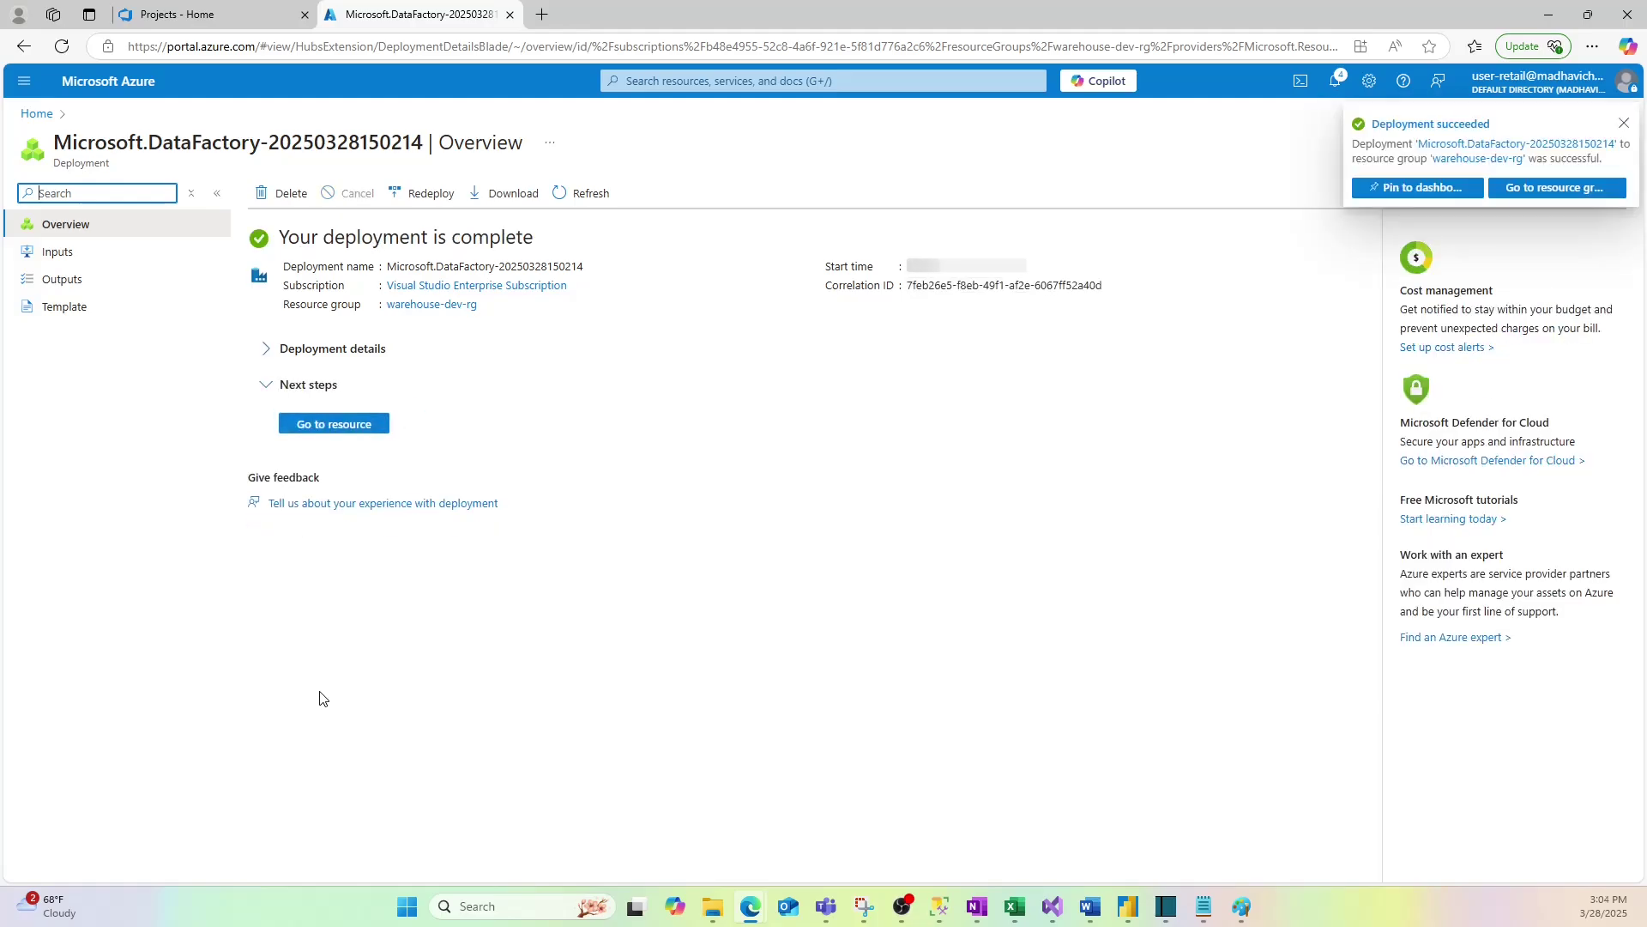
pyautogui.click(341, 425)
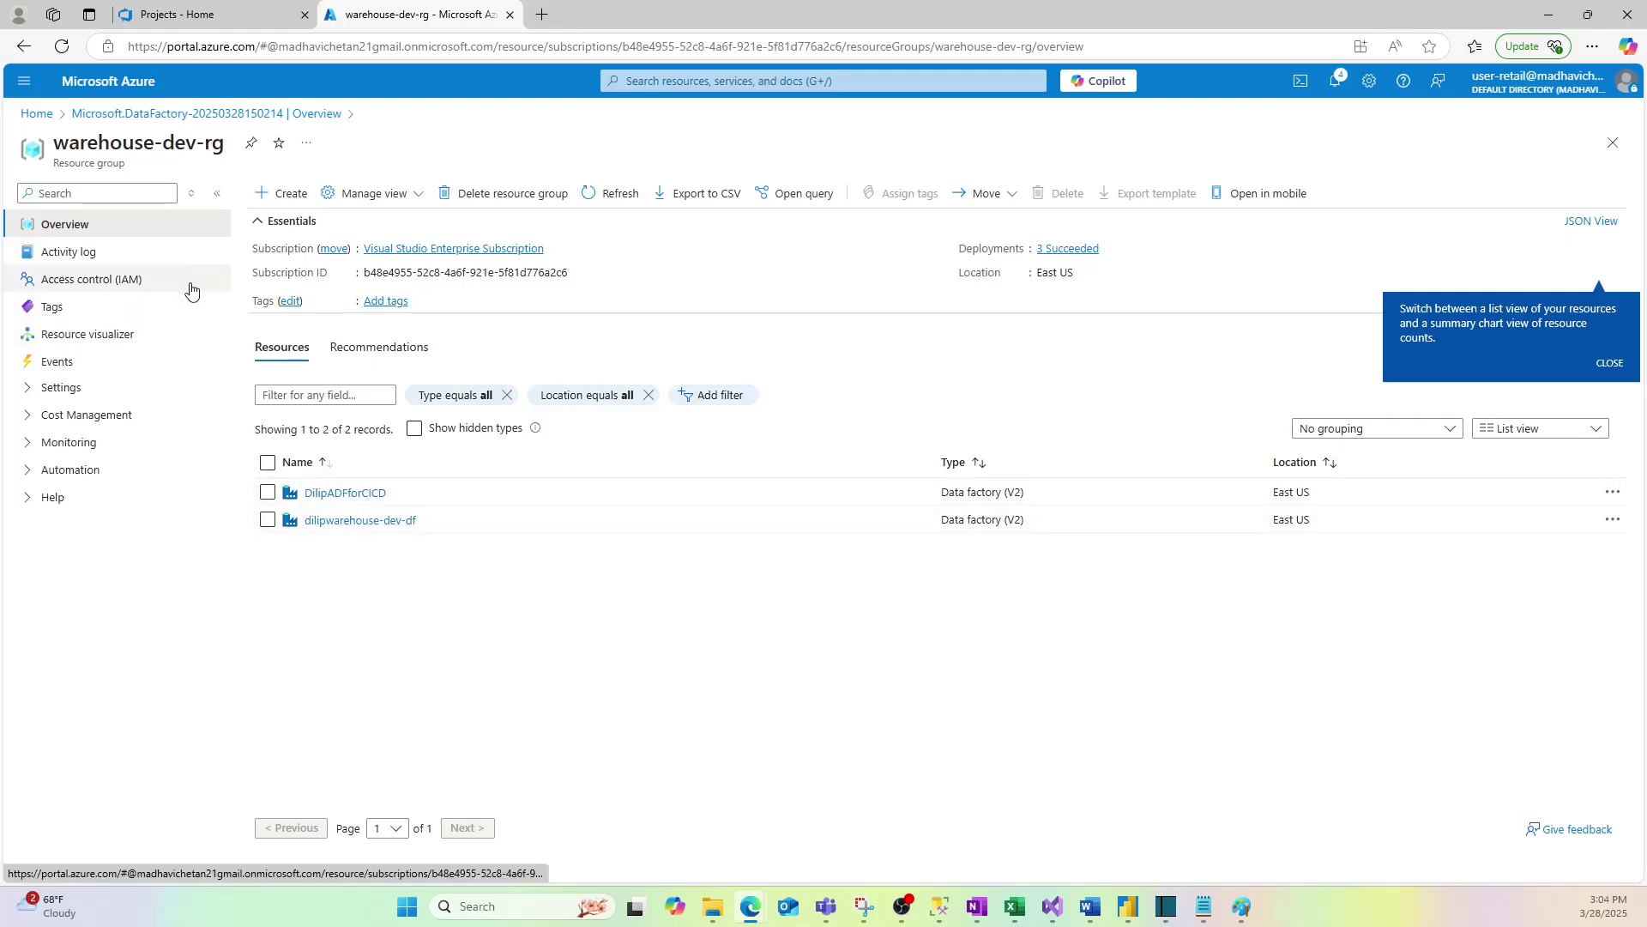
# Step: Refresh the resource group's resource list and launch Azure Data Factory Studio for DilipADF123
pyautogui.click(610, 195)
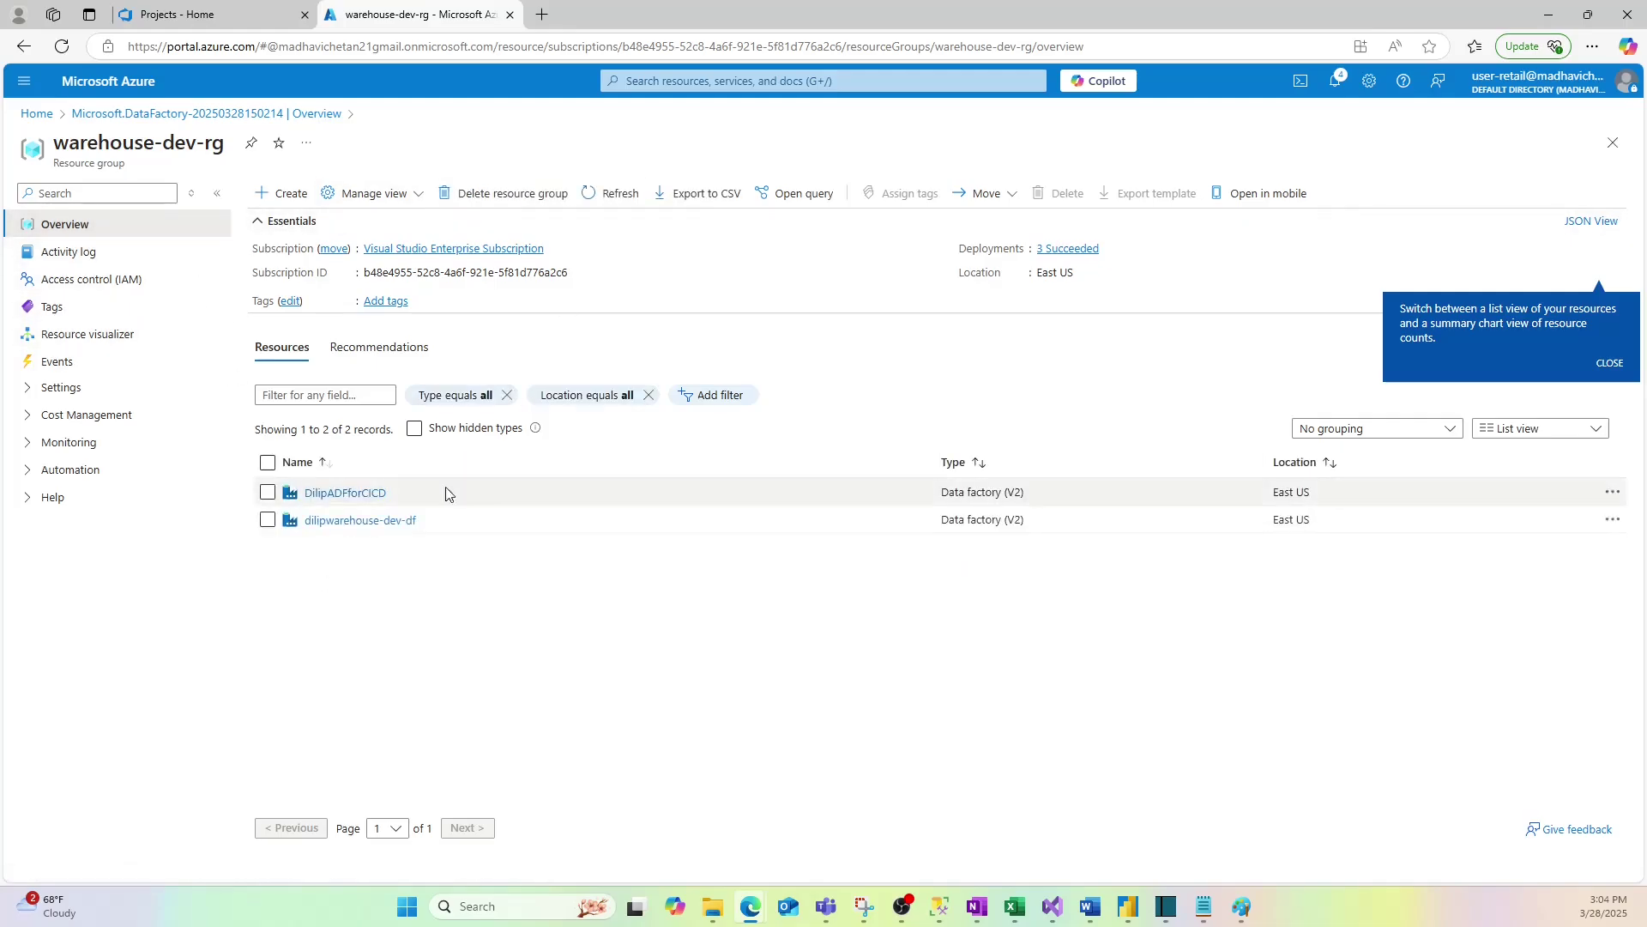
pyautogui.click(1335, 81)
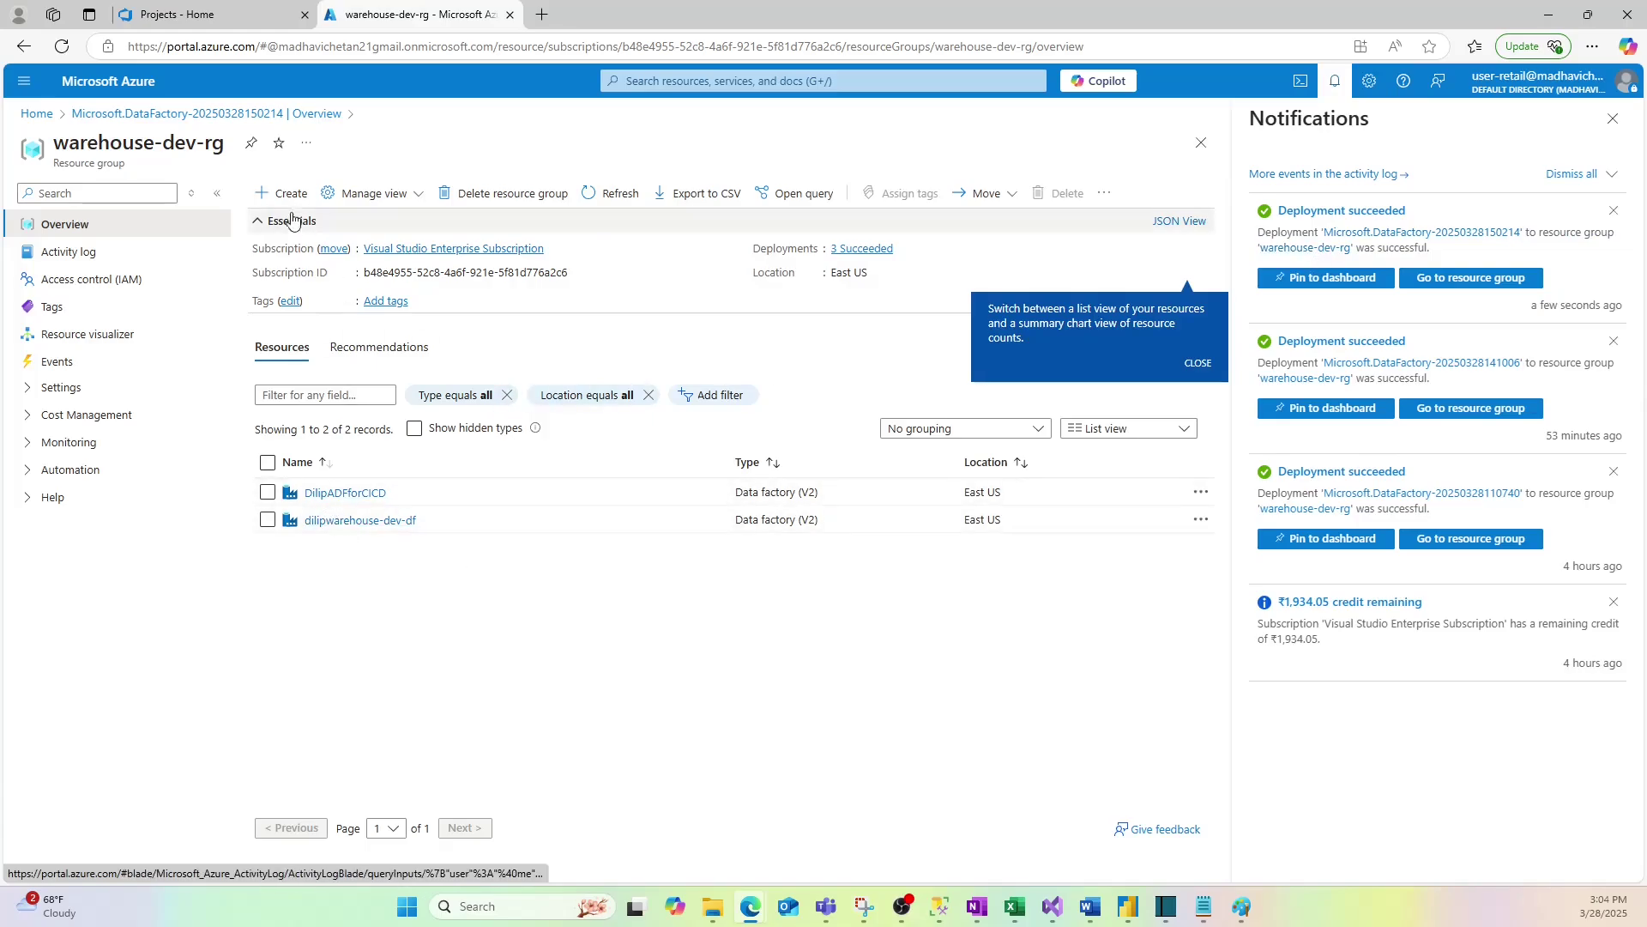
pyautogui.click(616, 195)
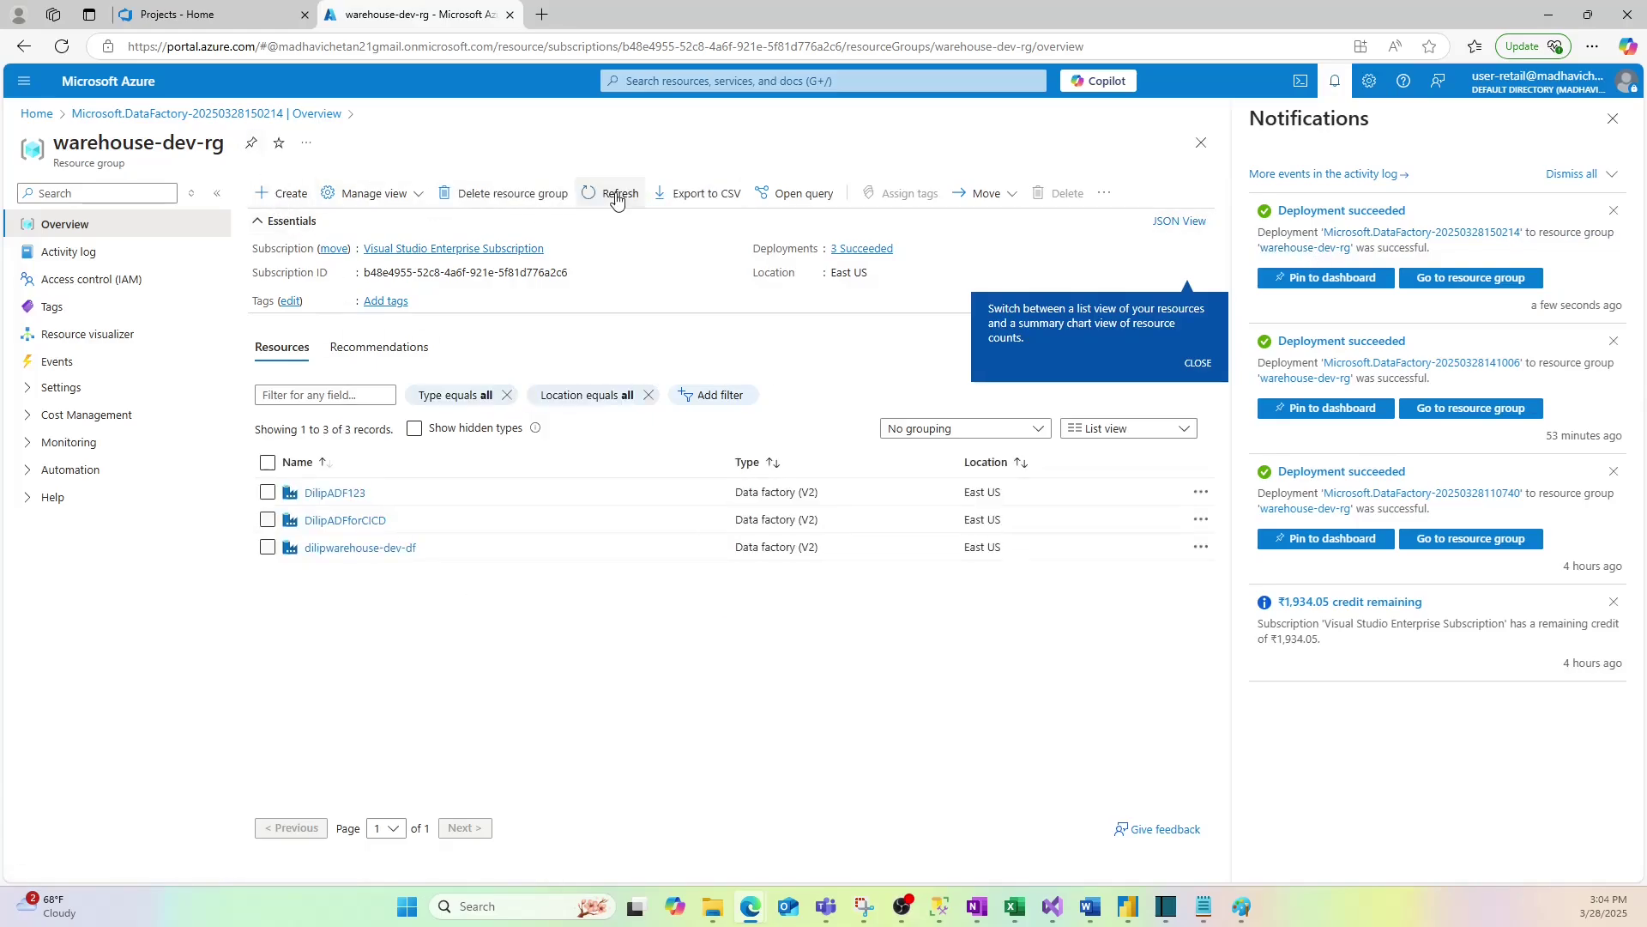
pyautogui.click(333, 493)
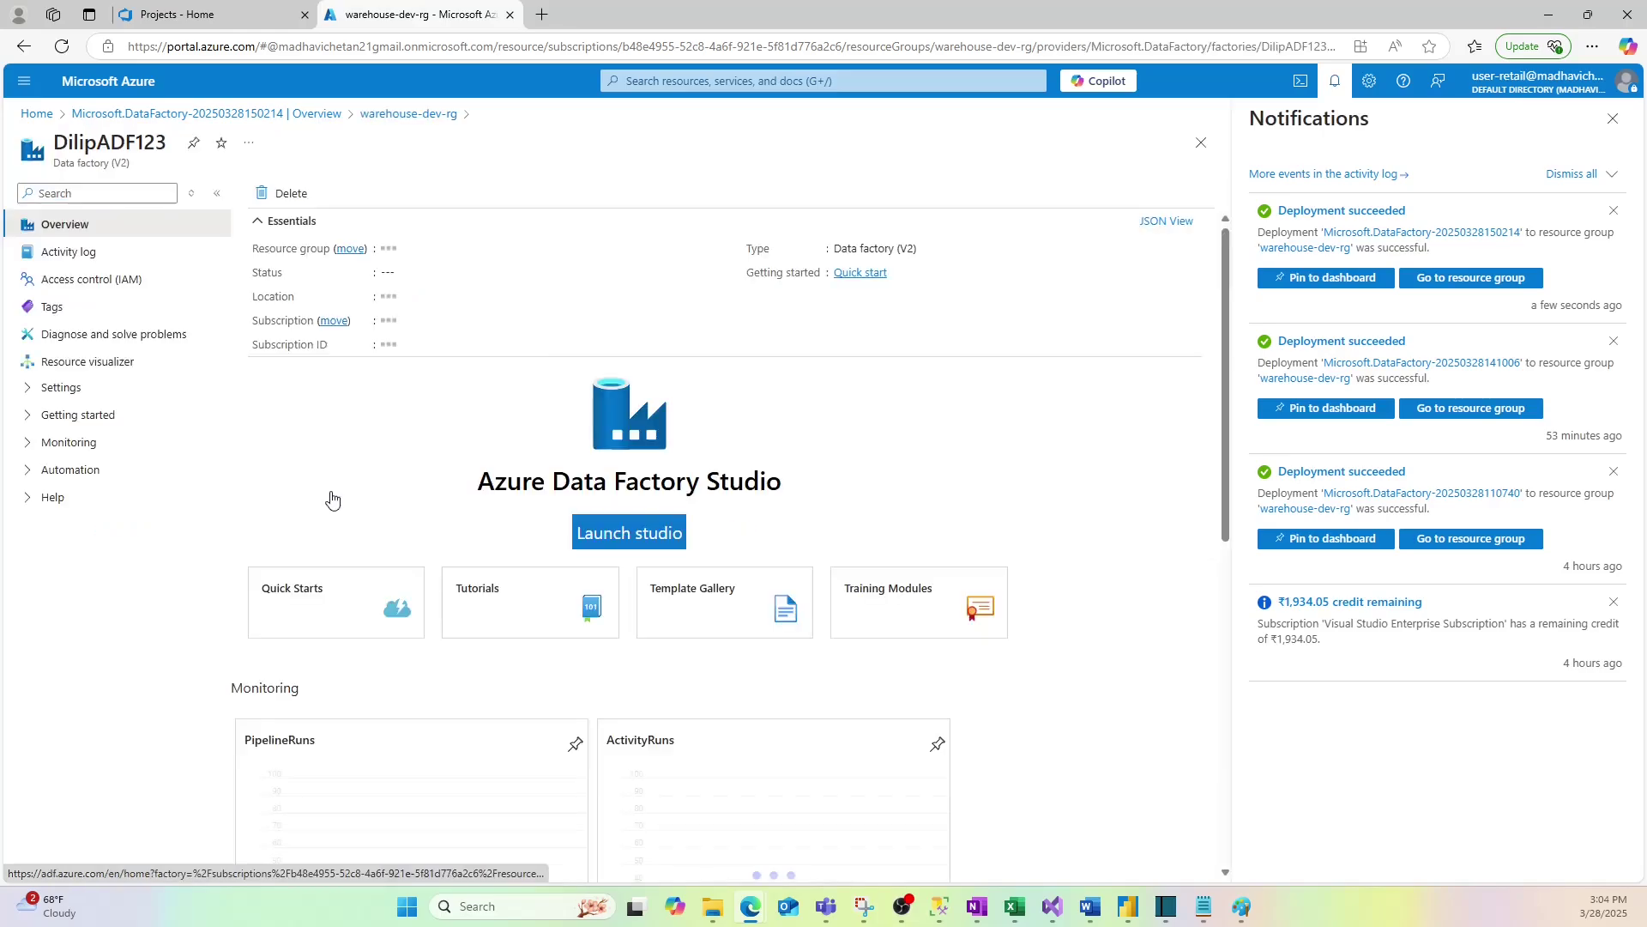
pyautogui.click(601, 533)
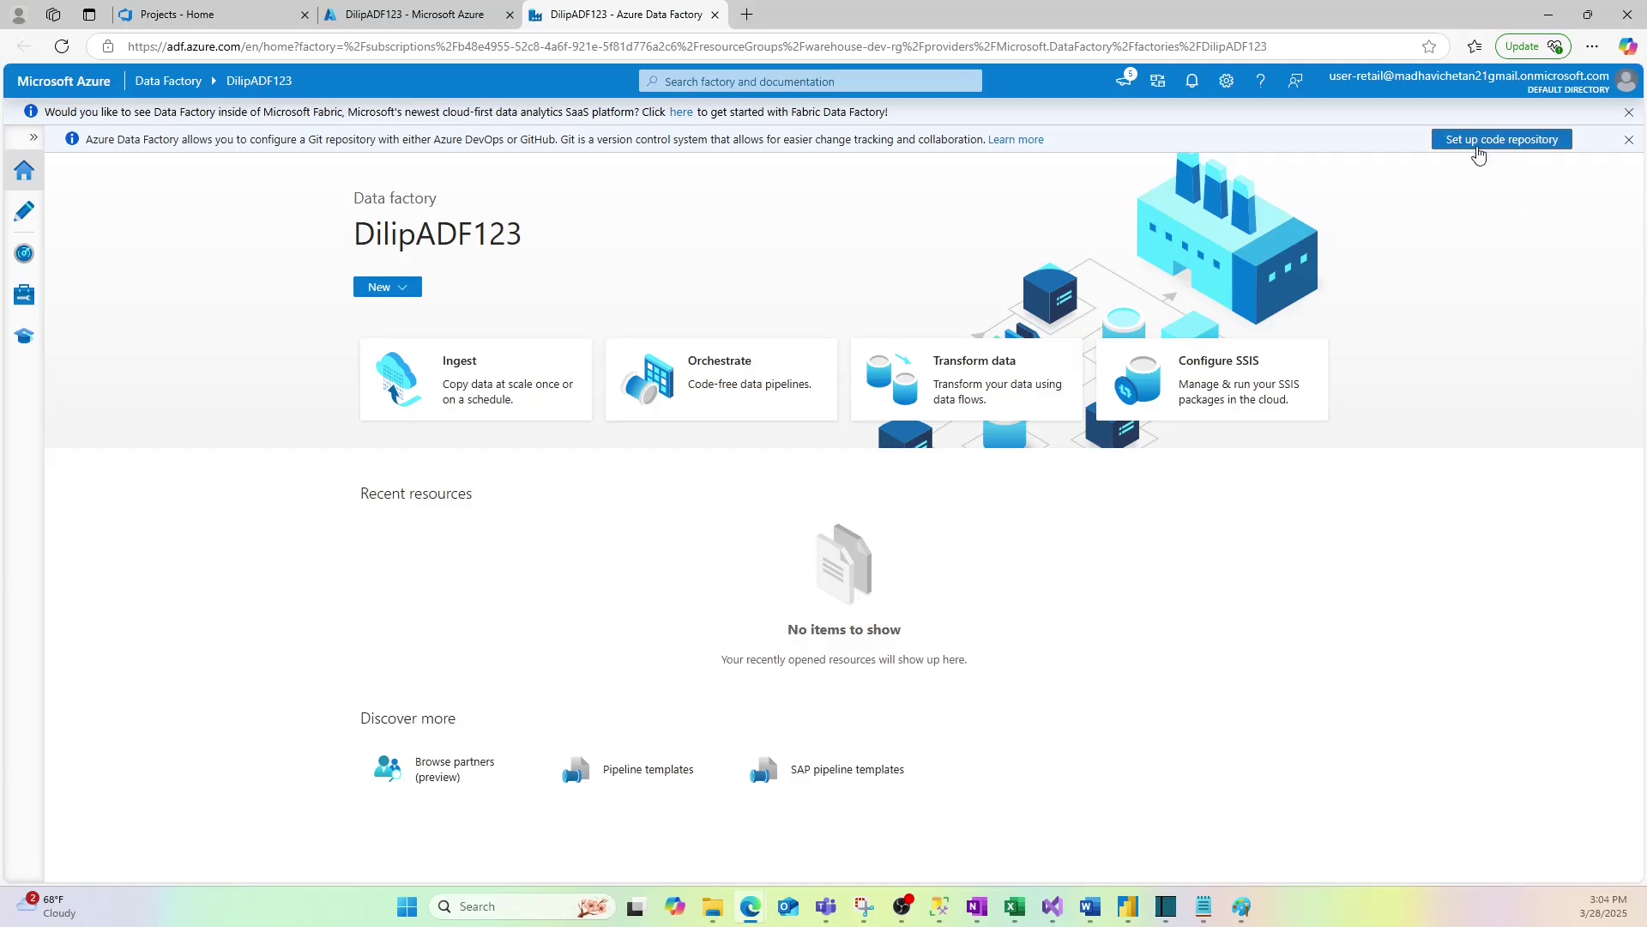
# Step: In Azure DevOps, create a private project named DilipCICD with Git version control and open its repository files
pyautogui.click(206, 16)
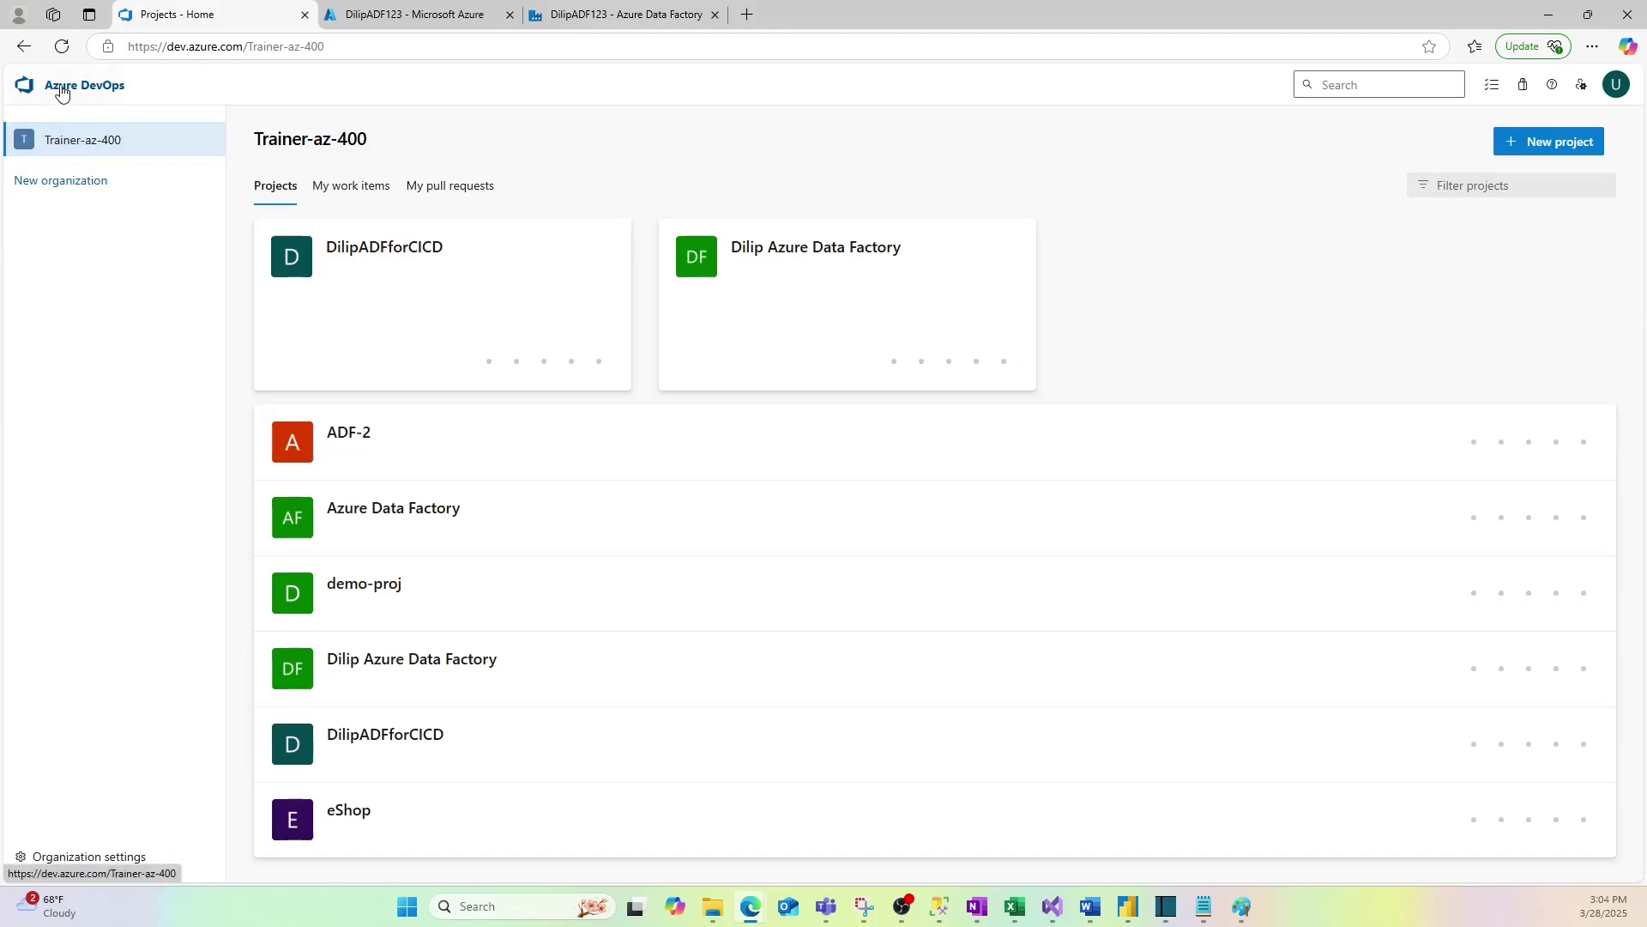
pyautogui.click(1551, 144)
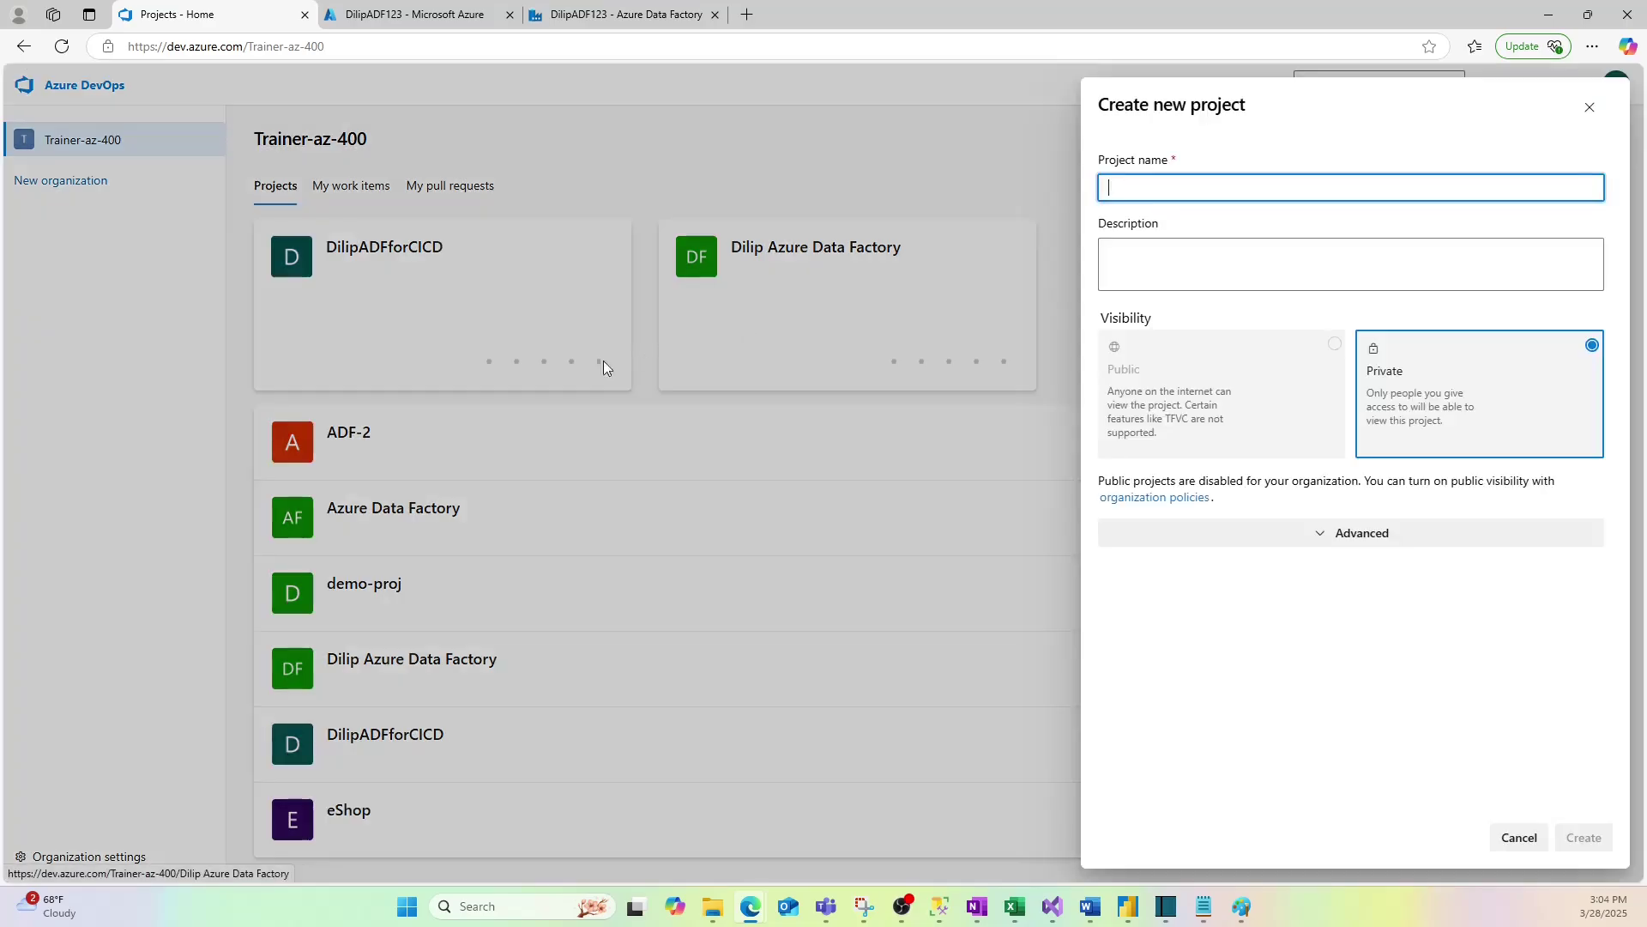
pyautogui.write('DilipCICD')
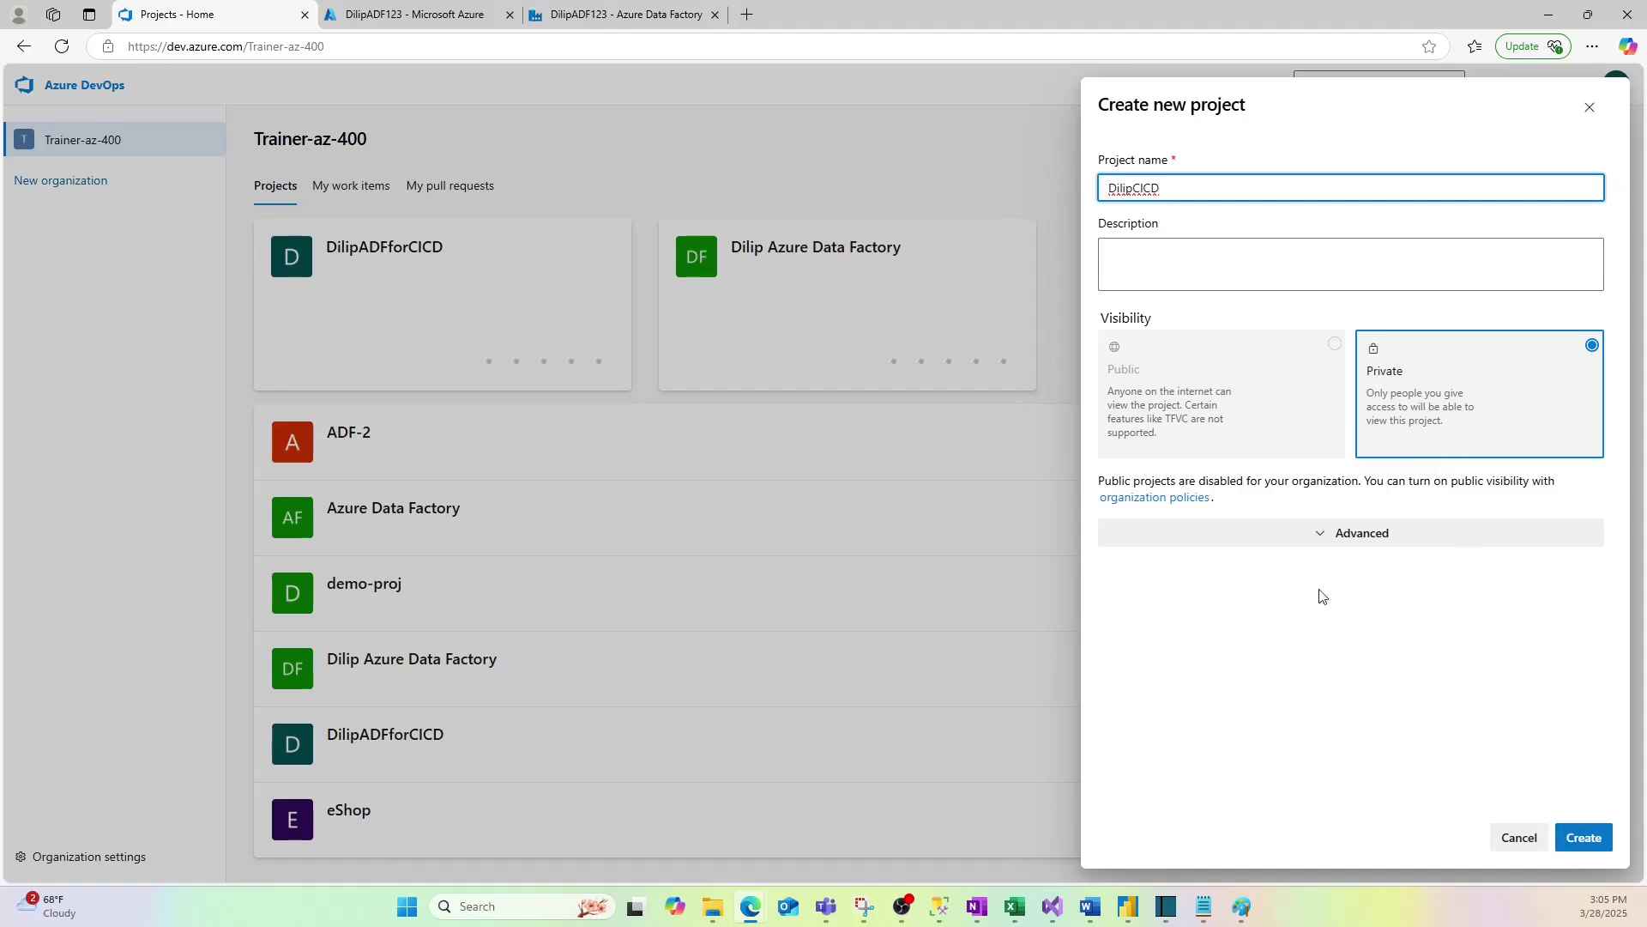
pyautogui.click(1322, 536)
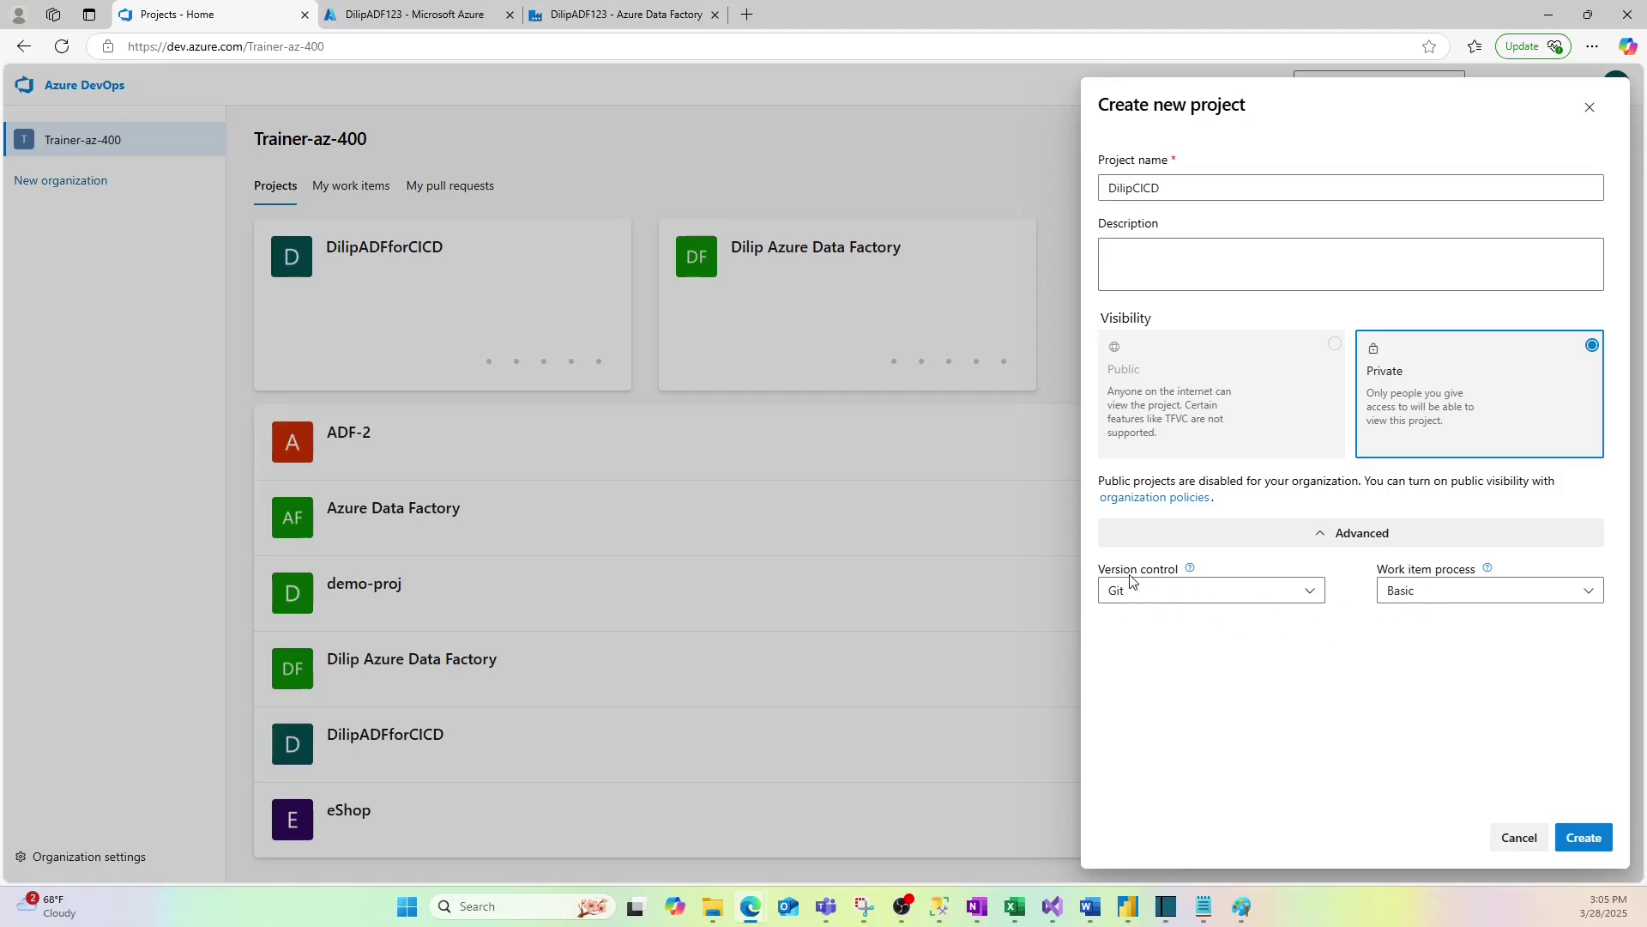
pyautogui.click(1584, 837)
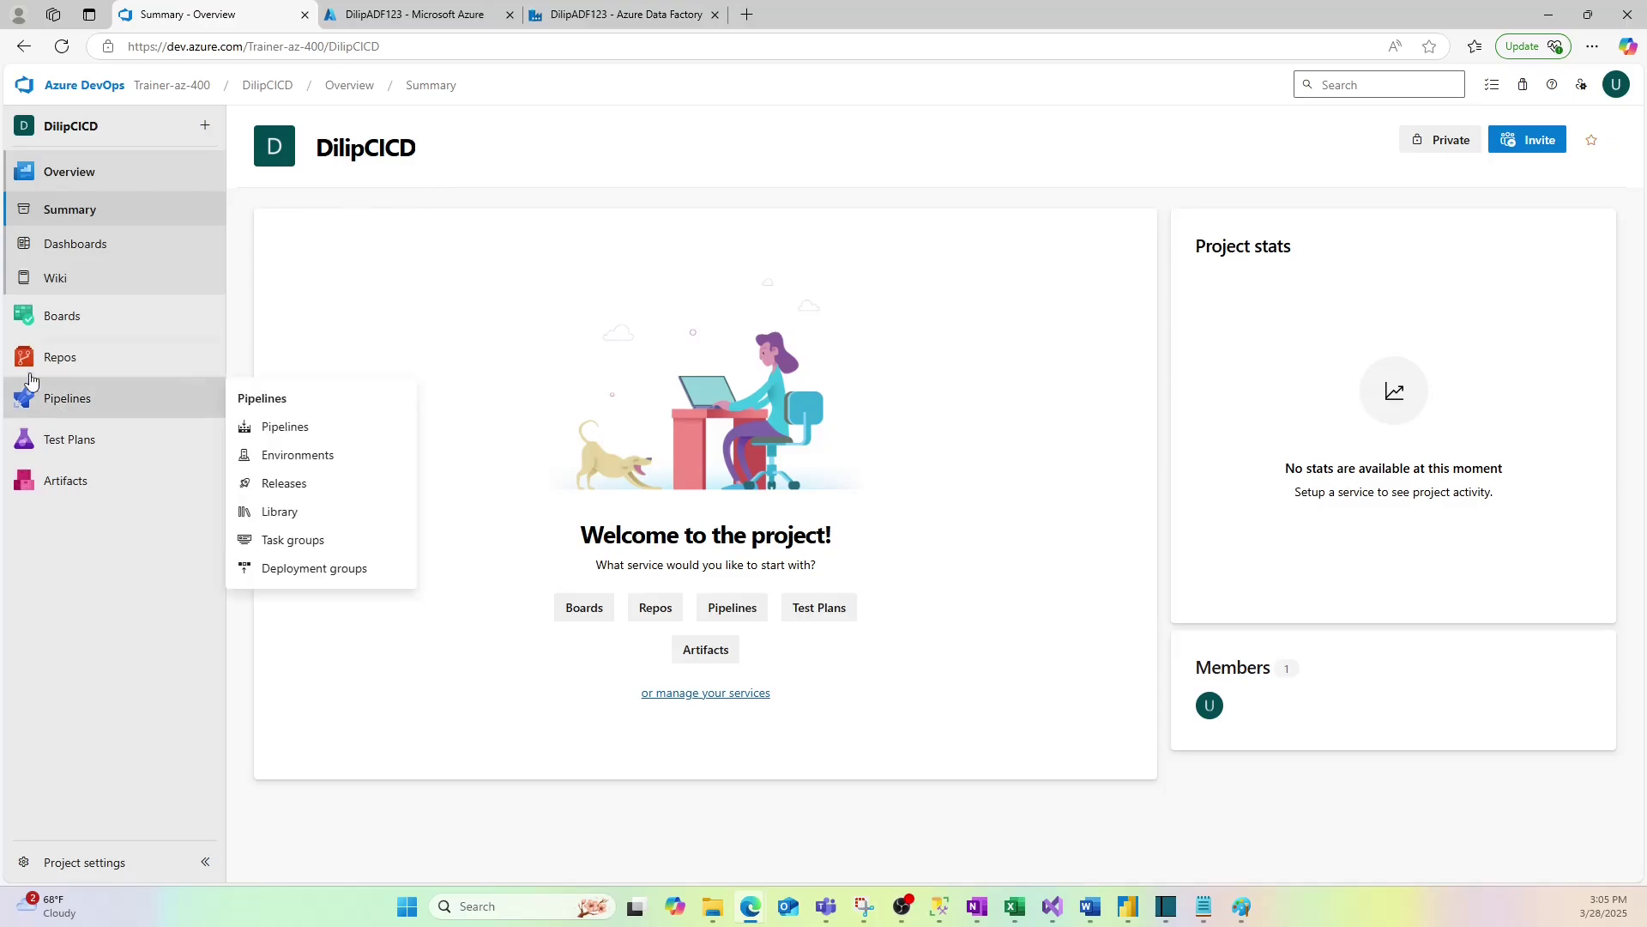
pyautogui.click(60, 357)
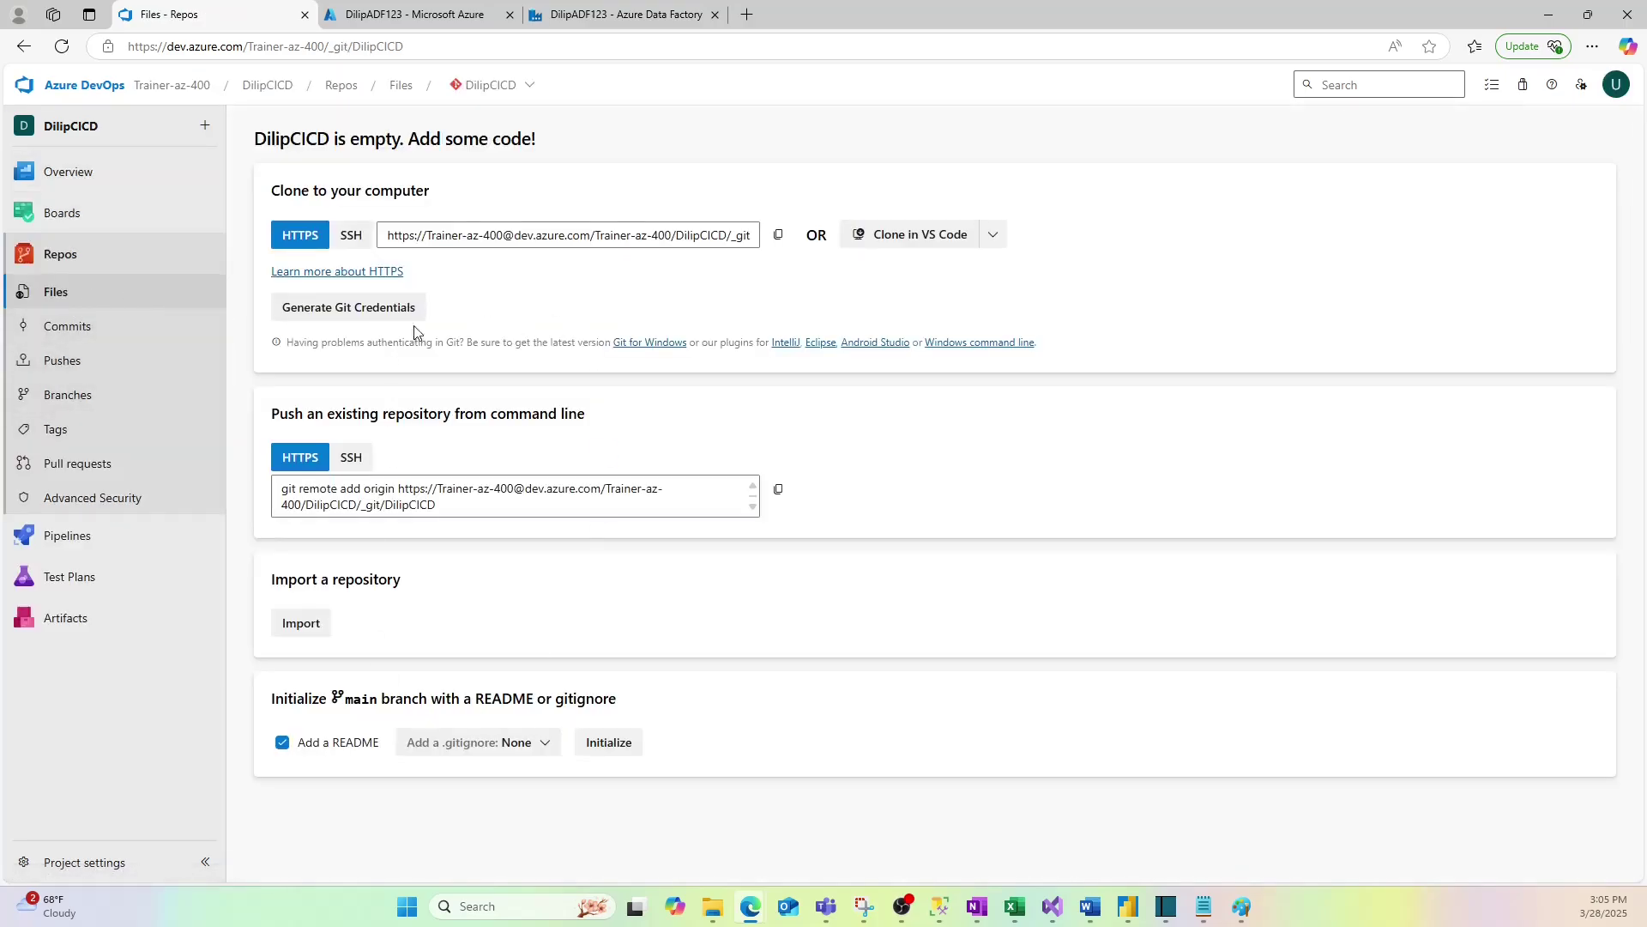
# Step: Back in Data Factory Studio, start the code repository setup with Azure DevOps Git as the cloud repository type
pyautogui.click(617, 15)
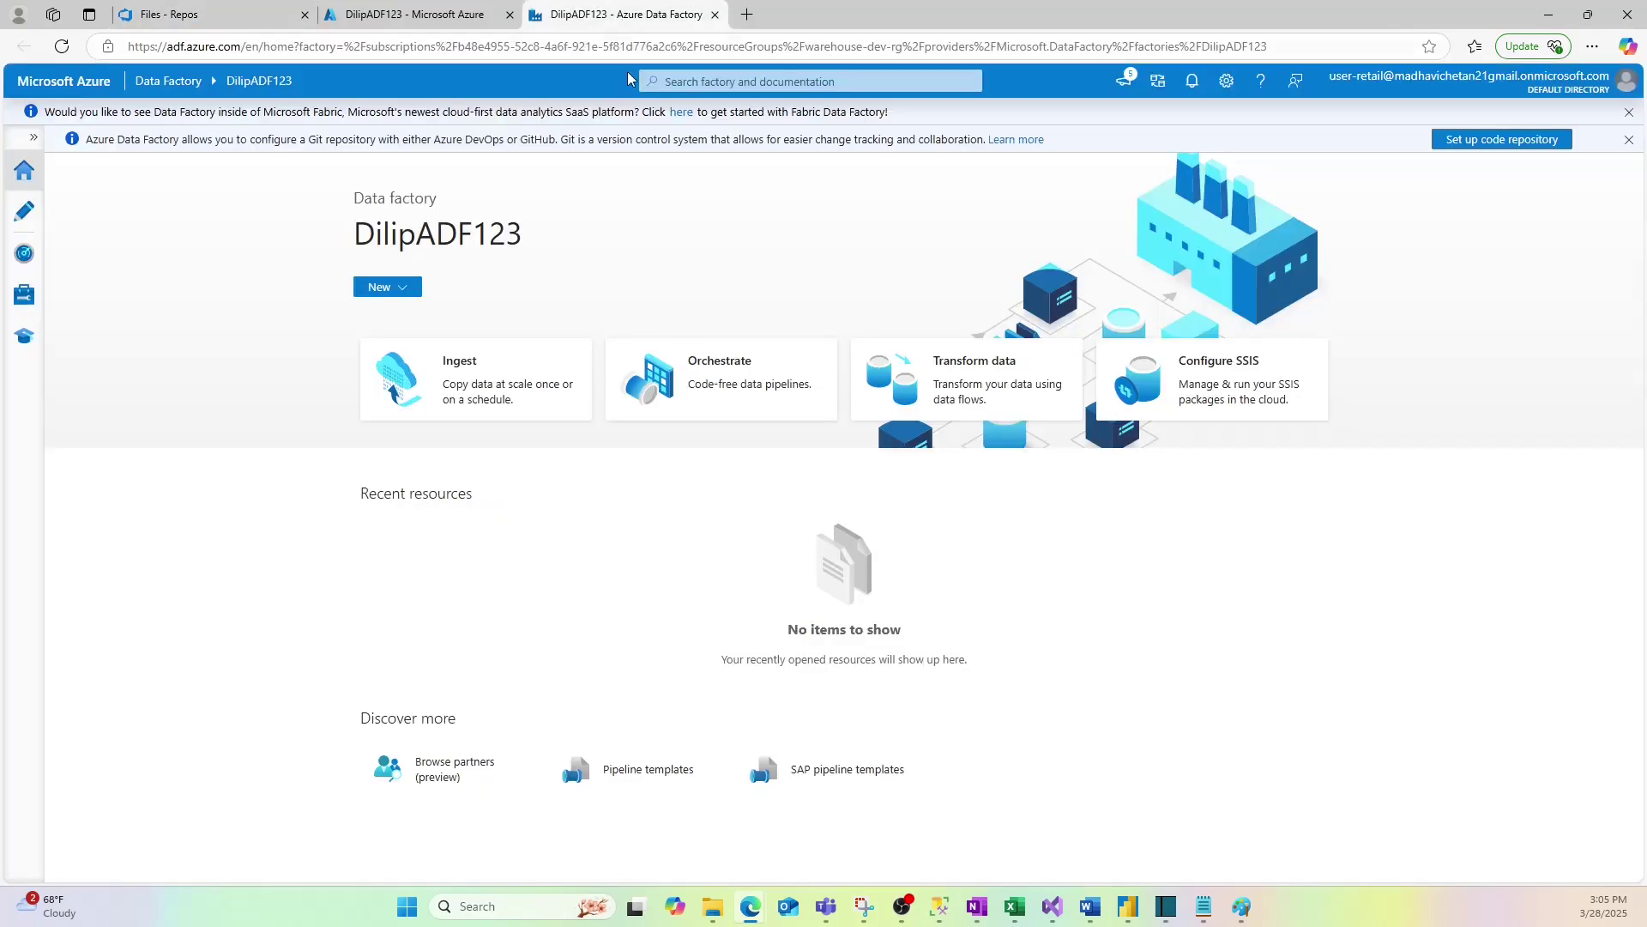
pyautogui.click(1498, 140)
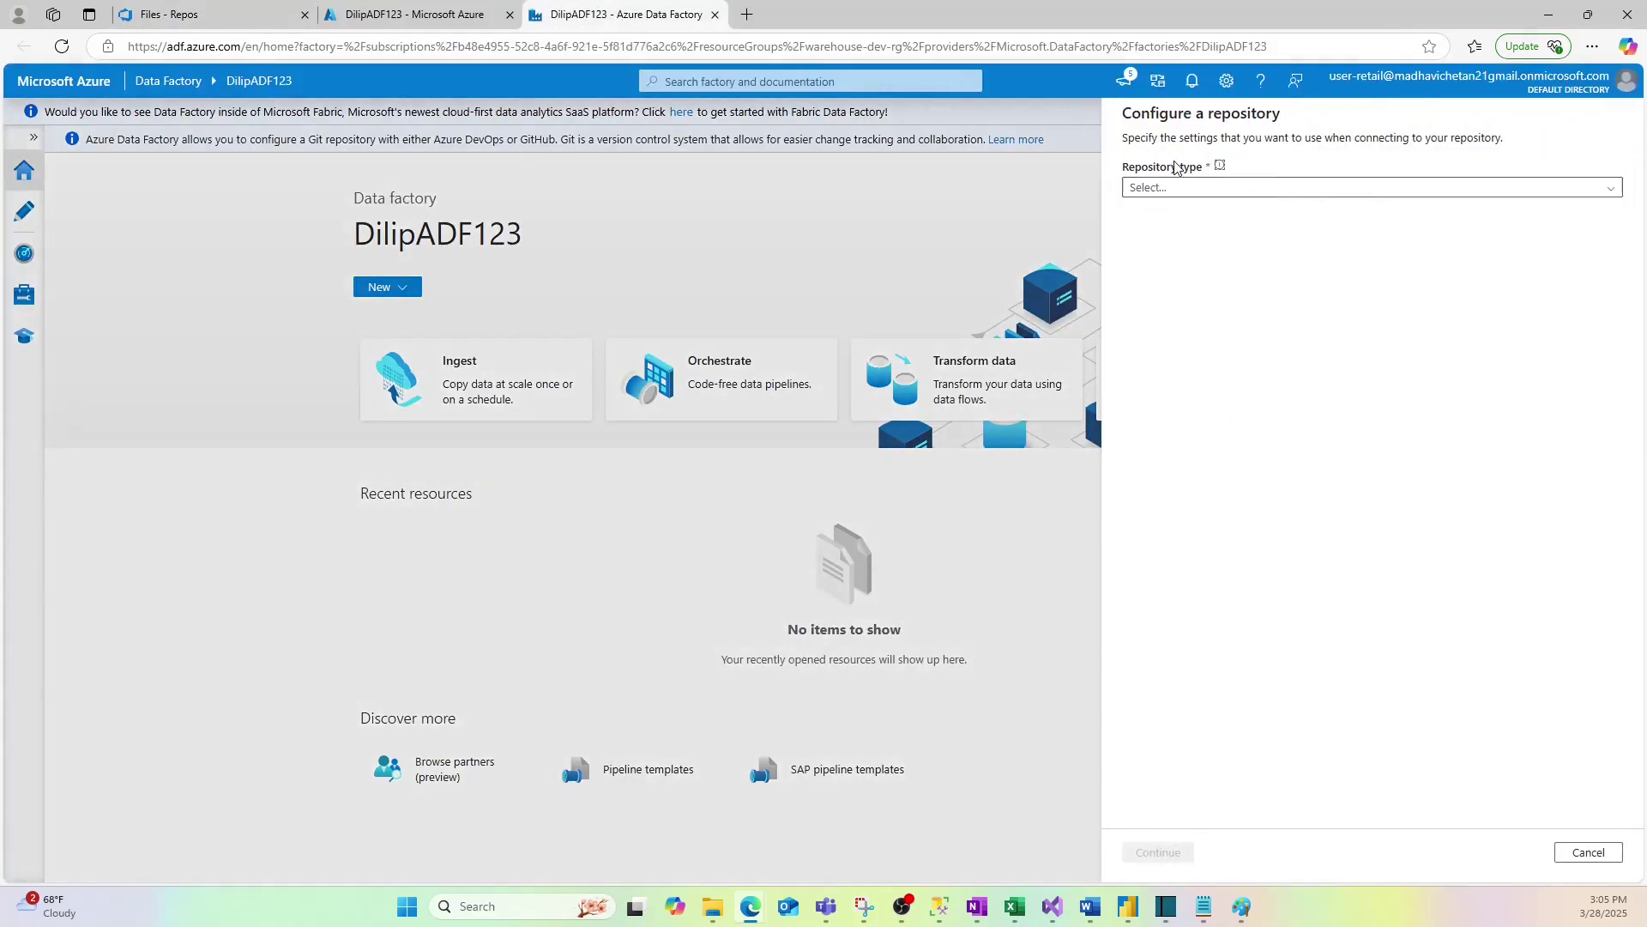
pyautogui.click(1330, 187)
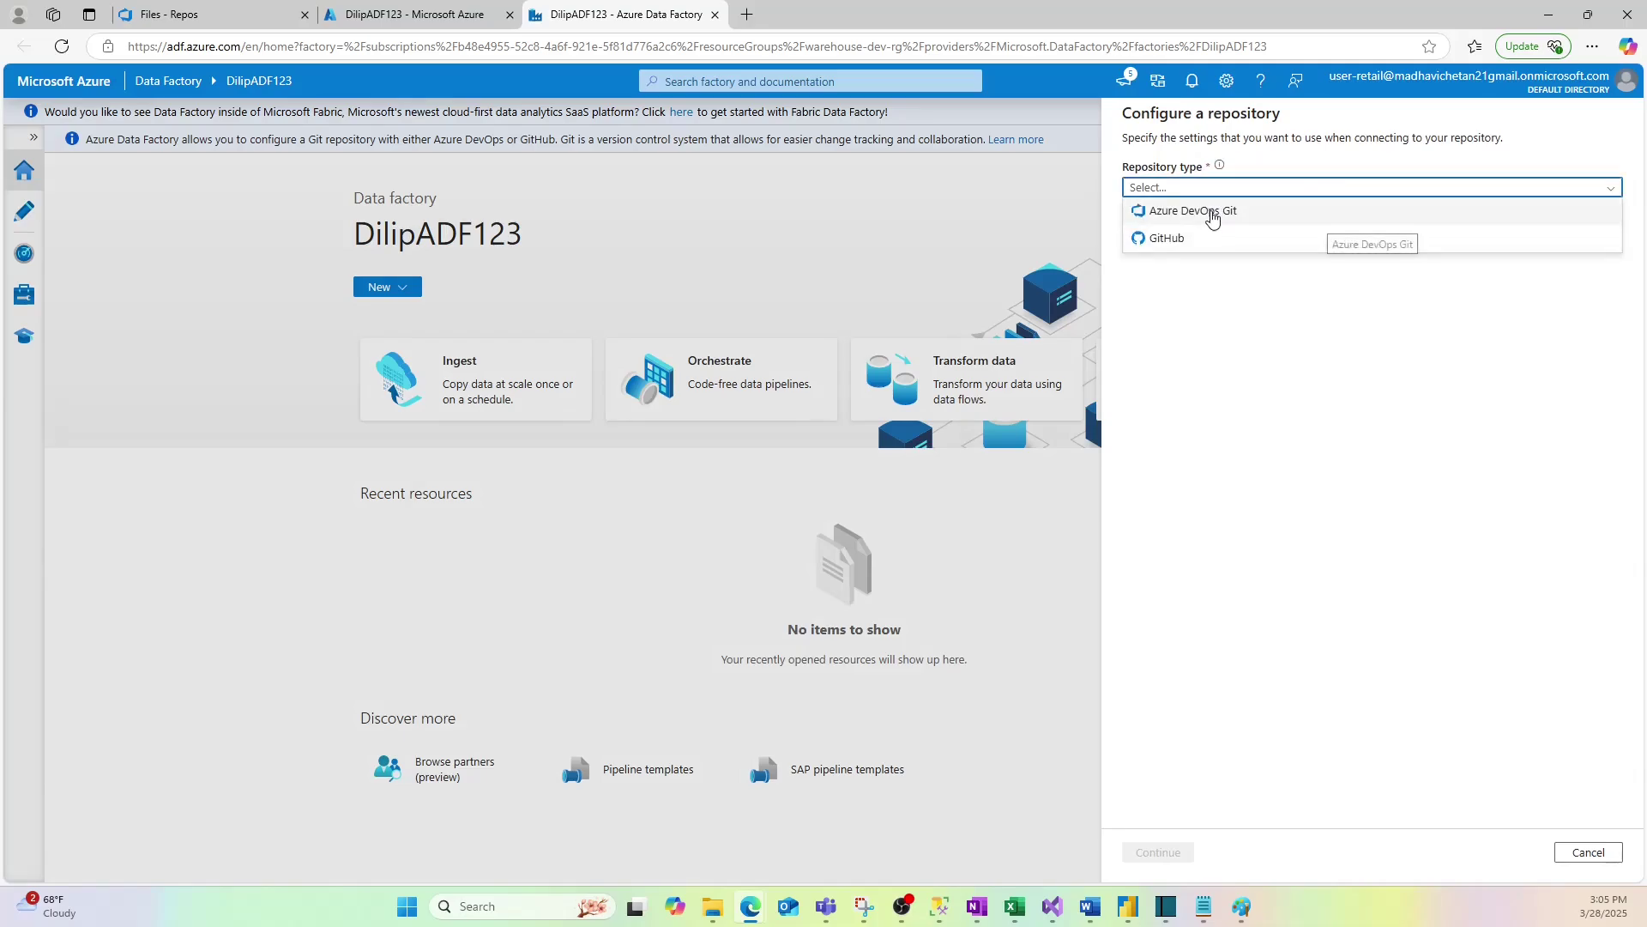
pyautogui.click(1211, 212)
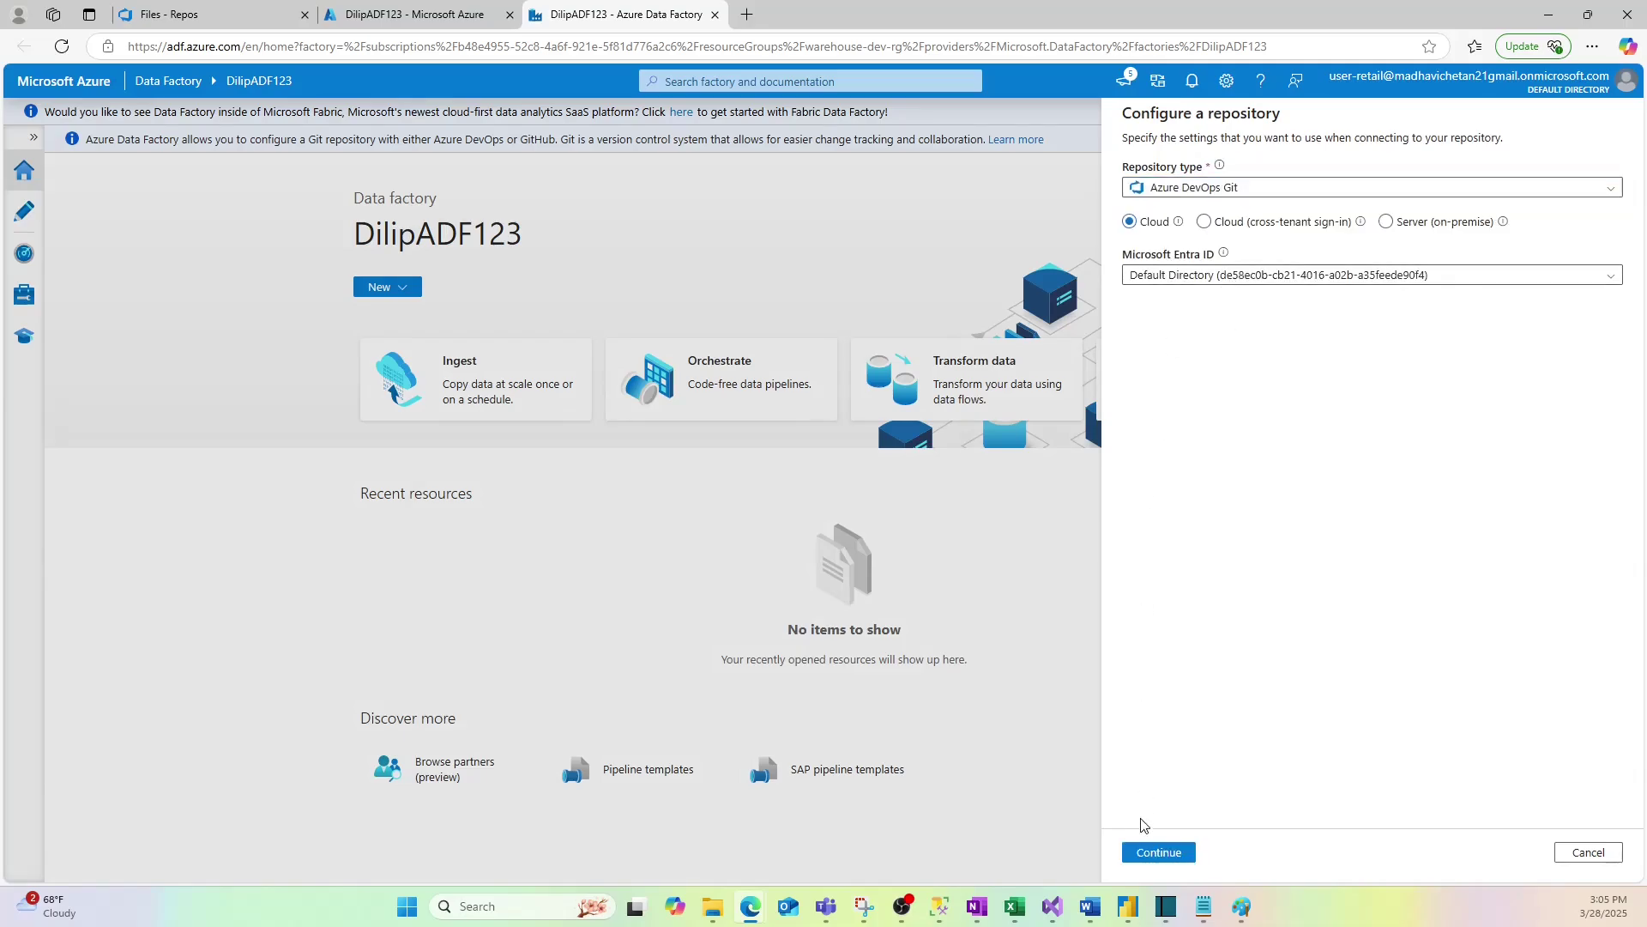
pyautogui.click(1156, 851)
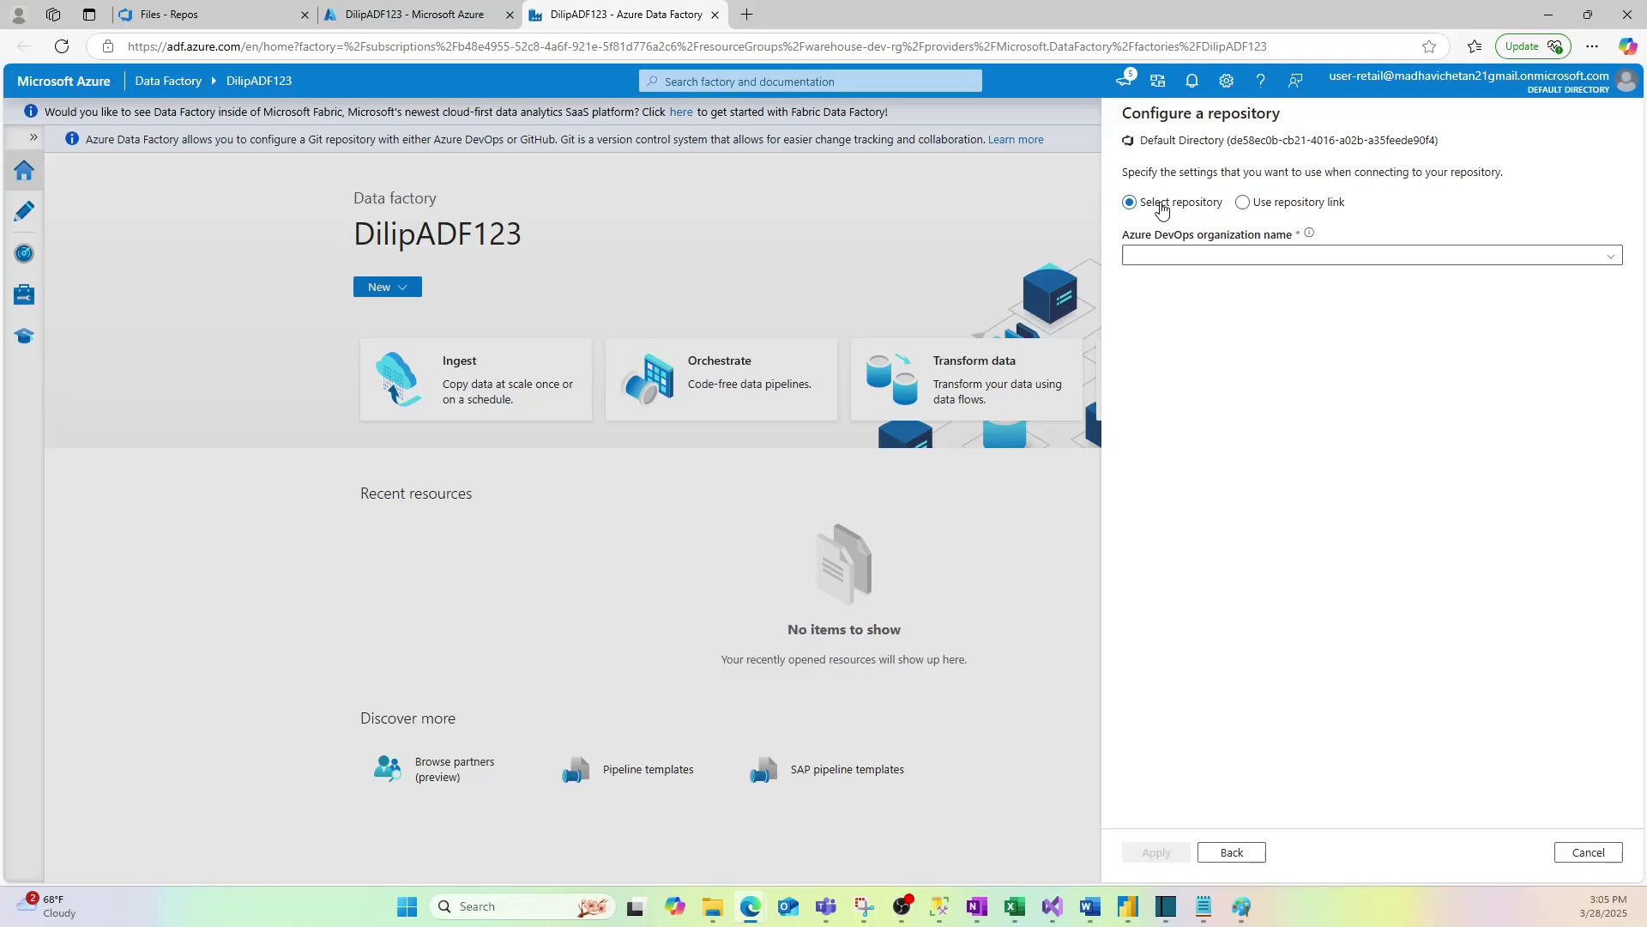
# Step: Choose the Trainer-az-400 organization, the DilipCICD project and the DilipCICD repository for the Git configuration
pyautogui.click(1247, 256)
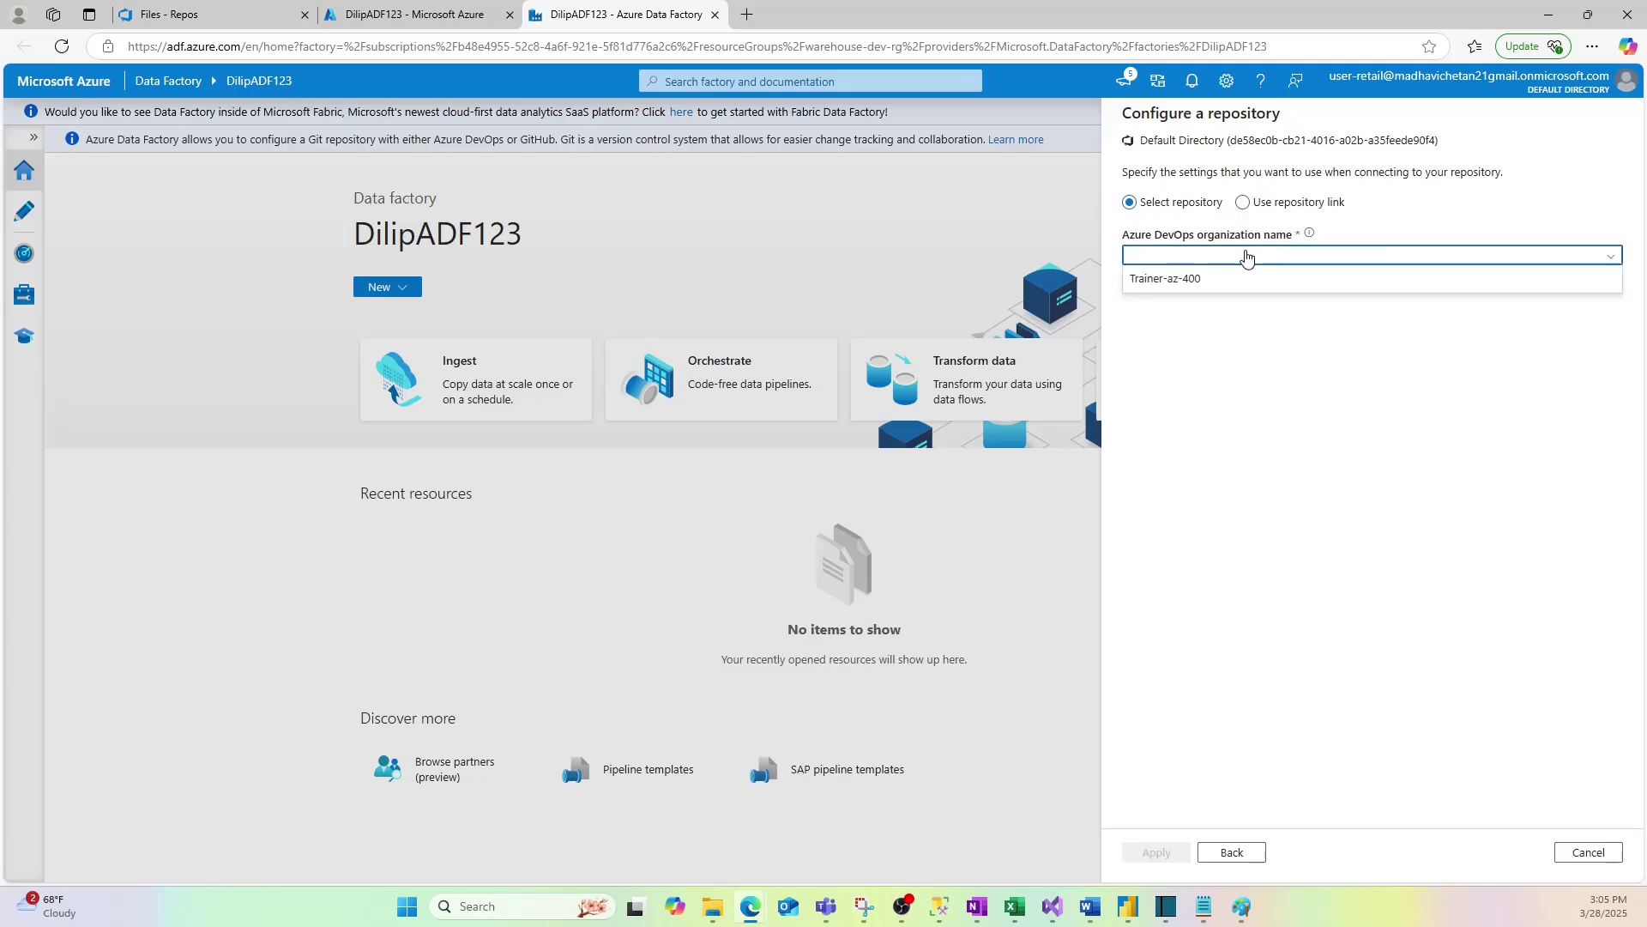
pyautogui.click(1179, 283)
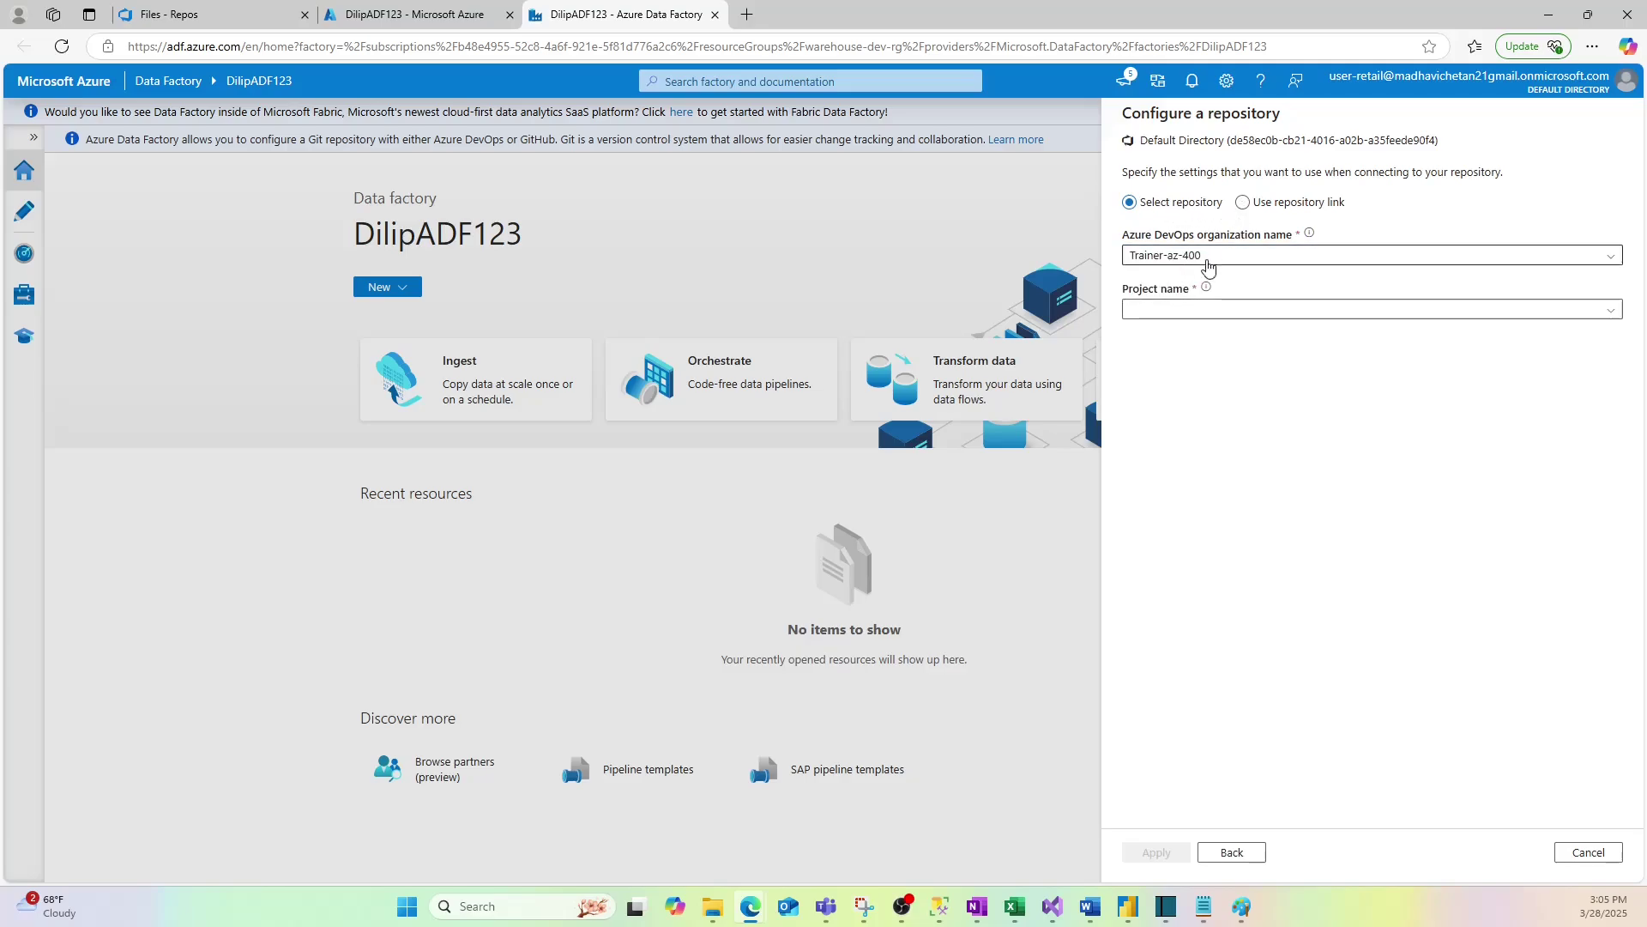
pyautogui.click(1209, 320)
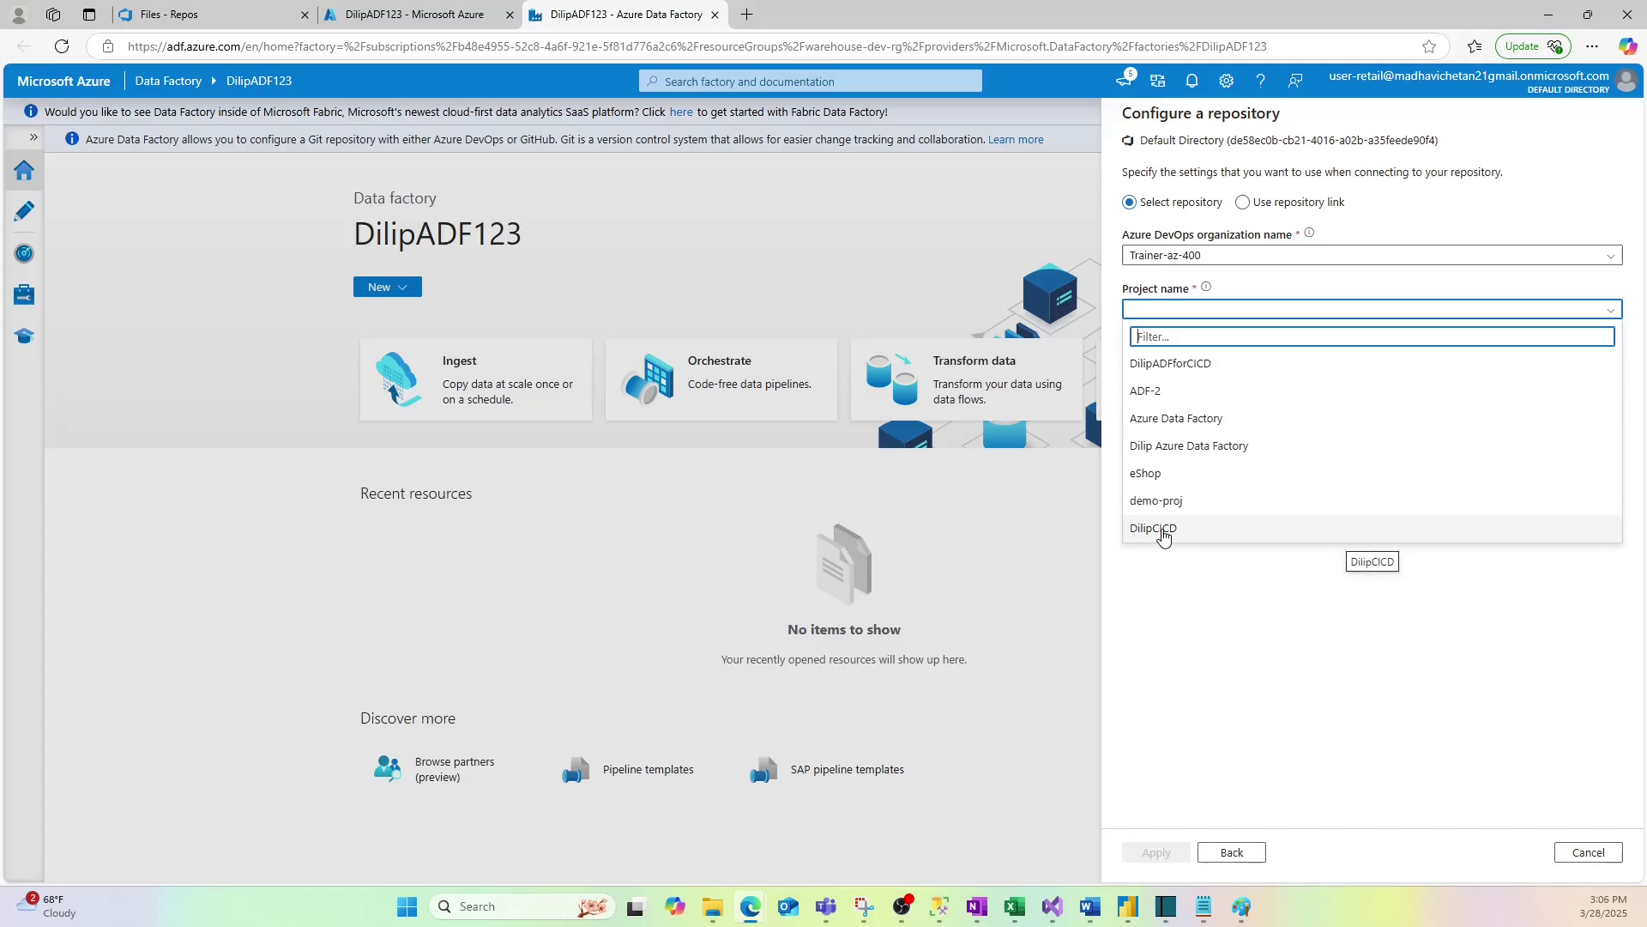
pyautogui.click(1162, 532)
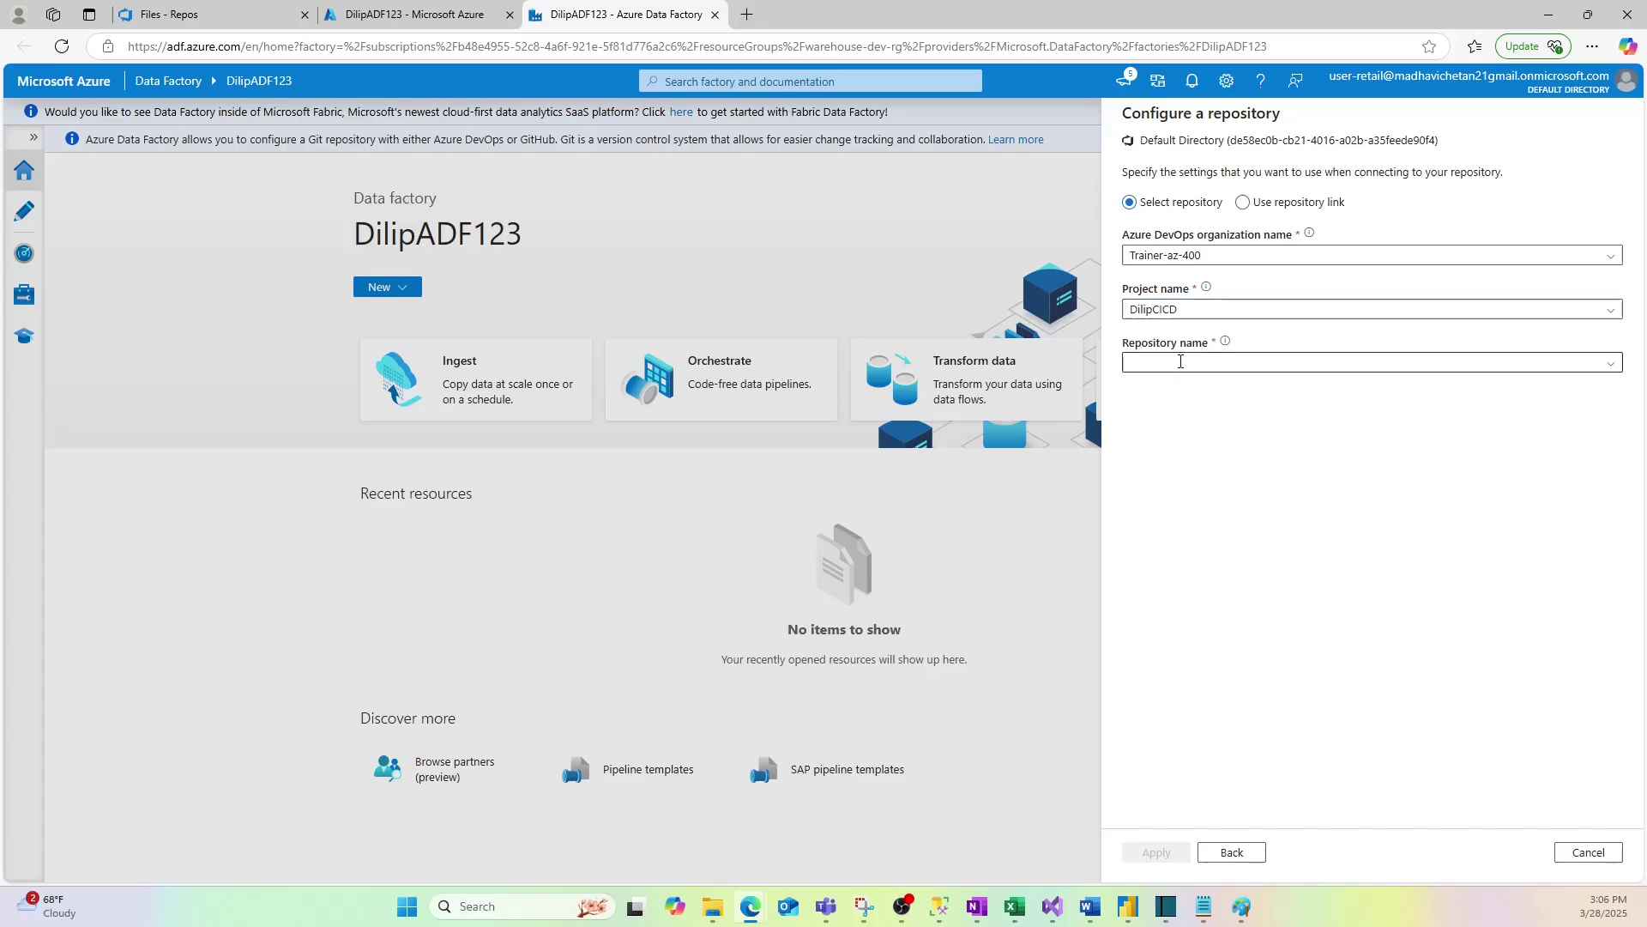
pyautogui.click(1184, 361)
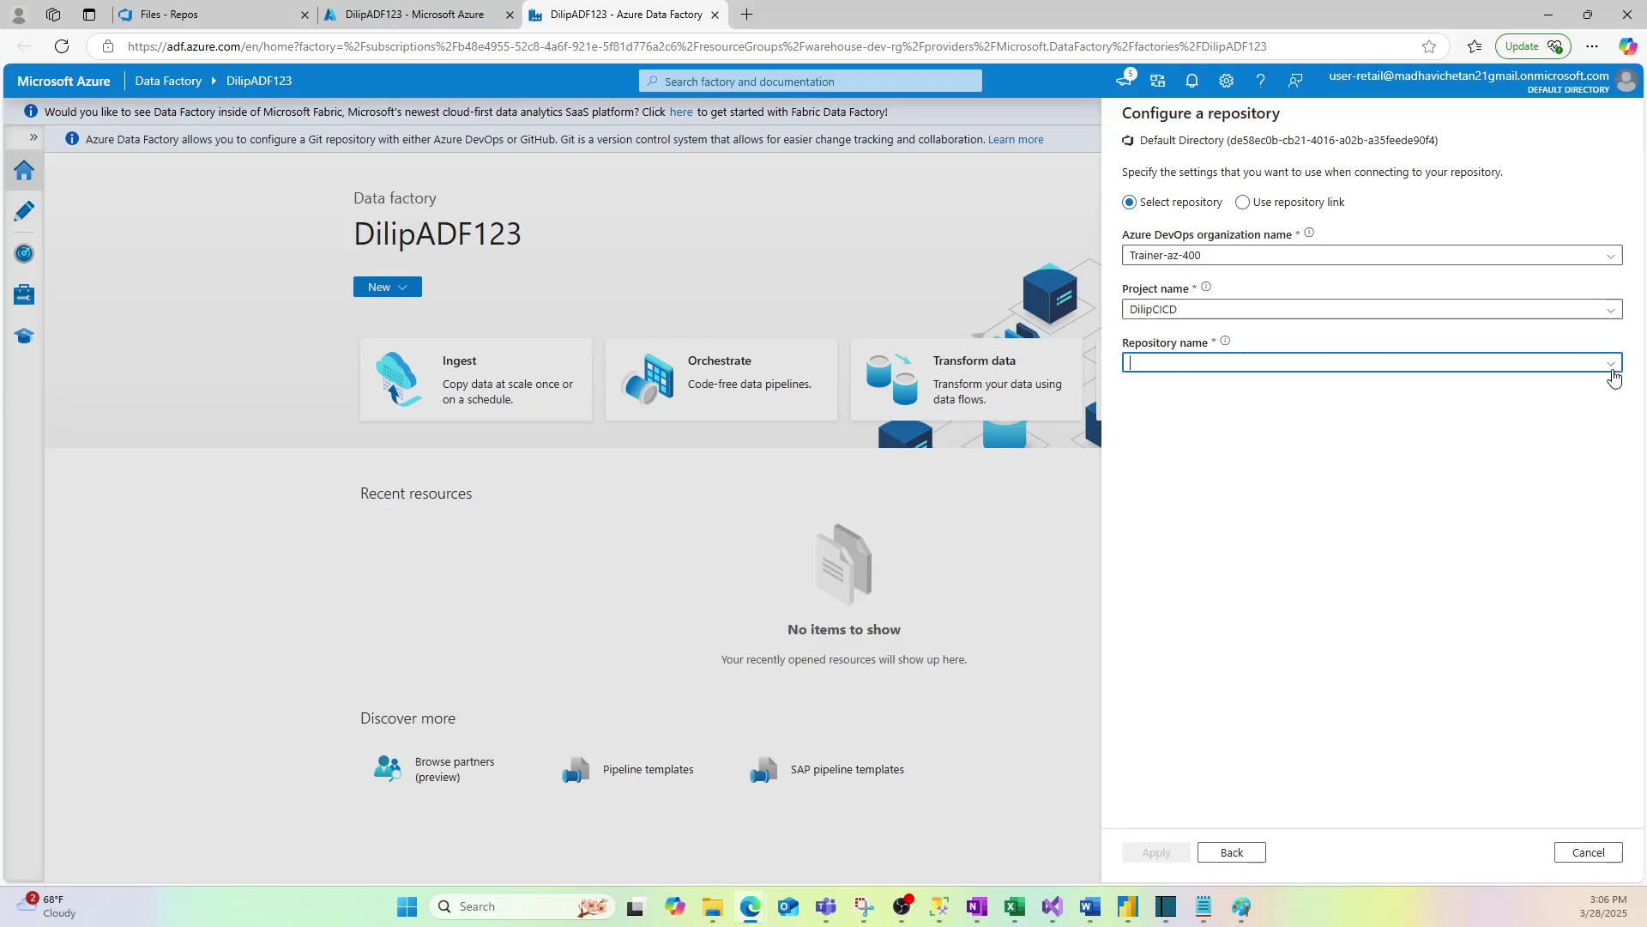
pyautogui.click(1168, 390)
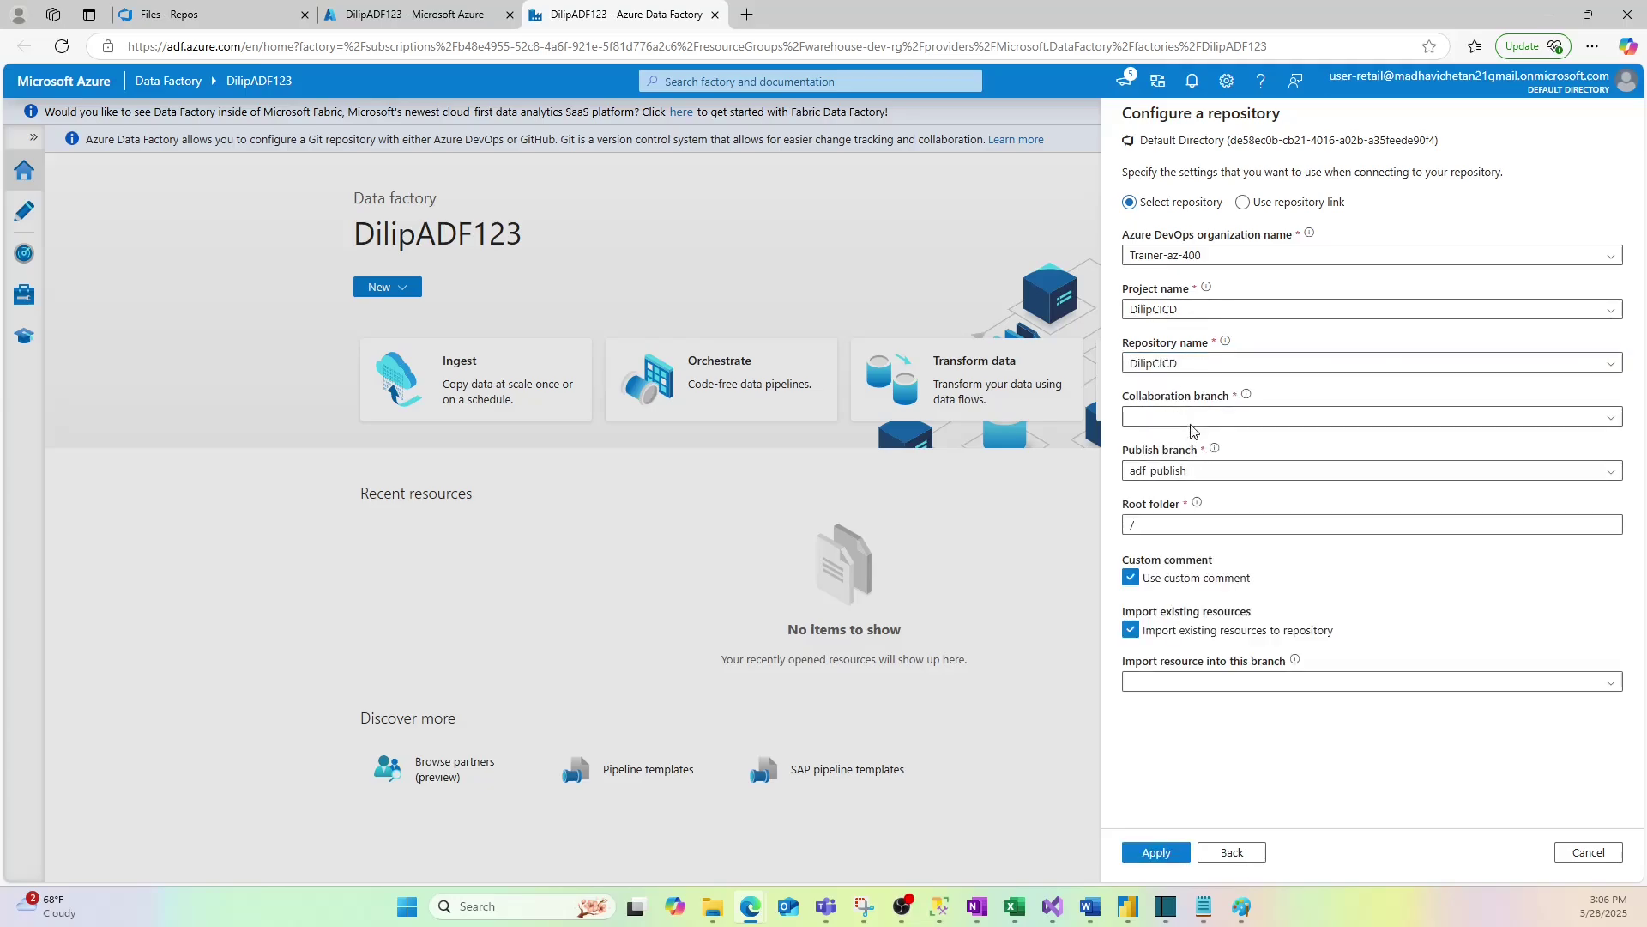
# Step: Create a new collaboration branch named Master for the repository
pyautogui.click(1183, 421)
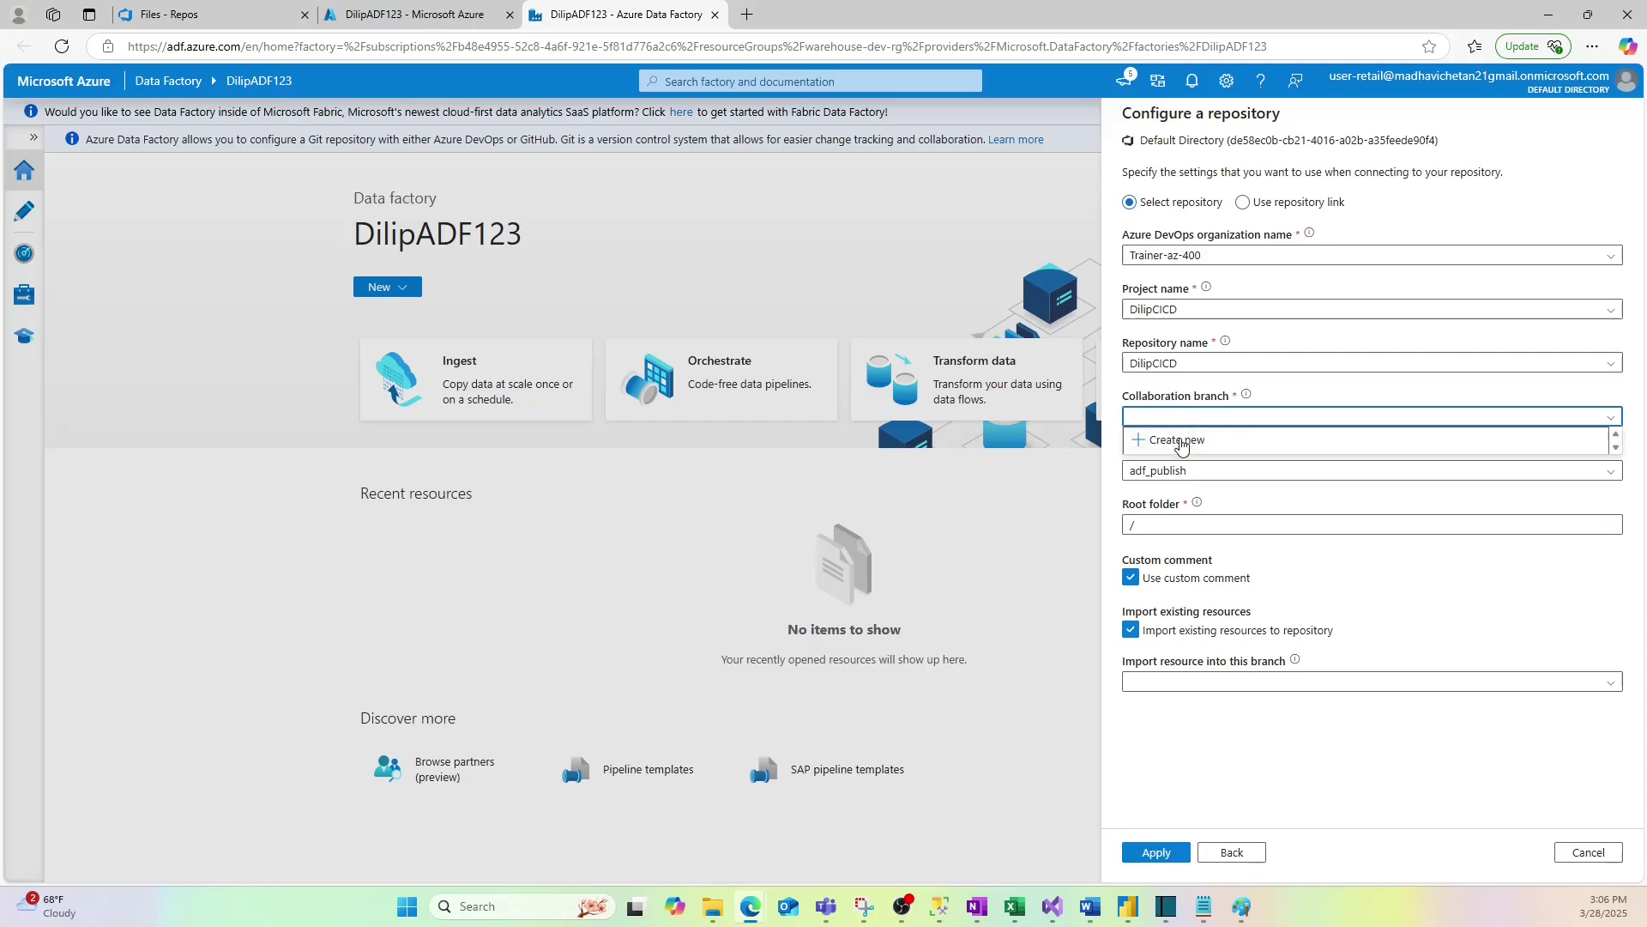
pyautogui.click(1171, 440)
pyautogui.click(784, 466)
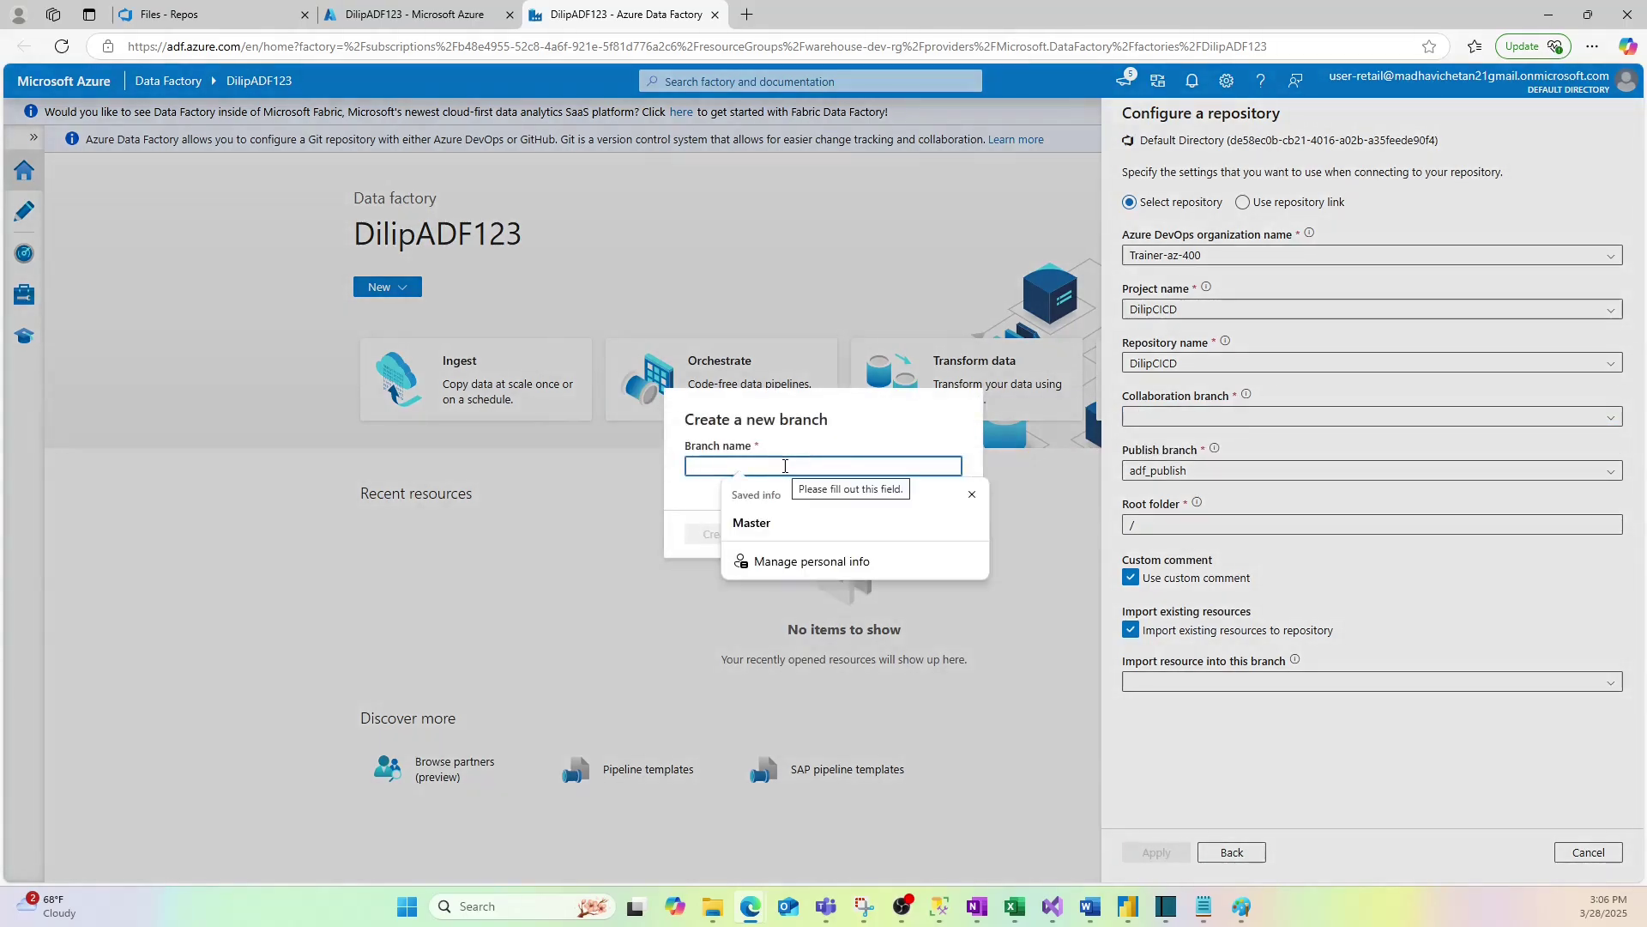
pyautogui.click(752, 522)
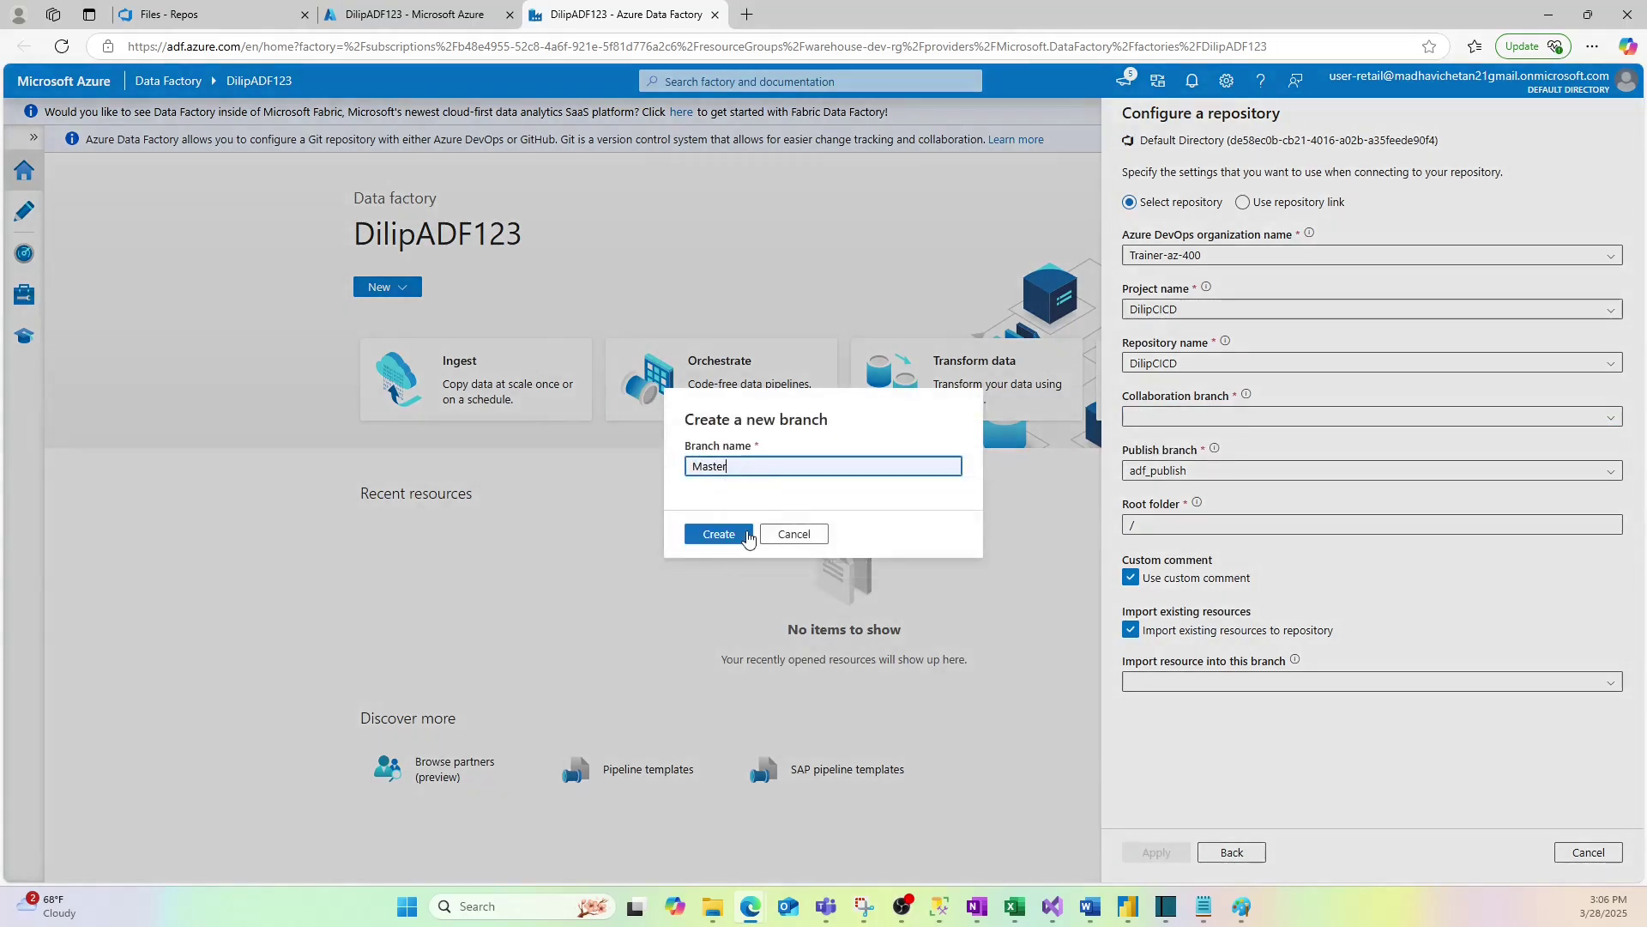
pyautogui.click(719, 534)
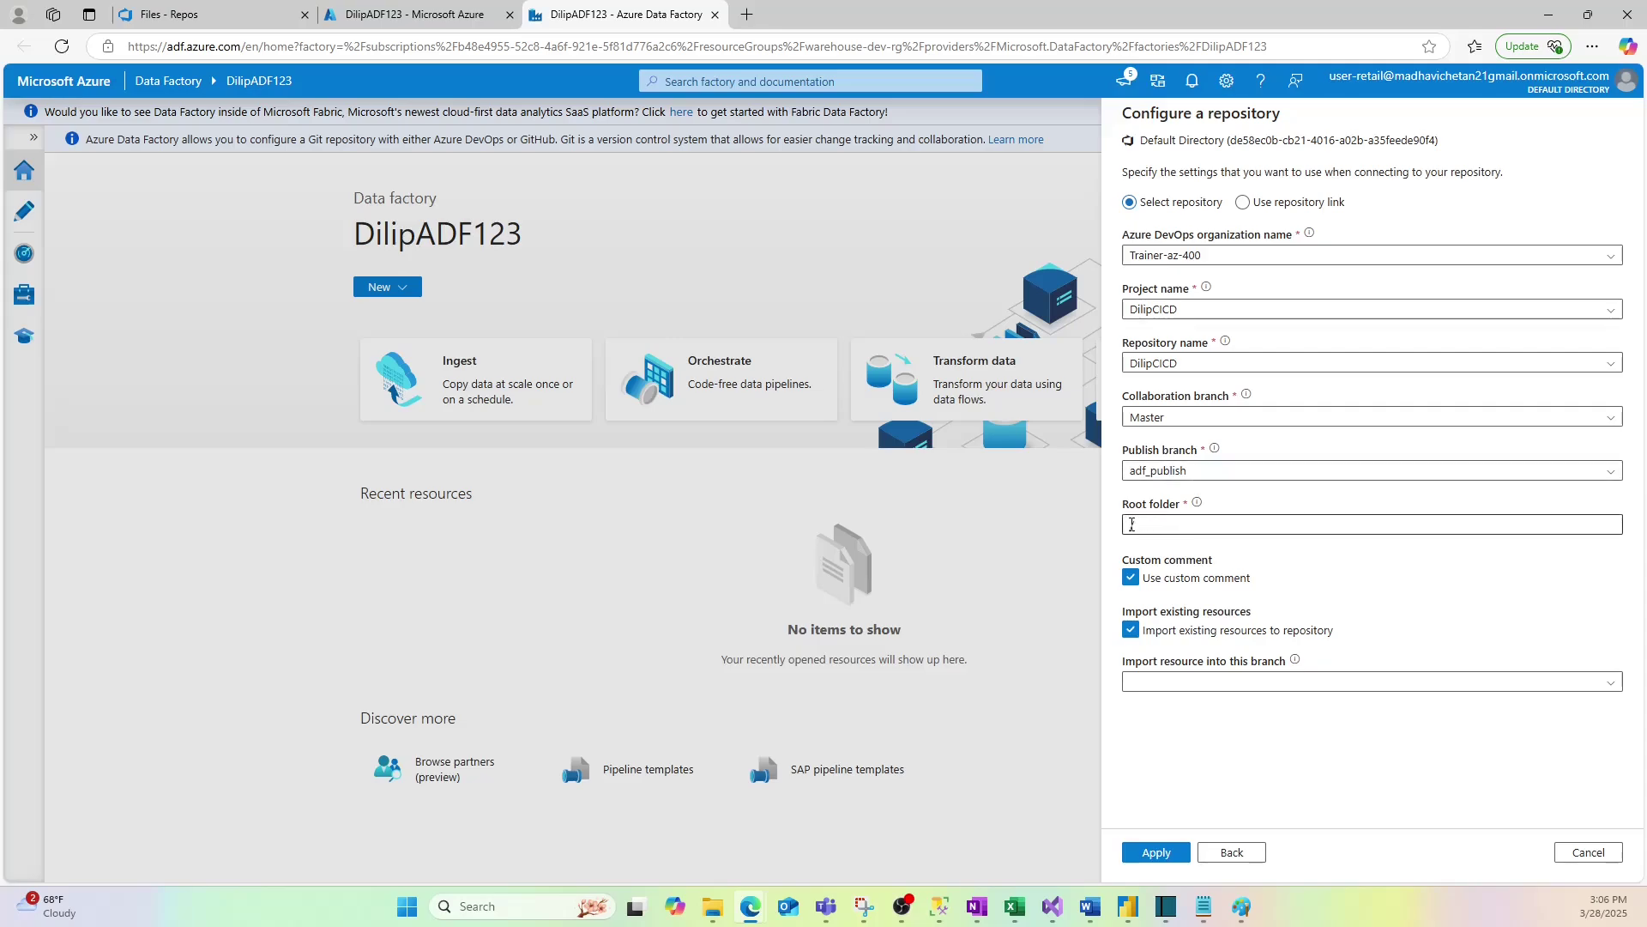
# Step: Keep the root folder as /, disable the custom comment and the import of existing resources, and apply the repository configuration
pyautogui.write('/')
pyautogui.press('Tab')
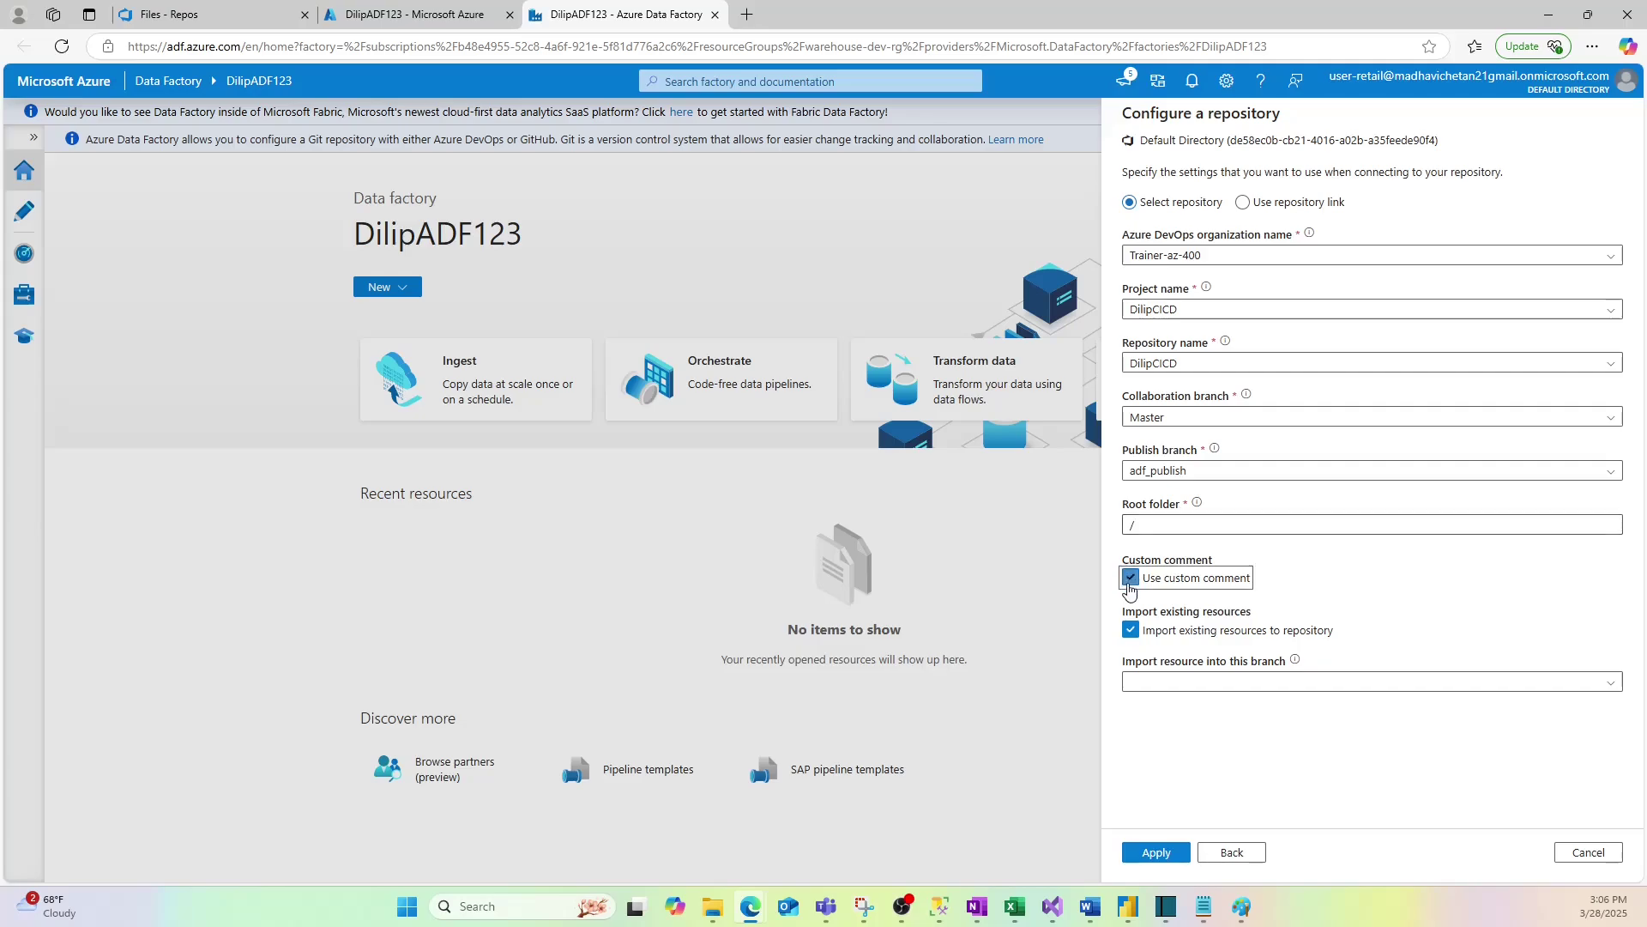
pyautogui.click(1130, 581)
pyautogui.click(1131, 630)
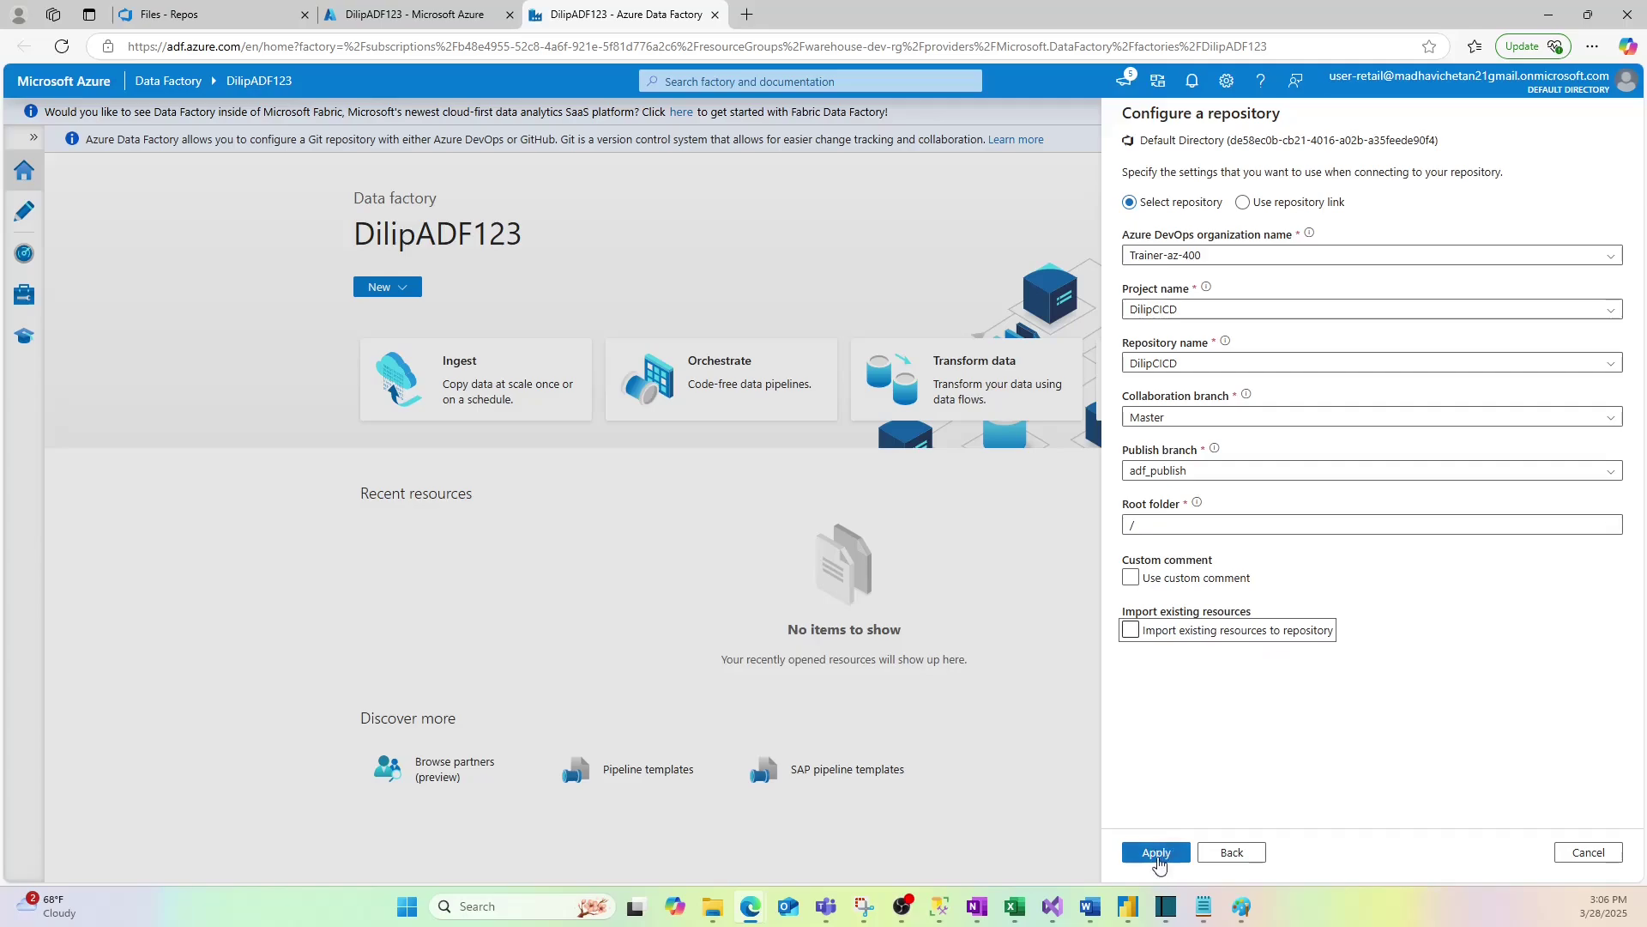
pyautogui.click(1157, 858)
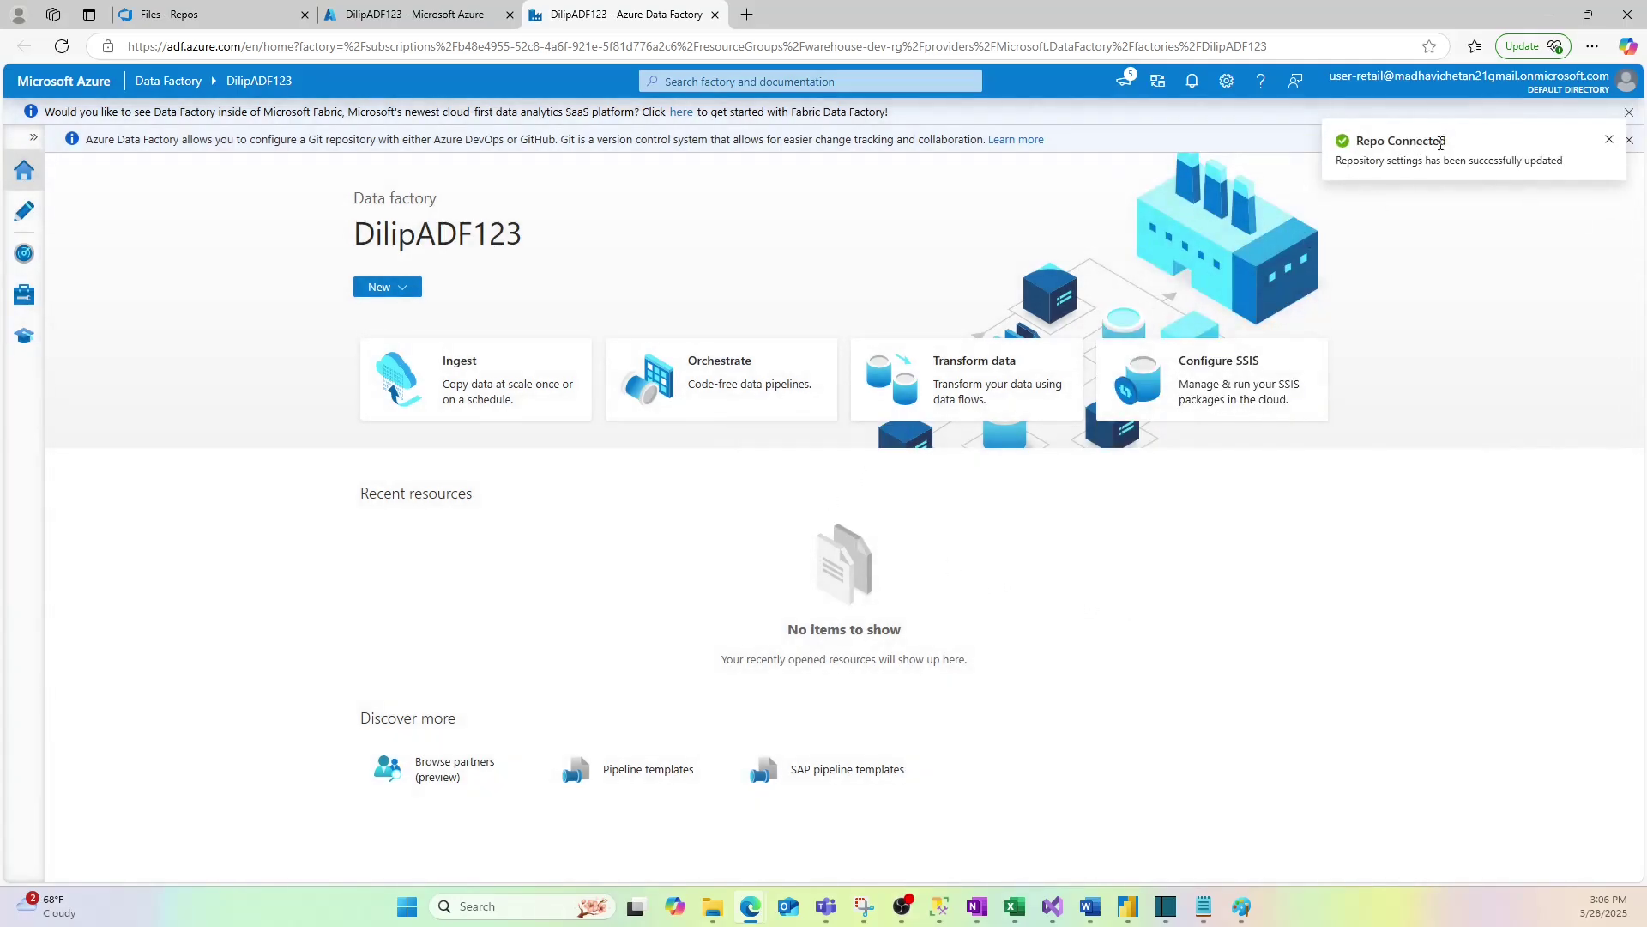
# Step: Reload the DilipCICD repository in Azure DevOps to check its files, and return to Data Factory Studio
pyautogui.click(202, 15)
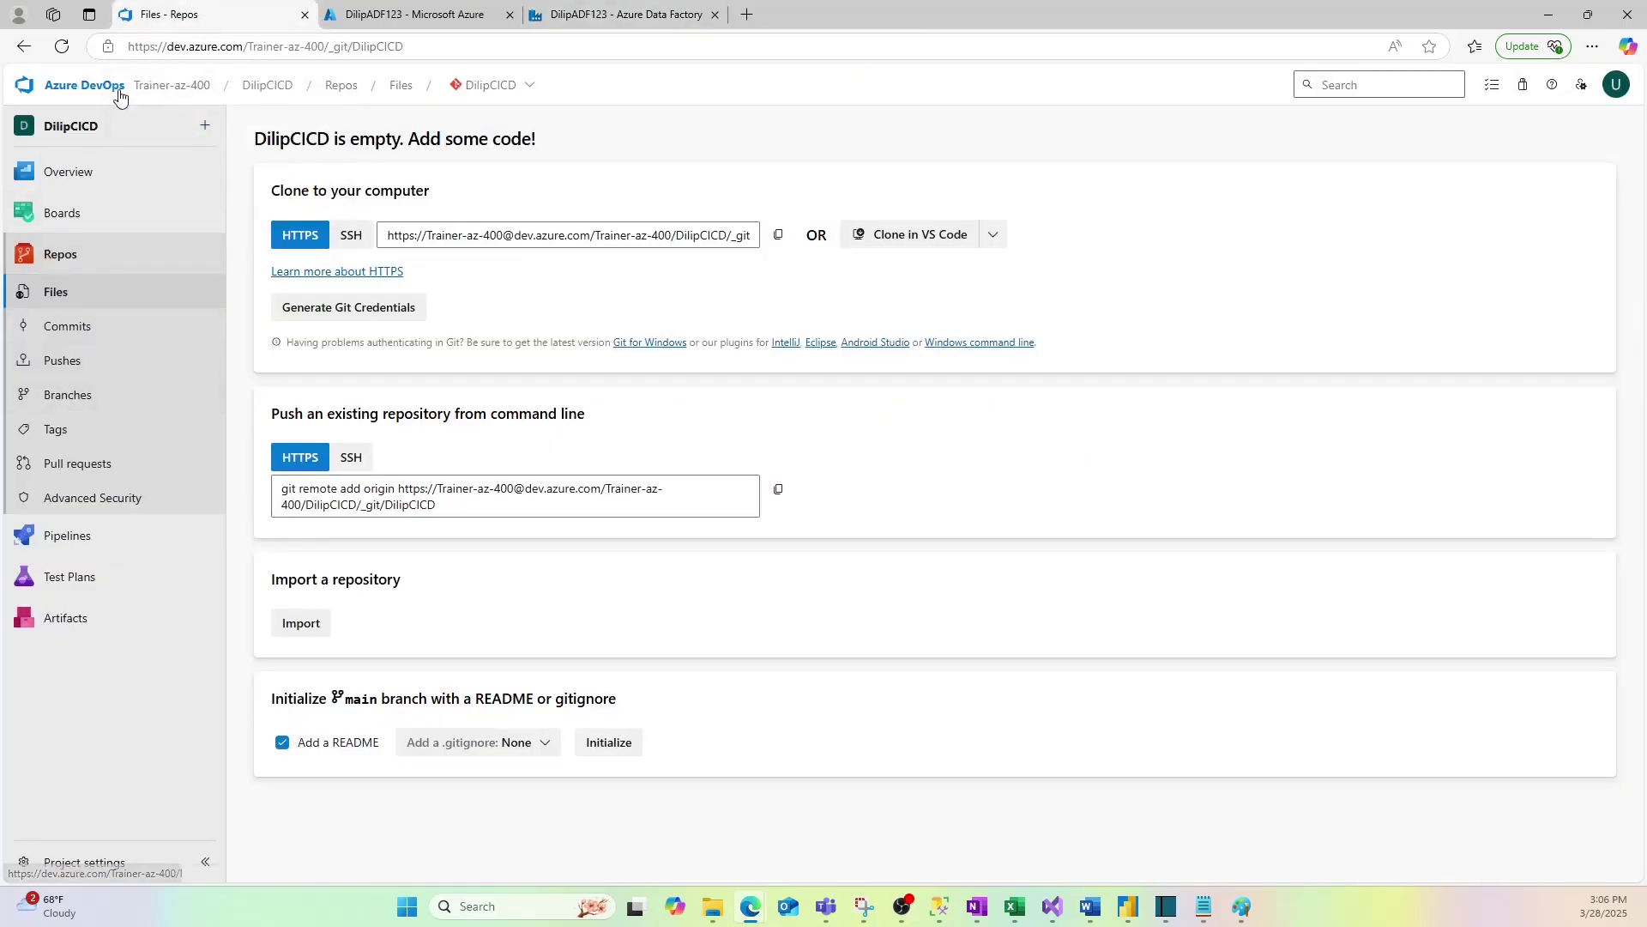
pyautogui.click(62, 48)
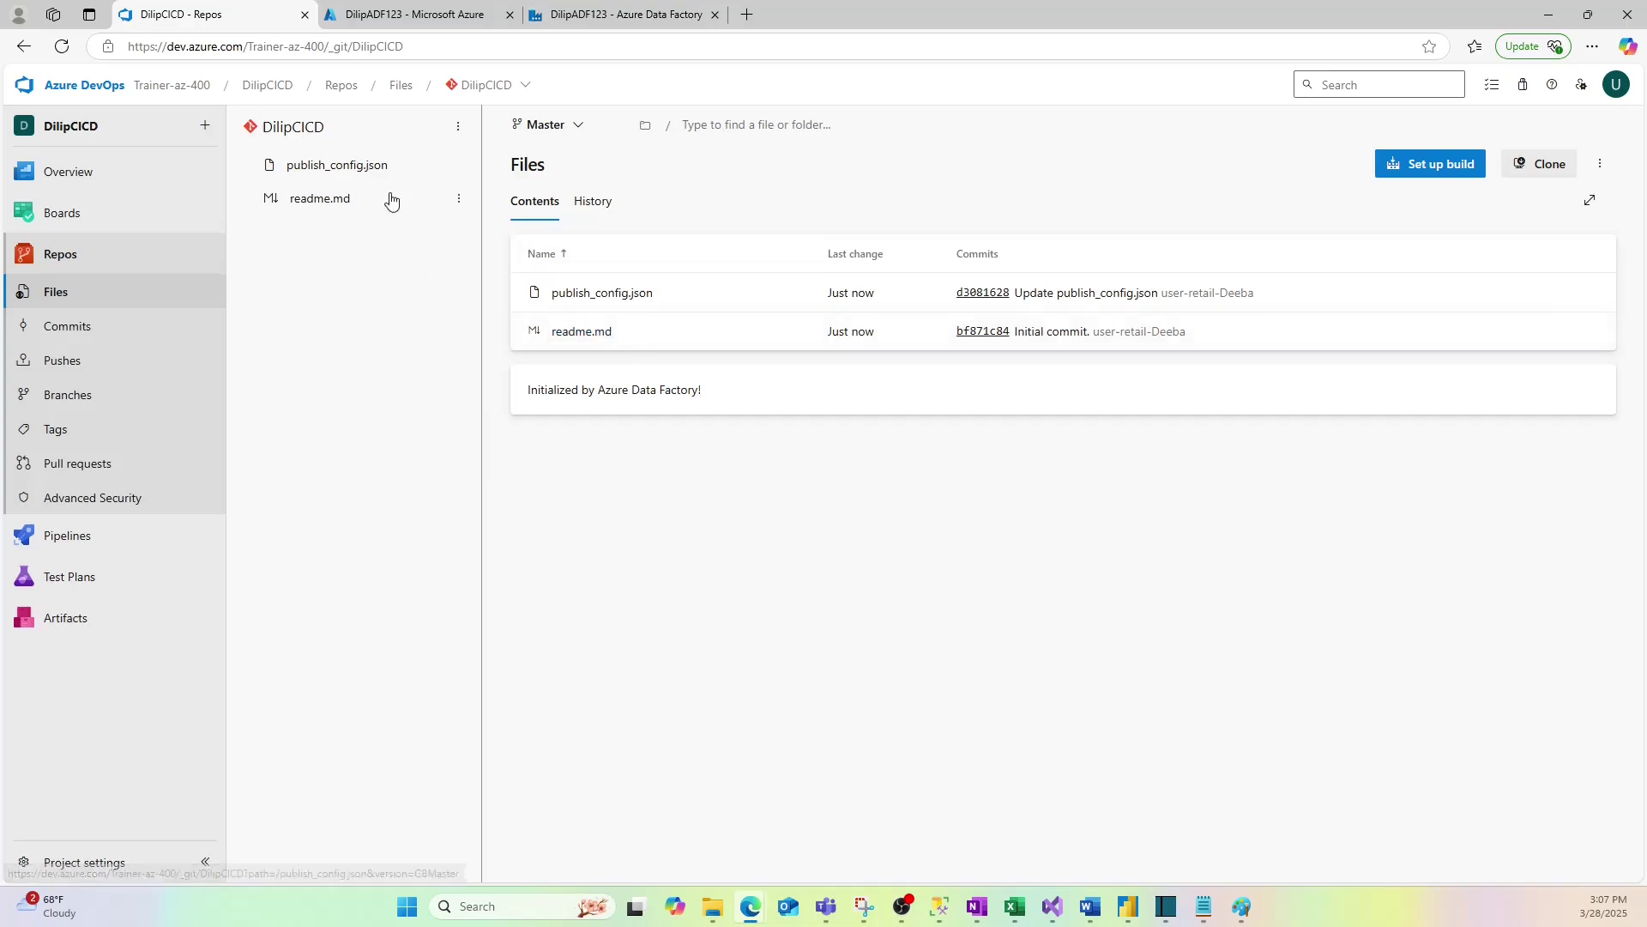
pyautogui.click(623, 16)
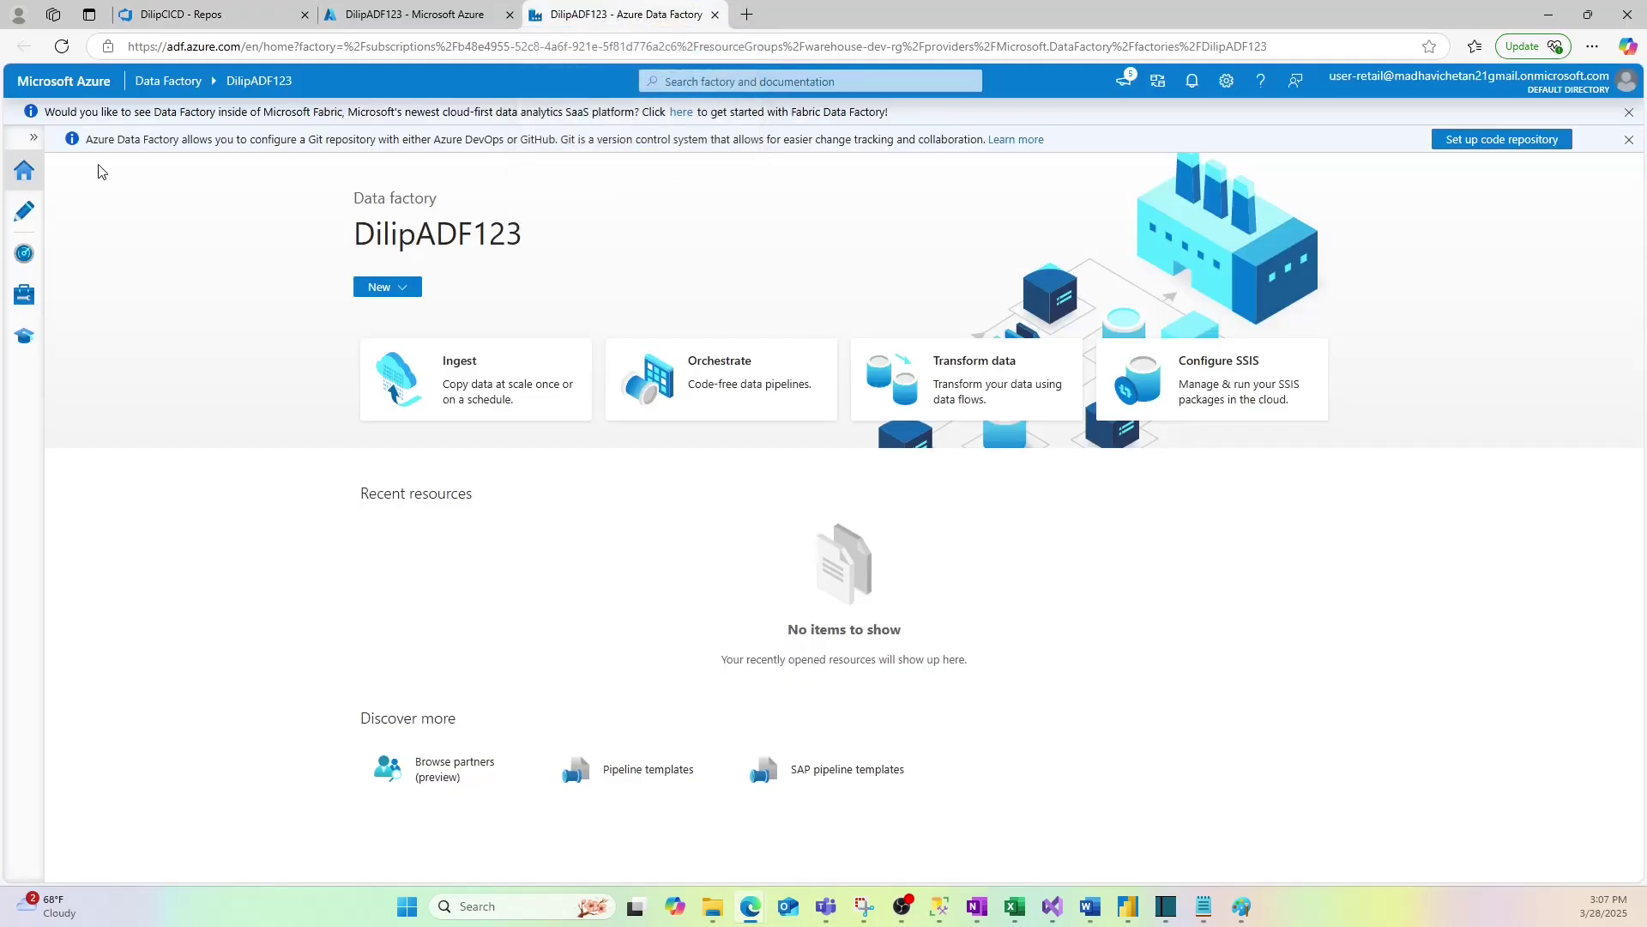
# Step: Create a new pipeline in the factory's authoring area and name it saplepipeline
pyautogui.click(24, 210)
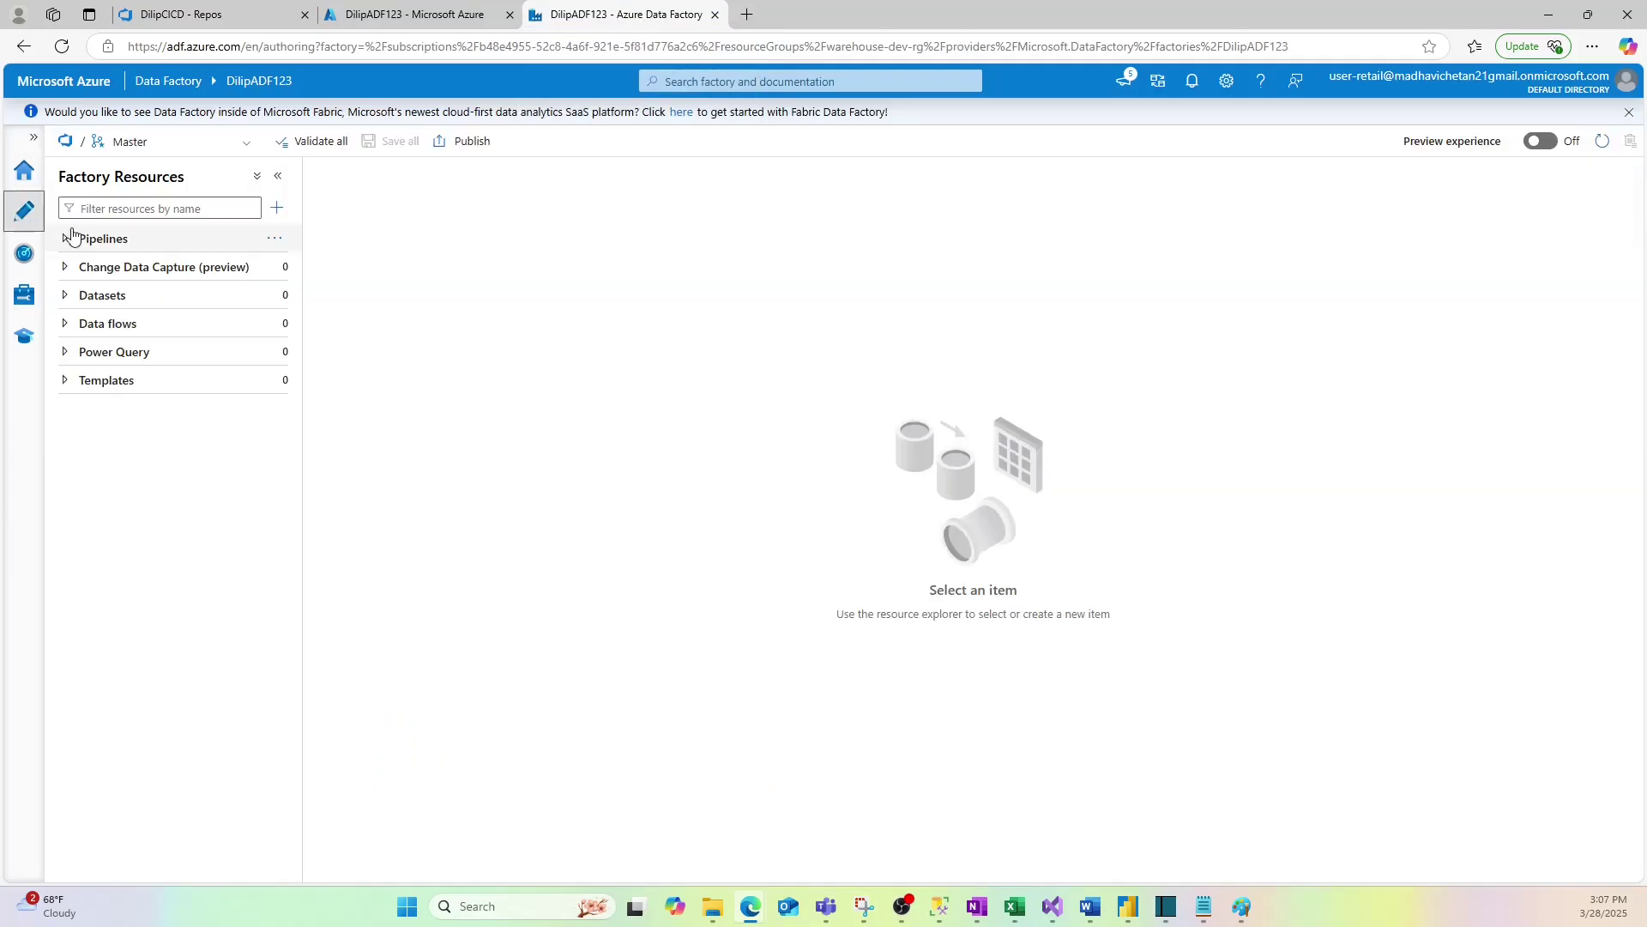
pyautogui.click(276, 208)
pyautogui.moveTo(435, 238)
pyautogui.click(515, 235)
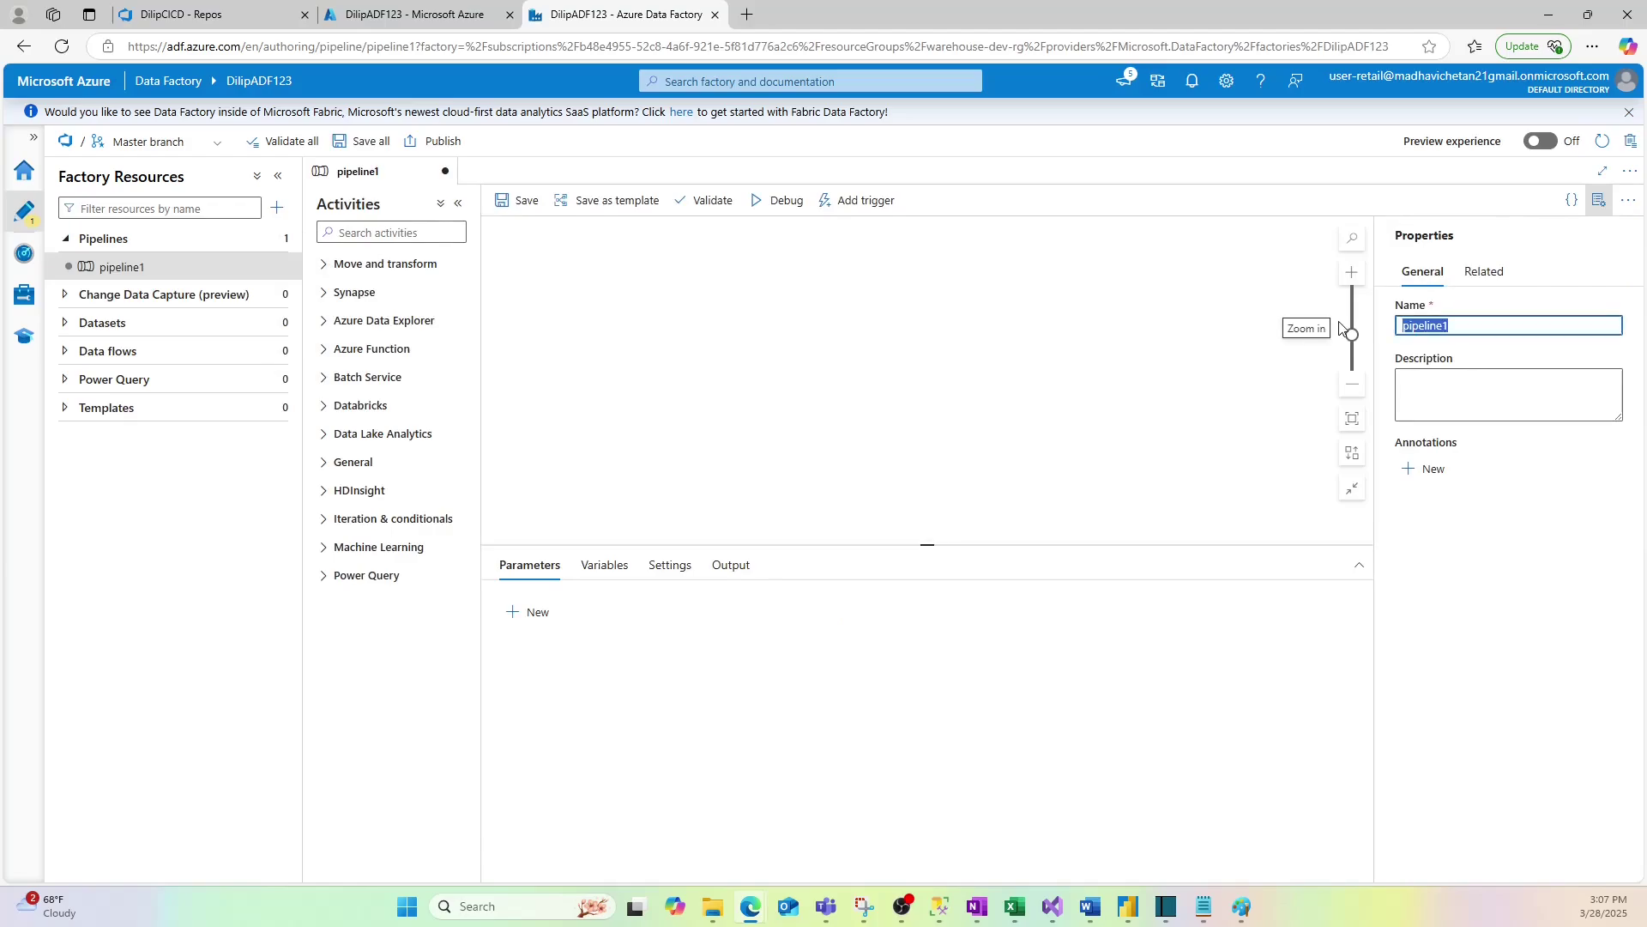
pyautogui.write('s')
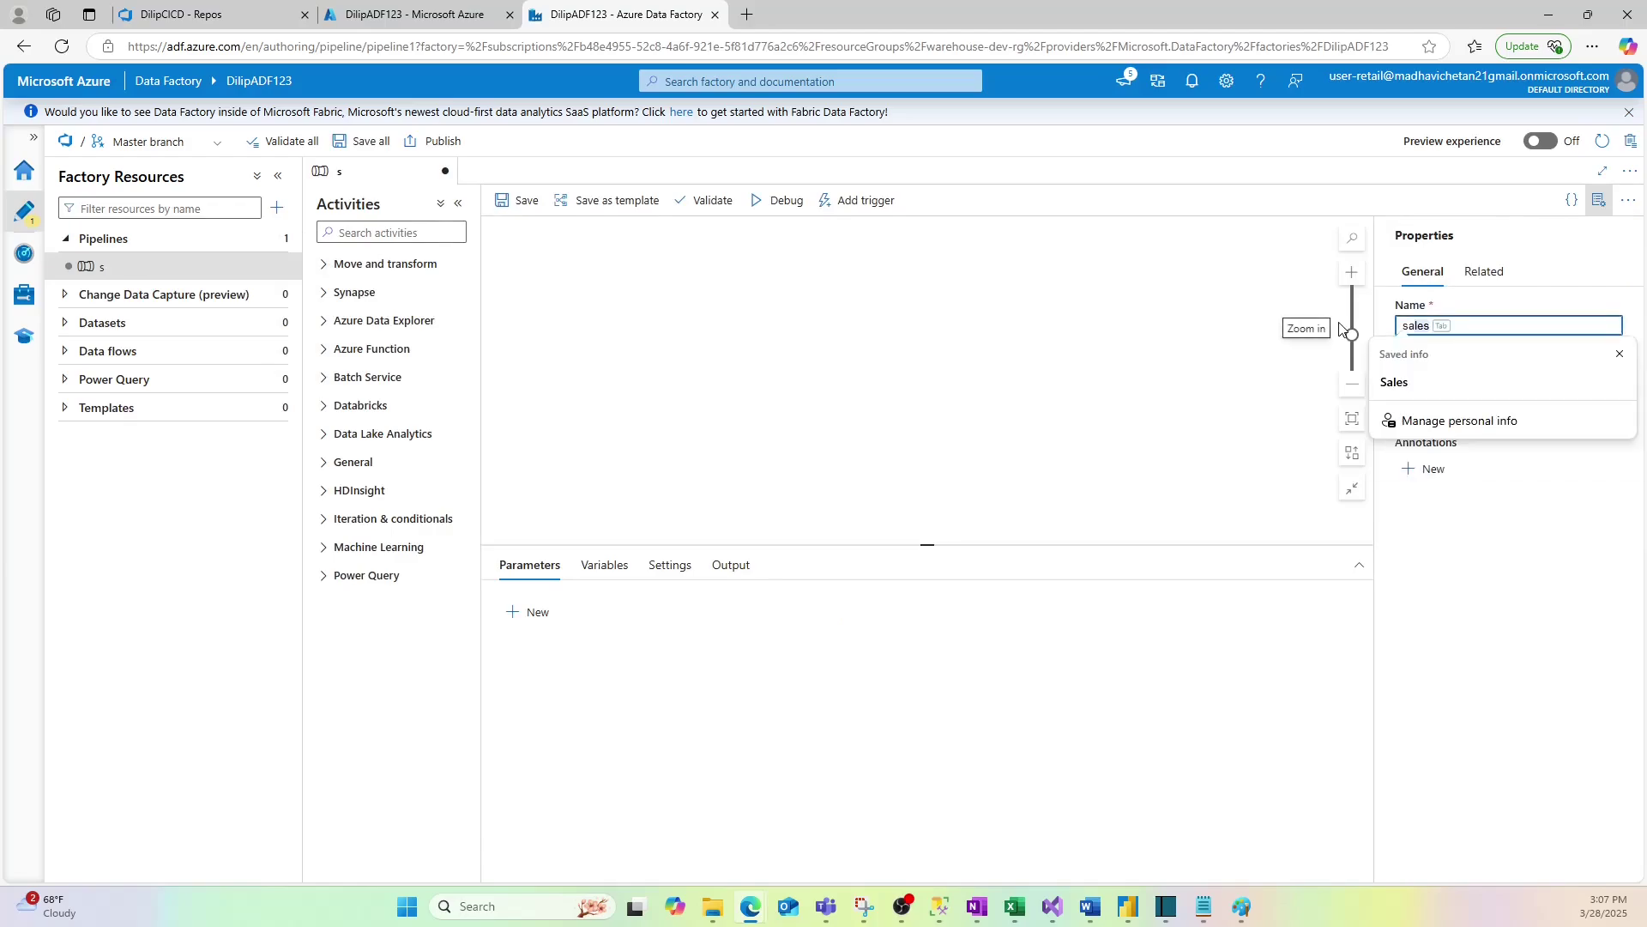
pyautogui.write('aplepipeline')
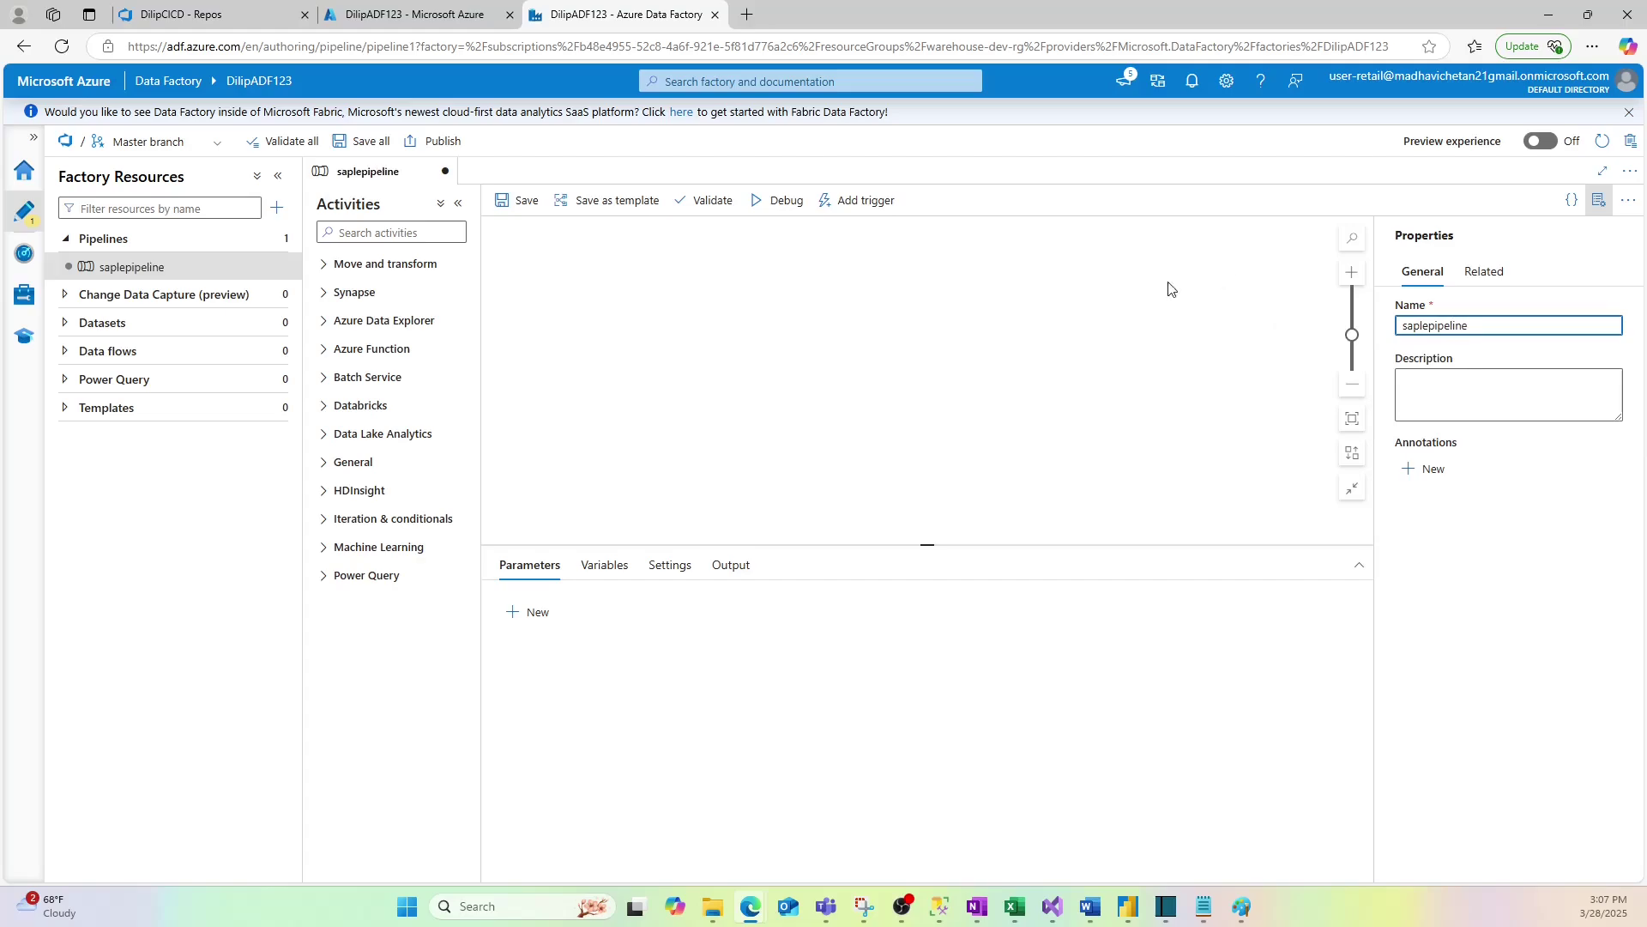
# Step: Add a Wait activity to the saplepipeline canvas and rename it SampleWait1
pyautogui.click(391, 232)
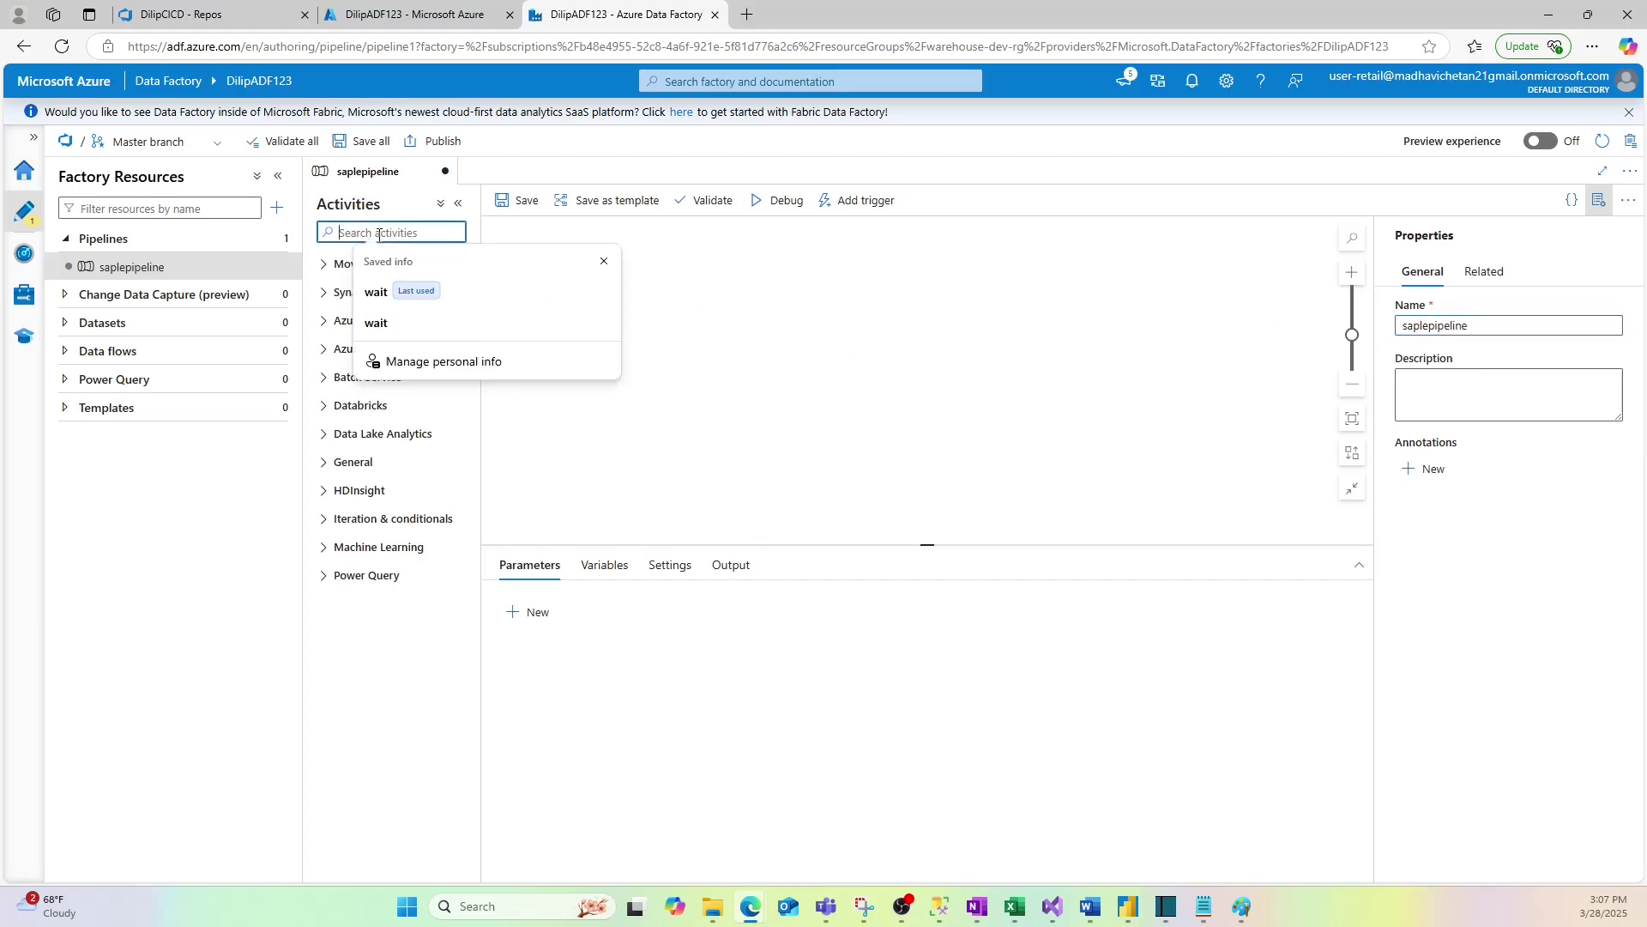
pyautogui.click(386, 288)
pyautogui.moveTo(353, 295); pyautogui.dragTo(687, 307)
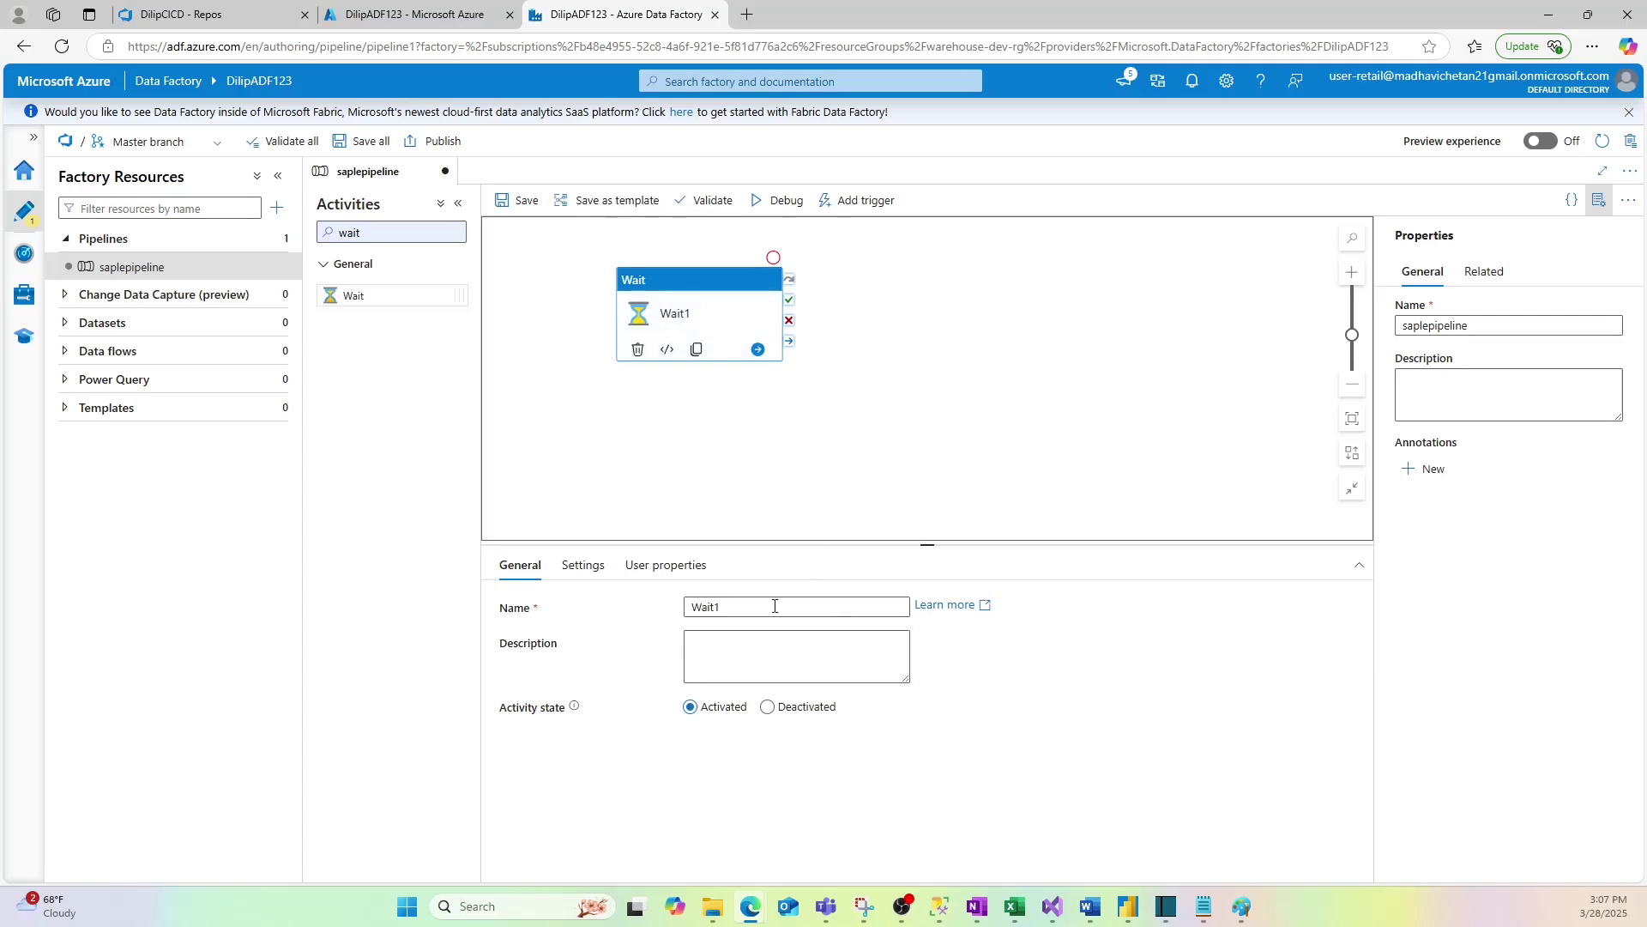
pyautogui.click(723, 607)
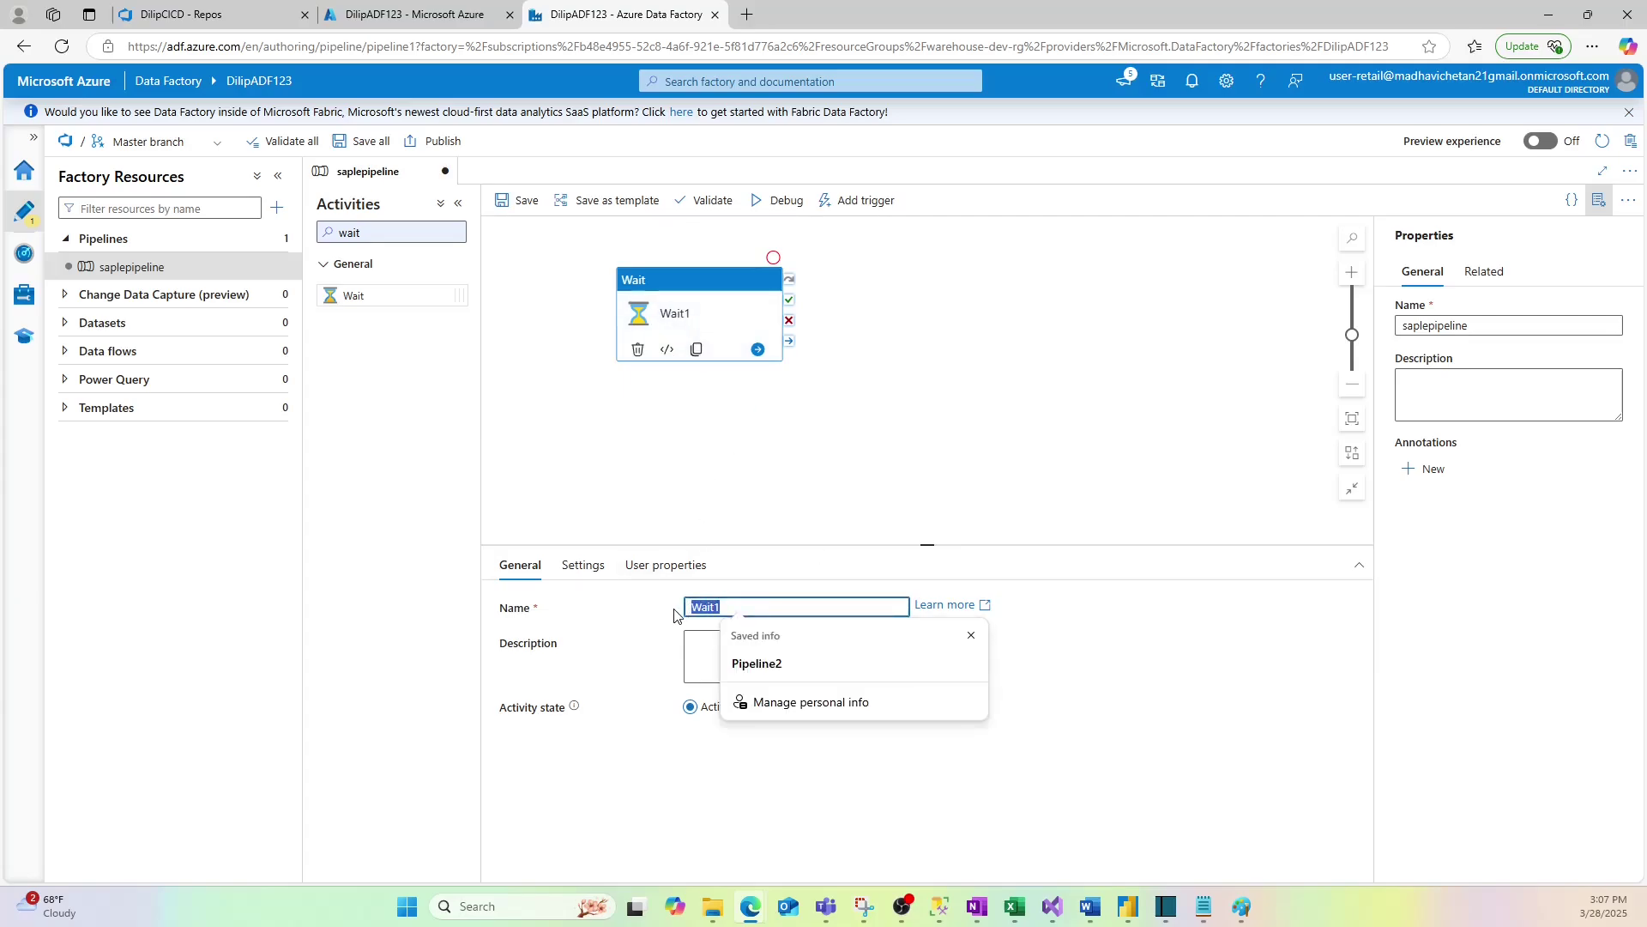
pyautogui.click(691, 606)
pyautogui.write('Sample')
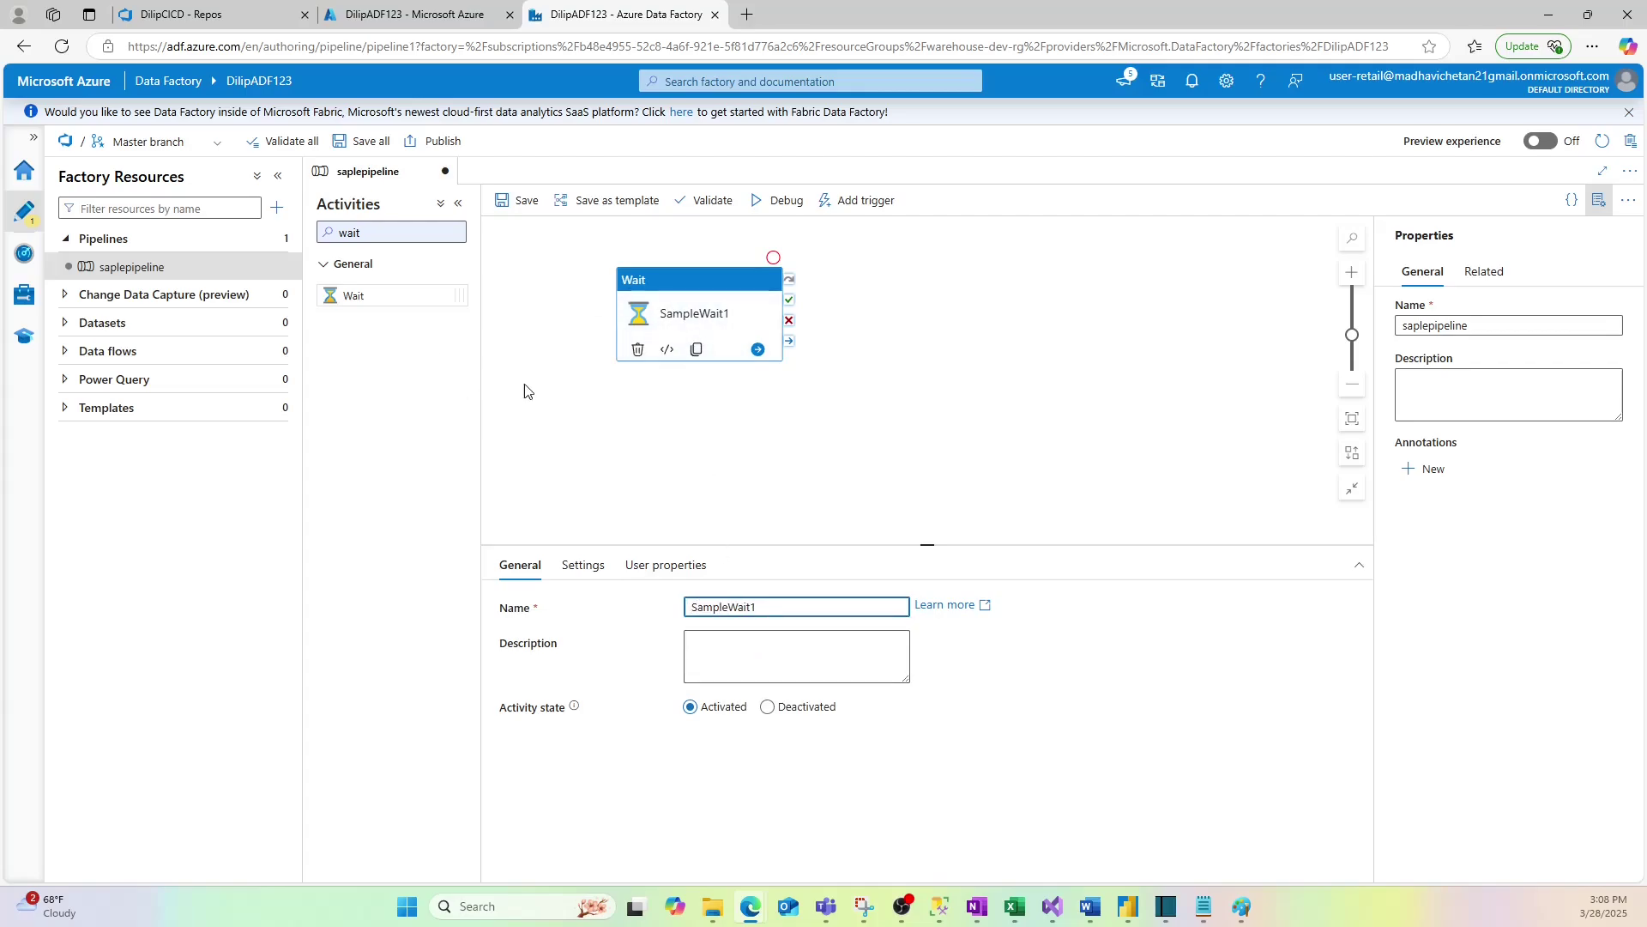
pyautogui.click(546, 396)
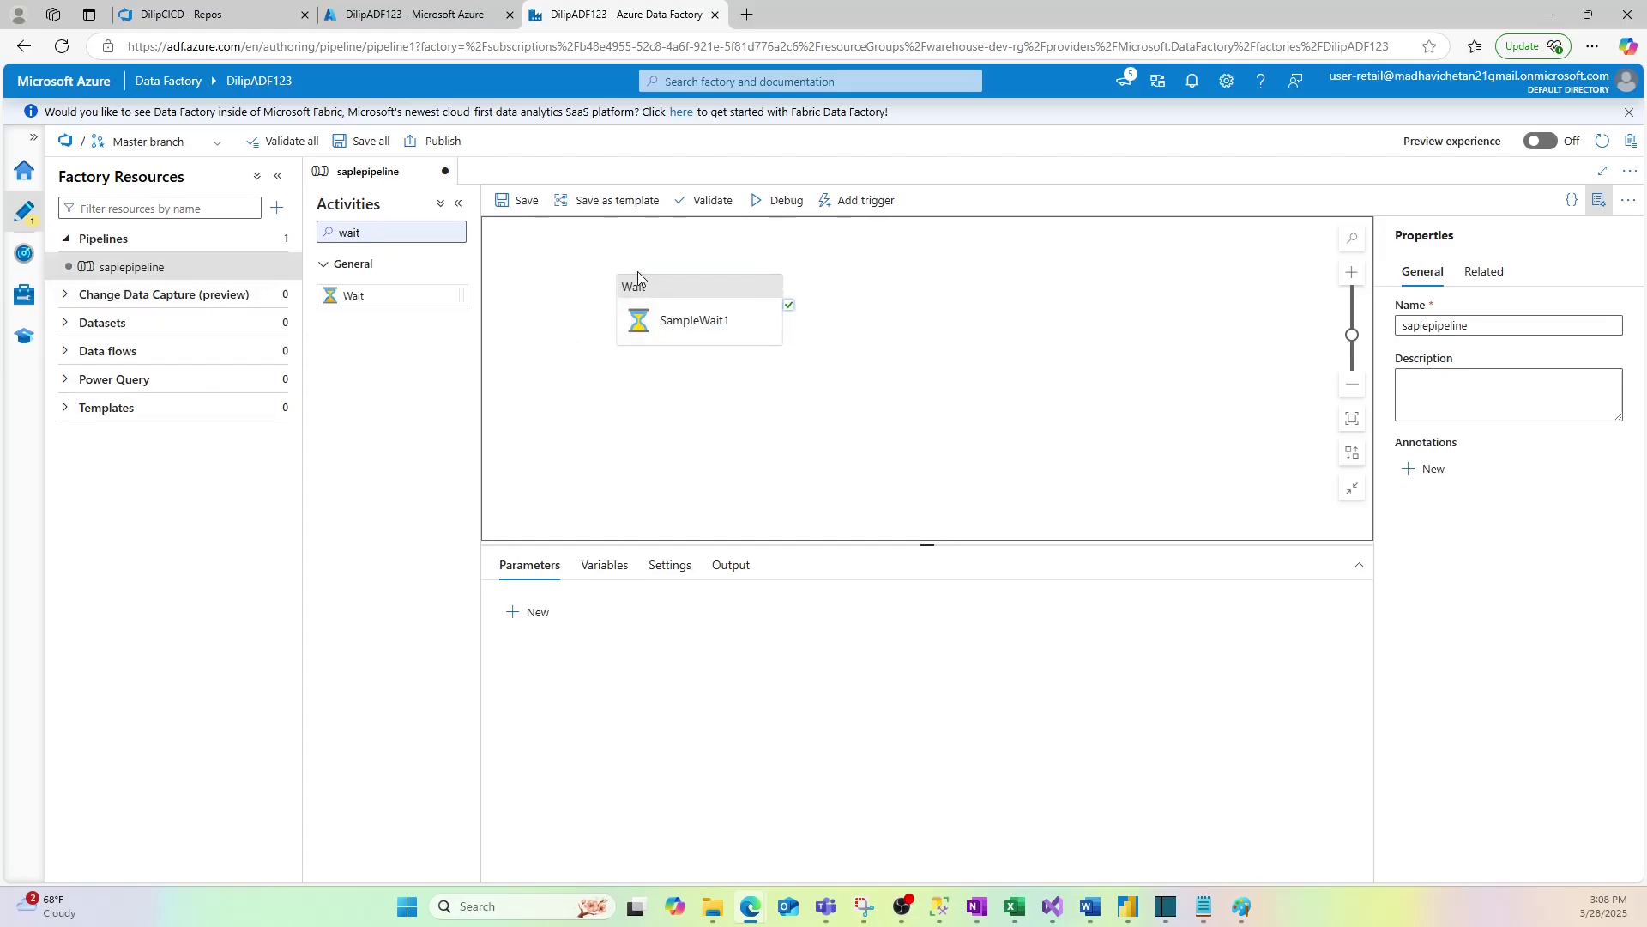
# Step: Save saplepipeline to the Master branch, check the DilipCICD repository files in Azure DevOps, and return to Data Factory Studio
pyautogui.click(508, 201)
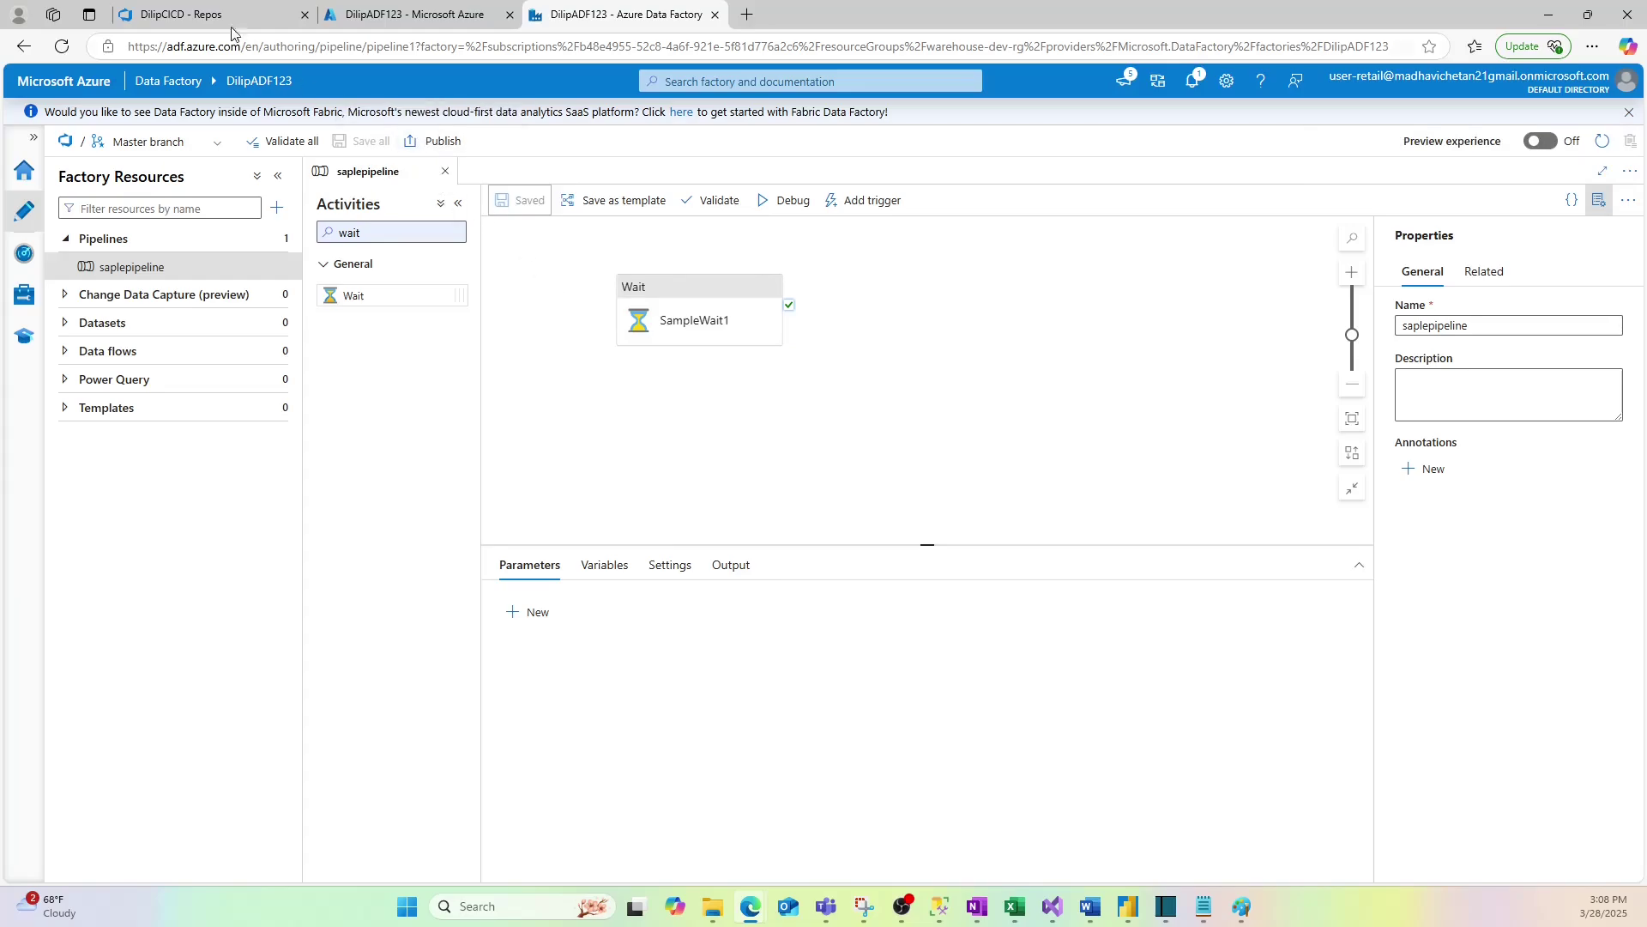
pyautogui.click(180, 15)
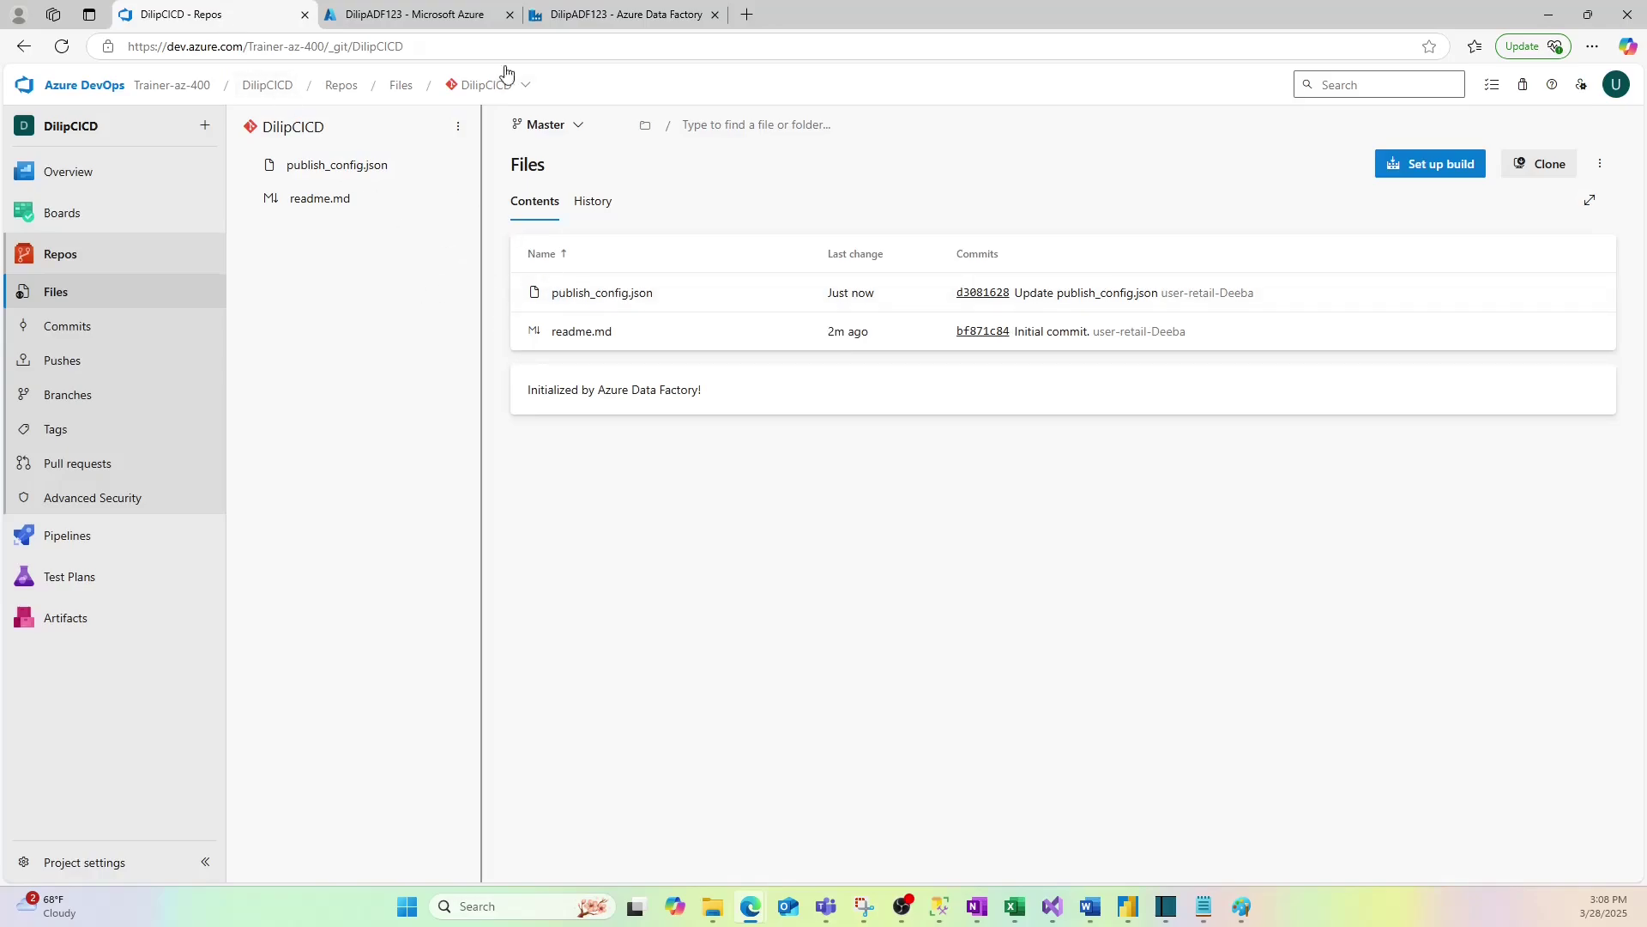
pyautogui.click(592, 15)
# Step: Publish the pending saplepipeline change to the adf_publish branch and reload the DilipCICD repository files in Azure DevOps
pyautogui.click(442, 143)
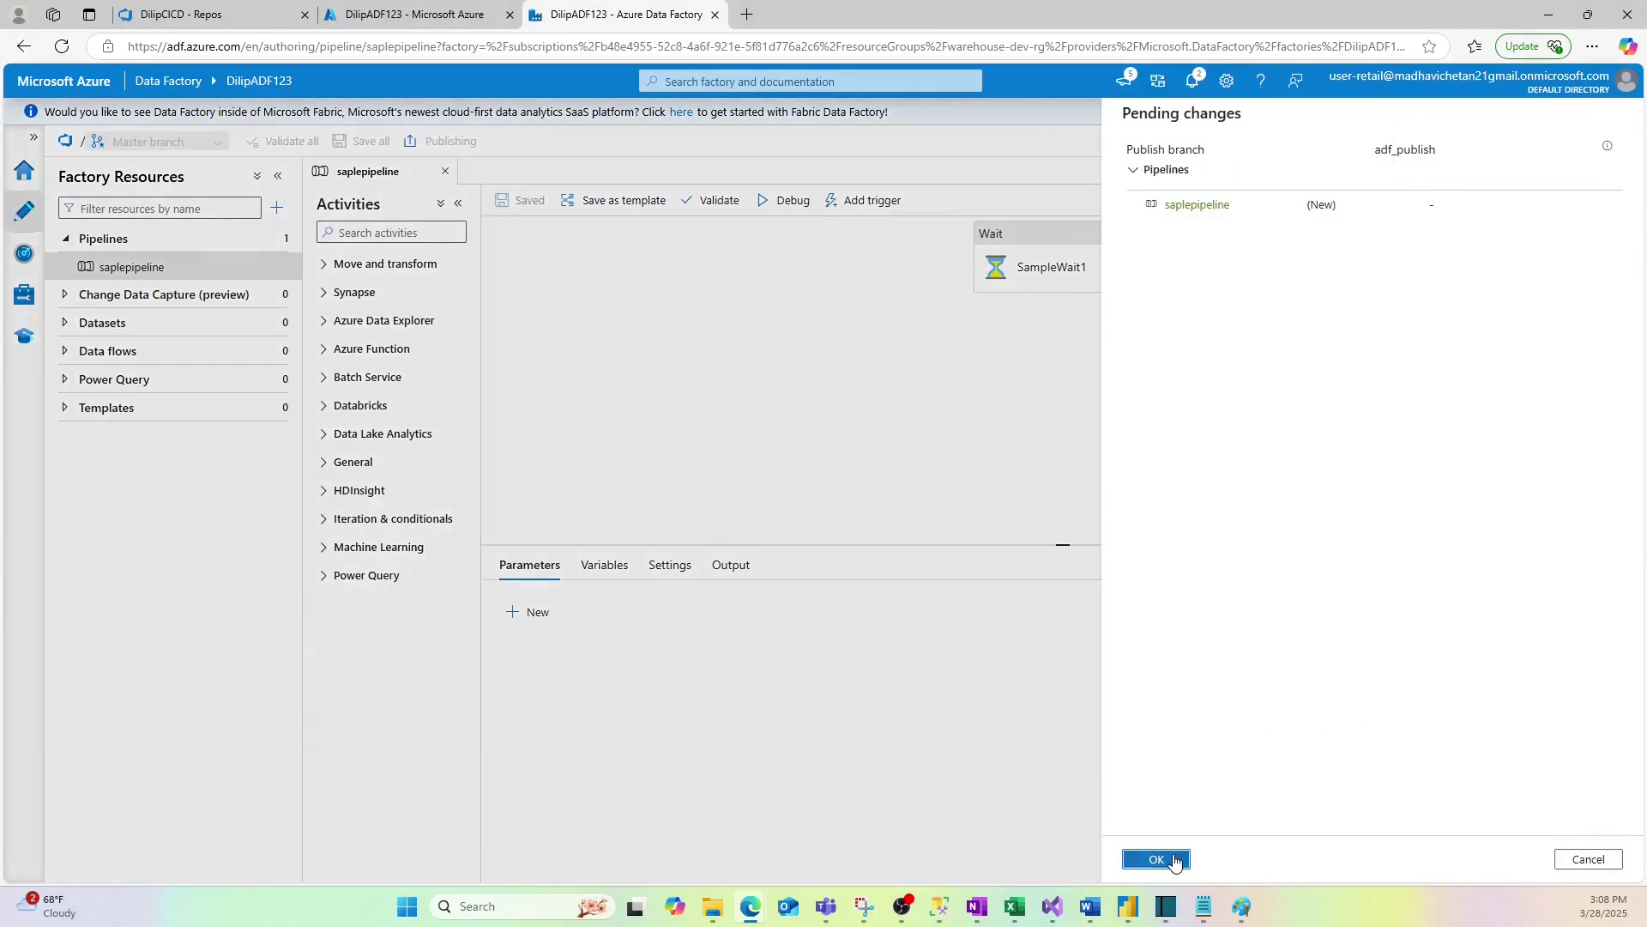
pyautogui.click(1160, 855)
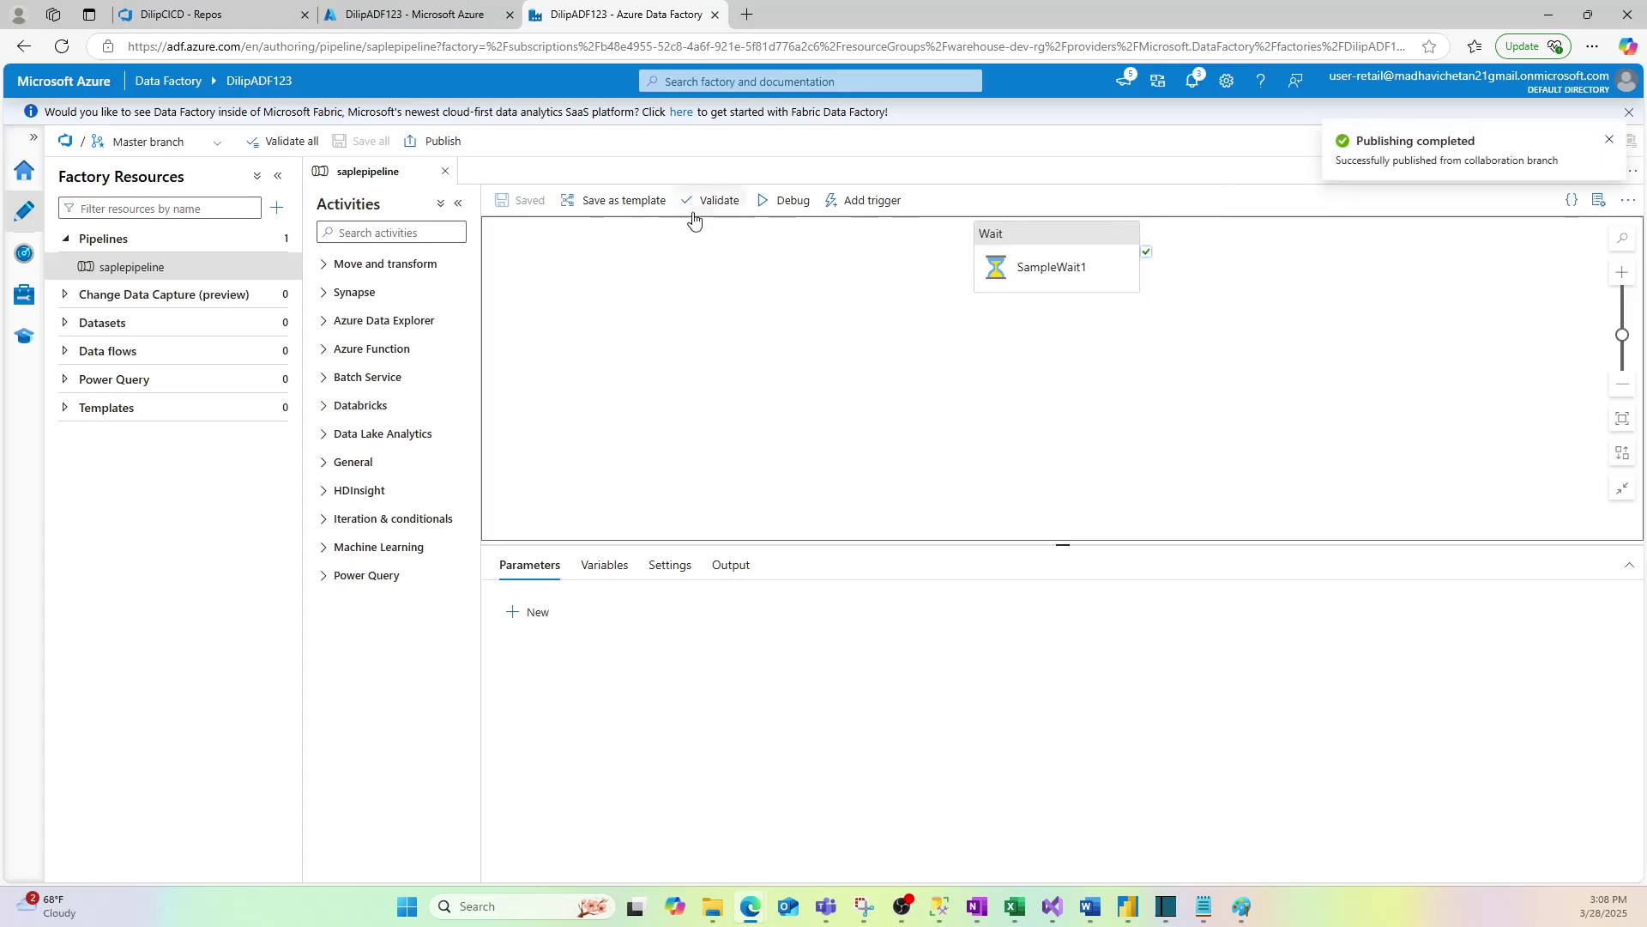
pyautogui.click(226, 6)
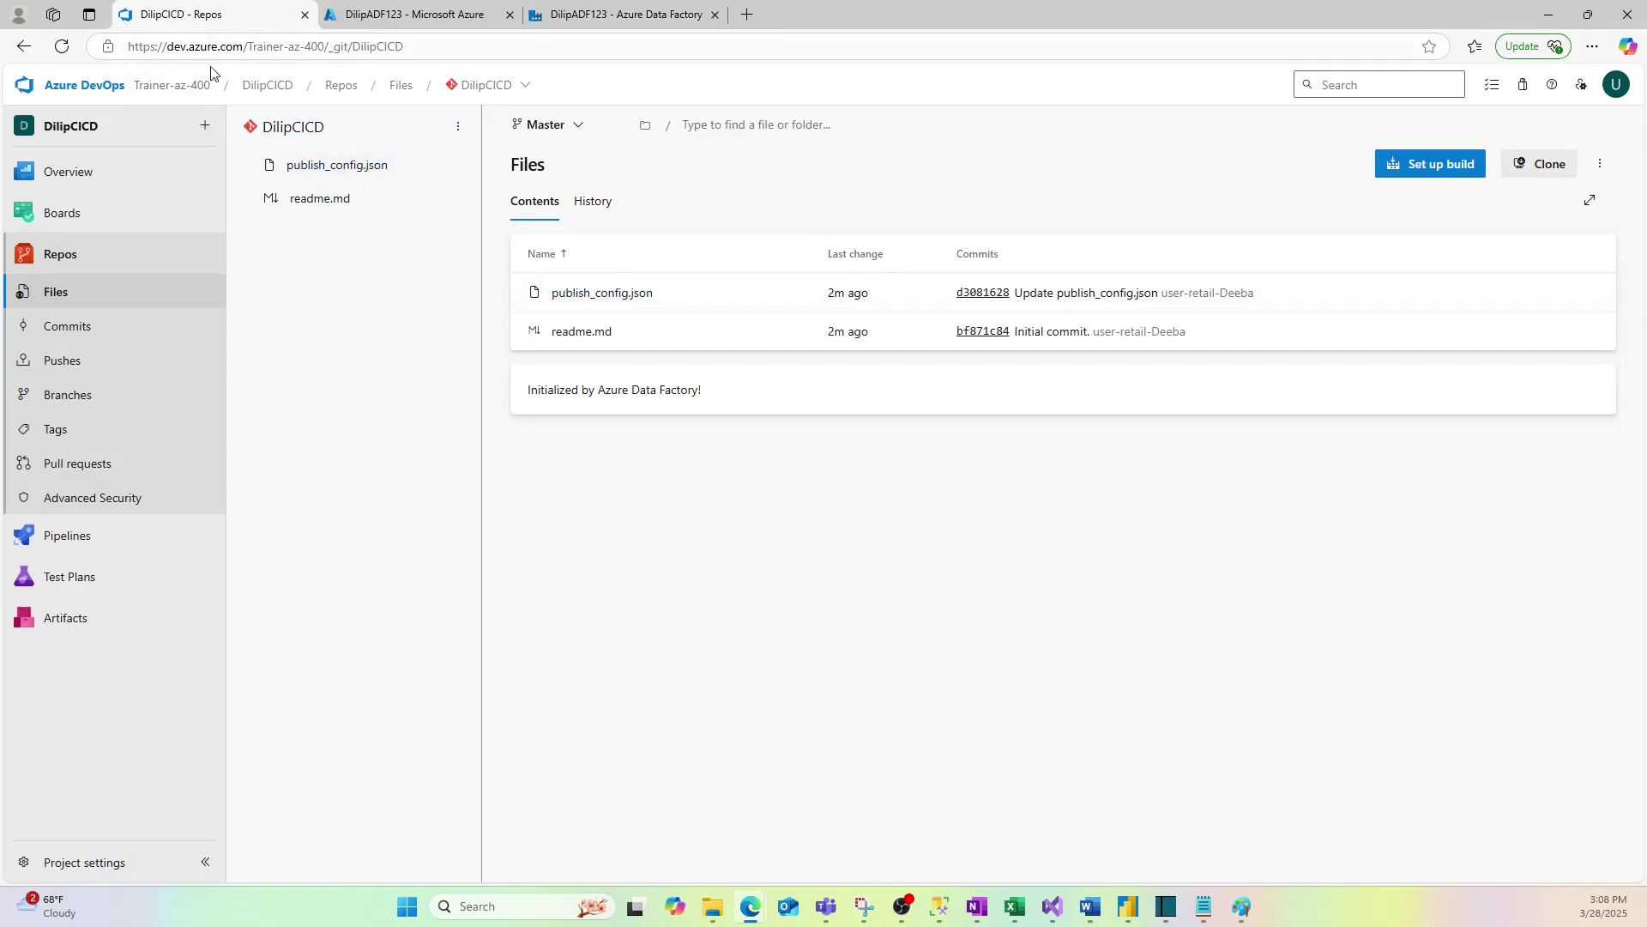
pyautogui.click(61, 50)
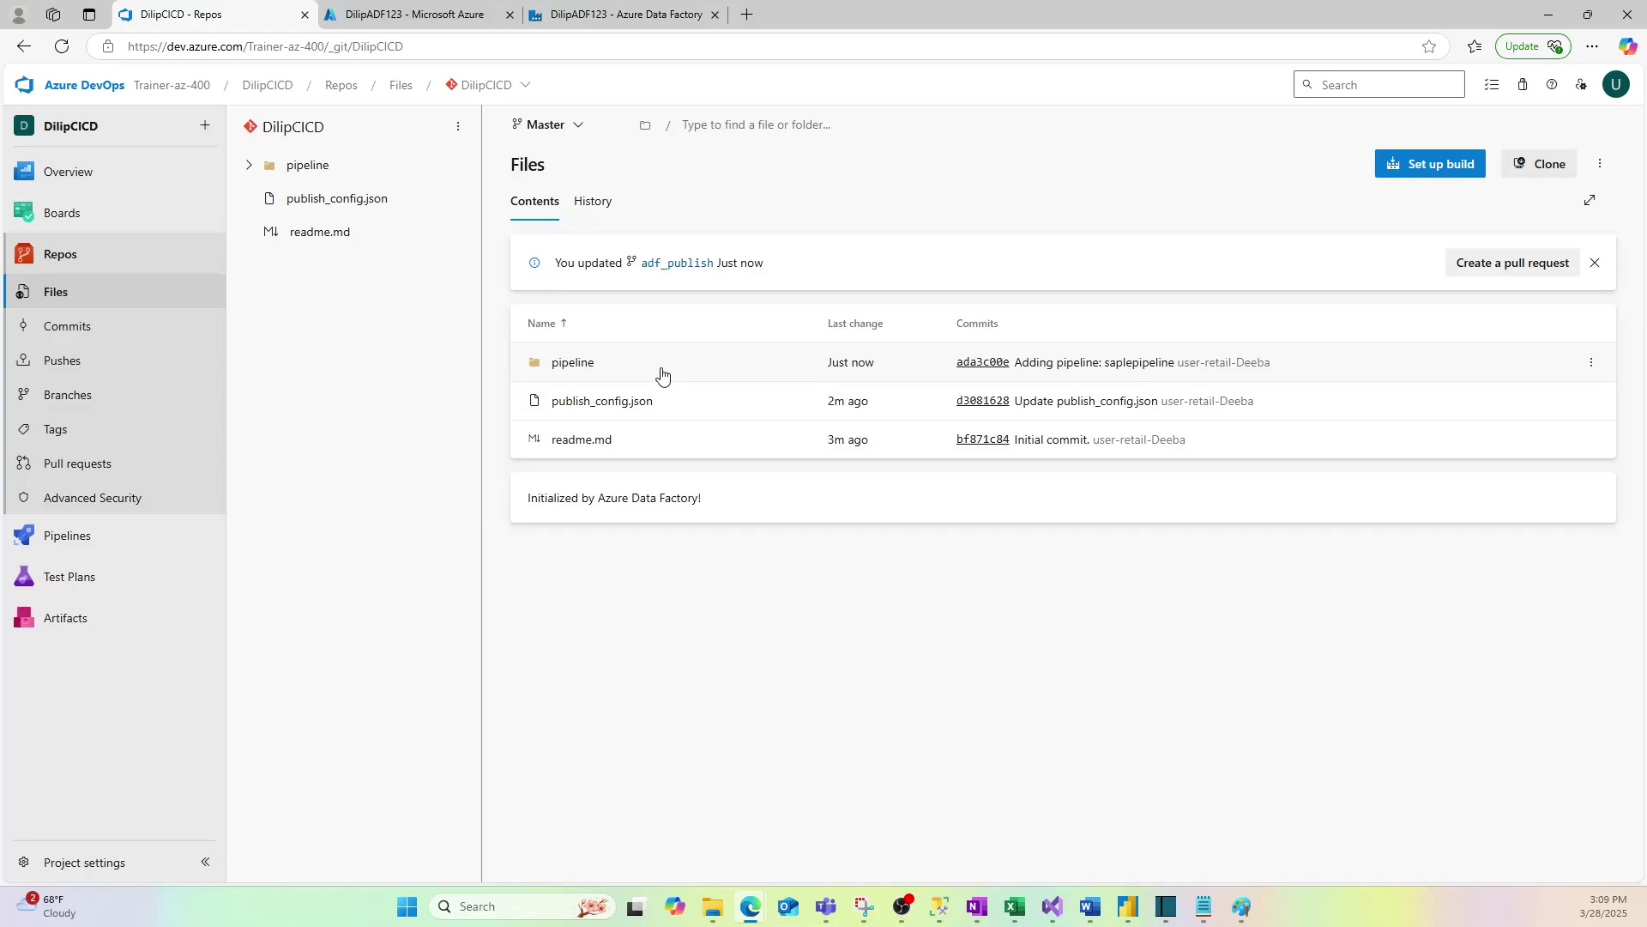
# Step: Switch to the Paint notes and draw a small six-point star beside each of steps 1, 2 and 3 of the Azure DevOps list
pyautogui.click(1242, 907)
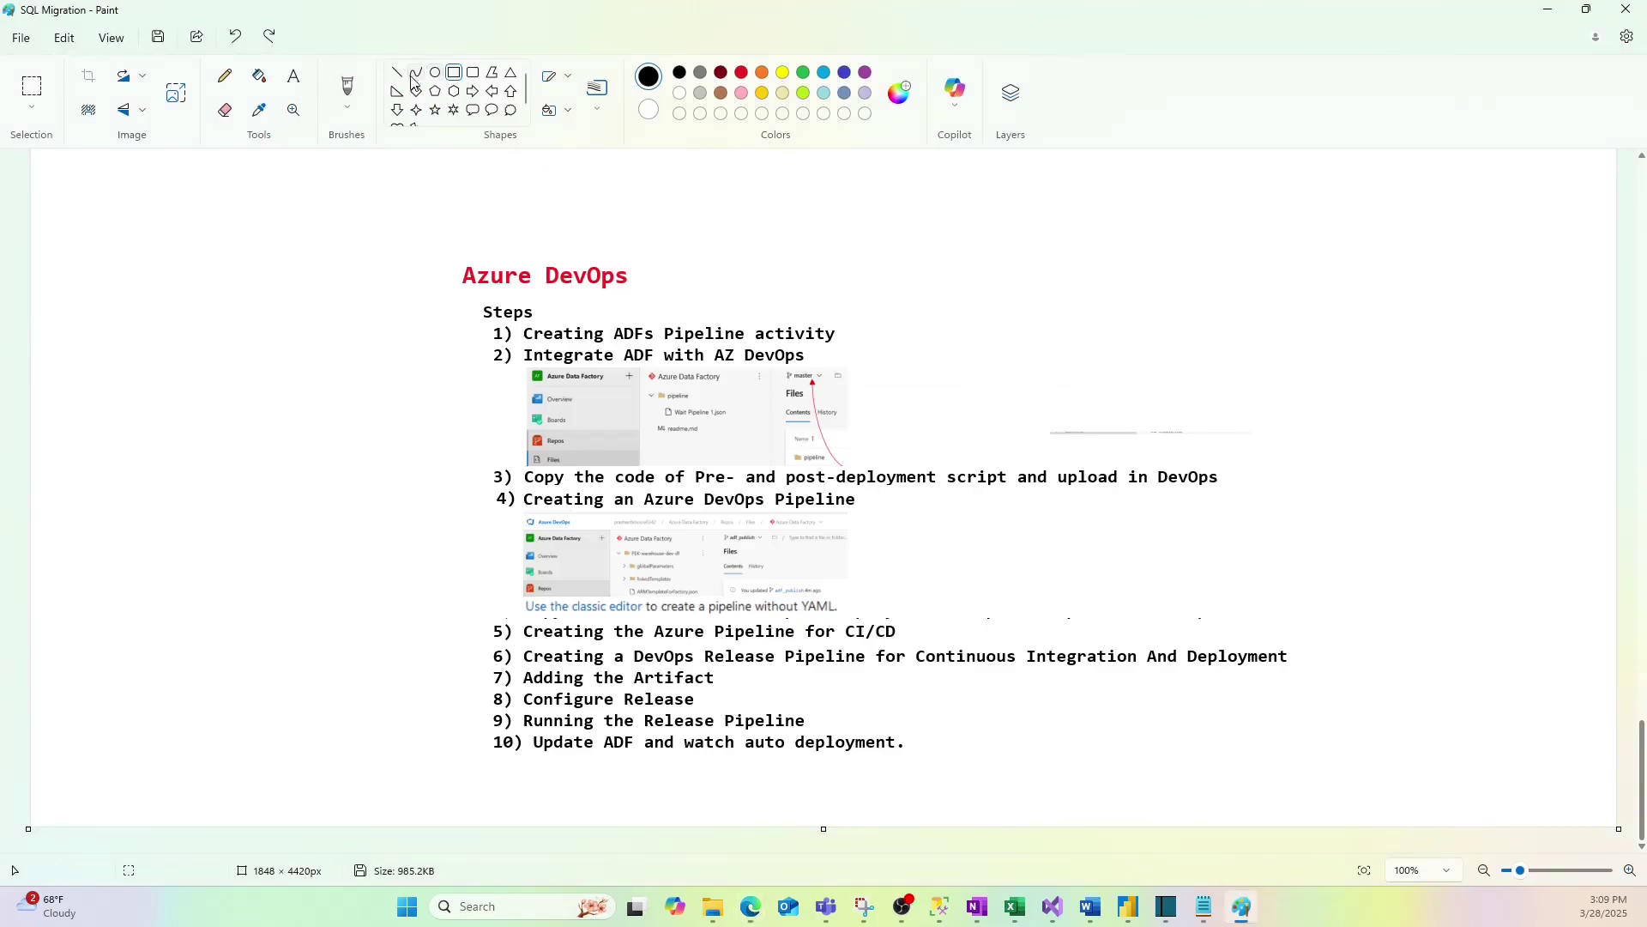
pyautogui.click(454, 110)
pyautogui.moveTo(470, 326); pyautogui.dragTo(485, 343)
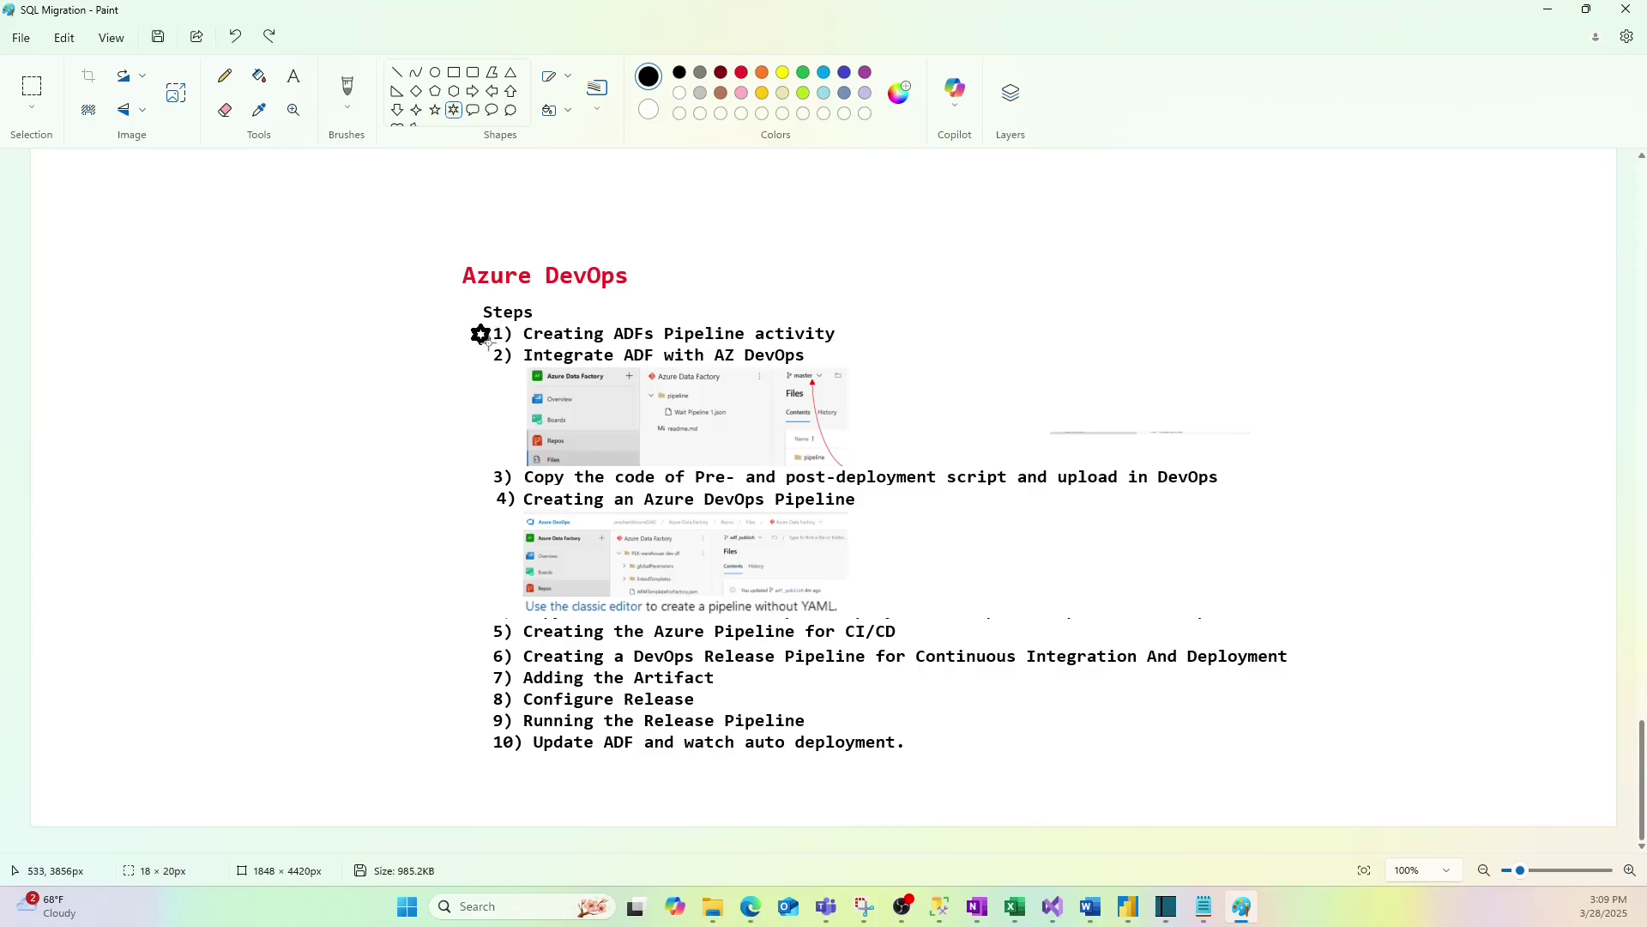
pyautogui.click(462, 386)
pyautogui.moveTo(474, 348); pyautogui.dragTo(489, 366)
pyautogui.click(422, 384)
pyautogui.moveTo(469, 471); pyautogui.dragTo(487, 492)
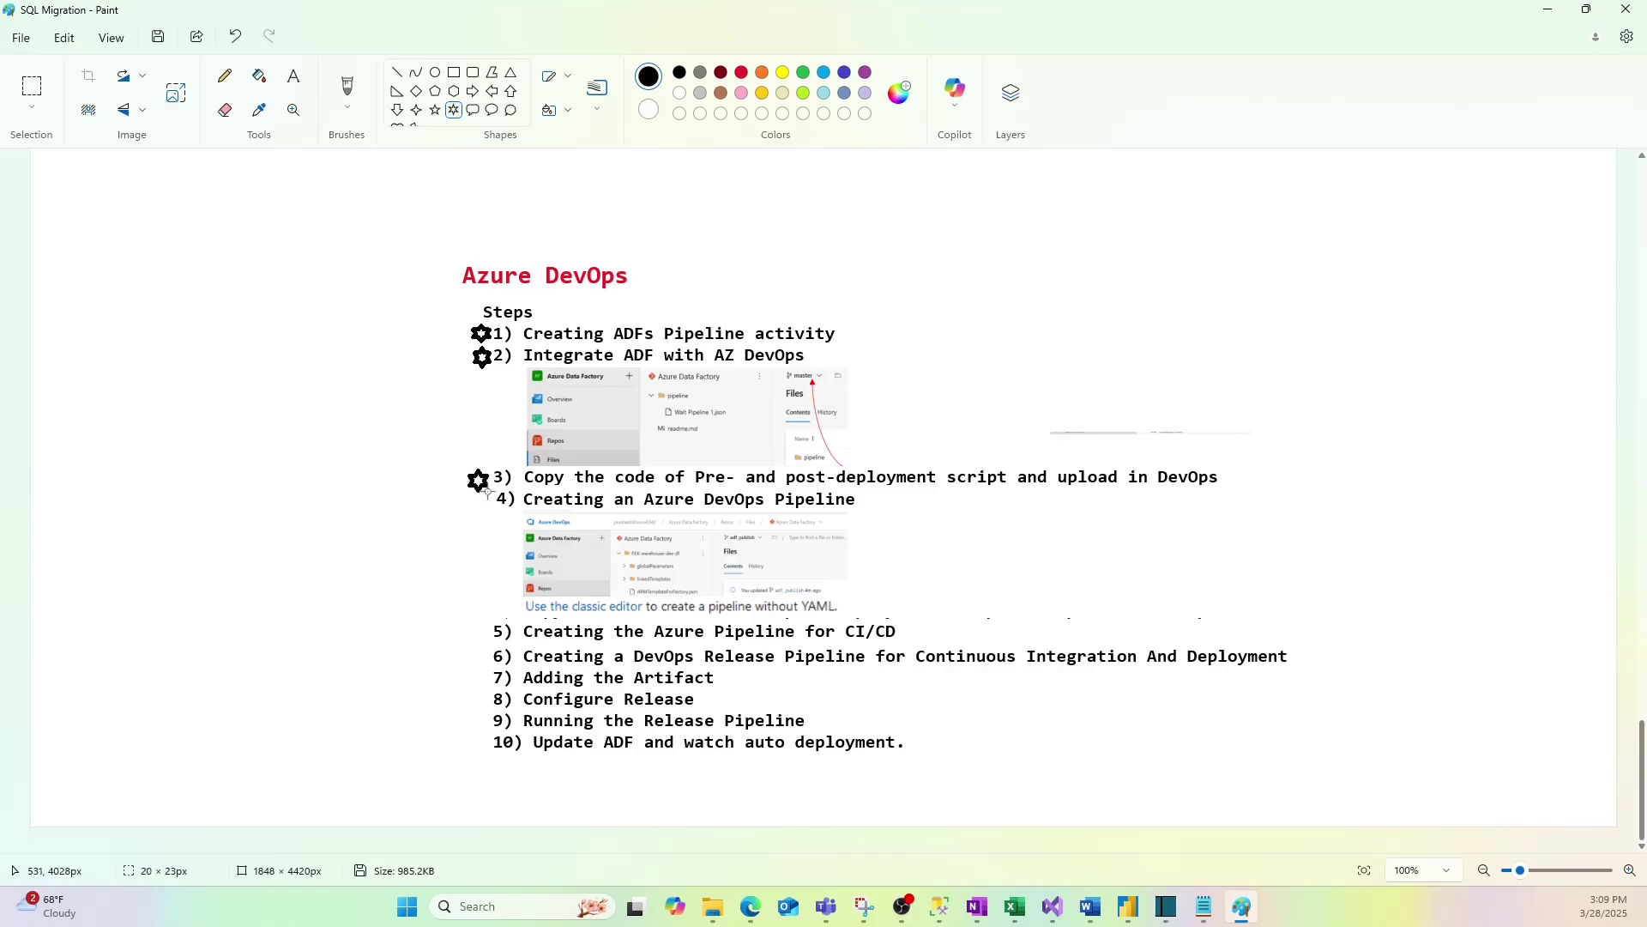
pyautogui.click(660, 483)
# Step: Switch to the Microsoft Learn article "Sample pre- and post-deployment script", maximize its window and look over its address, title and content
pyautogui.hotkey('alt', 'Tab')
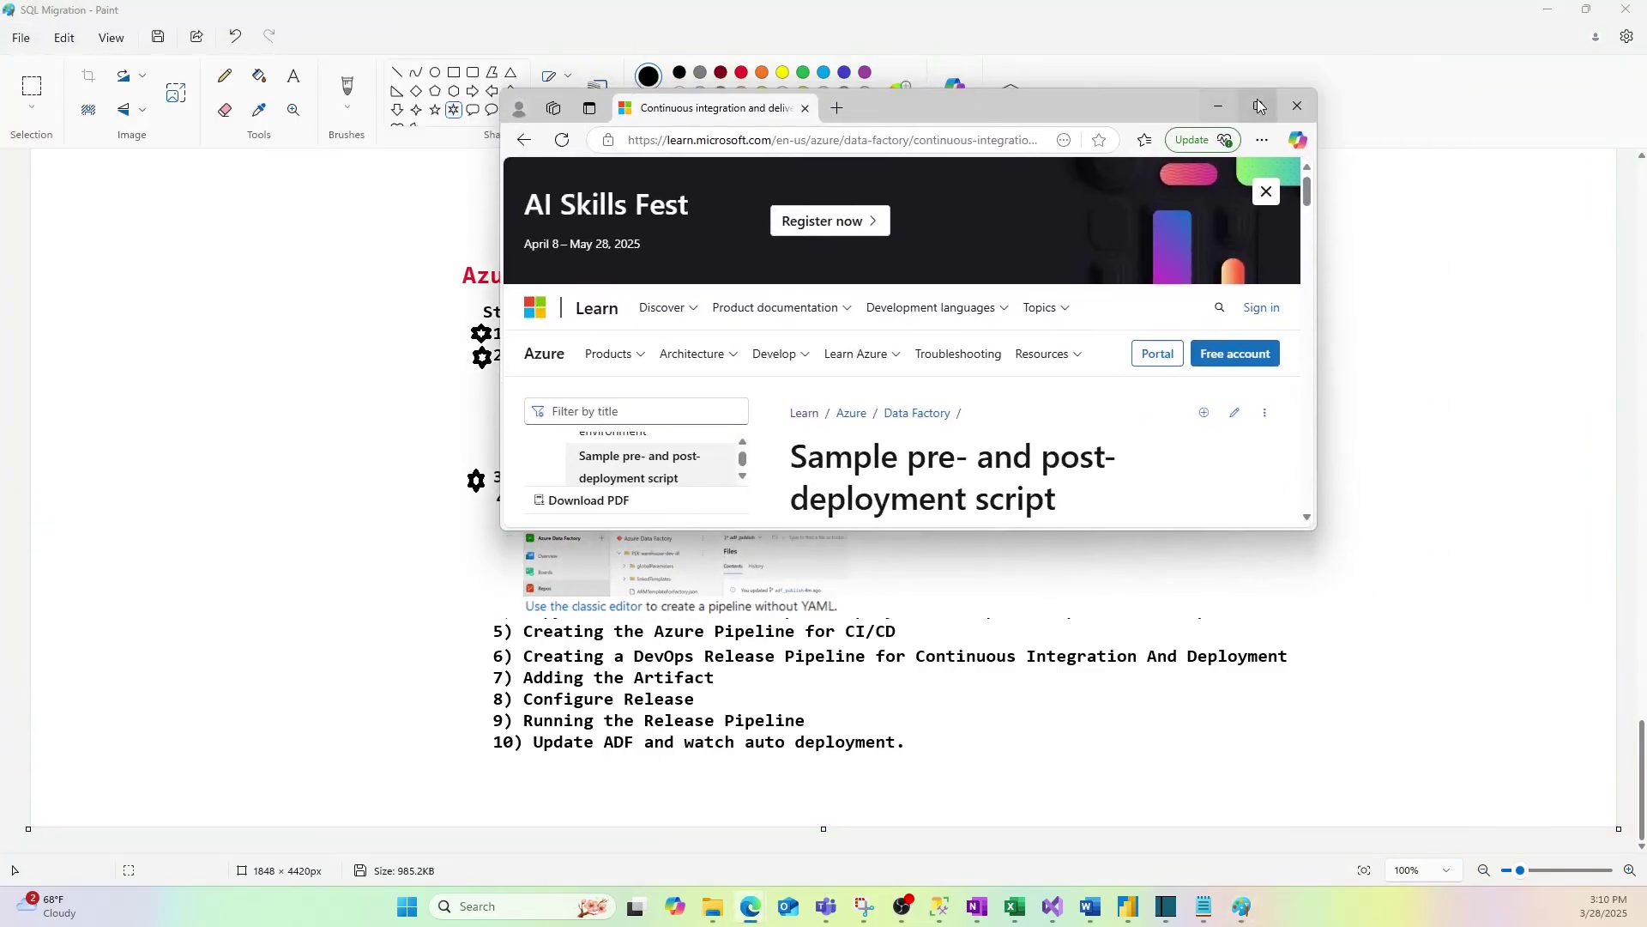
pyautogui.press('super+Up')
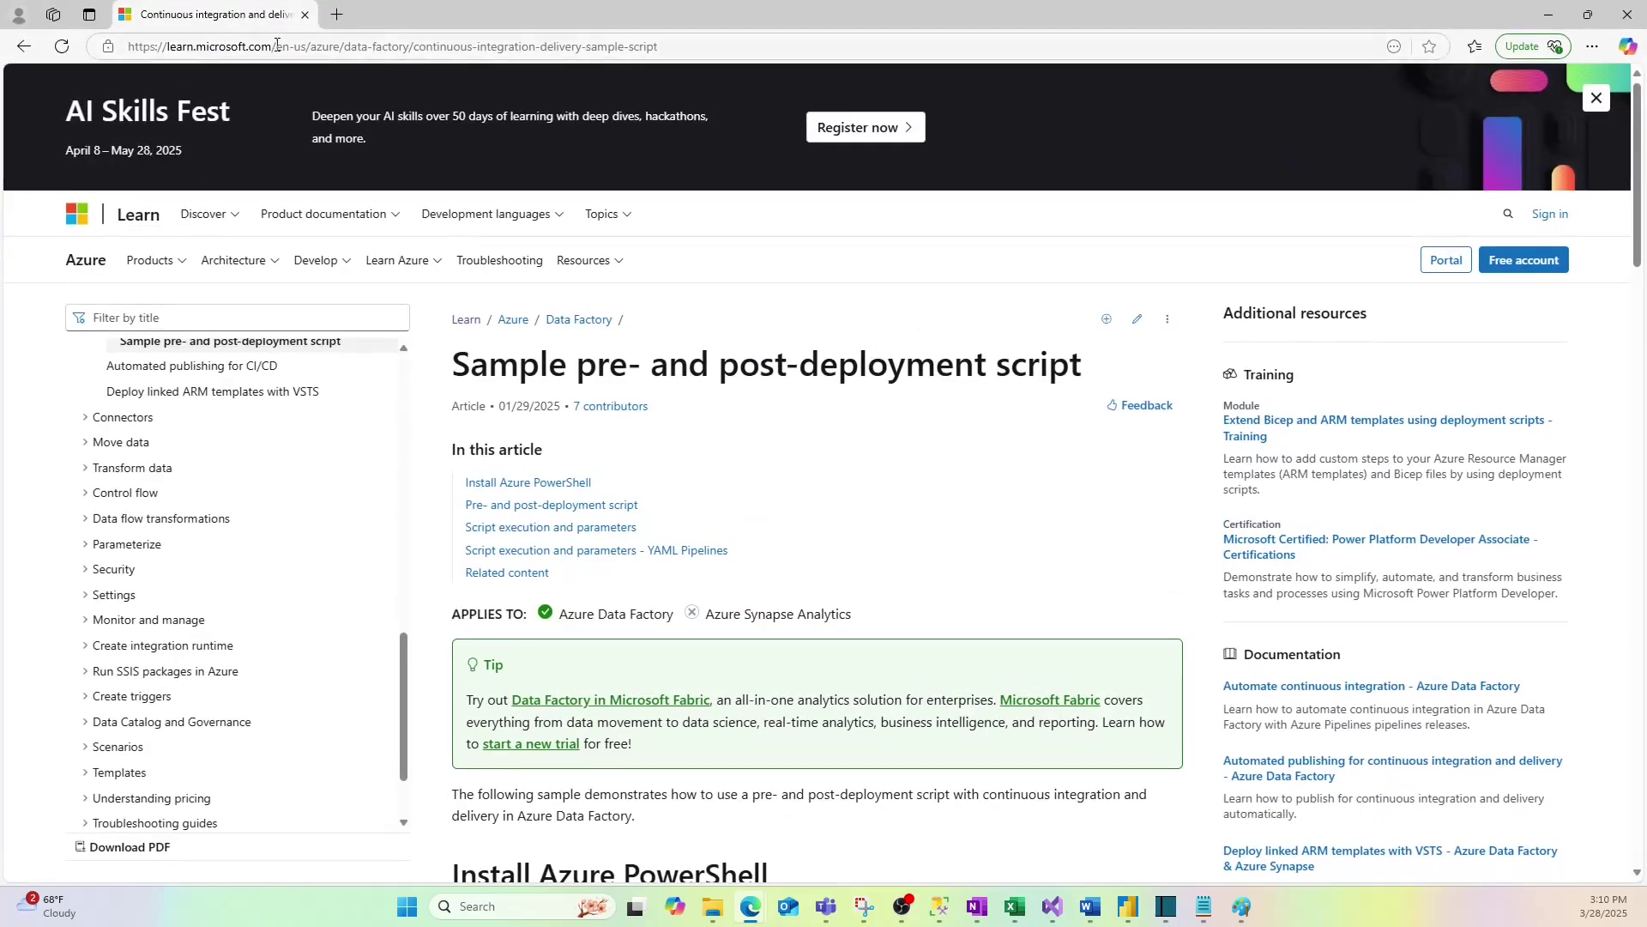
pyautogui.moveTo(343, 49); pyautogui.dragTo(625, 50)
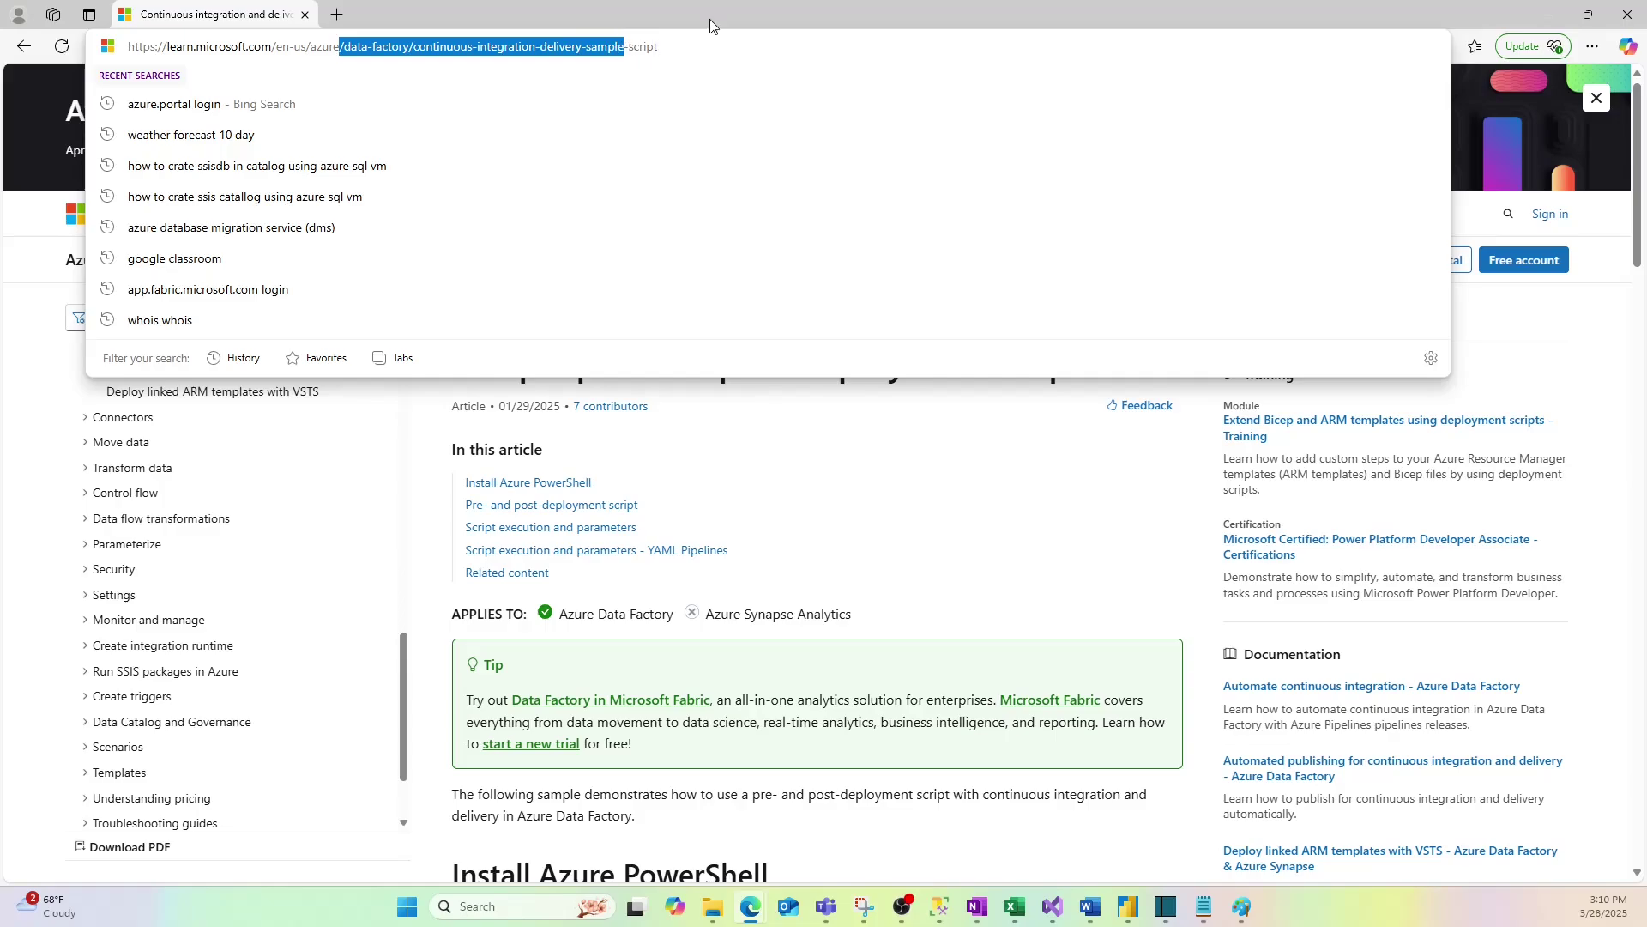
pyautogui.press('Escape')
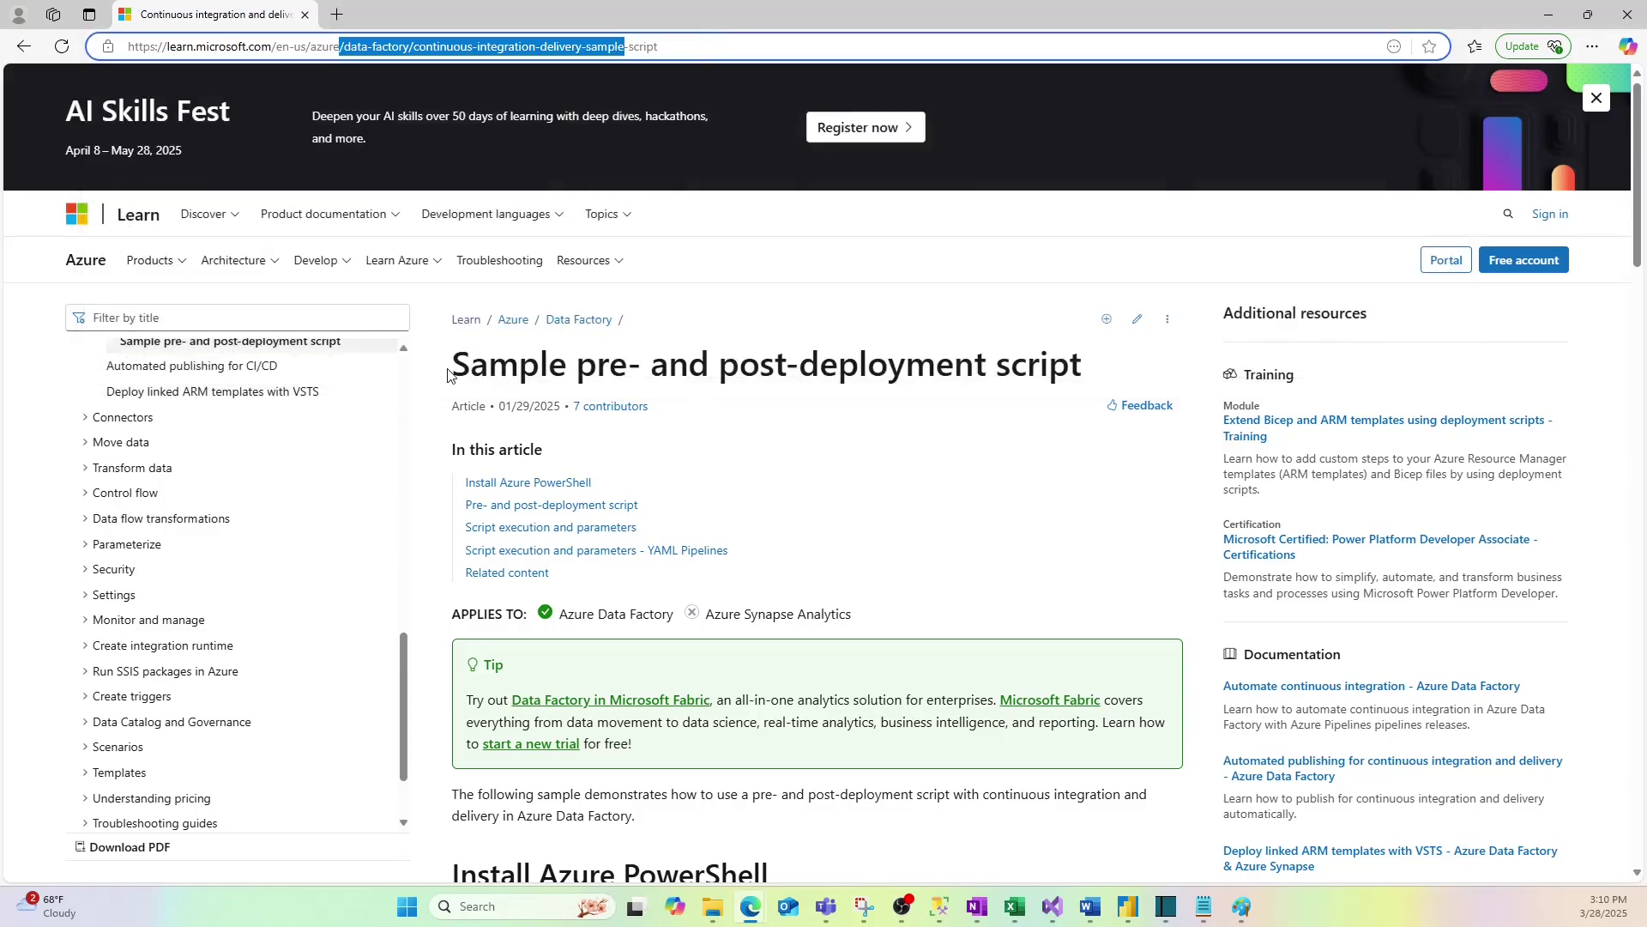
pyautogui.moveTo(447, 375); pyautogui.dragTo(1039, 367)
pyautogui.scroll(-5, 779, 523)
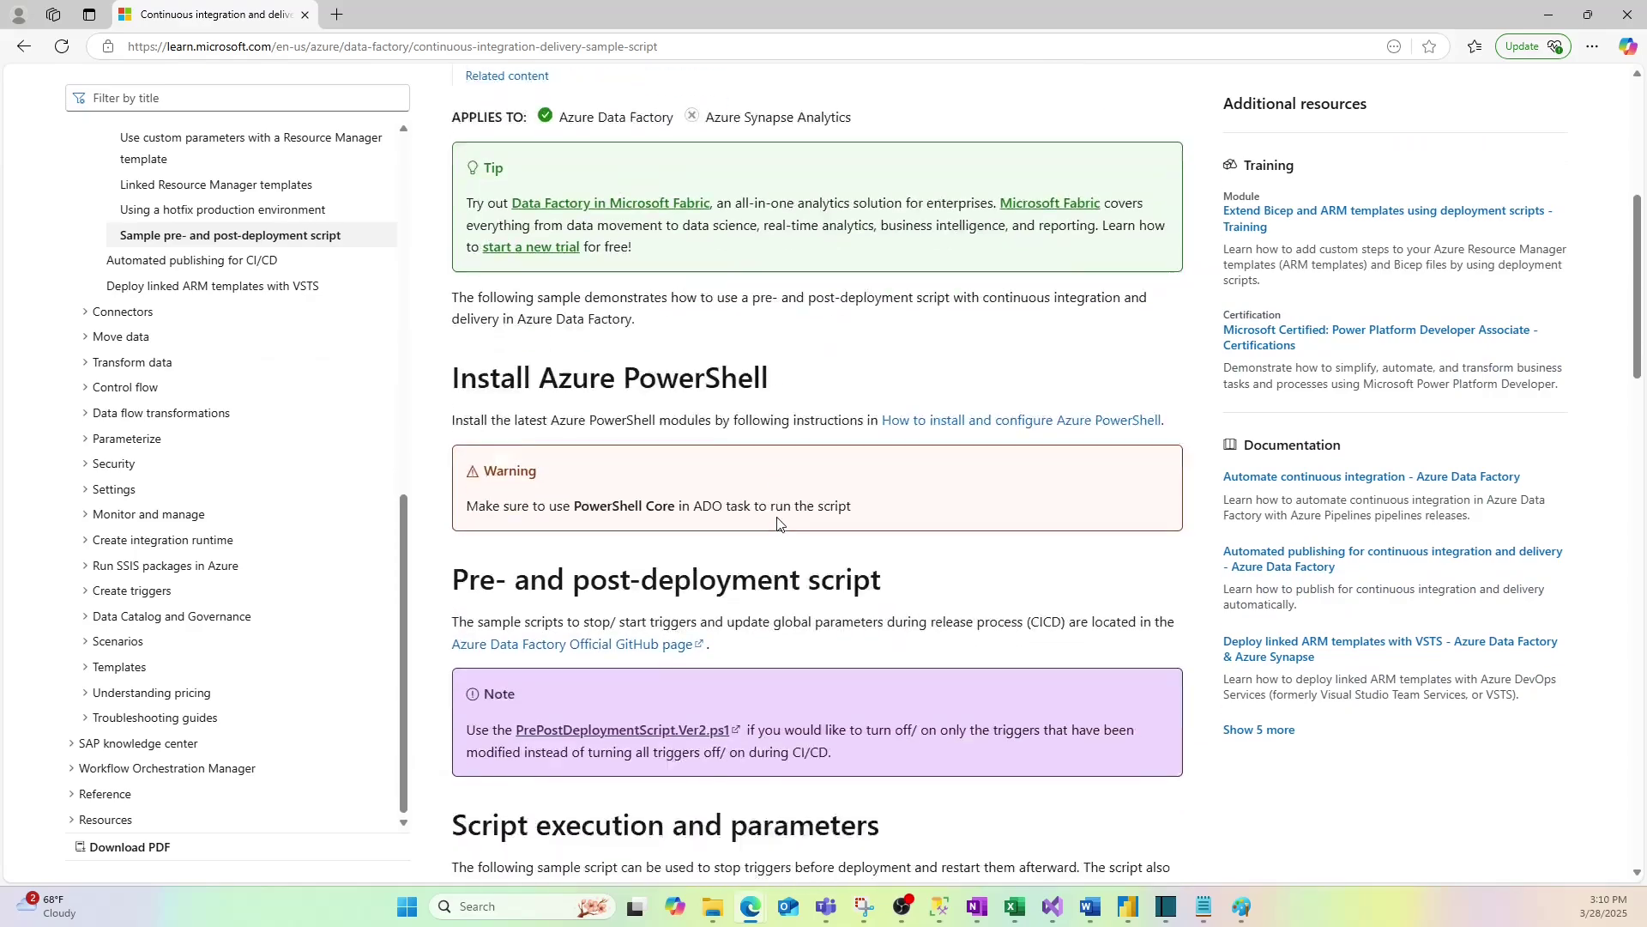
# Step: Copy the predeployment script arguments from the article's Script execution and parameters section into a new Notepad document
pyautogui.scroll(-6, 779, 523)
pyautogui.moveTo(1100, 421); pyautogui.dragTo(453, 385)
pyautogui.hotkey('ctrl', 'c')
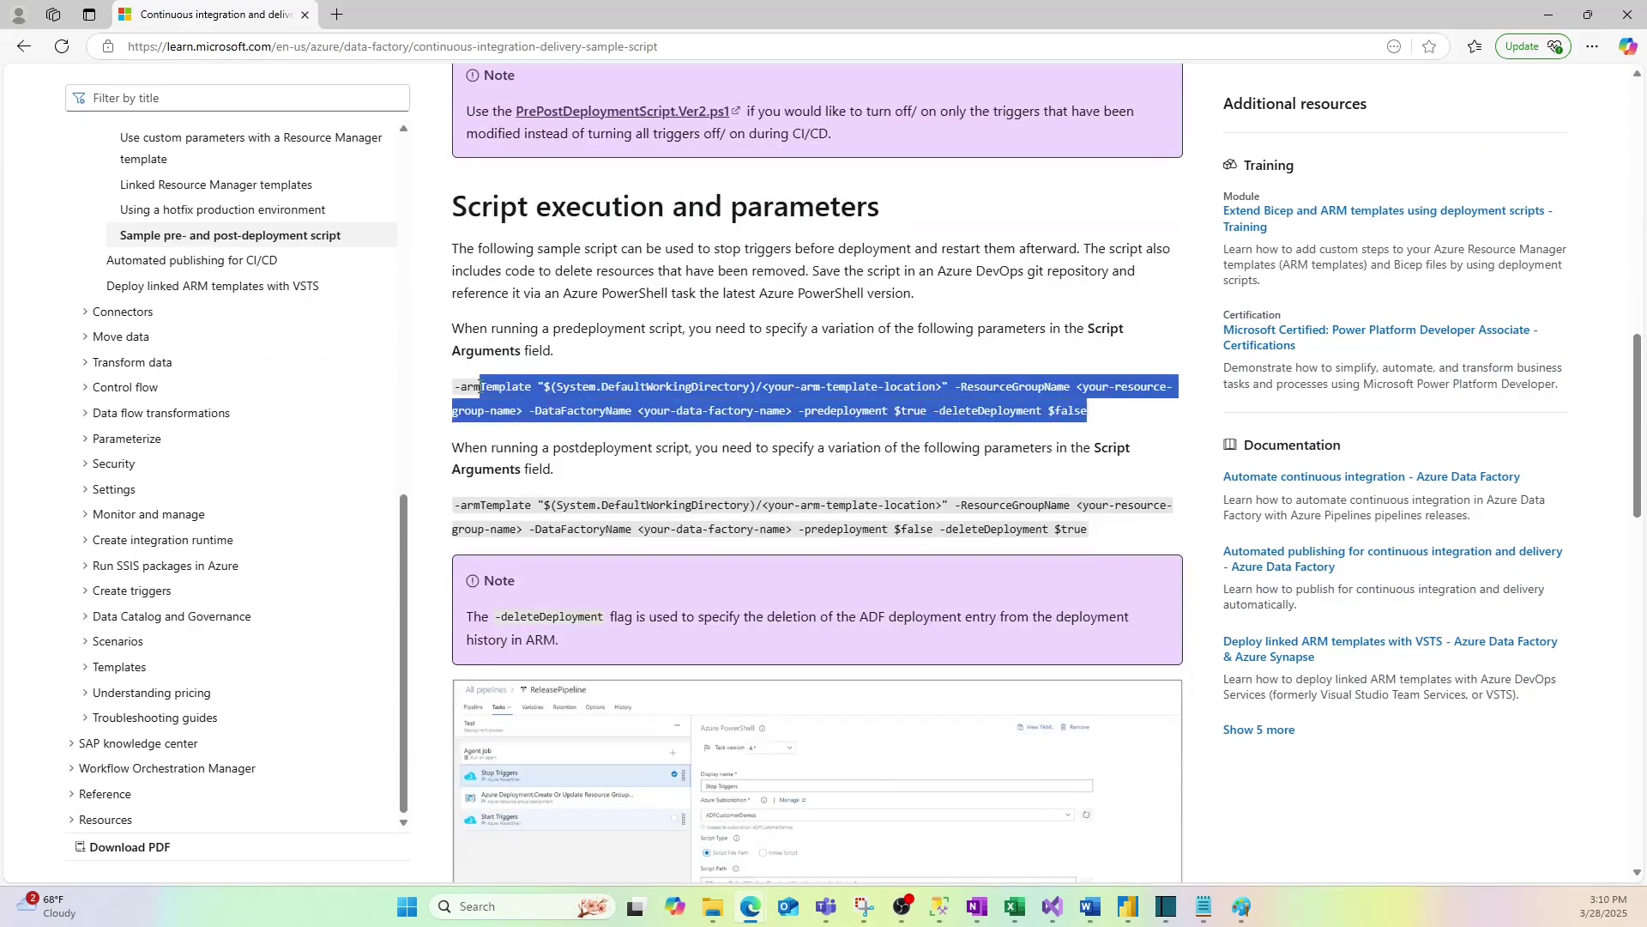
pyautogui.click(1200, 915)
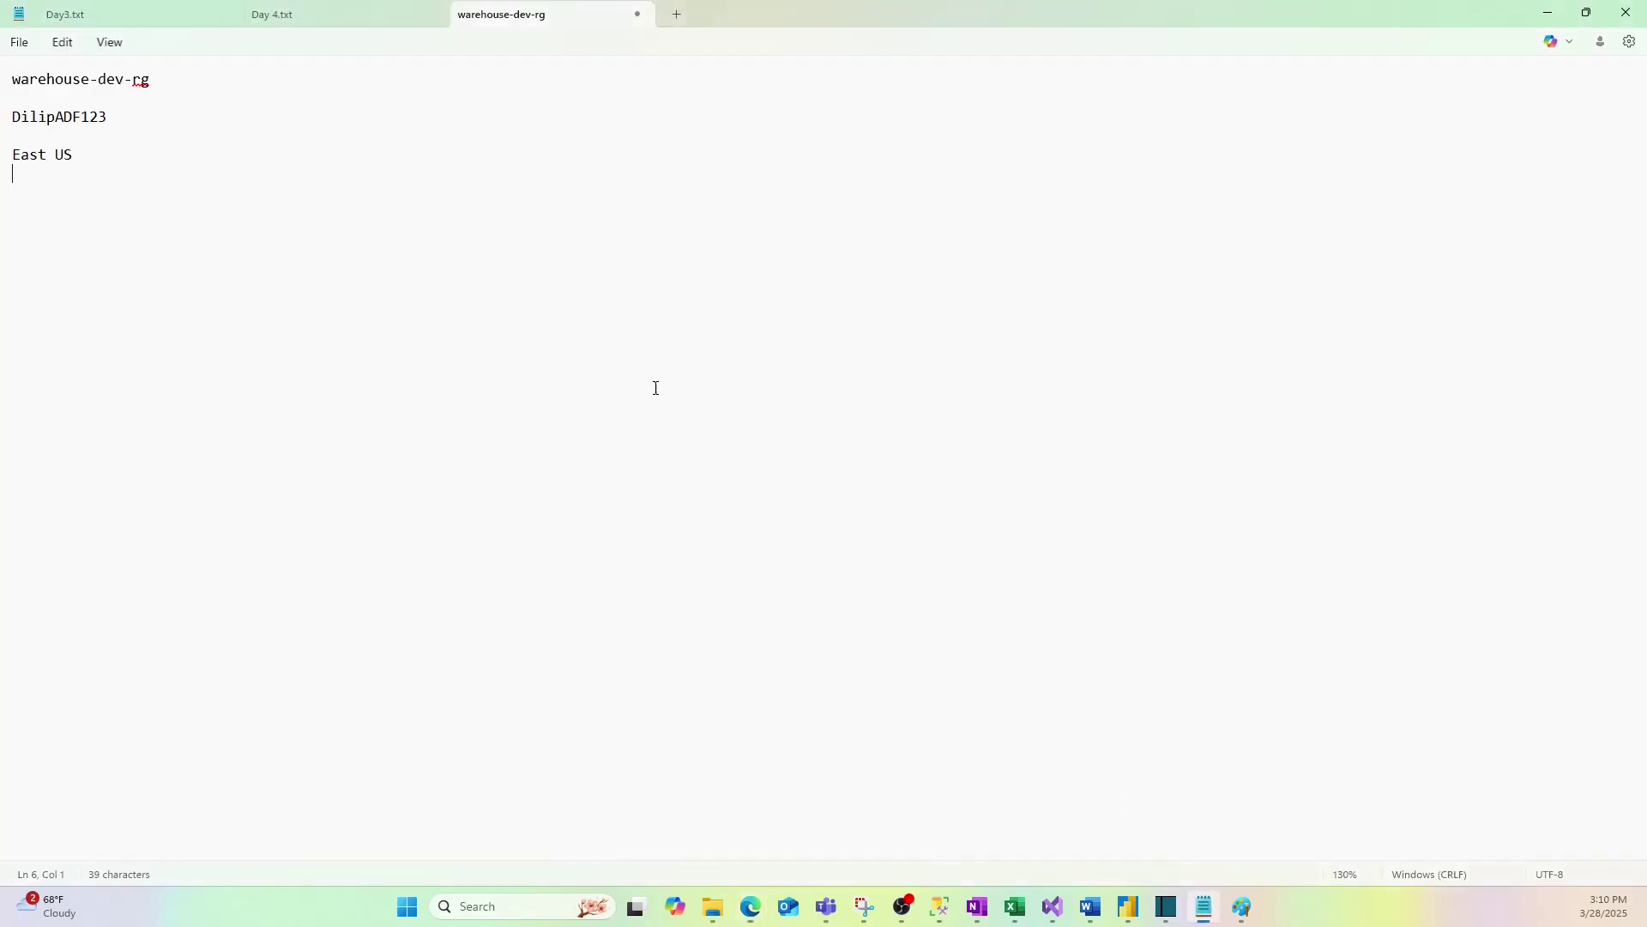
pyautogui.click(678, 15)
pyautogui.hotkey('ctrl', 'v')
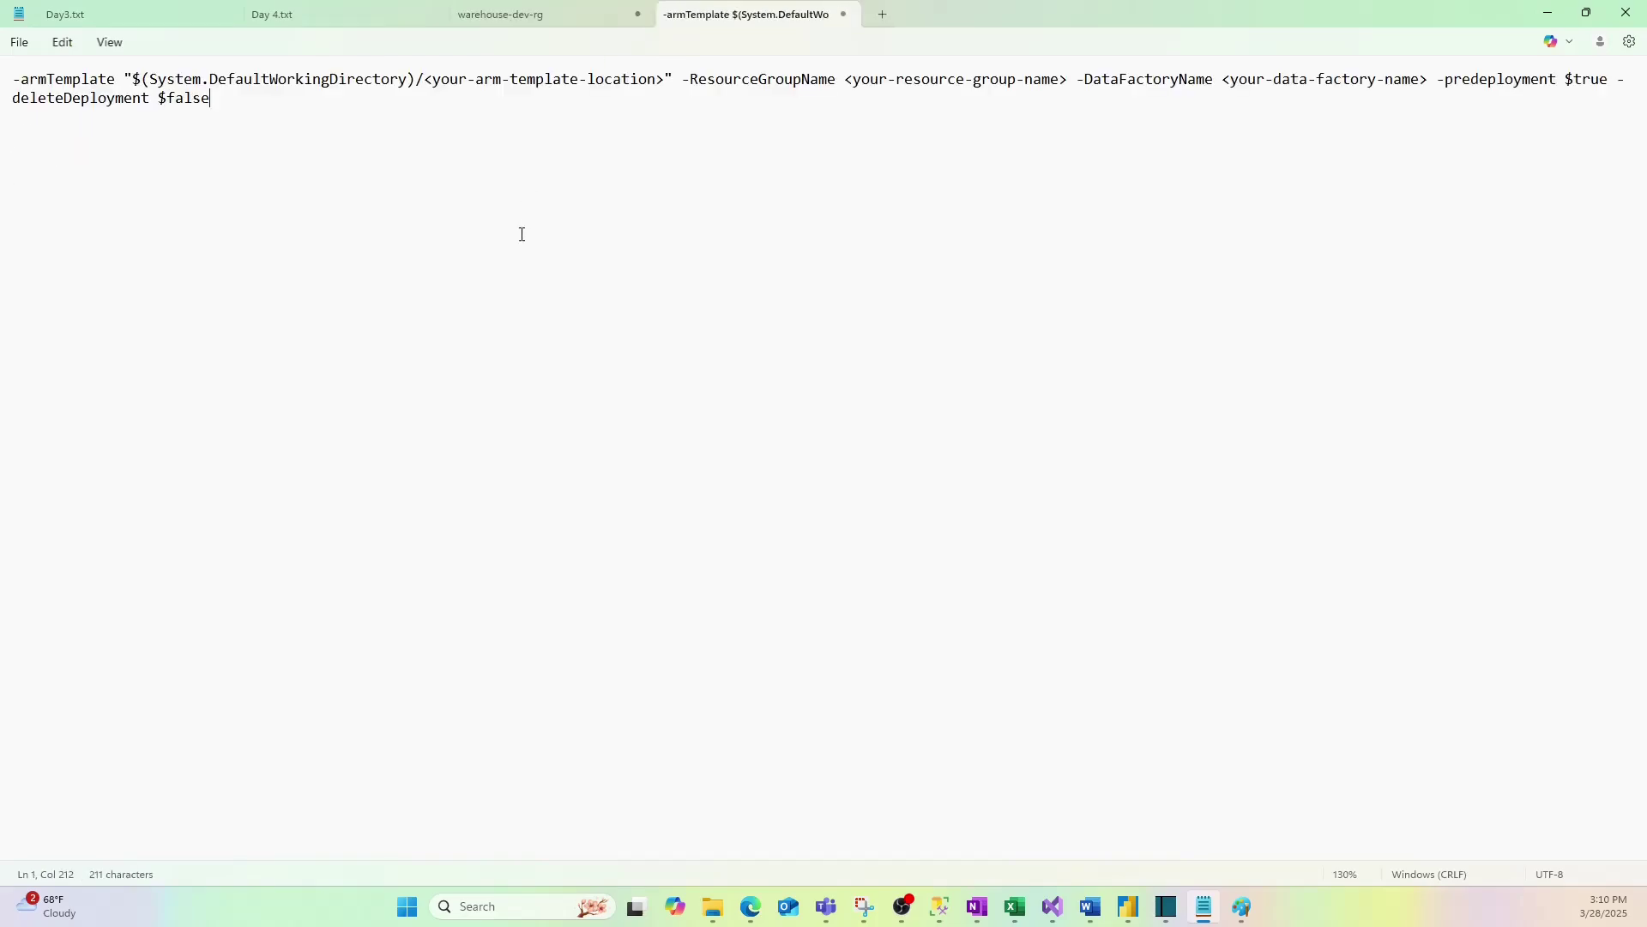
# Step: Copy the article's postdeployment script arguments and paste them below the predeployment arguments in Notepad
pyautogui.hotkey('alt', 'Tab')
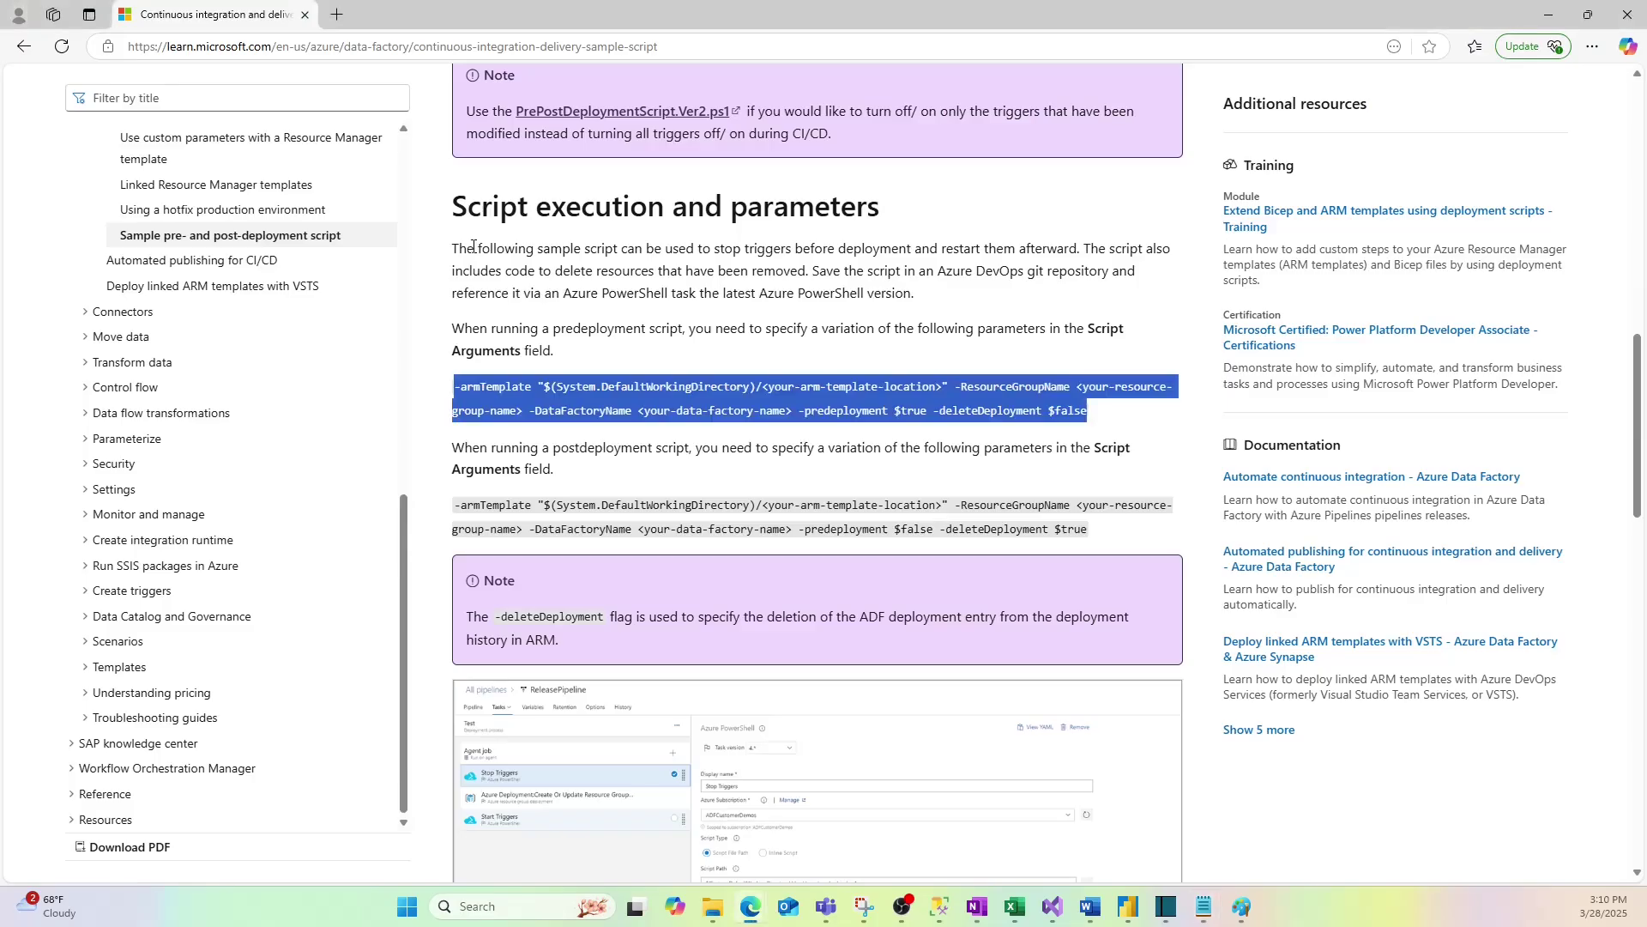
pyautogui.moveTo(1113, 534); pyautogui.dragTo(454, 504)
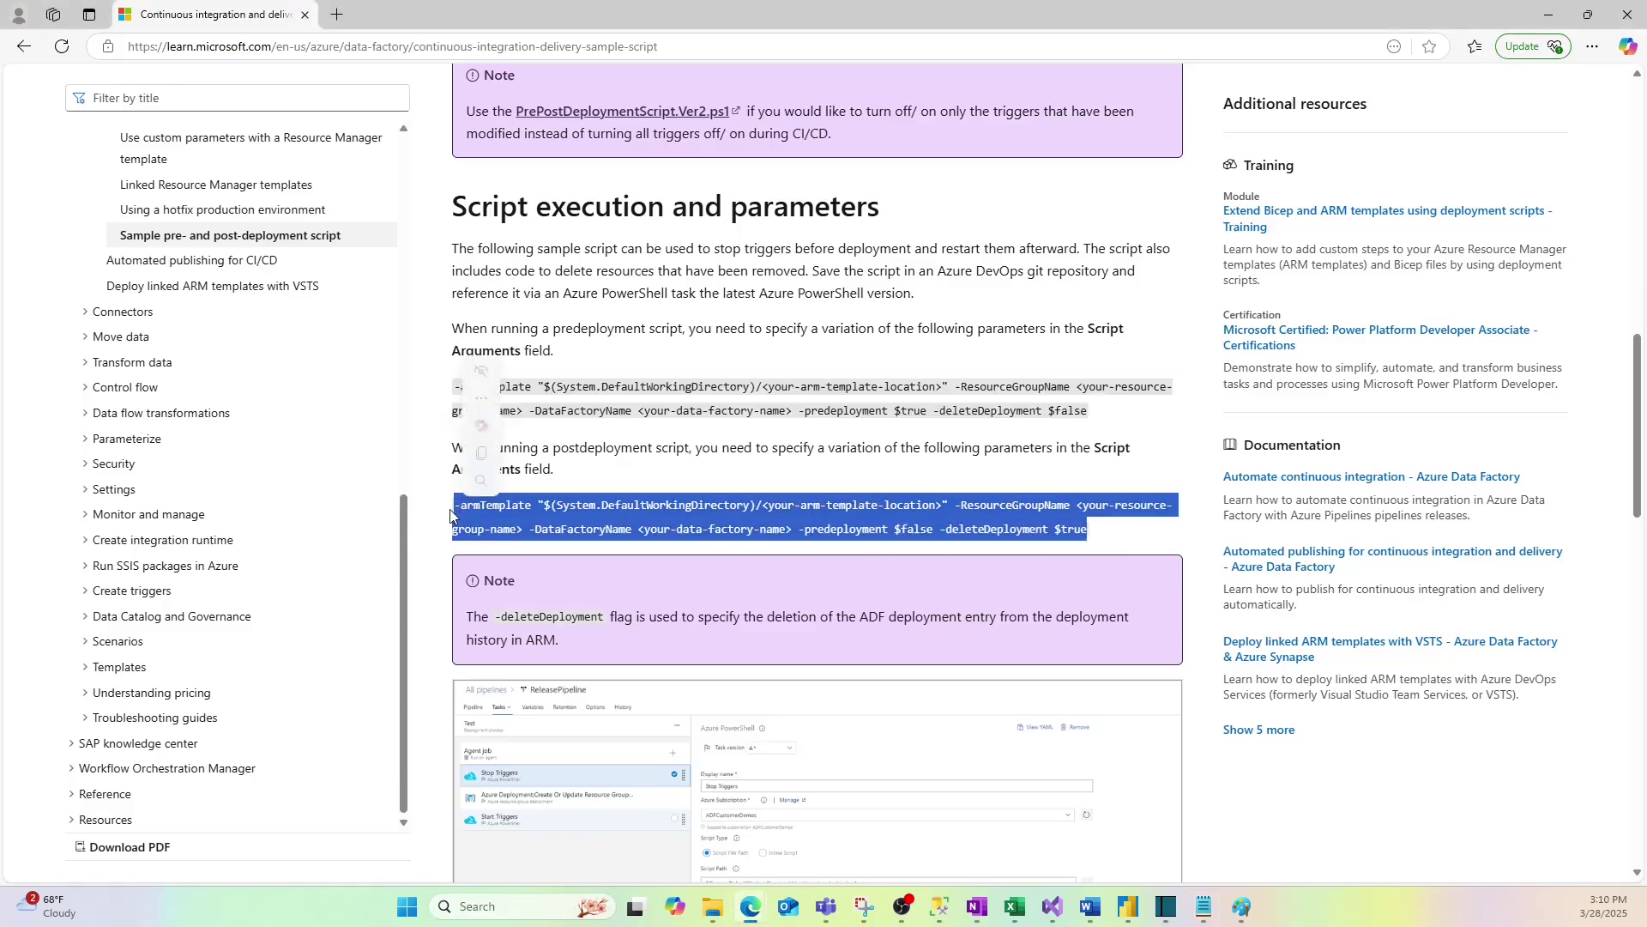
pyautogui.hotkey('ctrl', 'c')
pyautogui.hotkey('alt', 'Tab')
pyautogui.hotkey('ctrl', 'v')
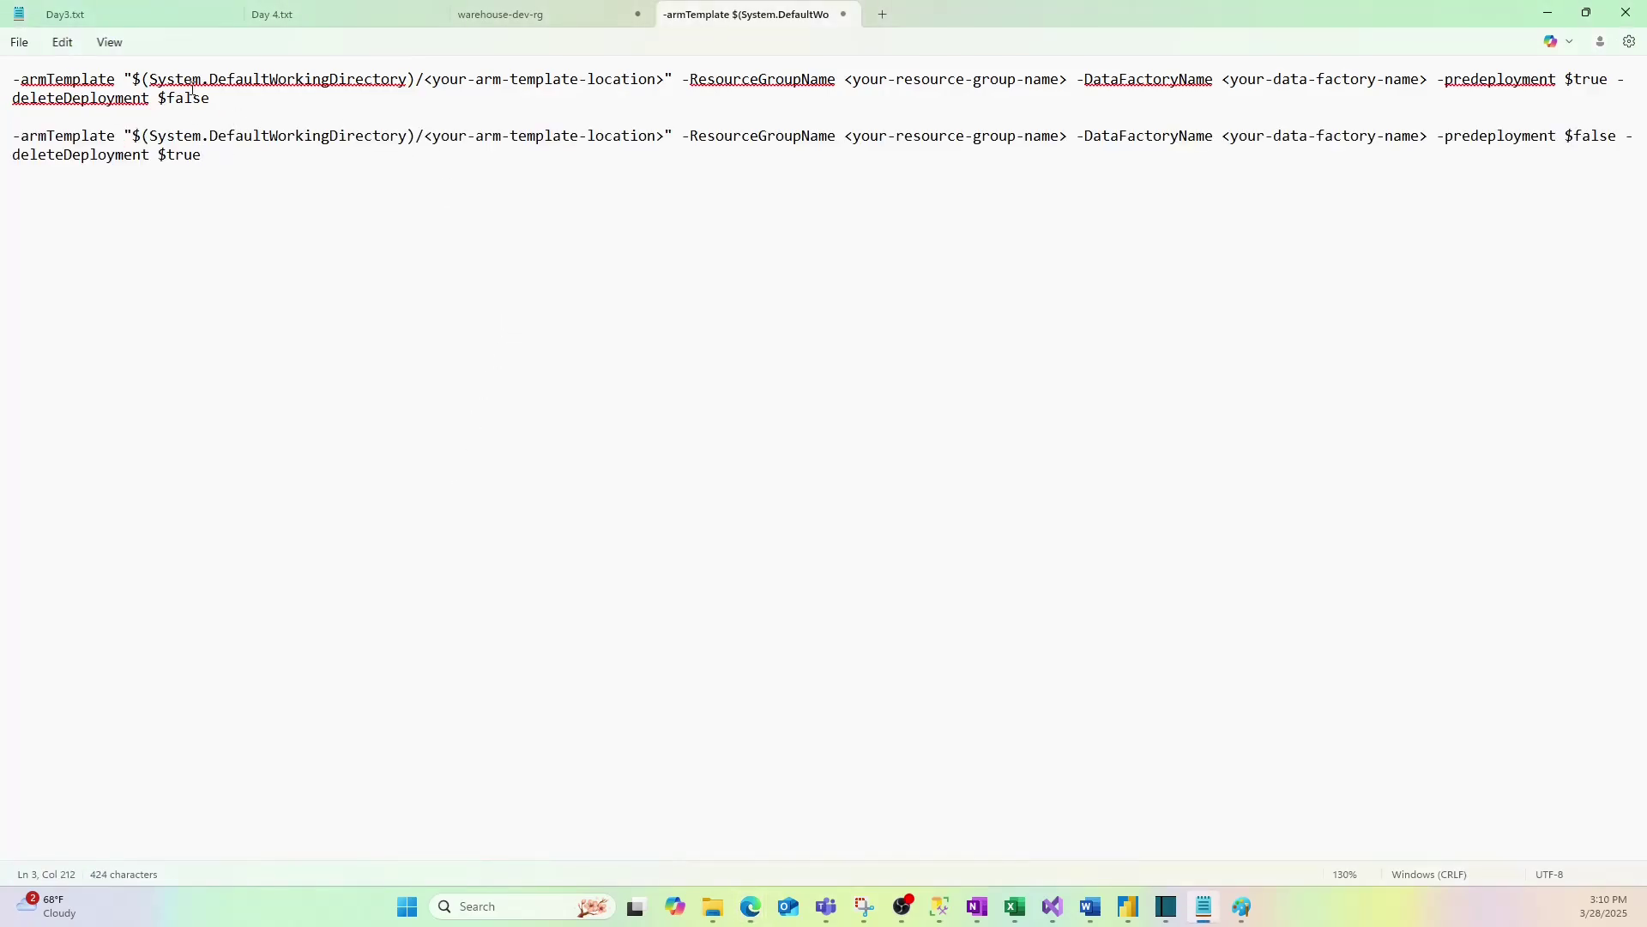
# Step: Examine the ARM template location, resource group and data factory placeholders in the predeployment arguments, and open the warehouse-dev-rg notes
pyautogui.moveTo(23, 79); pyautogui.dragTo(417, 80)
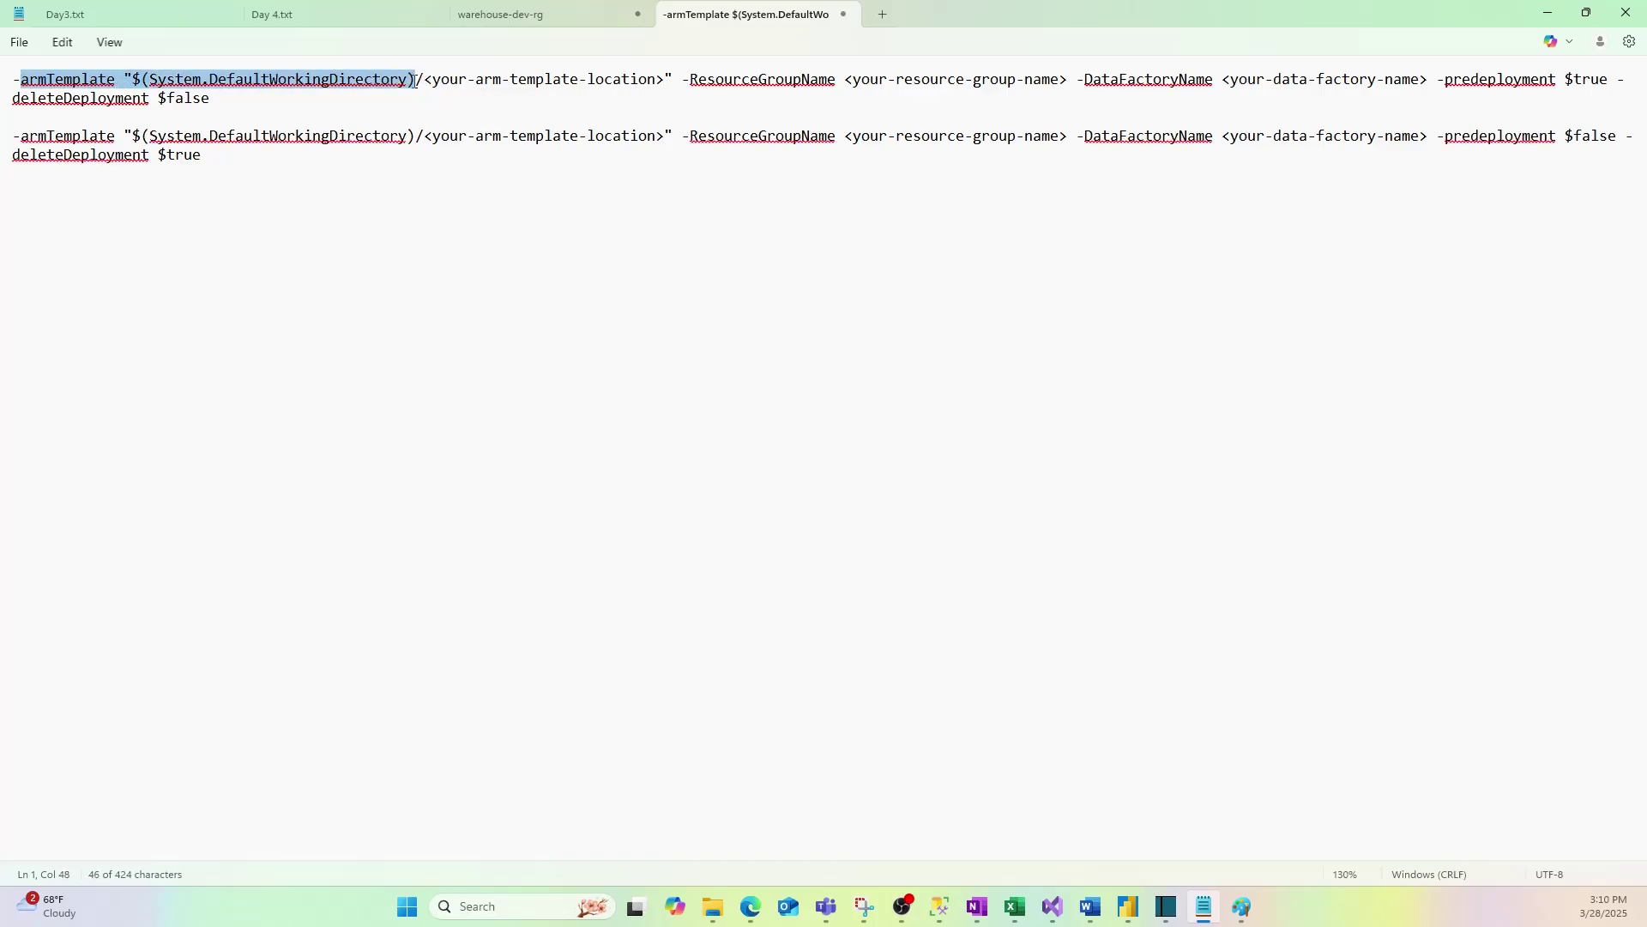
pyautogui.doubleClick(519, 80)
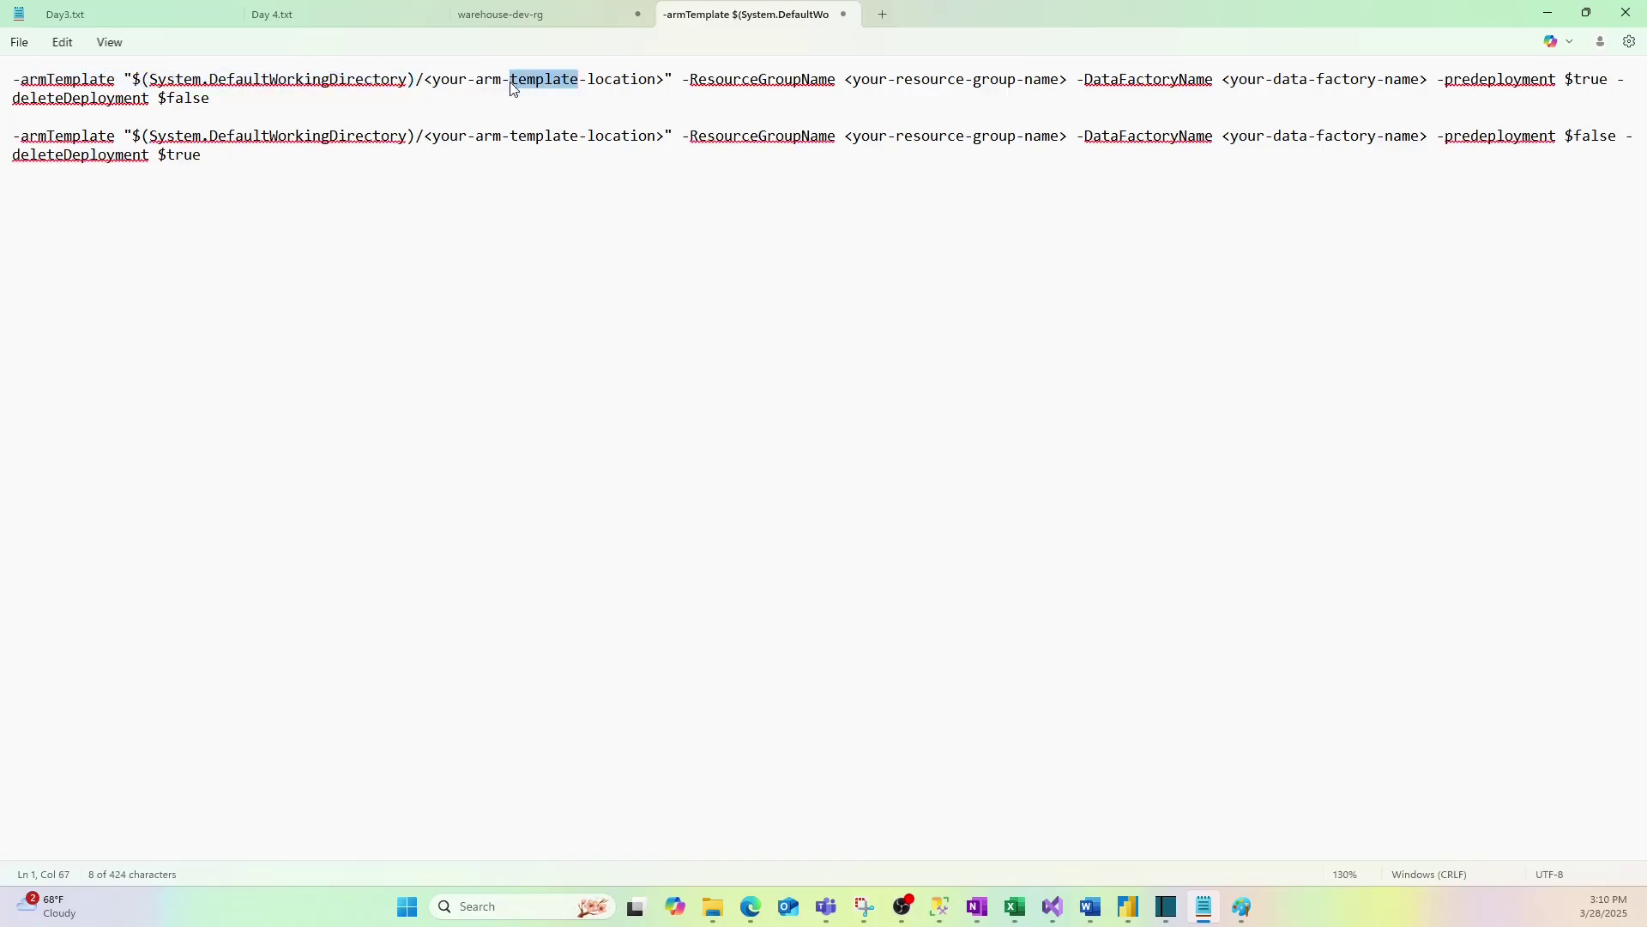
pyautogui.click(510, 79)
pyautogui.moveTo(434, 79); pyautogui.dragTo(655, 80)
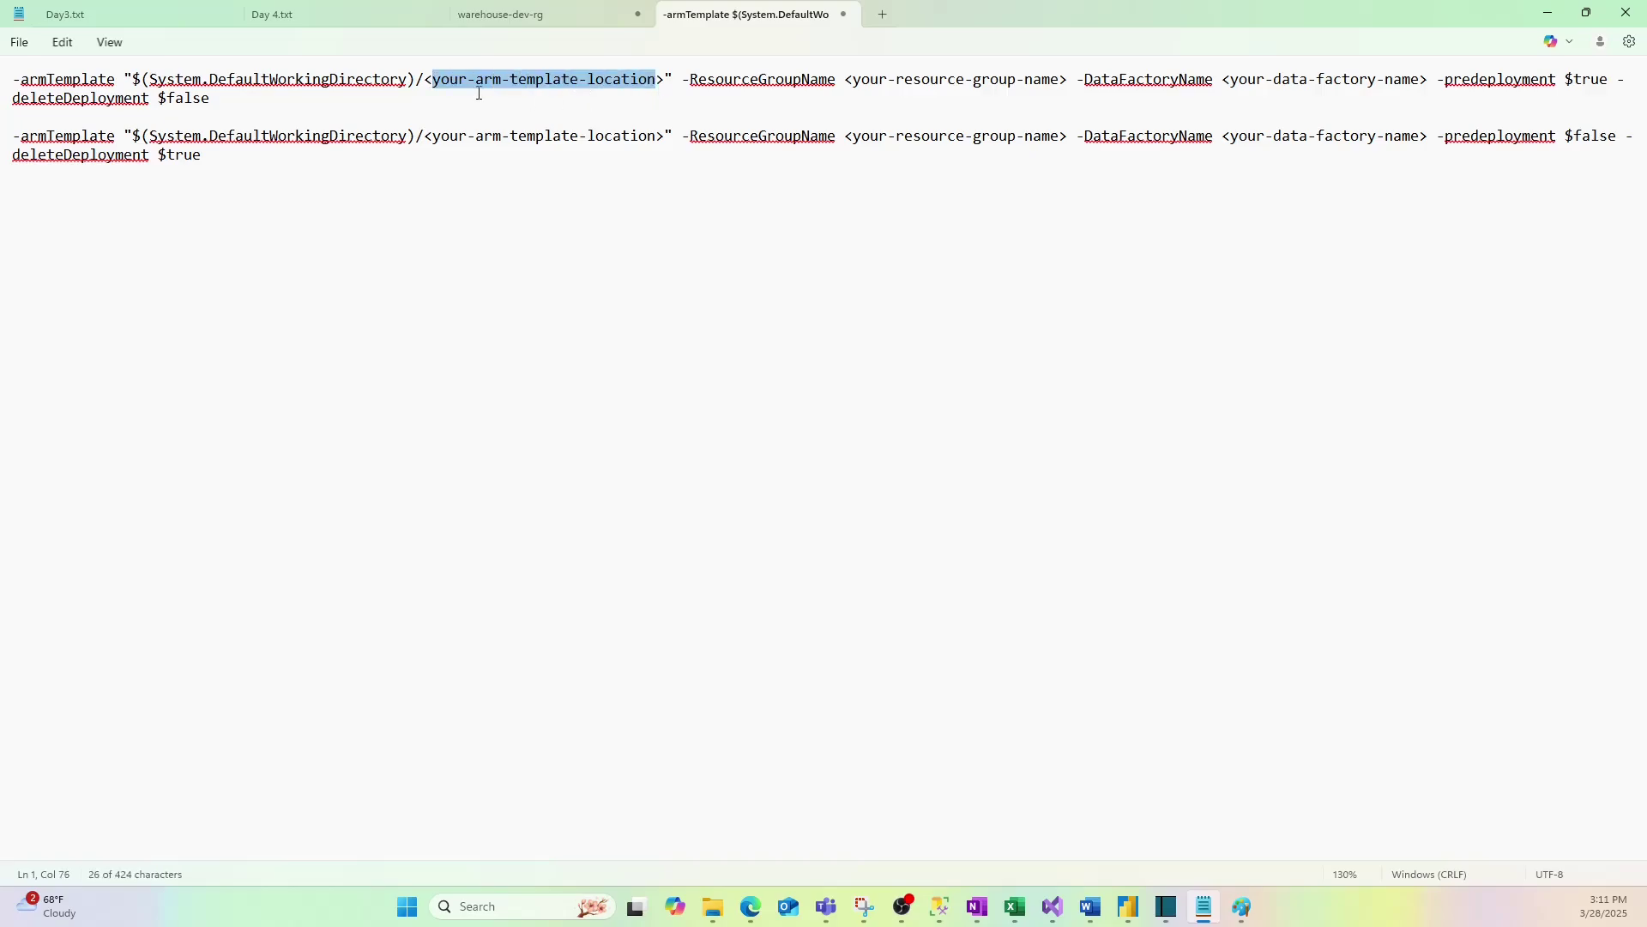
pyautogui.doubleClick(764, 80)
pyautogui.moveTo(854, 79); pyautogui.dragTo(1062, 78)
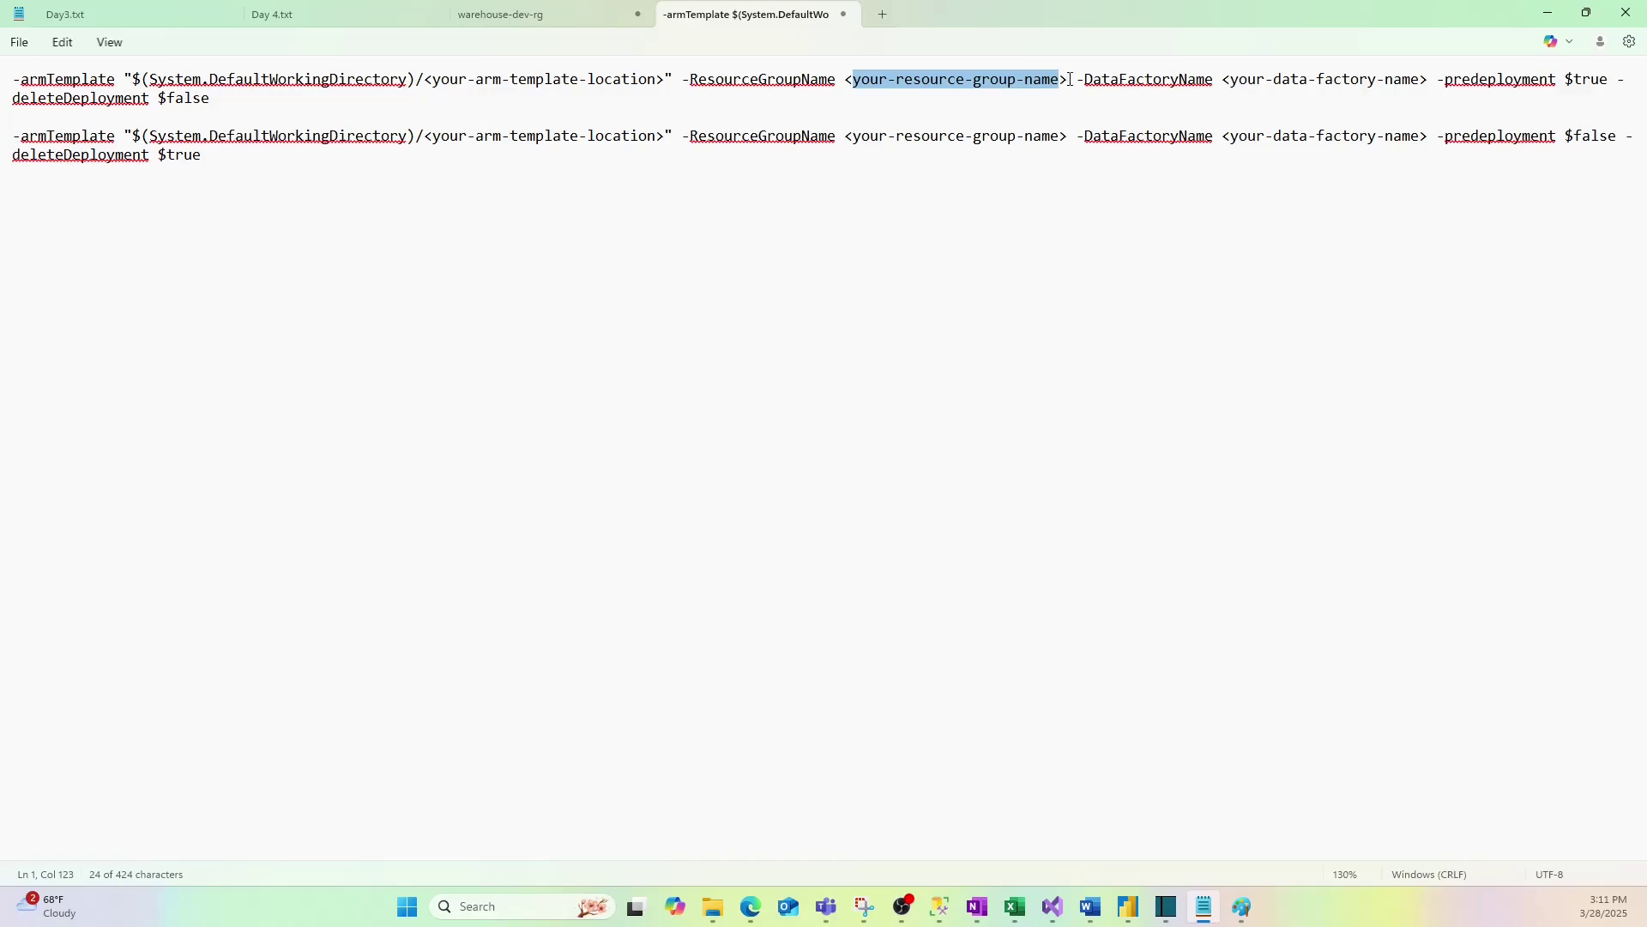
pyautogui.doubleClick(1148, 80)
pyautogui.moveTo(1223, 80); pyautogui.dragTo(1431, 79)
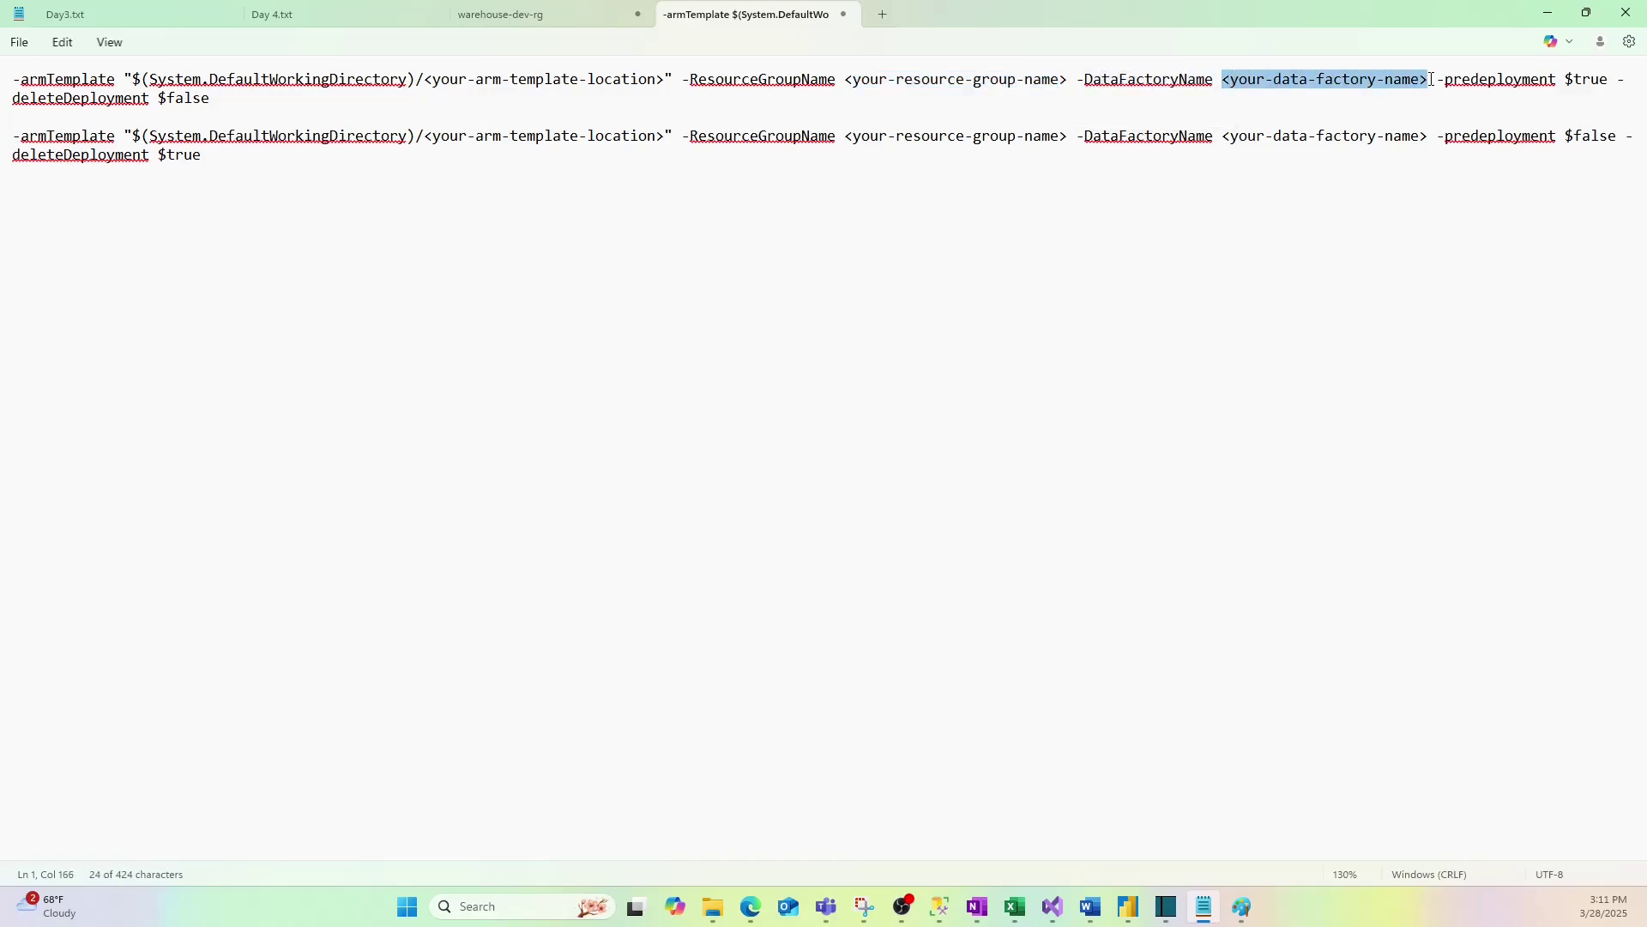
pyautogui.click(575, 13)
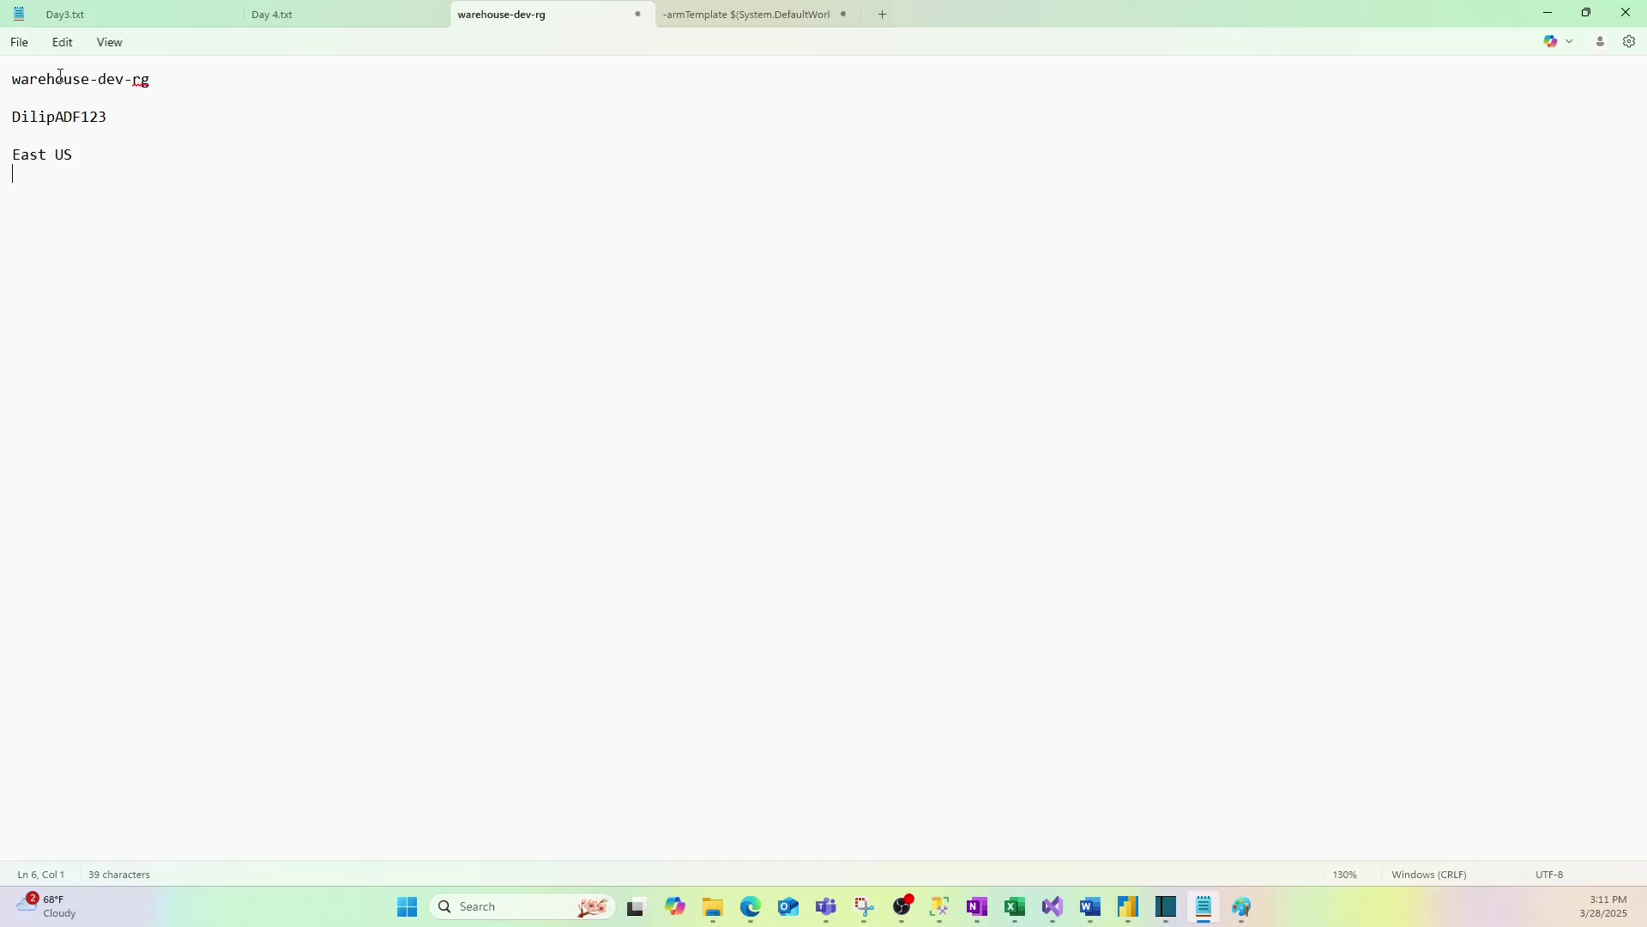
# Step: Review the warehouse-dev-rg notes, then examine the template location, resource group and data factory placeholders in the predeployment arguments
pyautogui.hotkey('ctrl', 'a')
pyautogui.click(118, 136)
pyautogui.hotkey('ctrl', 'a')
pyautogui.click(124, 137)
pyautogui.click(746, 14)
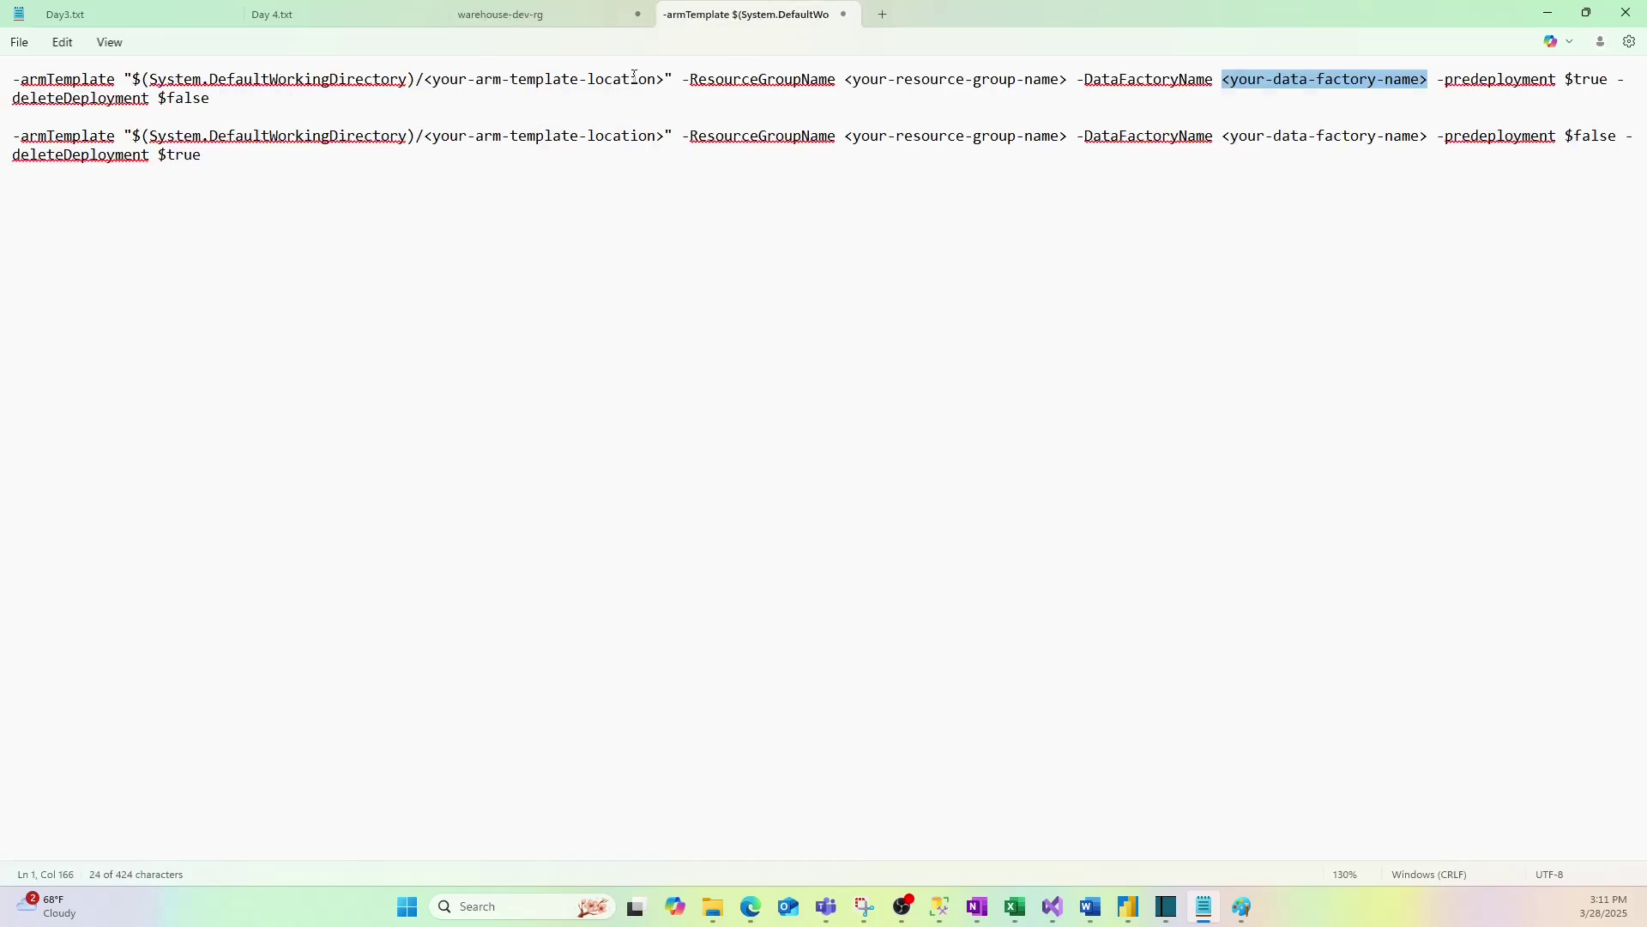
pyautogui.moveTo(477, 78); pyautogui.dragTo(631, 81)
pyautogui.moveTo(896, 81); pyautogui.dragTo(1010, 86)
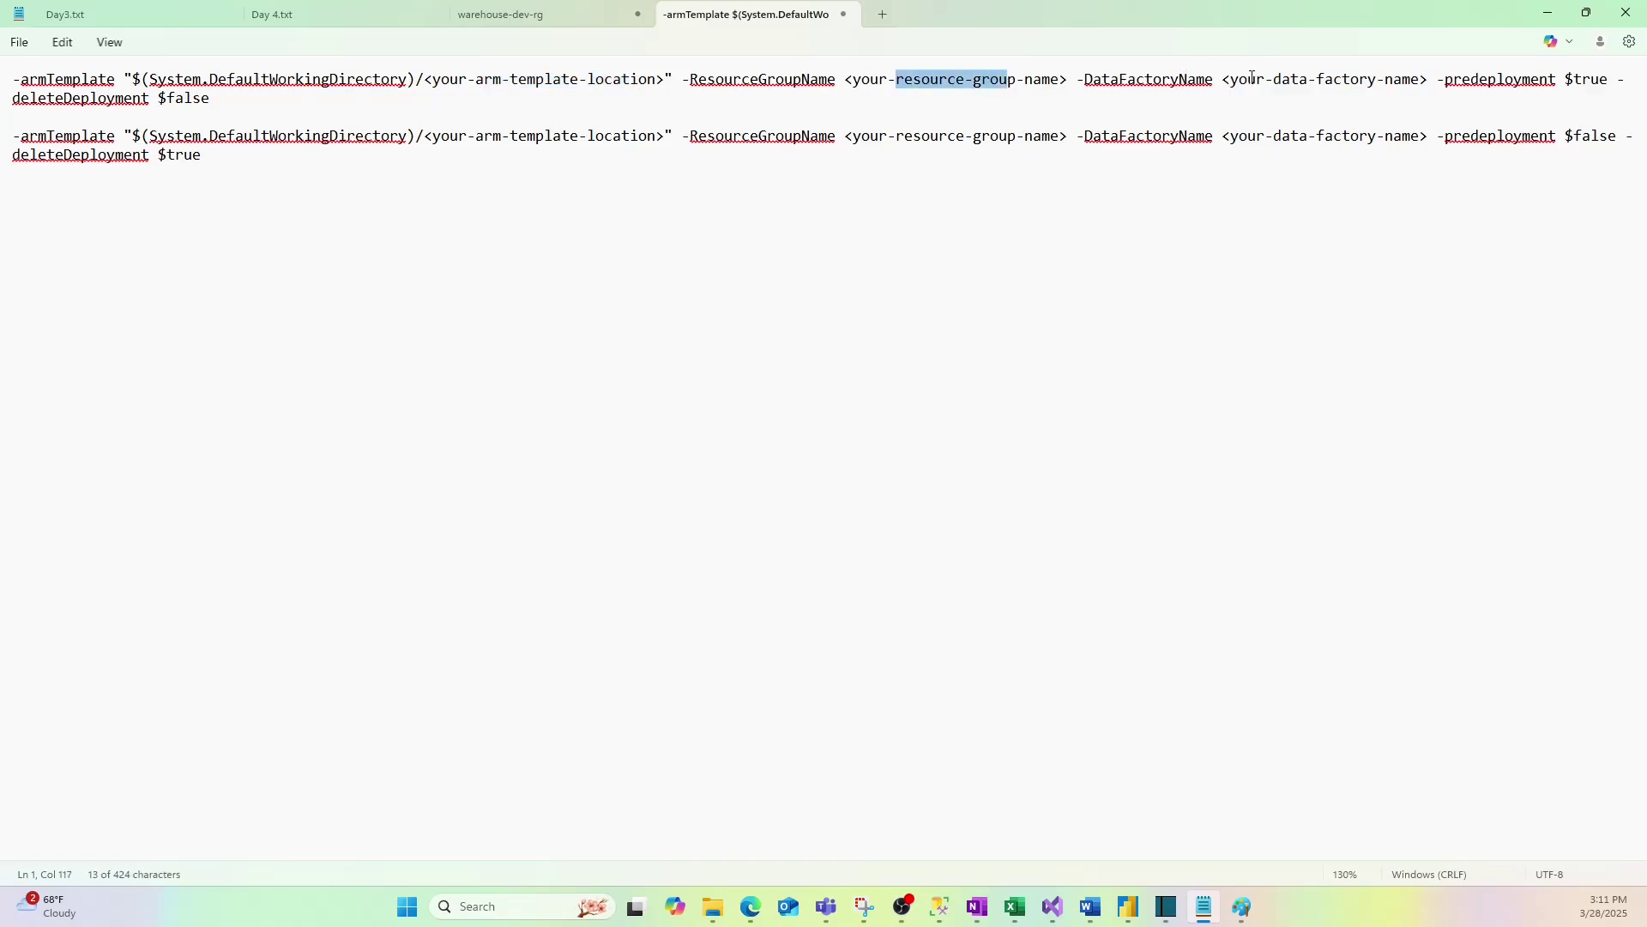
pyautogui.moveTo(1251, 79); pyautogui.dragTo(1380, 83)
pyautogui.click(1072, 121)
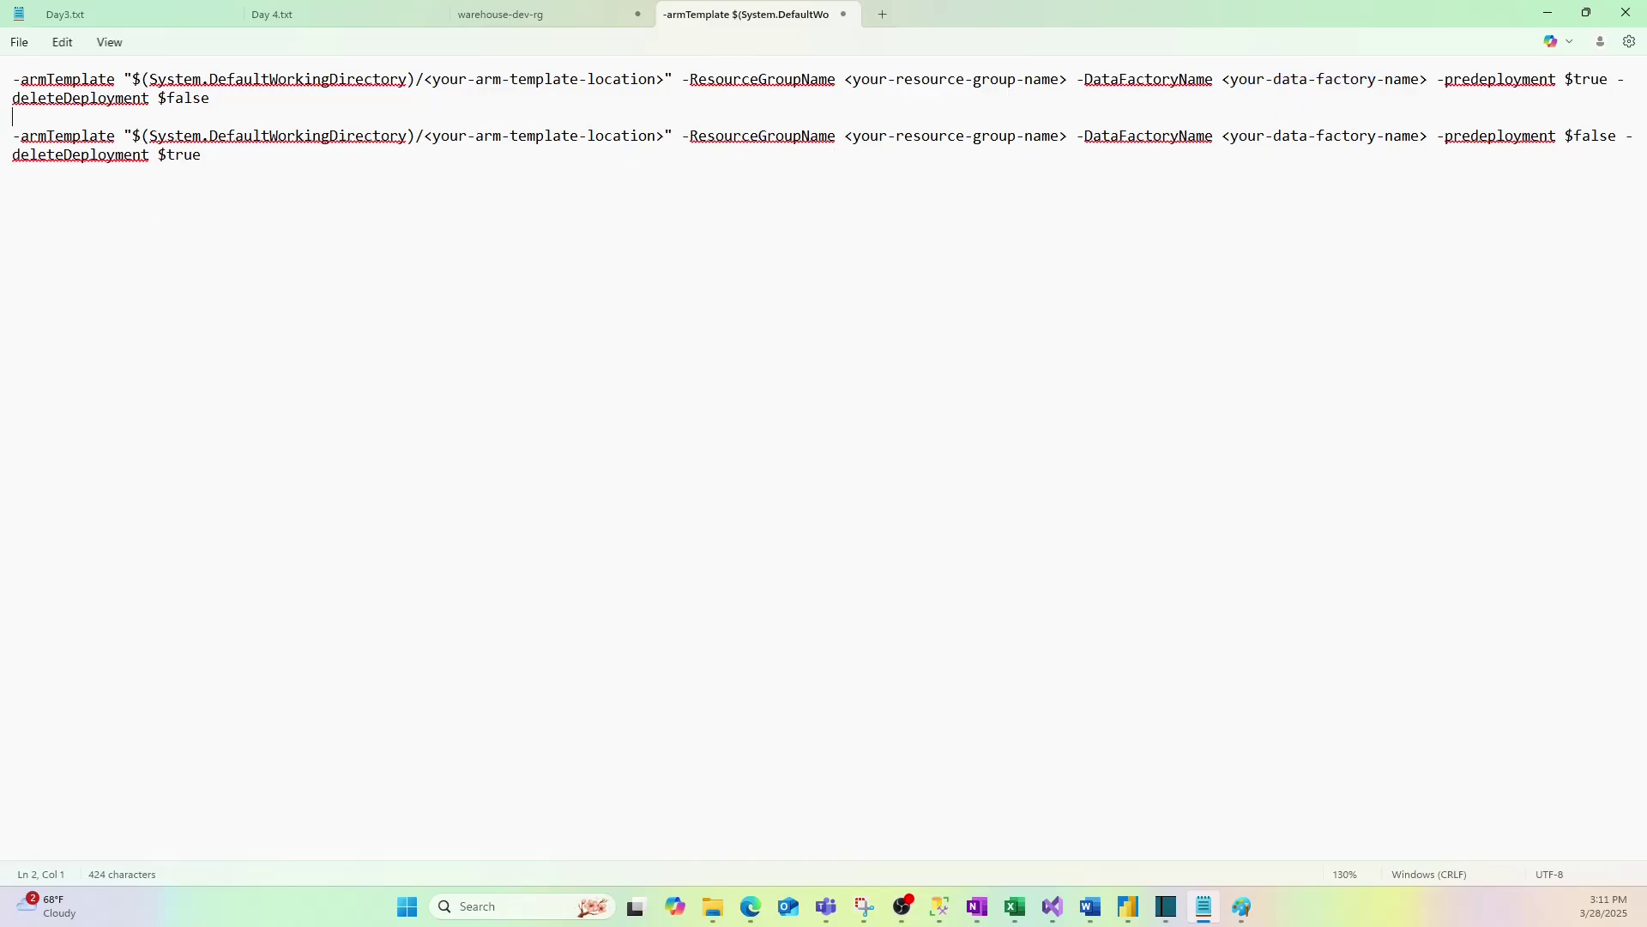
# Step: Consult the Microsoft Learn article, then prepare to save the script arguments document in Downloads under the name "Pre- and post-deployment.ps1"
pyautogui.hotkey('alt', 'Tab')
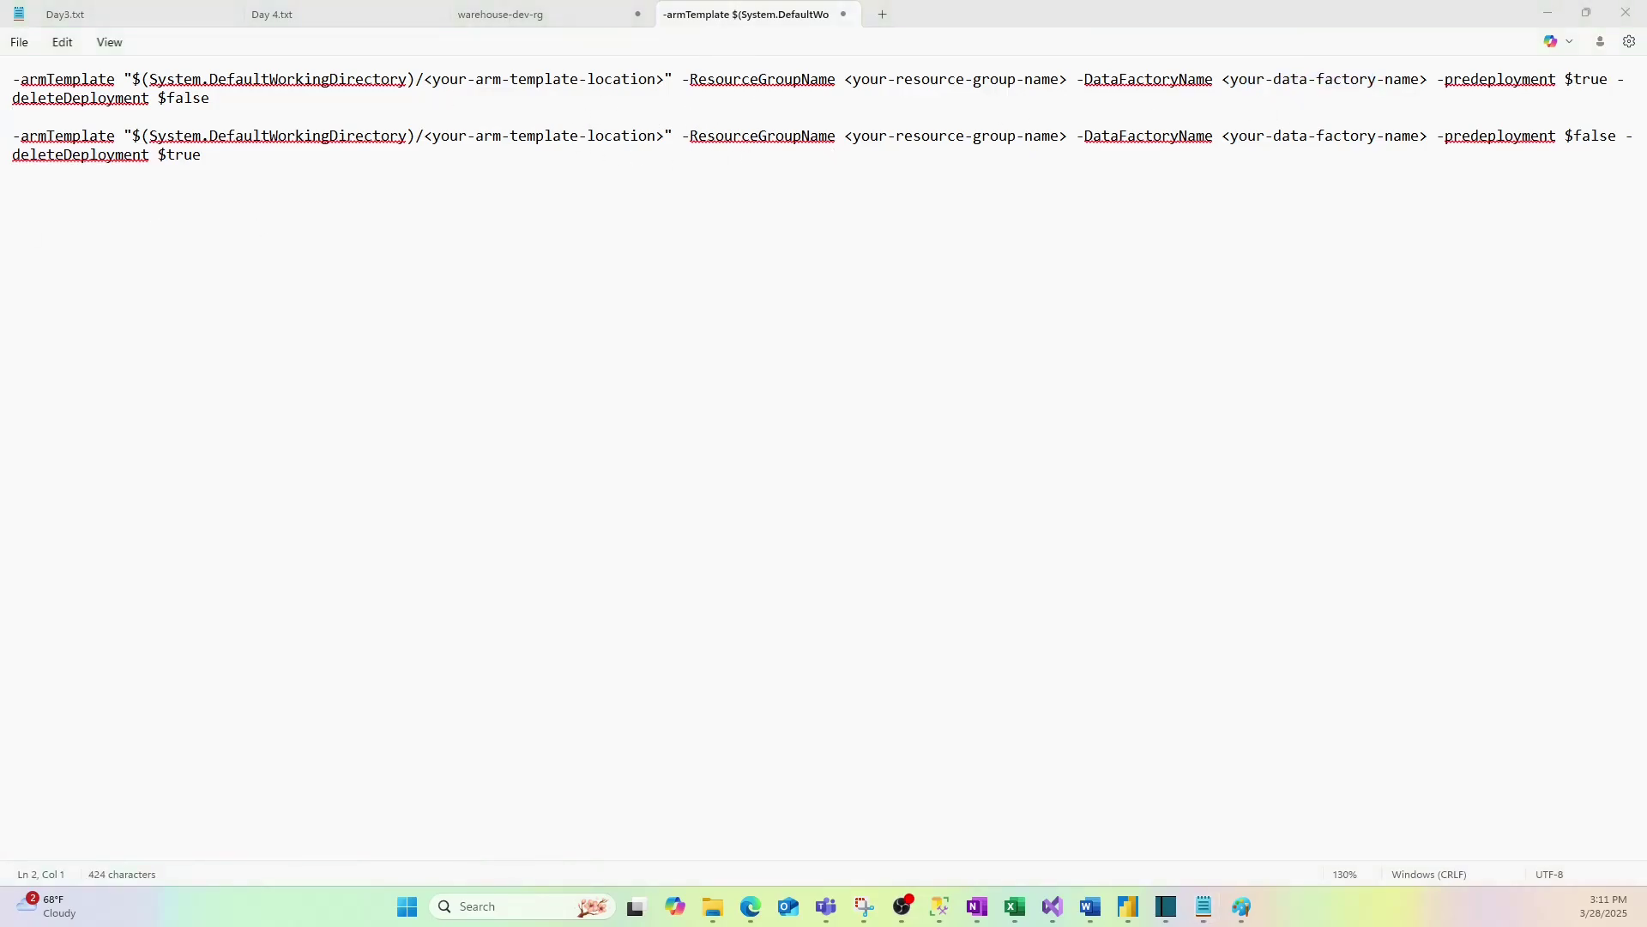
pyautogui.scroll(3, 511, 300)
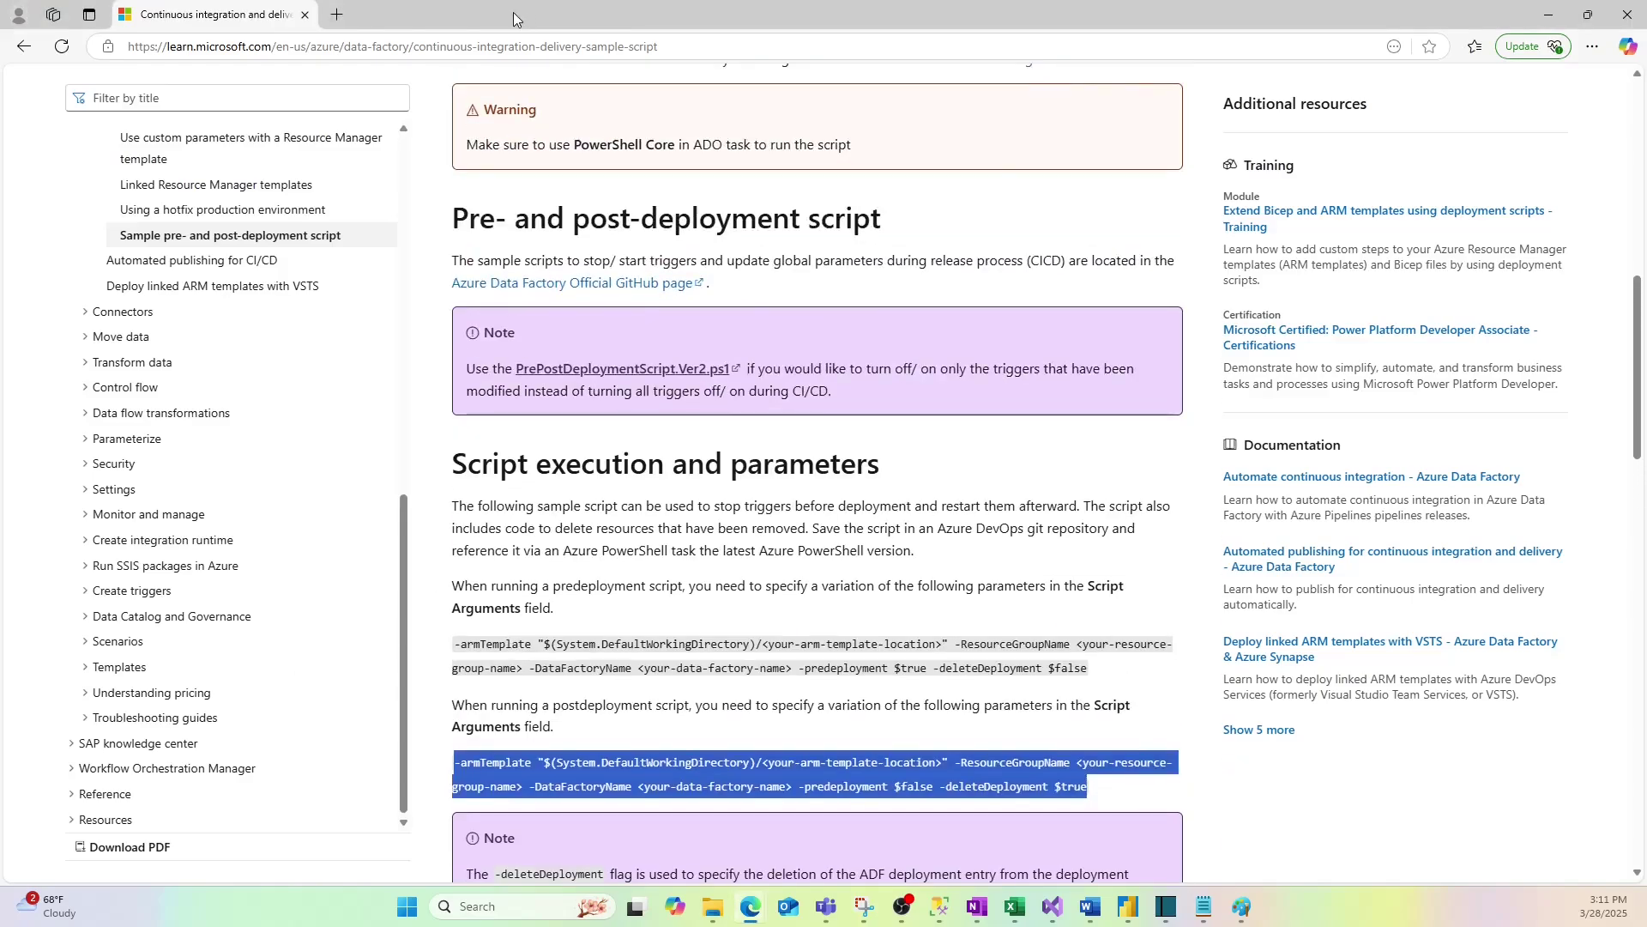
pyautogui.hotkey('alt', 'Tab')
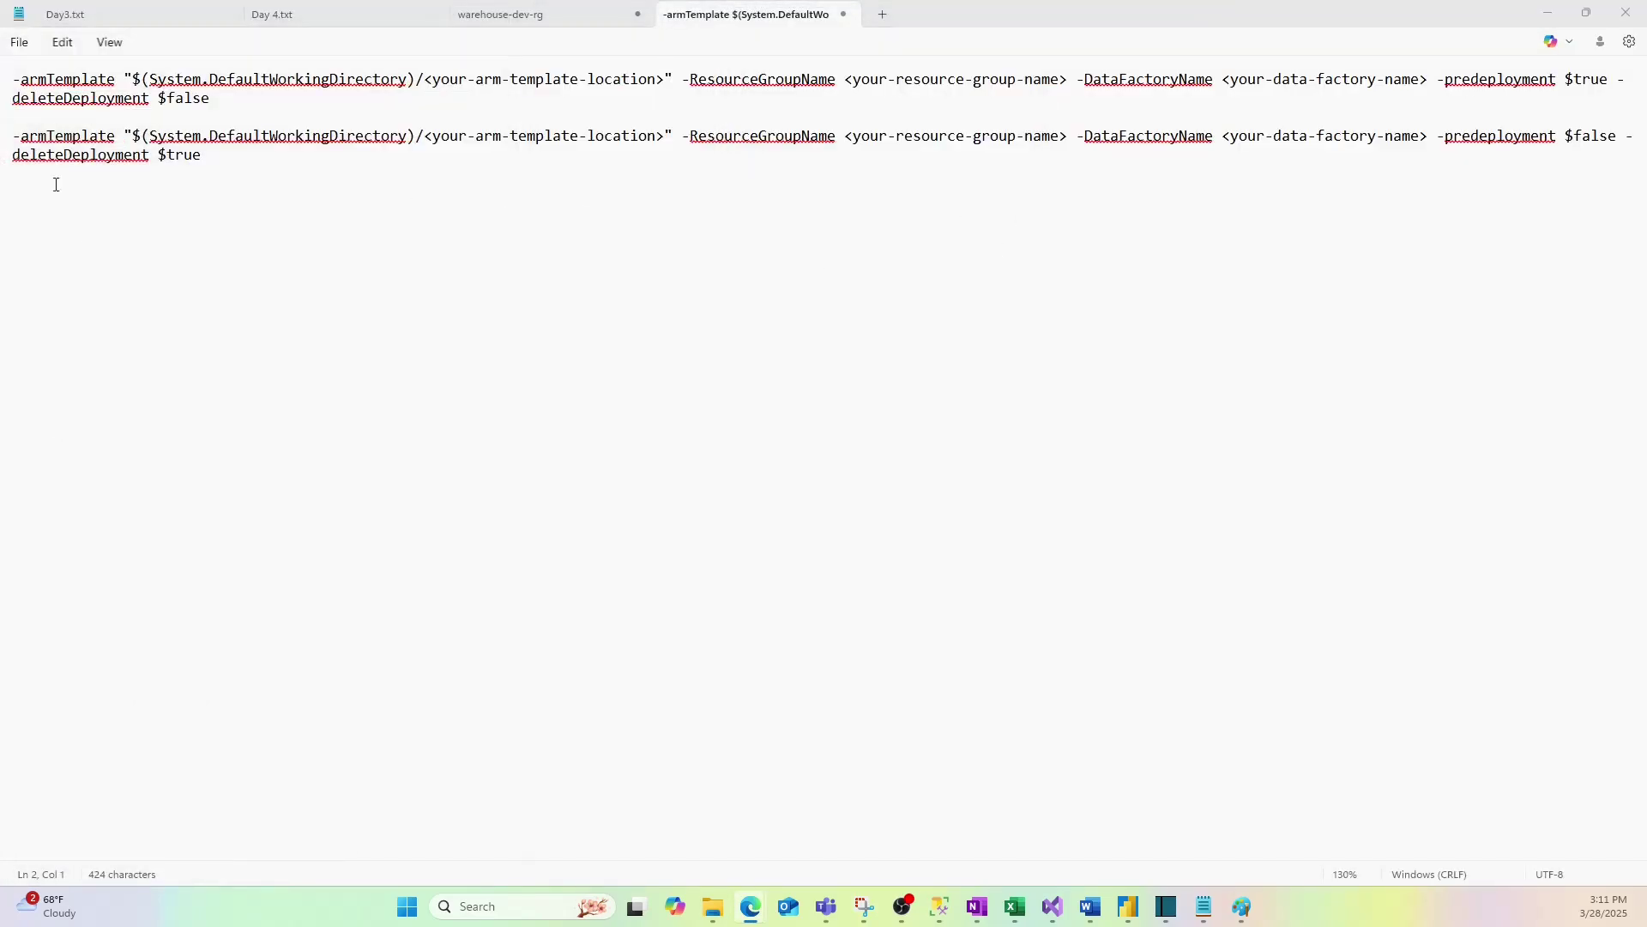
pyautogui.click(19, 43)
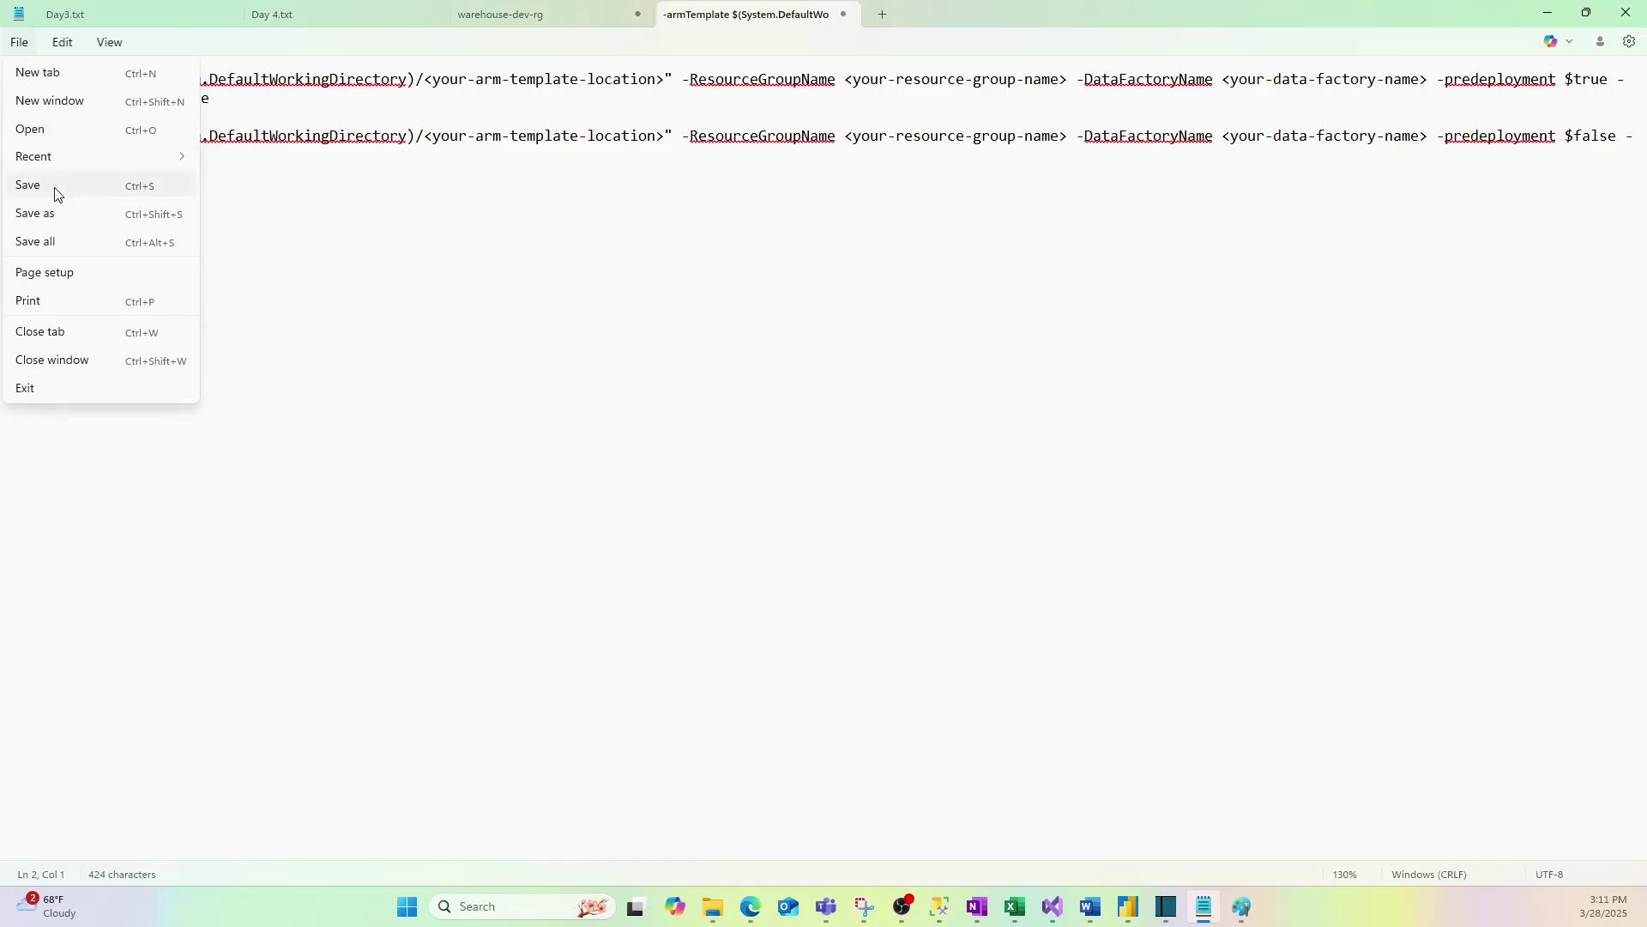
pyautogui.click(58, 213)
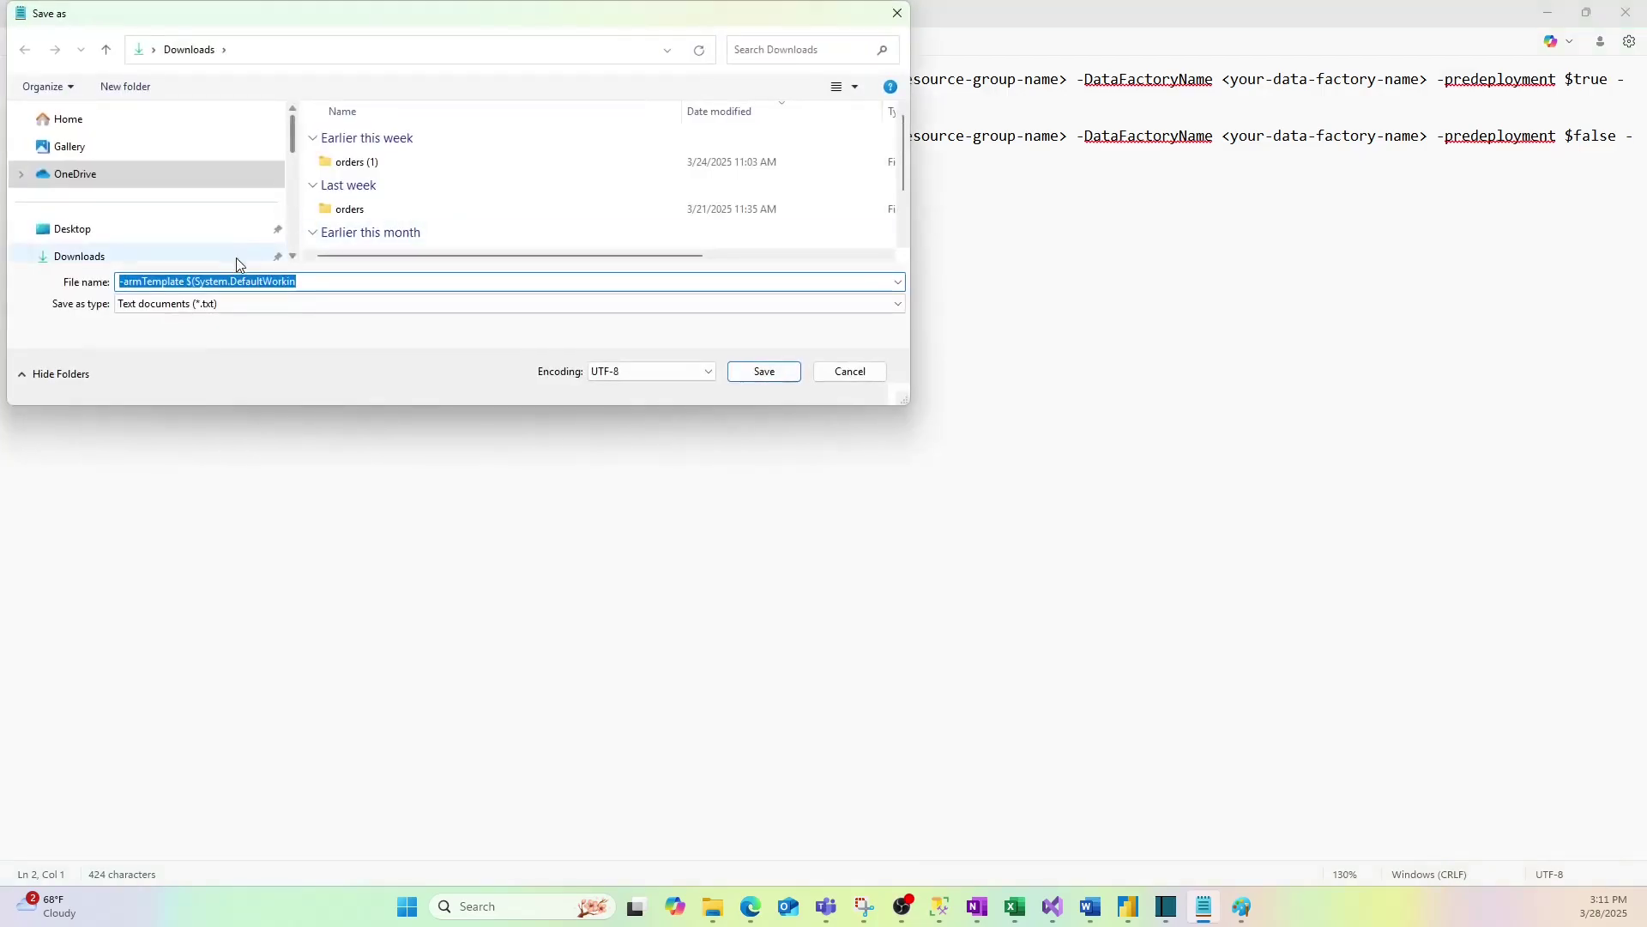
pyautogui.click(92, 255)
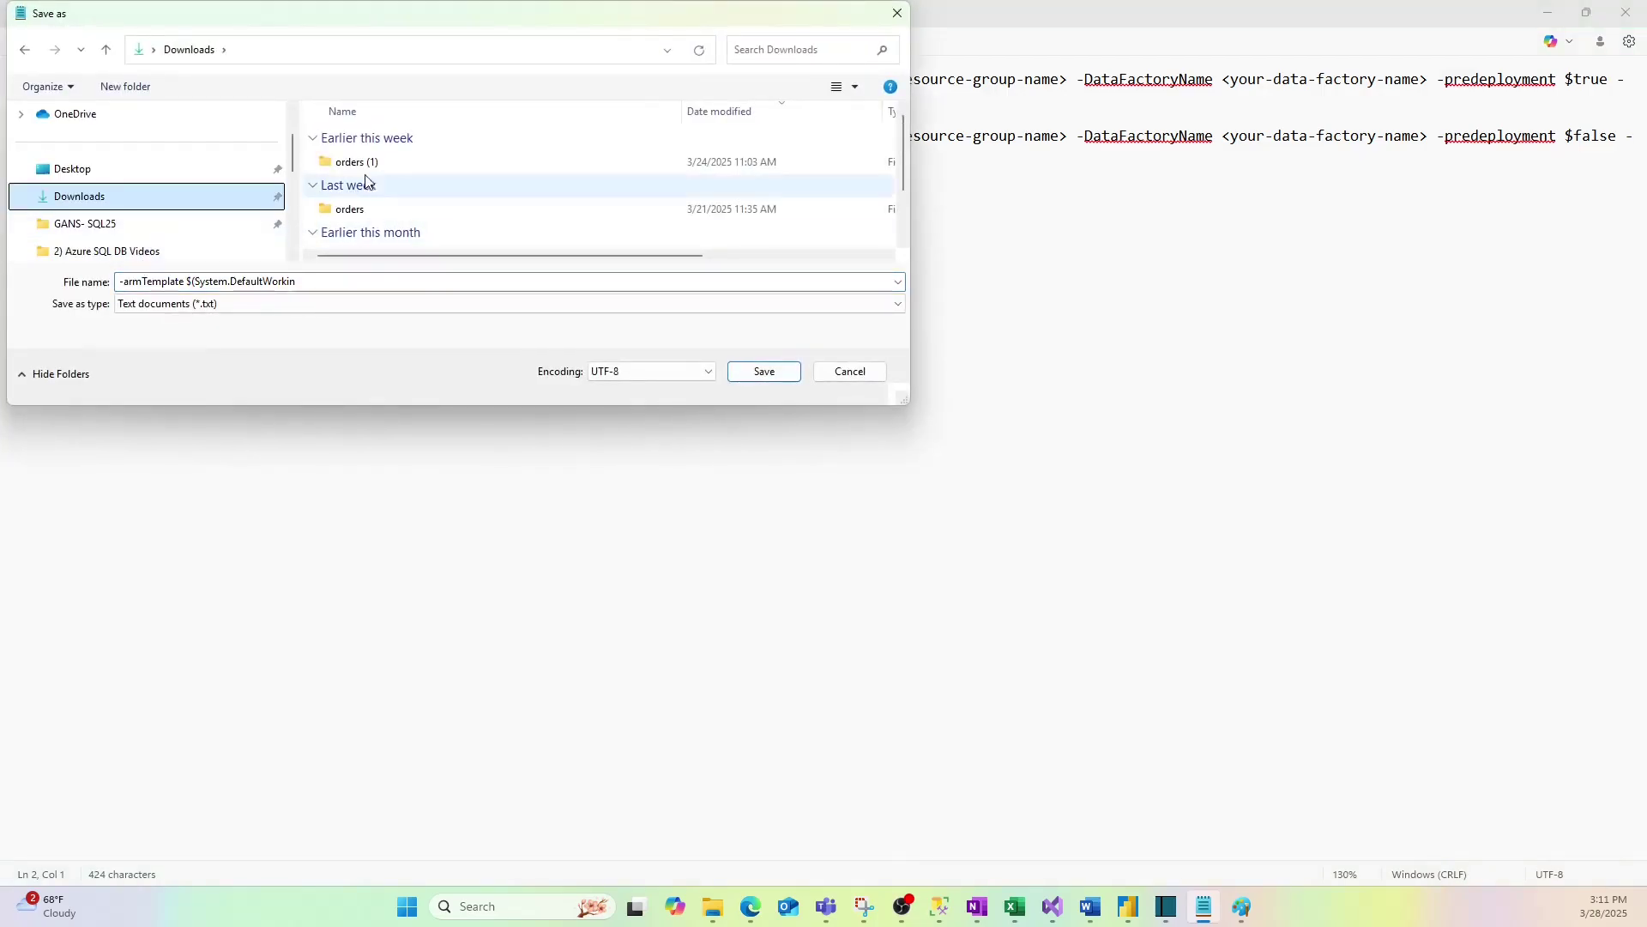
pyautogui.click(239, 280)
pyautogui.hotkey('ctrl', 'v')
pyautogui.write('.')
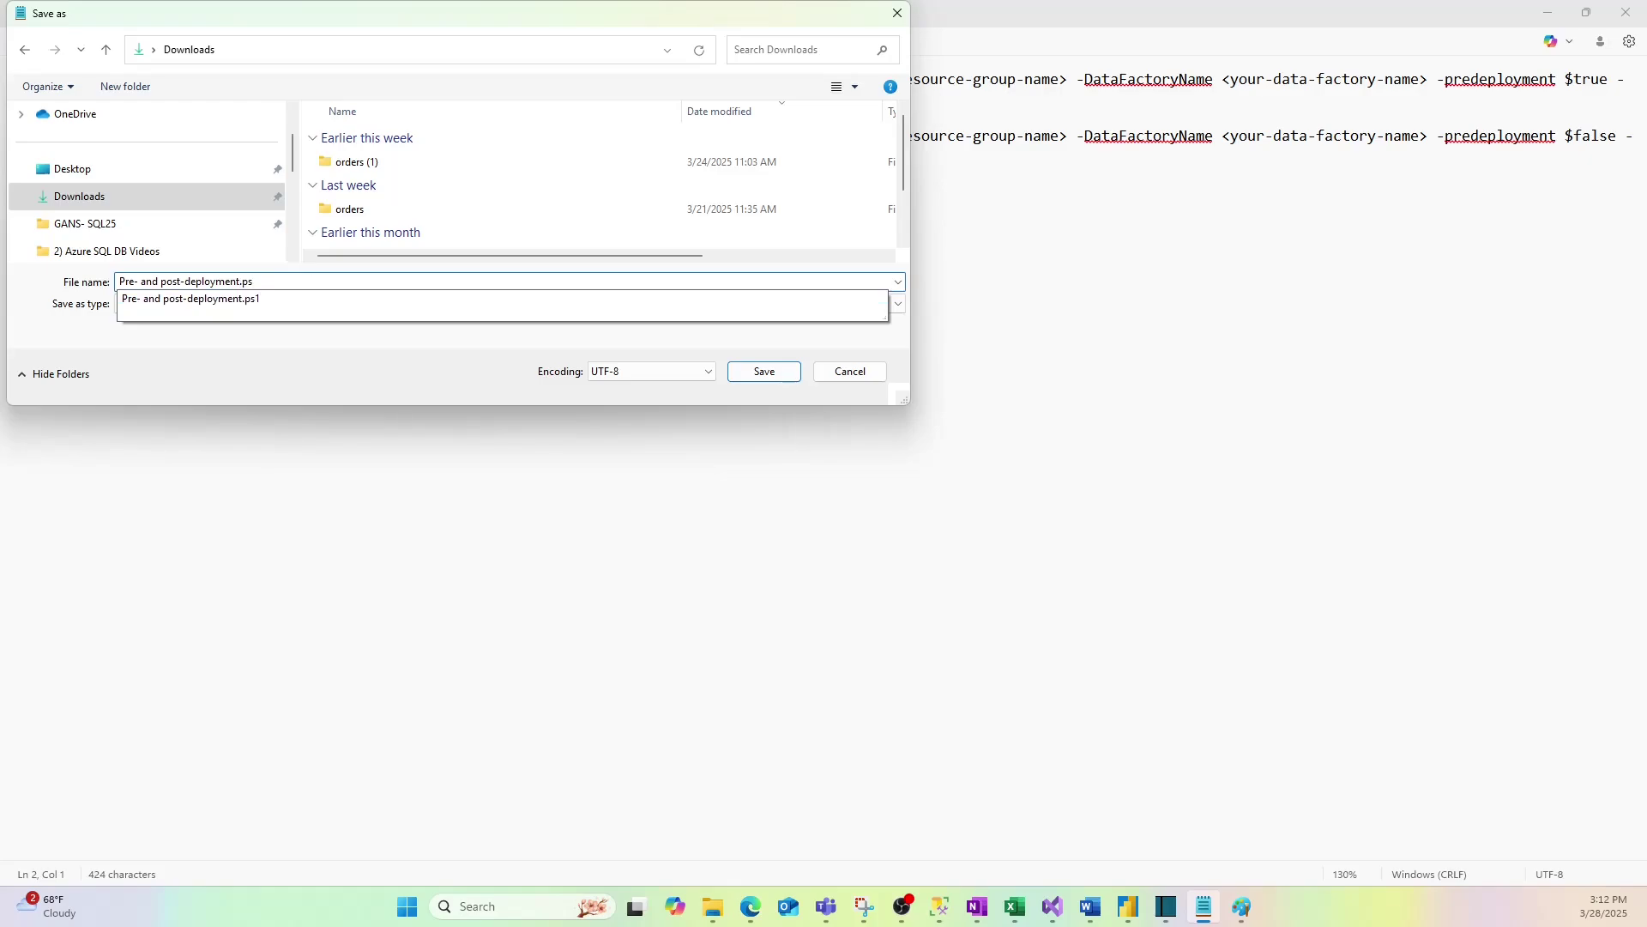
pyautogui.write('ps')
pyautogui.click(320, 302)
# Step: Save the script file with the All files type, replacing the existing copy, and close the document
pyautogui.click(287, 307)
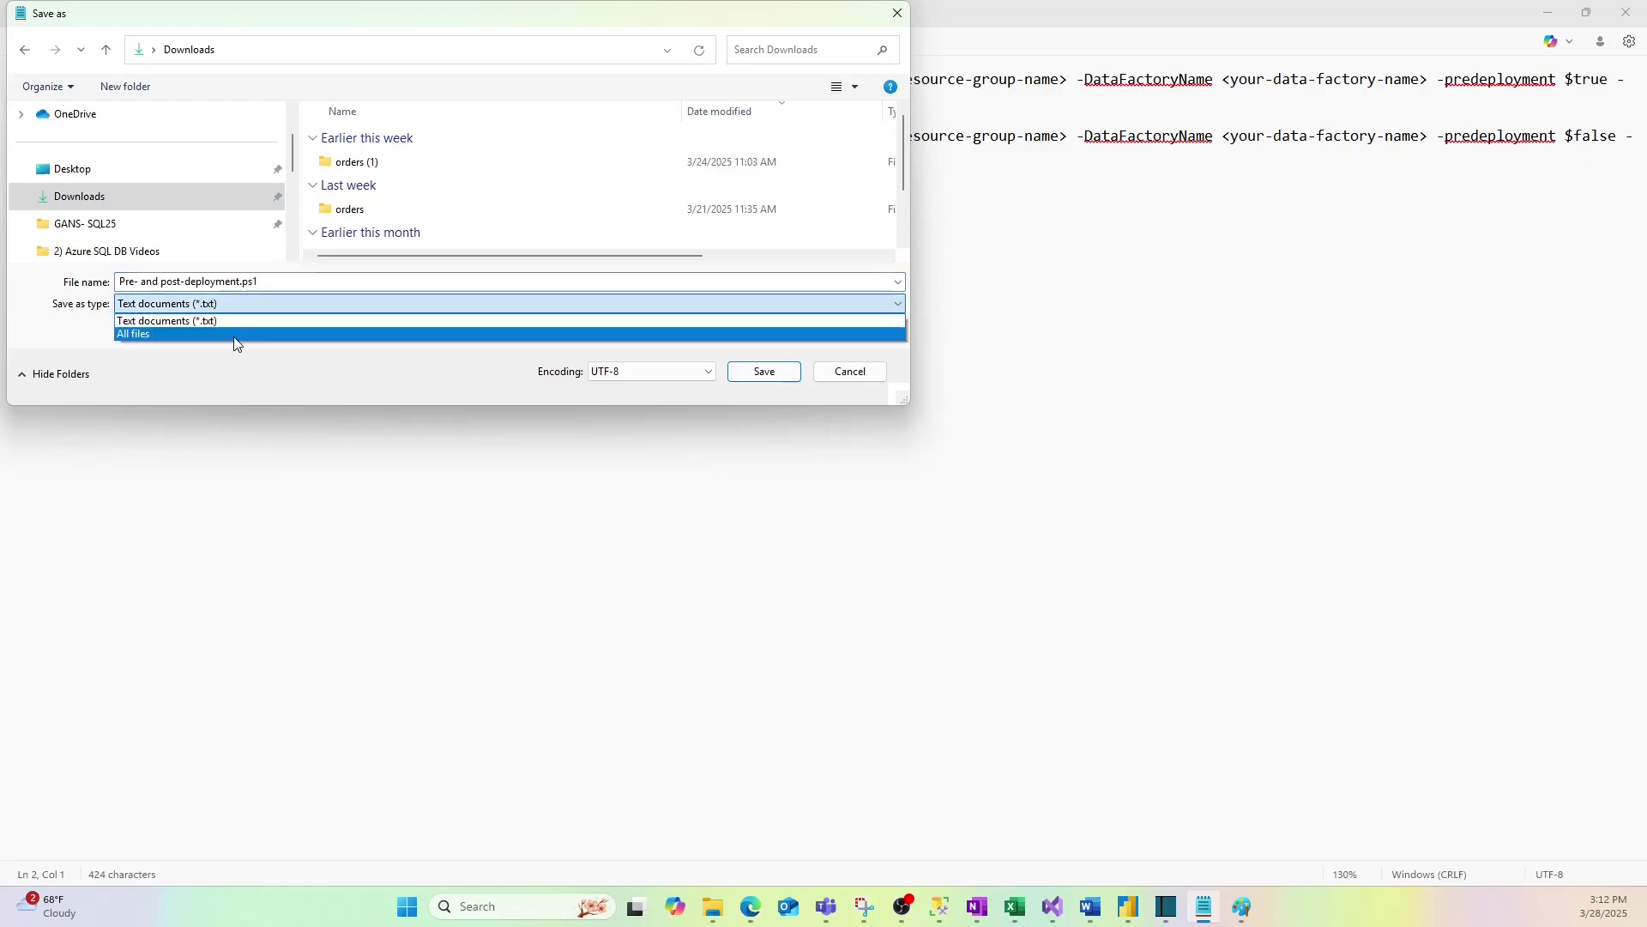
pyautogui.click(237, 334)
pyautogui.click(247, 281)
pyautogui.doubleClick(258, 281)
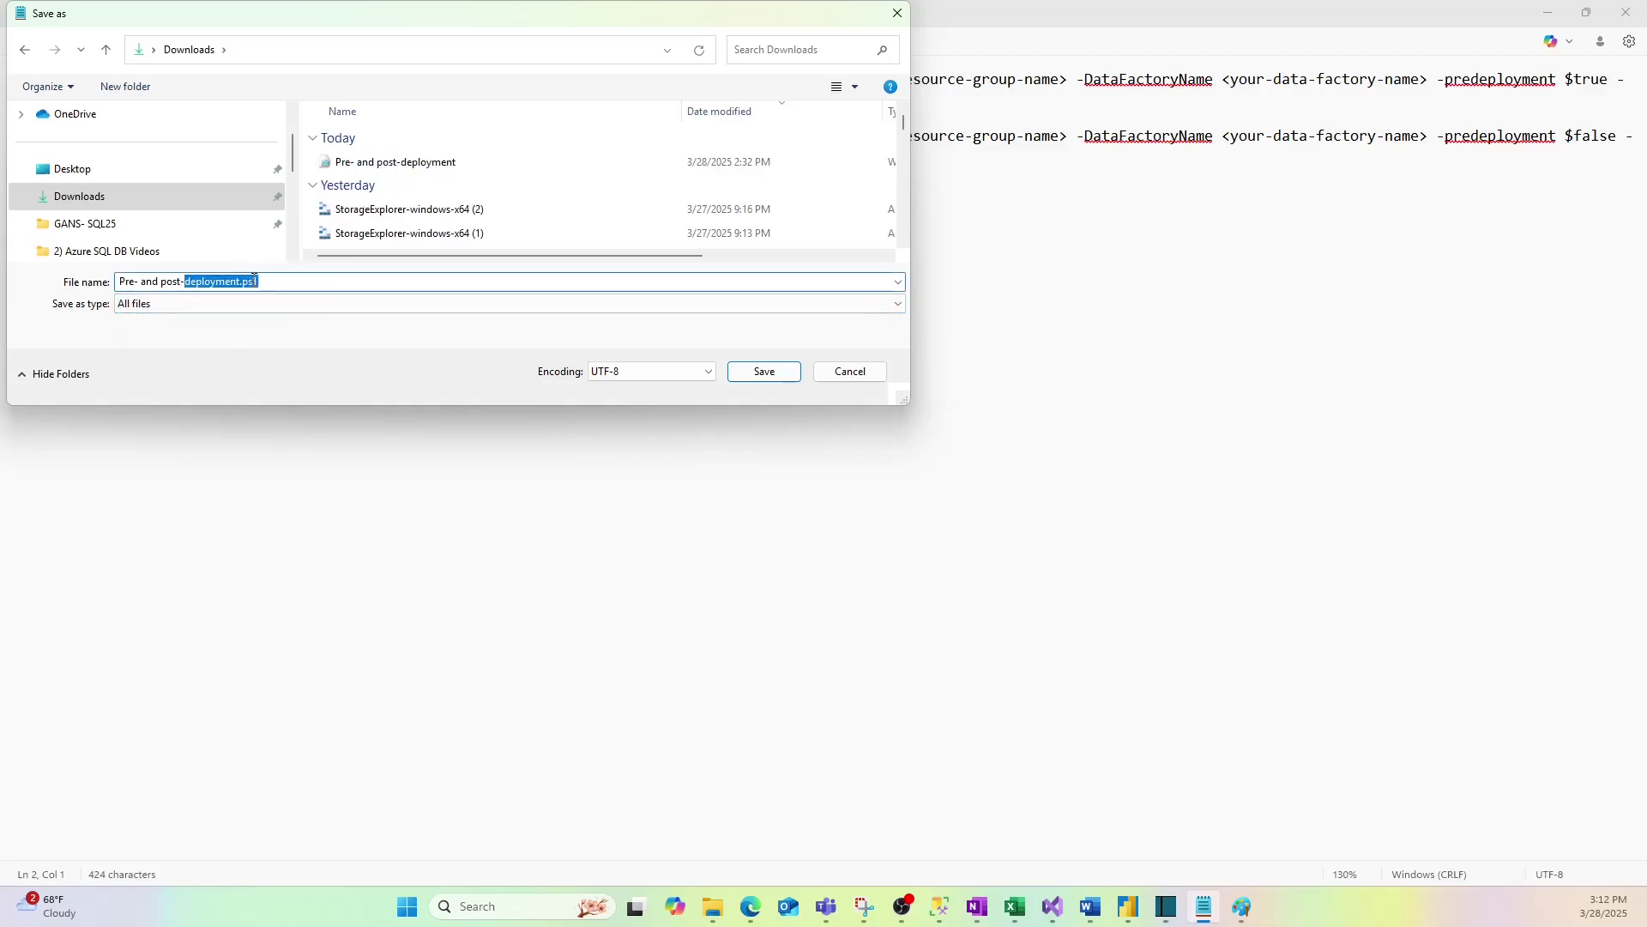
pyautogui.click(256, 281)
pyautogui.click(258, 280)
pyautogui.click(772, 378)
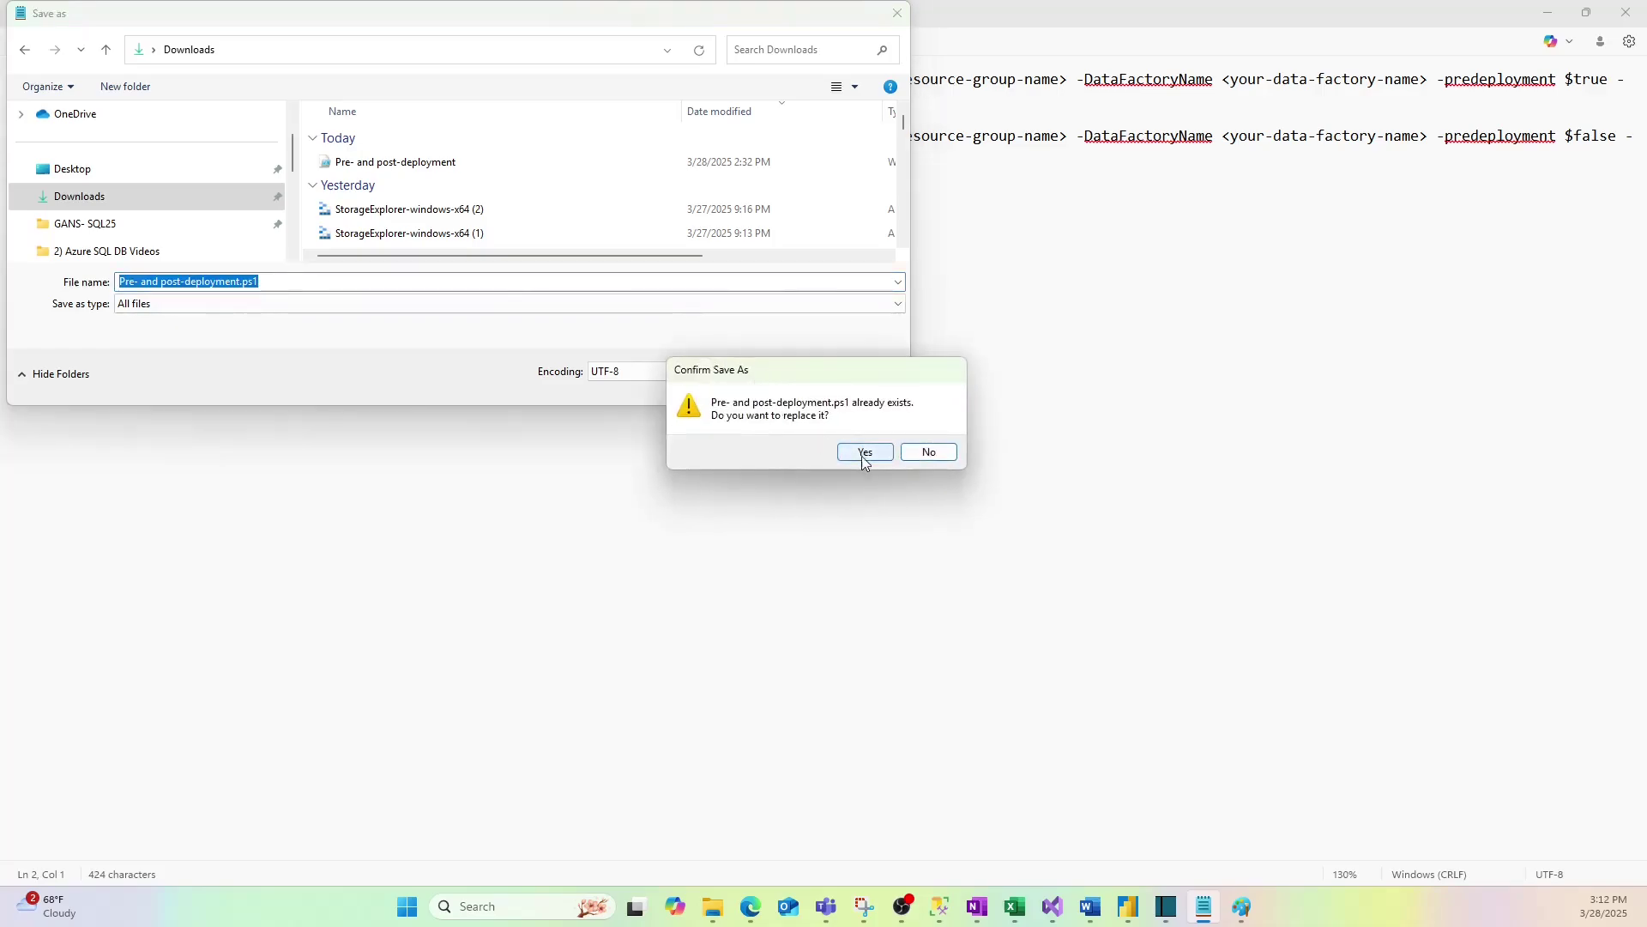
pyautogui.click(864, 455)
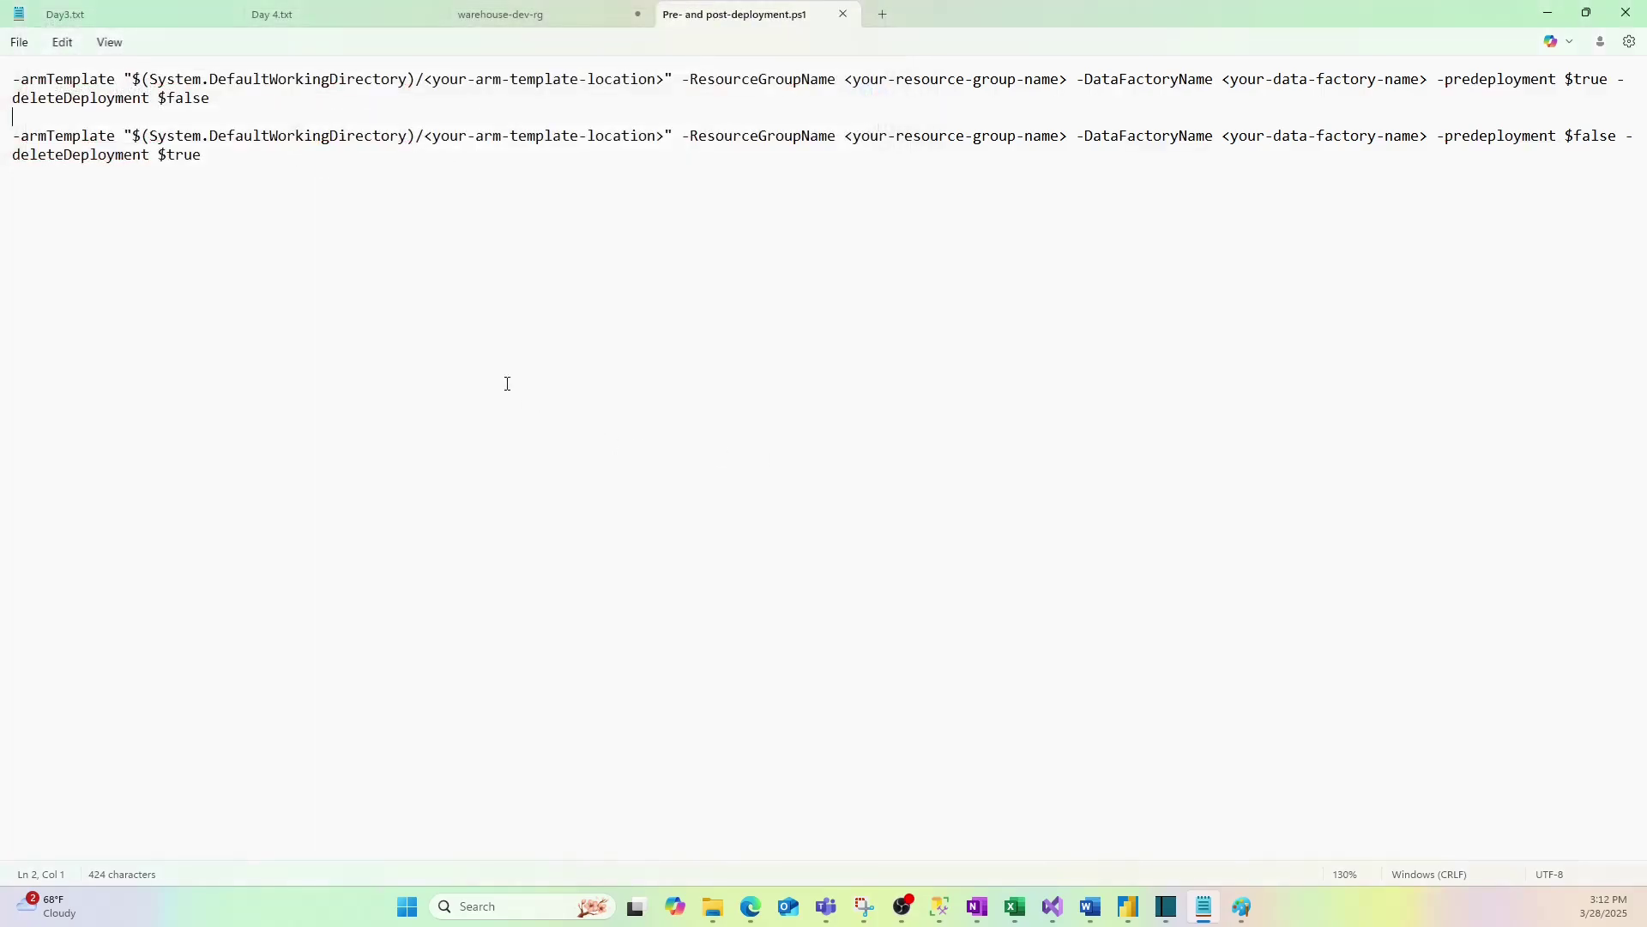
pyautogui.click(844, 14)
pyautogui.click(1548, 13)
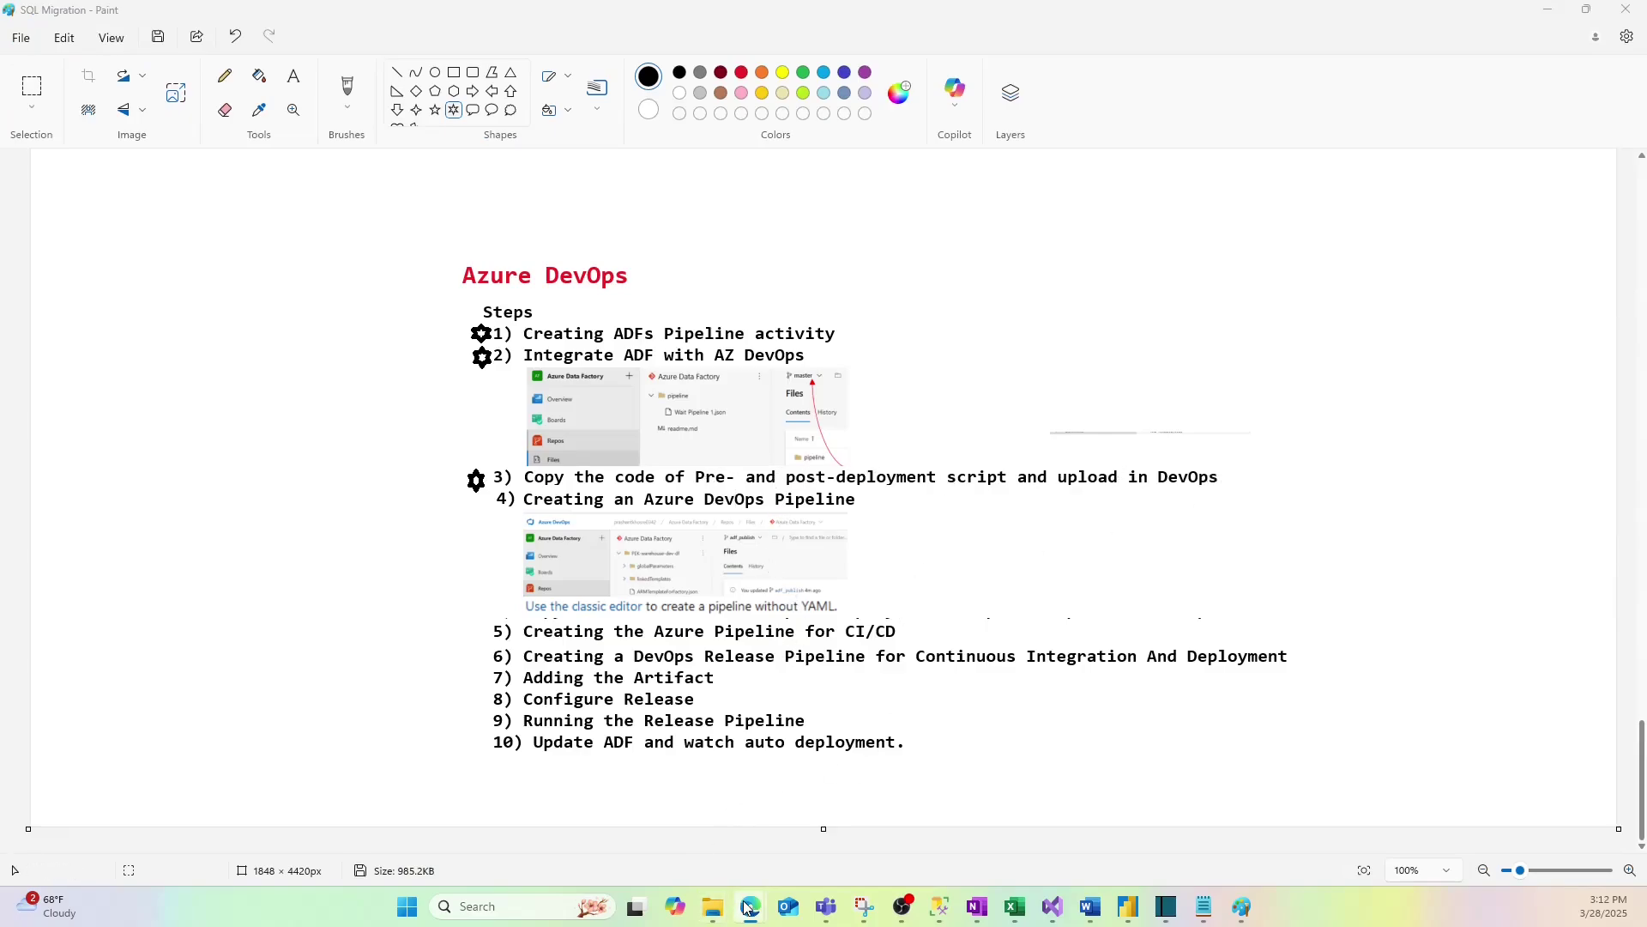
# Step: Upload Pre- and post-deployment.ps1 from Downloads into the DilipCICD repository's pipeline folder and commit it to the Master branch
pyautogui.moveTo(749, 908)
pyautogui.click(759, 817)
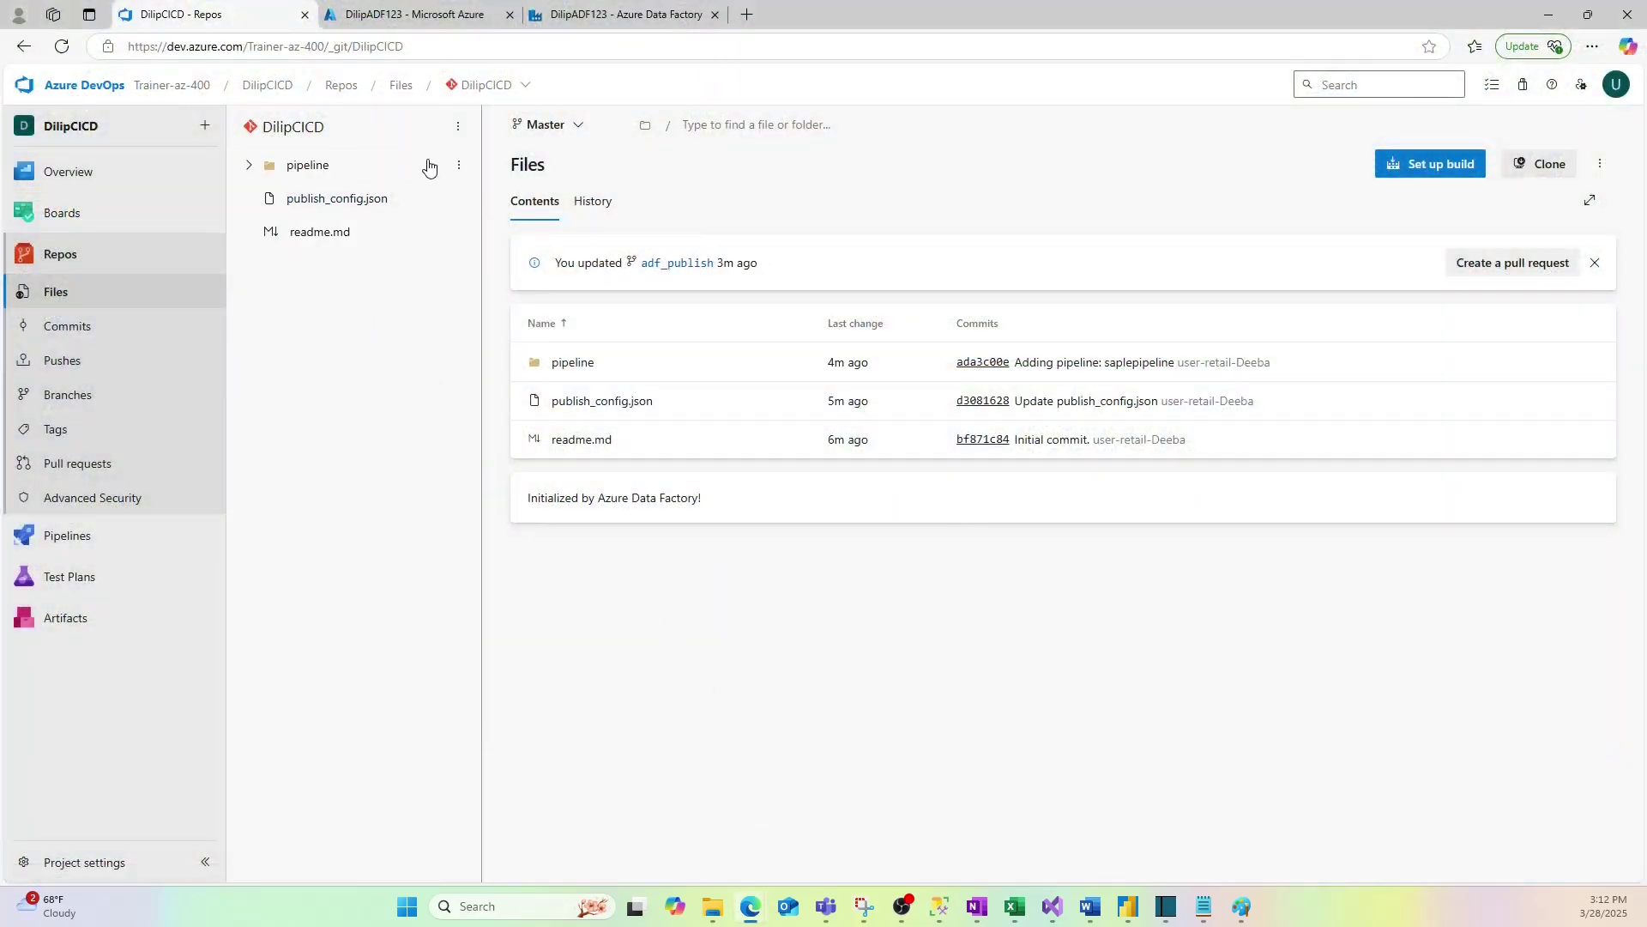
pyautogui.click(458, 166)
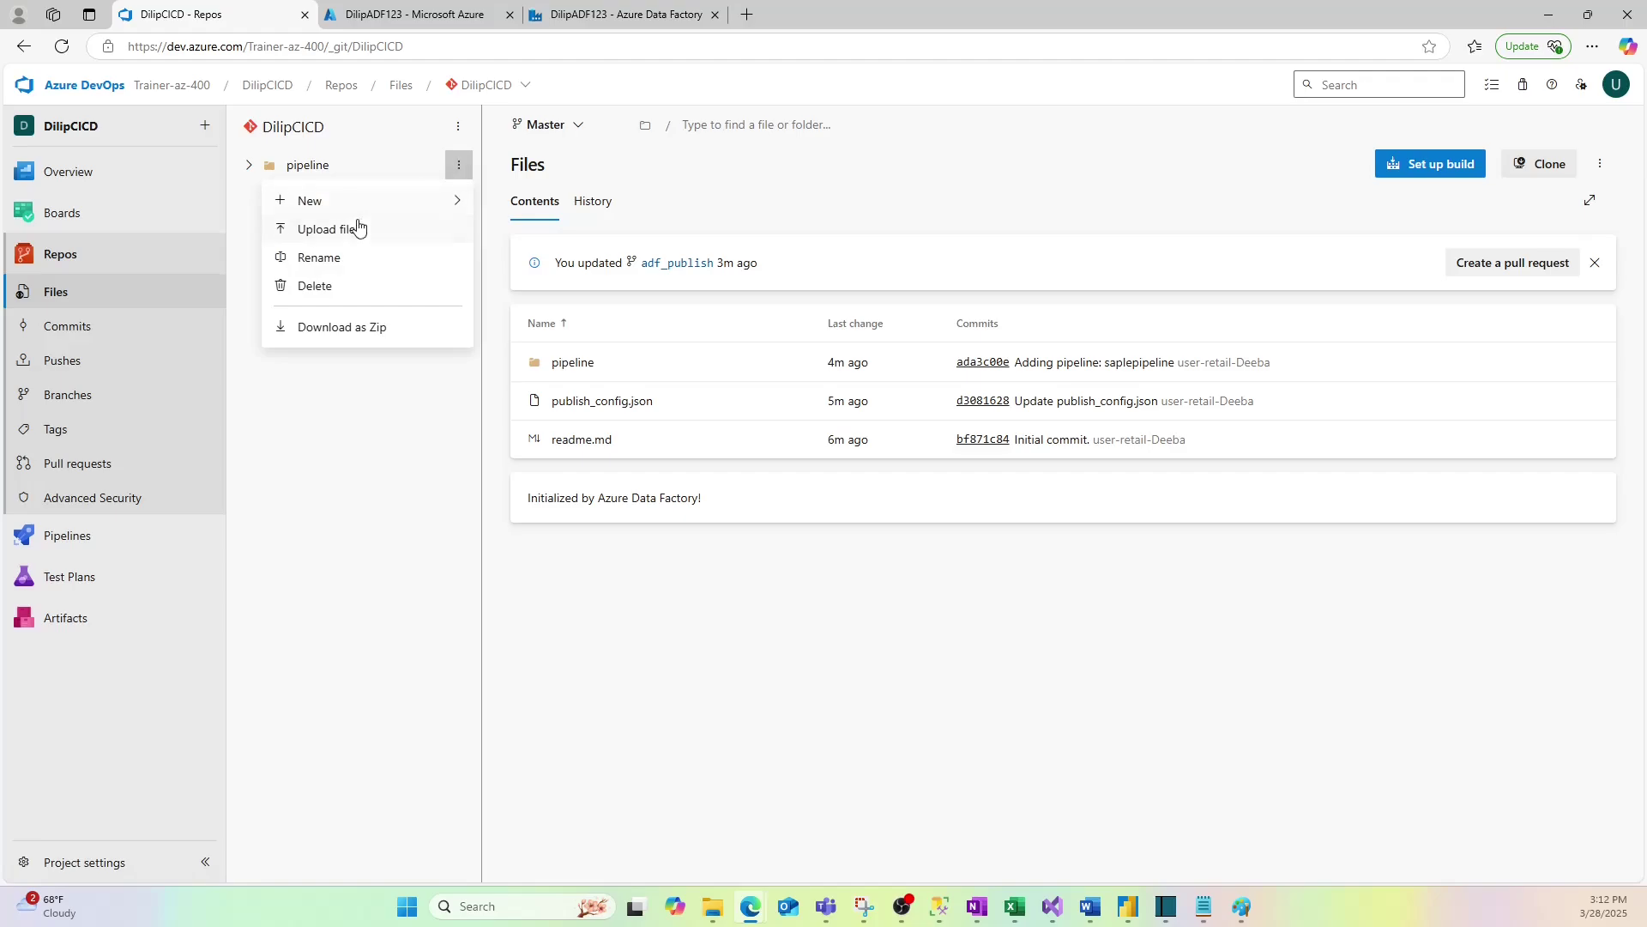
pyautogui.click(329, 232)
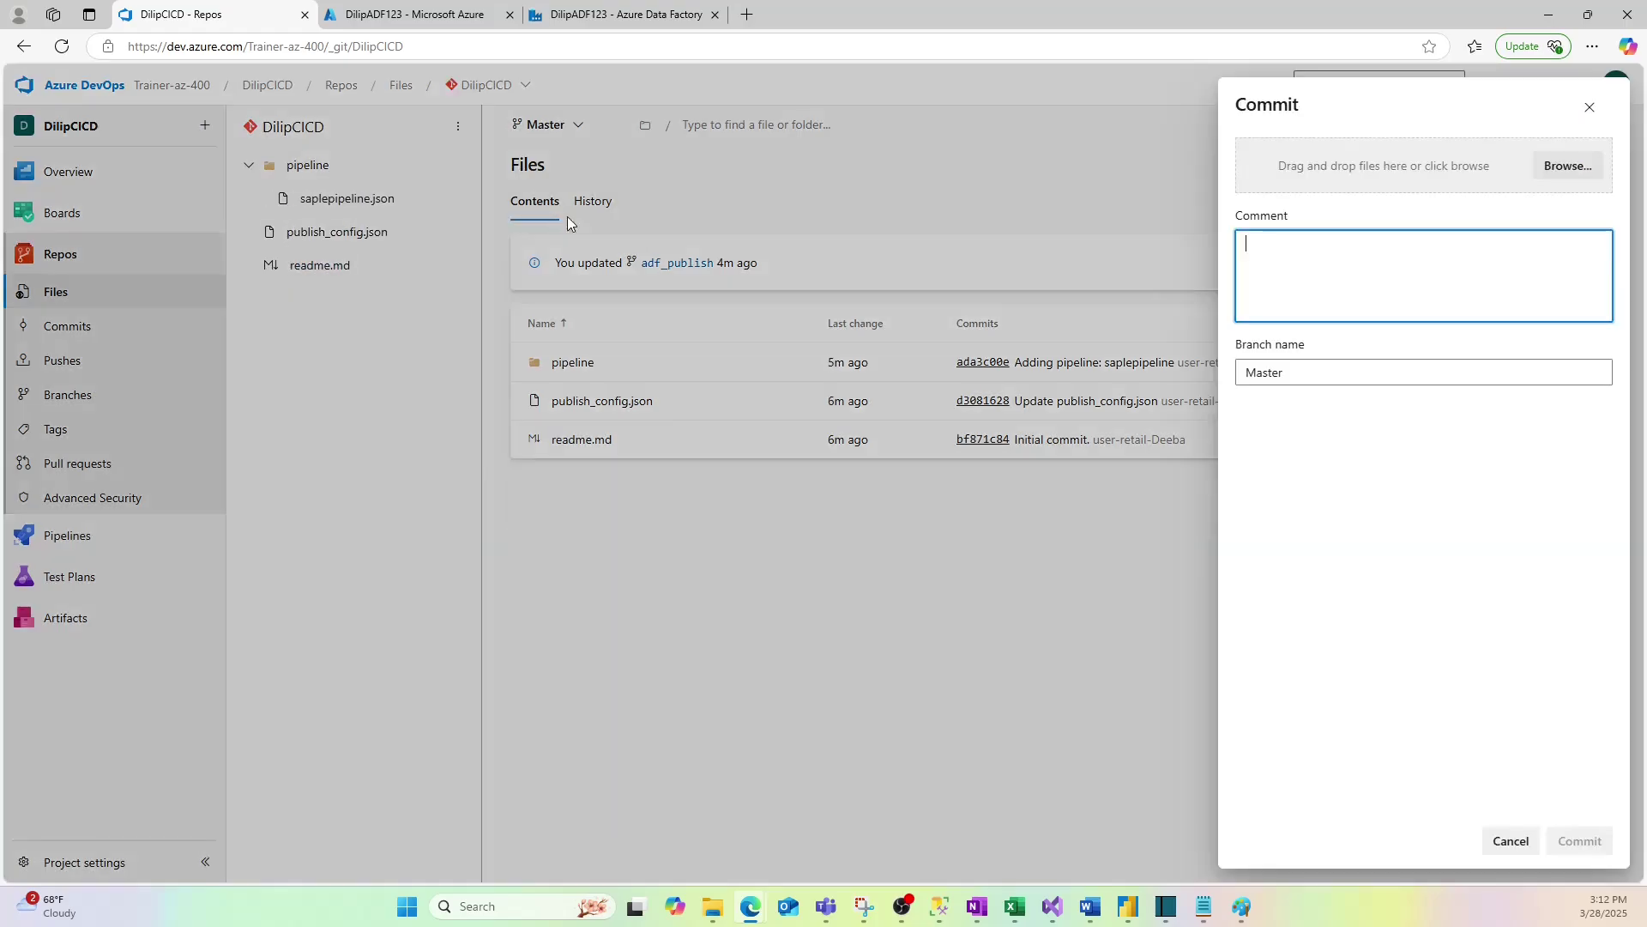
pyautogui.click(1567, 167)
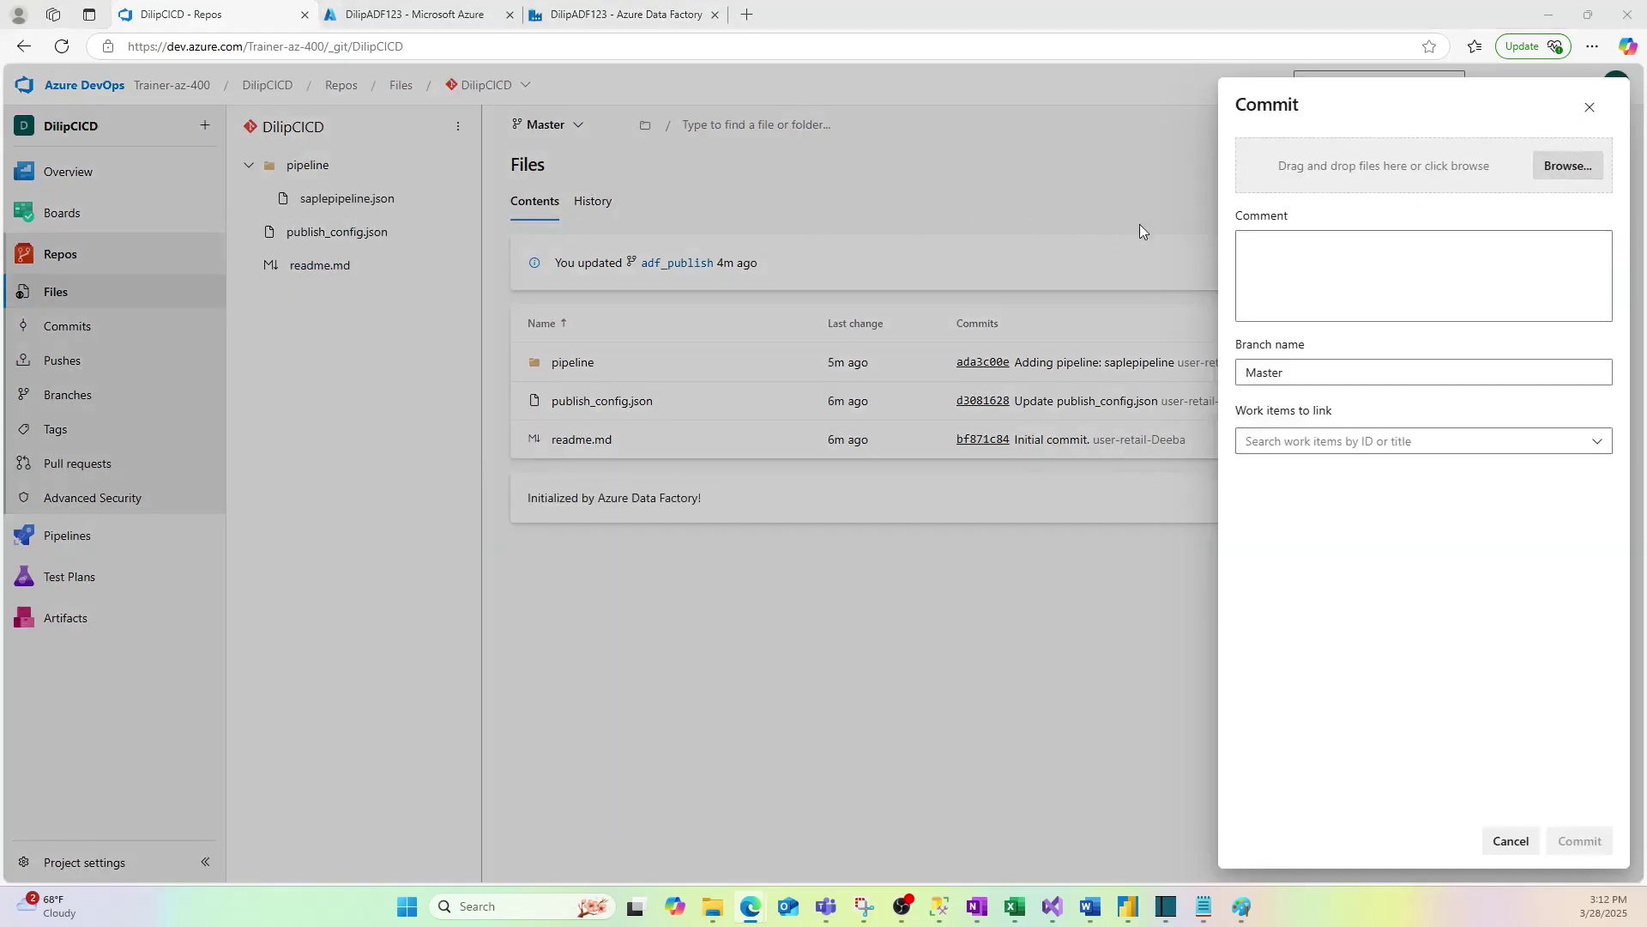
pyautogui.click(79, 257)
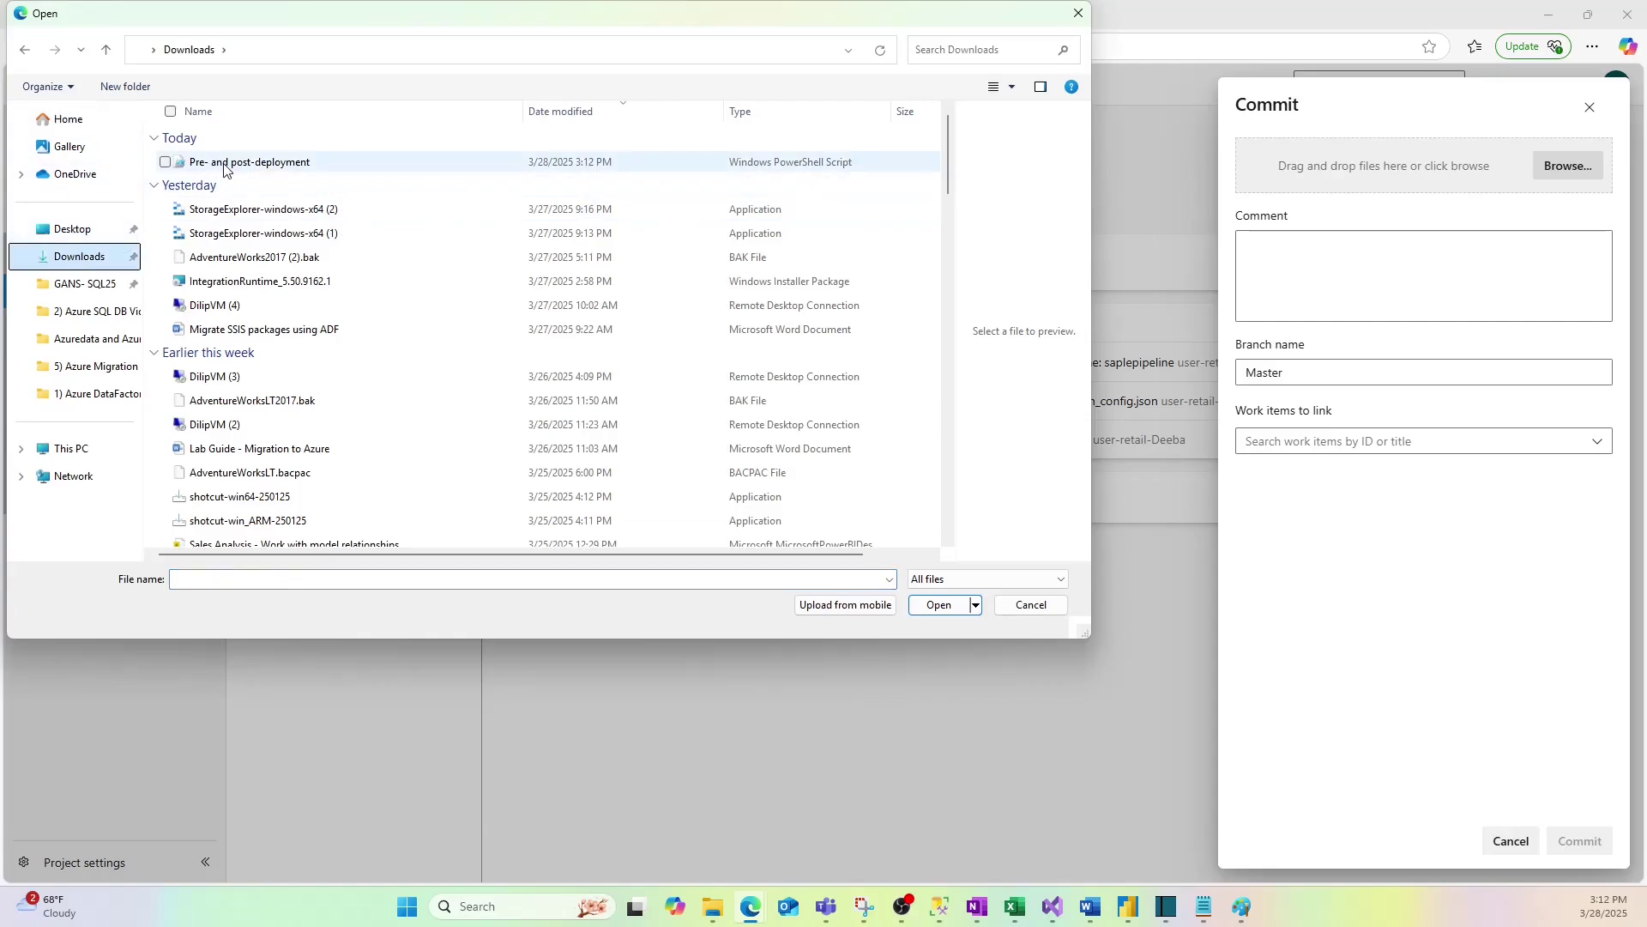
pyautogui.click(249, 162)
pyautogui.doubleClick(586, 165)
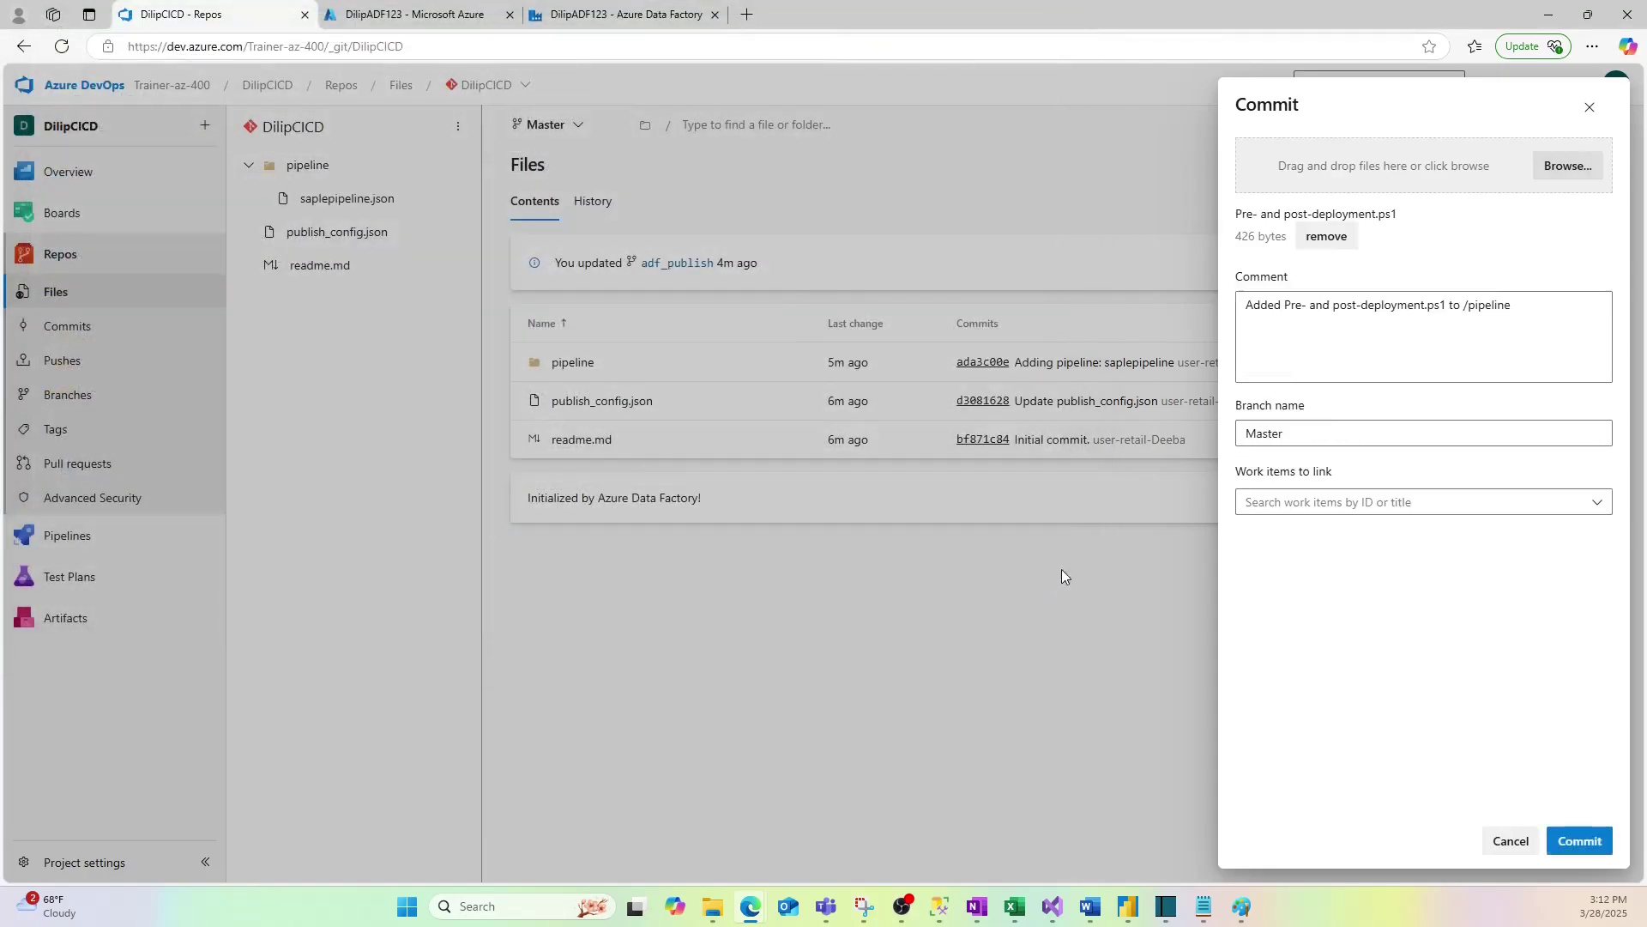
pyautogui.click(1598, 840)
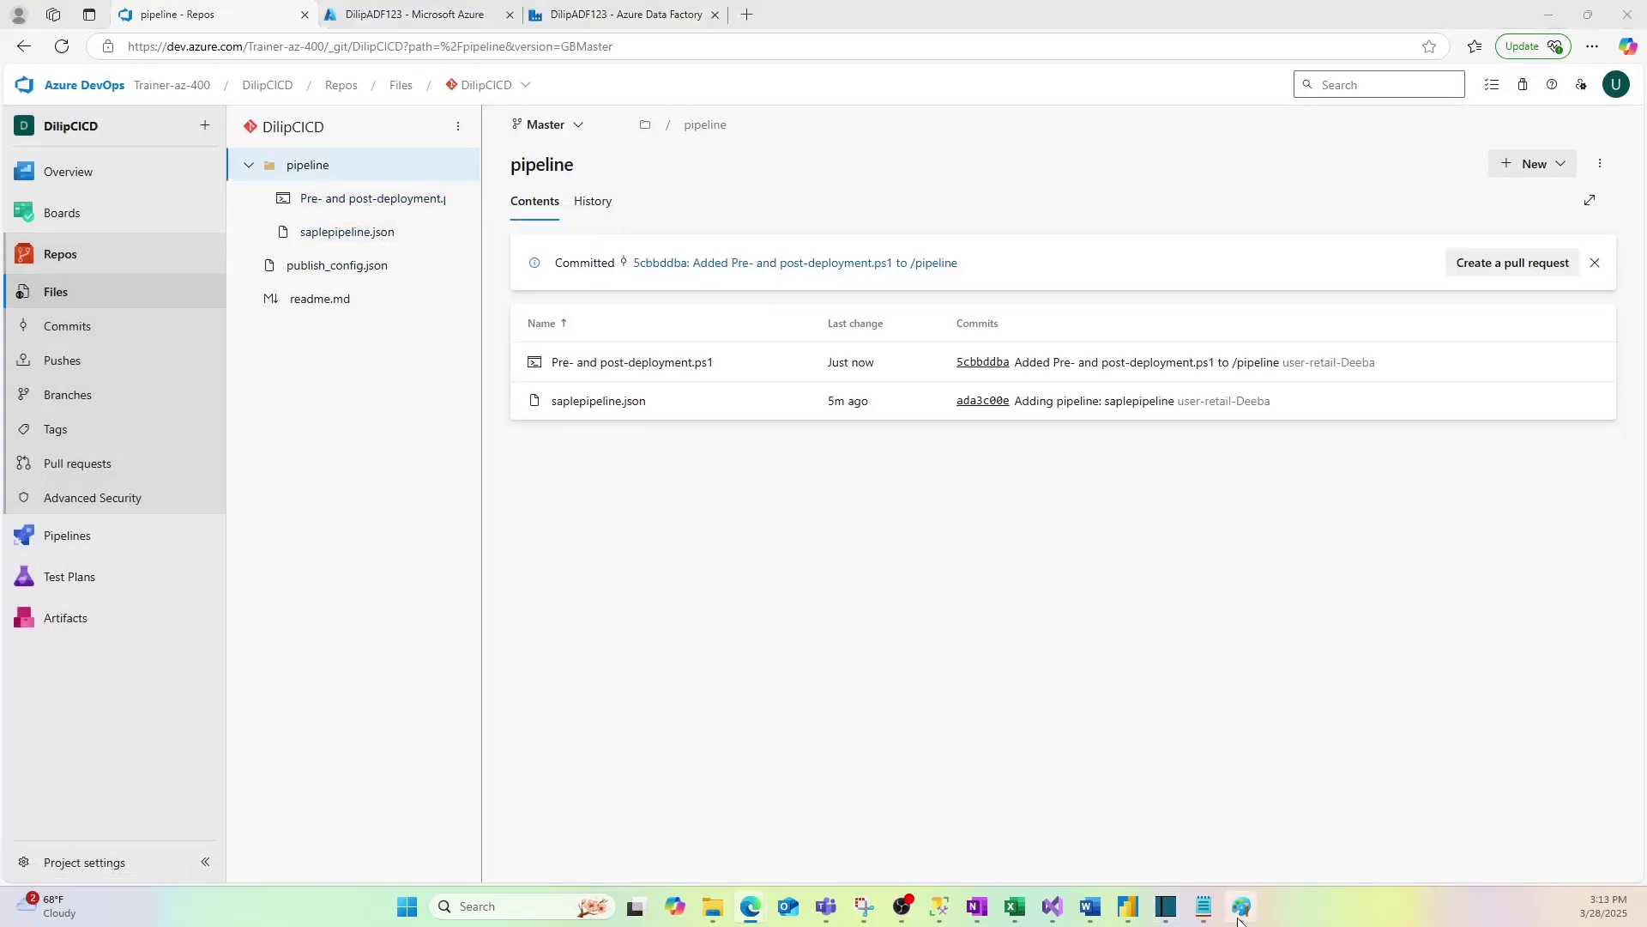
# Step: Switch to Paint and draw a five-point star about 22 × 14 px beside step 4, "Creating an Azure DevOps Pipeline"
pyautogui.hotkey('alt', 'Tab')
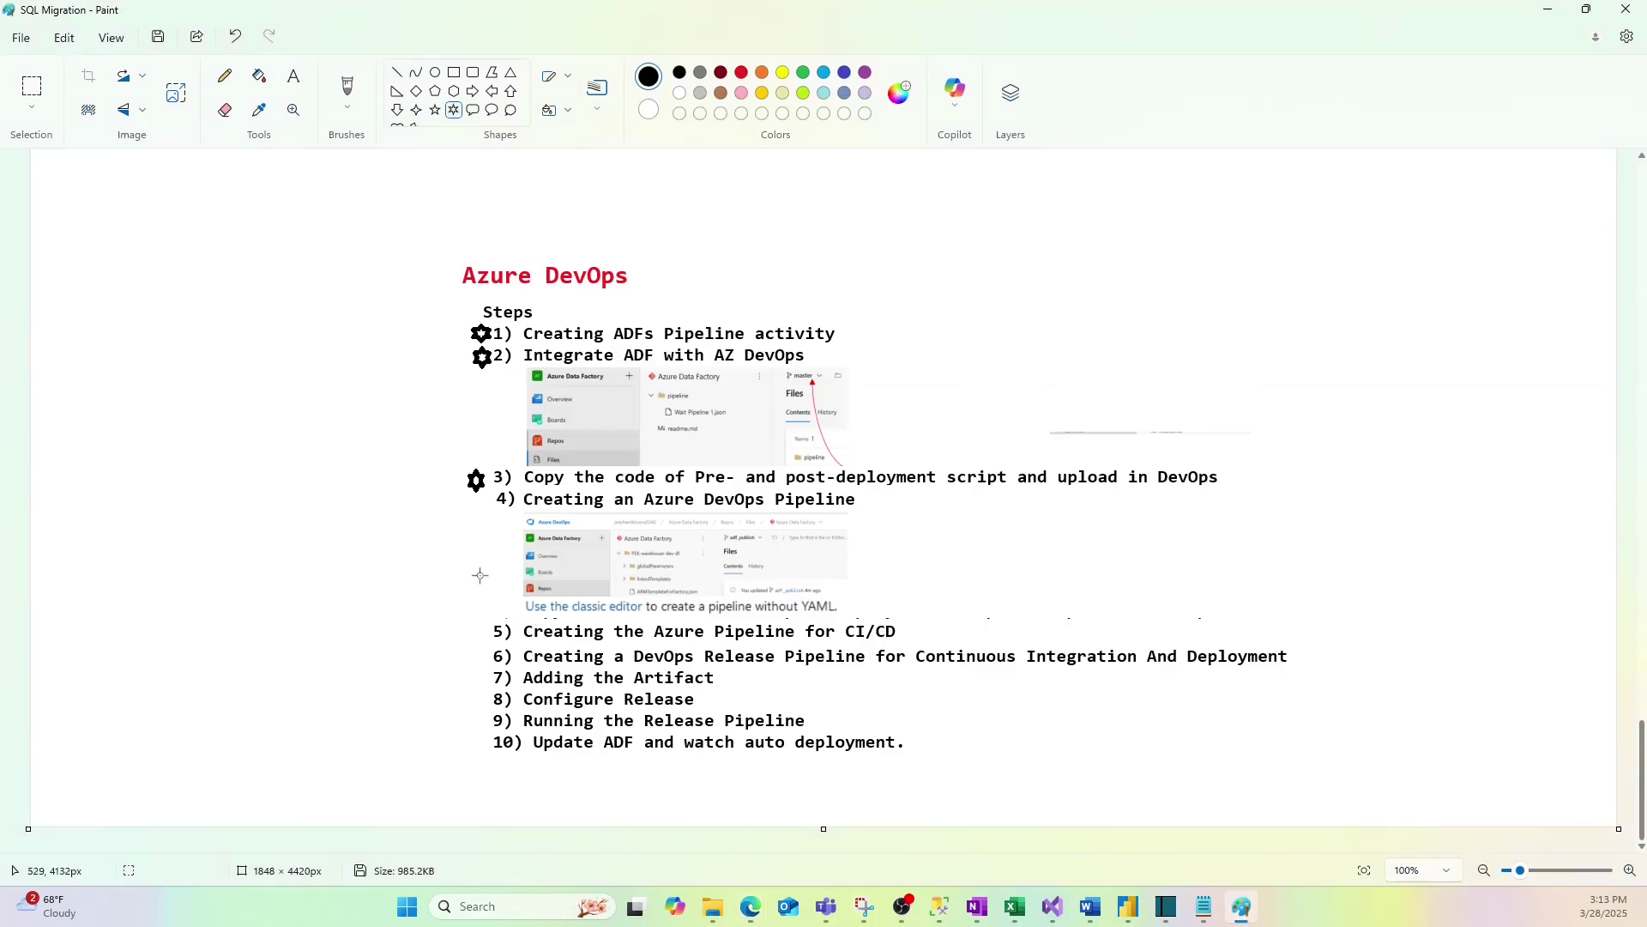
pyautogui.click(435, 109)
pyautogui.moveTo(472, 493); pyautogui.dragTo(494, 508)
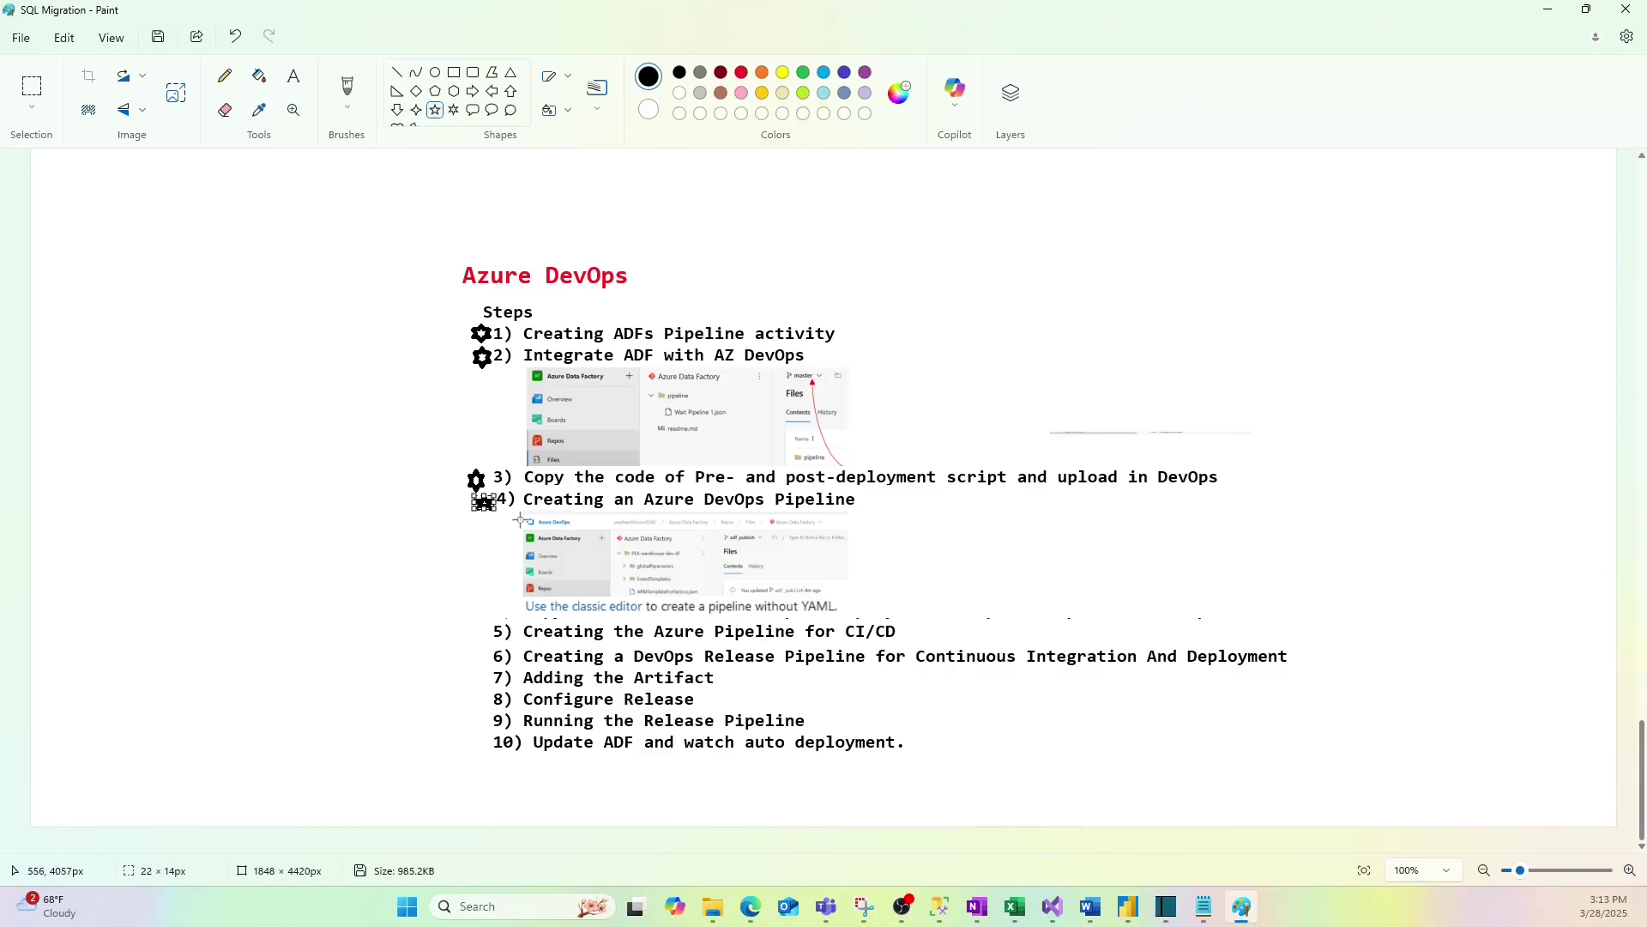
pyautogui.click(1548, 10)
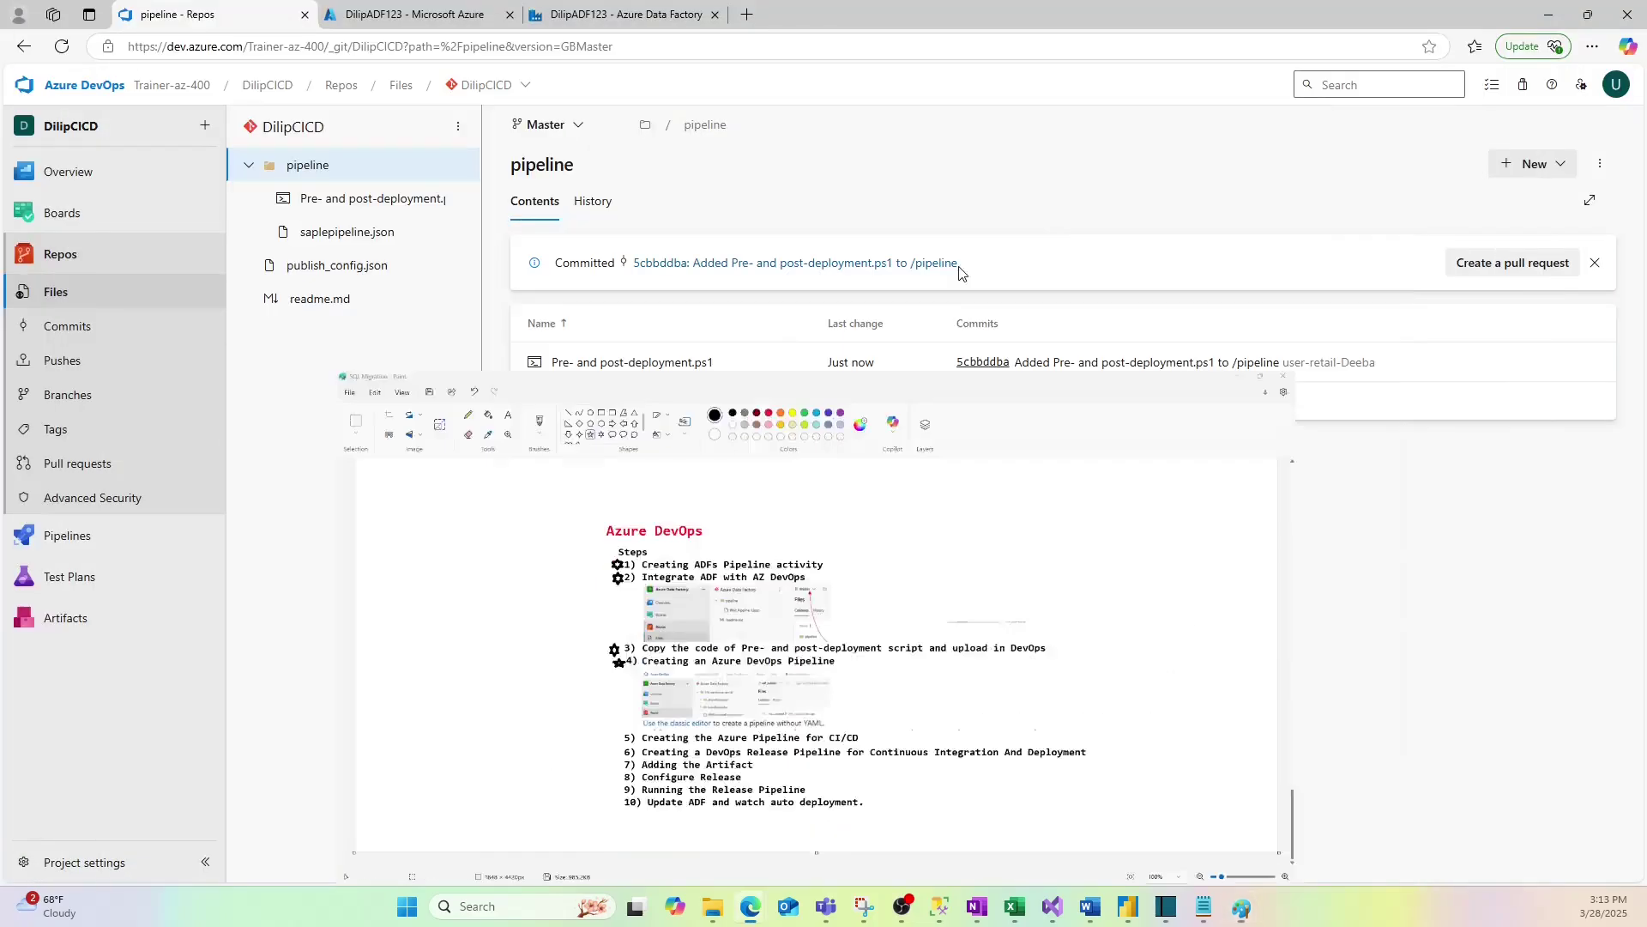
# Step: Open the new pipeline wizard in the DilipCICD project and check its options against the classic editor note in the Paint checklist
pyautogui.click(65, 545)
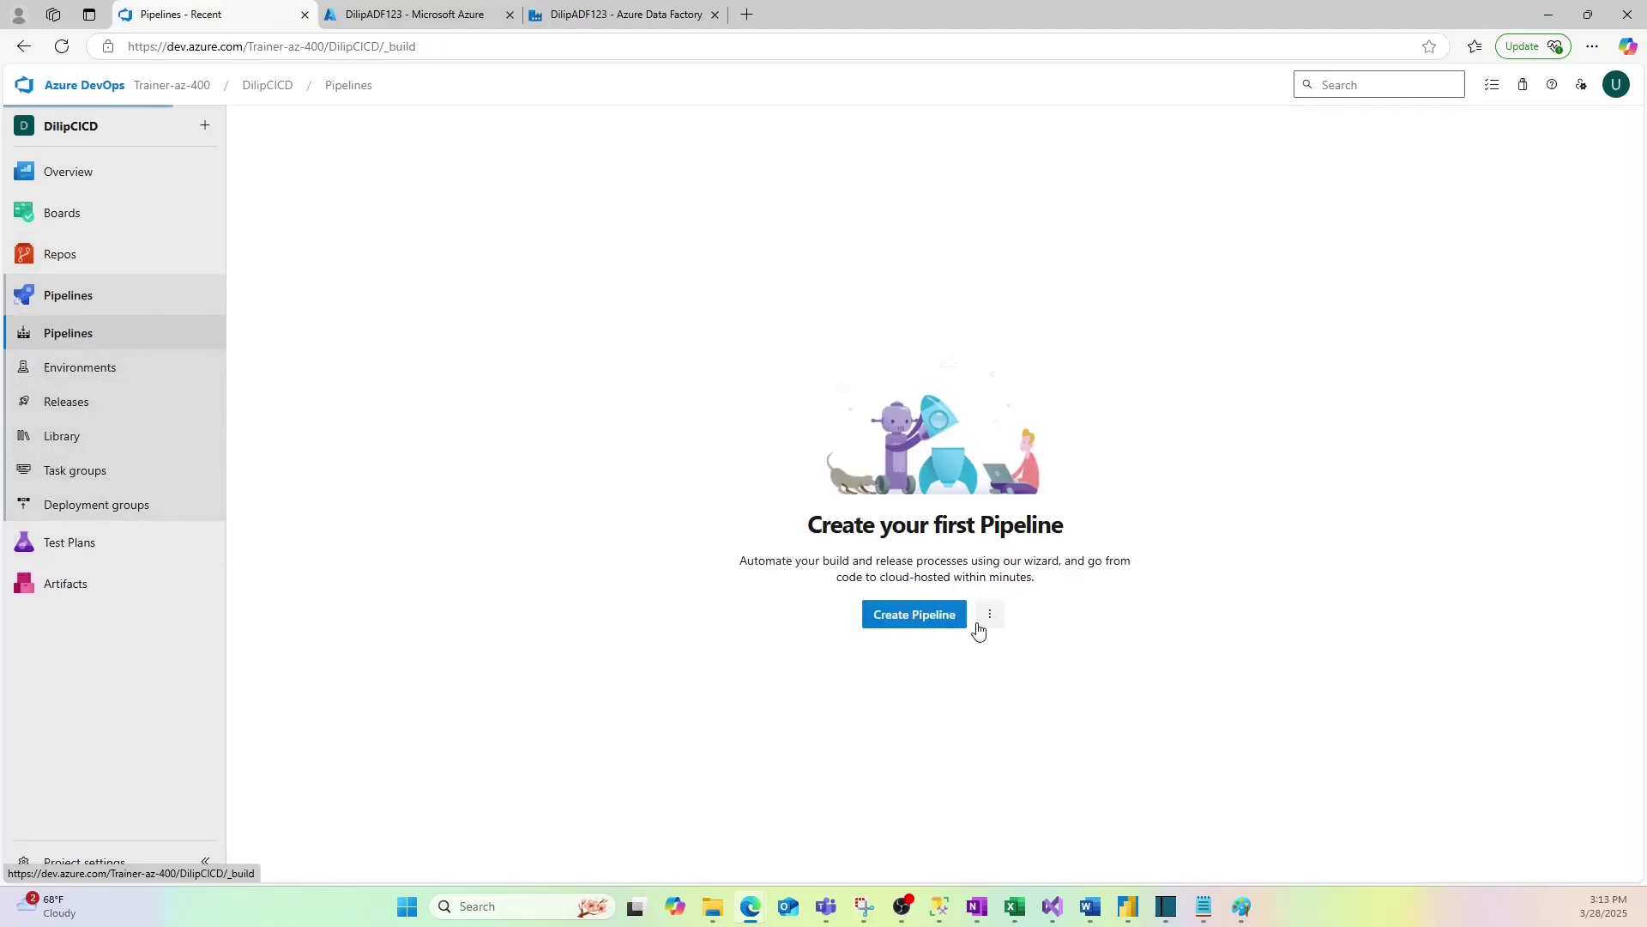
pyautogui.click(909, 621)
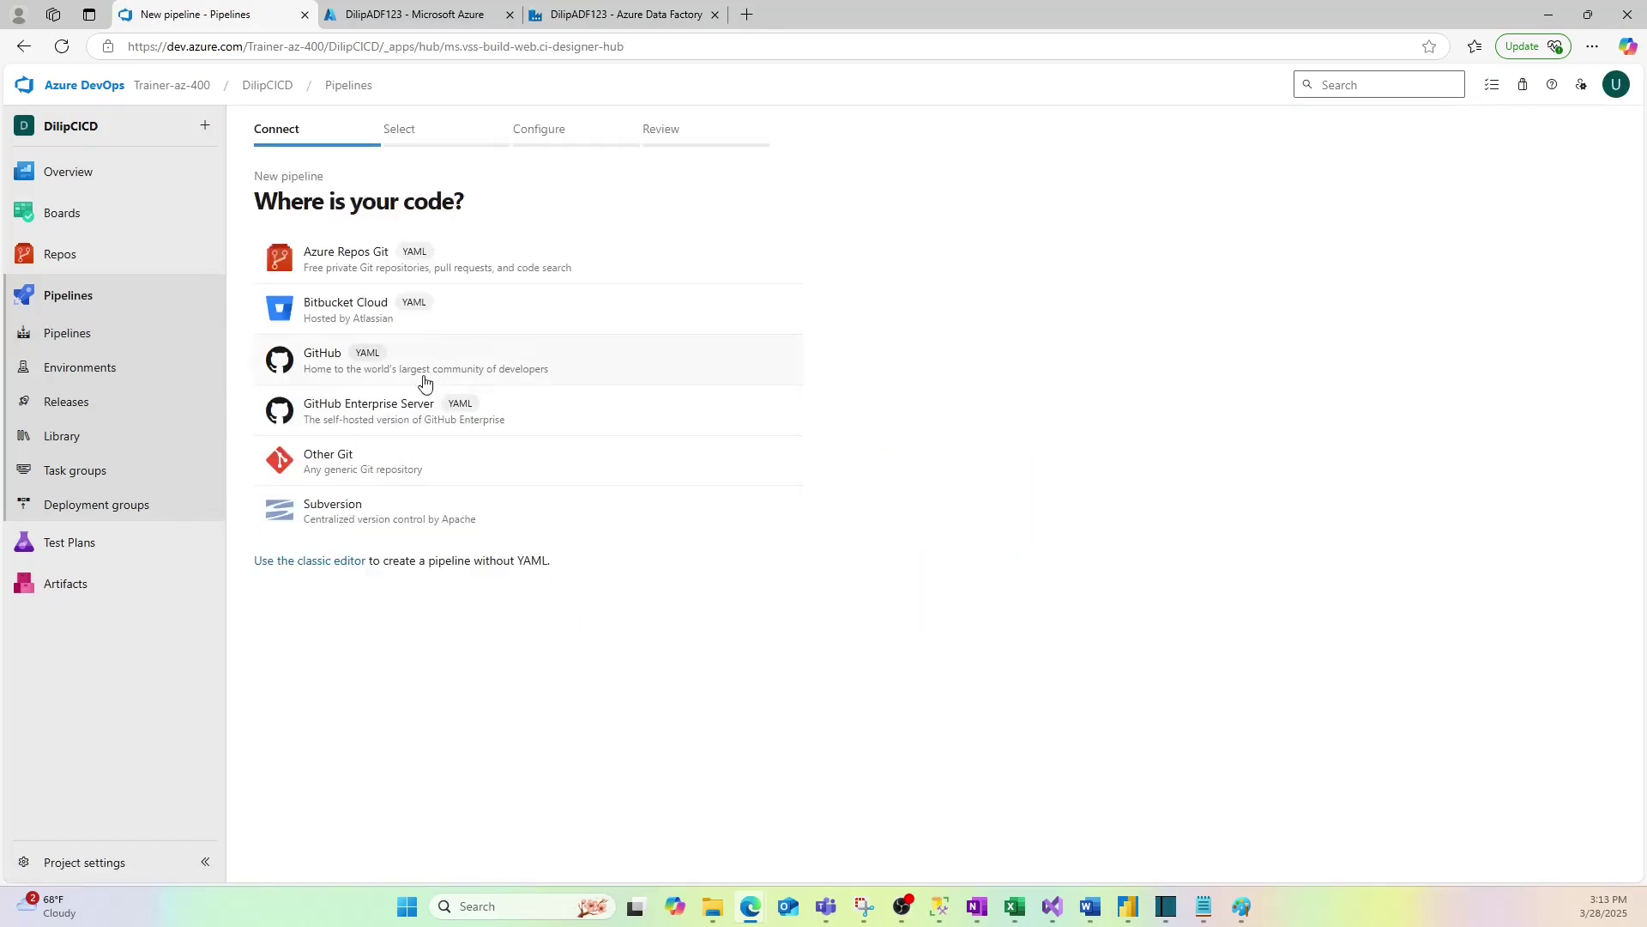
pyautogui.click(1241, 907)
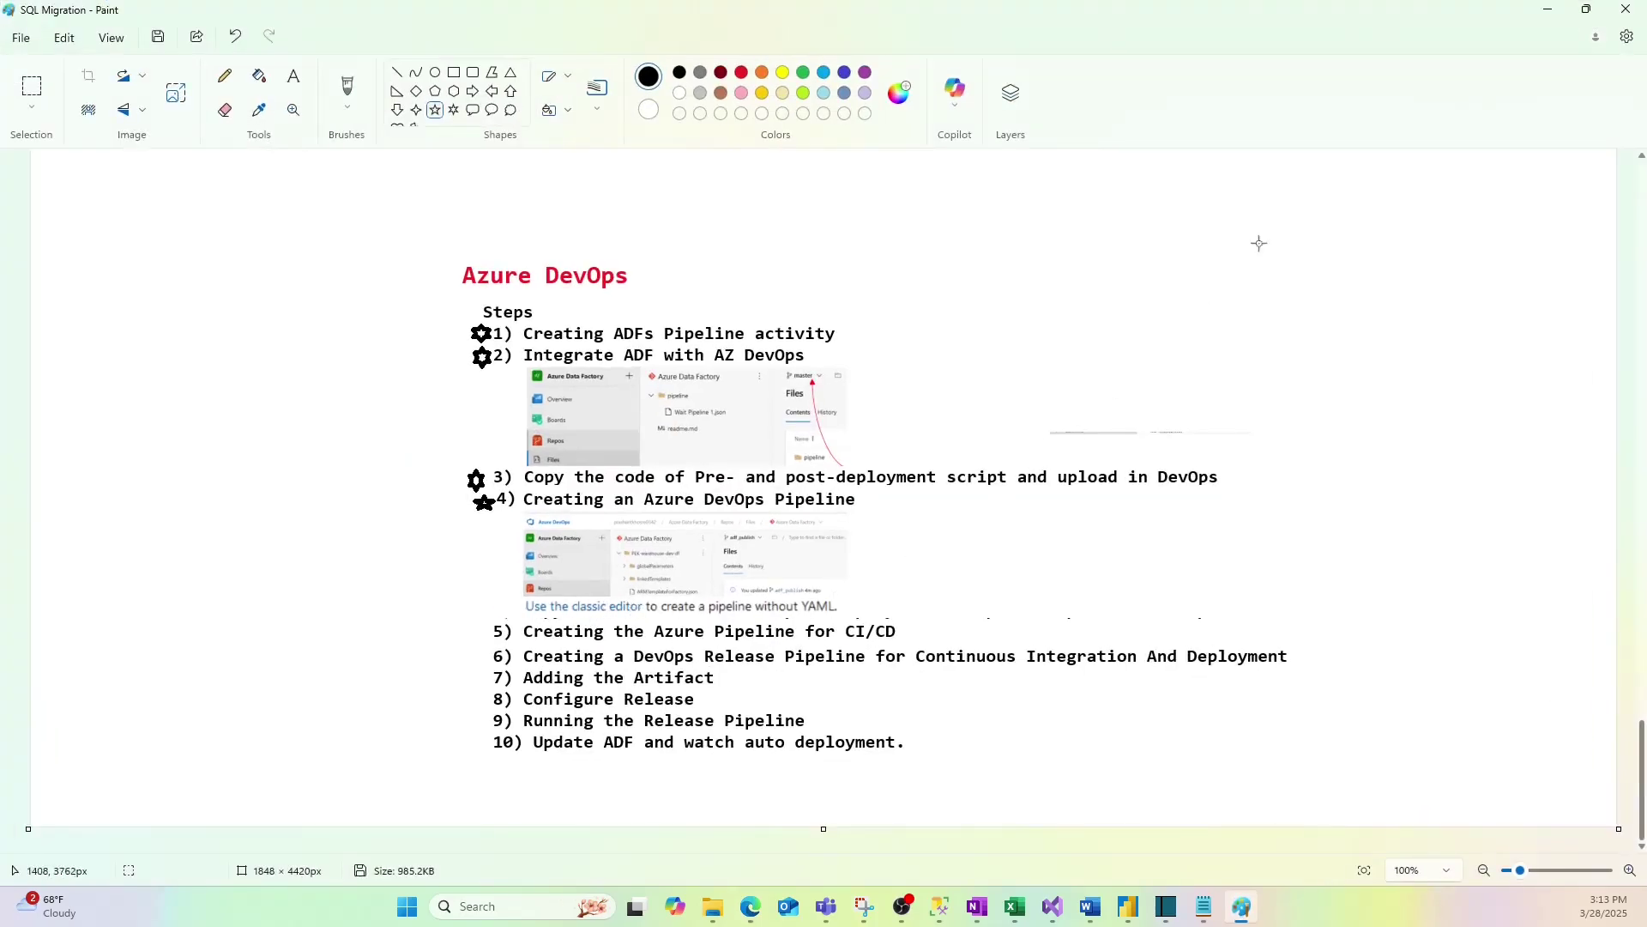
pyautogui.click(1549, 9)
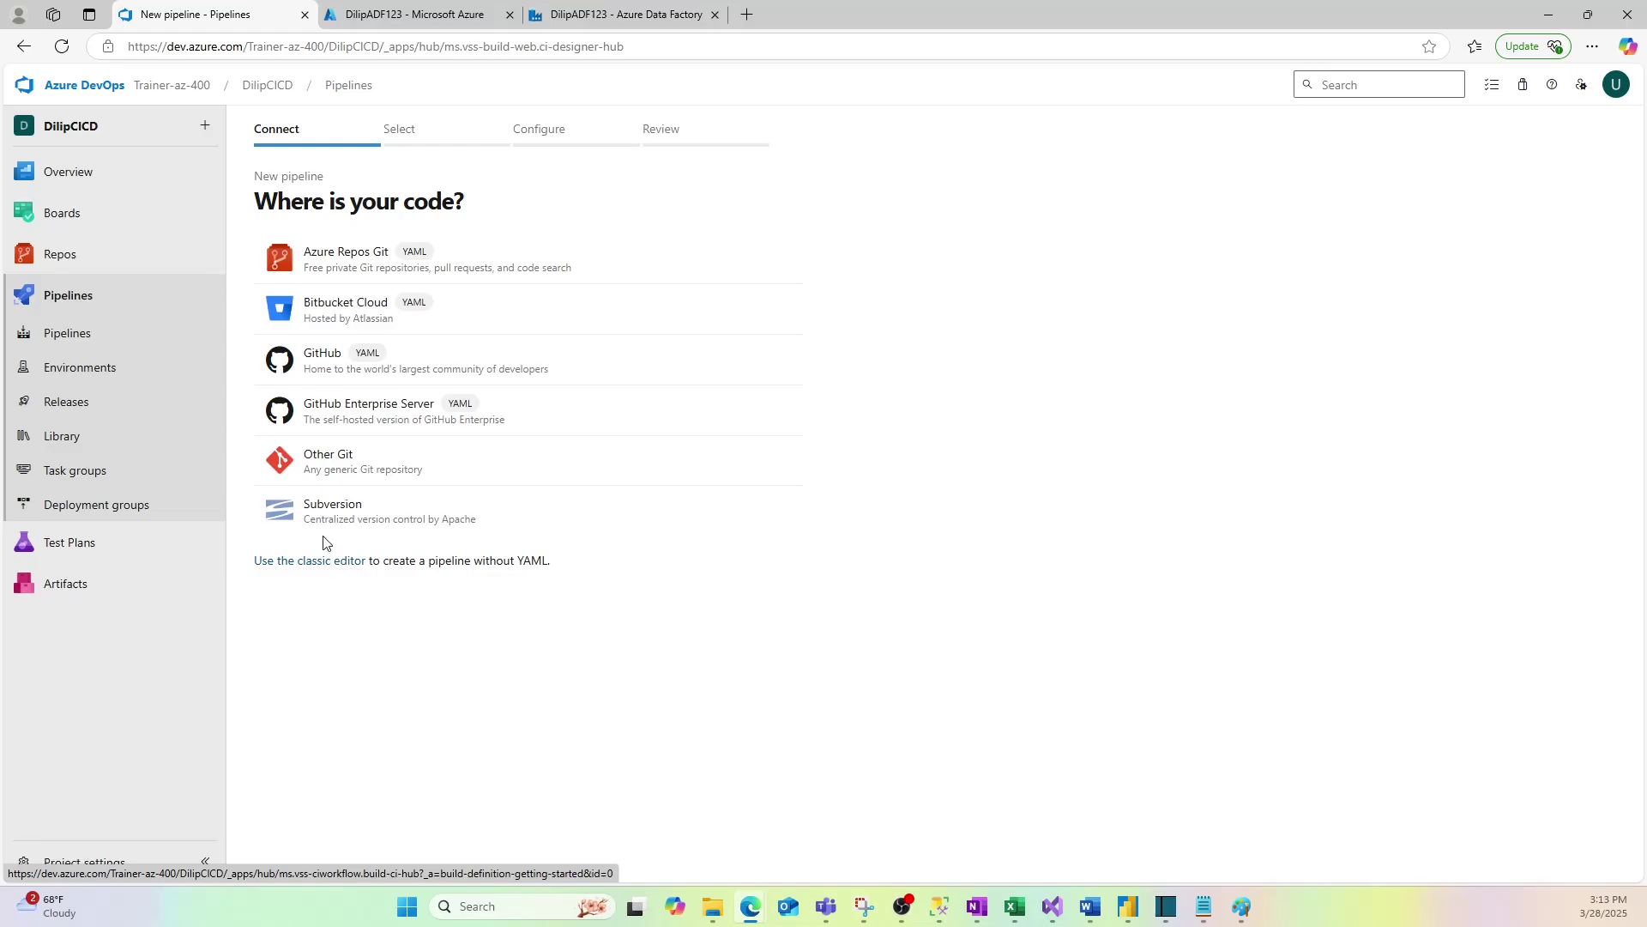
# Step: Examine the retention policy and general options in the DilipCICD project's pipeline settings
pyautogui.click(72, 863)
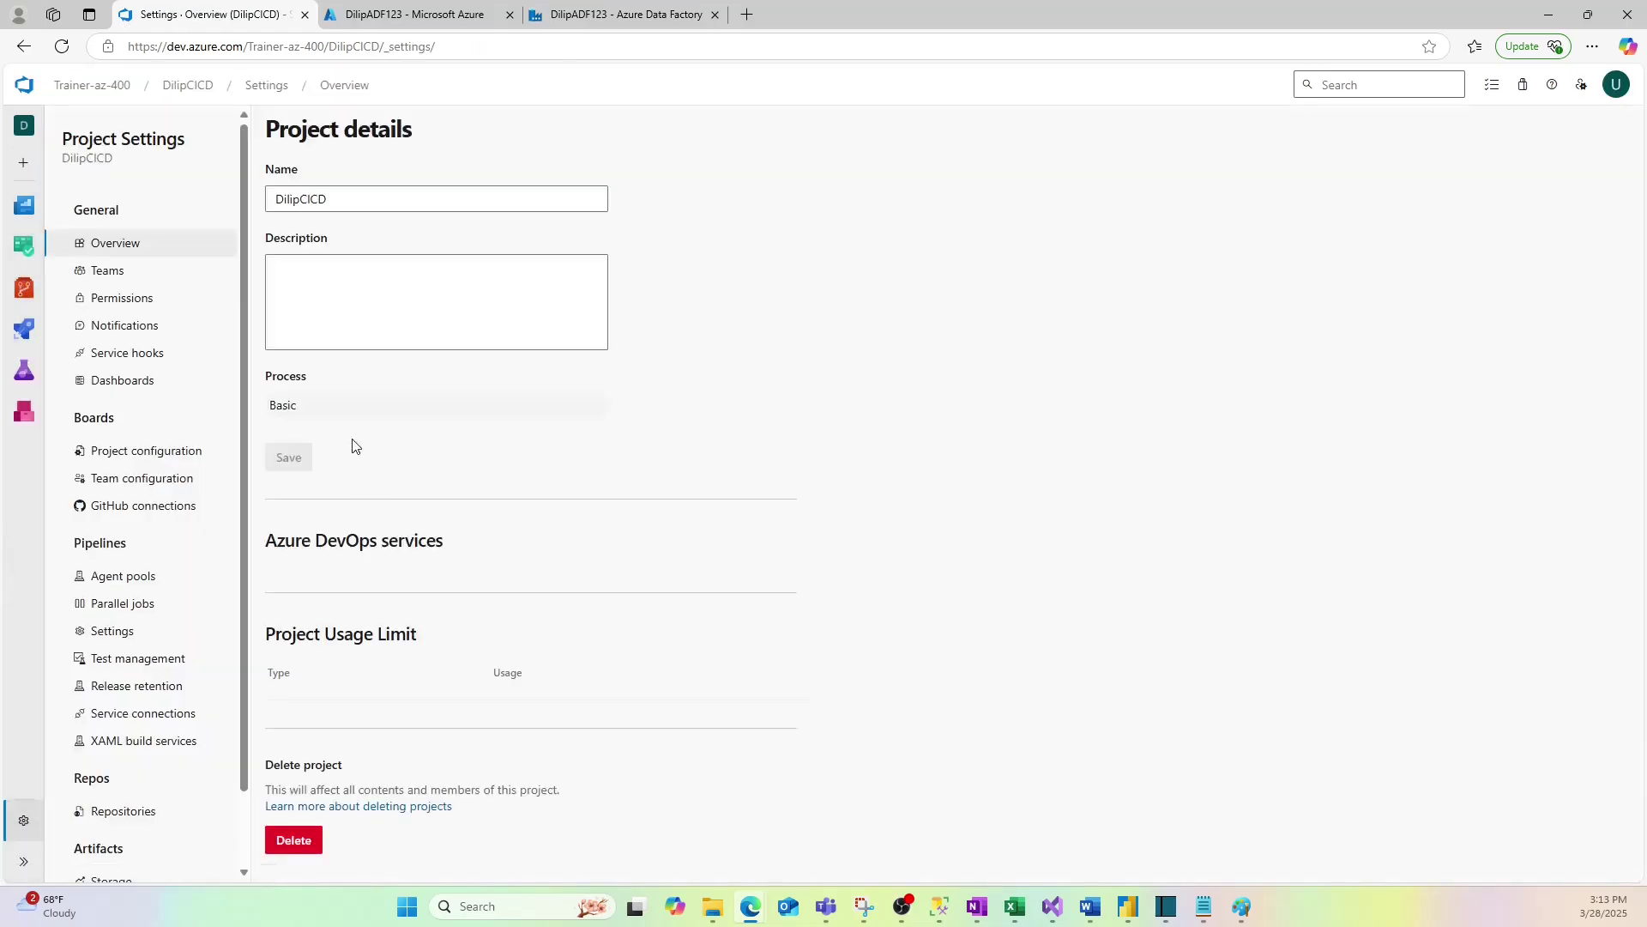
pyautogui.scroll(-1, 124, 747)
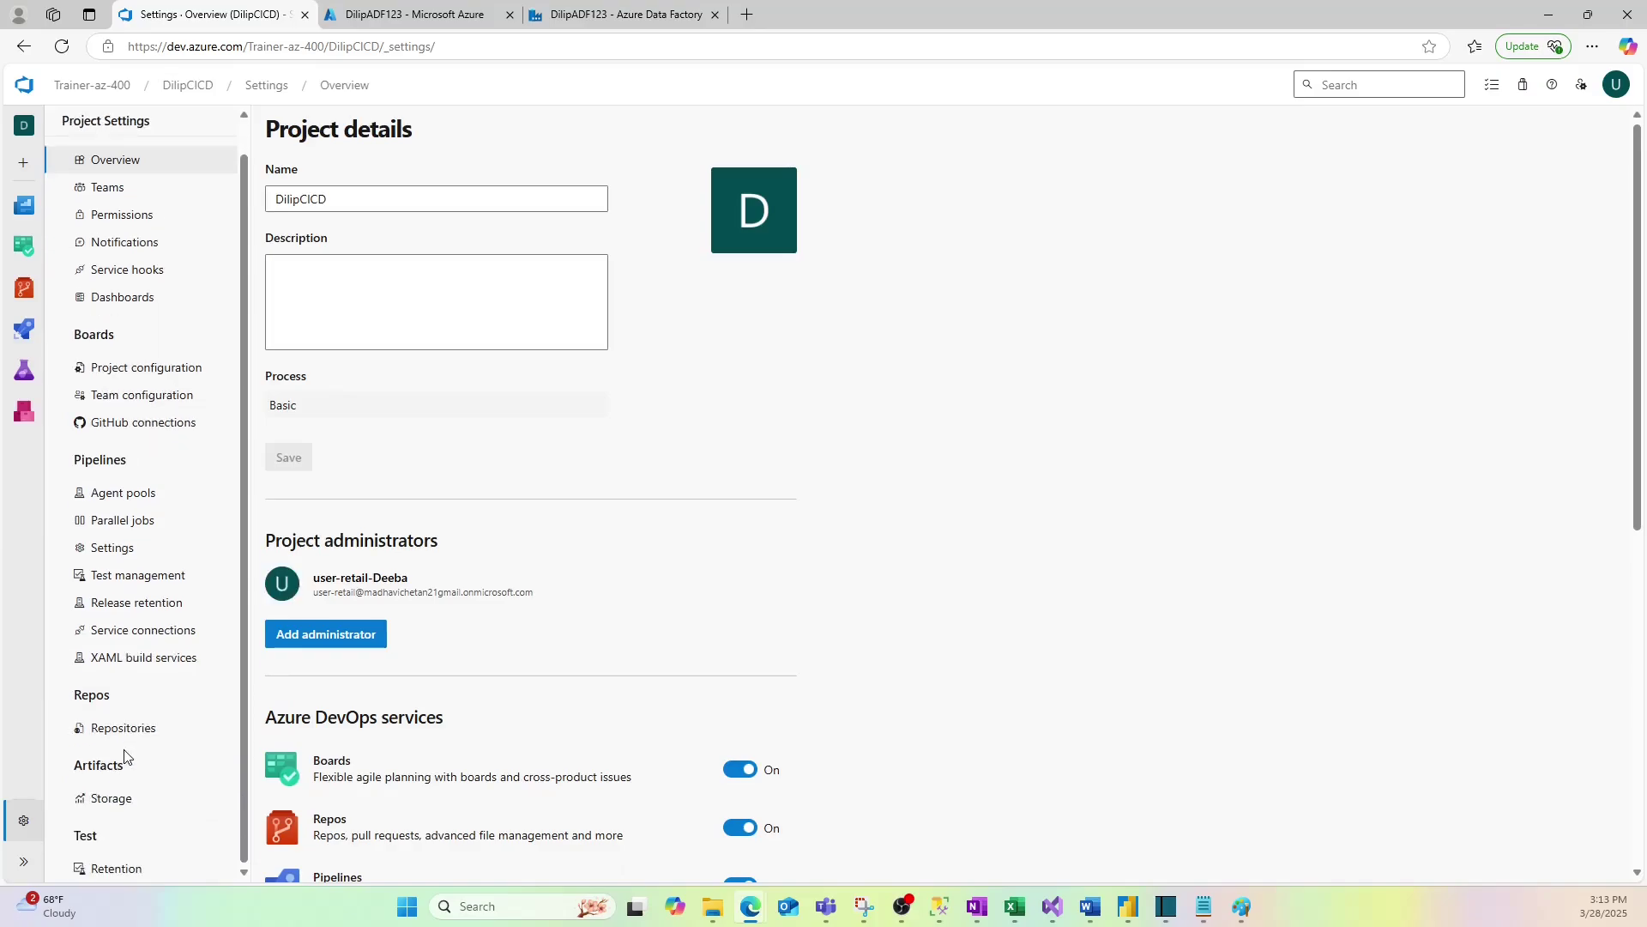
pyautogui.click(108, 549)
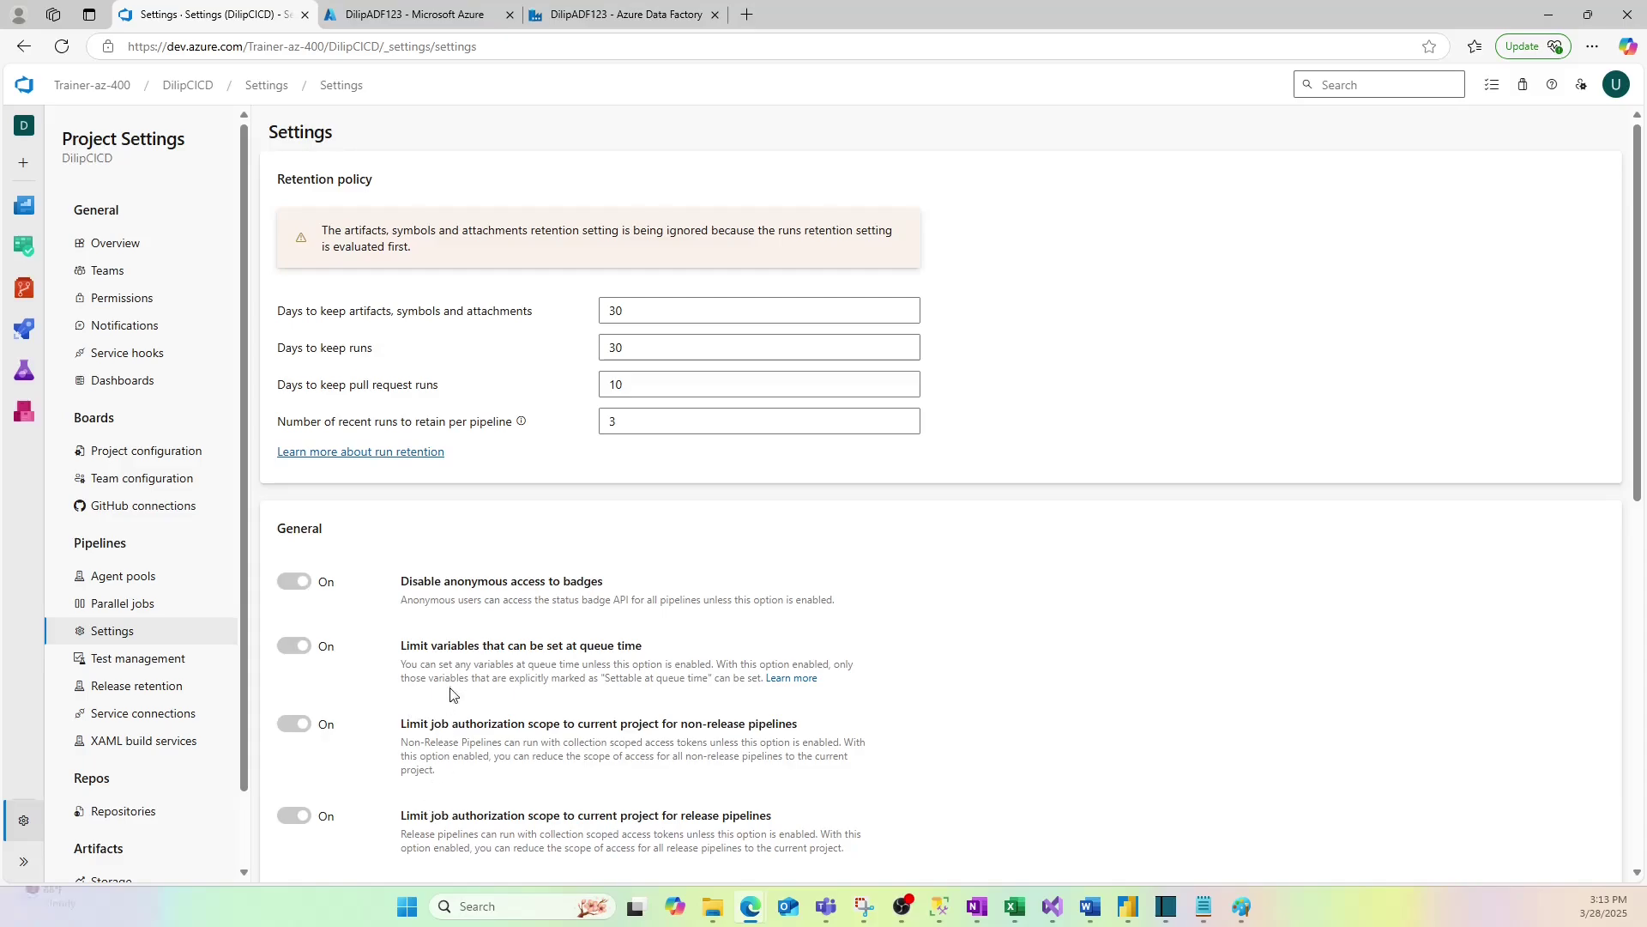
pyautogui.scroll(-4, 404, 481)
pyautogui.scroll(5, 395, 761)
pyautogui.moveTo(26, 294)
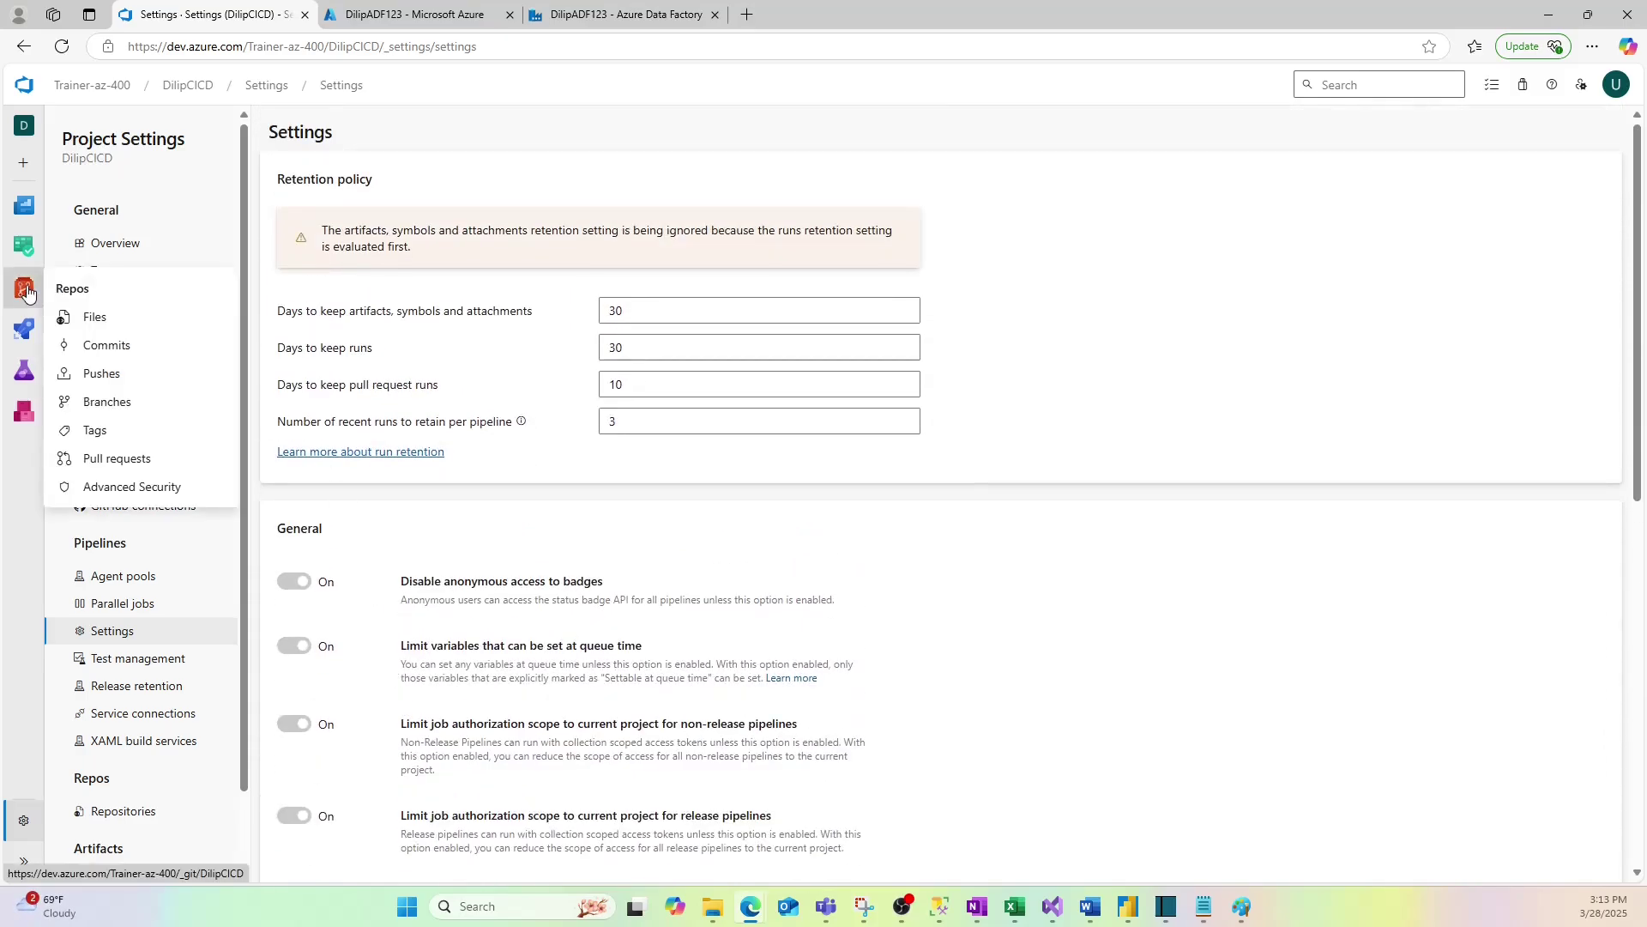
# Step: Create a classic editor pipeline in DilipCICD sourced from the DilipCICD Azure Repos Git repository with adf_publish as default branch
pyautogui.click(24, 329)
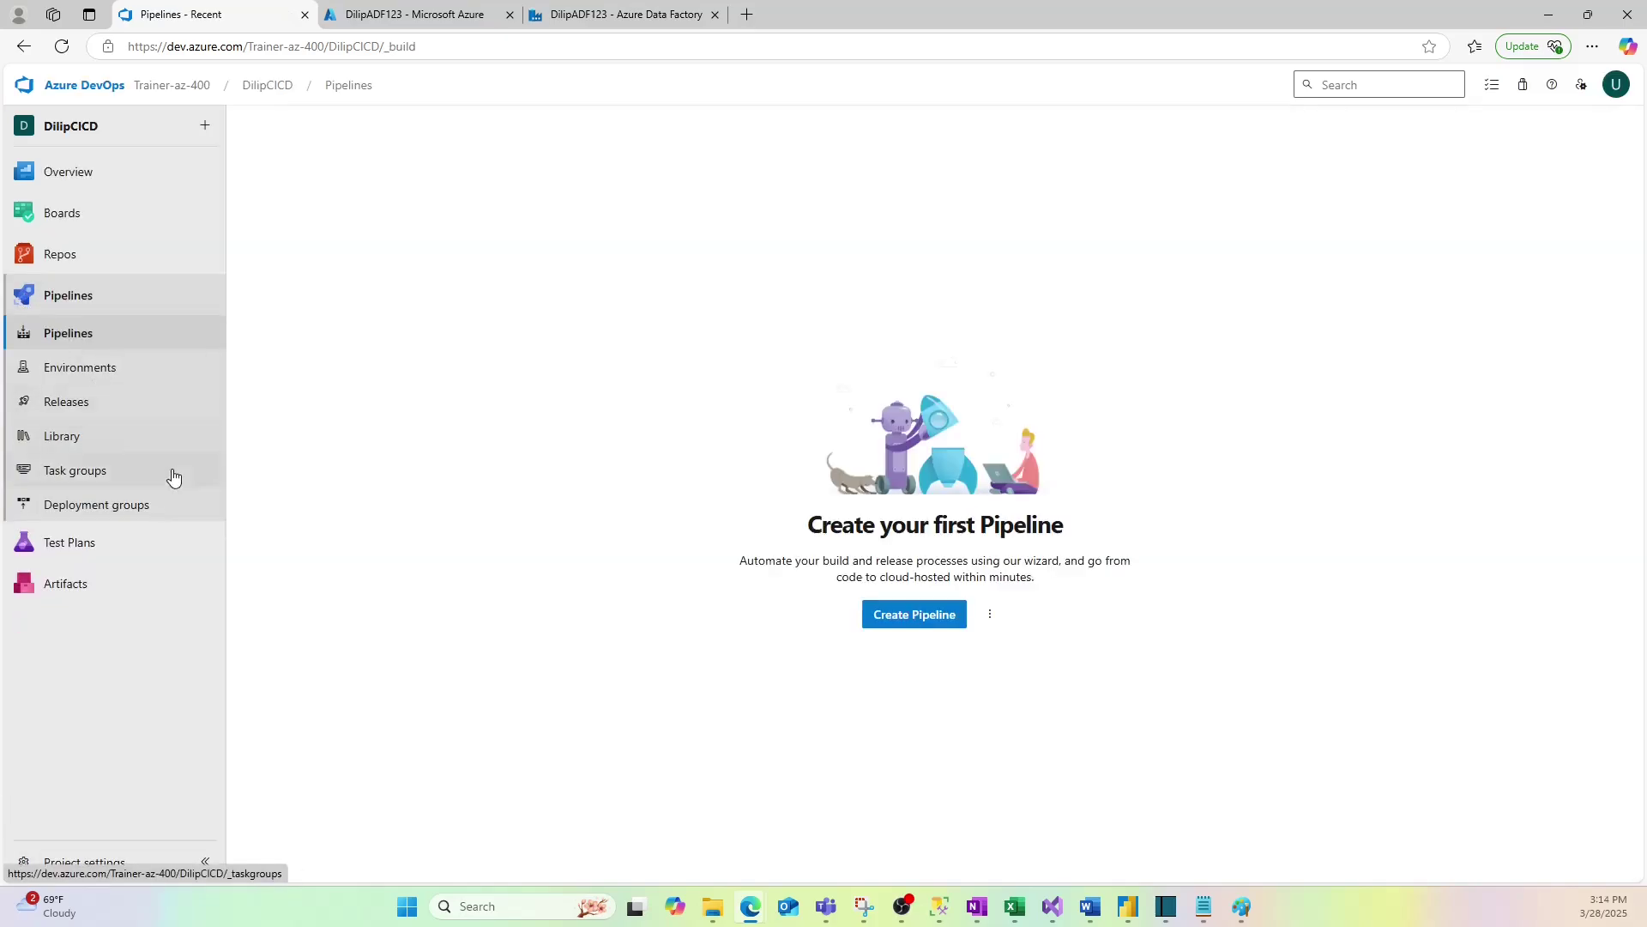
pyautogui.click(906, 618)
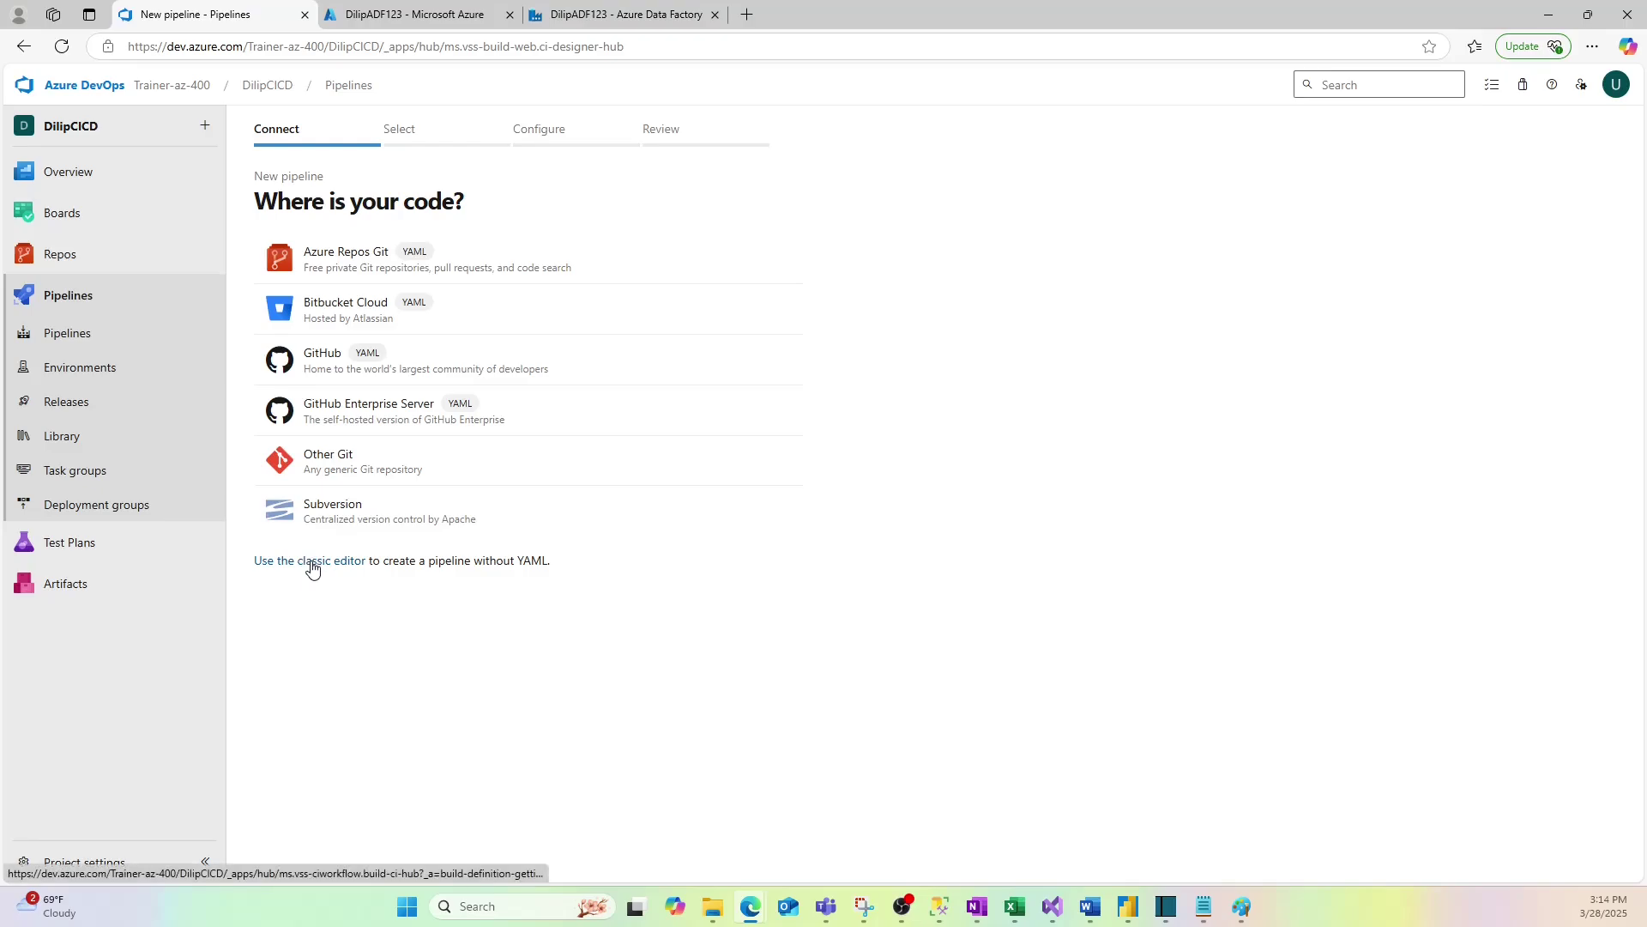
pyautogui.click(311, 561)
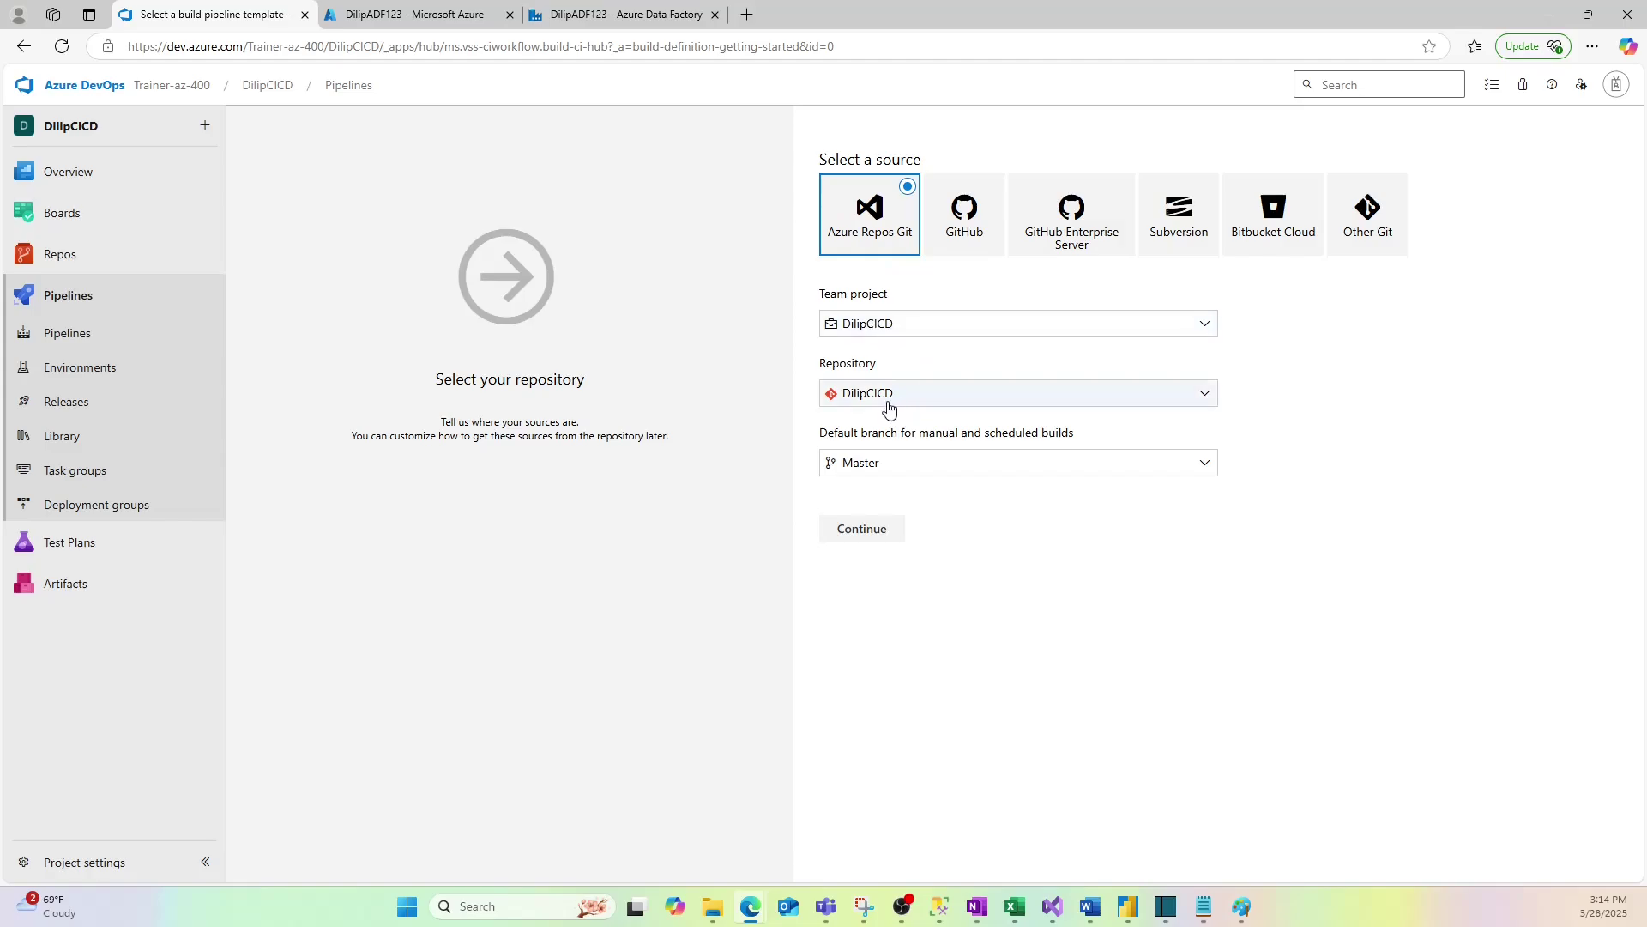
pyautogui.click(913, 468)
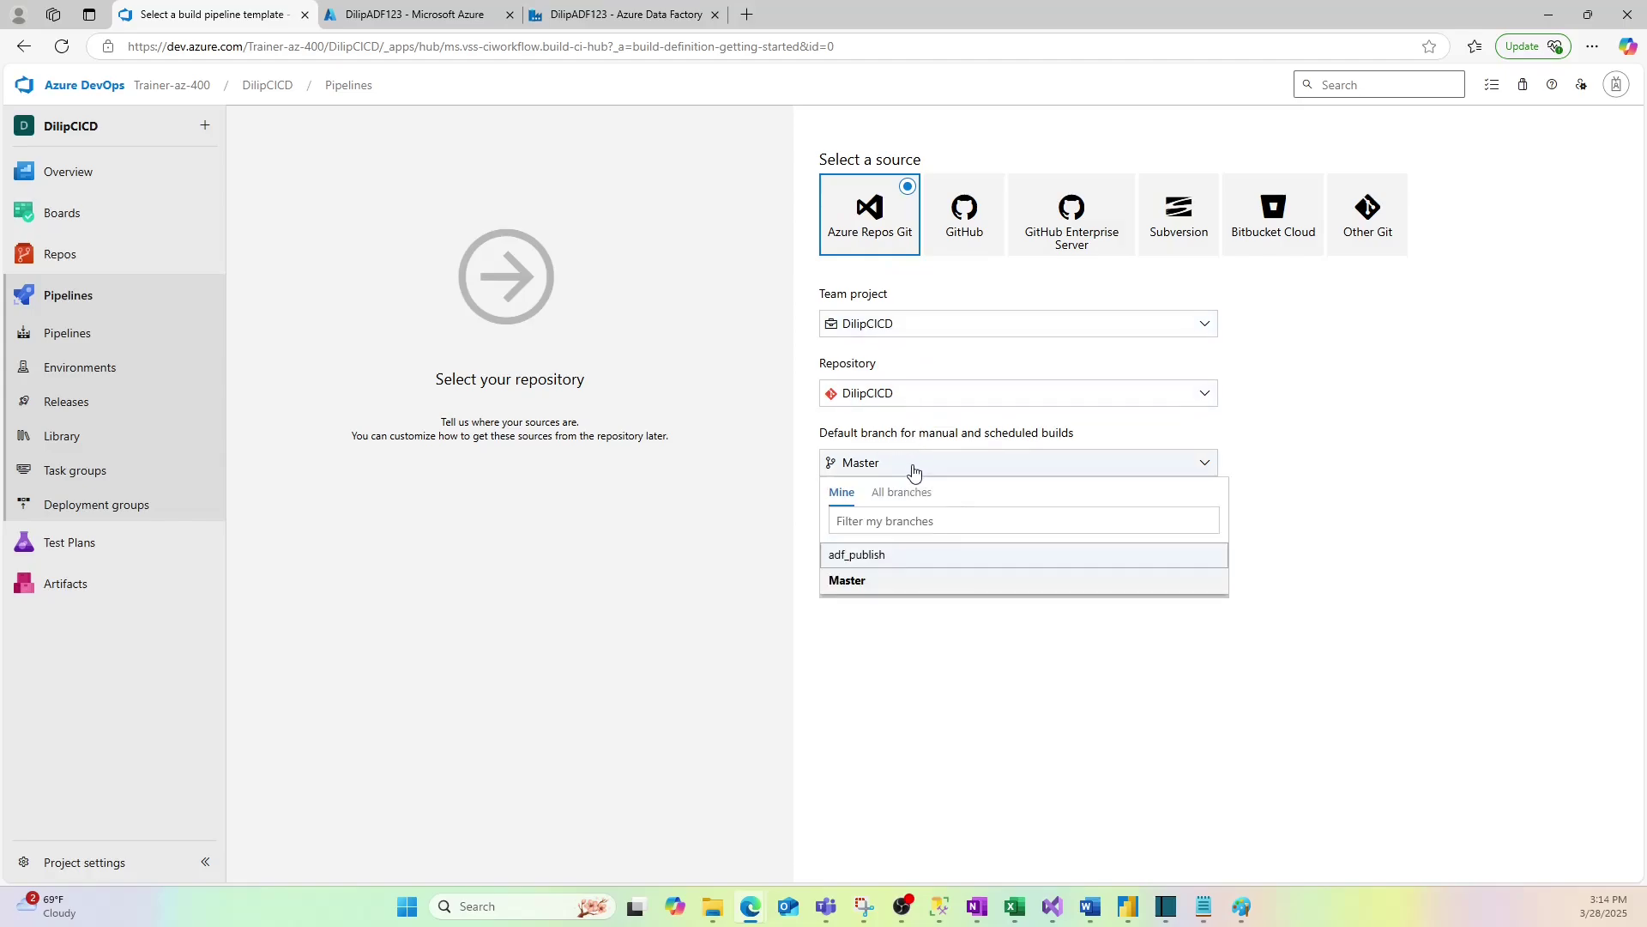
pyautogui.click(866, 556)
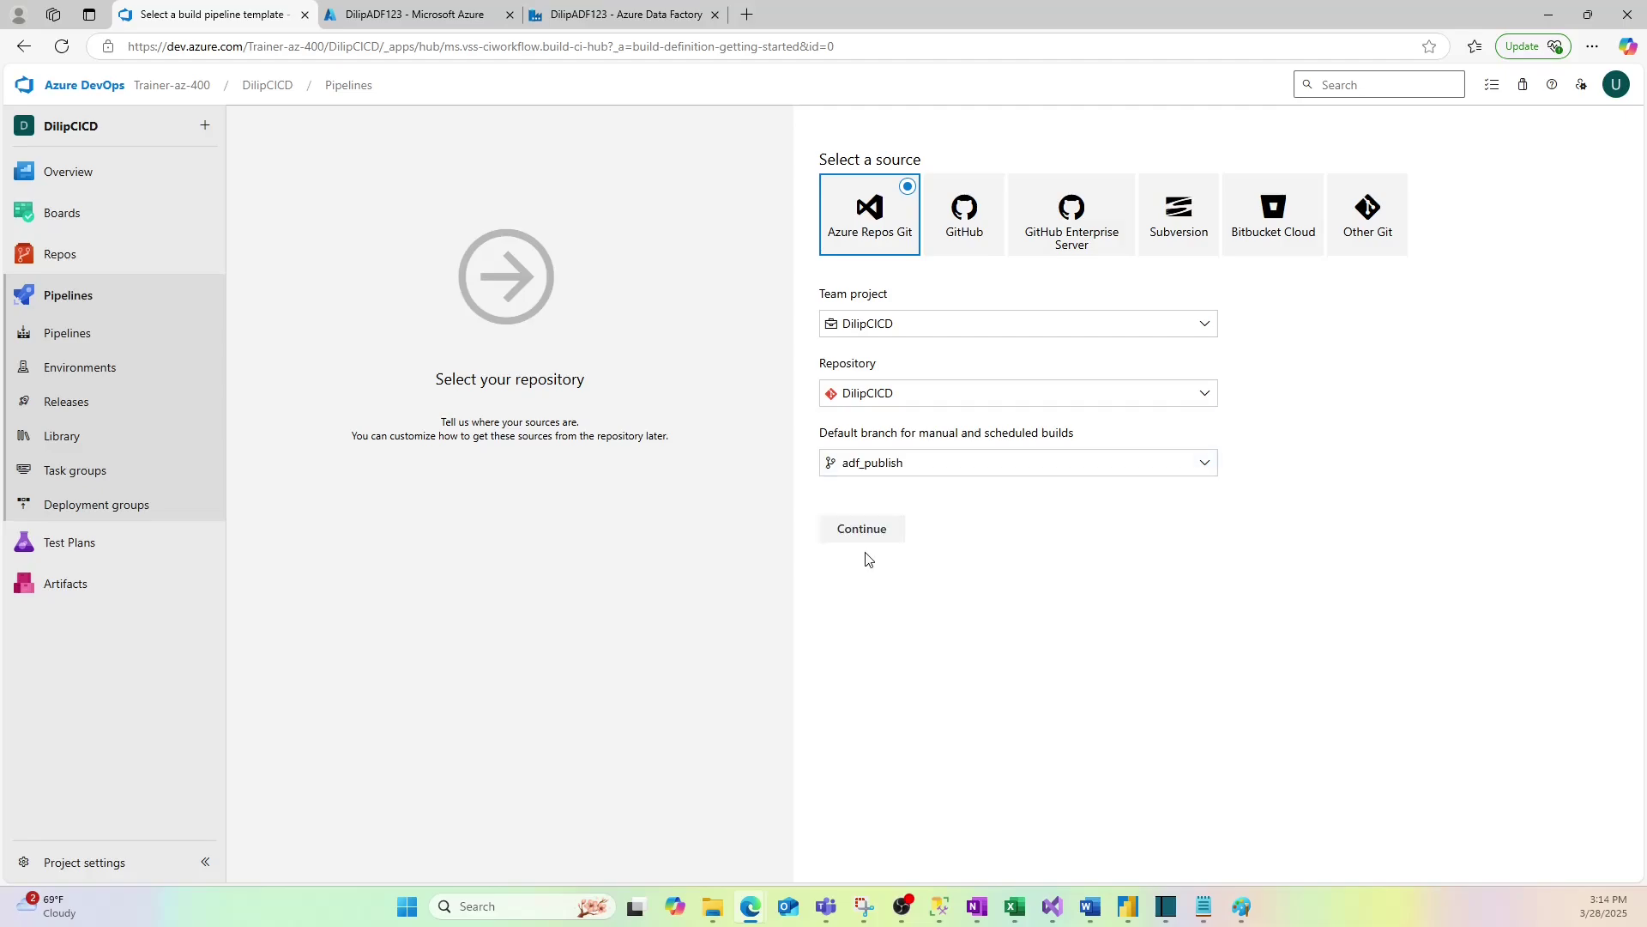
pyautogui.click(863, 538)
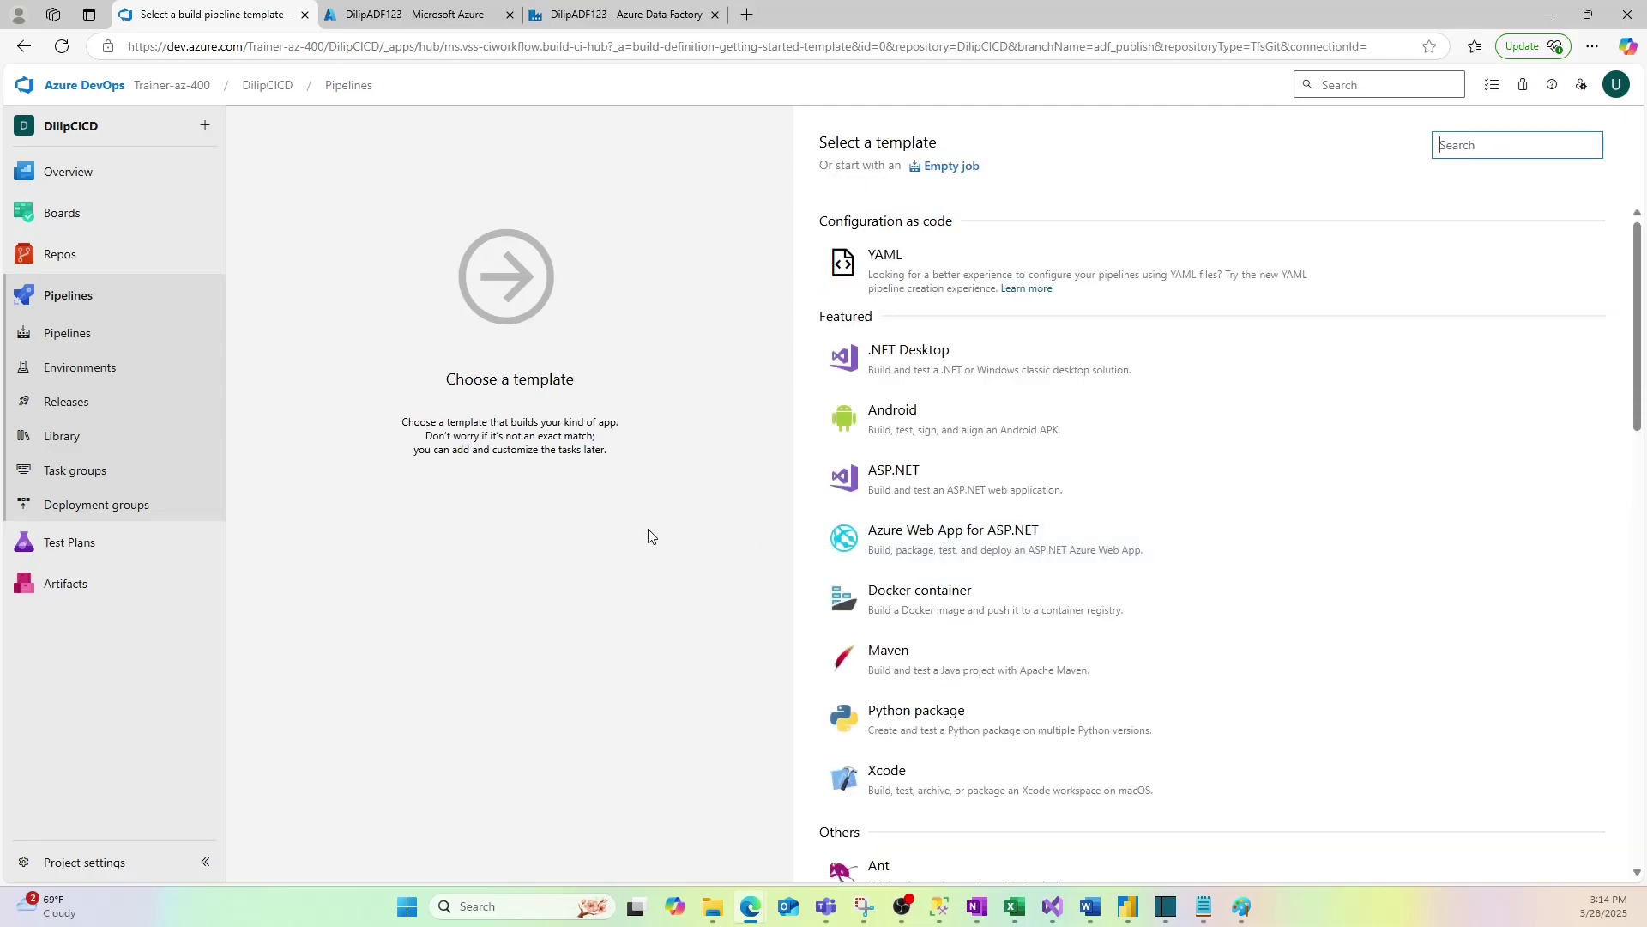
# Step: Look through the build templates and start the pipeline with an empty job
pyautogui.scroll(-10, 1118, 625)
pyautogui.scroll(6, 1113, 643)
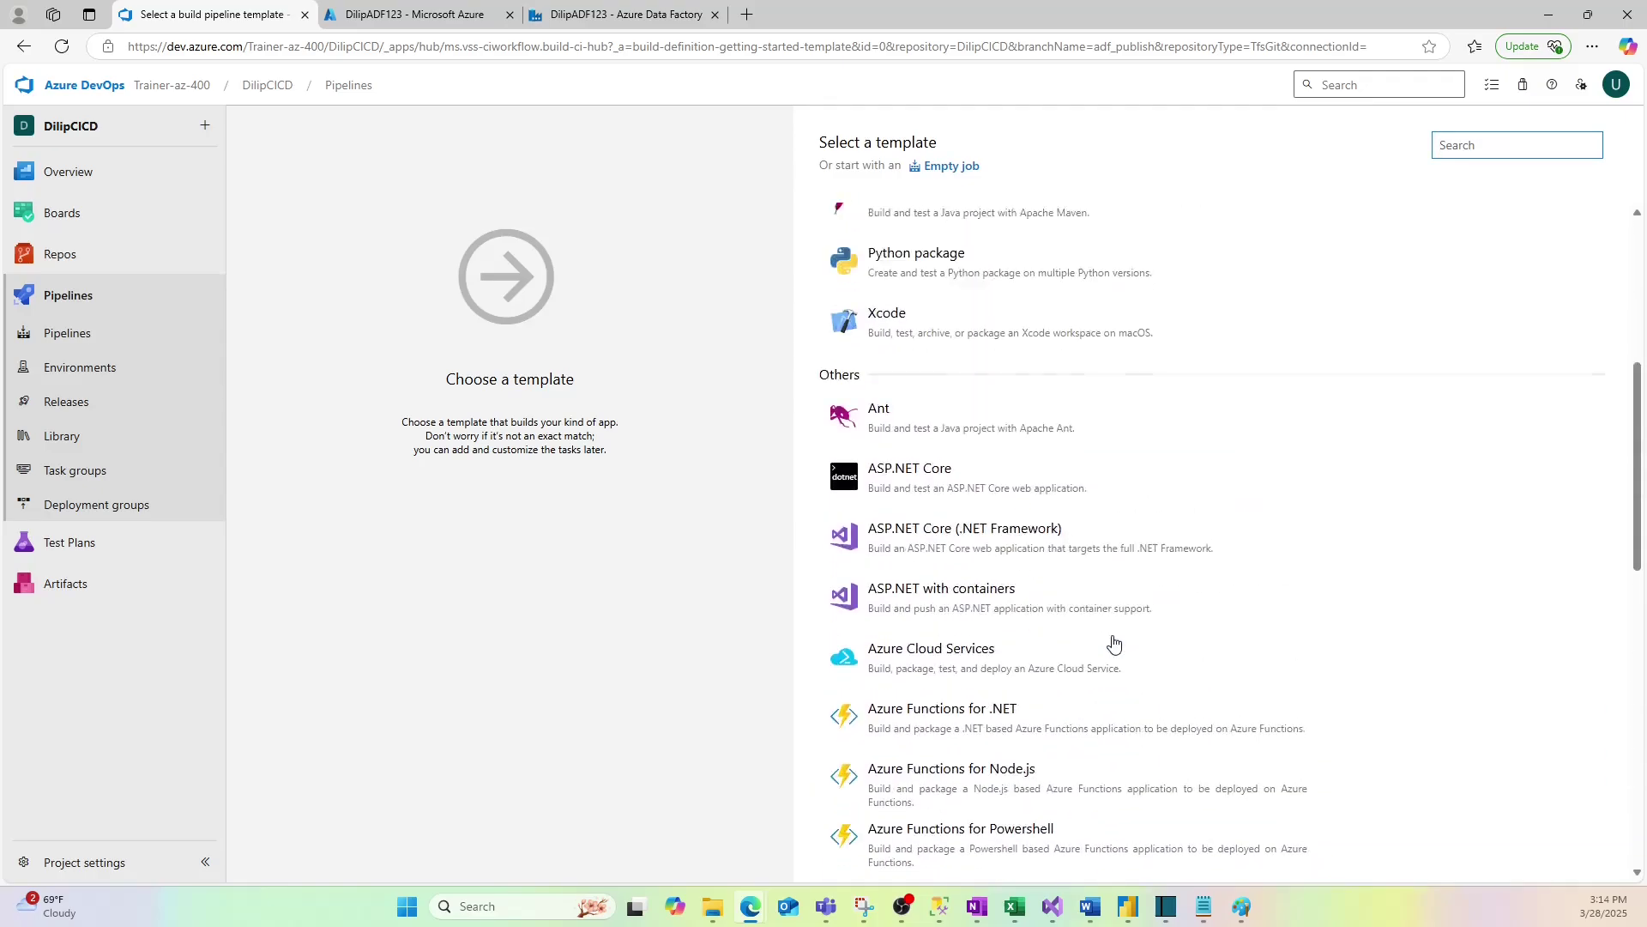
pyautogui.scroll(5, 1114, 644)
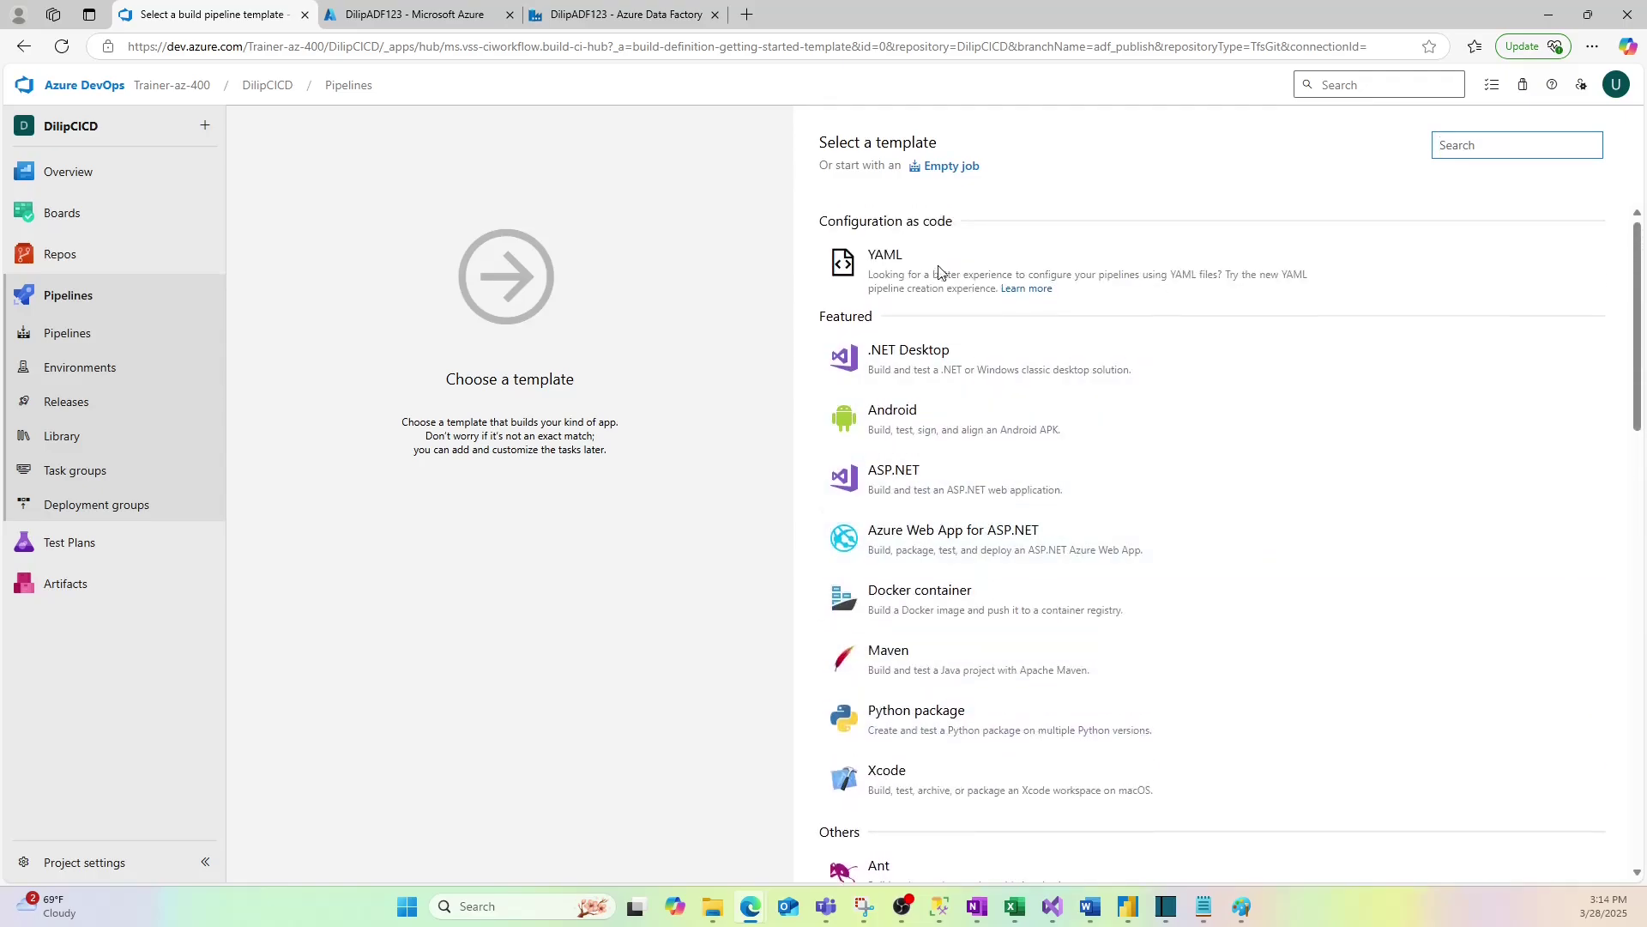
pyautogui.click(941, 166)
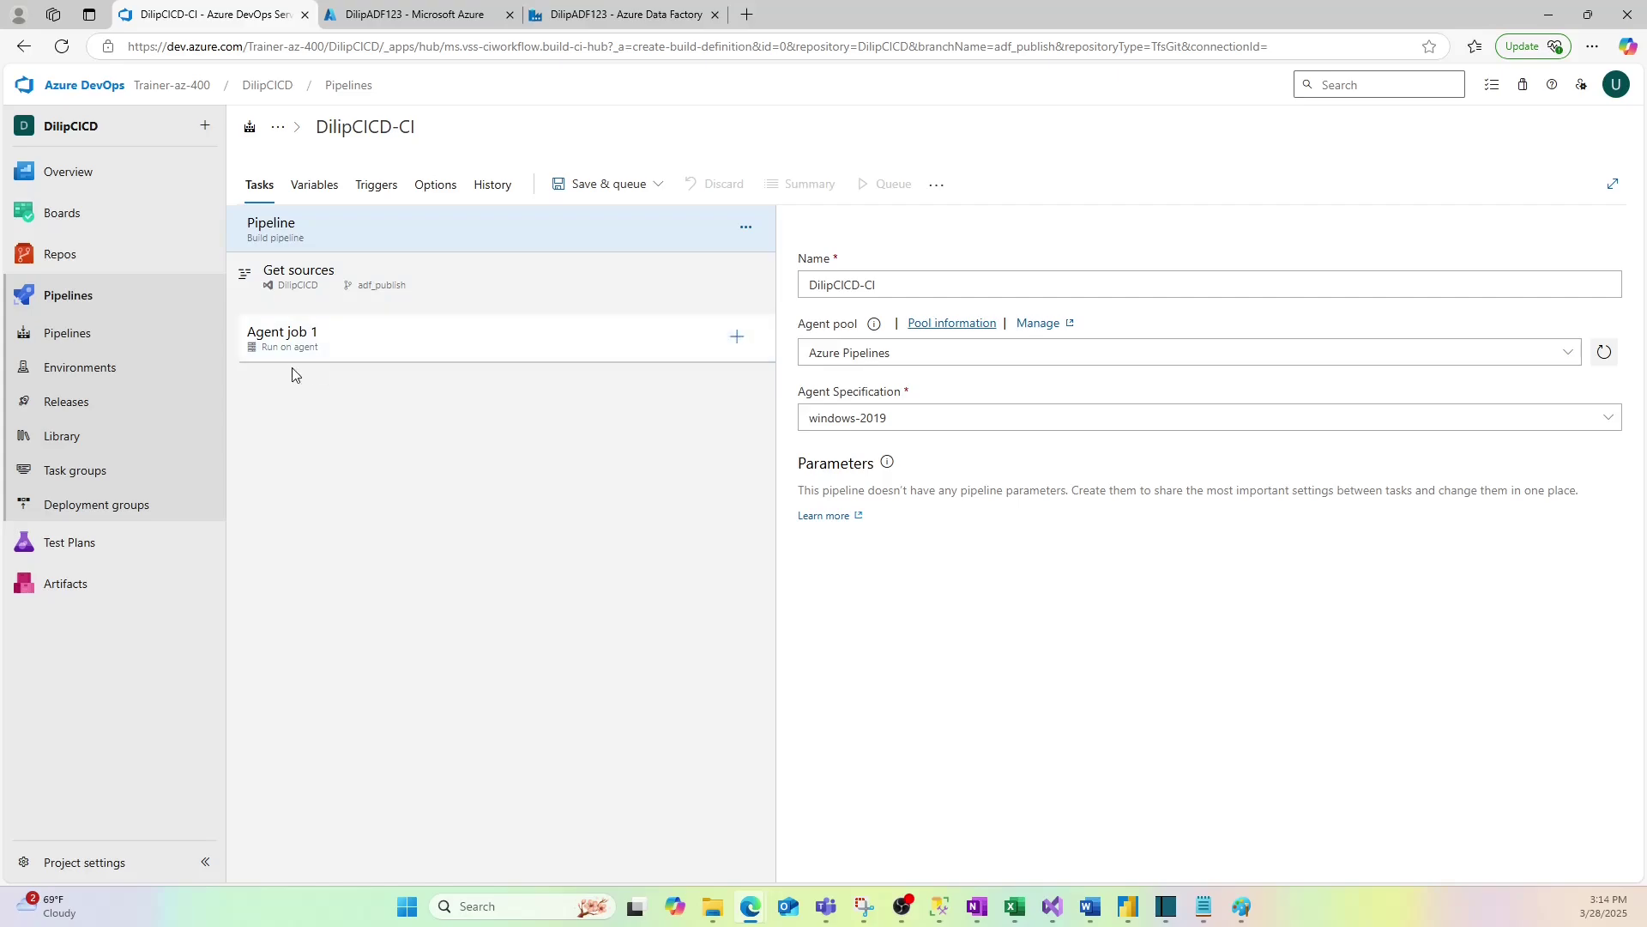
# Step: Add the Publish build artifacts task to Agent job 1, and save and run the pipeline on the adf_publish branch
pyautogui.click(736, 338)
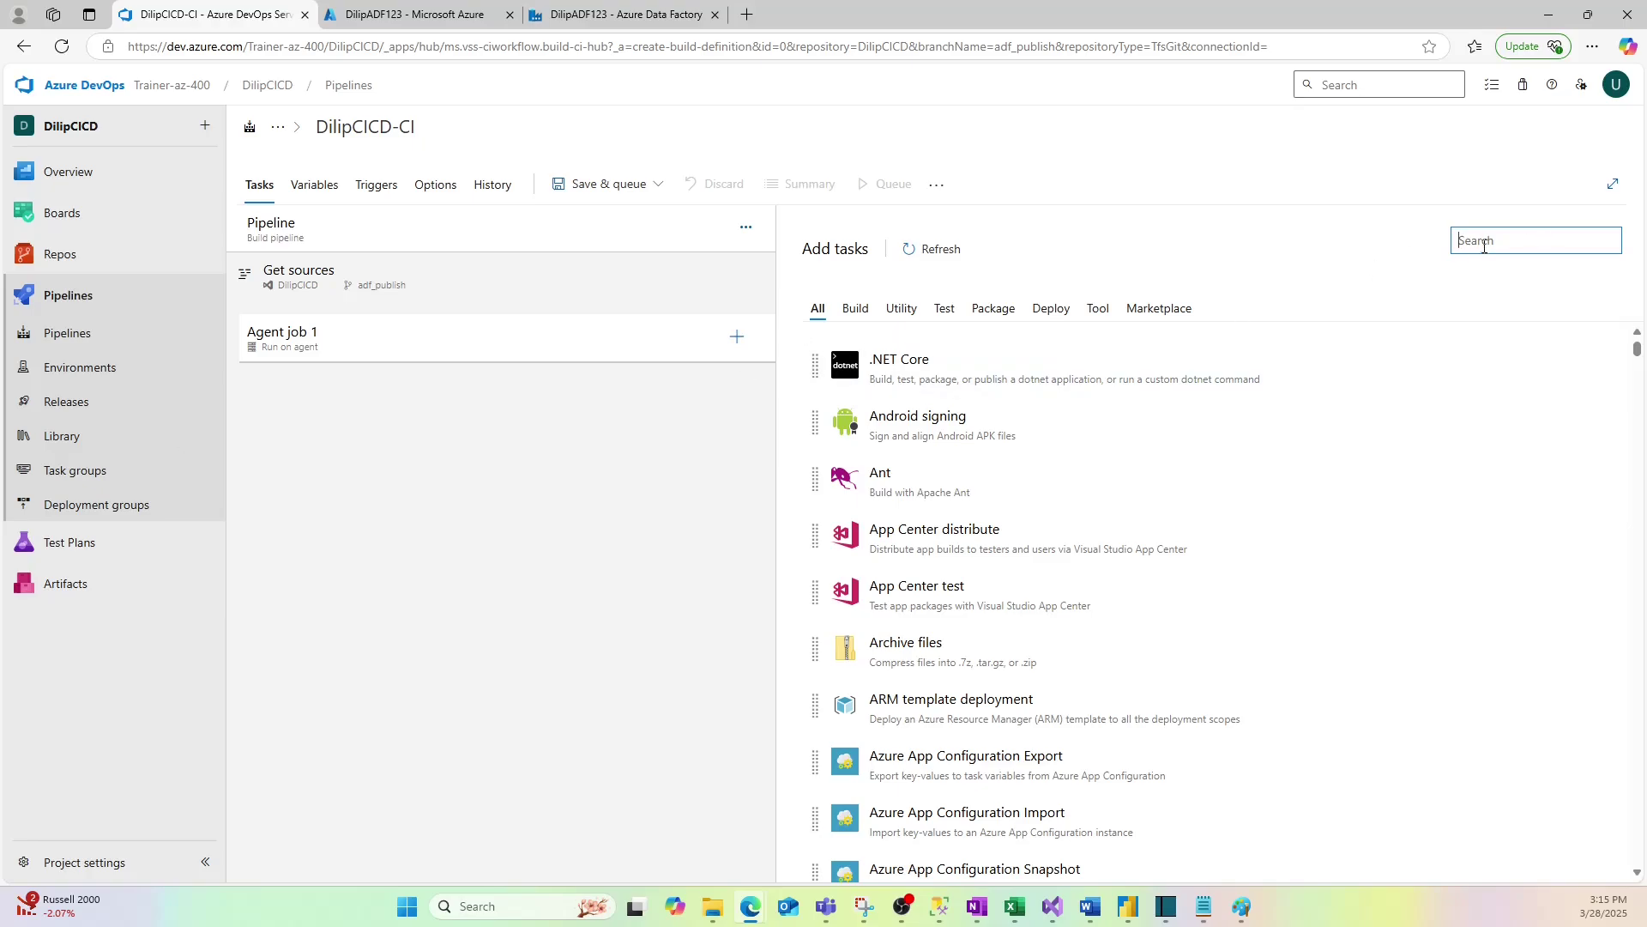
pyautogui.write('build')
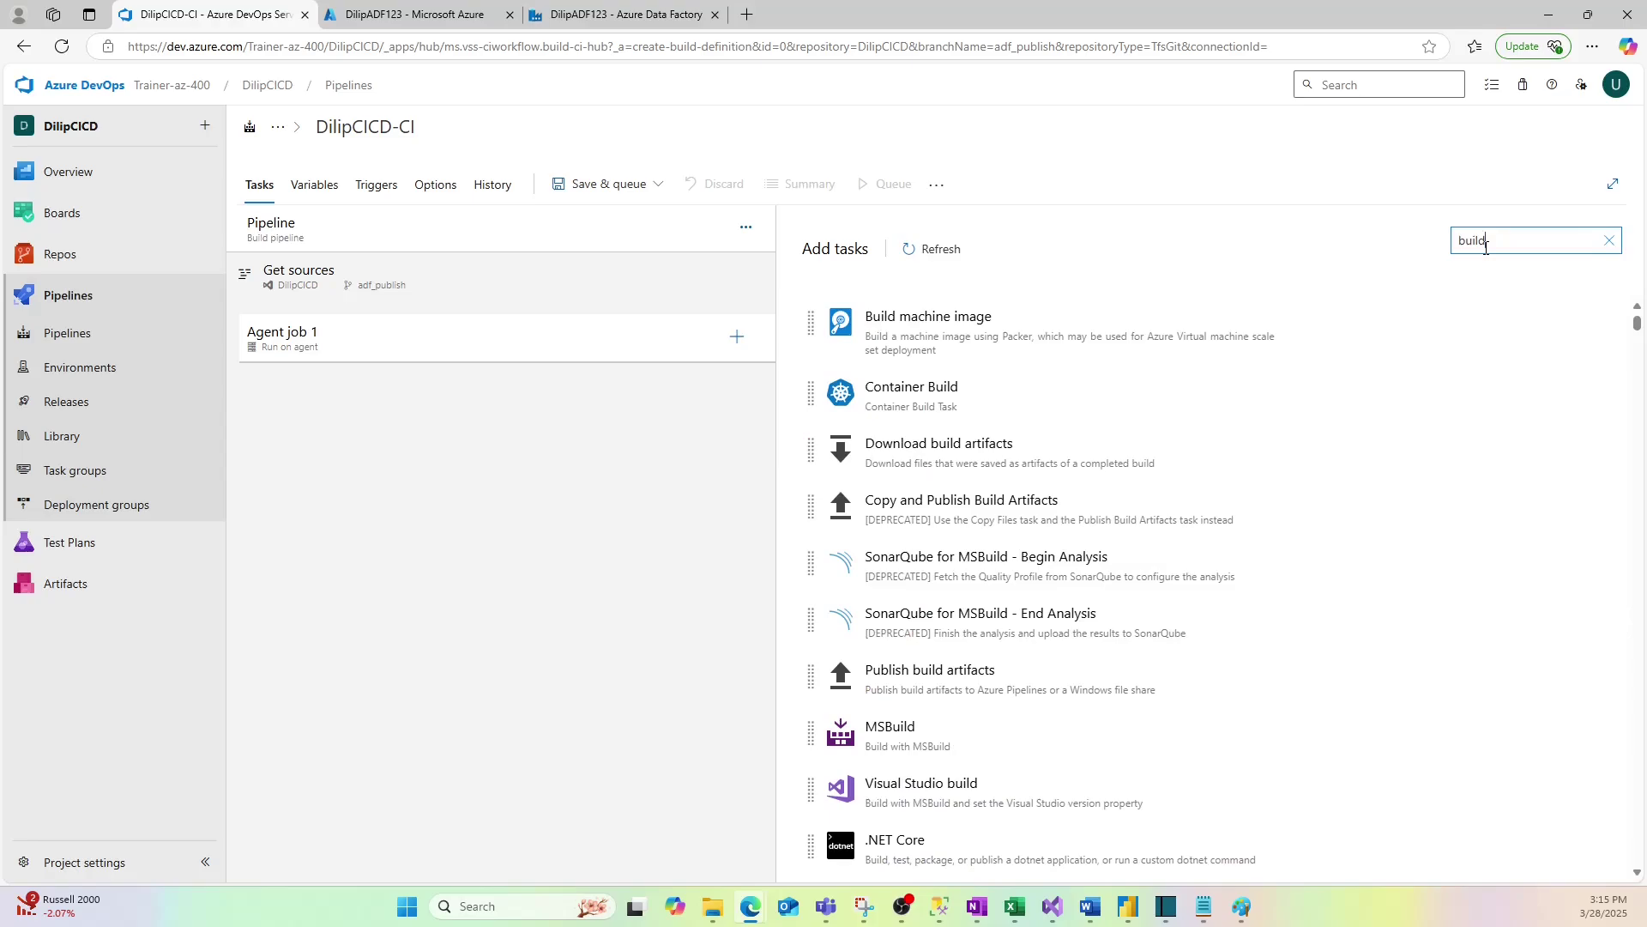
pyautogui.press('BackSpace')
pyautogui.write('pu')
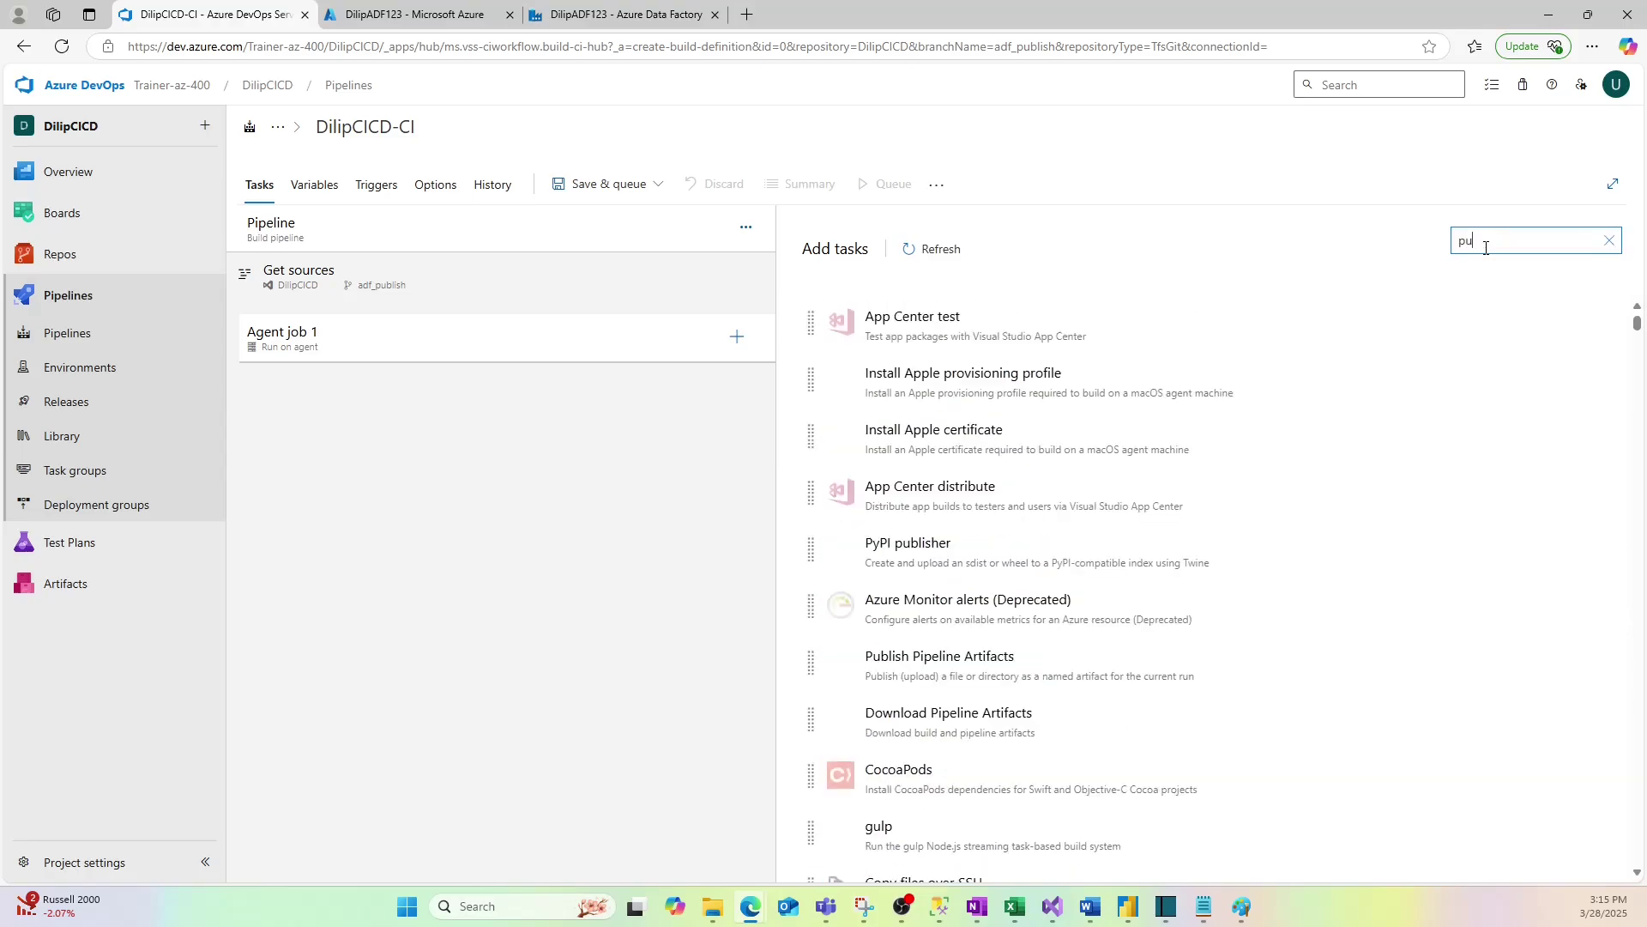
pyautogui.write('llish bu')
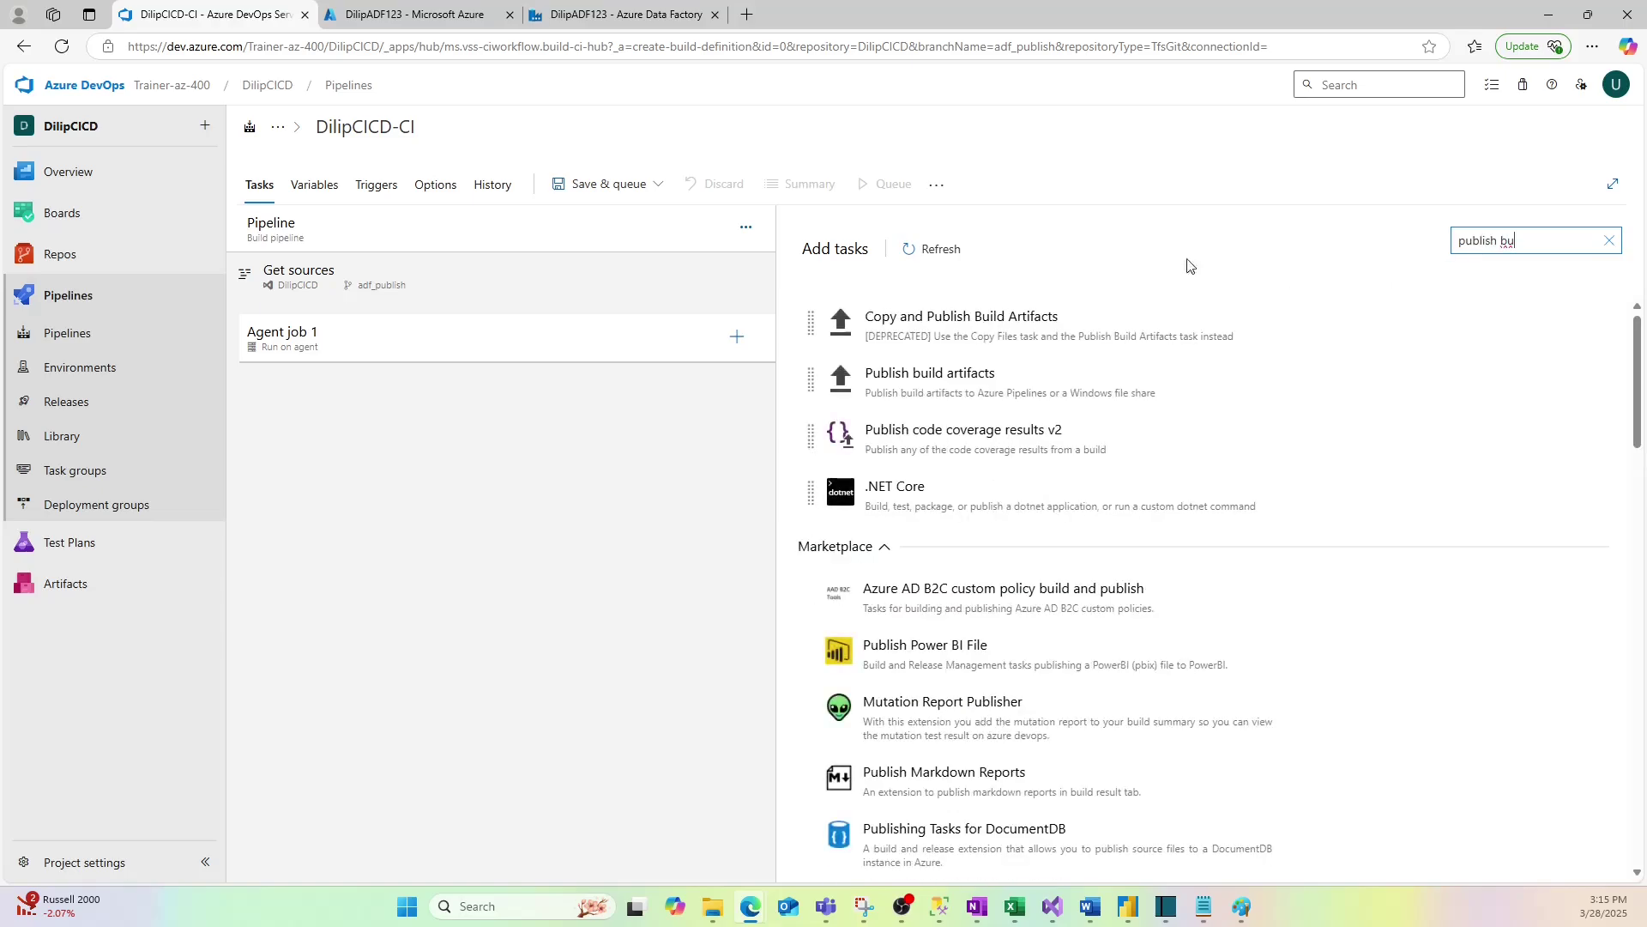
pyautogui.moveTo(918, 393)
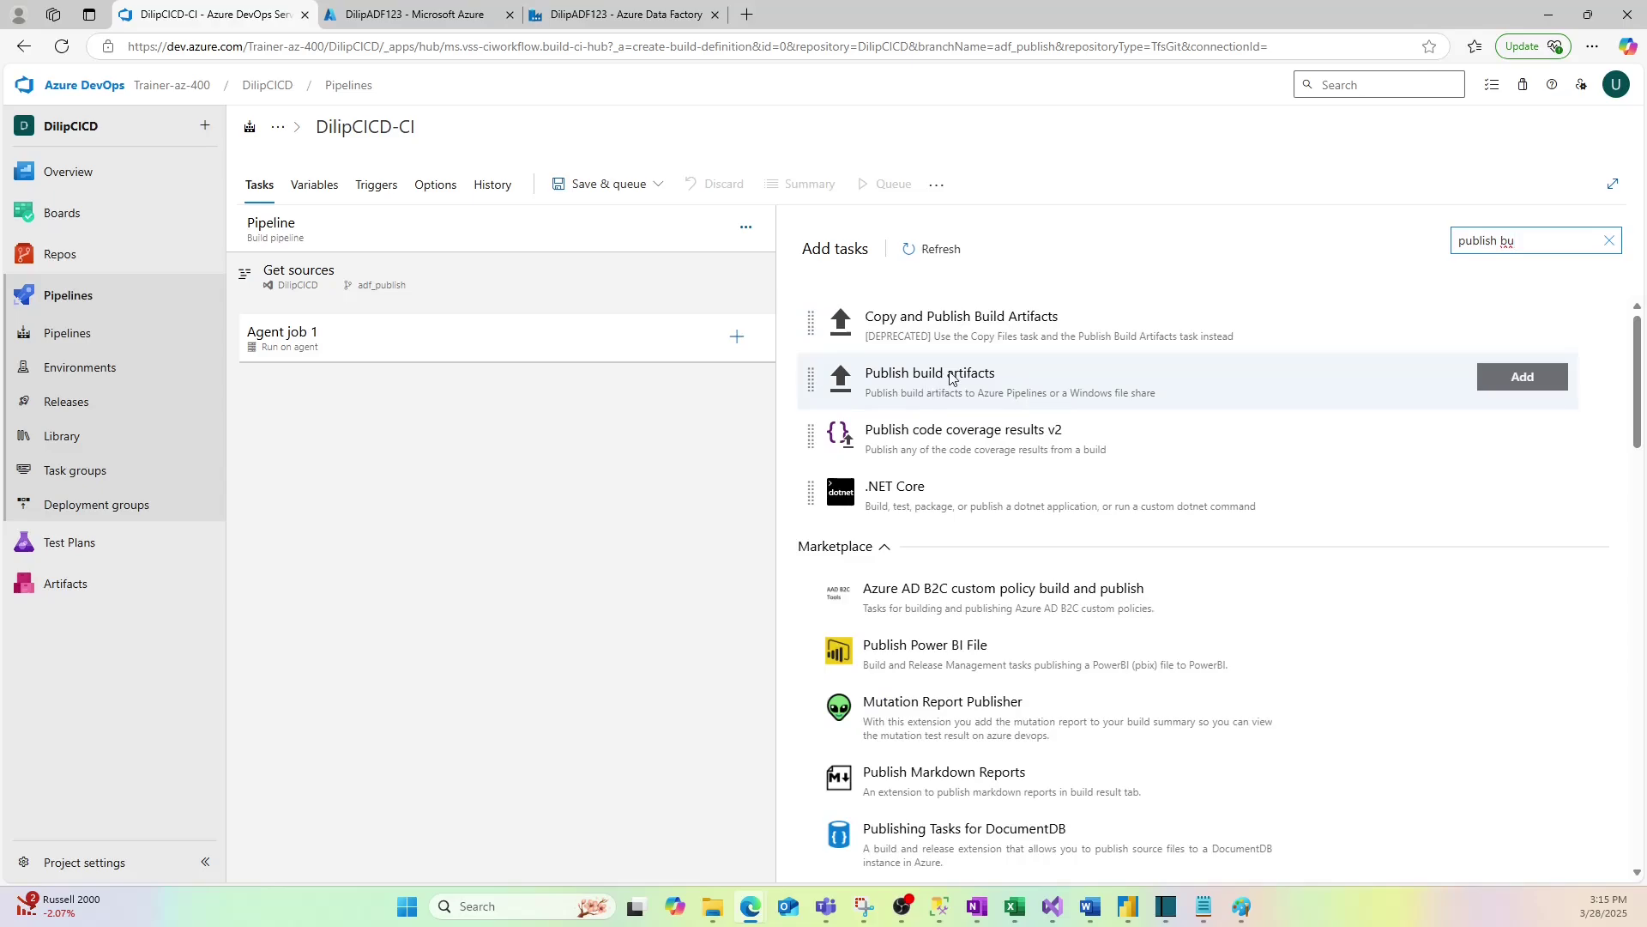
pyautogui.click(1493, 381)
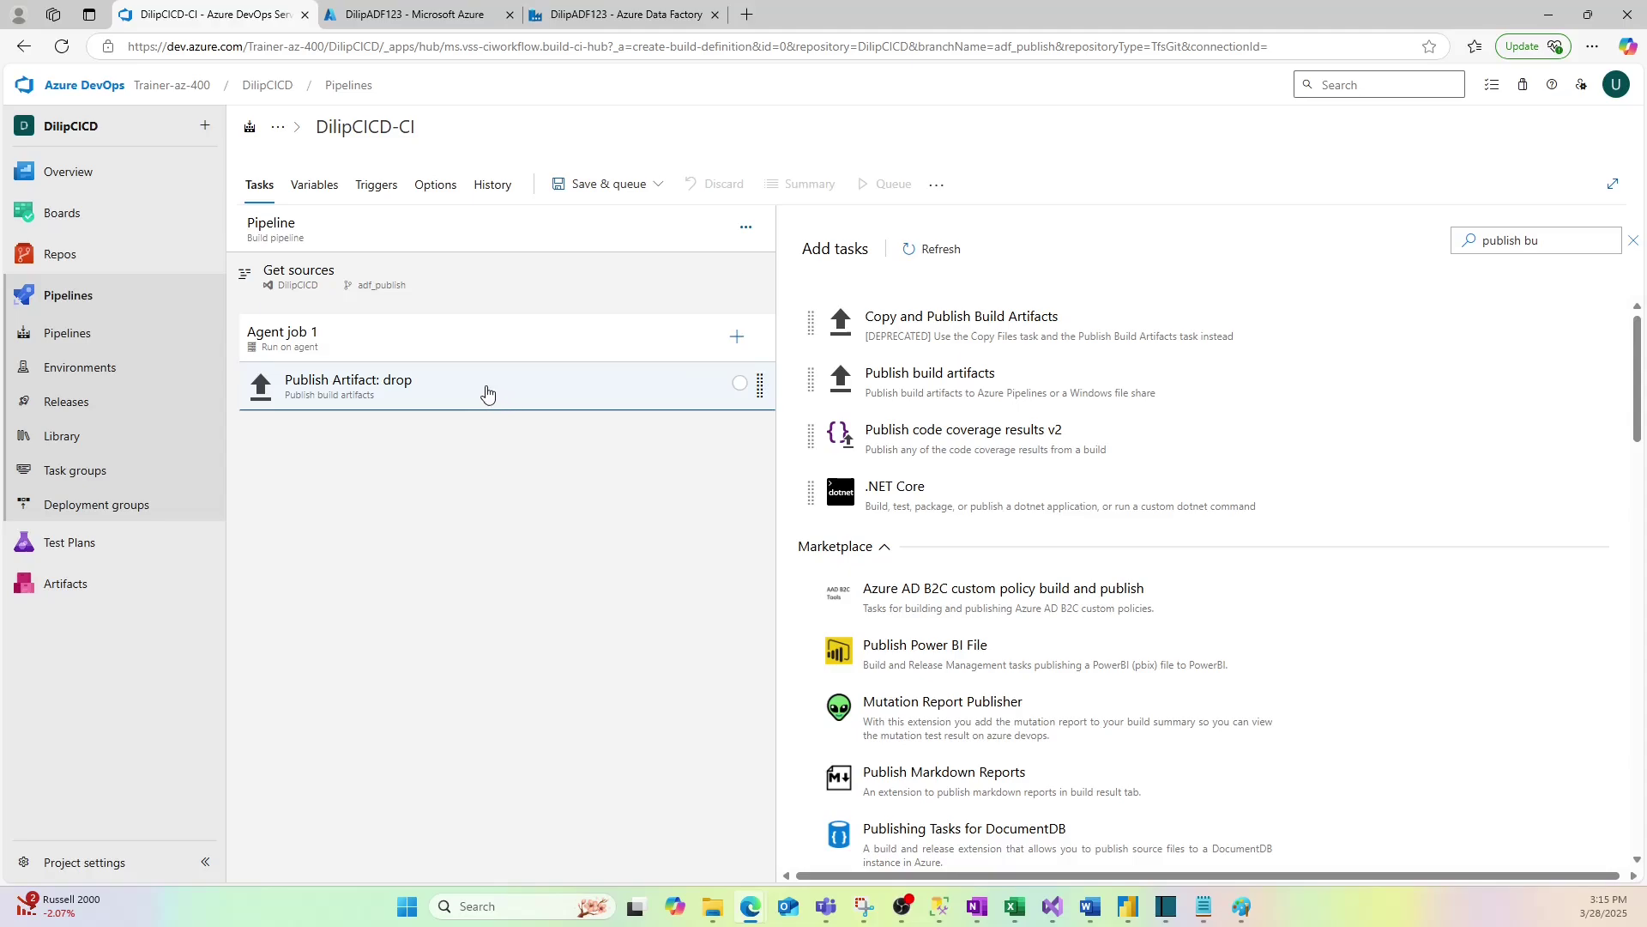
pyautogui.click(574, 183)
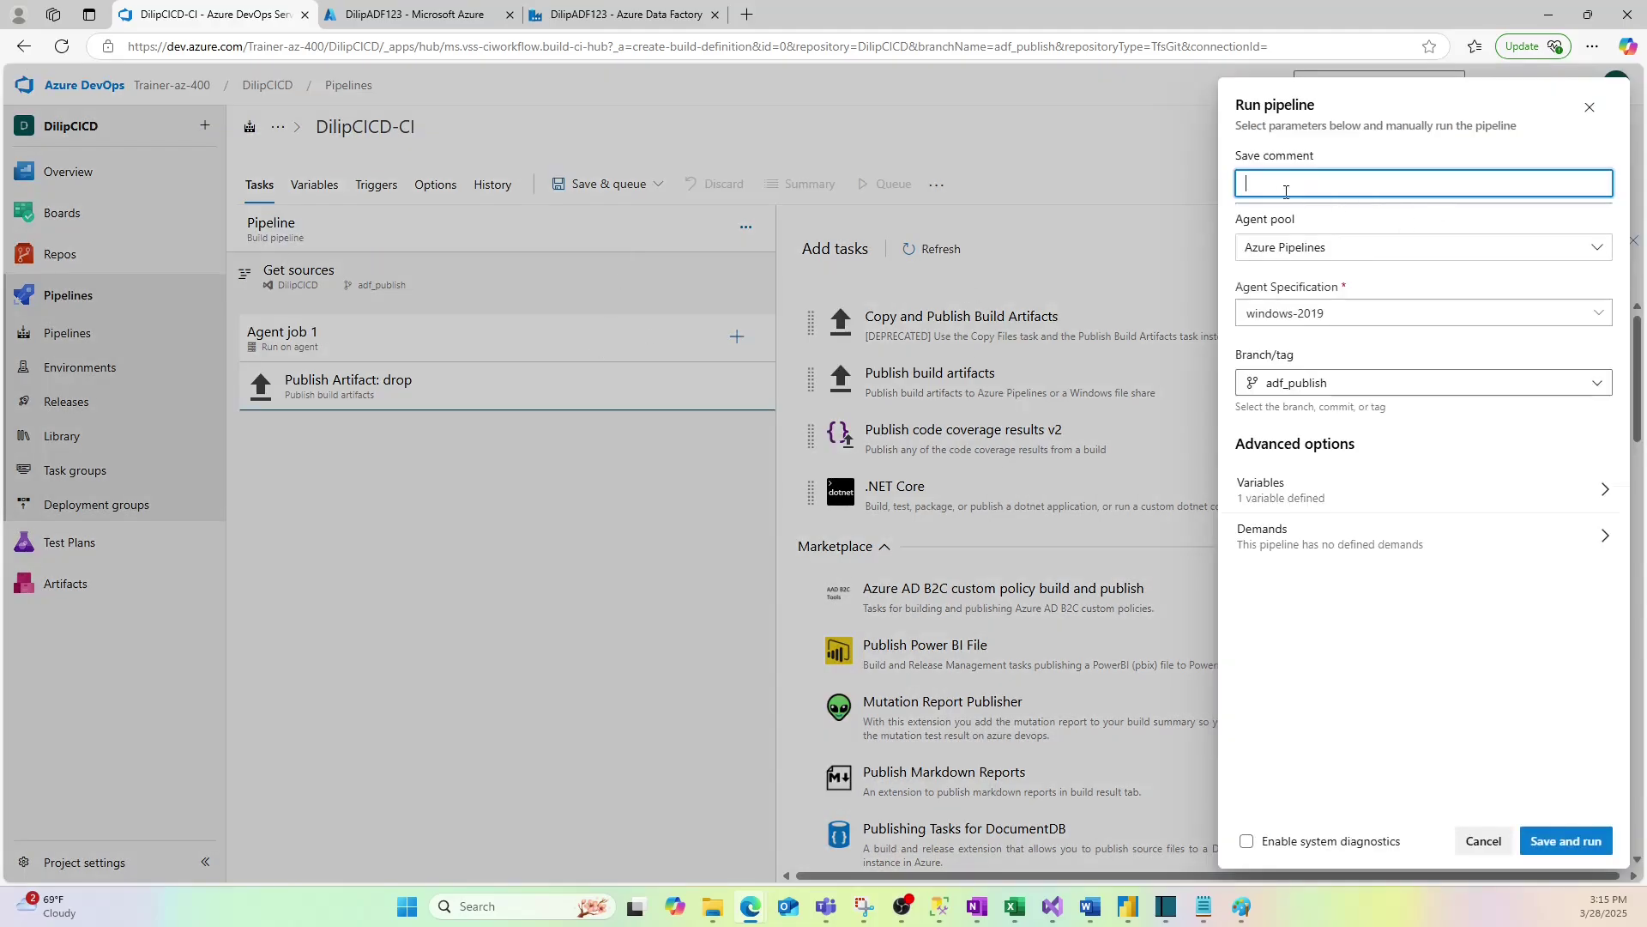
pyautogui.click(1563, 843)
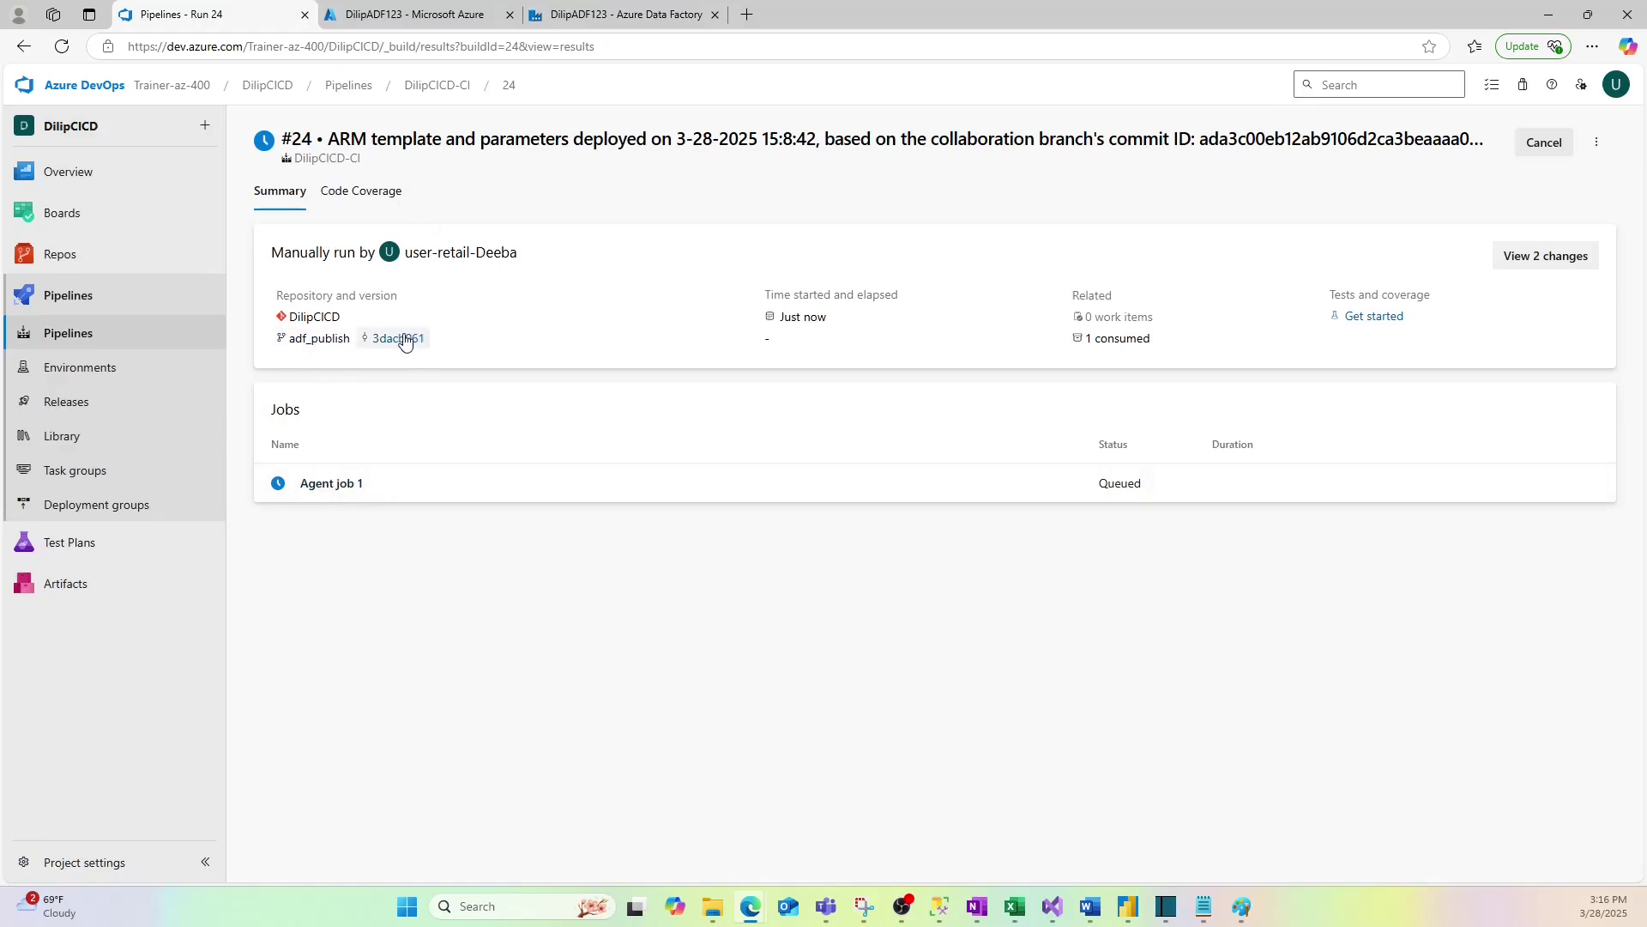
# Step: Reopen the DilipCICD-CI pipeline for editing and set the Publish Artifact: drop task's path to publish to the DilipADF123 folder
pyautogui.click(68, 342)
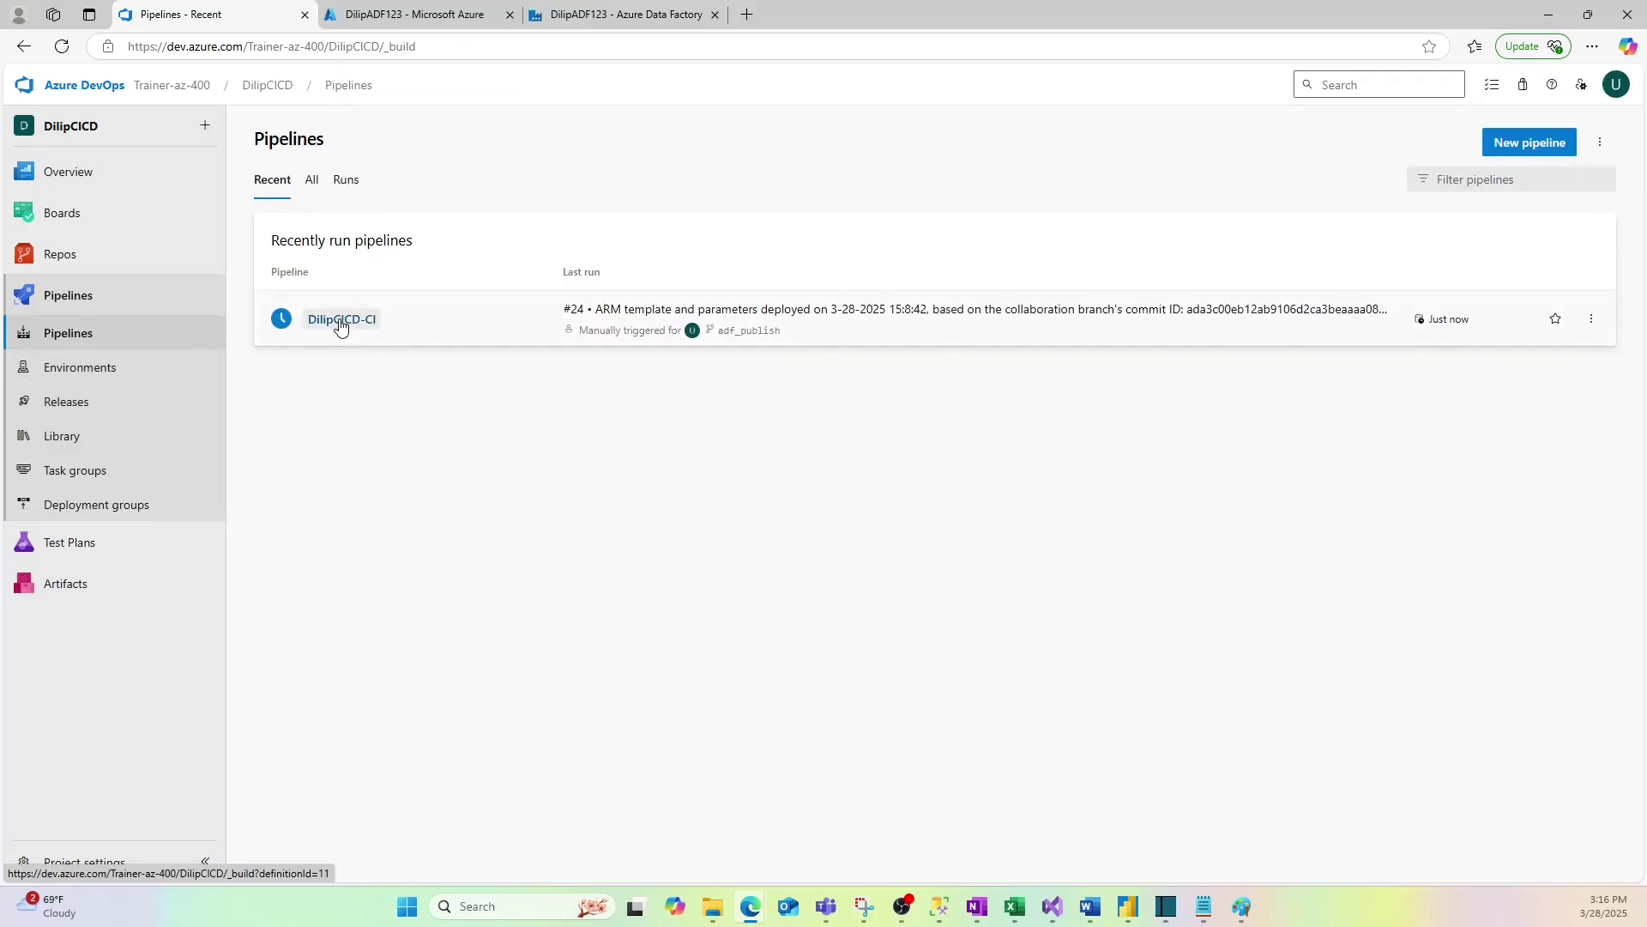
pyautogui.click(340, 320)
pyautogui.click(1456, 142)
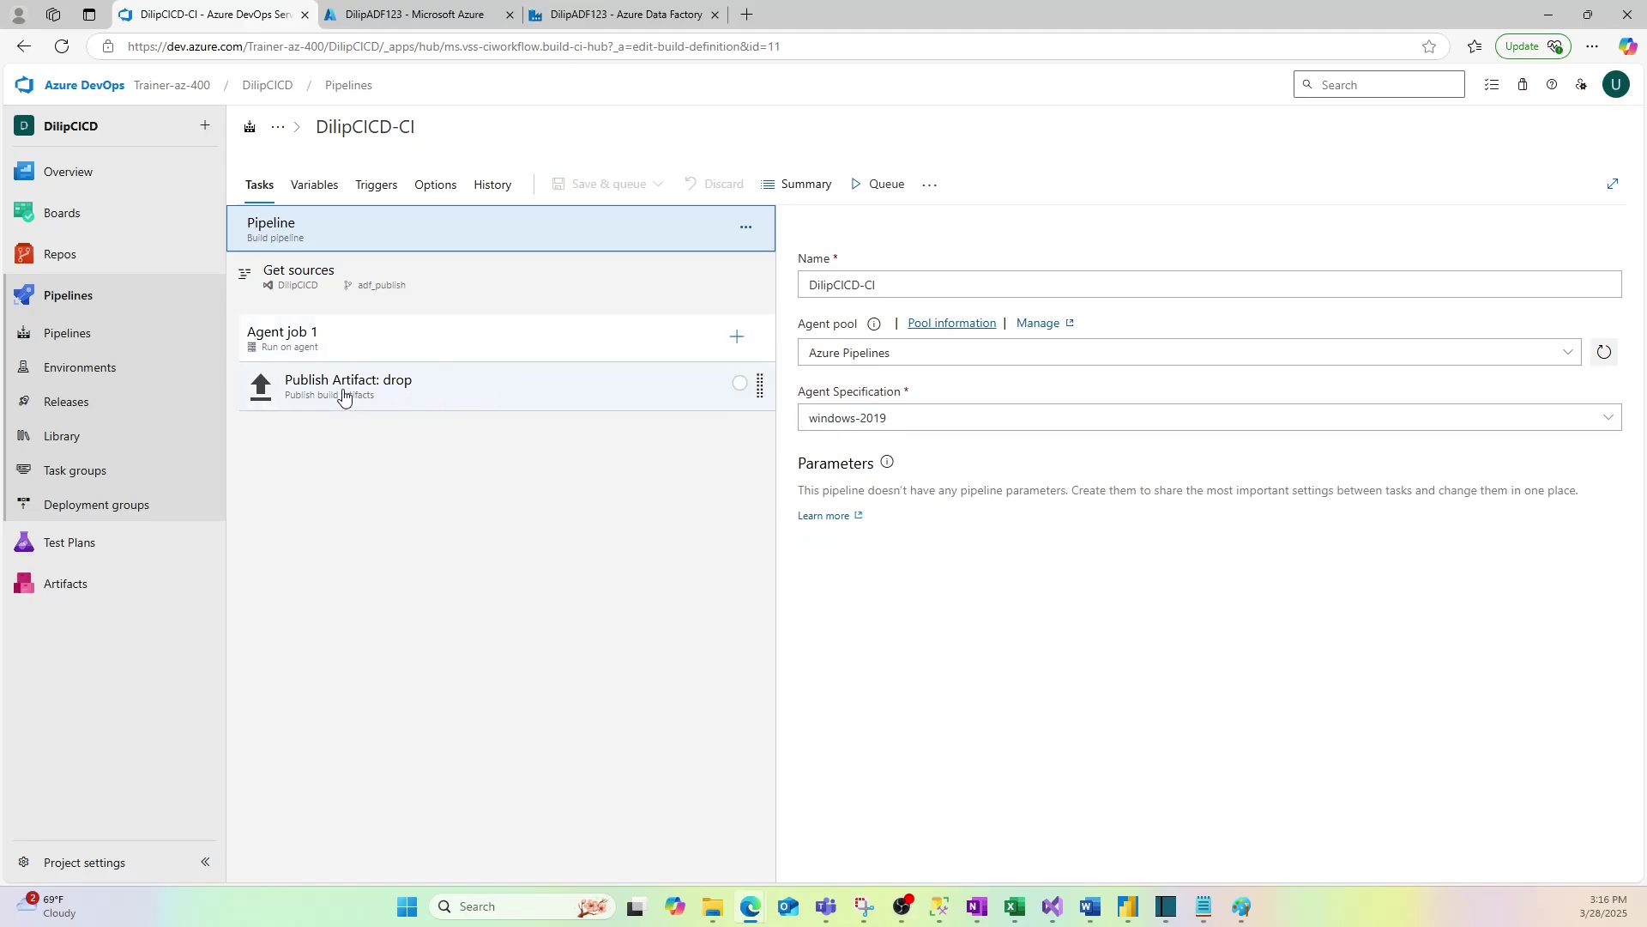
pyautogui.click(463, 391)
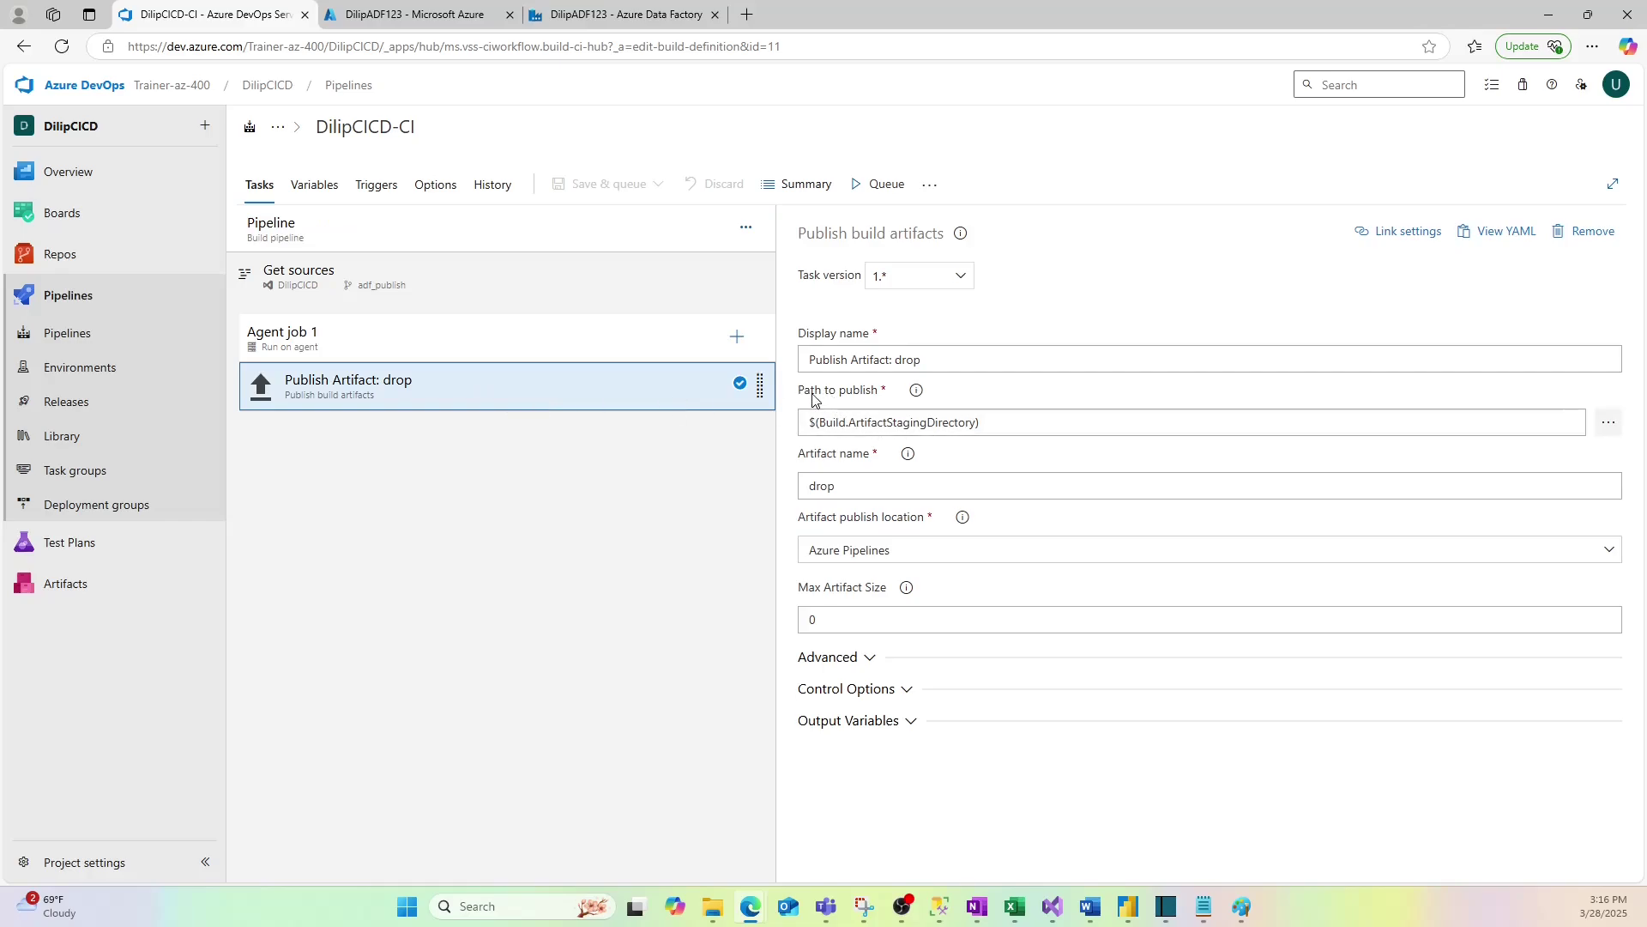
pyautogui.moveTo(805, 391)
pyautogui.mouseDown()
pyautogui.moveTo(882, 393)
pyautogui.moveTo(831, 410)
pyautogui.moveTo(815, 394)
pyautogui.moveTo(867, 416)
pyautogui.moveTo(811, 413)
pyautogui.moveTo(860, 396)
pyautogui.moveTo(806, 396)
pyautogui.moveTo(852, 395)
pyautogui.mouseUp()
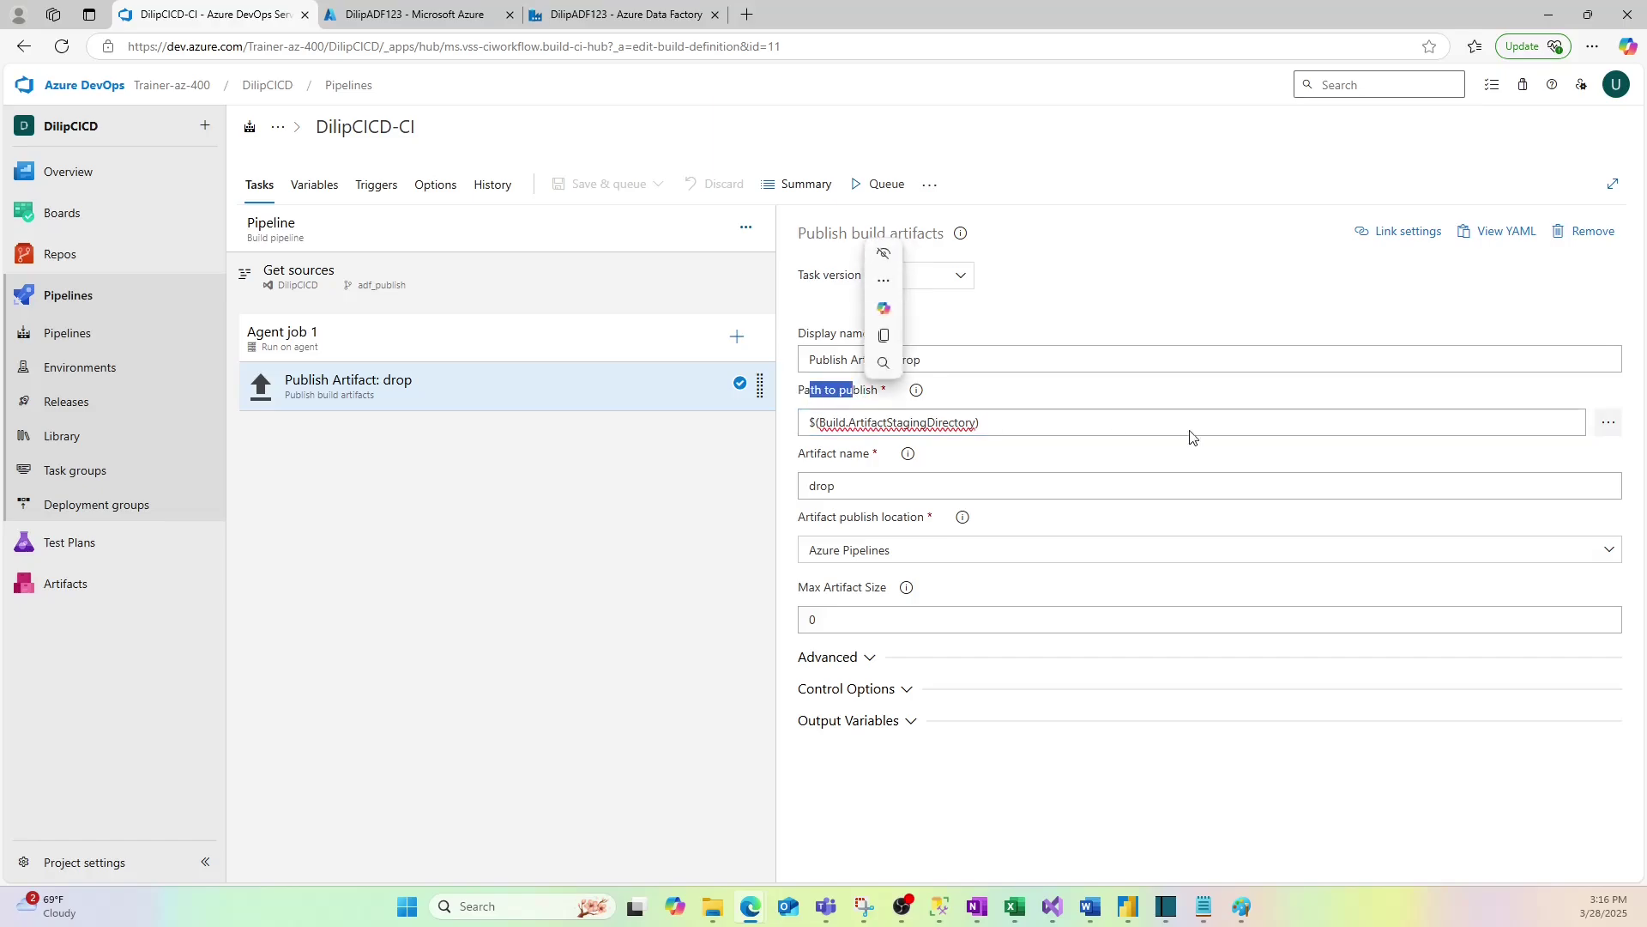
pyautogui.click(1611, 426)
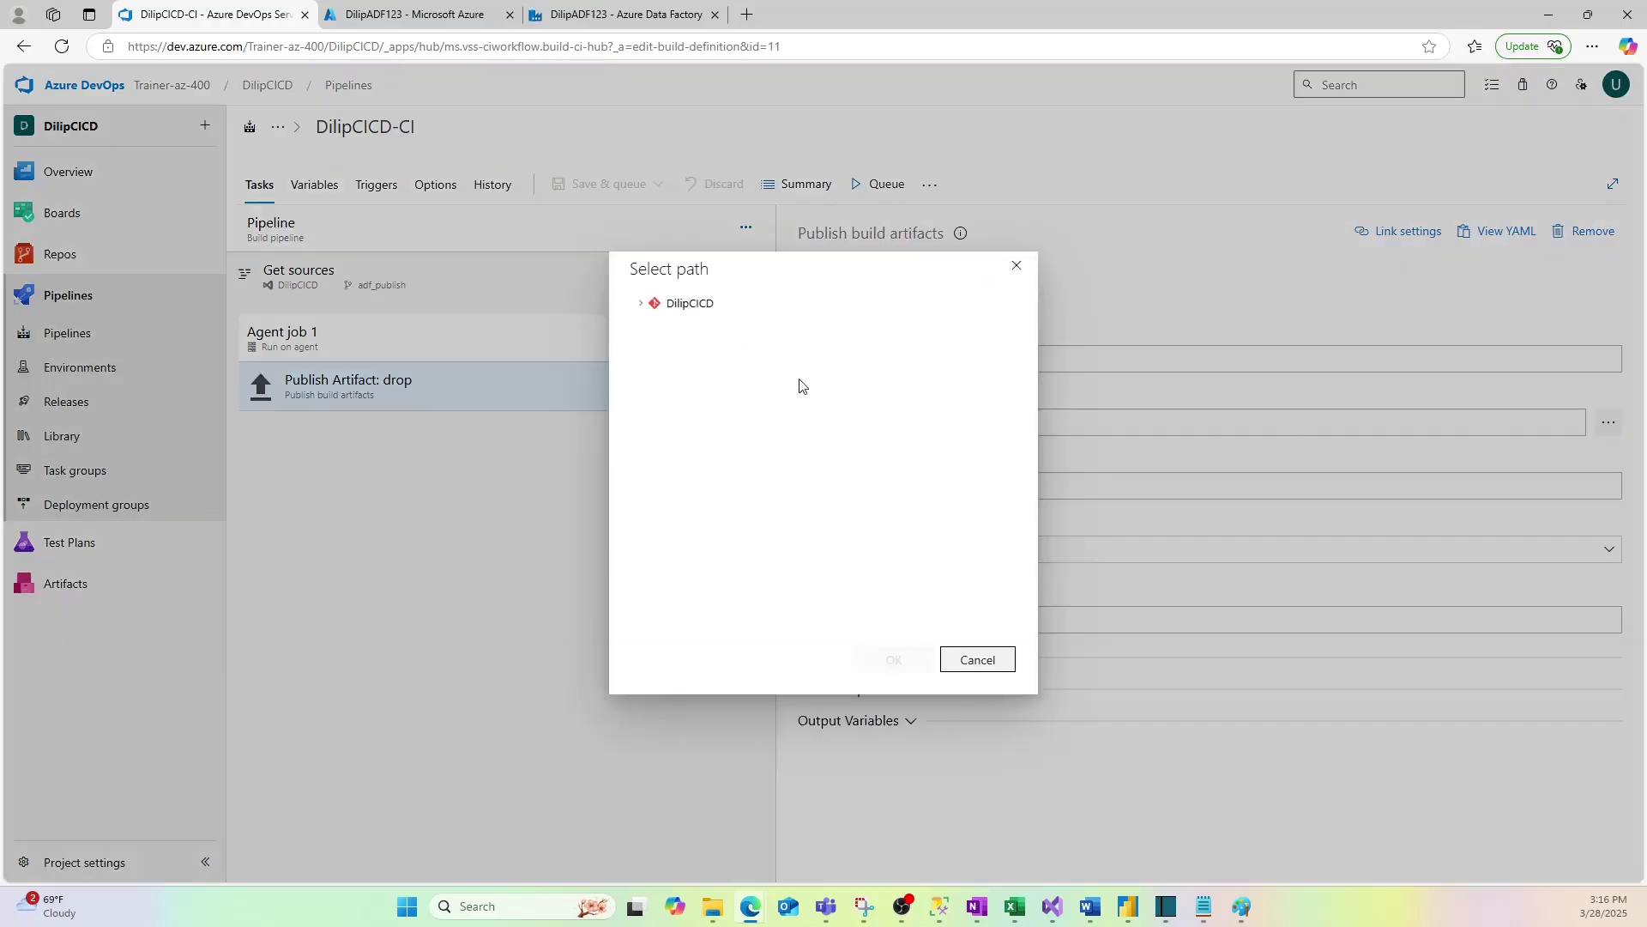
pyautogui.click(643, 306)
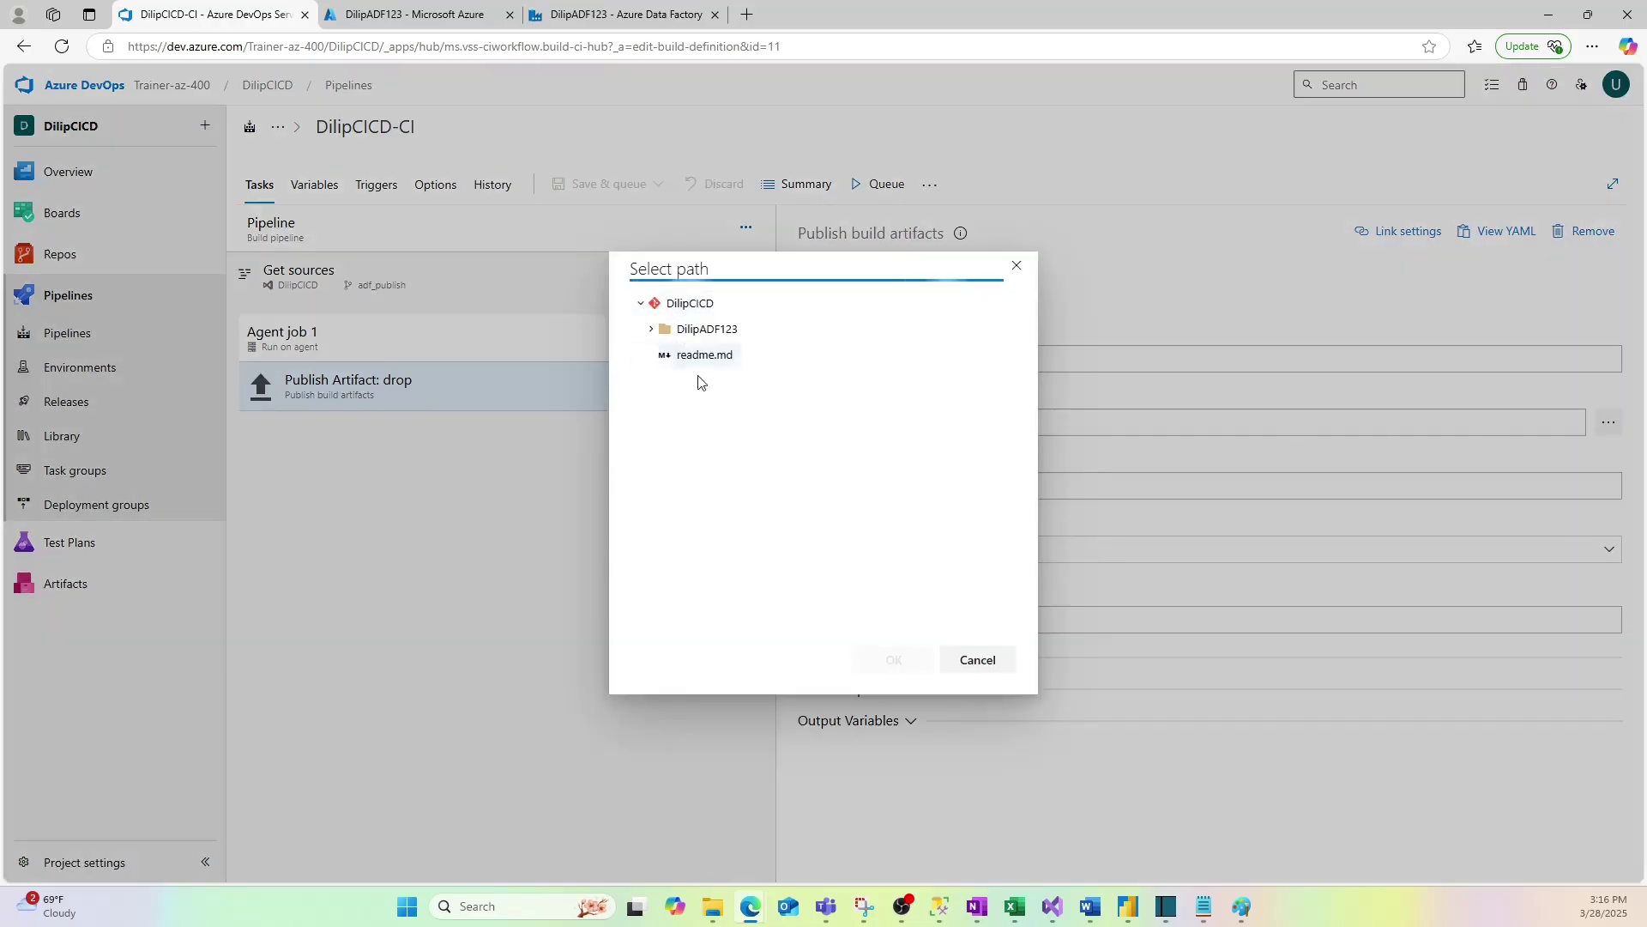
pyautogui.doubleClick(716, 331)
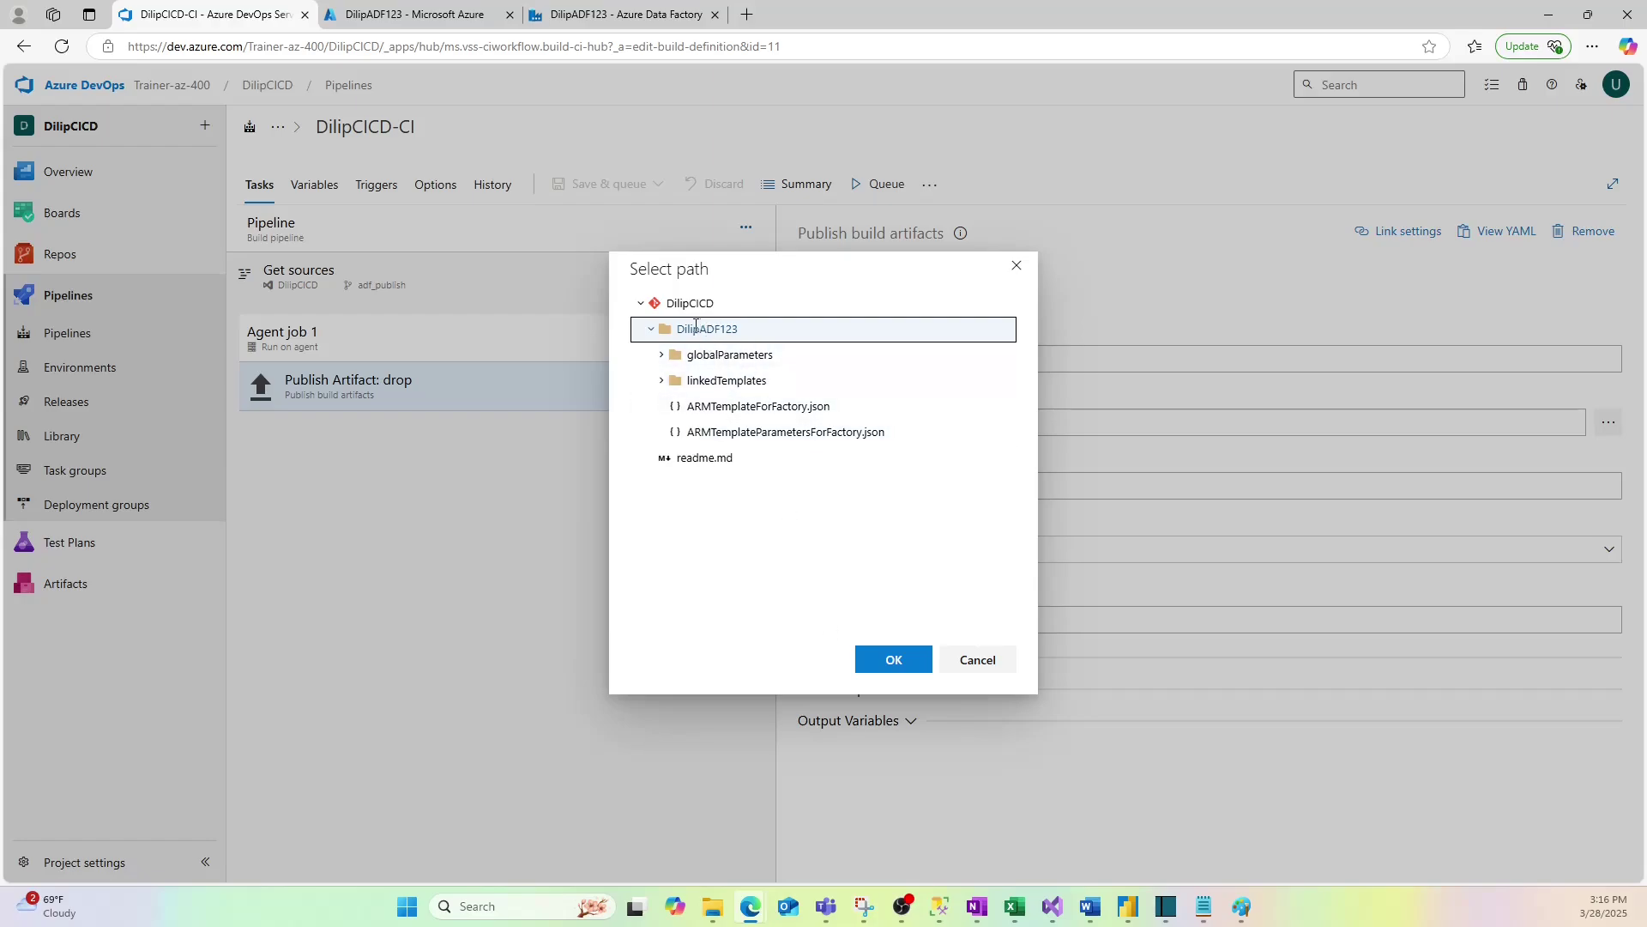
pyautogui.click(884, 667)
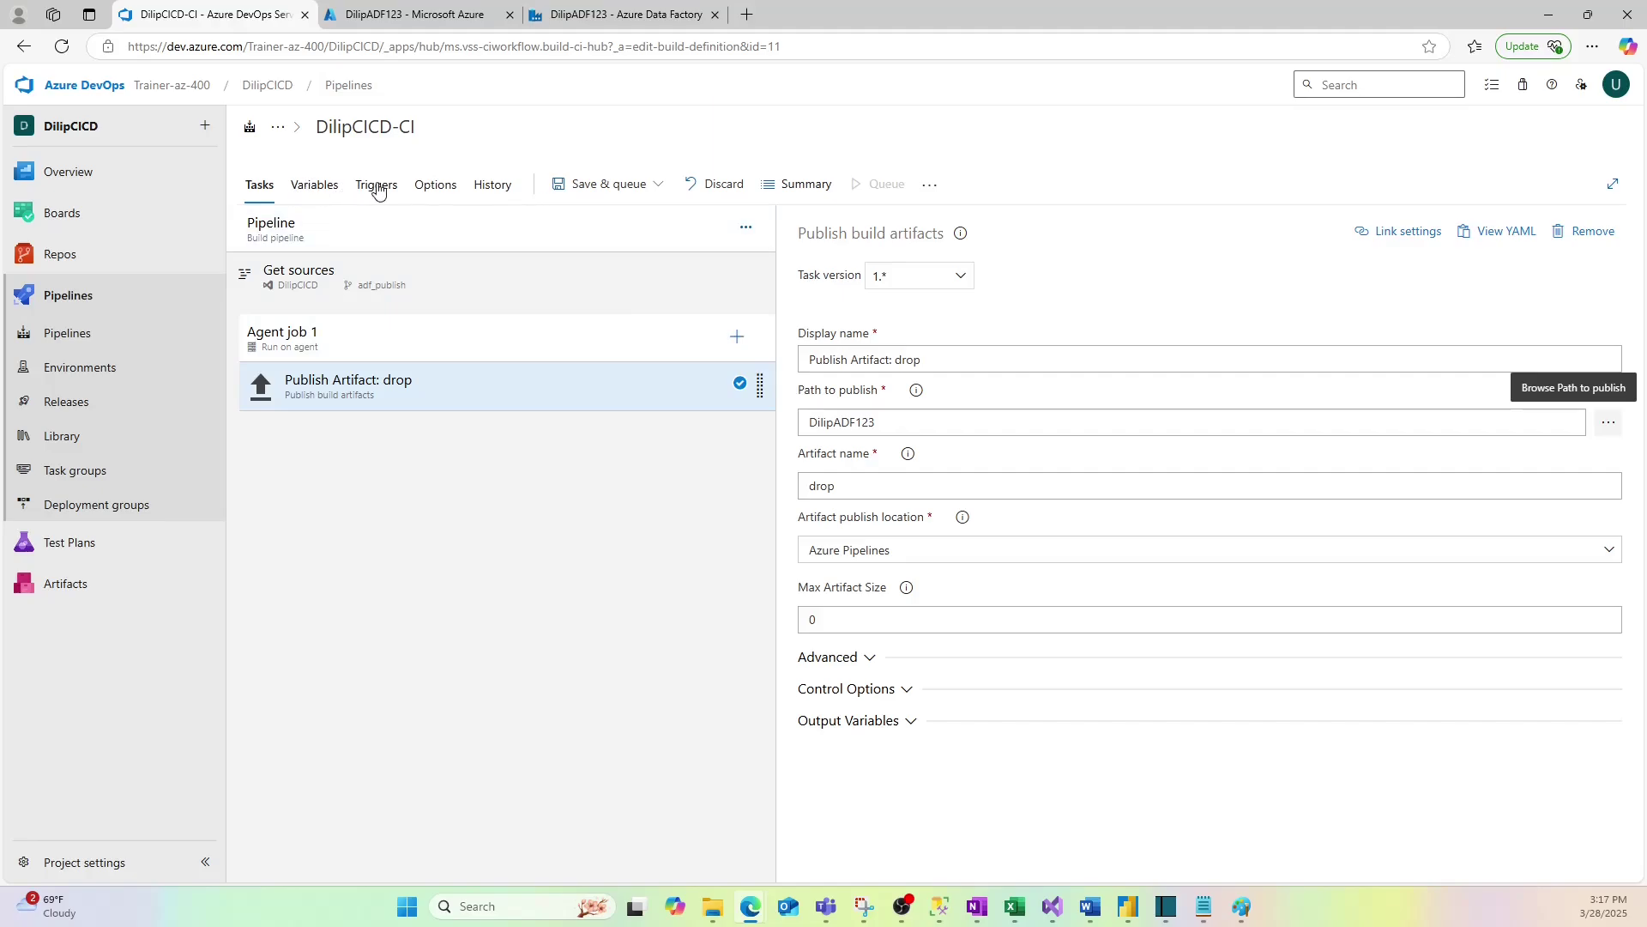
# Step: Save and run the edited DilipCICD-CI pipeline on the adf_publish branch, and open the log of Agent job 1
pyautogui.click(311, 190)
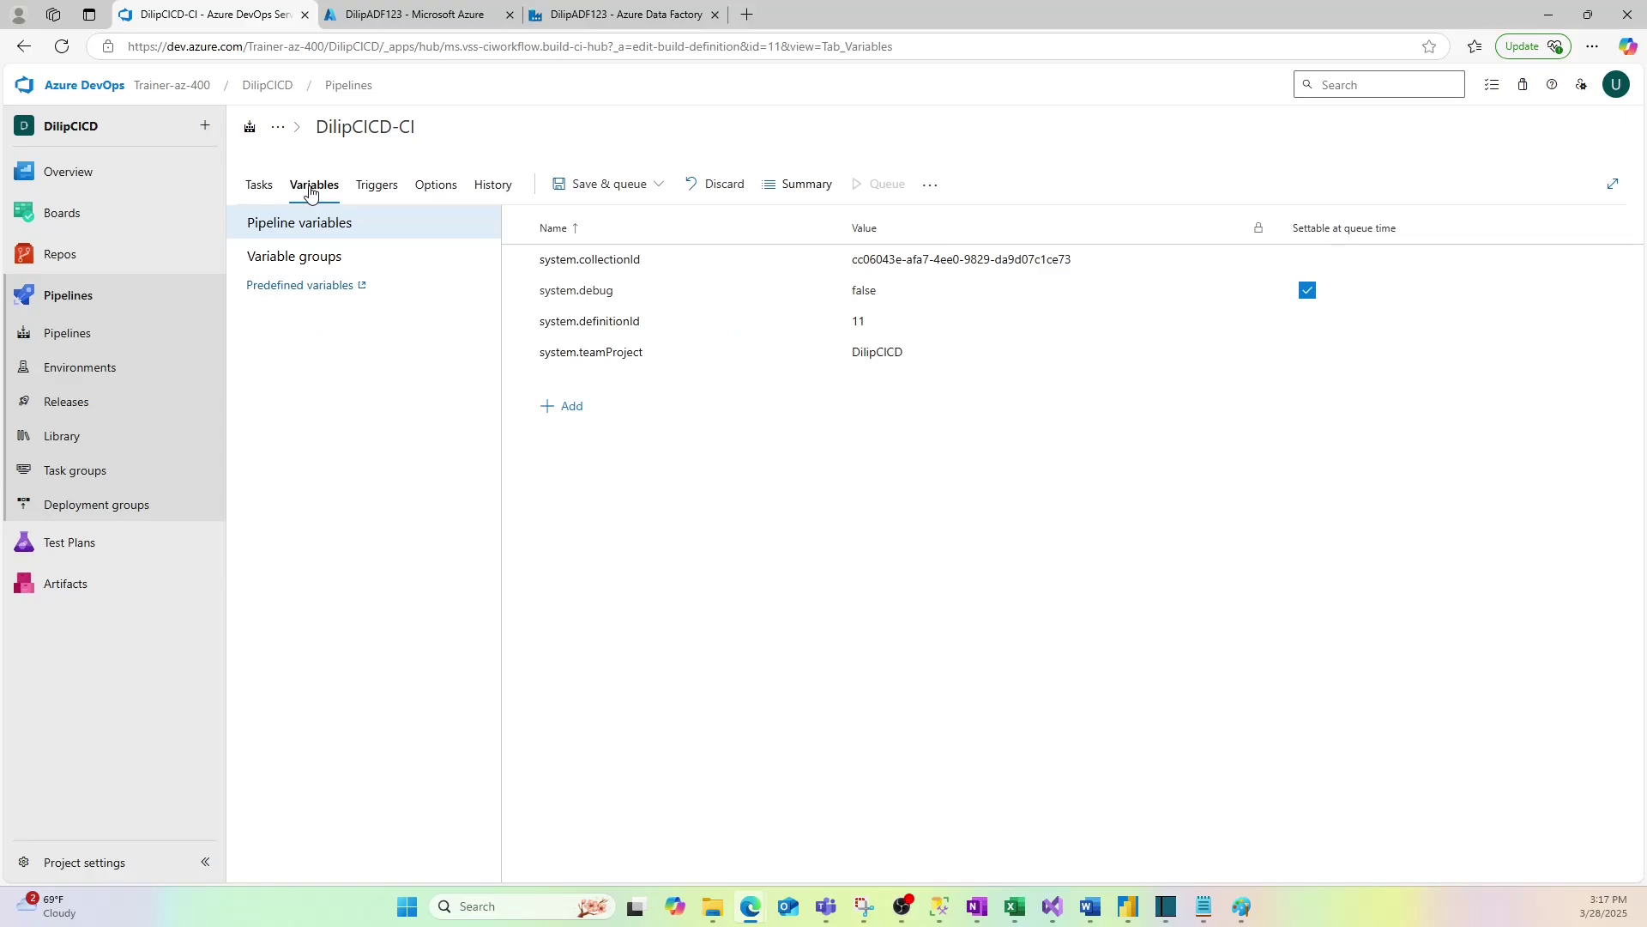
pyautogui.click(258, 187)
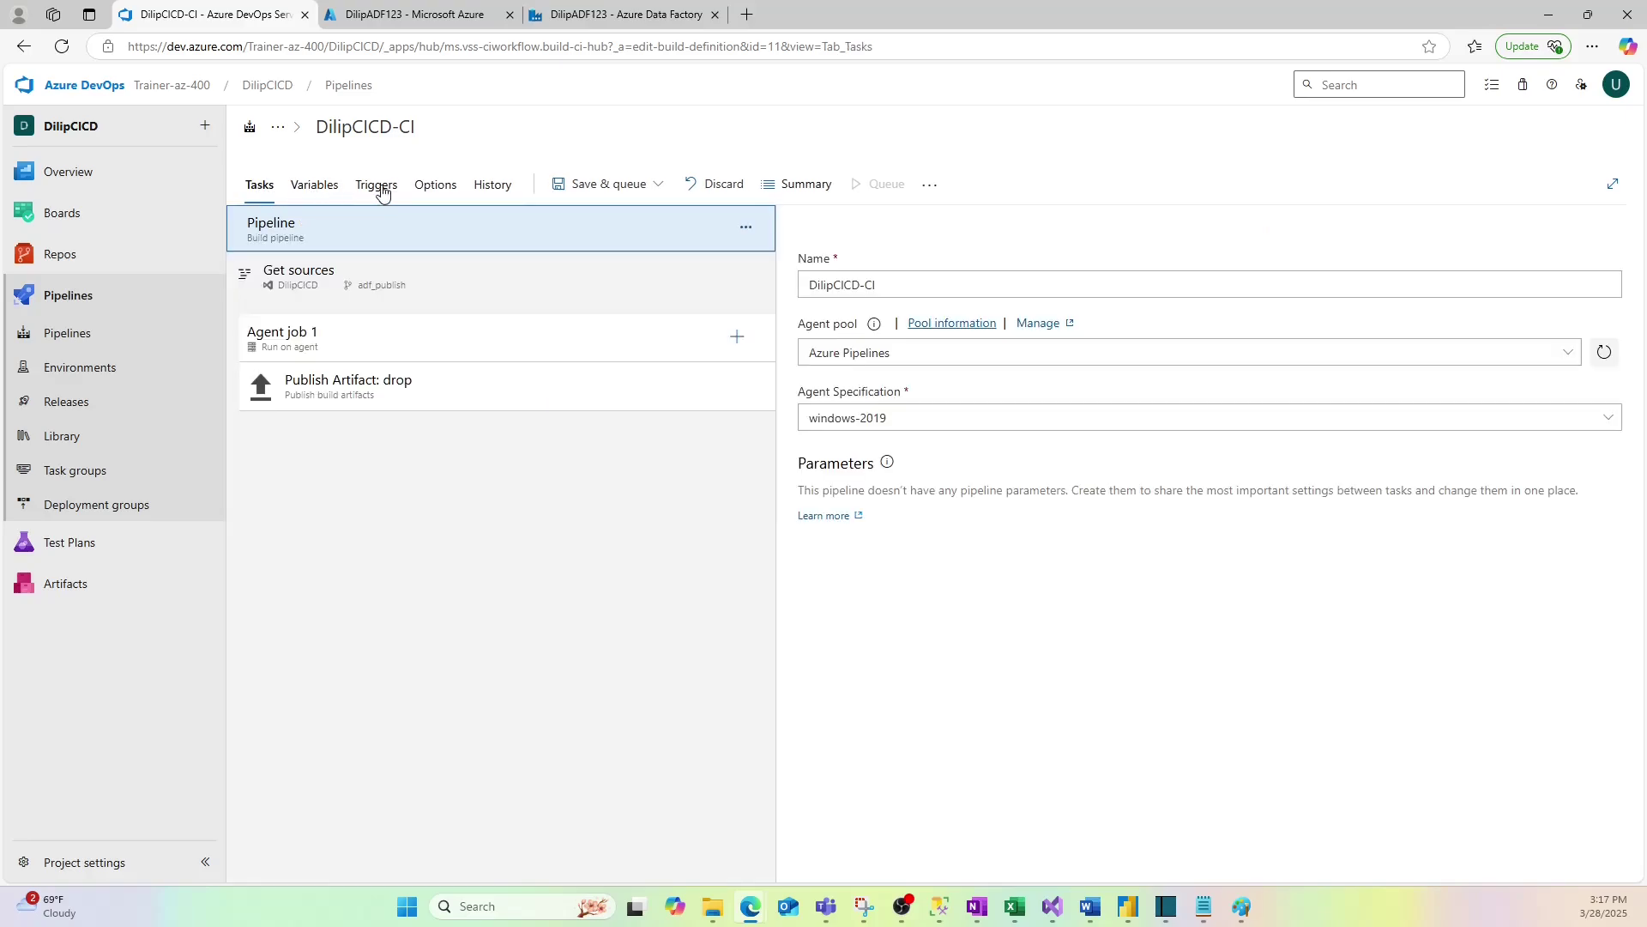
pyautogui.click(577, 183)
pyautogui.click(606, 217)
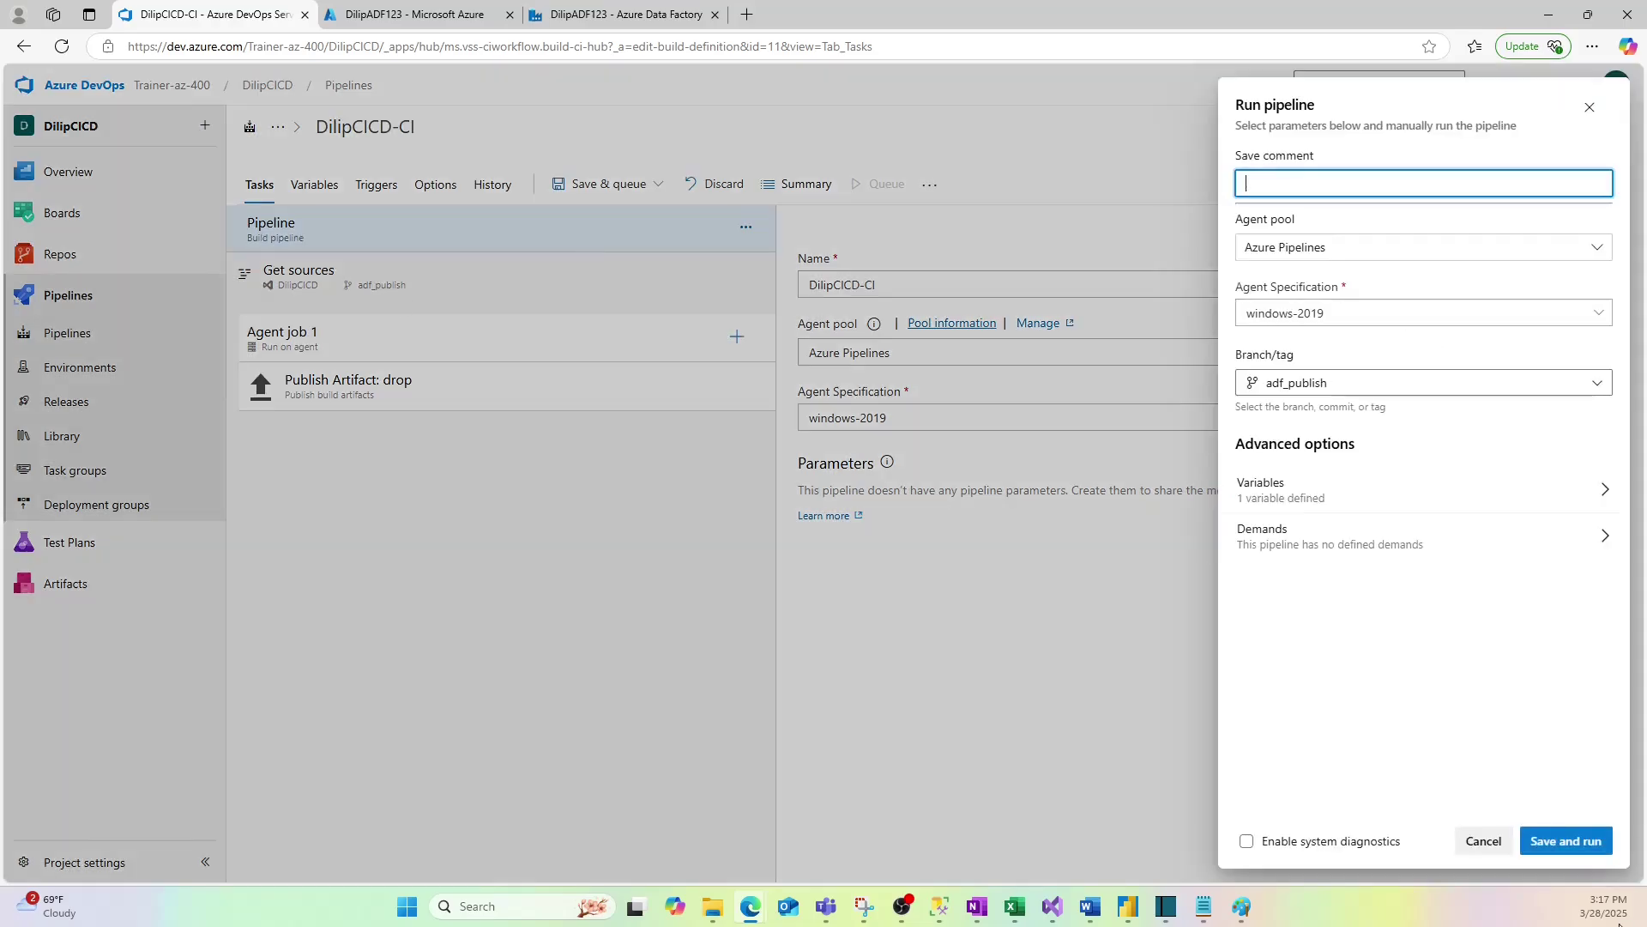
pyautogui.click(1566, 840)
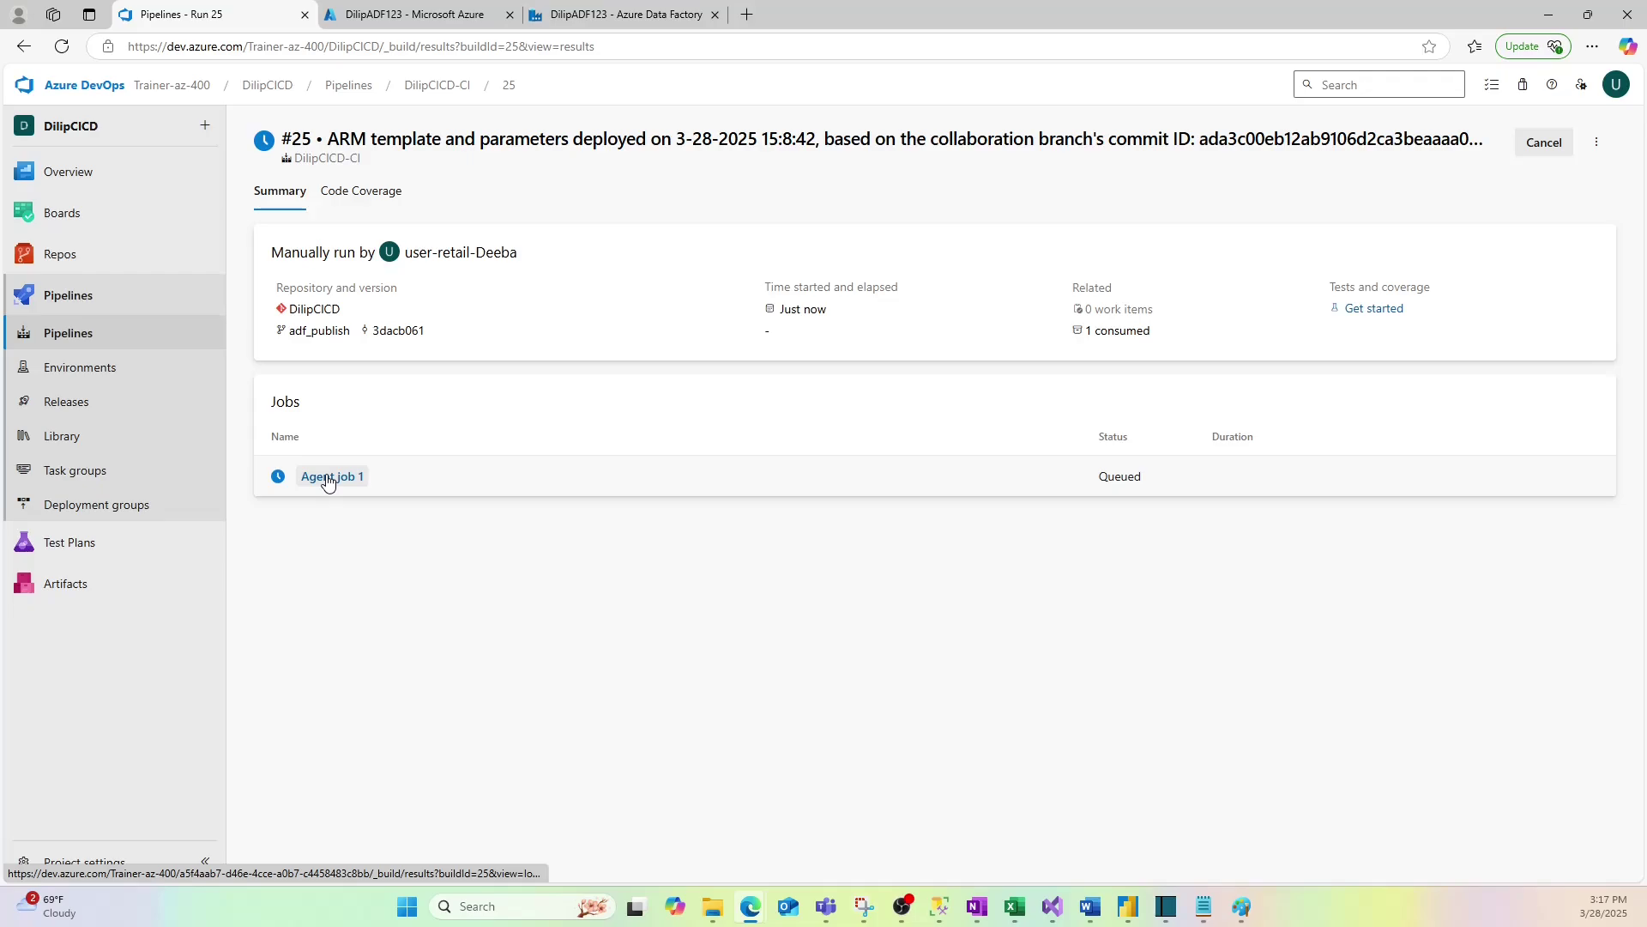
pyautogui.click(327, 477)
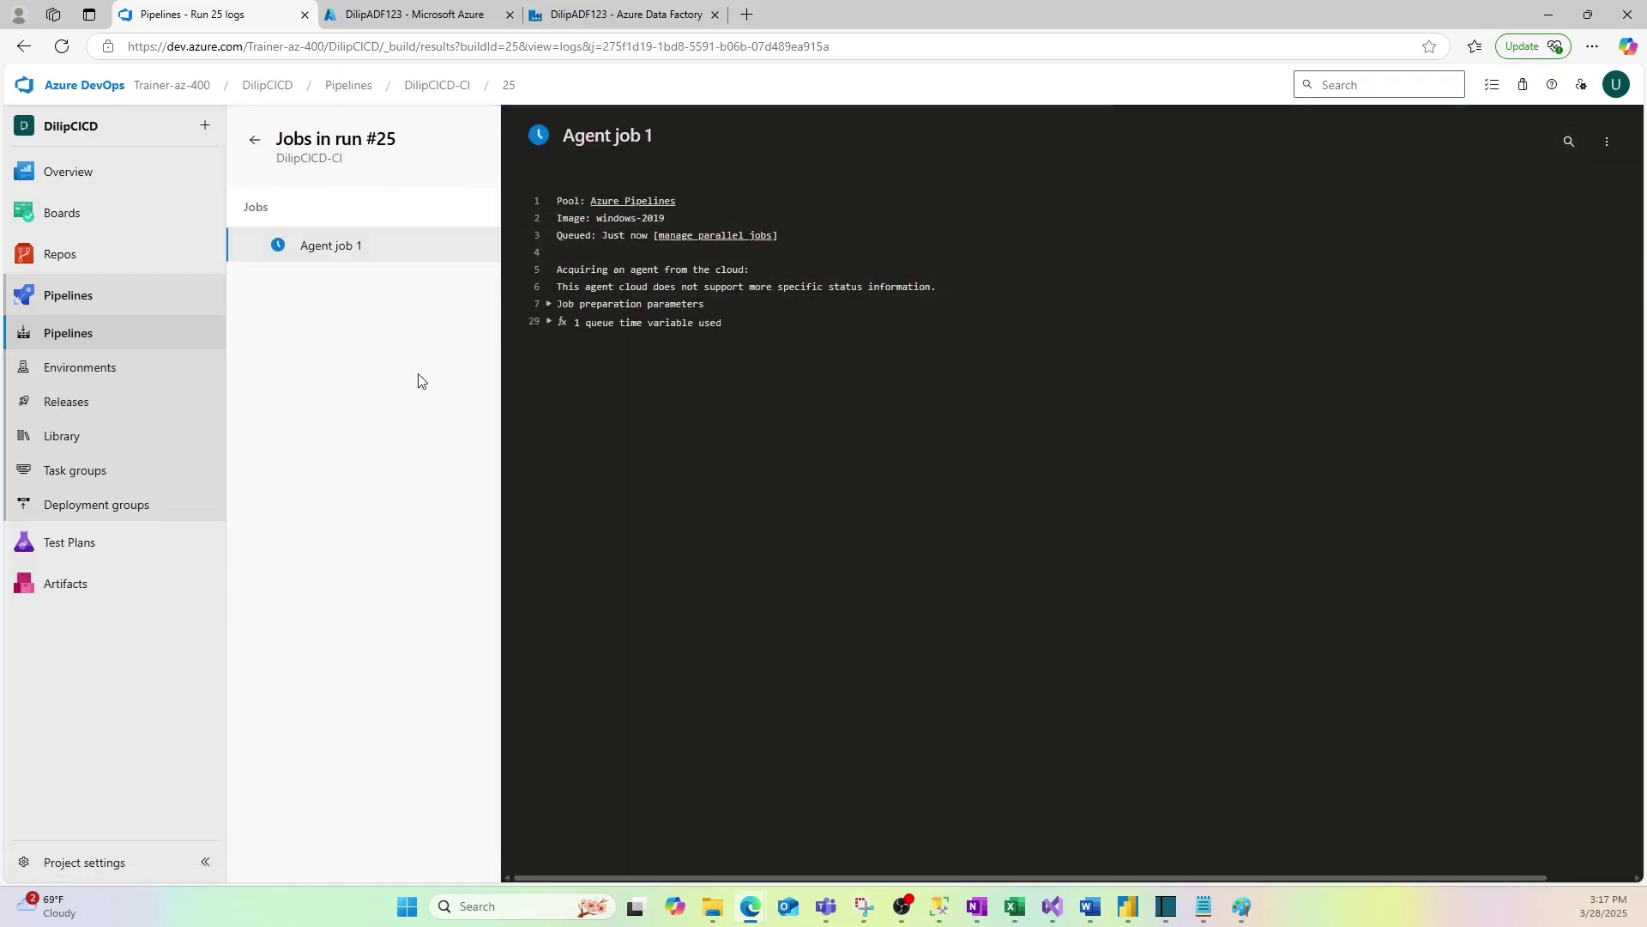
# Step: Reopen the DilipCICD-CI pipeline for editing and view its trigger settings
pyautogui.click(63, 340)
pyautogui.click(336, 323)
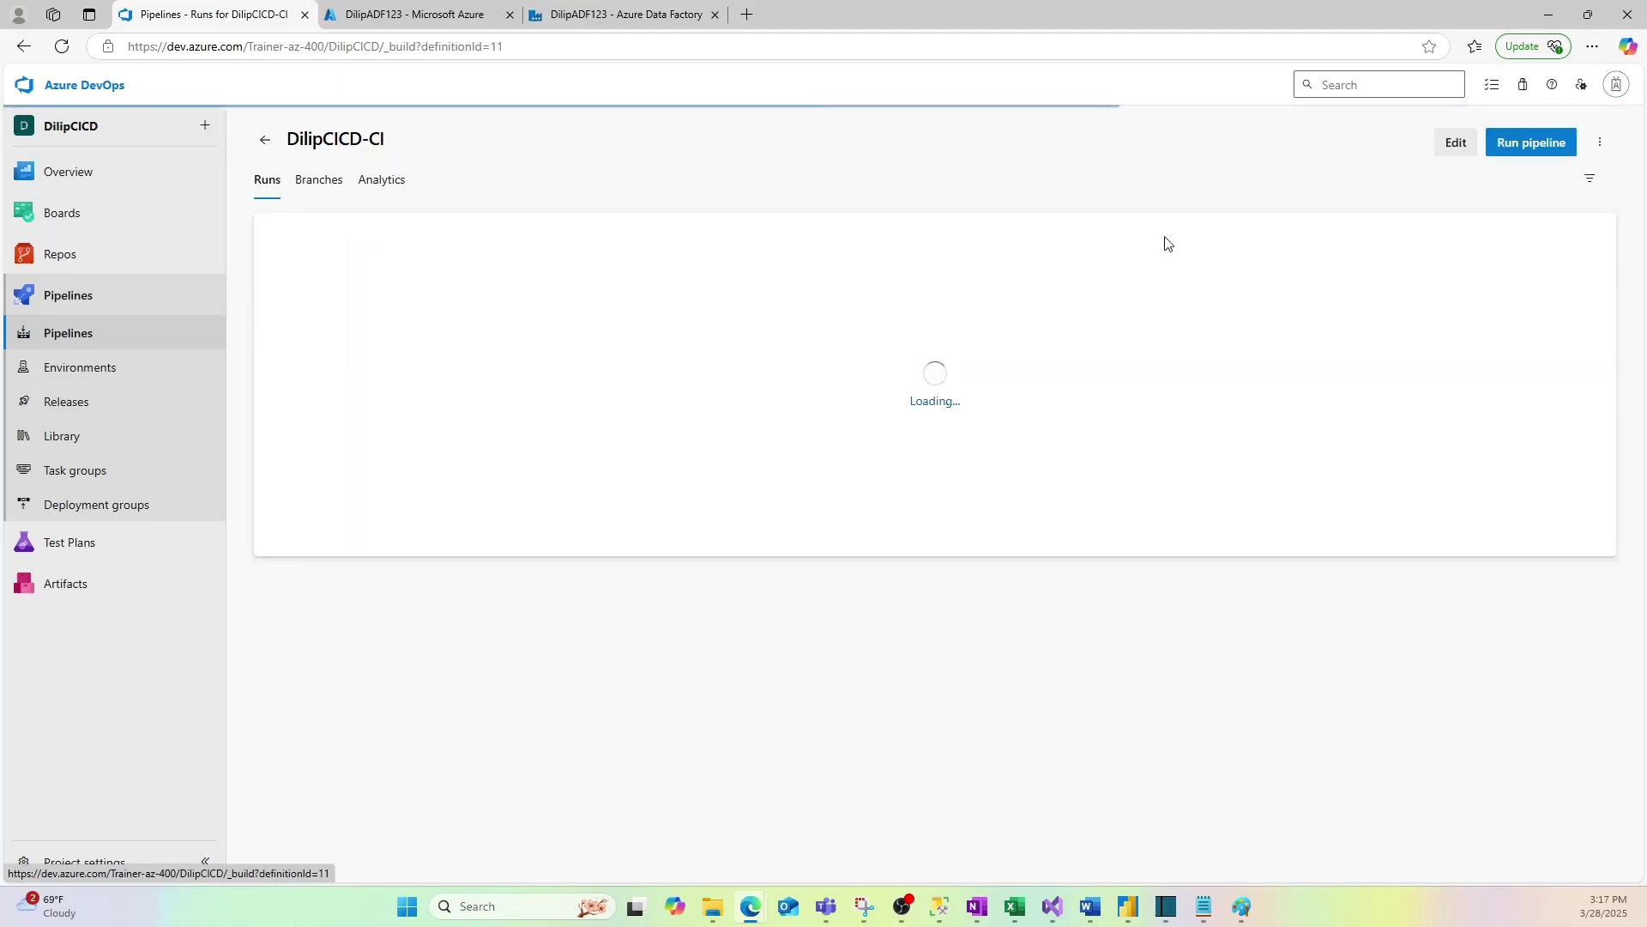
pyautogui.click(1456, 142)
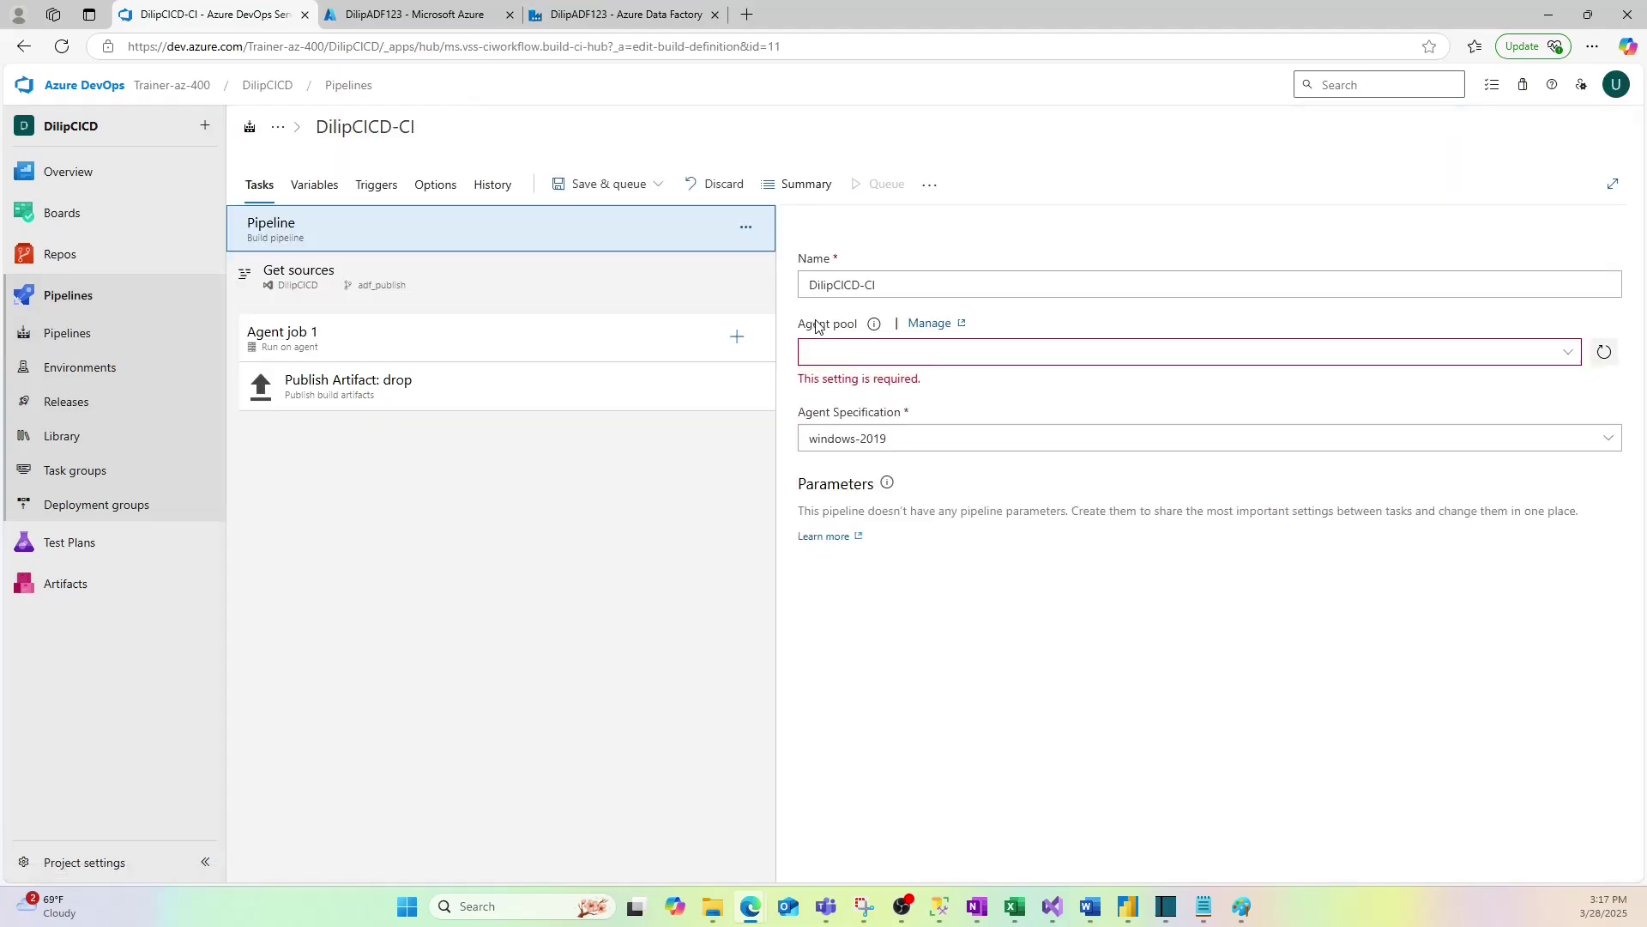
pyautogui.click(373, 190)
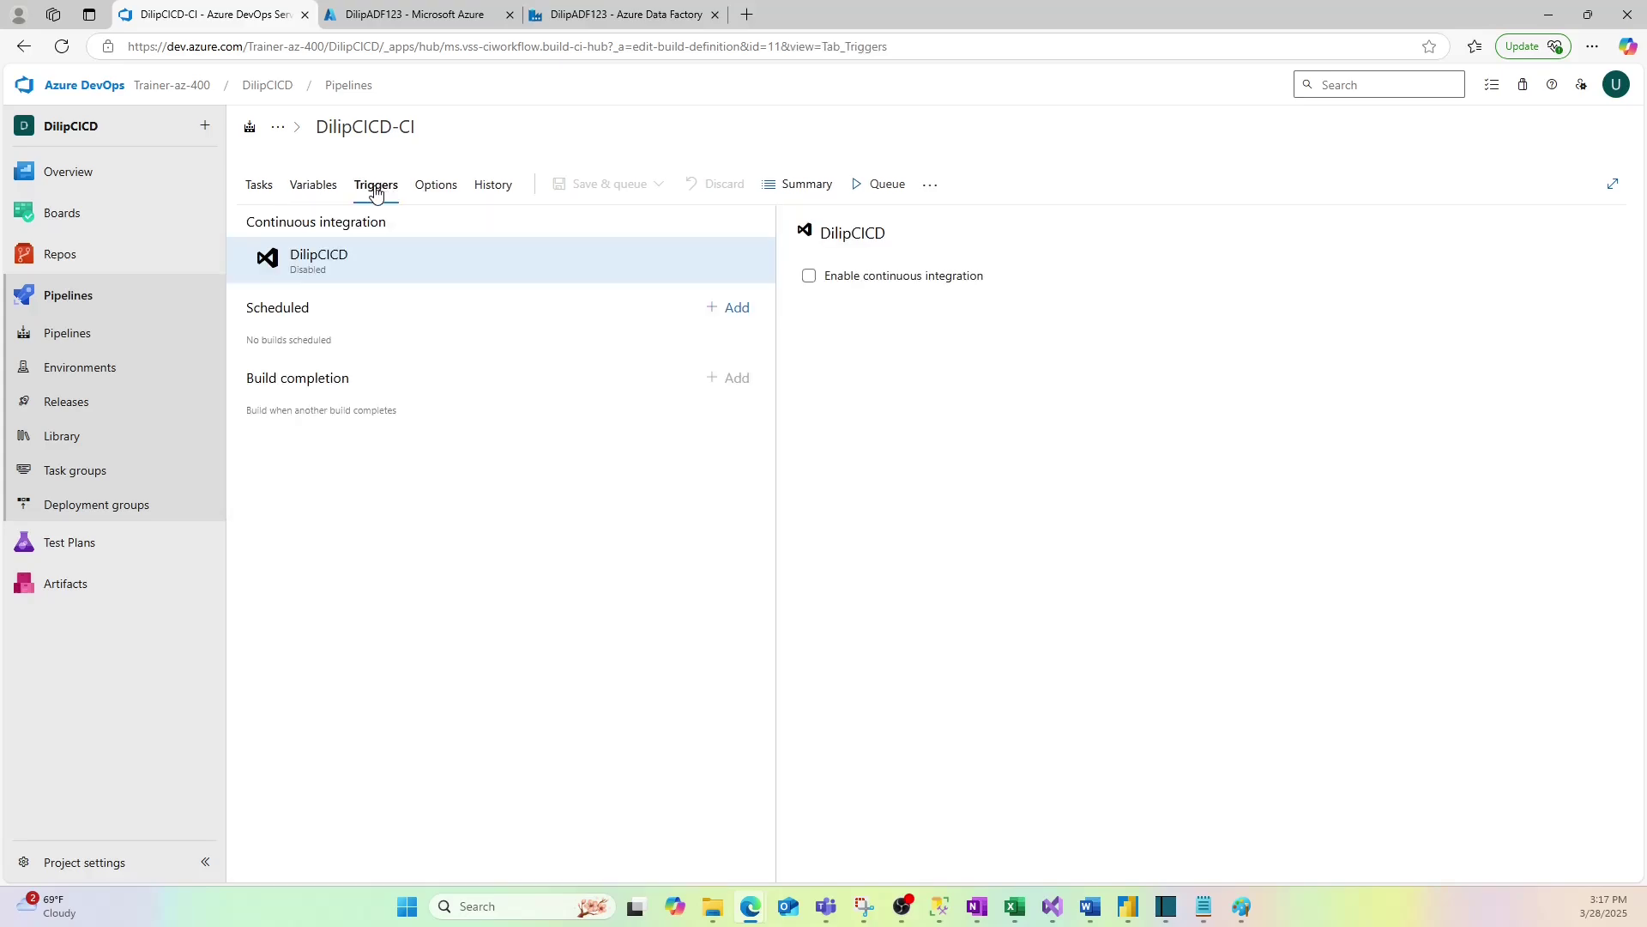
# Step: Switch to Paint and draw a rectangle about 919 × 29 px around step 6, "Creating a DevOps Release Pipeline for Continuous Integration And Deployment"
pyautogui.click(1240, 912)
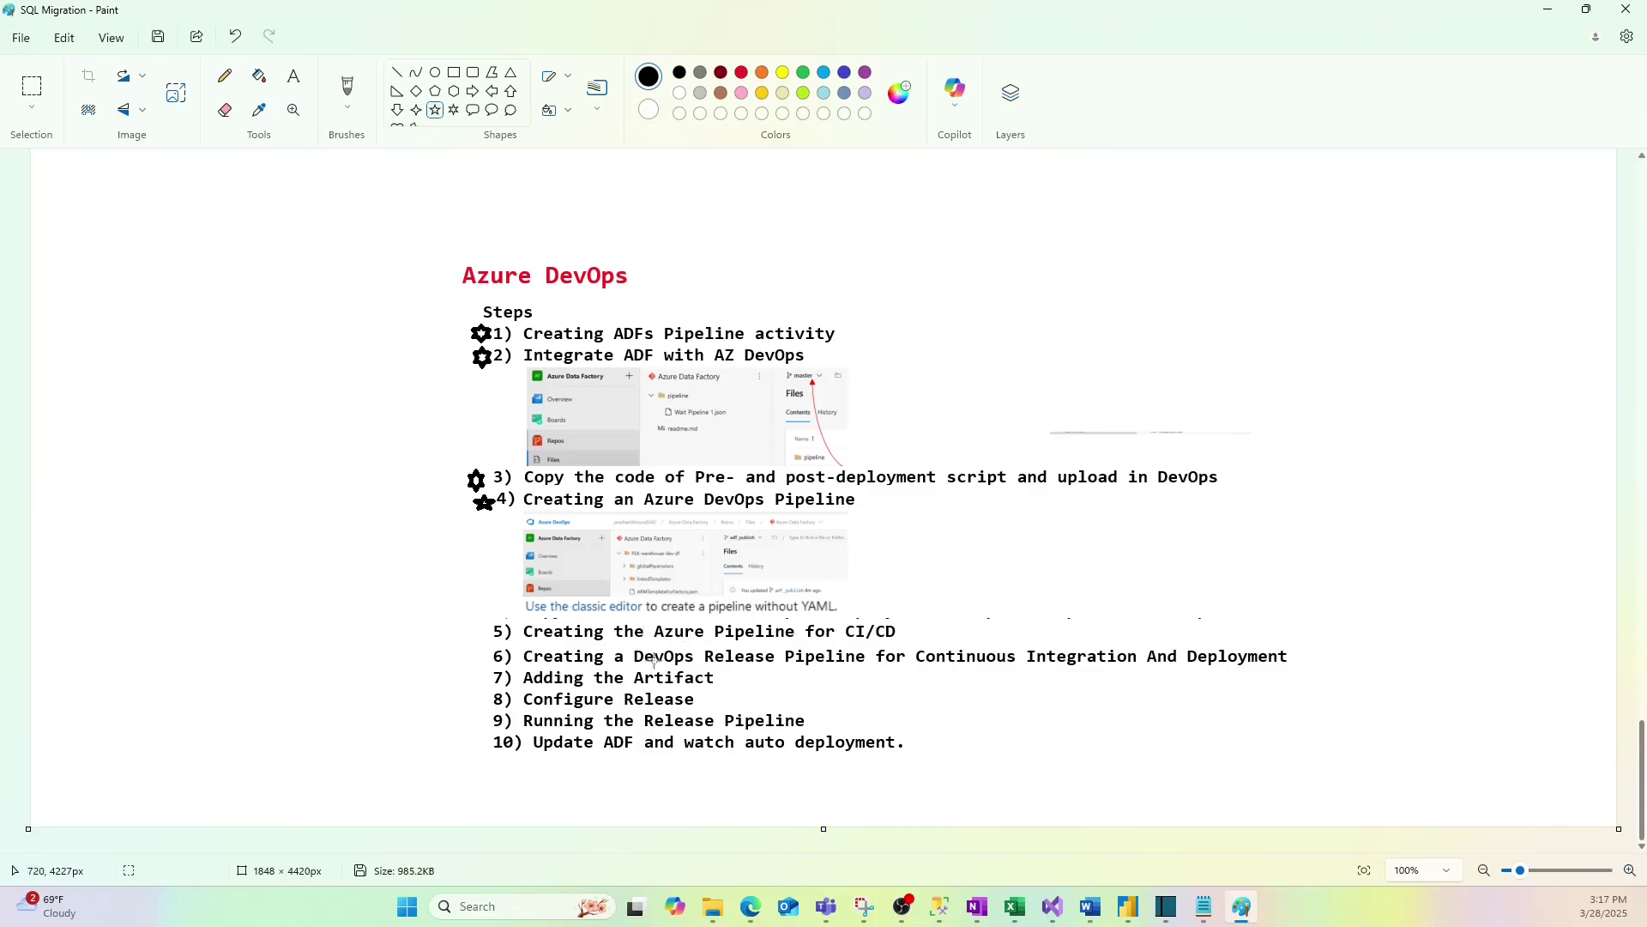
pyautogui.click(454, 72)
pyautogui.moveTo(522, 646); pyautogui.dragTo(1310, 670)
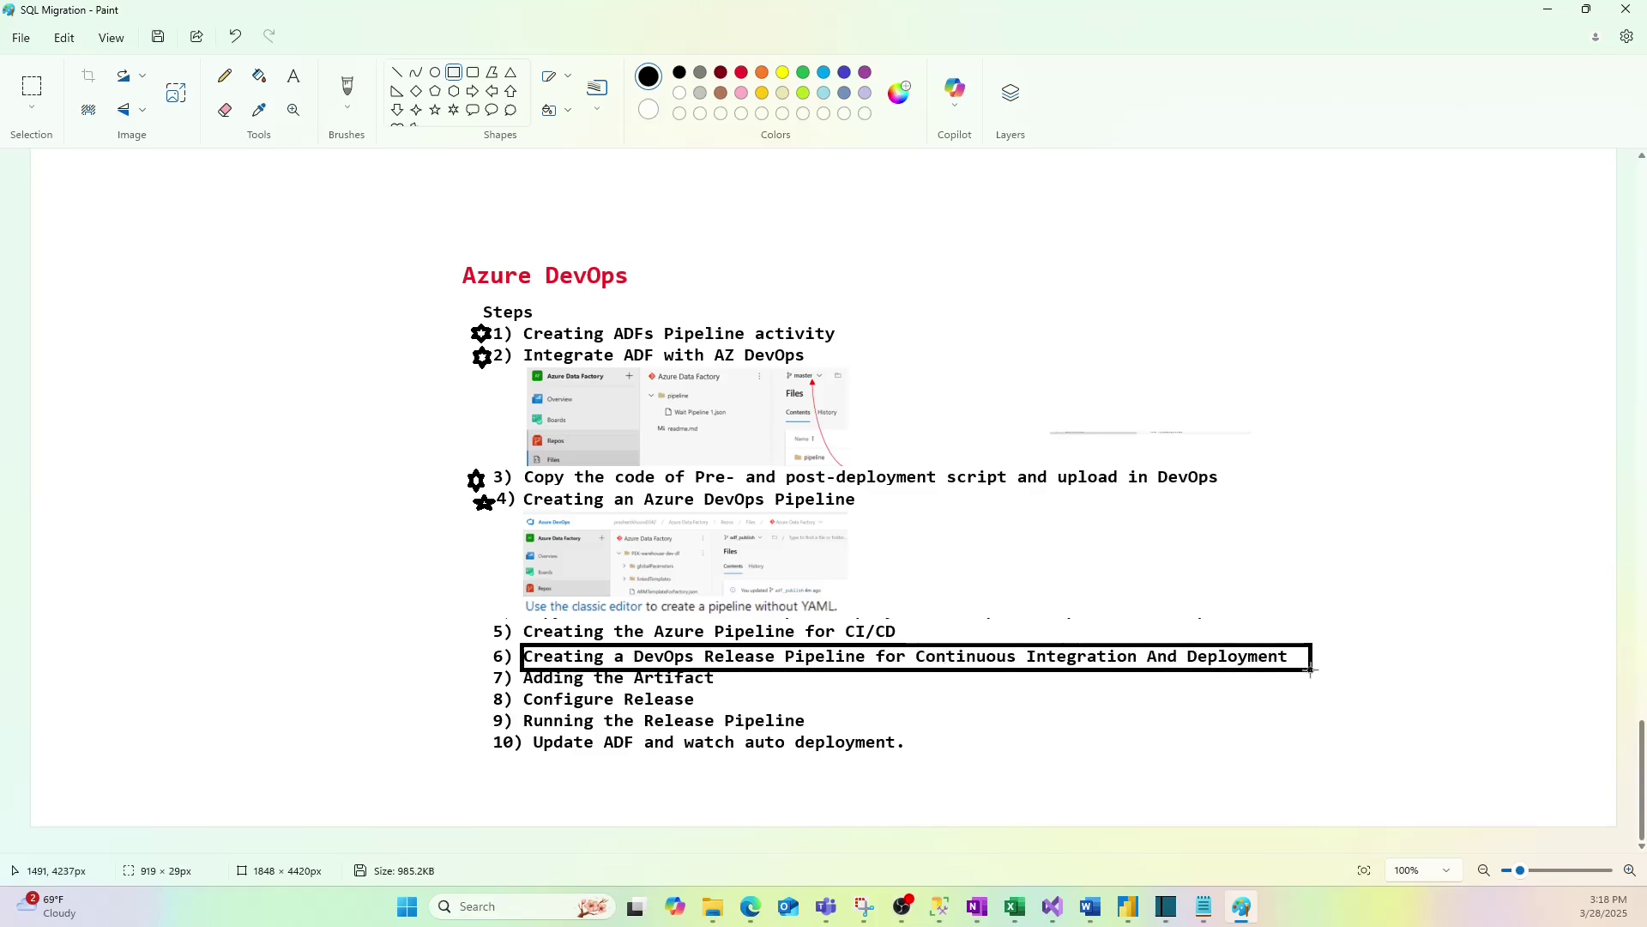
# Step: Return to the DilipCICD-CI pipeline in Azure DevOps and enable its continuous integration trigger for the adf_publish branch
pyautogui.click(985, 698)
pyautogui.click(1552, 11)
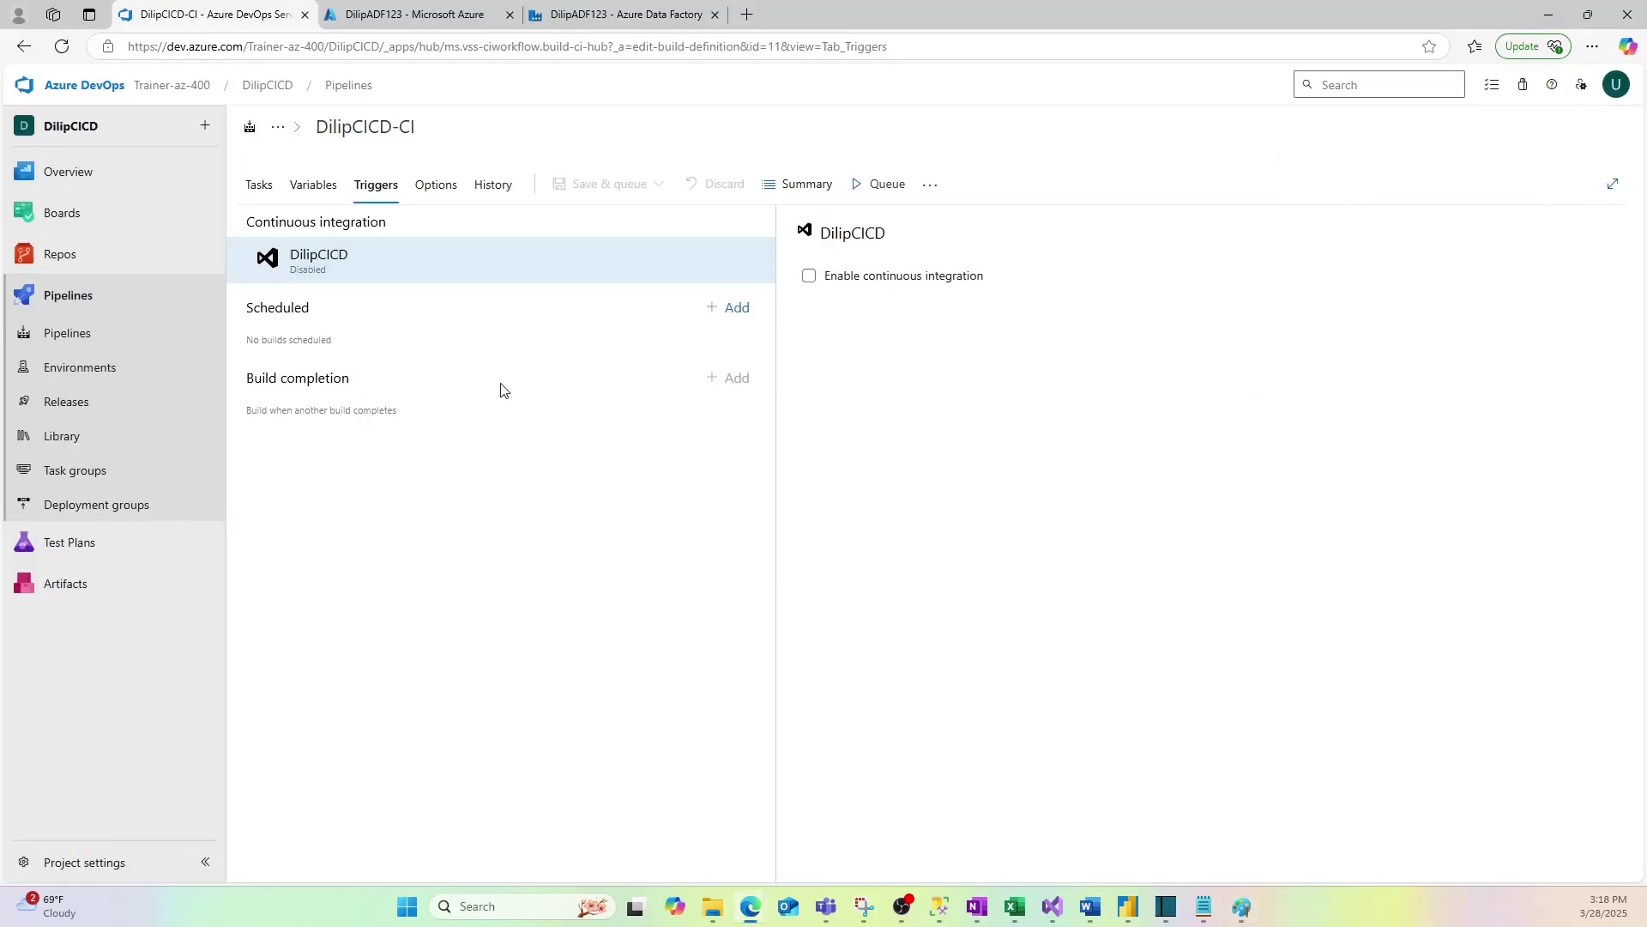
pyautogui.click(255, 191)
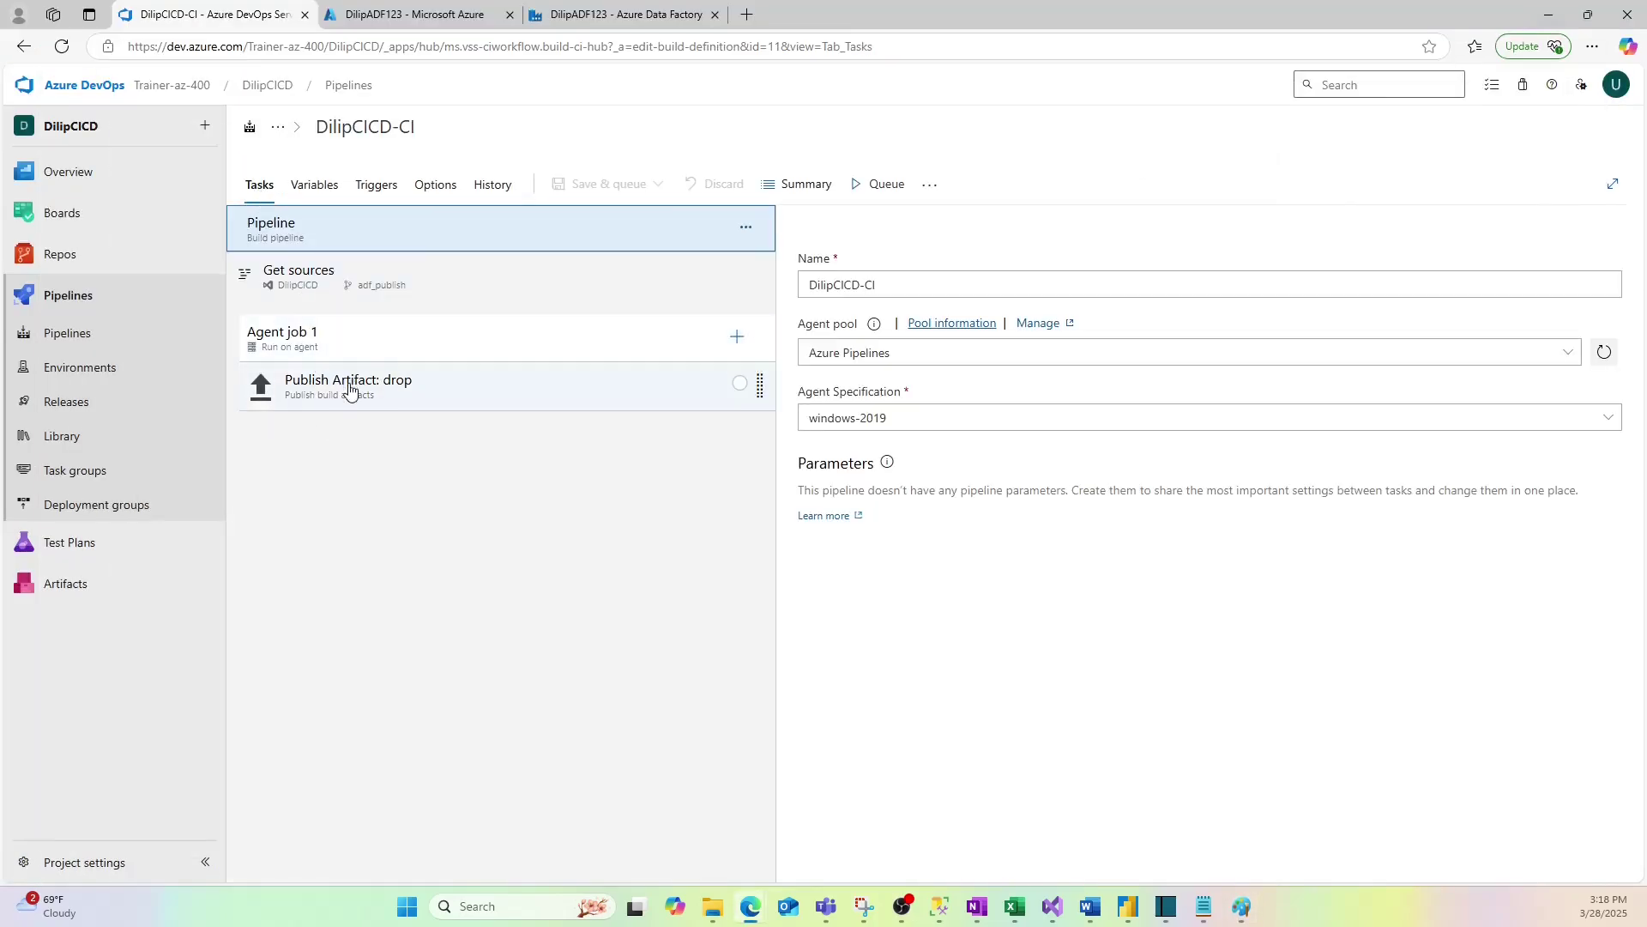
pyautogui.click(373, 186)
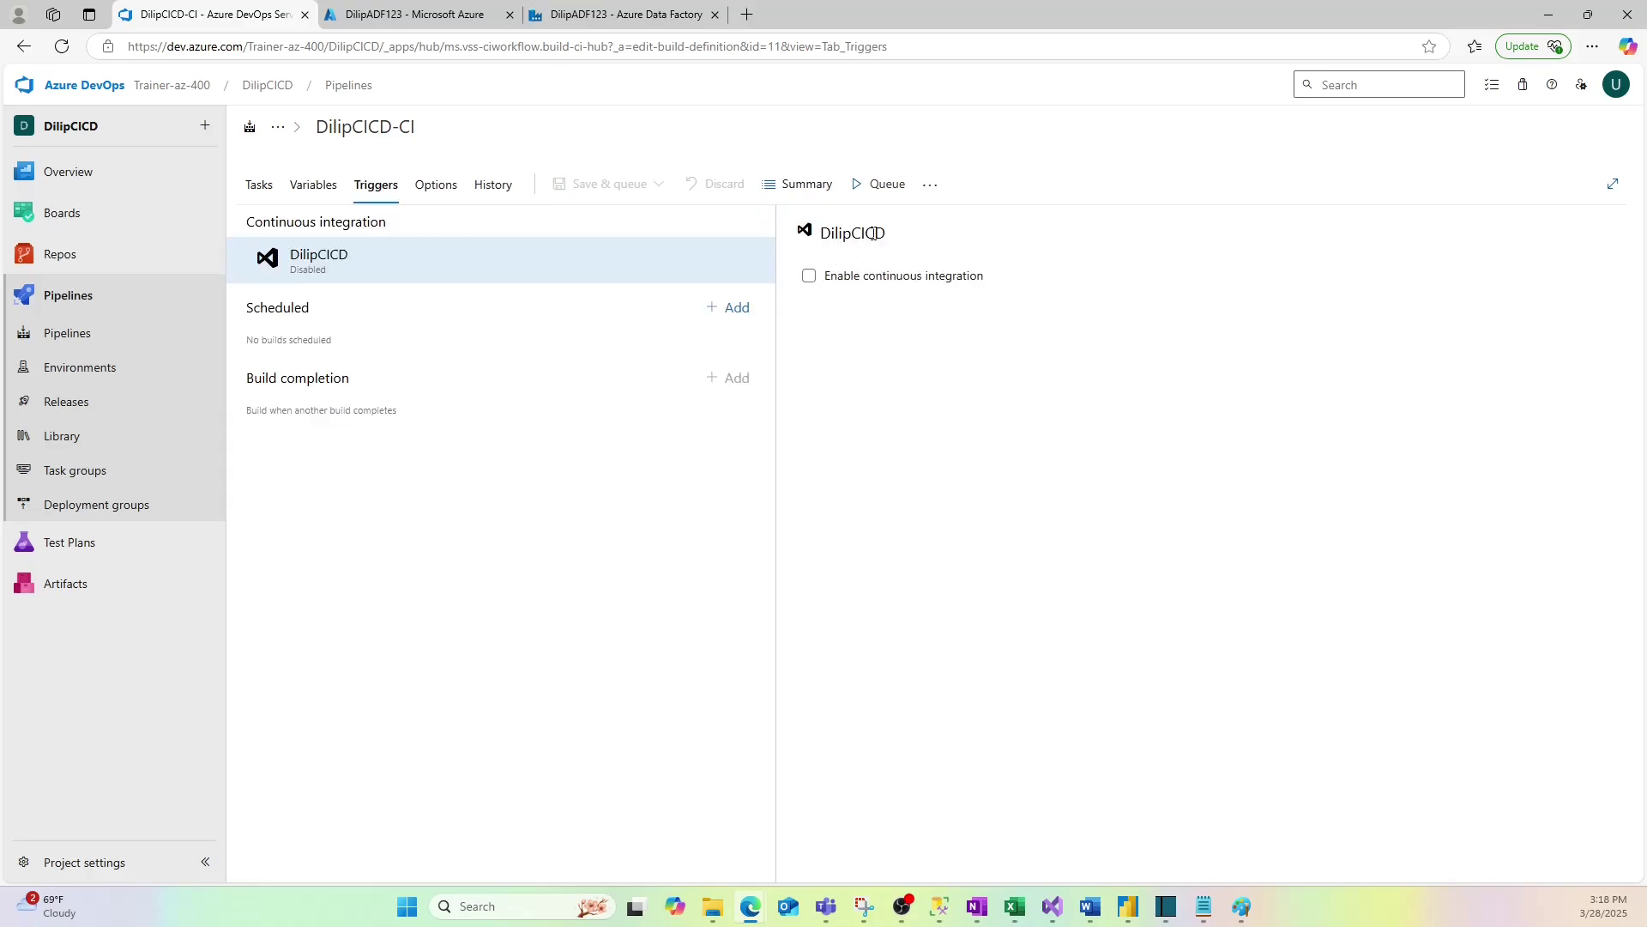
pyautogui.click(810, 276)
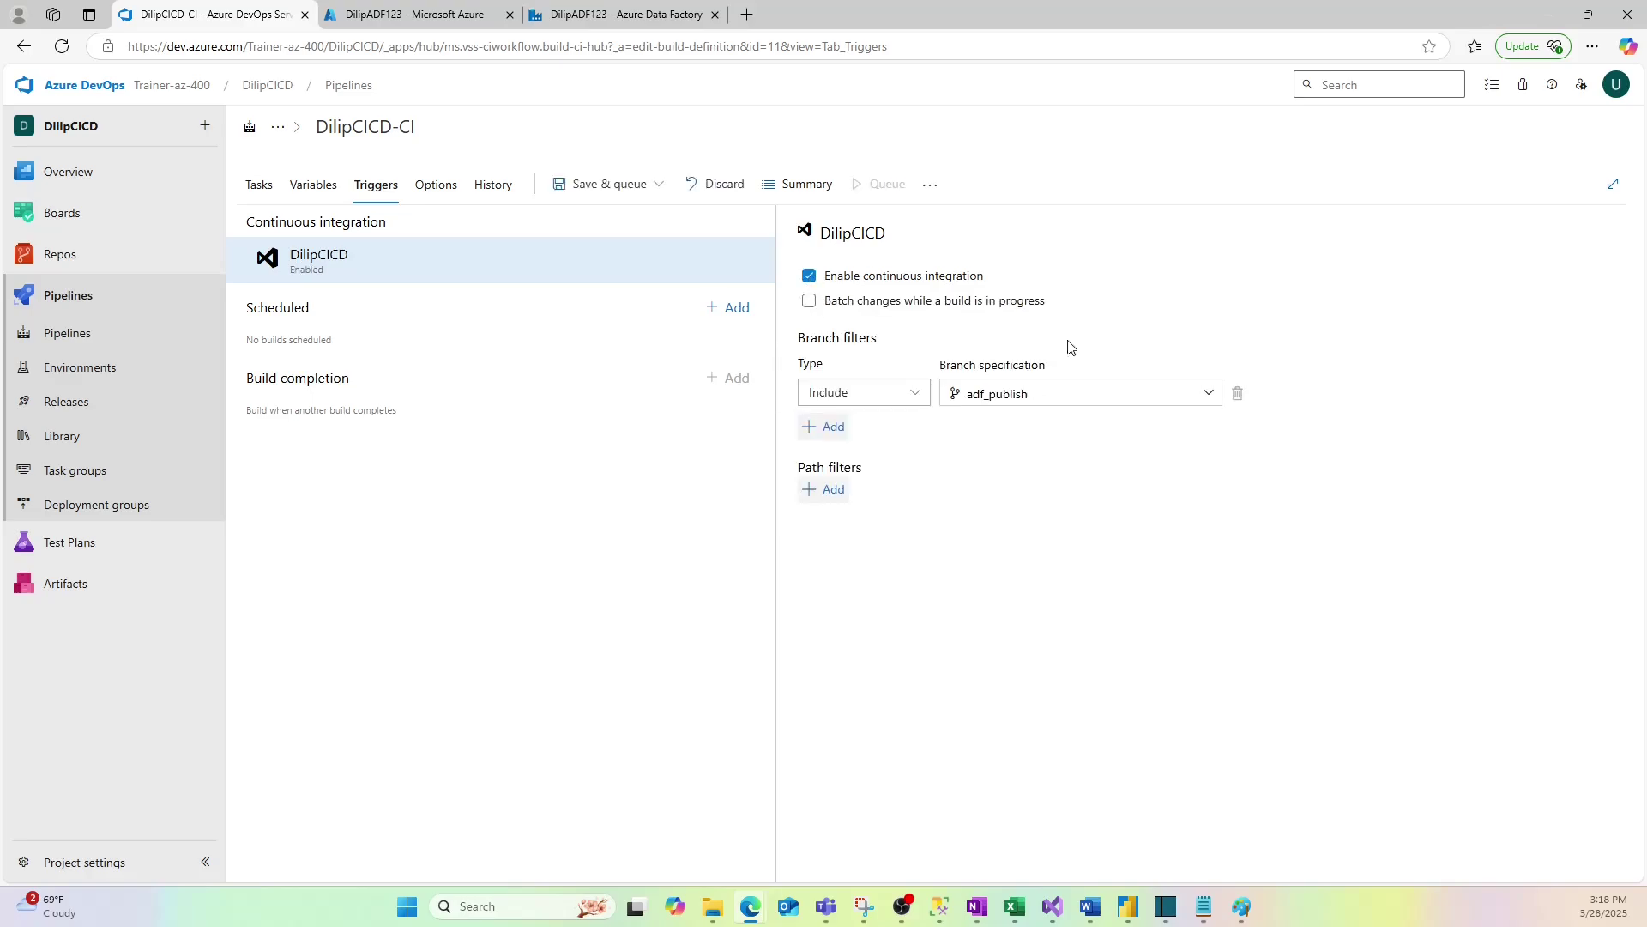
pyautogui.click(810, 277)
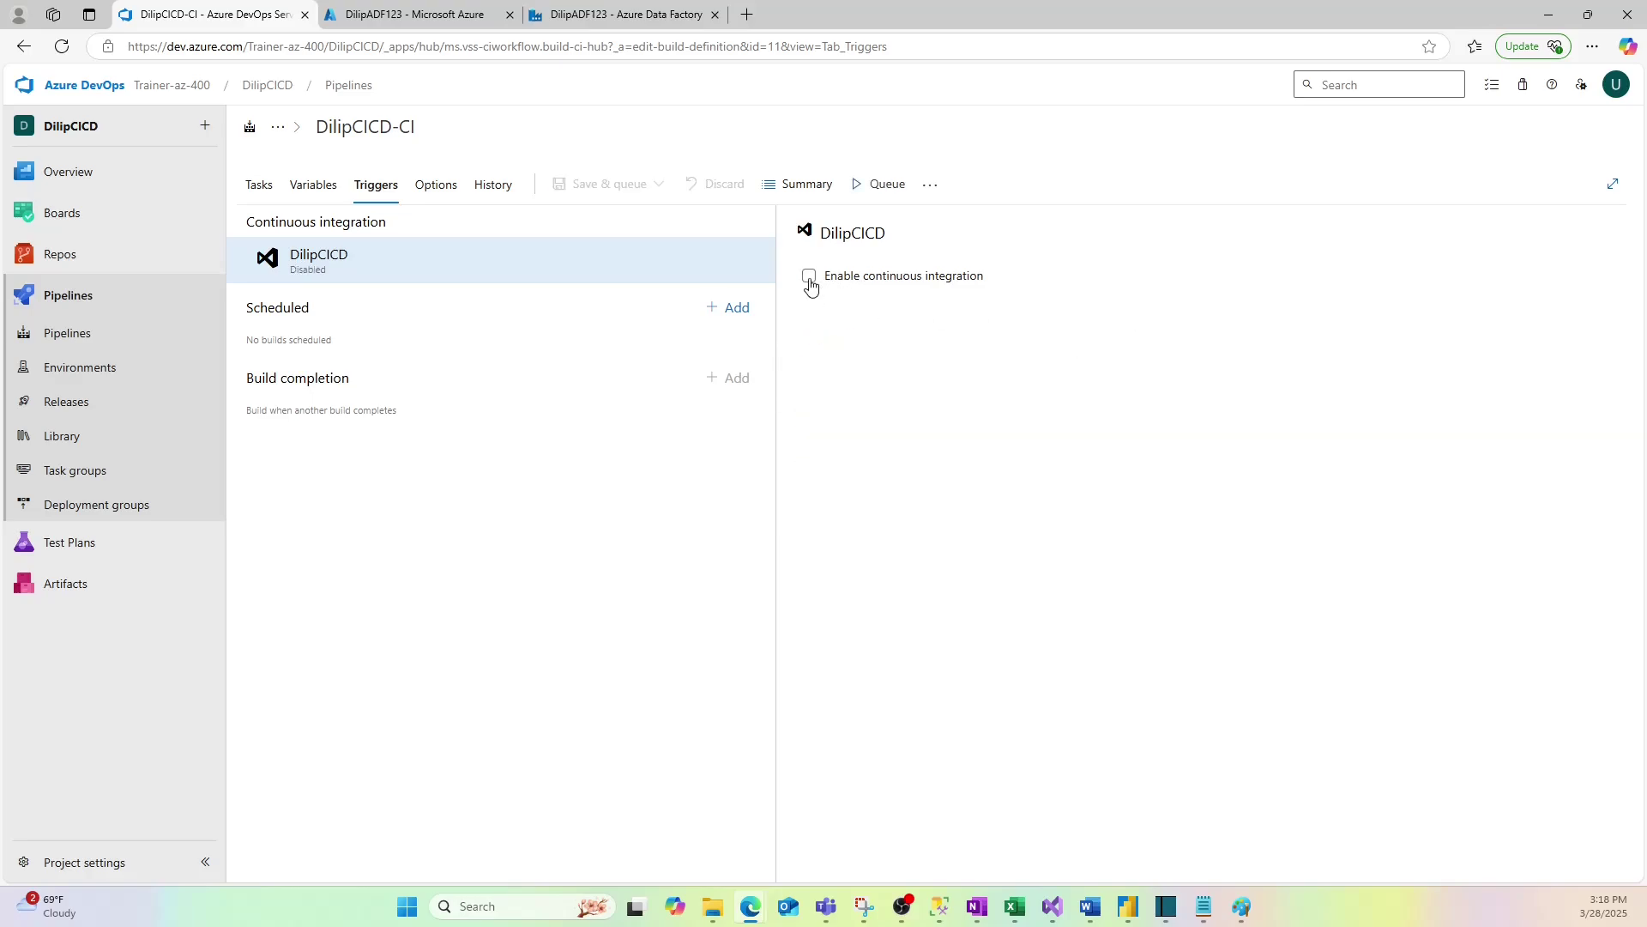
pyautogui.click(810, 276)
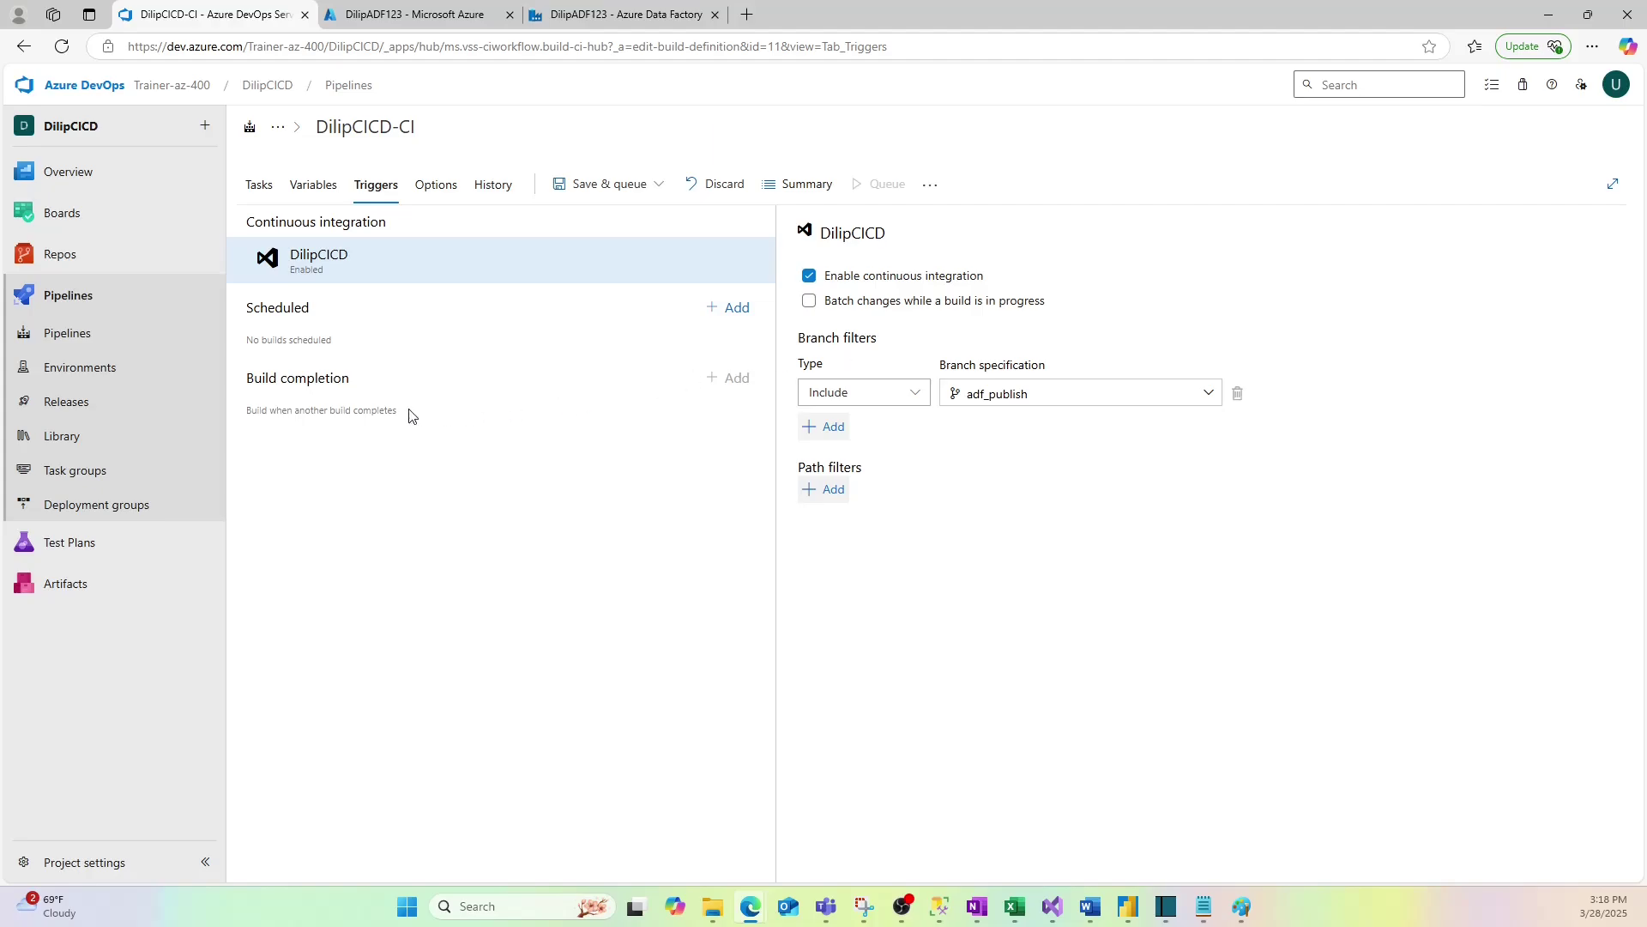
# Step: Save the DilipCICD-CI trigger change and run the pipeline on the Azure Pipelines pool with windows-2019
pyautogui.click(603, 183)
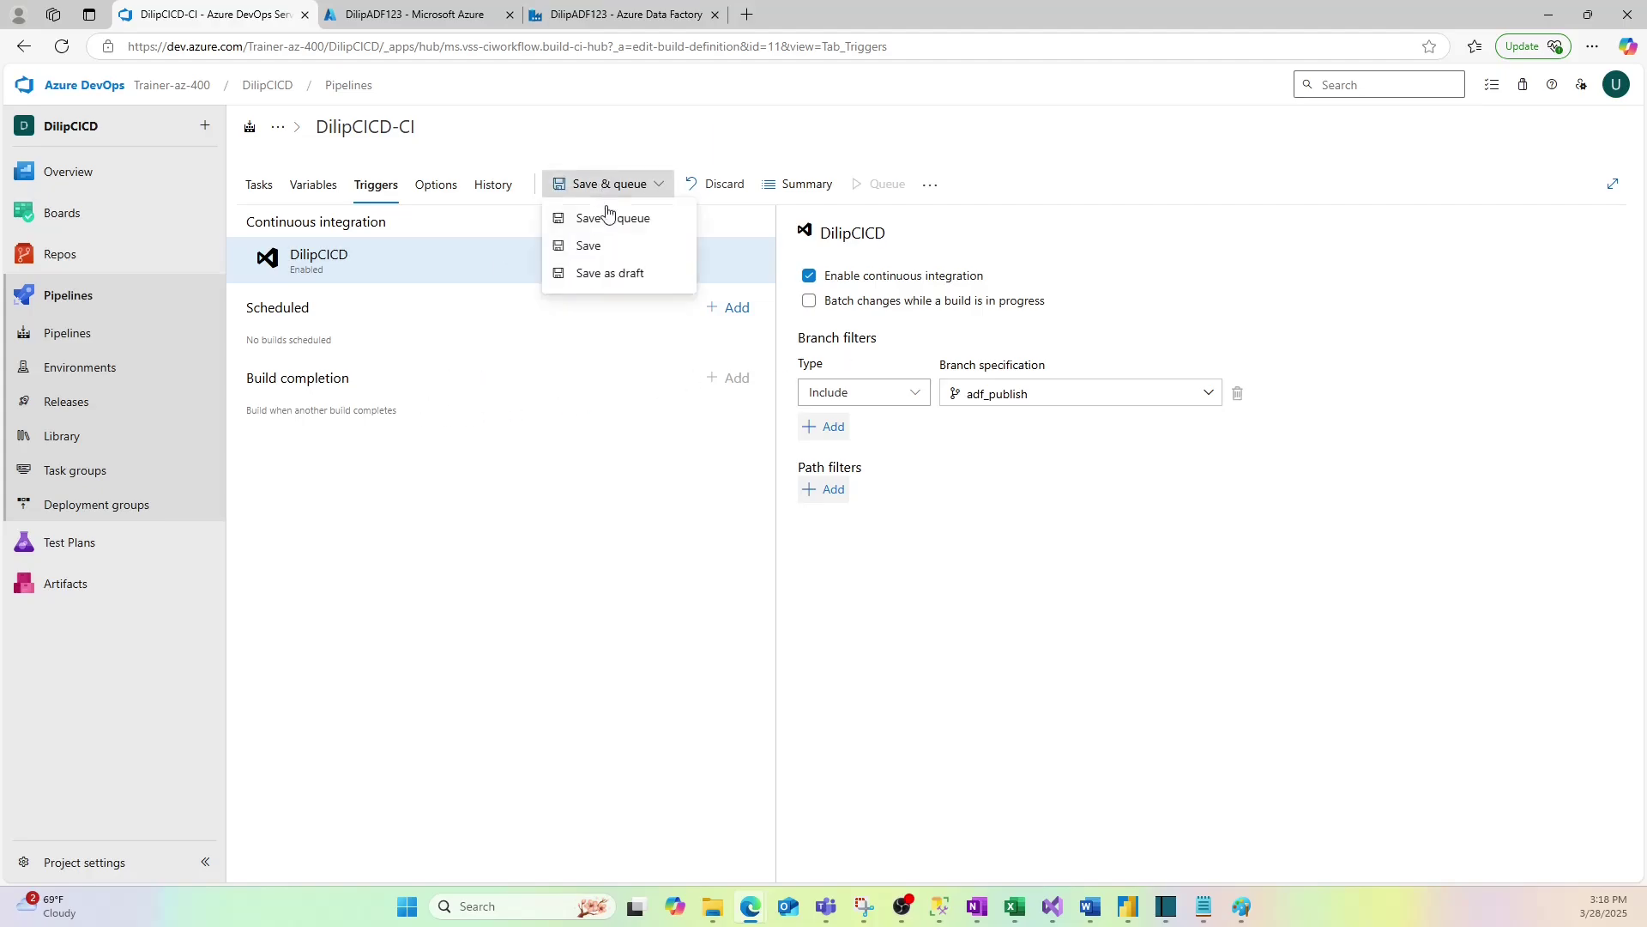
pyautogui.click(616, 220)
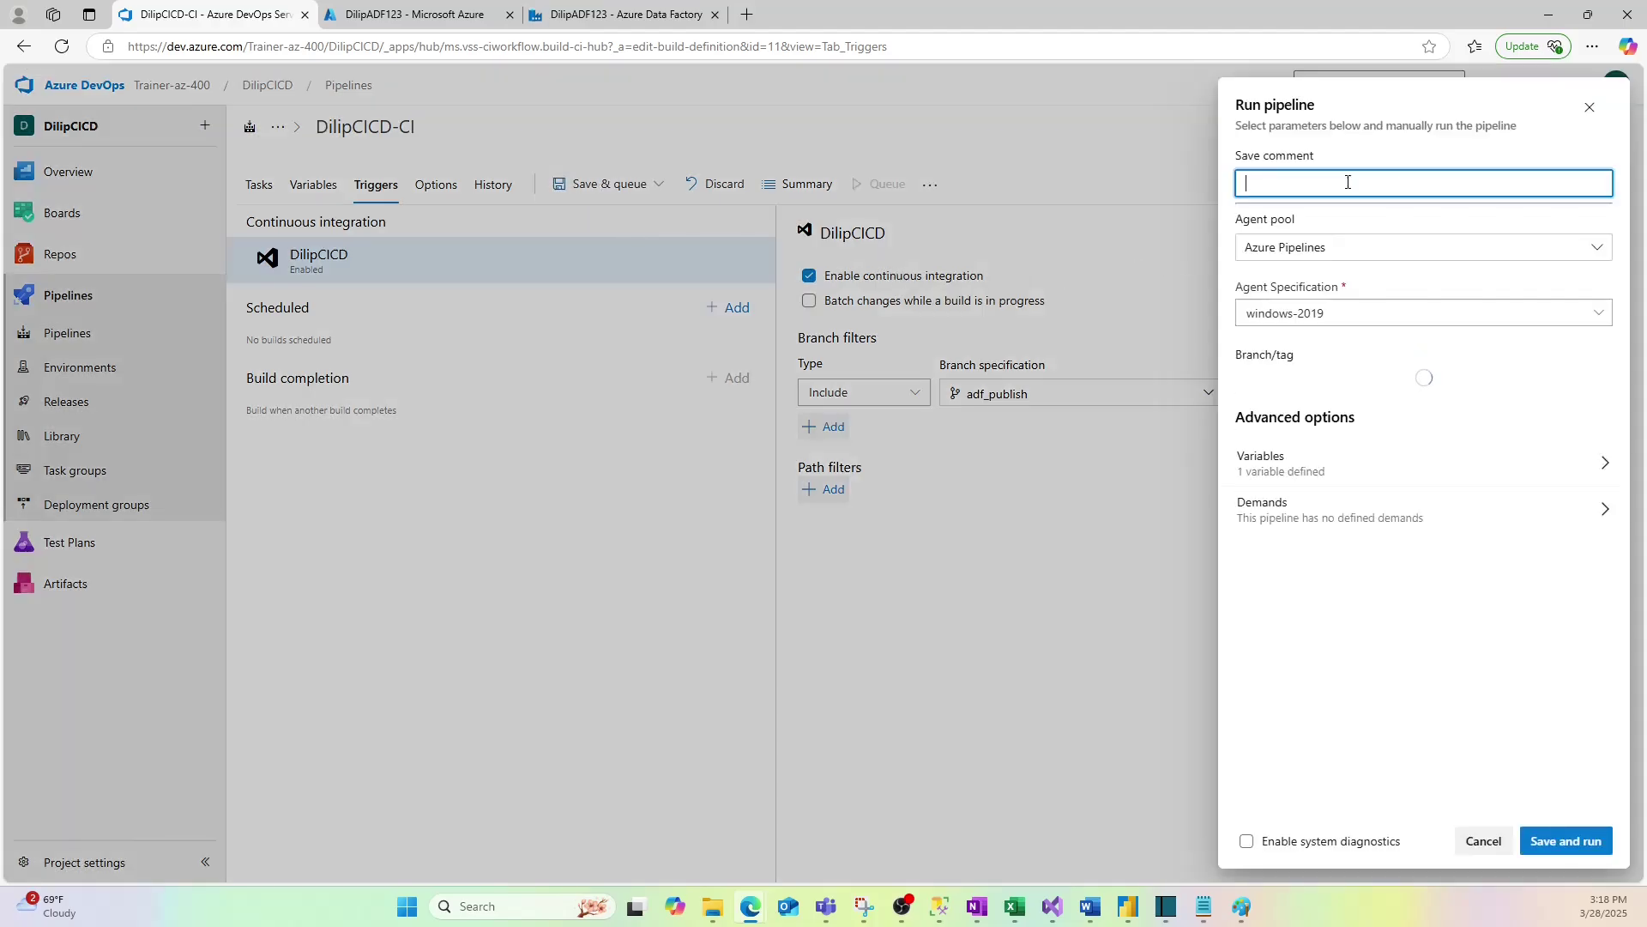
pyautogui.click(1566, 840)
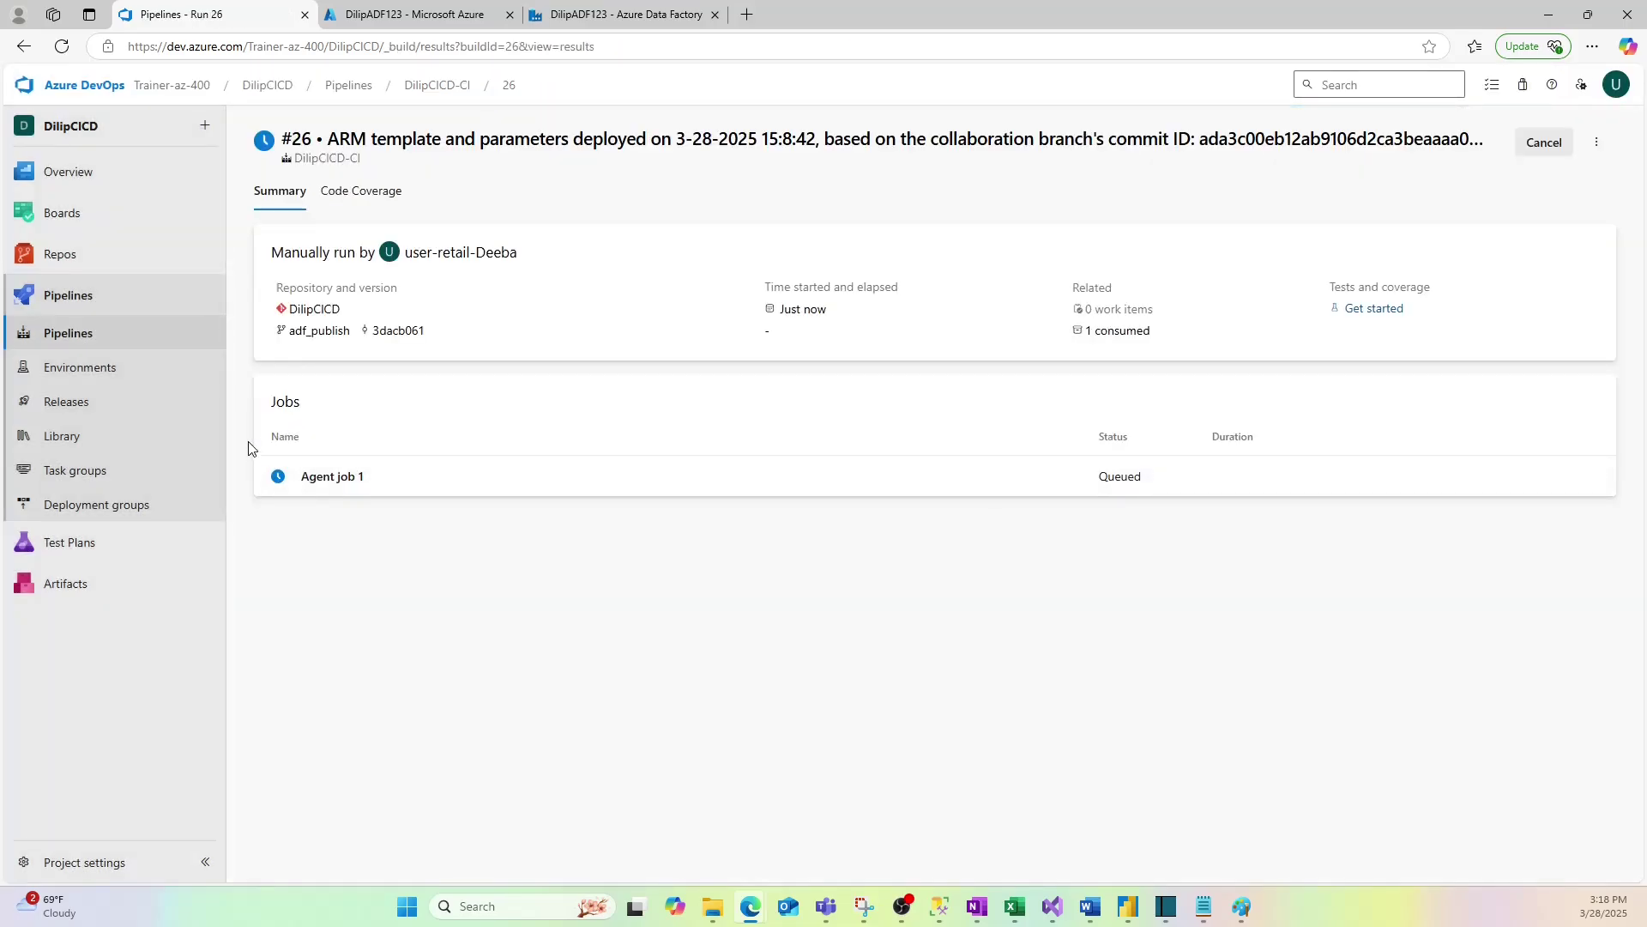
# Step: Reopen the DilipCICD-CI pipeline for editing and review its agent pool, tasks, variables, options, history and trigger settings
pyautogui.click(62, 330)
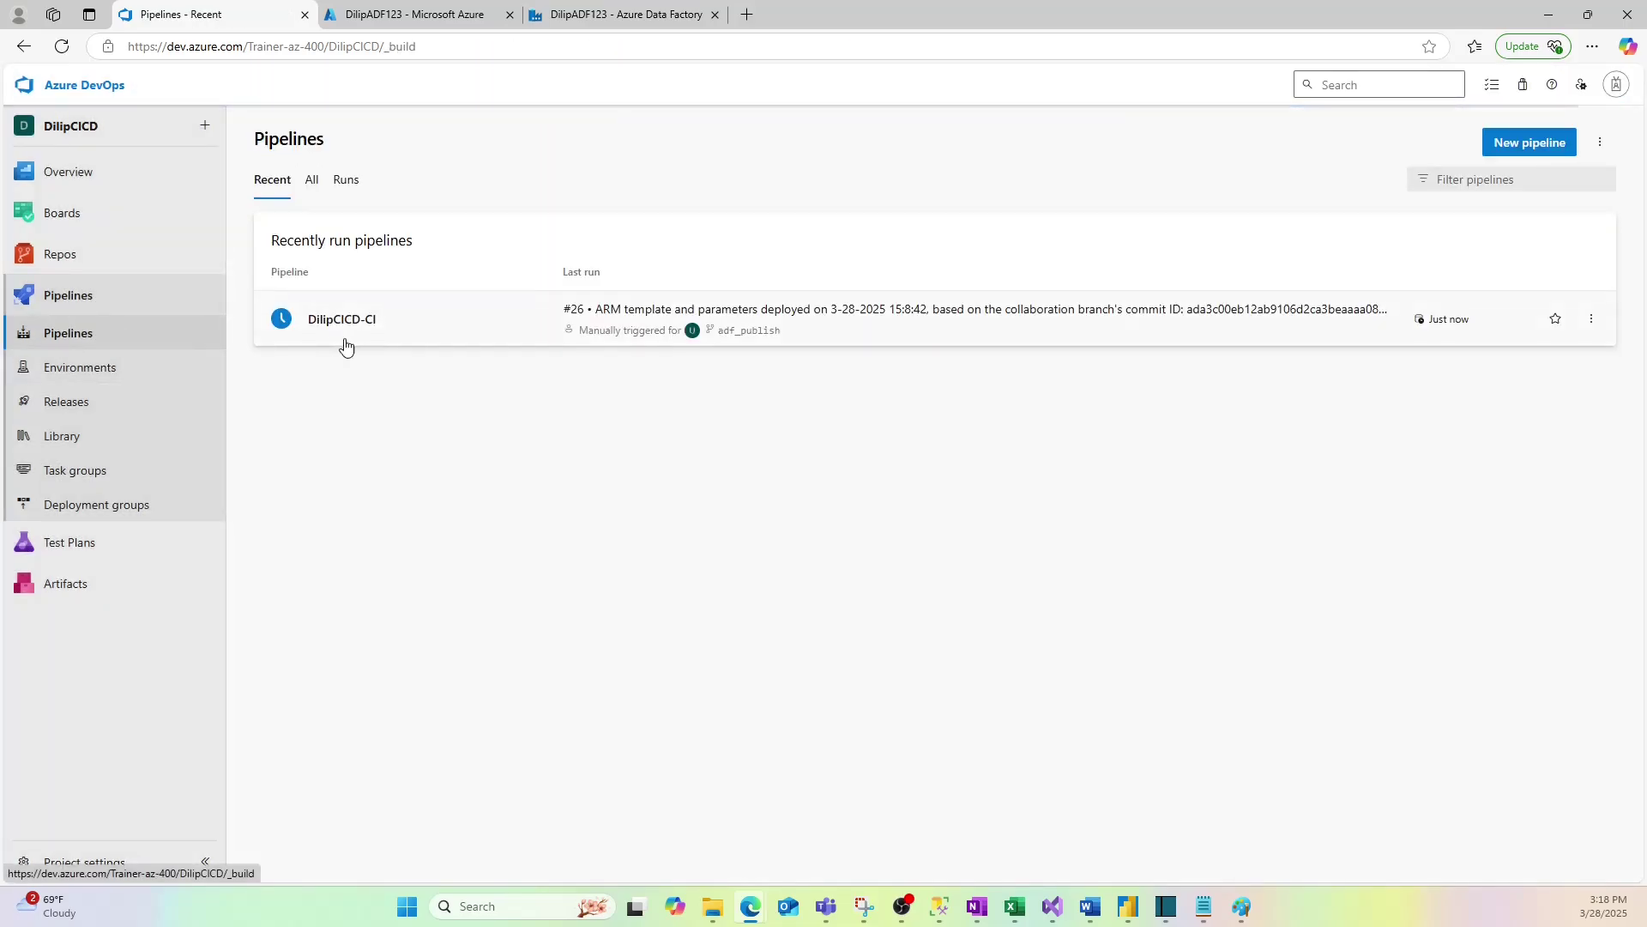
pyautogui.click(588, 314)
pyautogui.click(1456, 144)
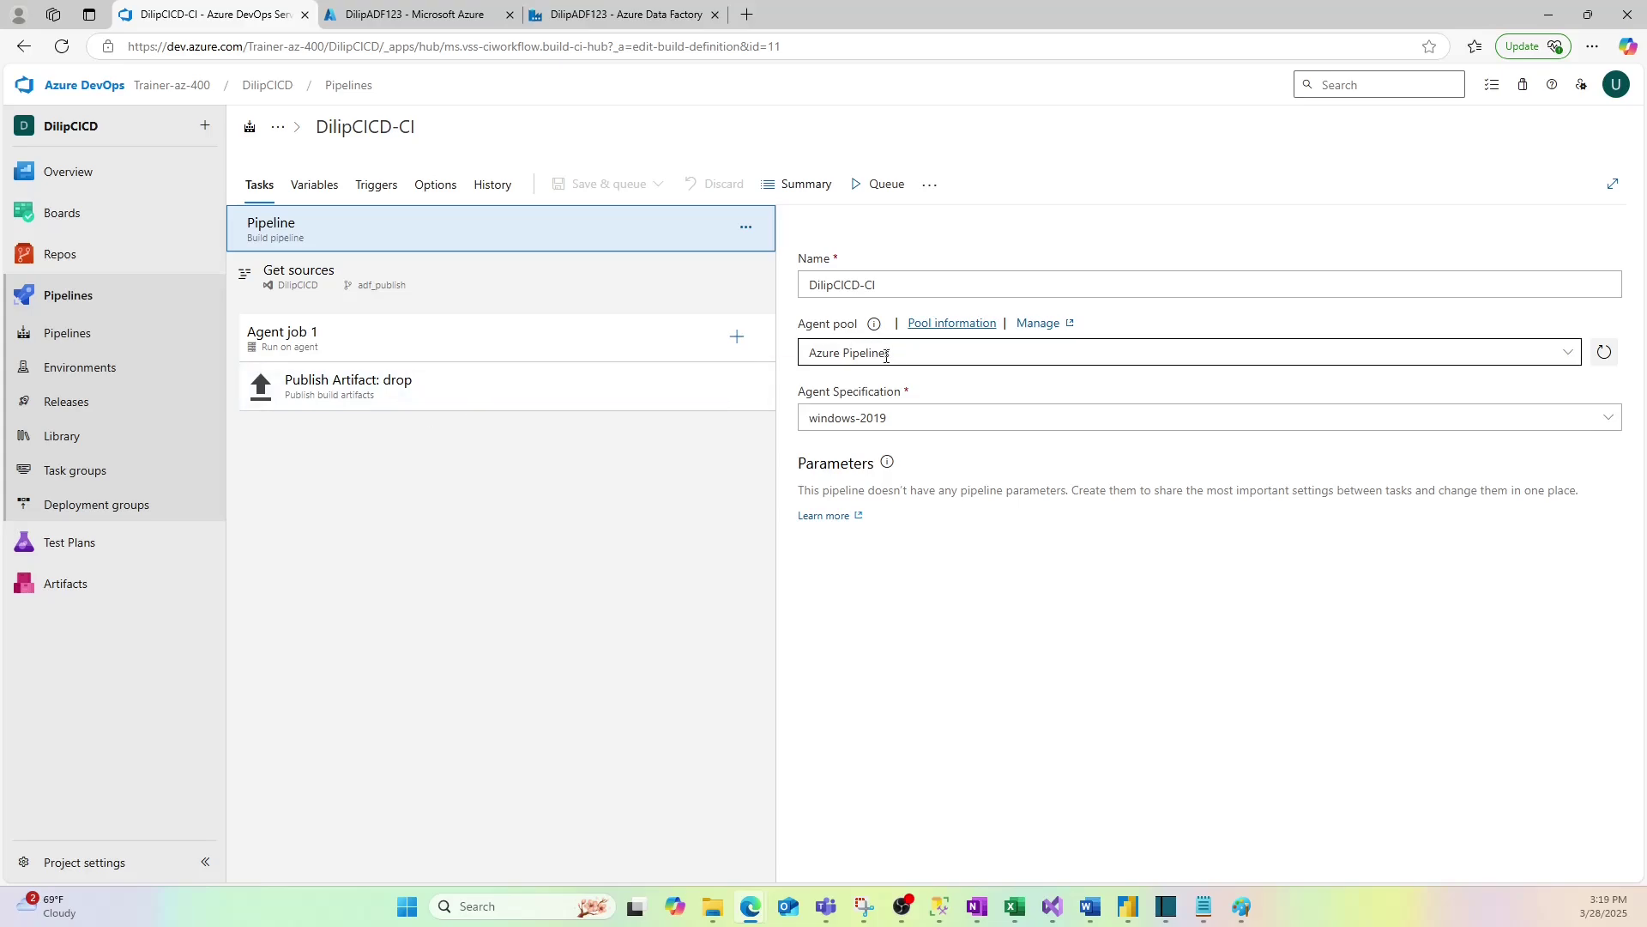
pyautogui.moveTo(886, 354); pyautogui.dragTo(791, 358)
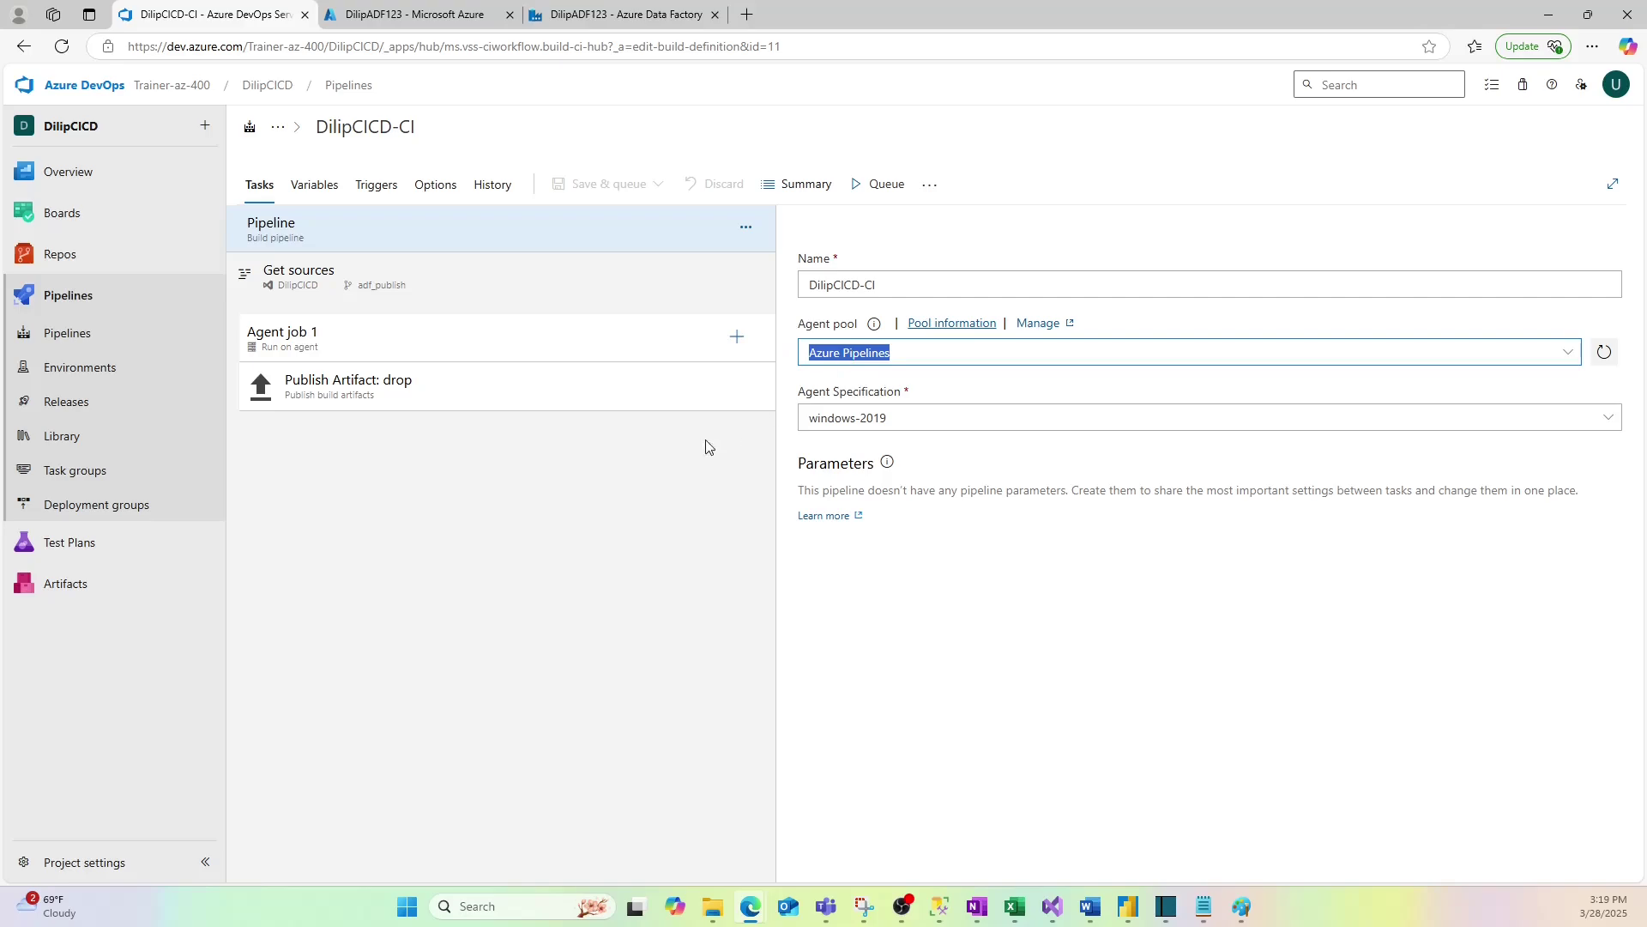
pyautogui.click(320, 185)
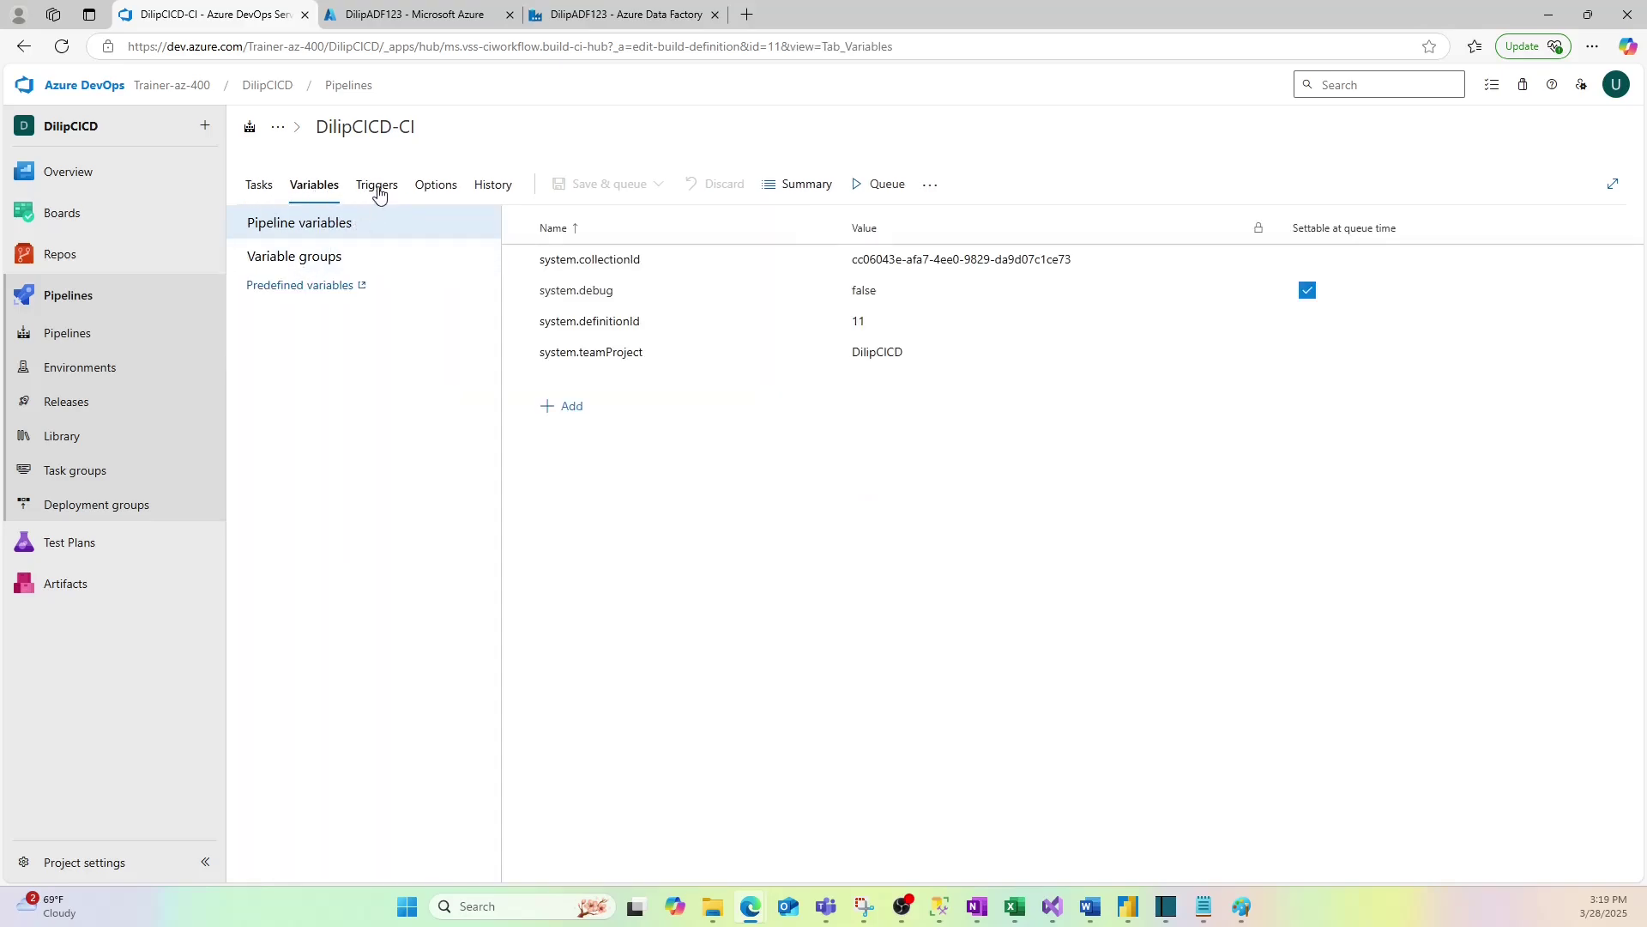
pyautogui.click(377, 184)
pyautogui.click(436, 185)
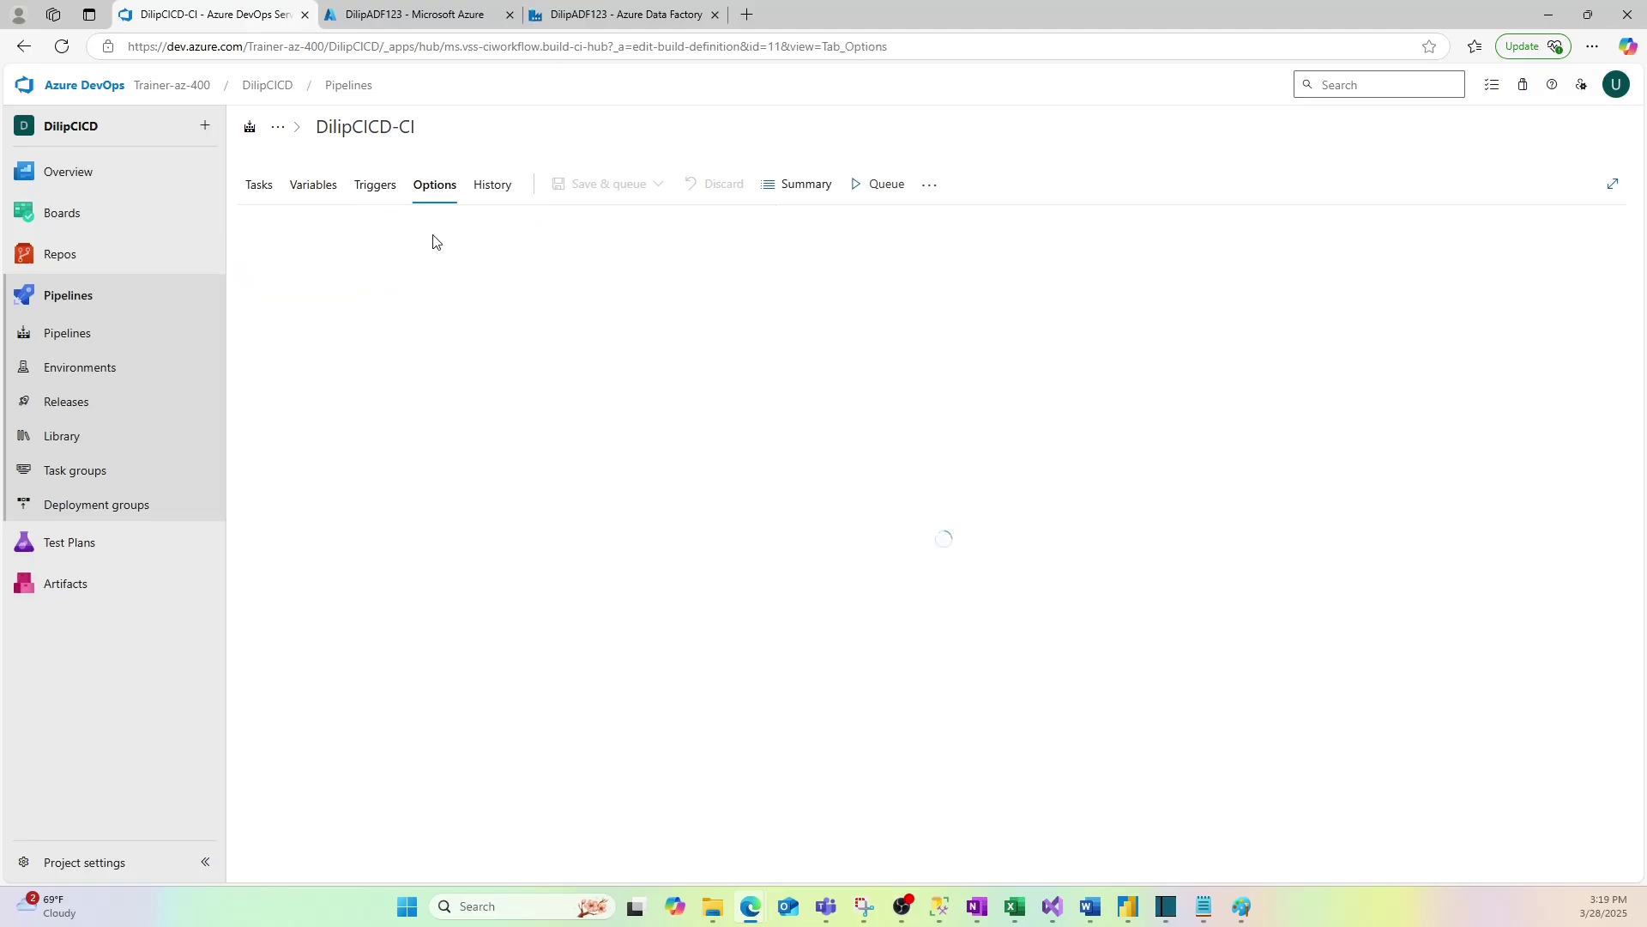
pyautogui.click(494, 191)
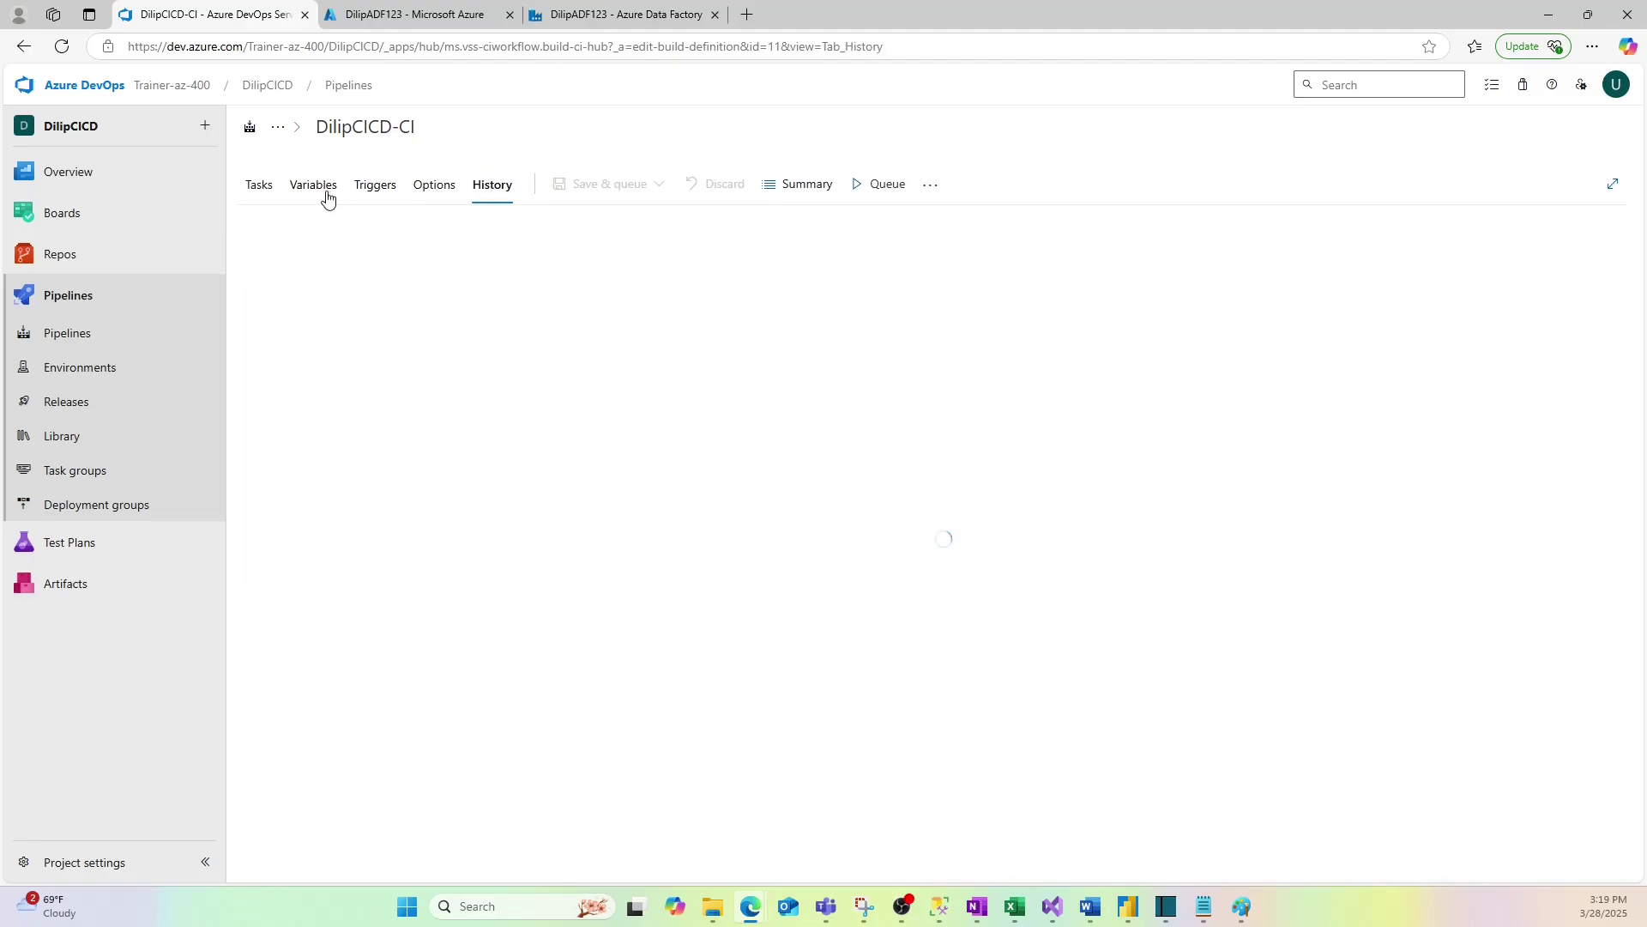
pyautogui.click(254, 187)
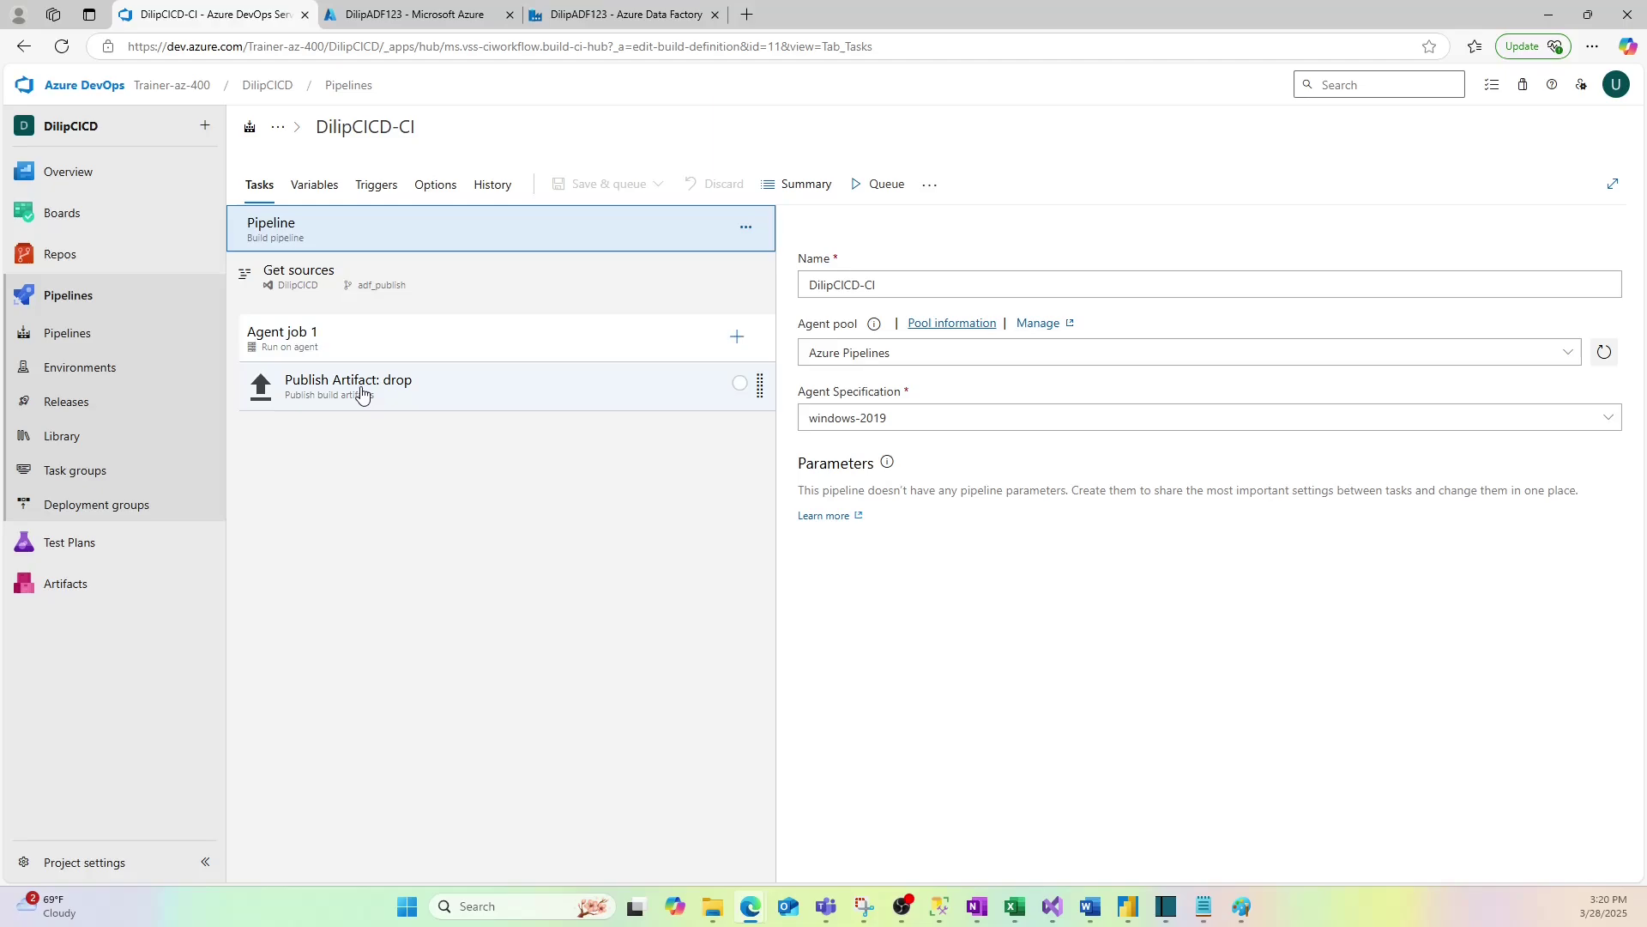
pyautogui.click(372, 190)
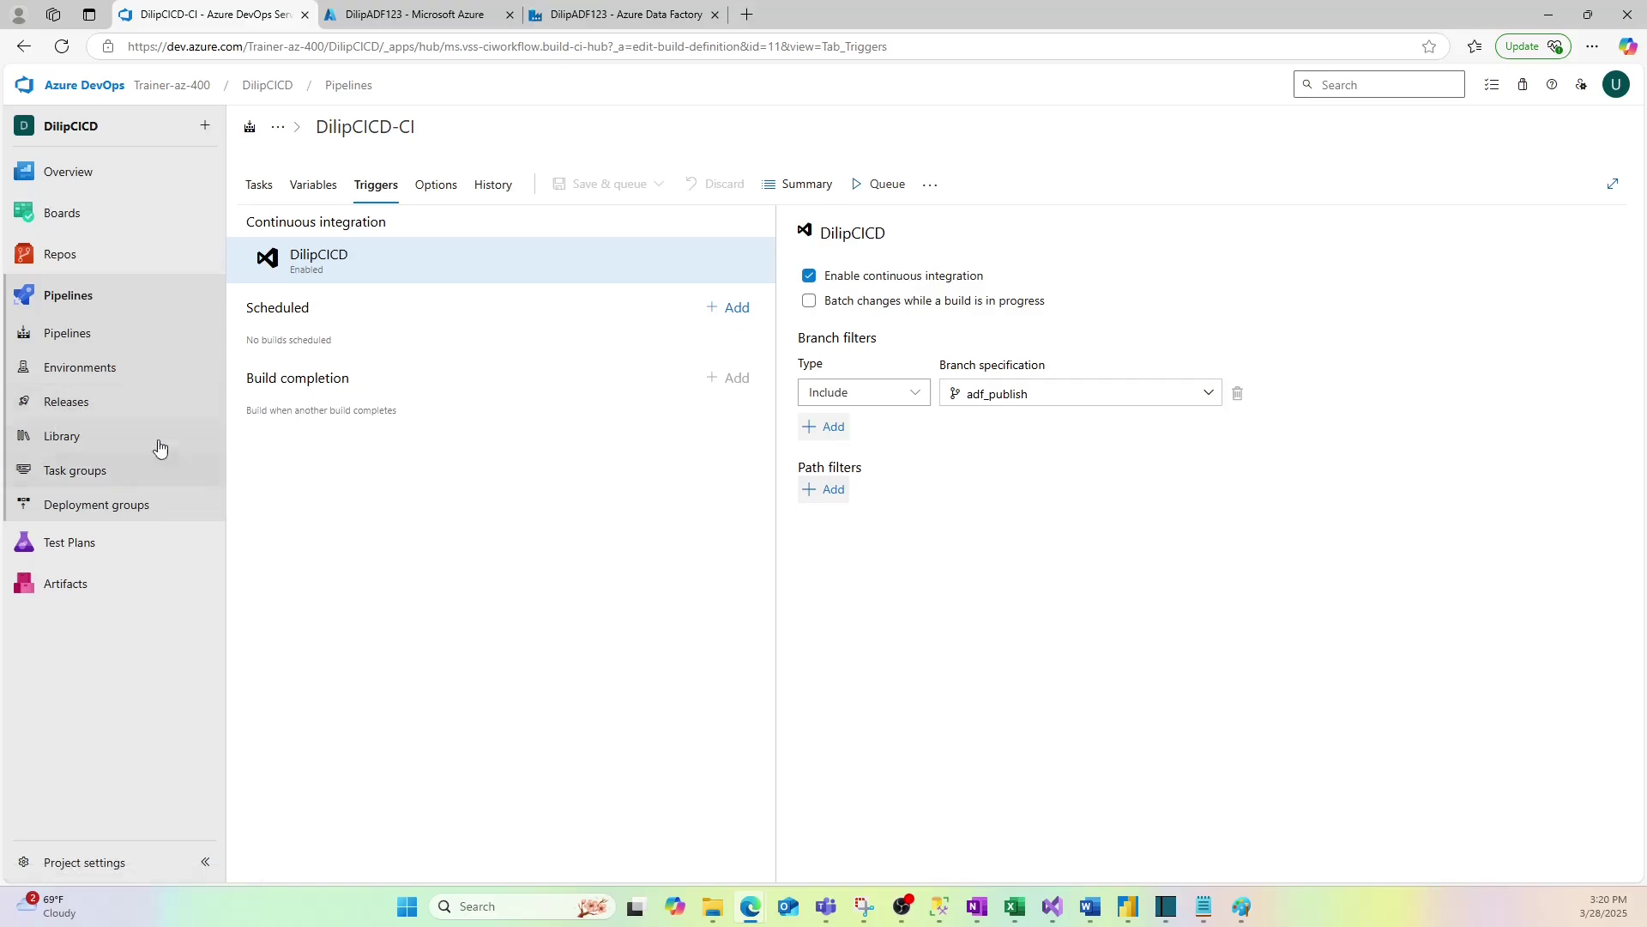
# Step: Create a new release pipeline in the DilipCICD project, starting its first stage from an empty job
pyautogui.click(58, 415)
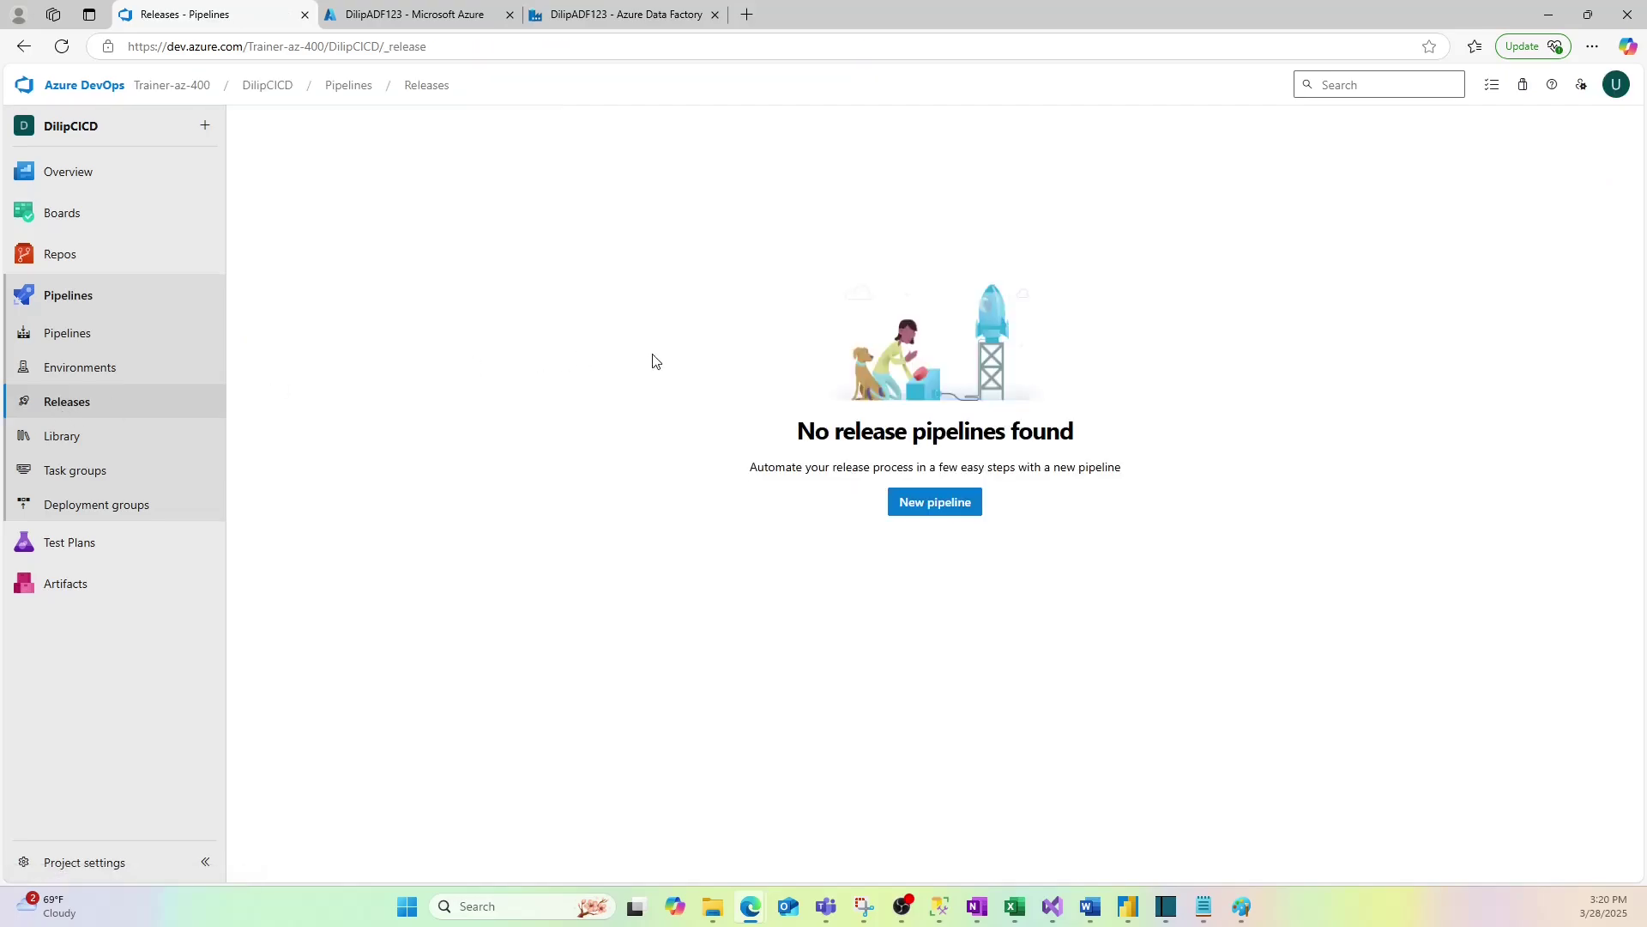
pyautogui.click(931, 505)
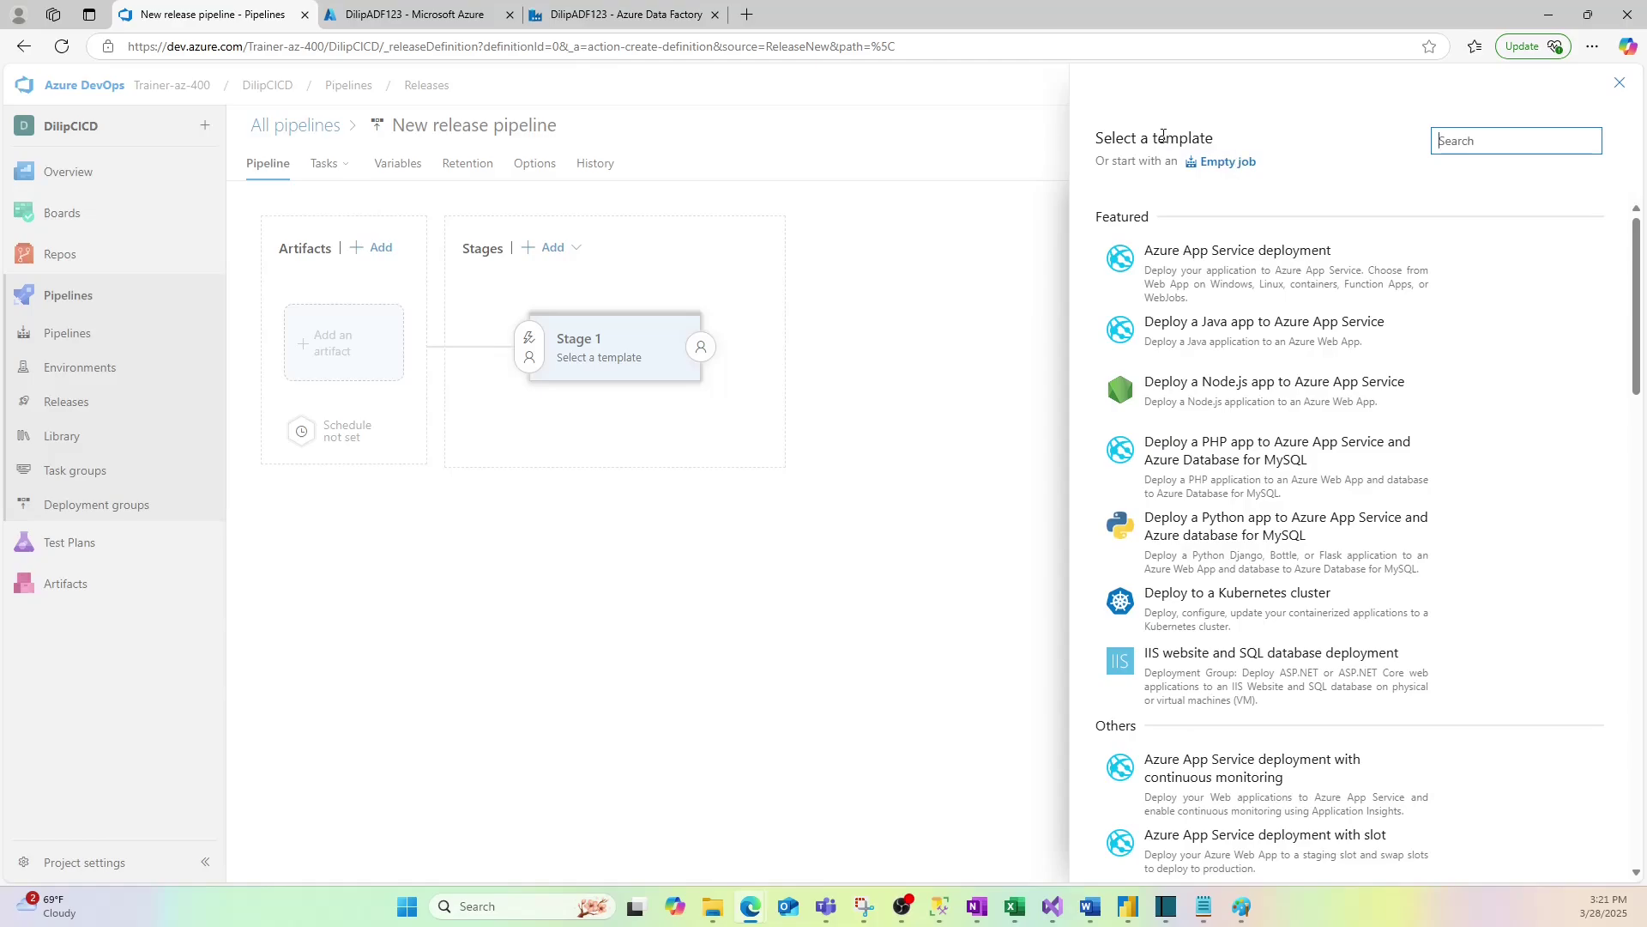
pyautogui.scroll(-10, 1249, 438)
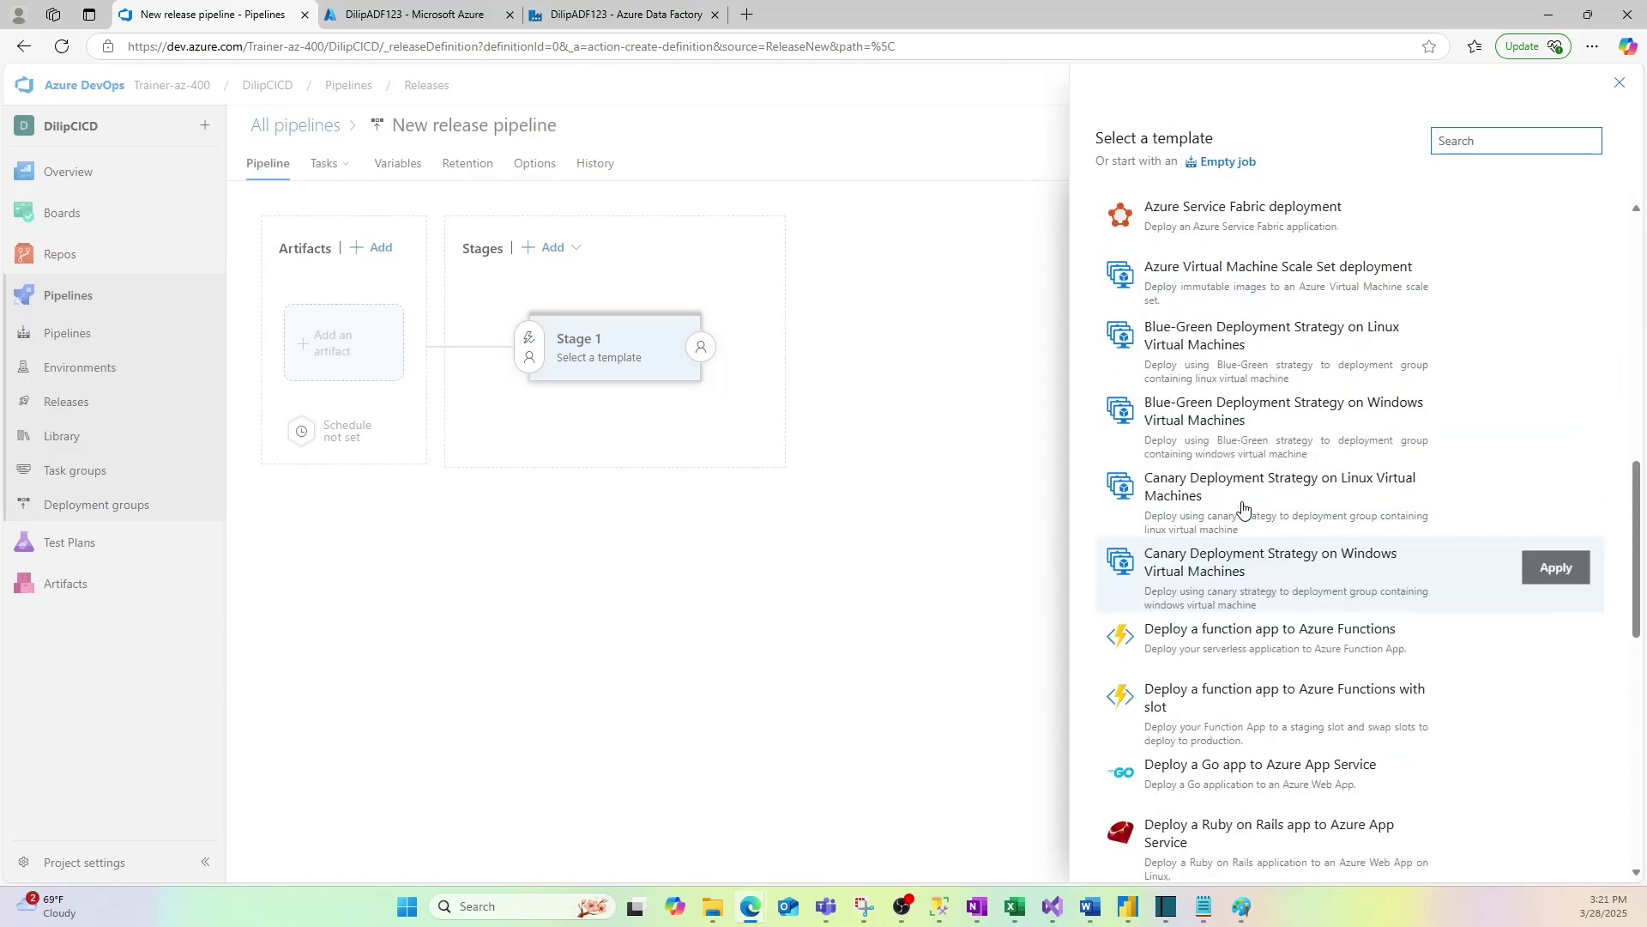
pyautogui.scroll(10, 1243, 507)
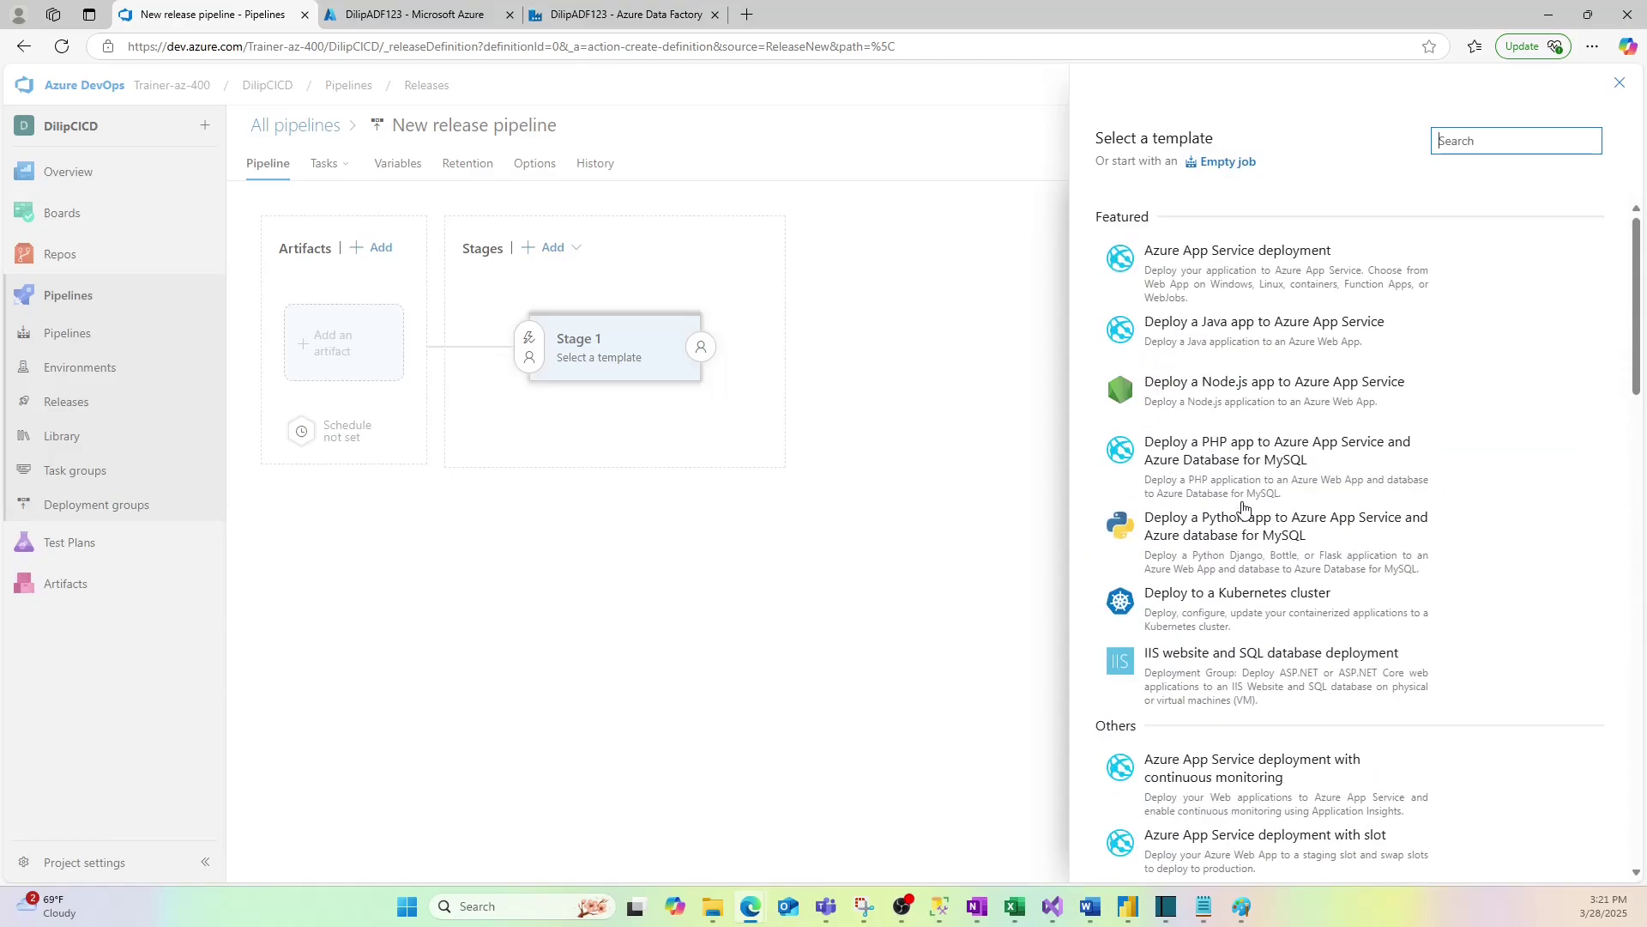
pyautogui.click(1222, 168)
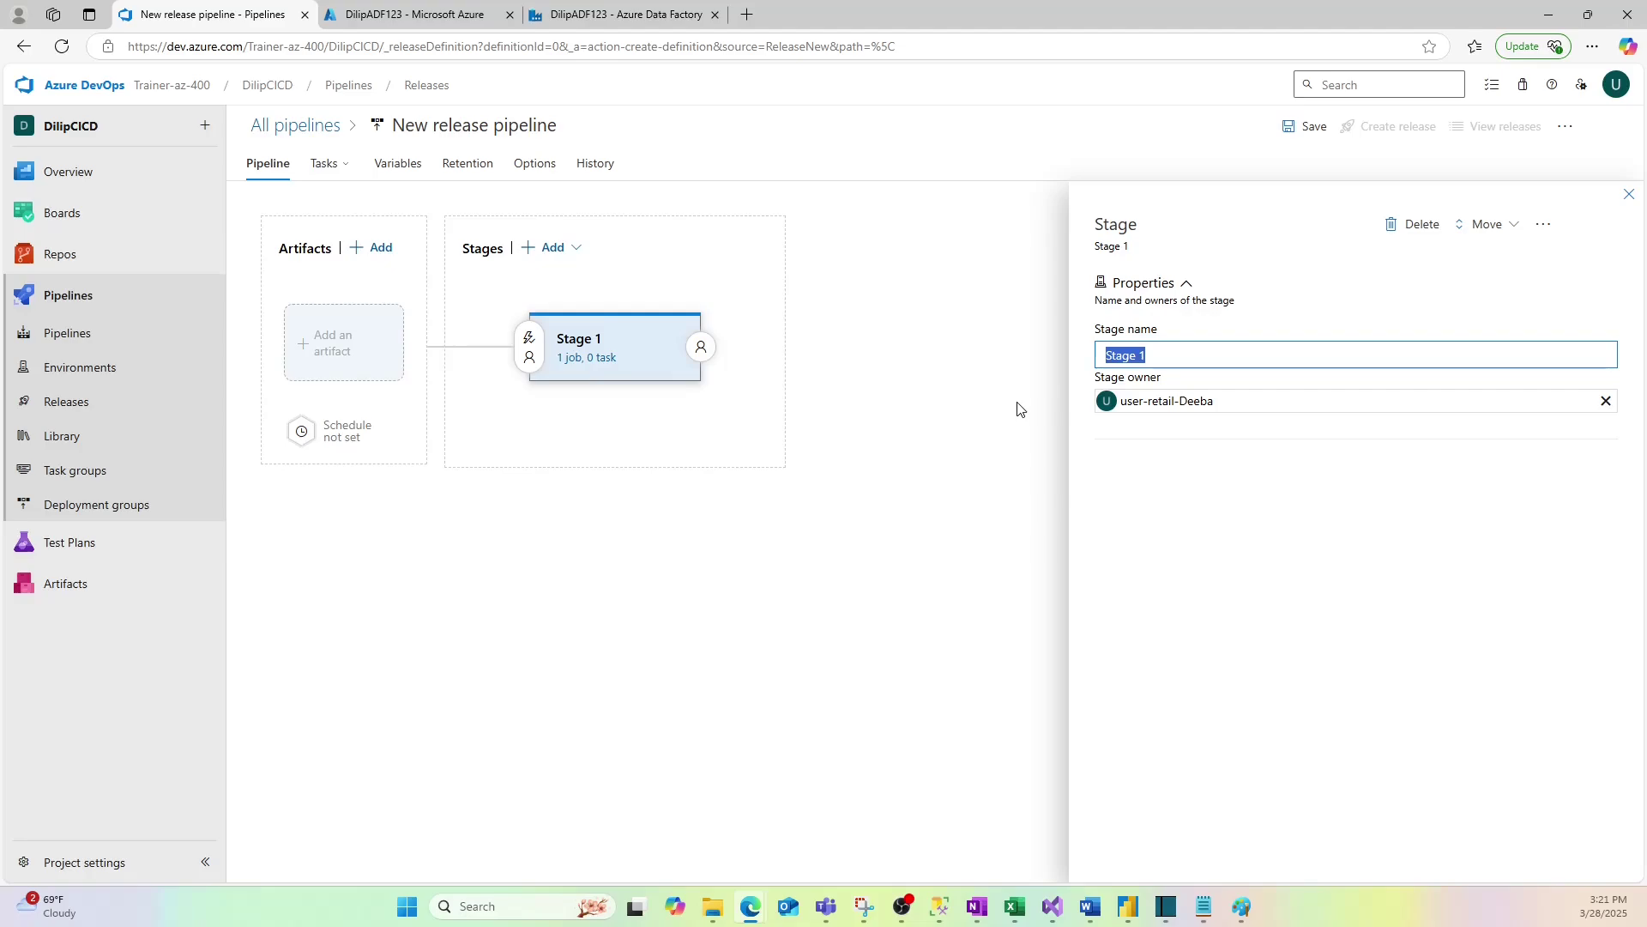
# Step: Name the release stage PROD and save the release pipeline in the root folder
pyautogui.write('PROD')
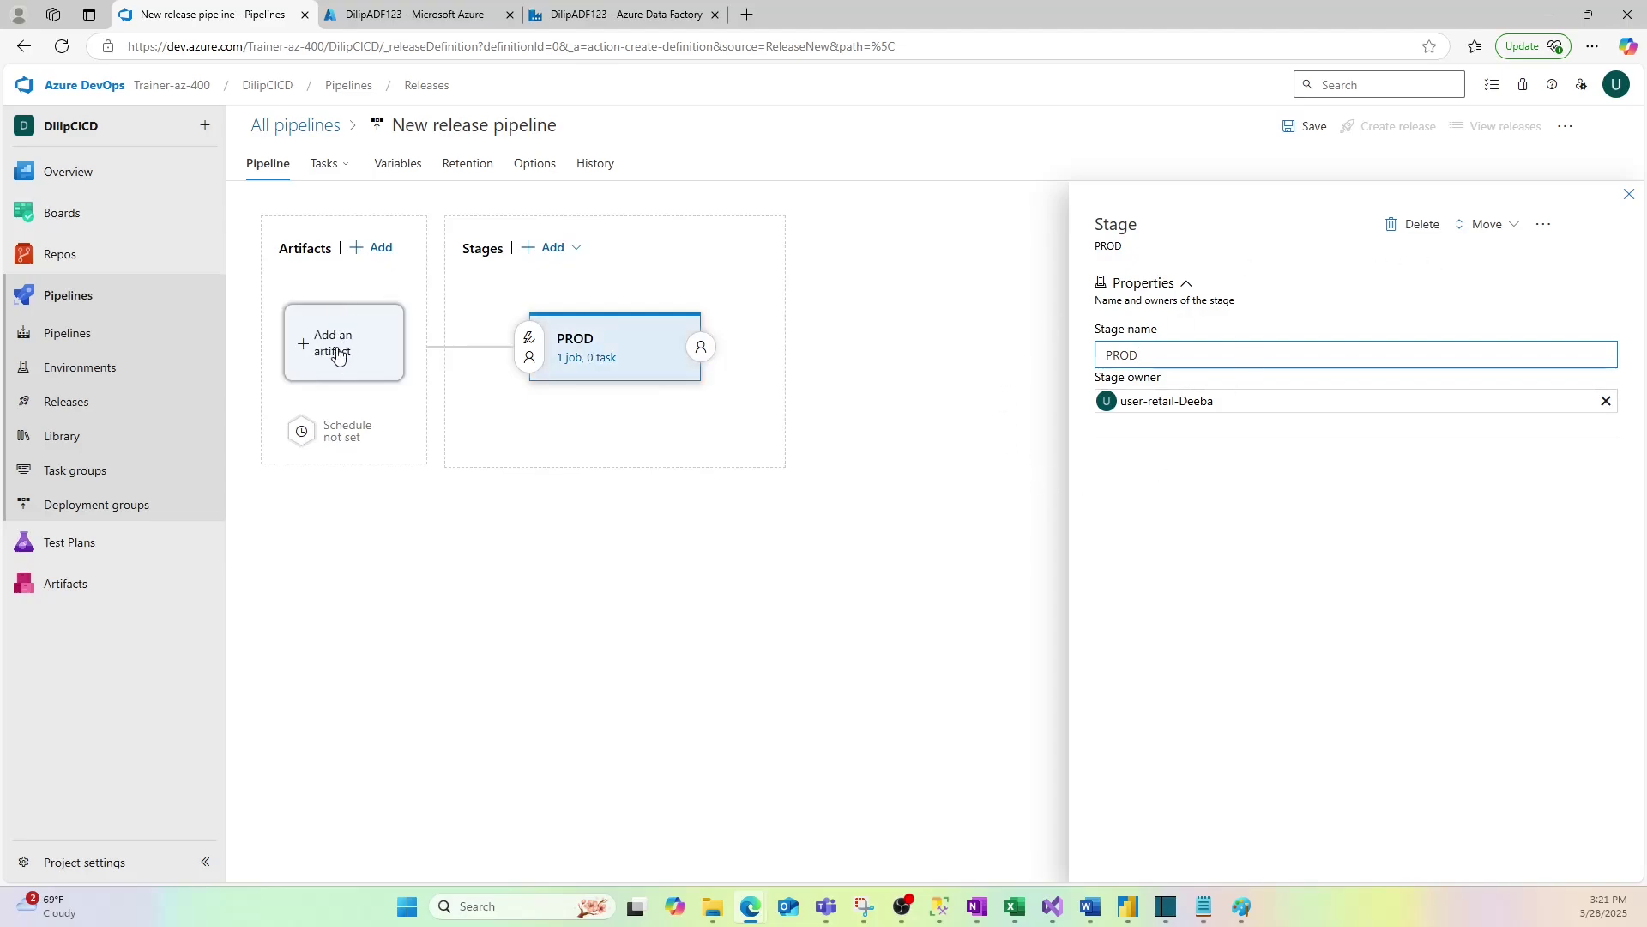
pyautogui.click(1305, 126)
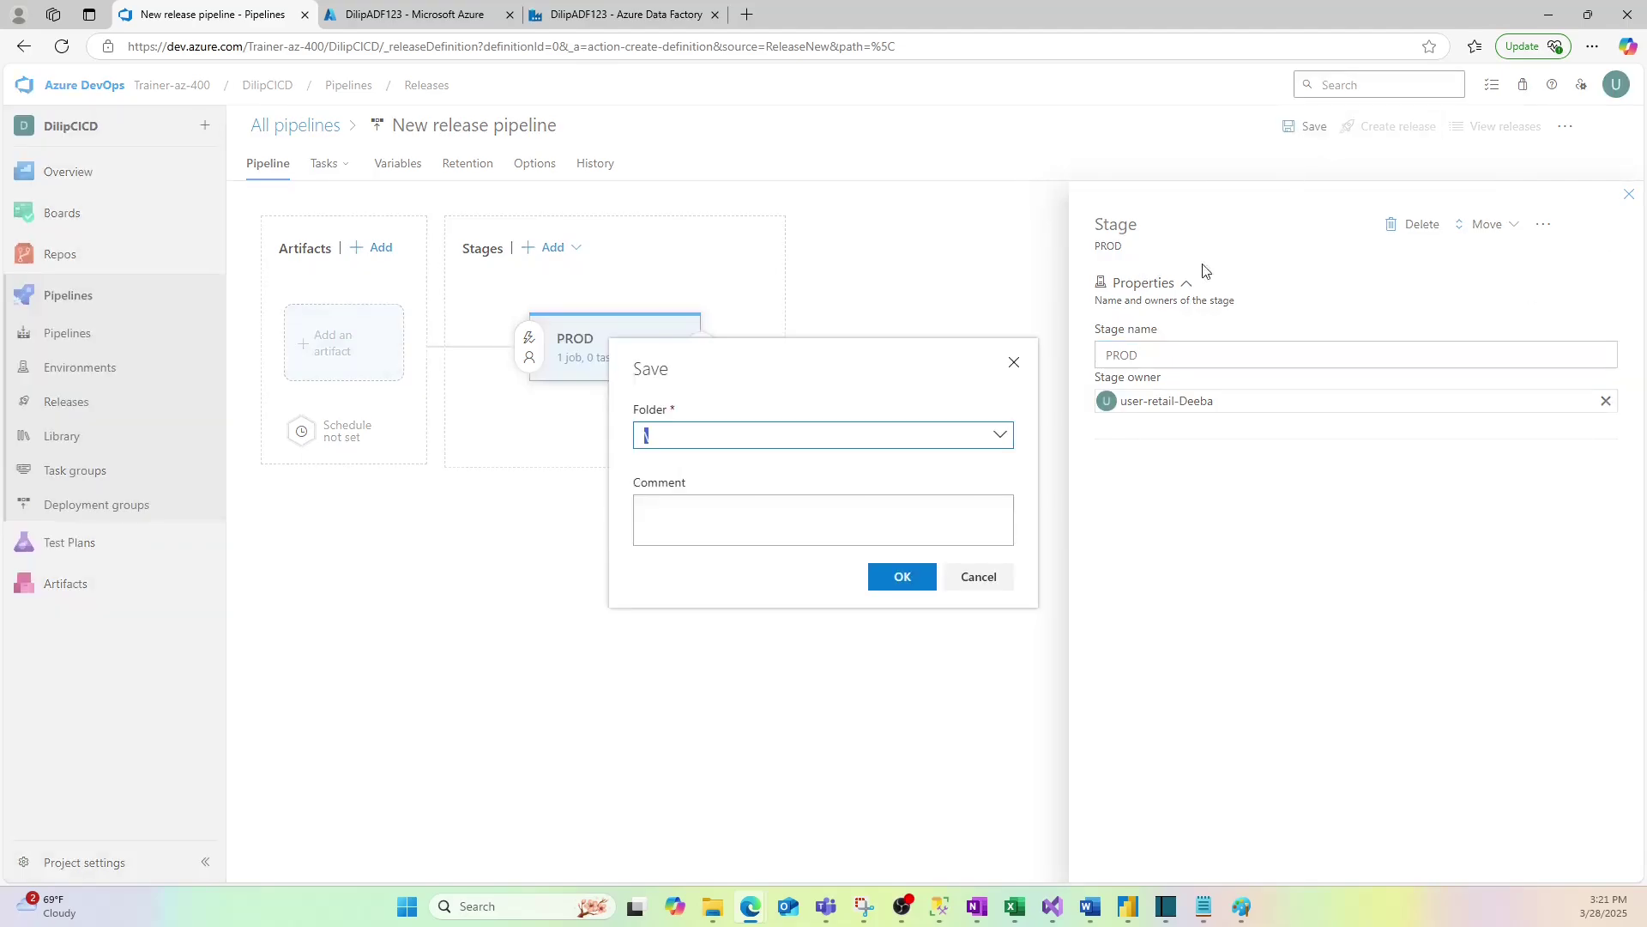
pyautogui.click(917, 577)
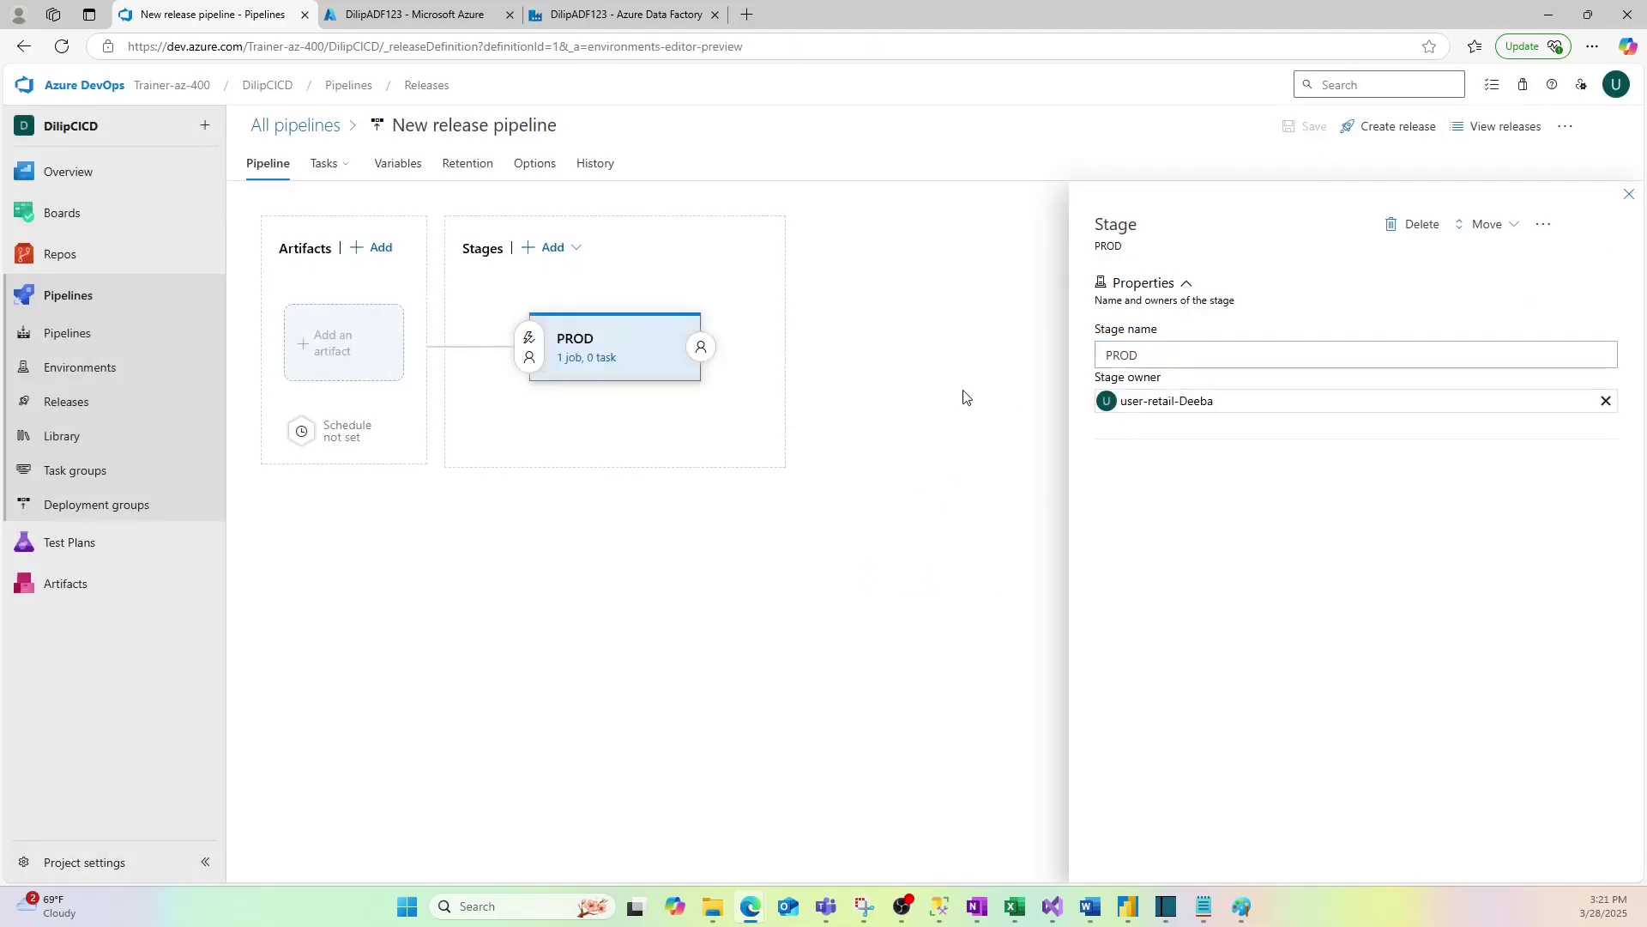
pyautogui.click(1628, 194)
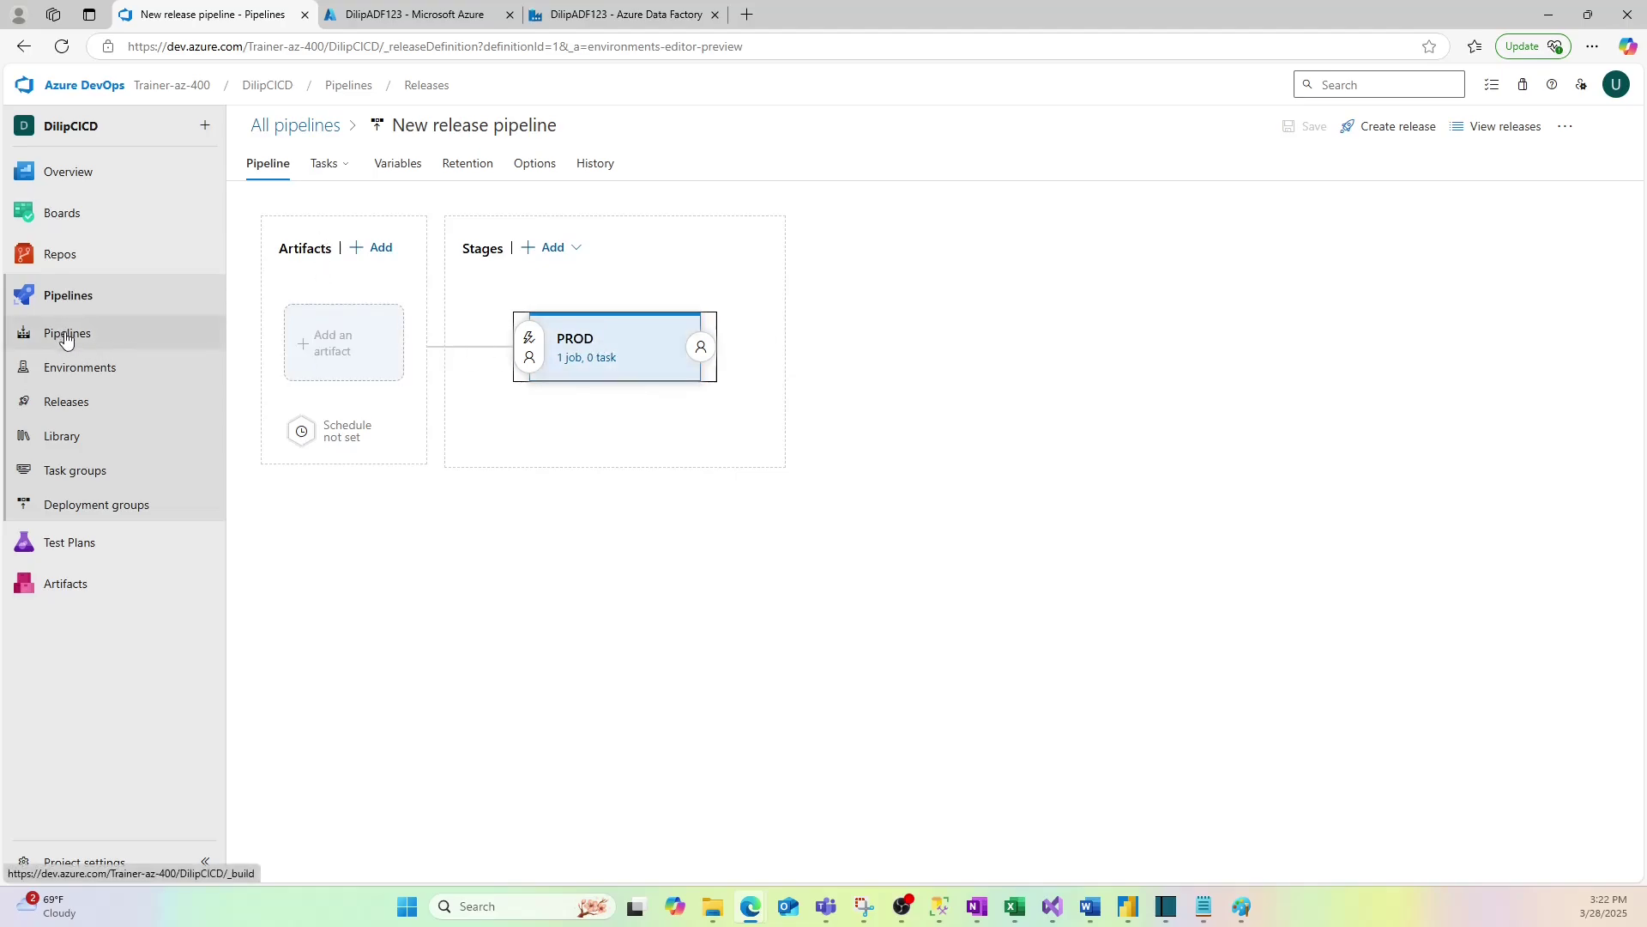
# Step: Add a build artifact to the release pipeline from DilipCICD-CI in the DilipCICD project, with Latest as the default version
pyautogui.click(332, 343)
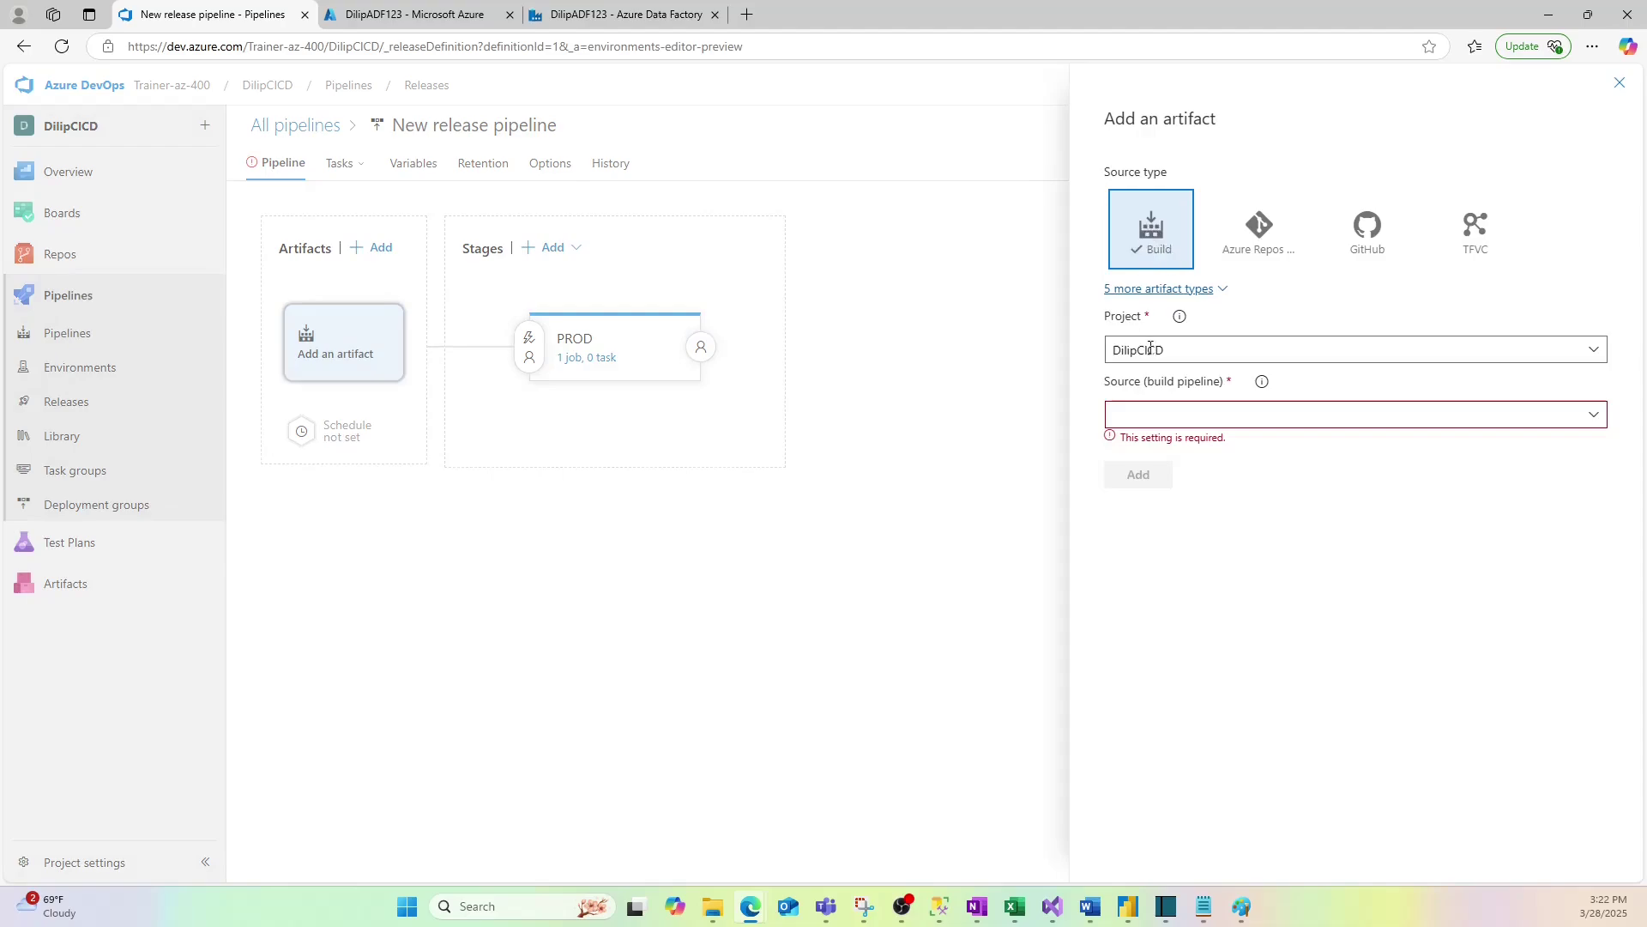
pyautogui.click(1593, 415)
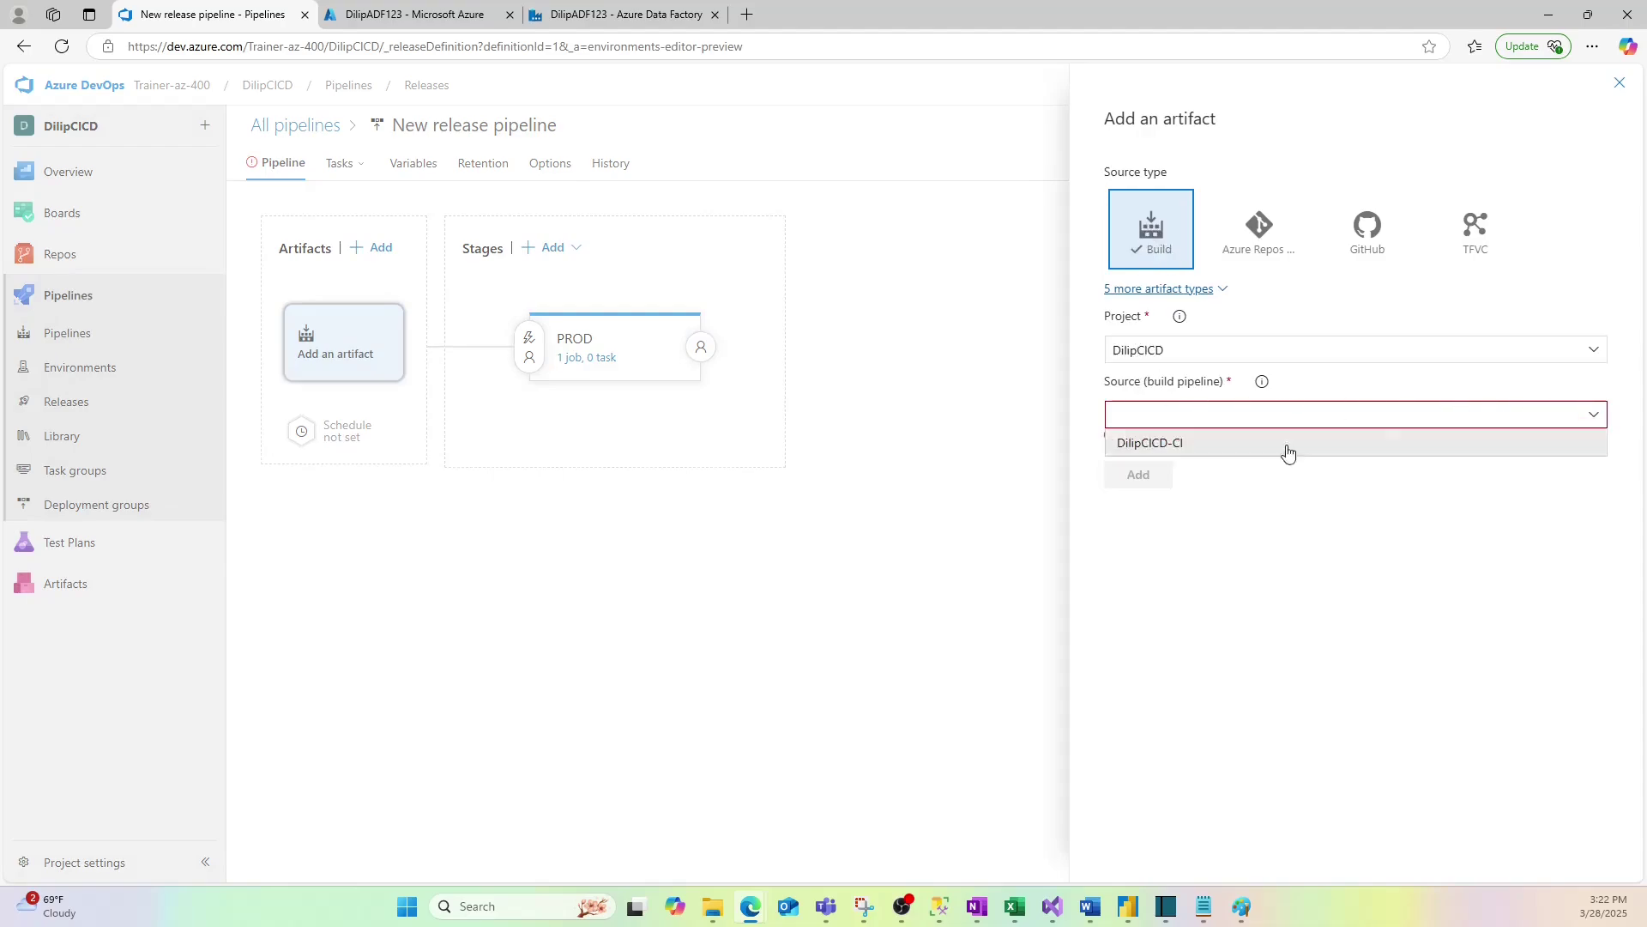
pyautogui.click(1146, 442)
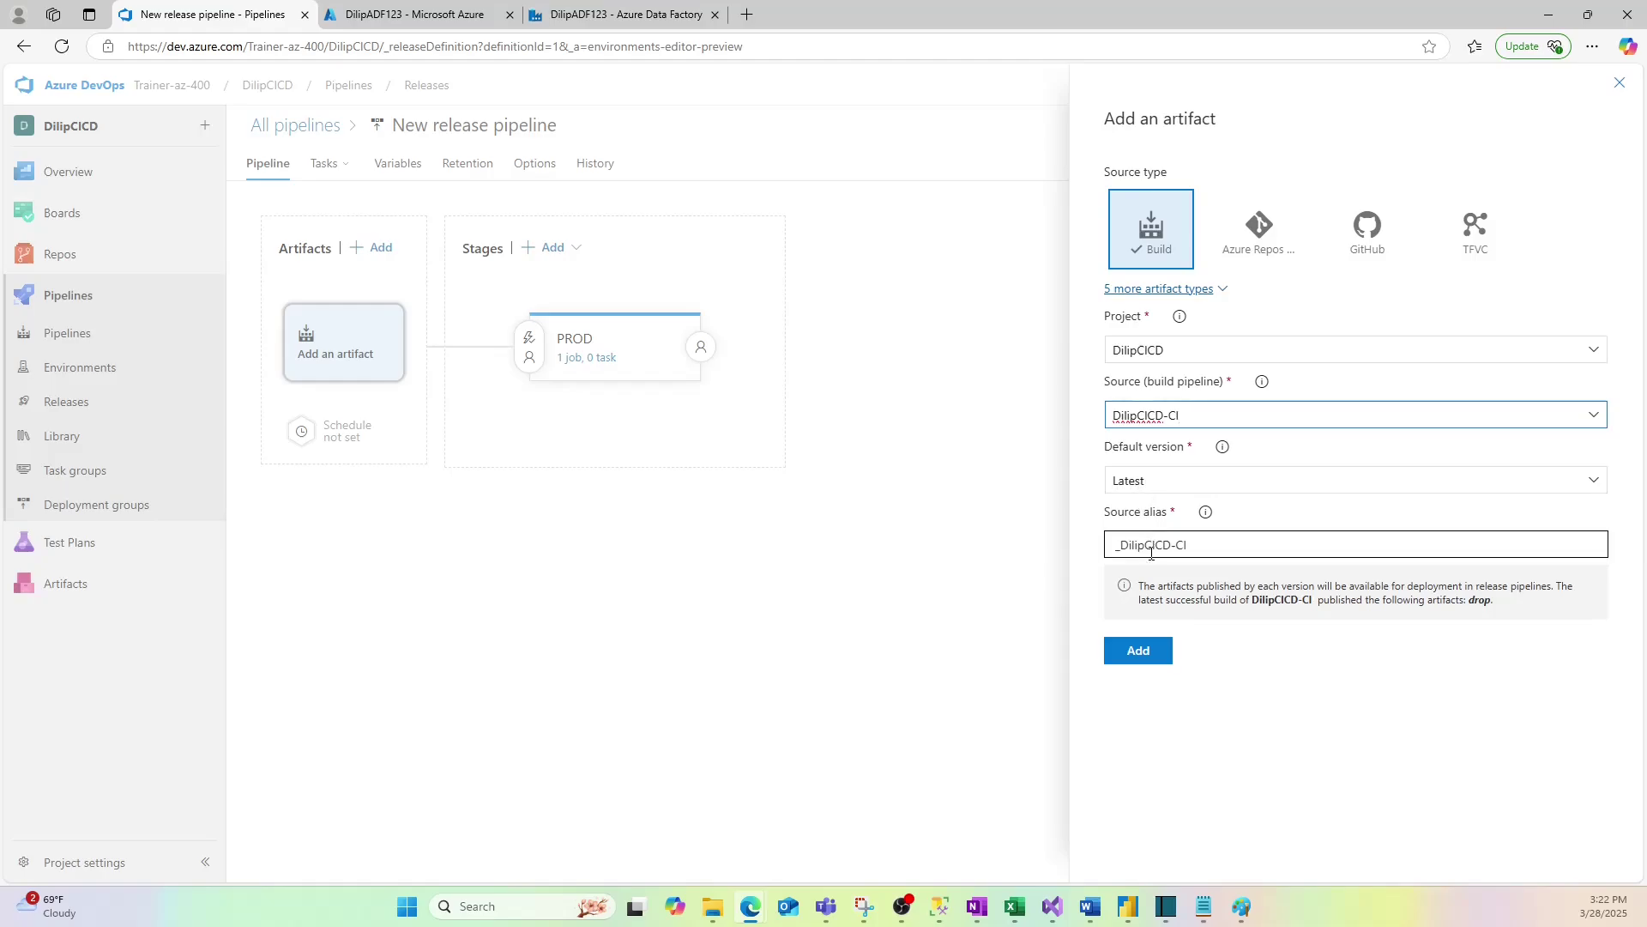
pyautogui.click(1139, 650)
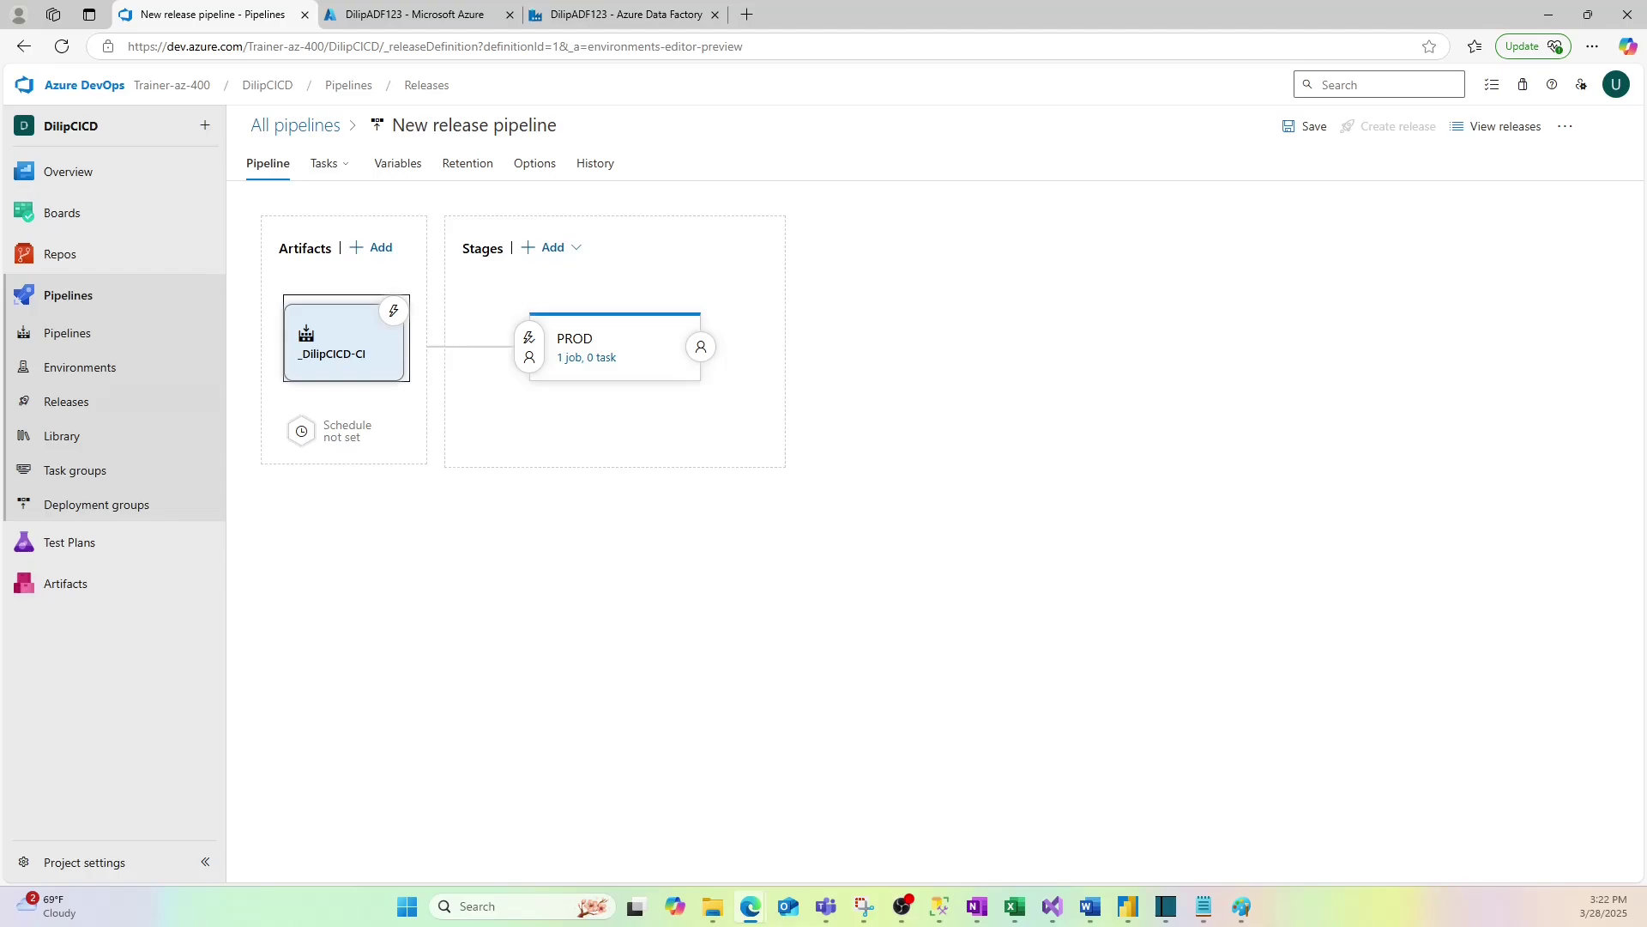
# Step: Add three release-scoped pipeline variables named ResourceGroup, DataFactory and Location
pyautogui.click(399, 171)
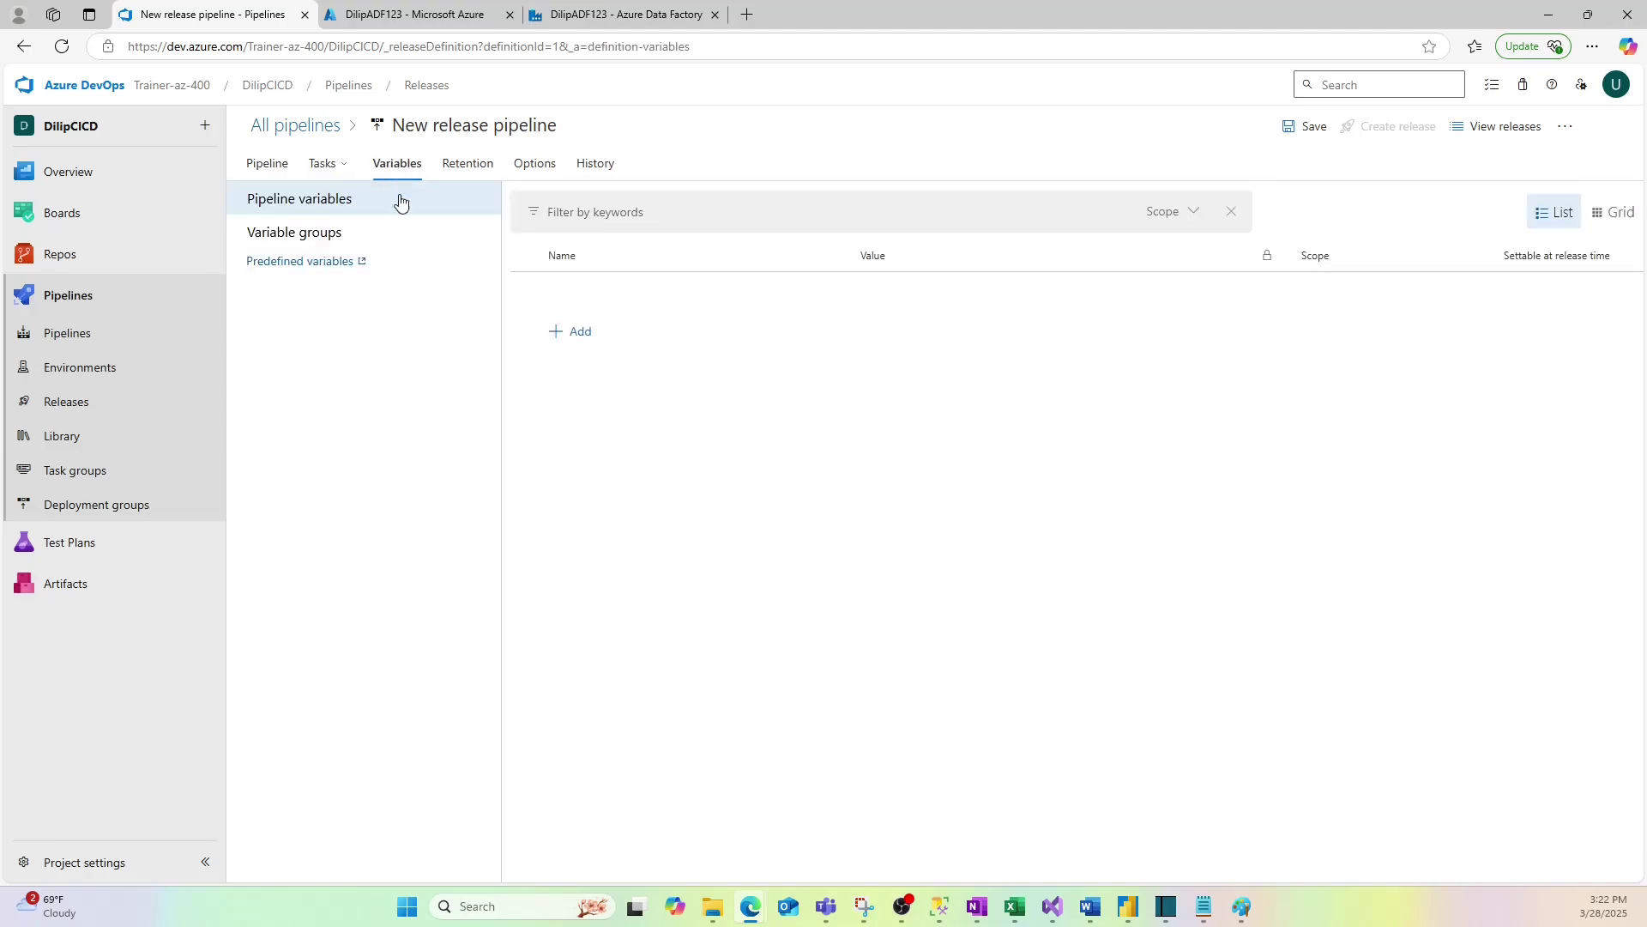
pyautogui.click(577, 335)
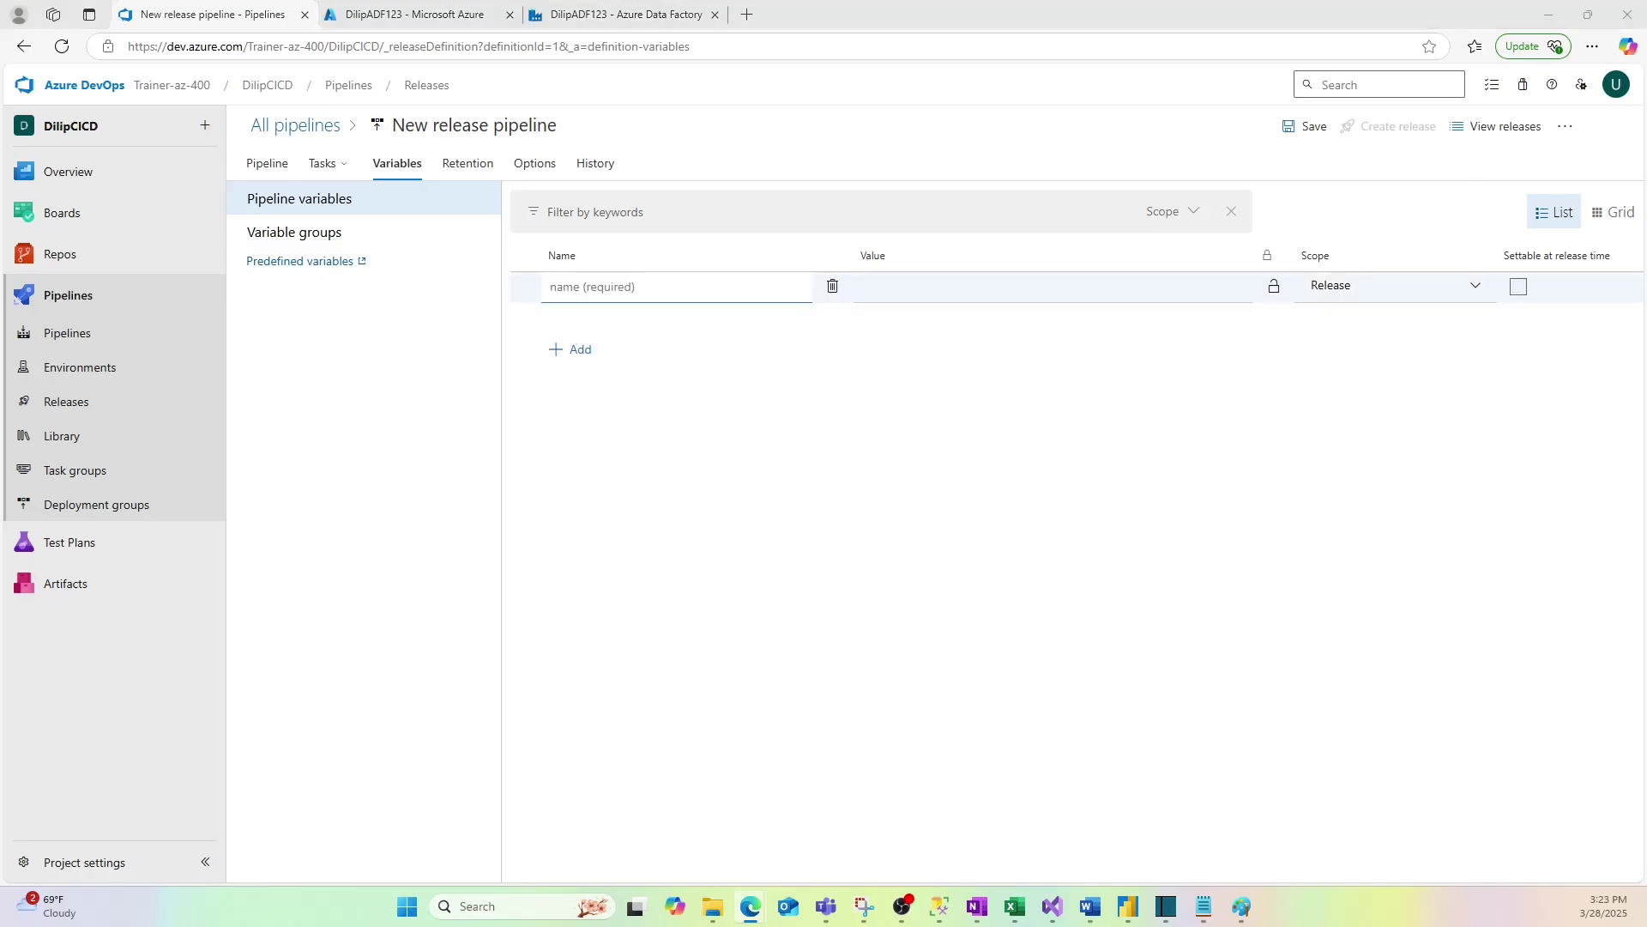
pyautogui.click(581, 291)
pyautogui.write('ResourceGroup')
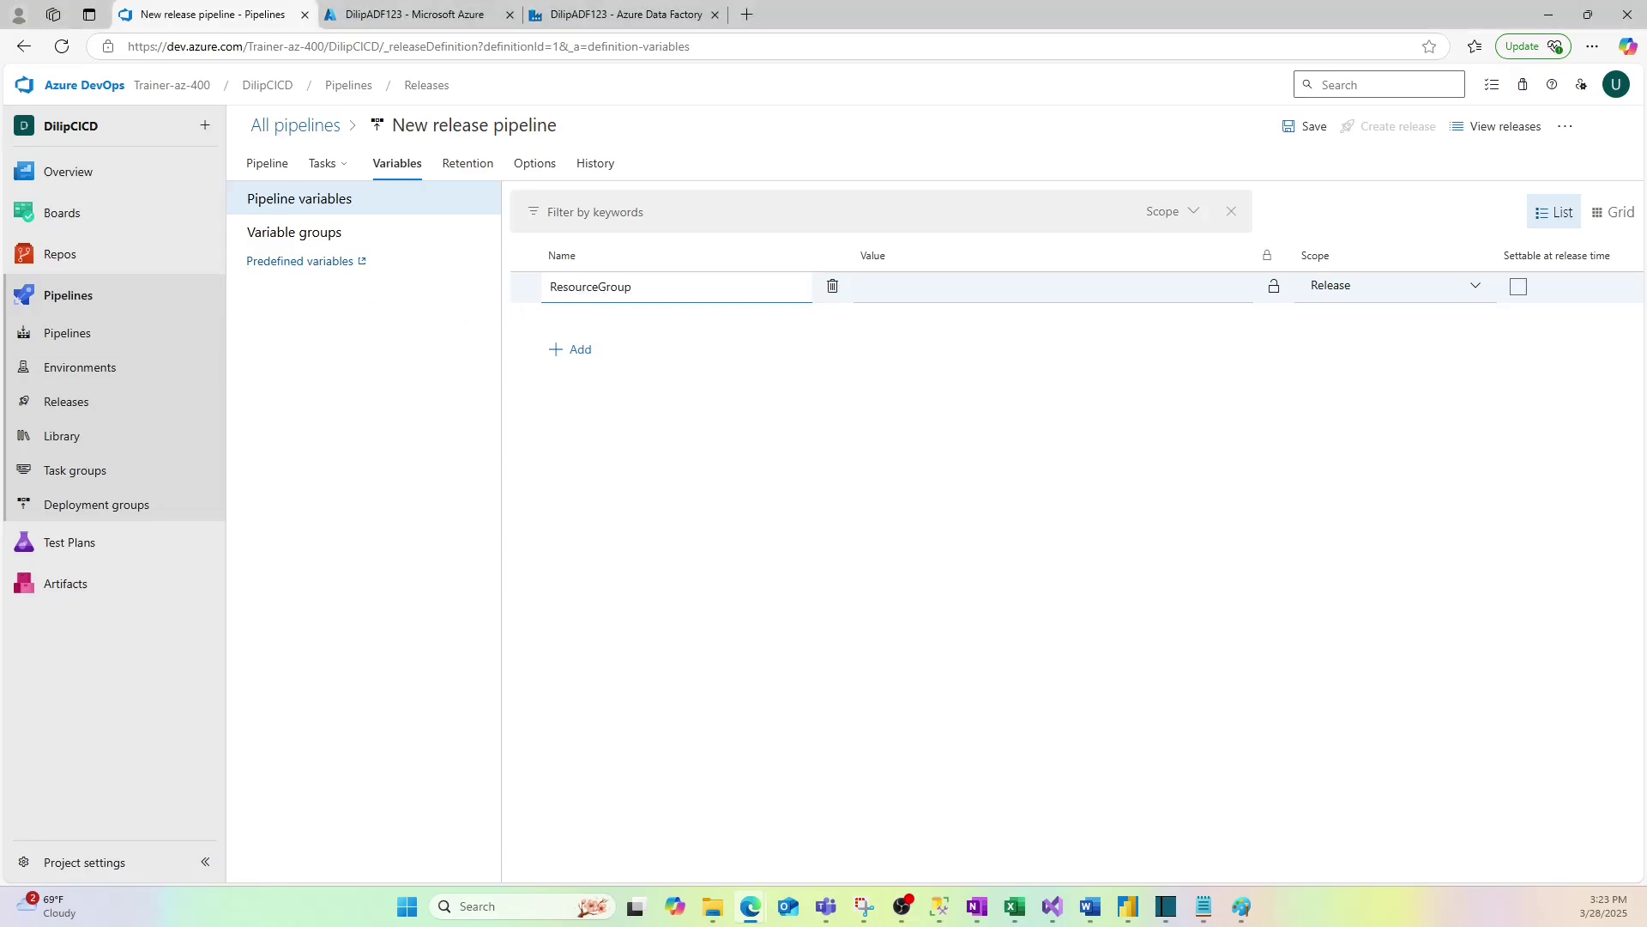
pyautogui.click(578, 350)
pyautogui.write('DataFactory')
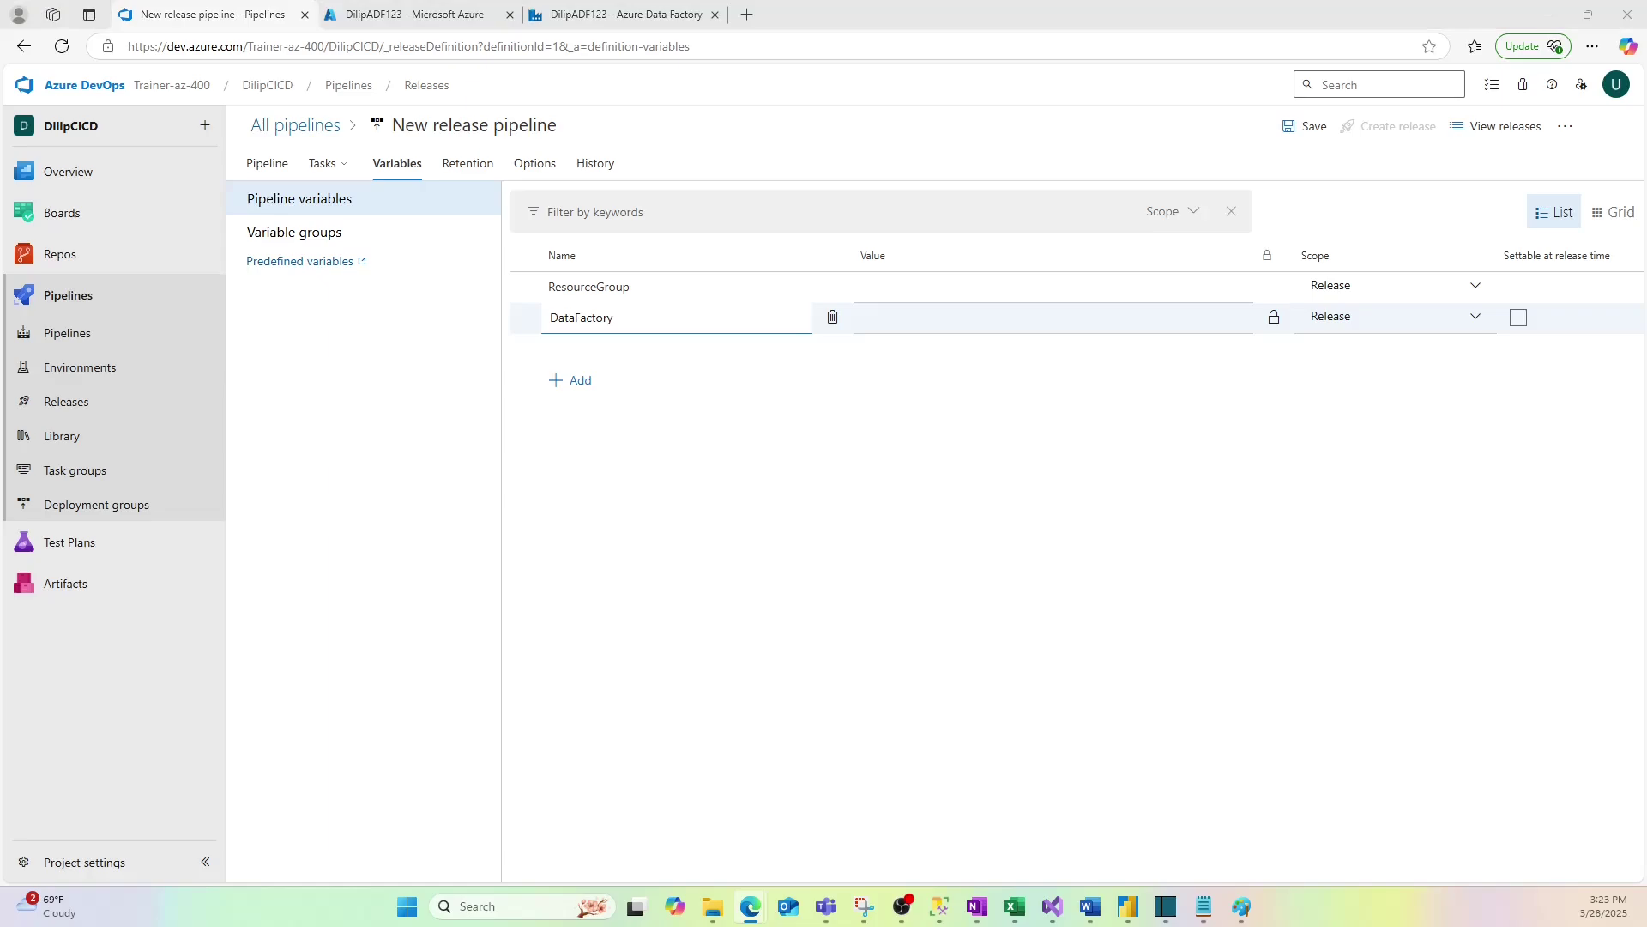
pyautogui.click(577, 380)
pyautogui.write('Location')
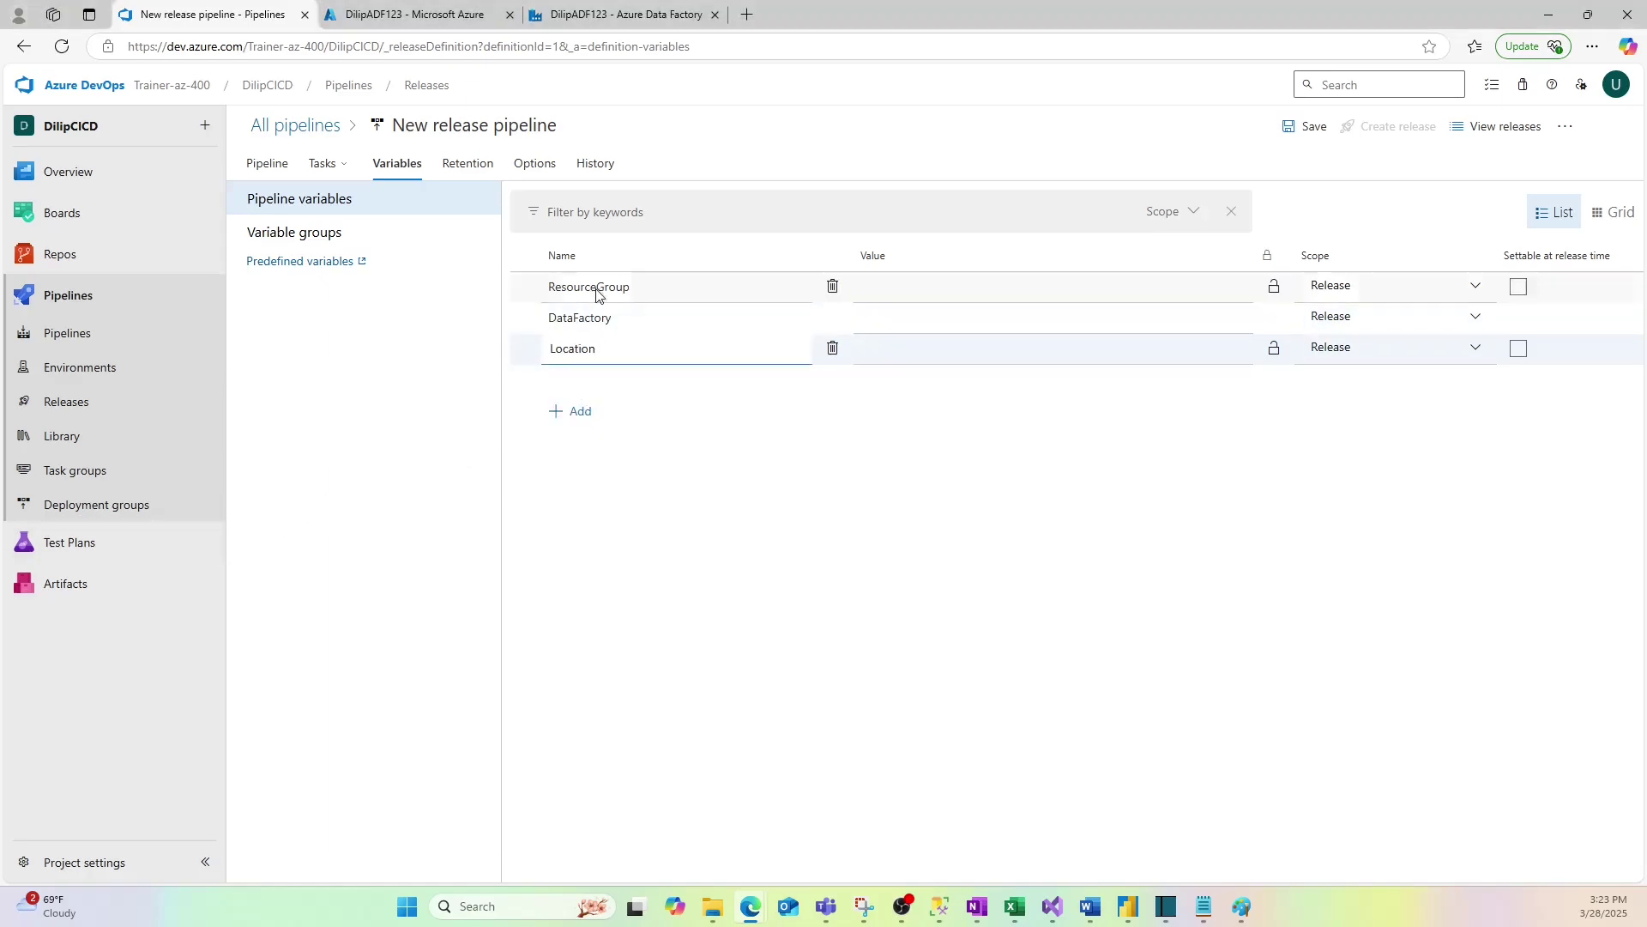
# Step: Set the ResourceGroup variable's value to warehouse-dev-rg, copied from the Notepad notes
pyautogui.click(1204, 907)
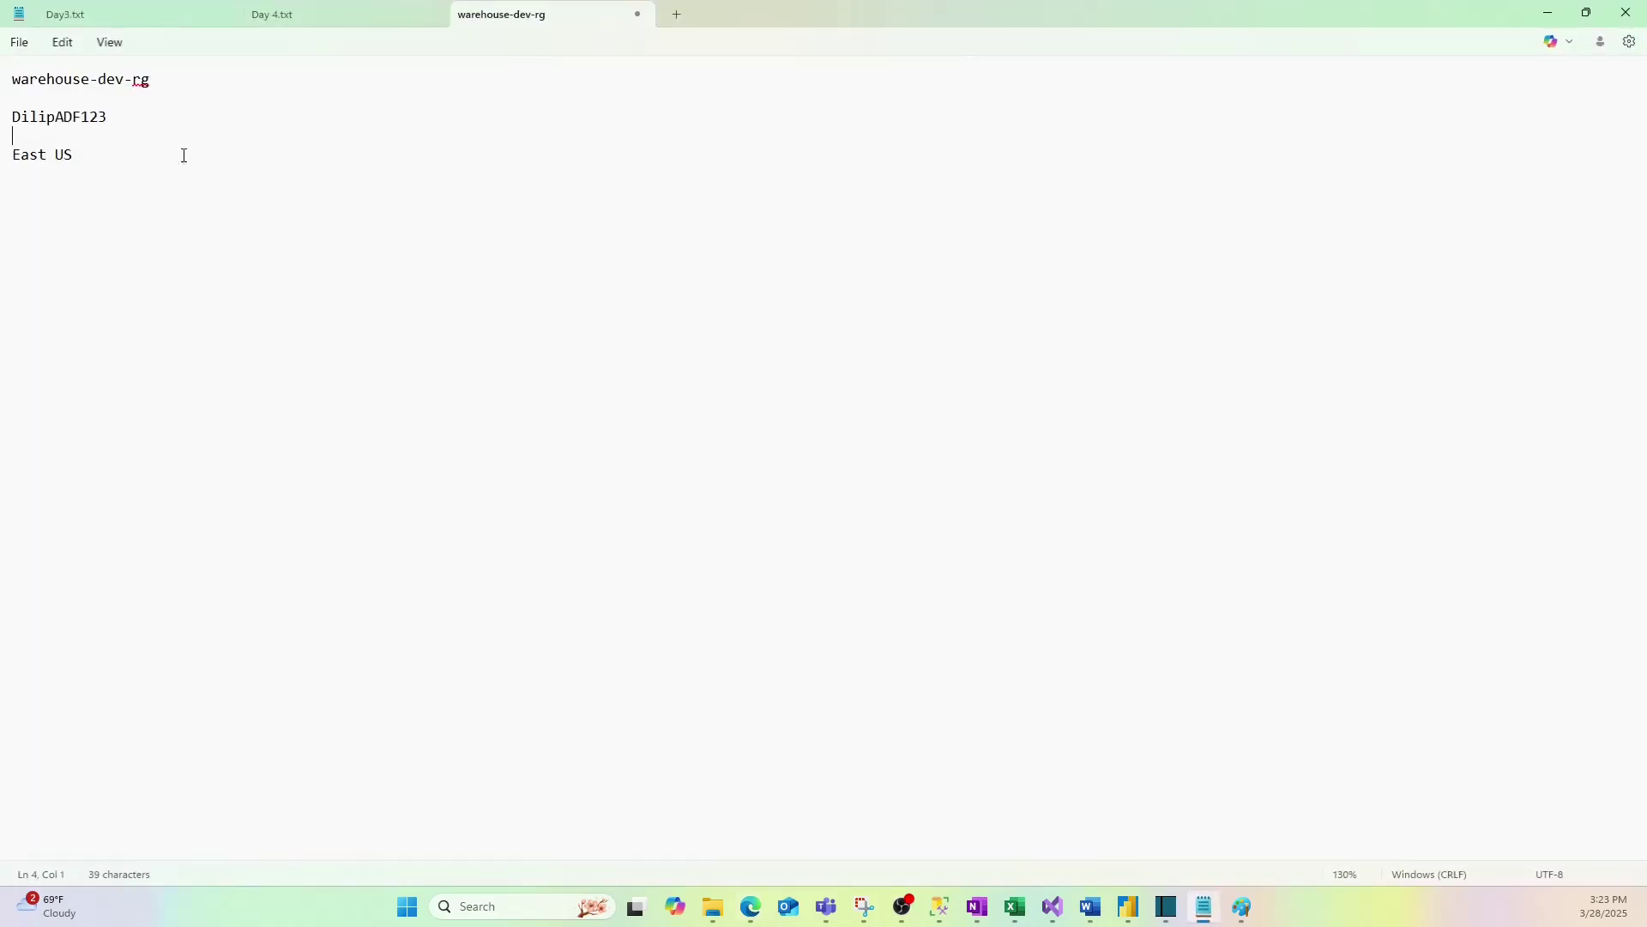
pyautogui.tripleClick(155, 88)
pyautogui.moveTo(156, 88); pyautogui.dragTo(13, 83)
pyautogui.hotkey('ctrl', 'c')
pyautogui.hotkey('alt', 'Tab')
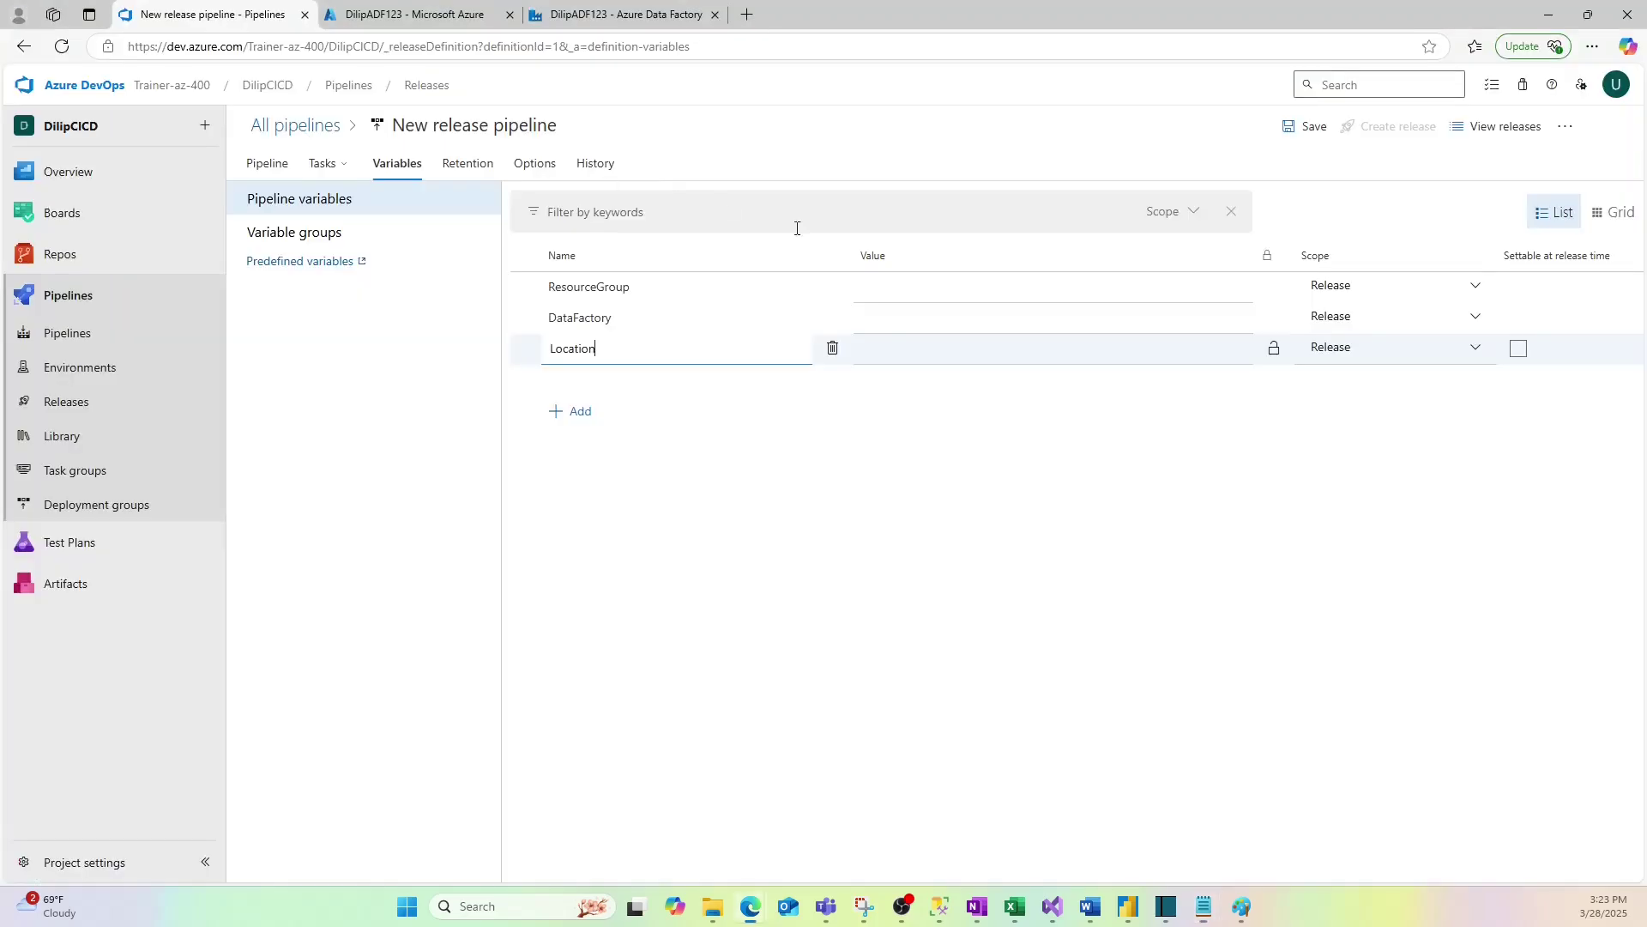
pyautogui.click(923, 283)
pyautogui.hotkey('ctrl', 'v')
# Step: Copy DilipADF123 from the Notepad notes as the value of the DataFactory variable
pyautogui.hotkey('alt', 'Tab')
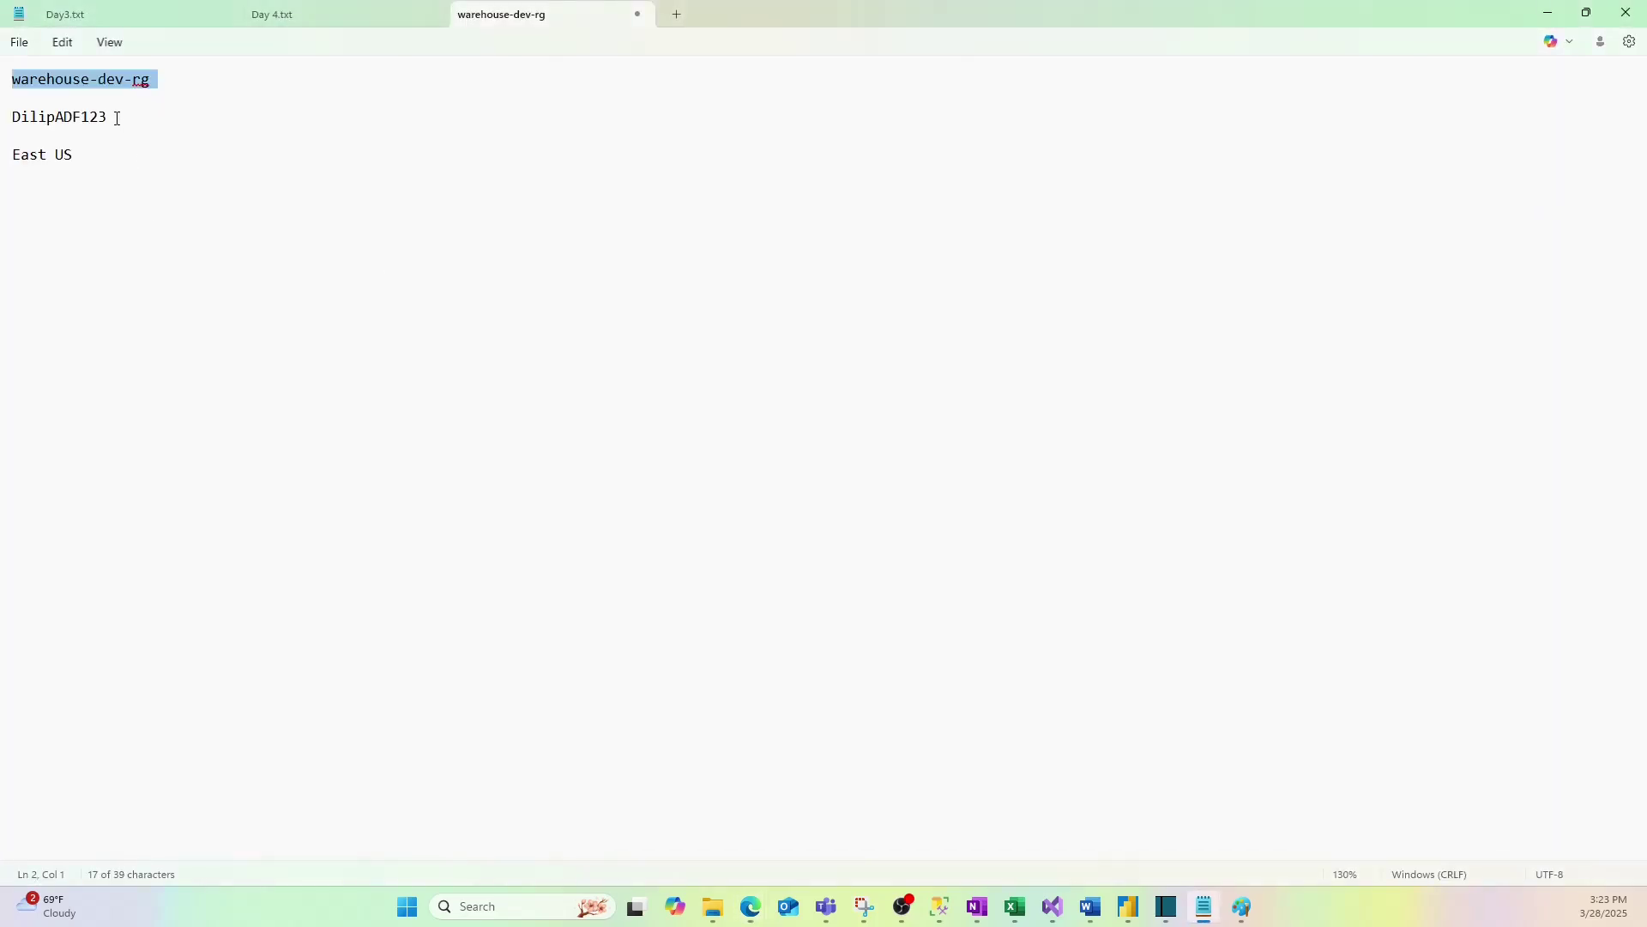
pyautogui.doubleClick(118, 119)
pyautogui.hotkey('ctrl', 'c')
pyautogui.hotkey('alt', 'Tab')
pyautogui.click(850, 315)
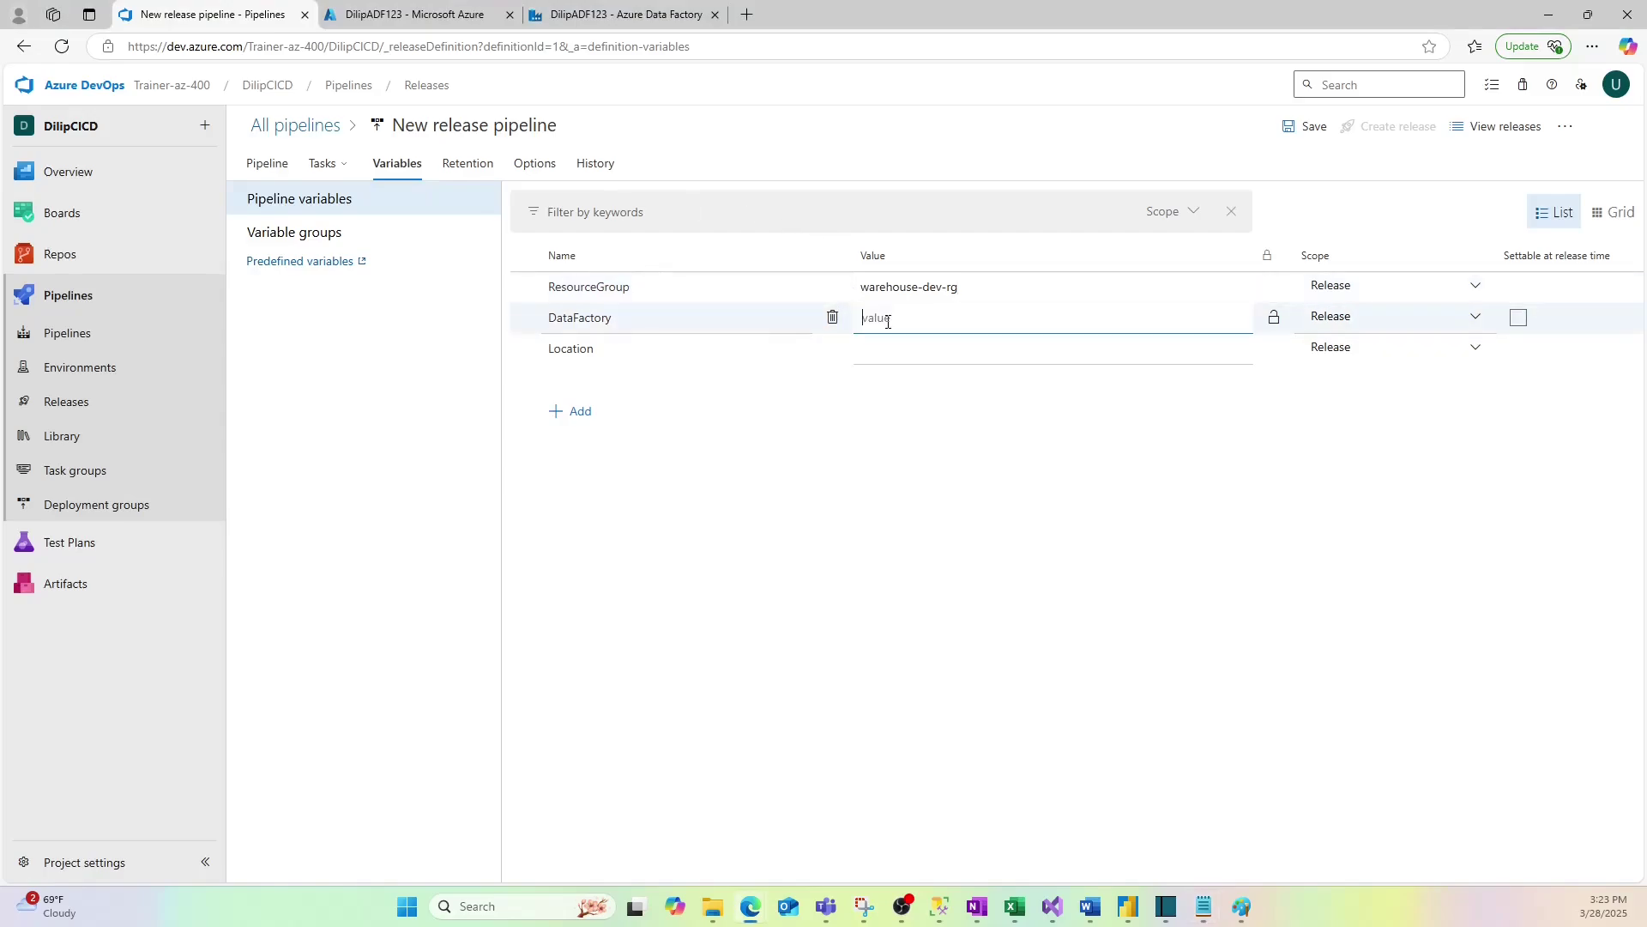
pyautogui.hotkey('ctrl', 'v')
# Step: Set the Location variable's value to East US, copied from the Notepad notes
pyautogui.hotkey('alt', 'Tab')
pyautogui.moveTo(12, 155); pyautogui.dragTo(74, 155)
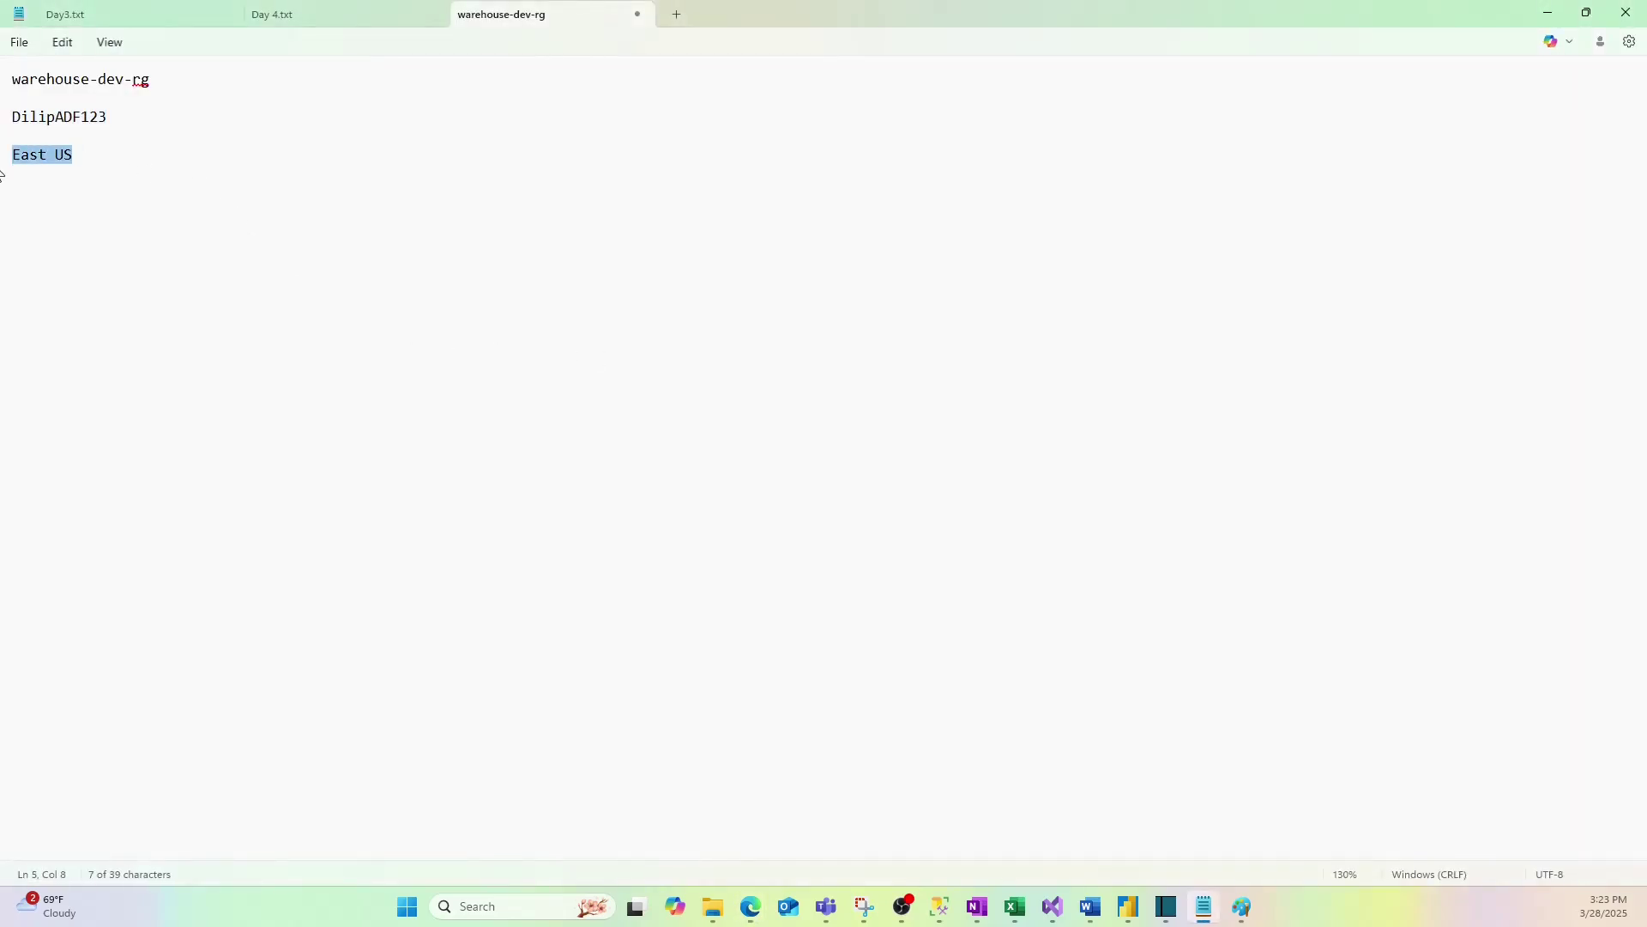
pyautogui.hotkey('ctrl', 'c')
pyautogui.hotkey('alt', 'Tab')
pyautogui.click(898, 346)
pyautogui.hotkey('ctrl', 'v')
pyautogui.click(908, 541)
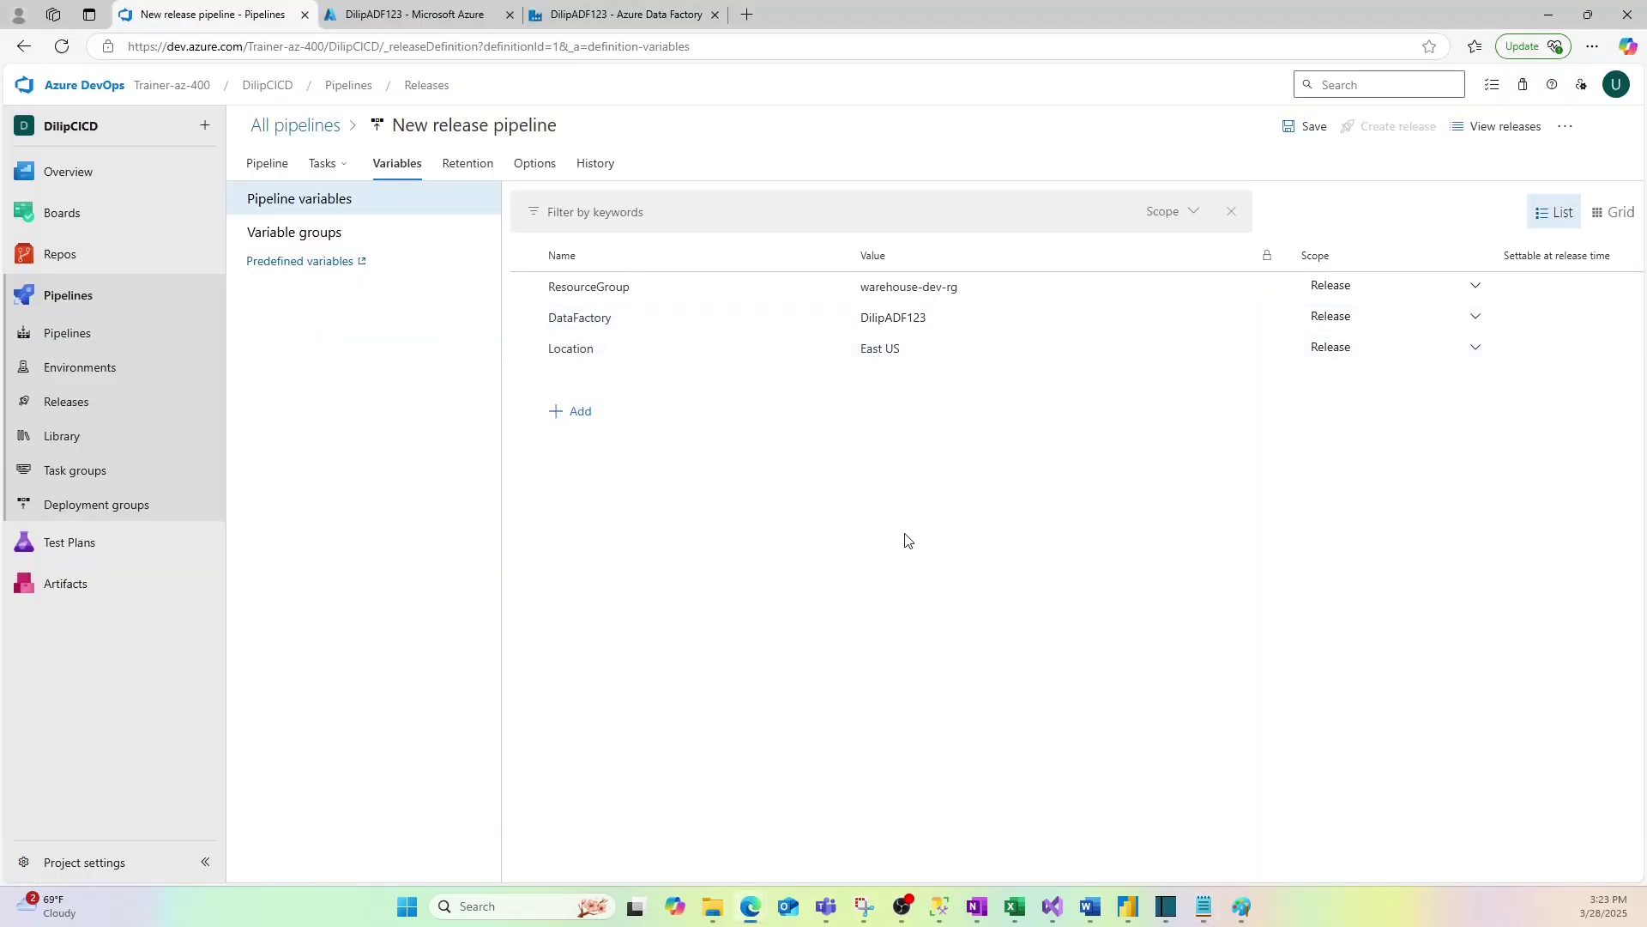
# Step: Check the variable values against the DilipADF123 overview in the Azure portal and save the release pipeline
pyautogui.click(432, 15)
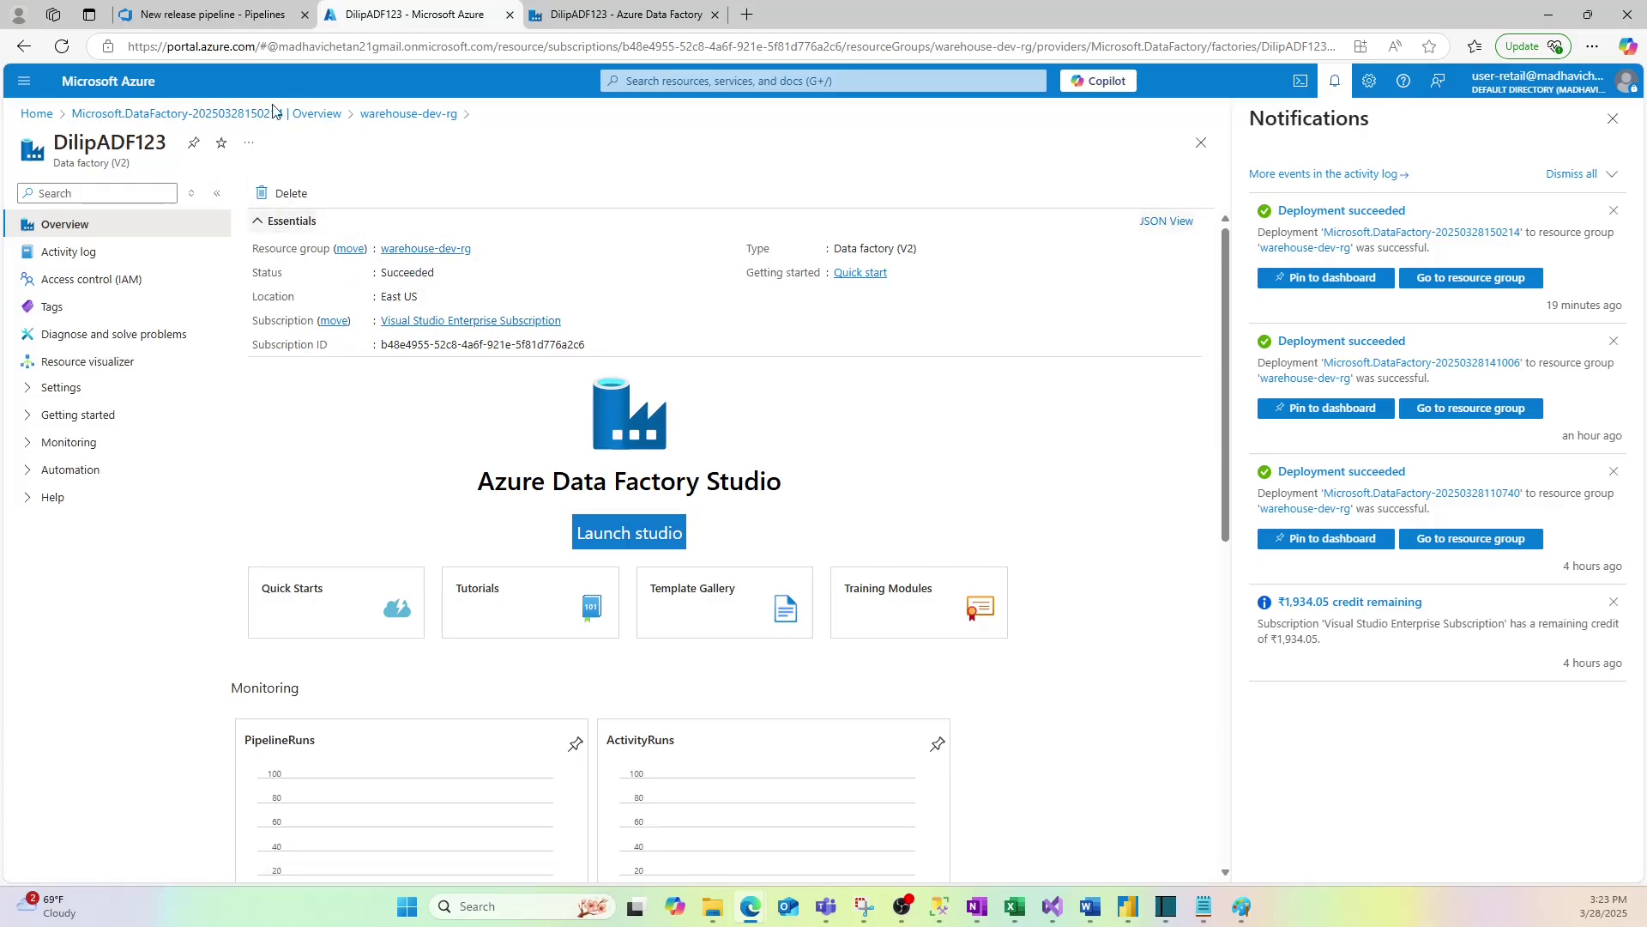
pyautogui.click(242, 16)
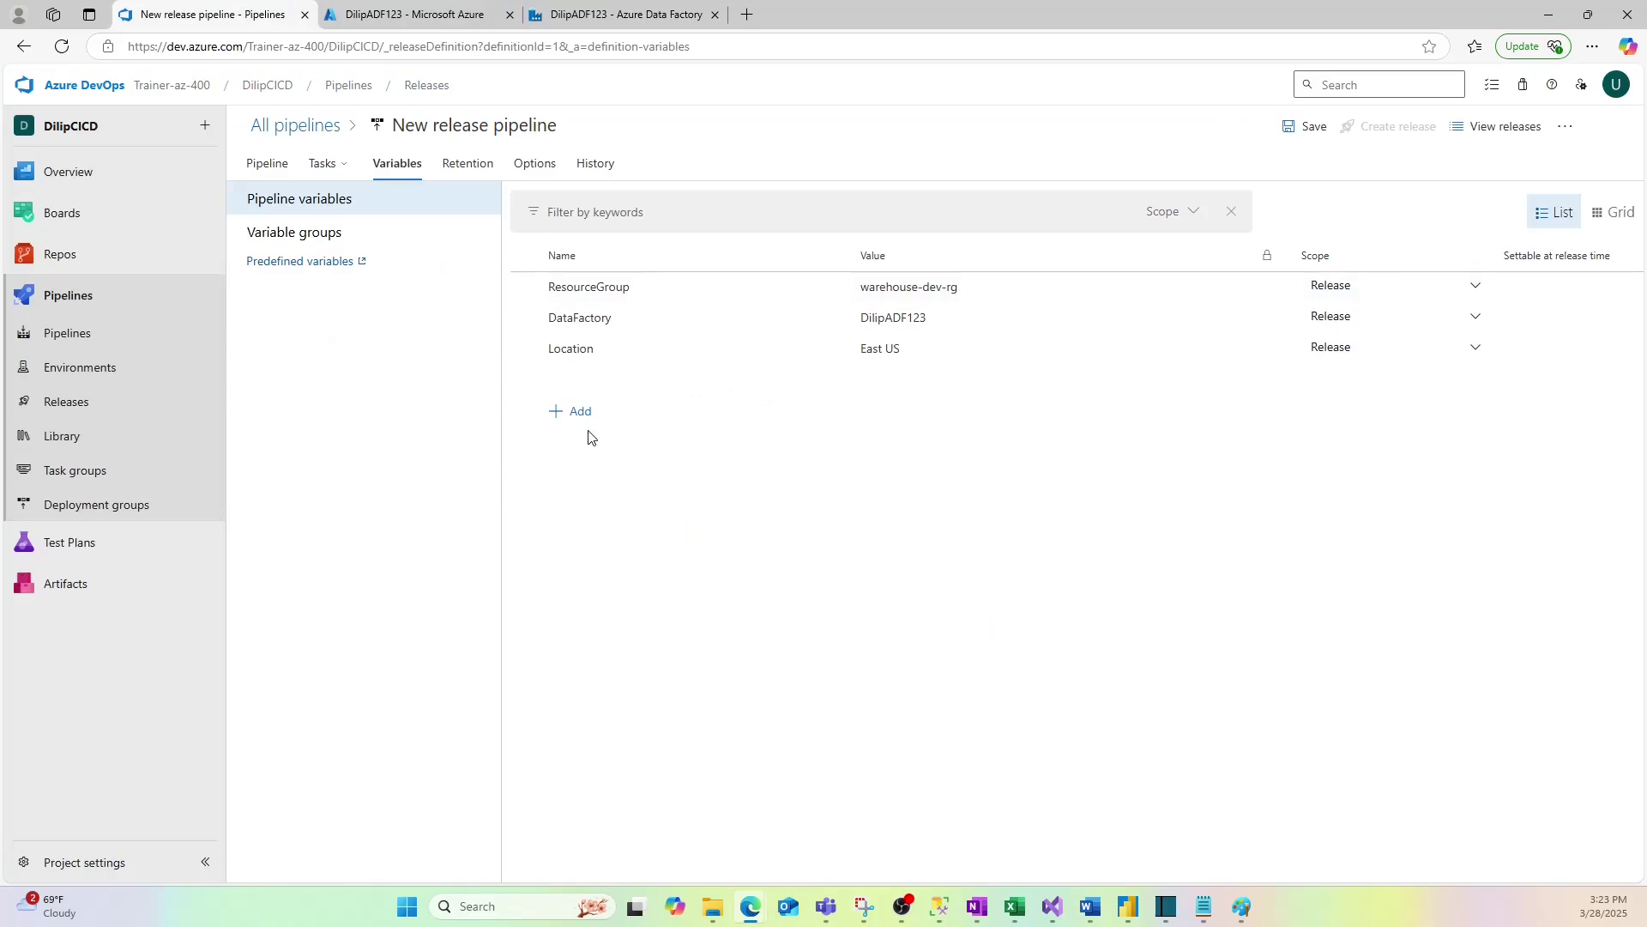
pyautogui.click(1315, 130)
pyautogui.click(911, 542)
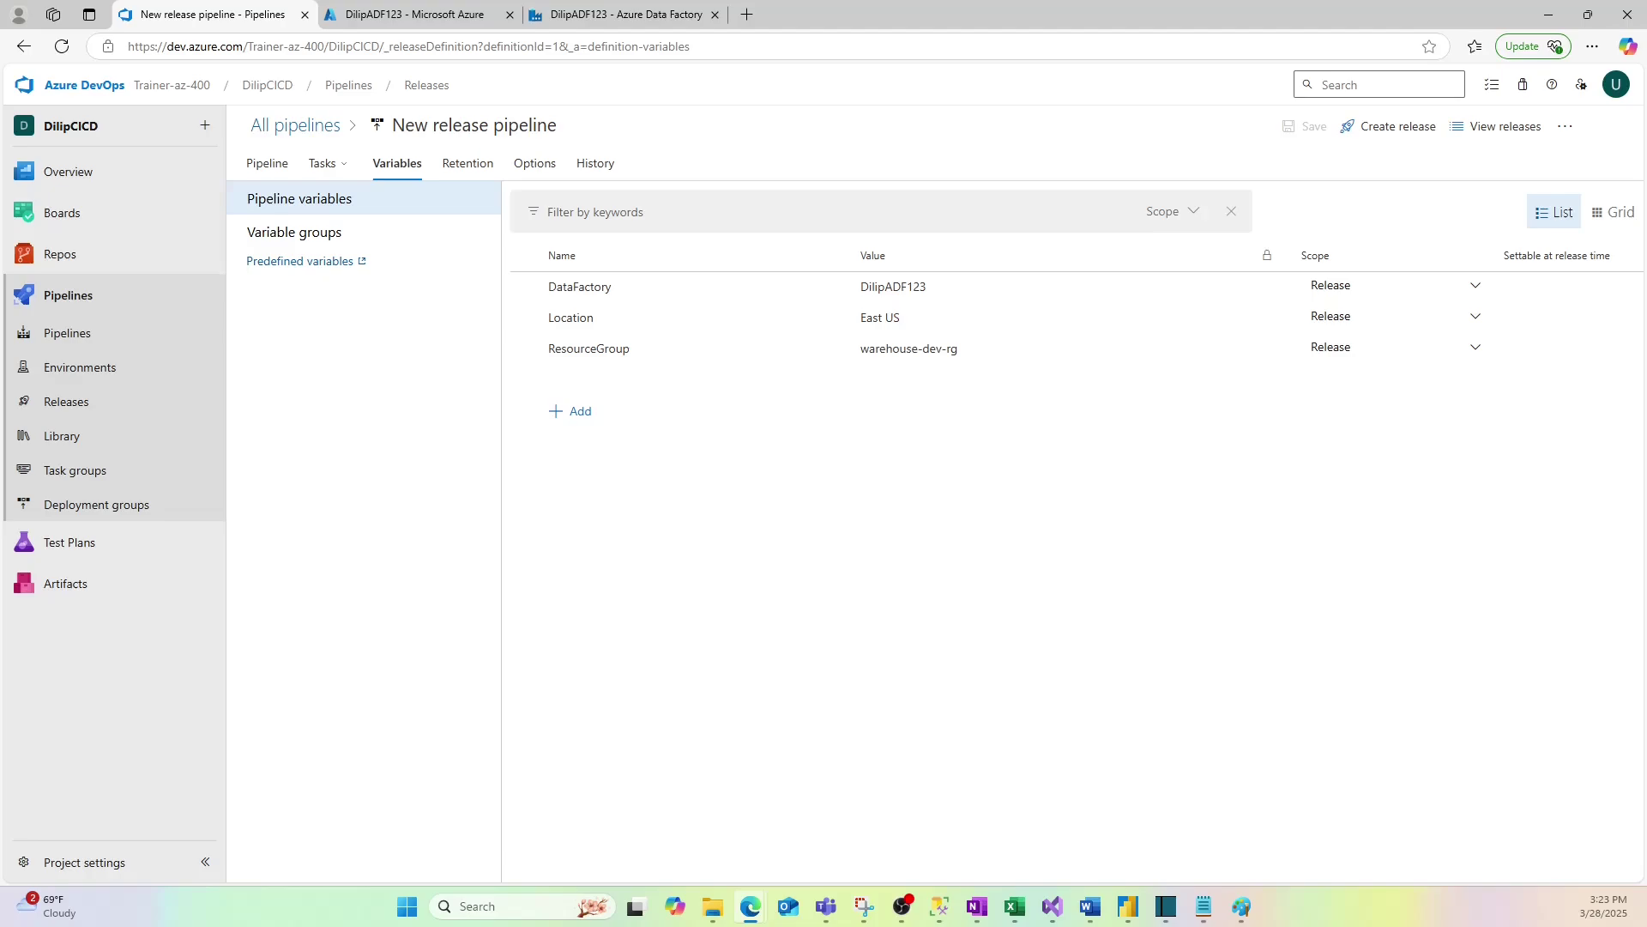
# Step: Enable the continuous deployment trigger on the _DilipCICD-CI artifact and save the release pipeline
pyautogui.click(260, 169)
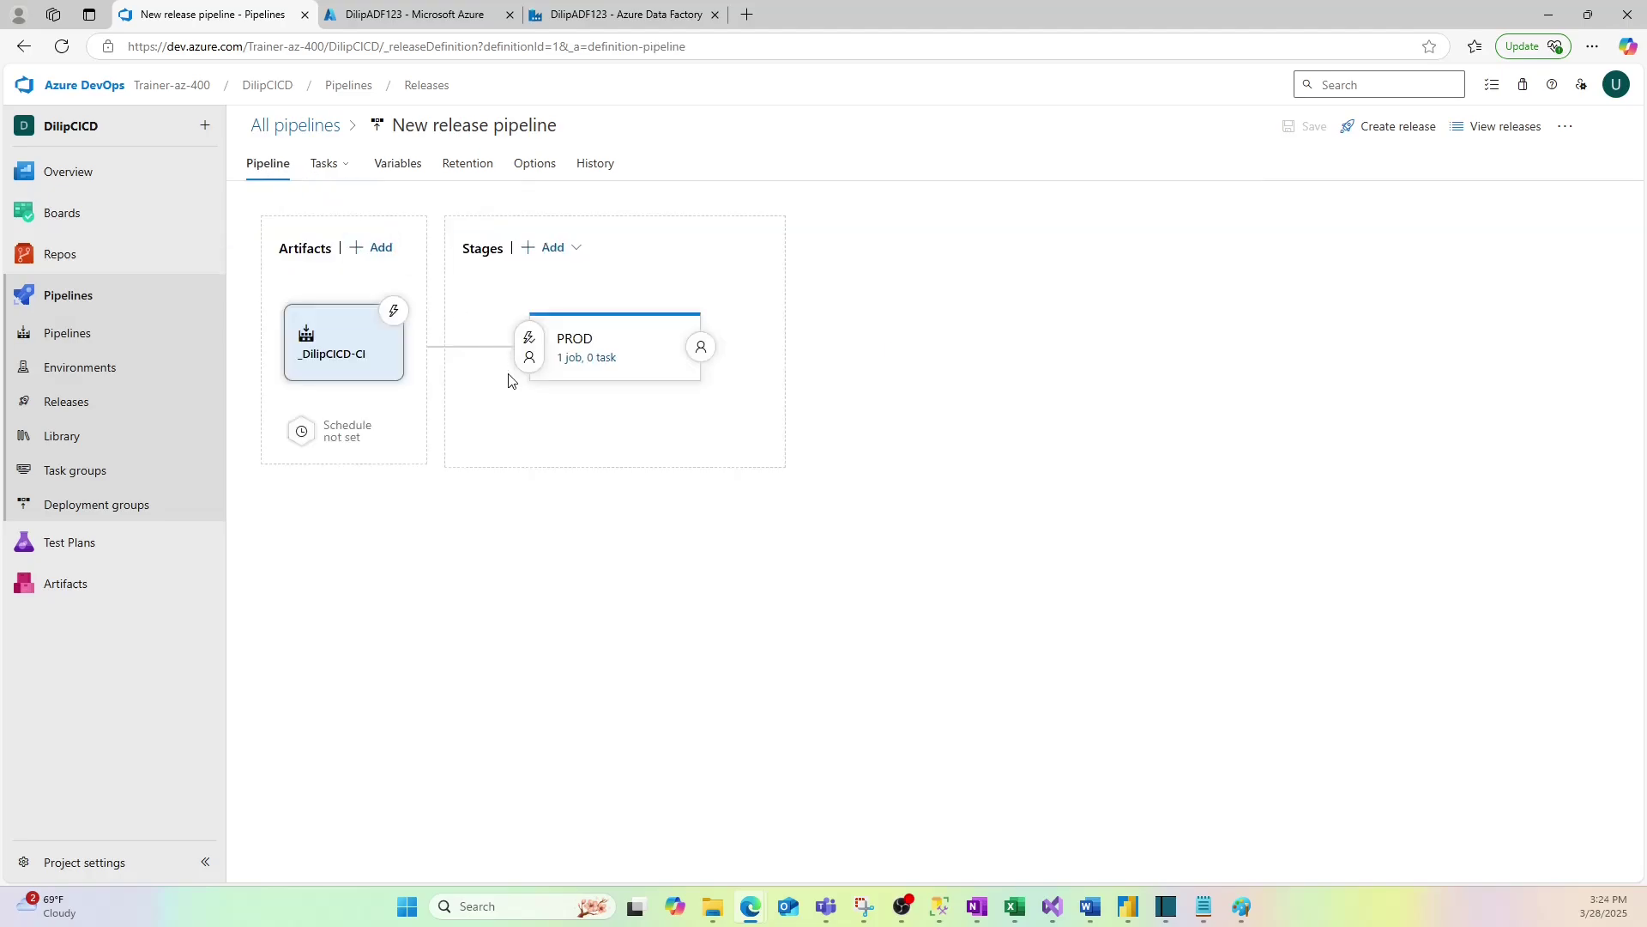
pyautogui.moveTo(327, 170)
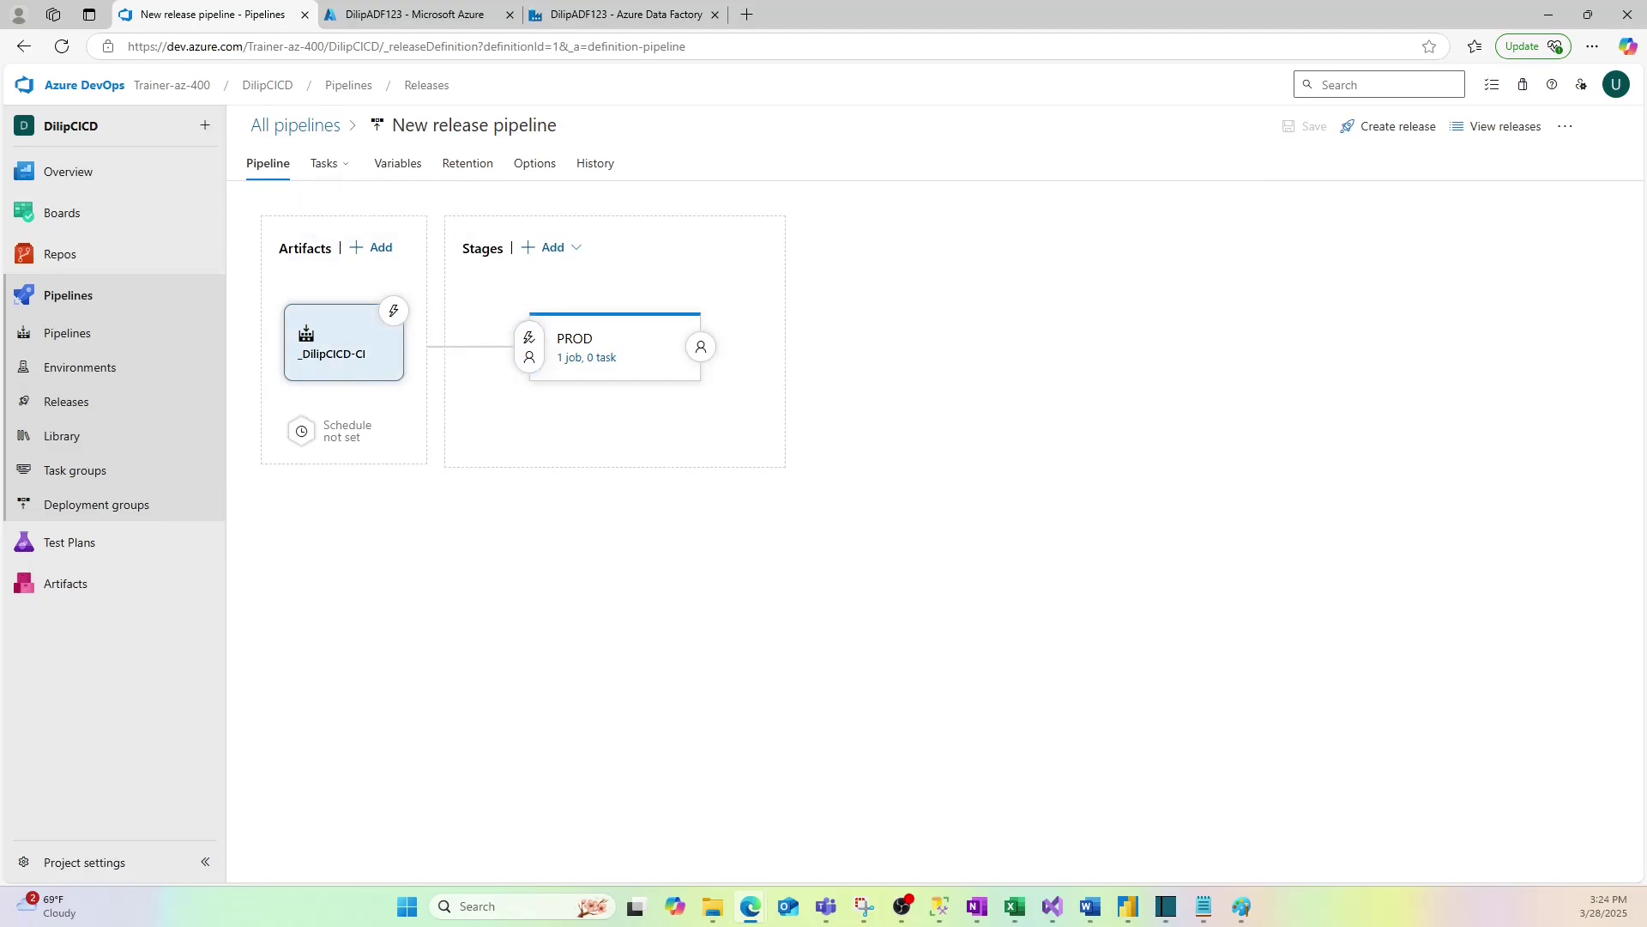
pyautogui.click(393, 314)
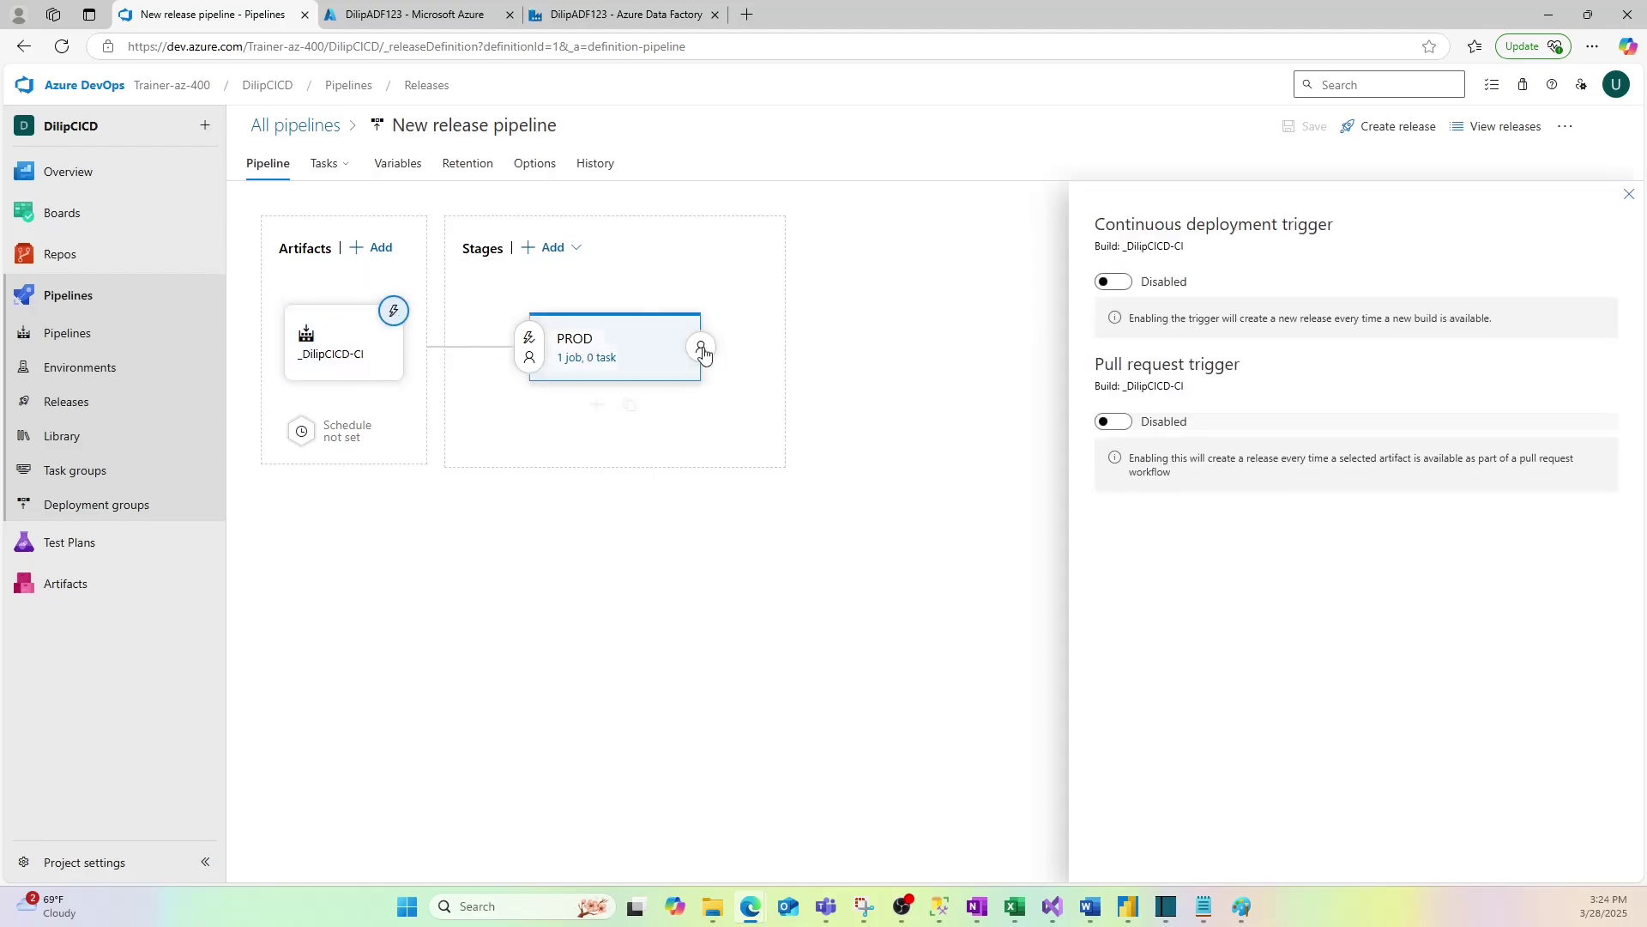
pyautogui.click(1114, 283)
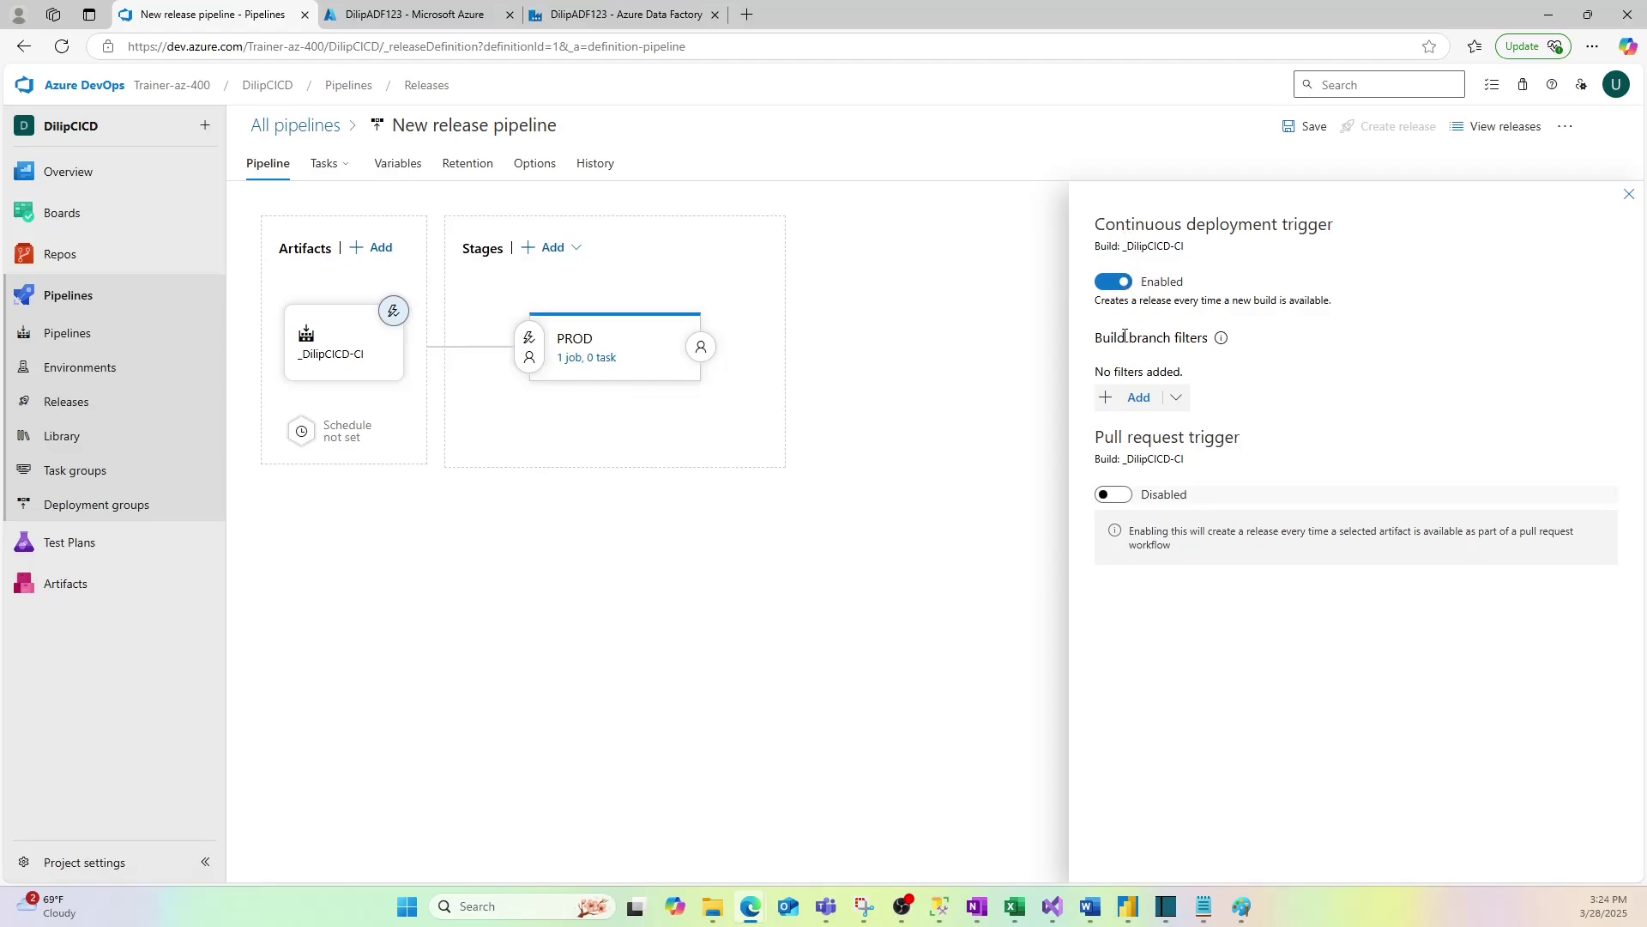
pyautogui.click(1242, 907)
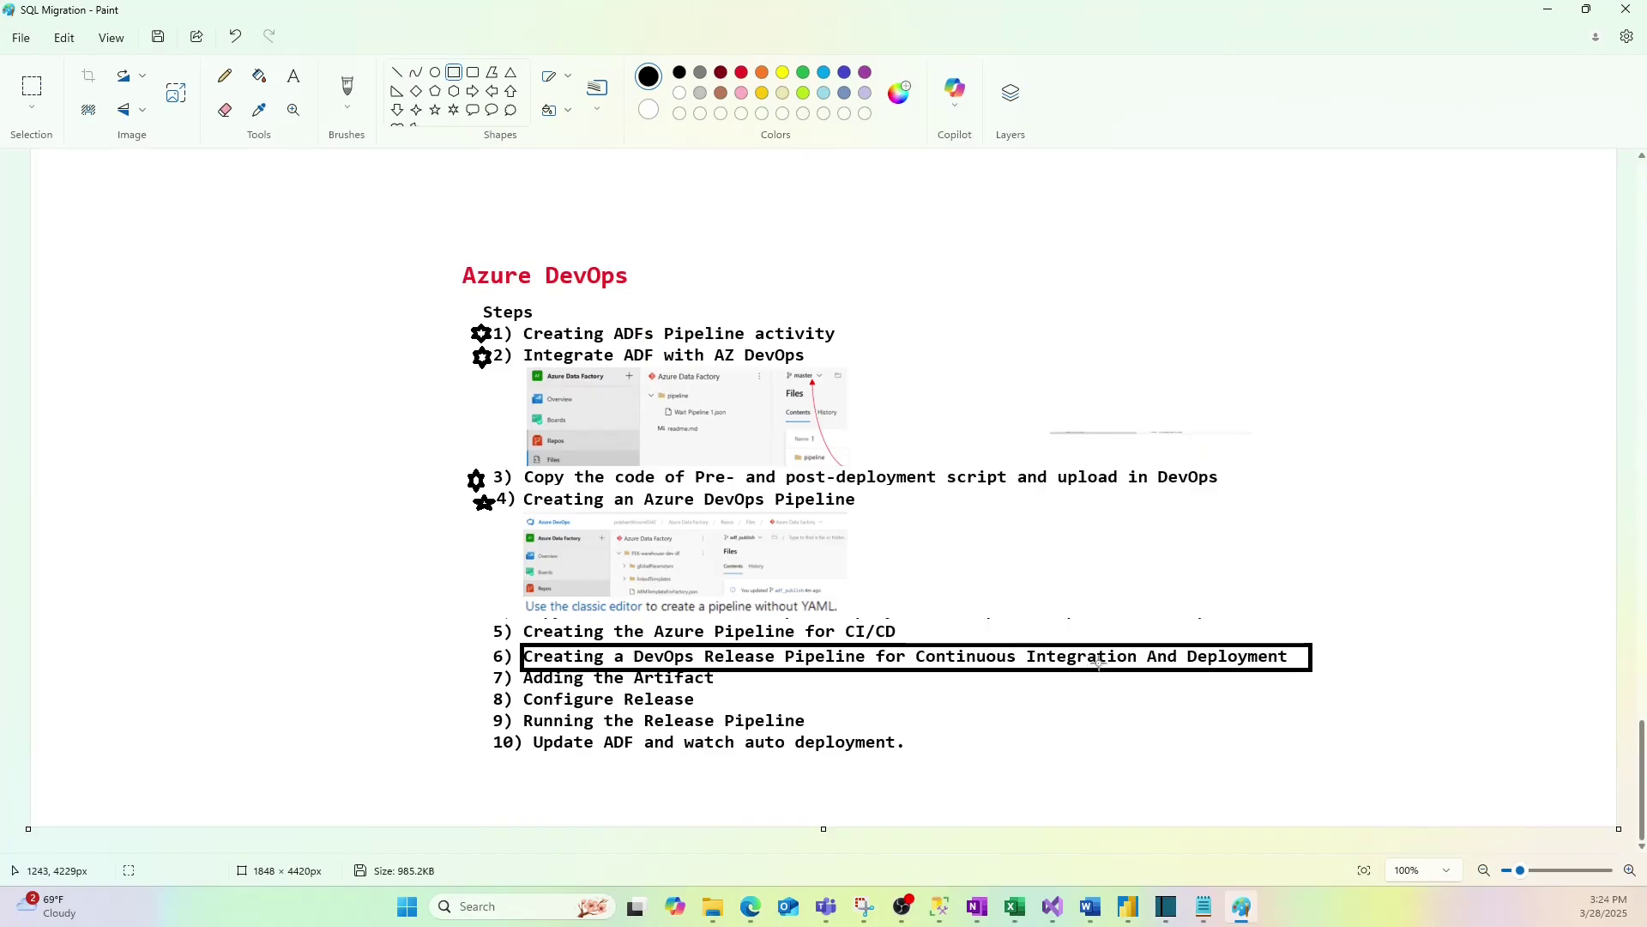
pyautogui.click(1551, 11)
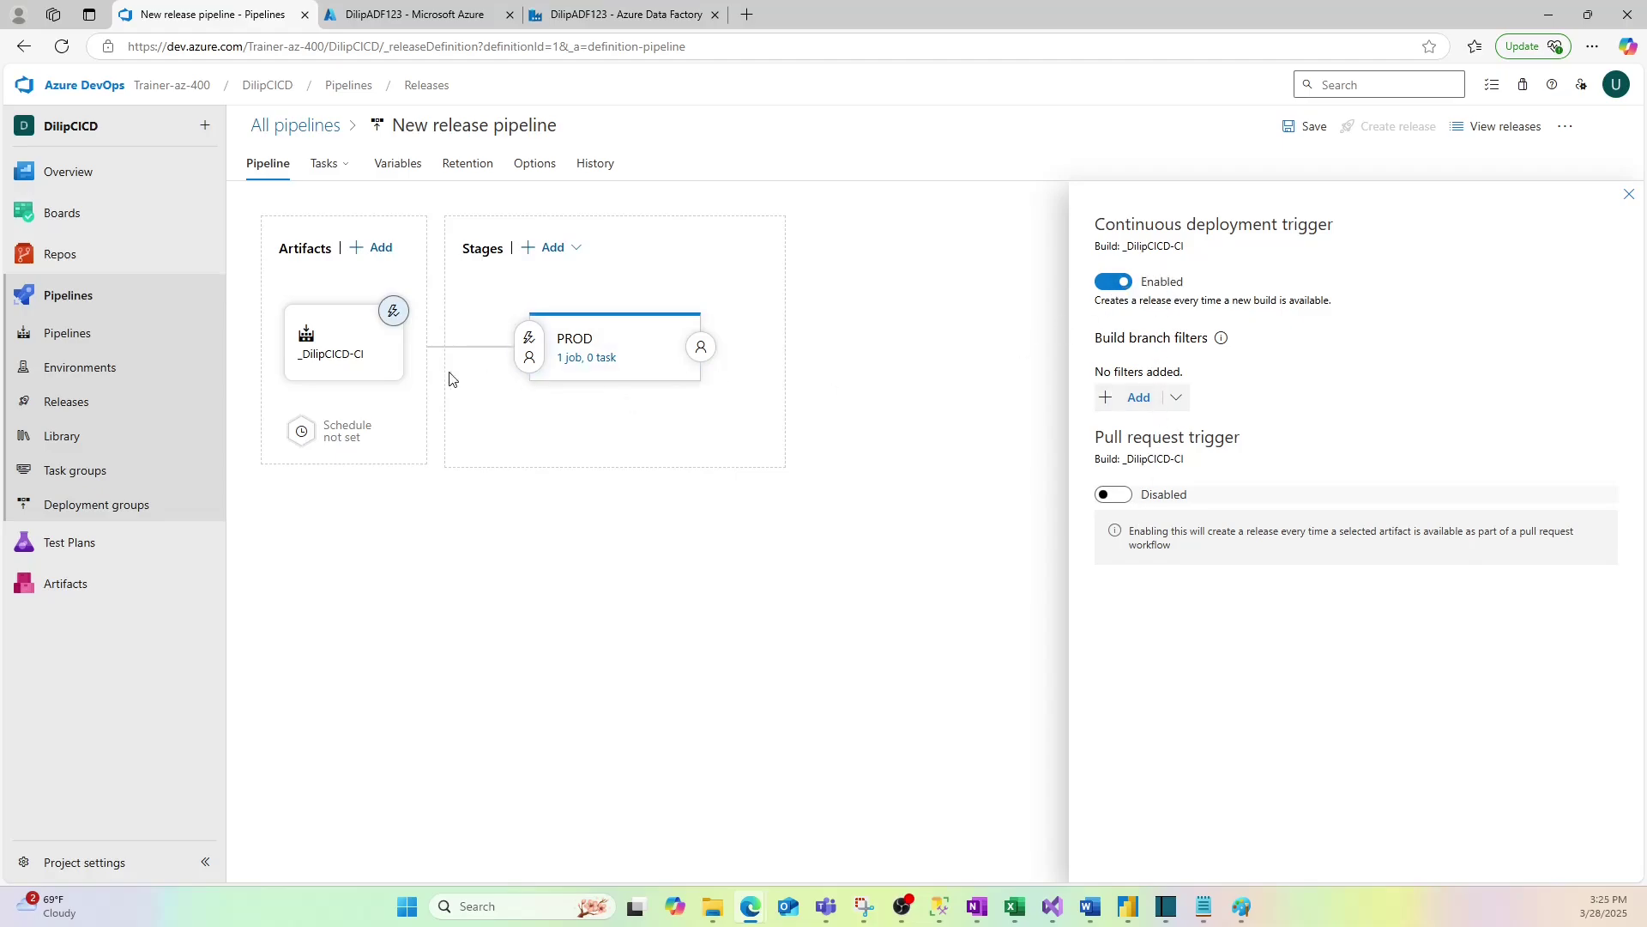
pyautogui.click(1306, 126)
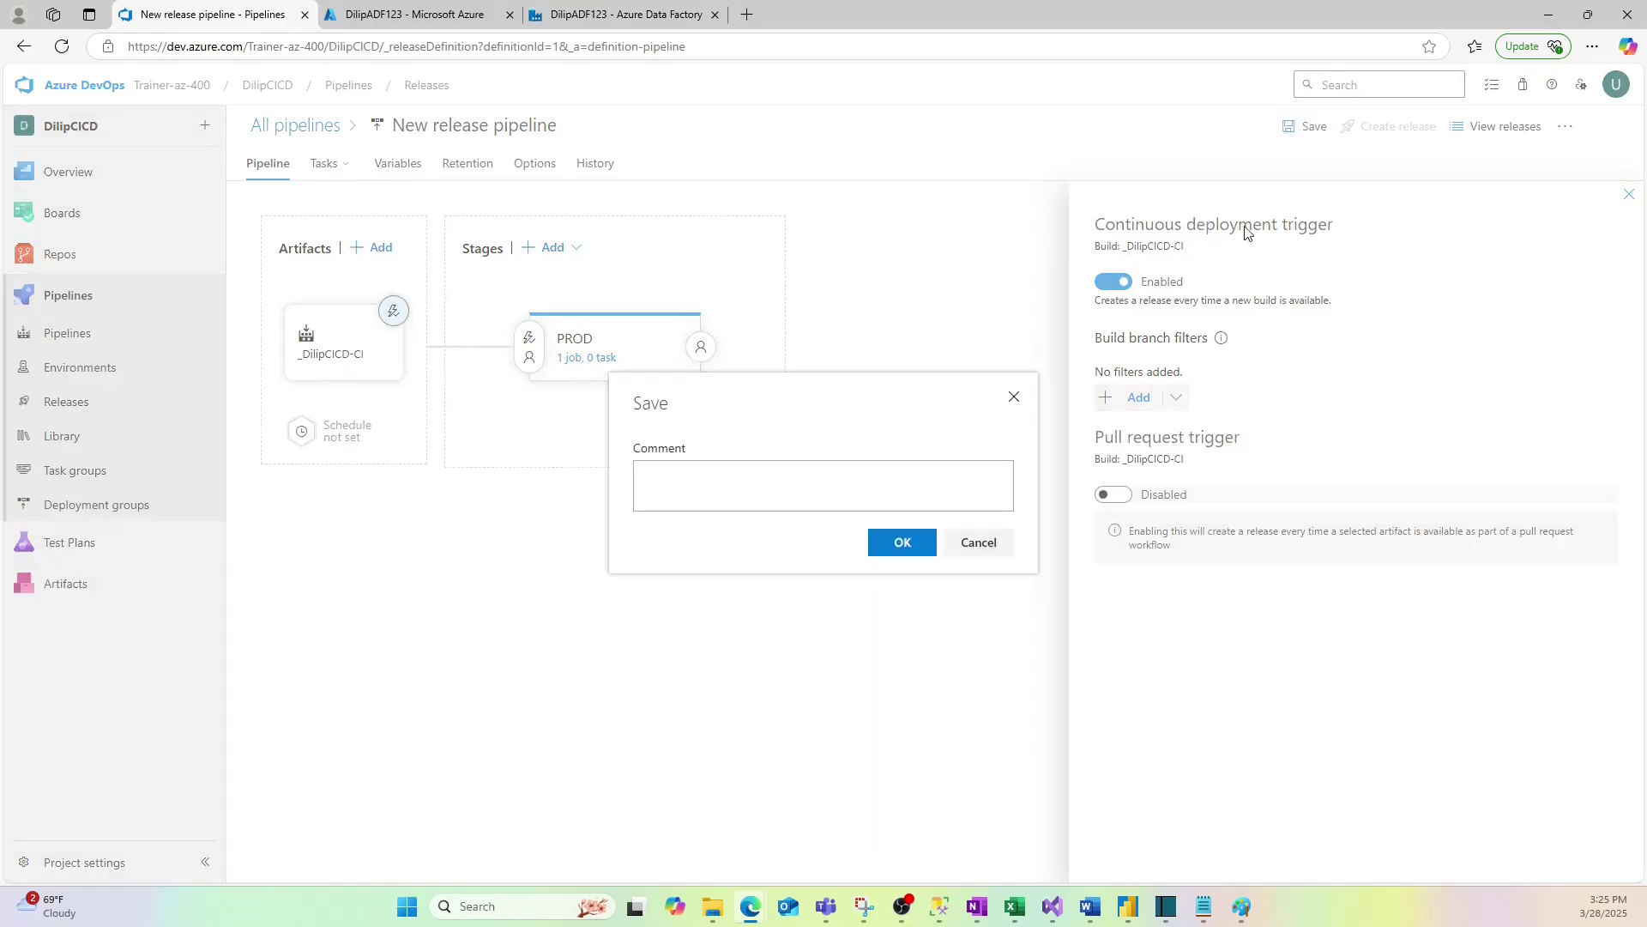
pyautogui.click(906, 549)
pyautogui.click(1629, 197)
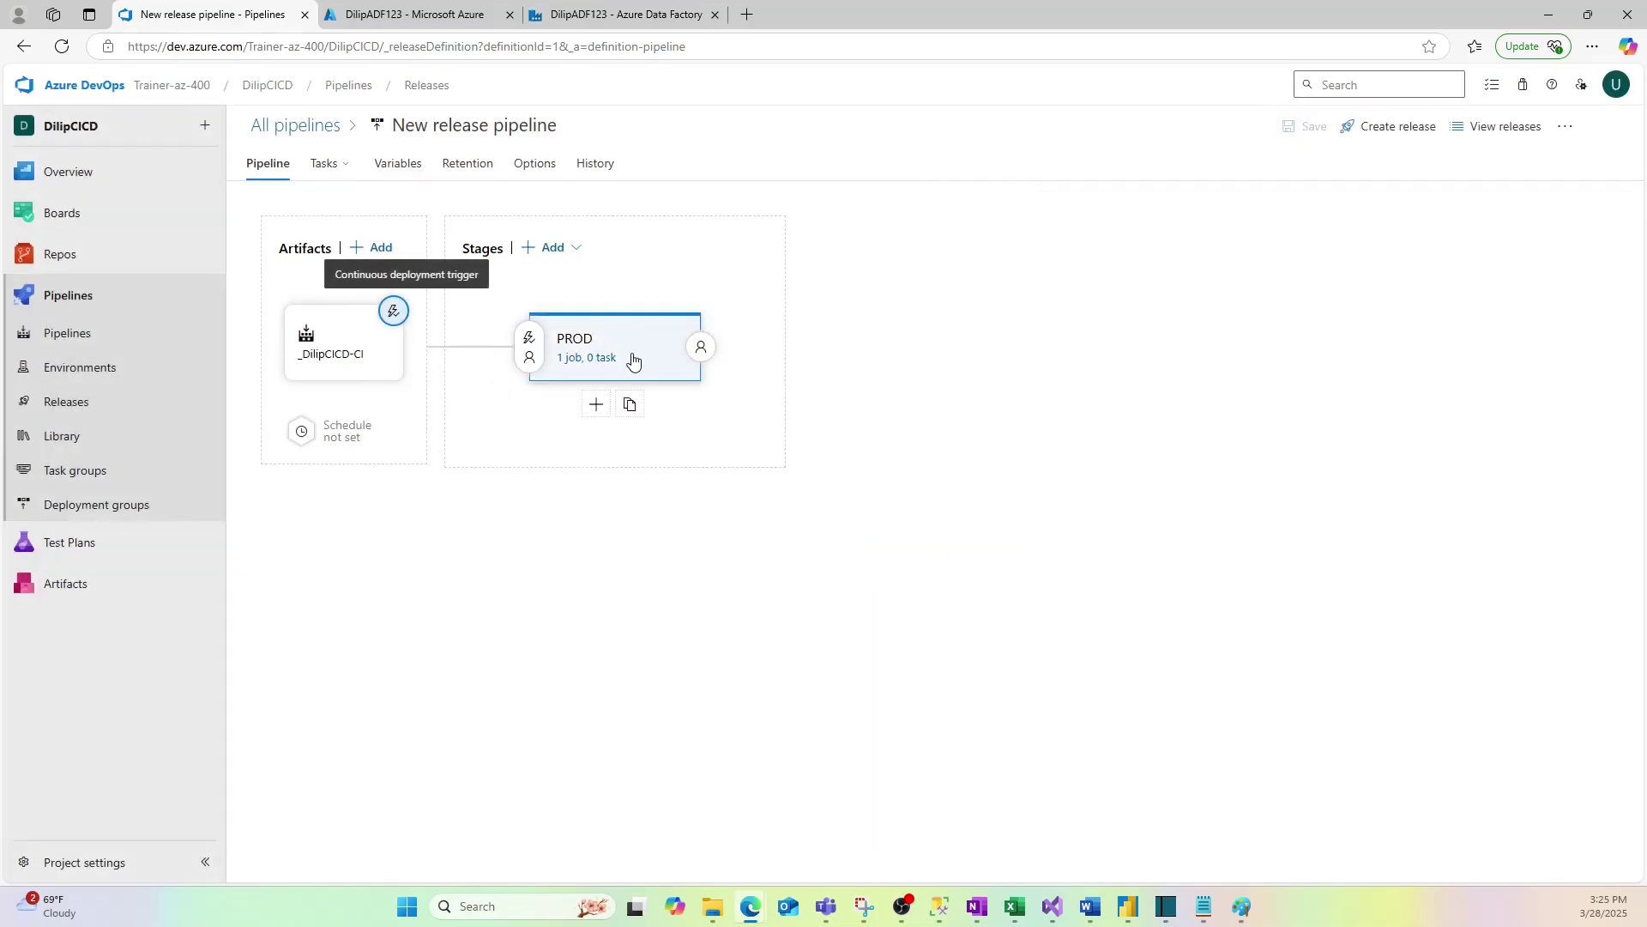
# Step: Open PROD's pre-deployment conditions and try the Manual only trigger, Schedule and Pull request deployment options, reverting each one
pyautogui.click(532, 345)
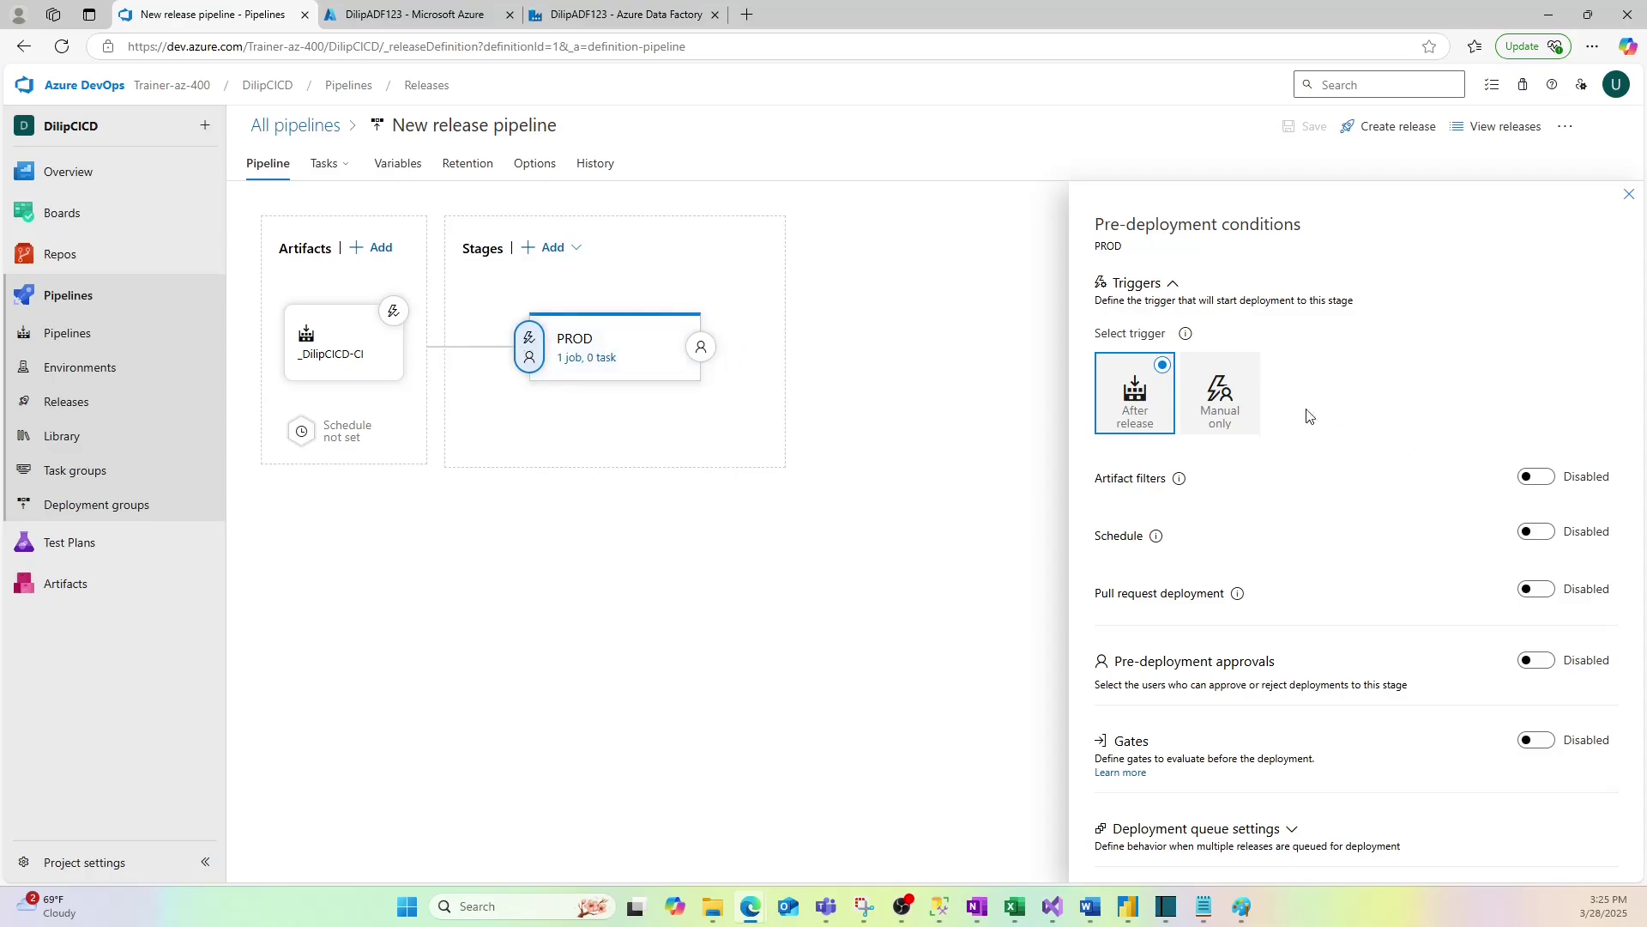
pyautogui.click(1229, 397)
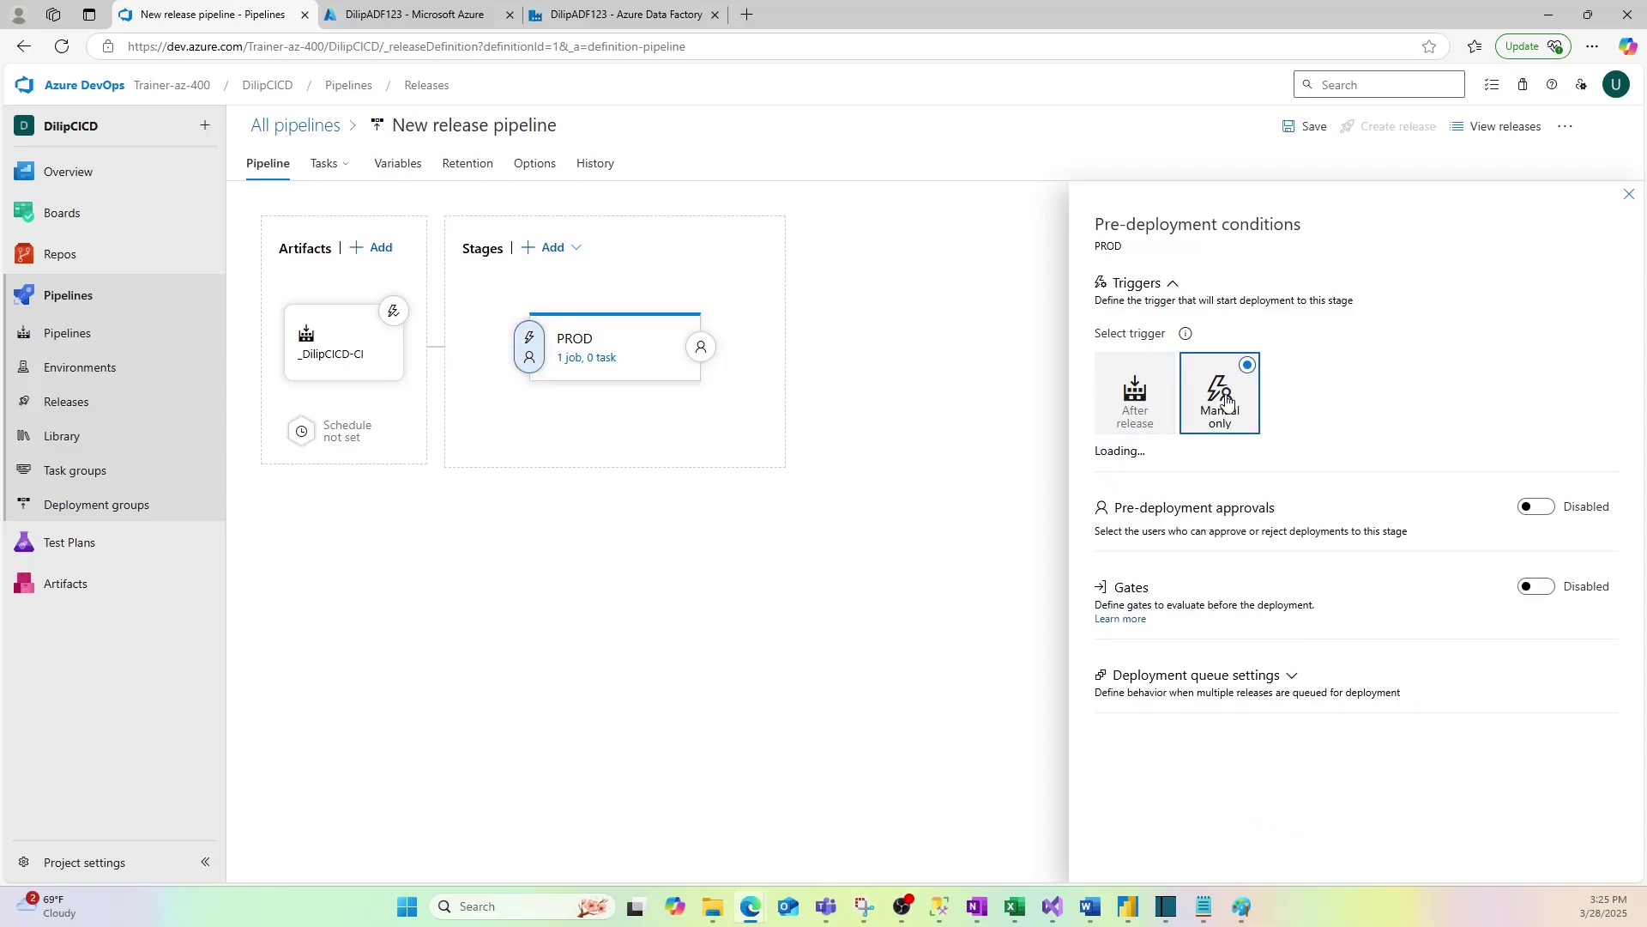
pyautogui.click(1155, 386)
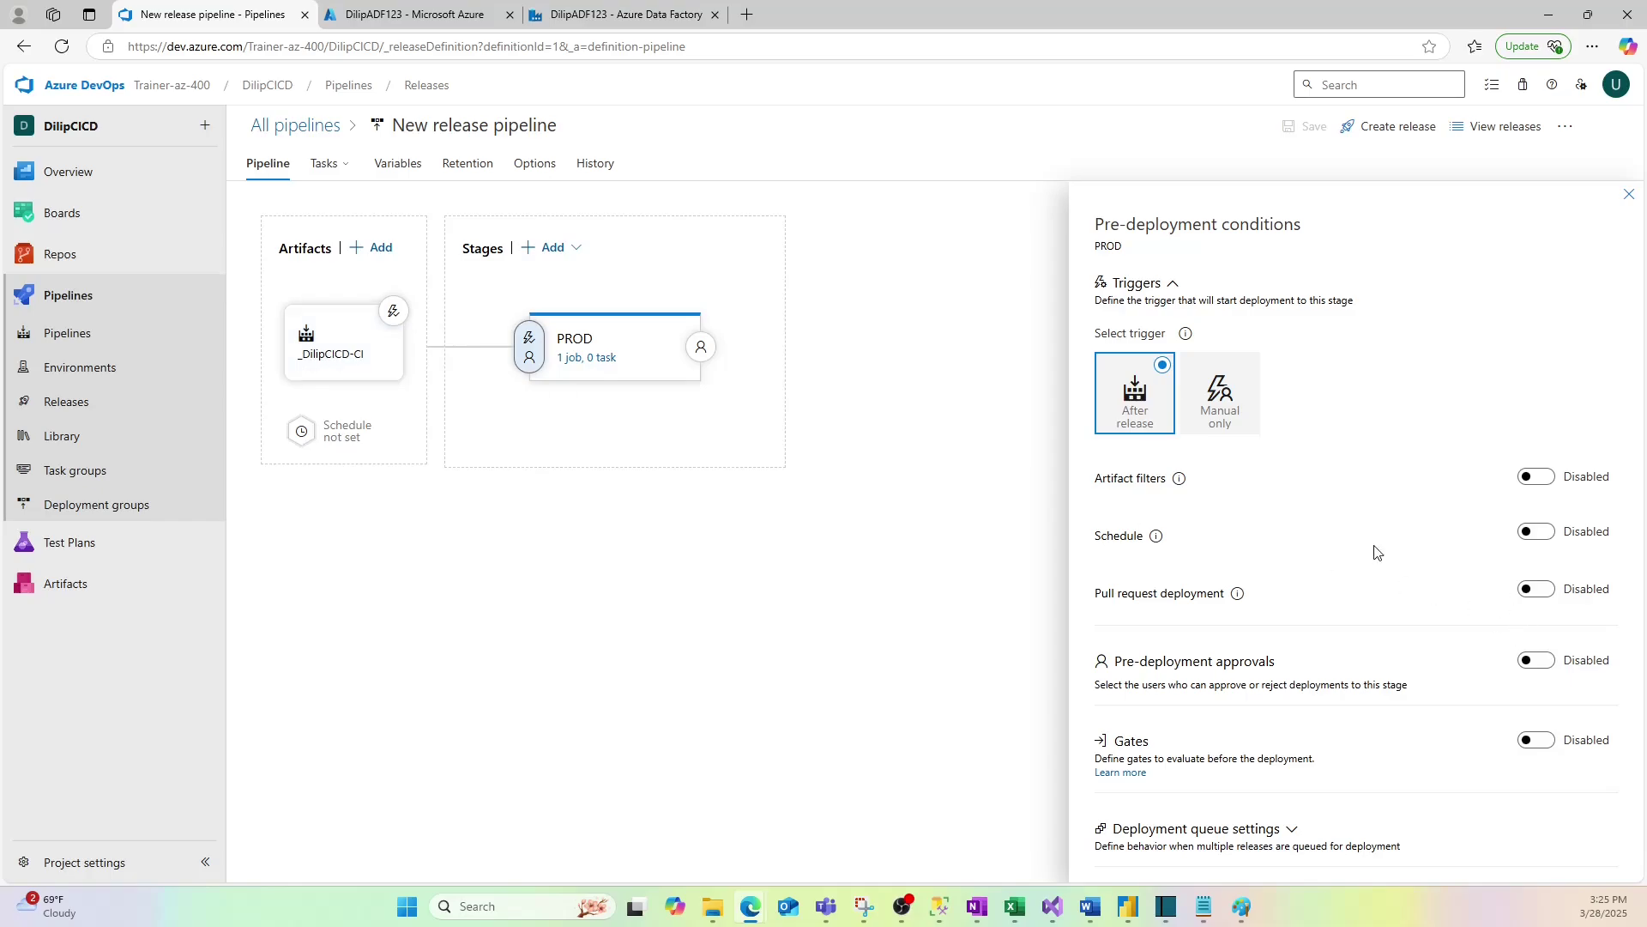
pyautogui.click(1555, 533)
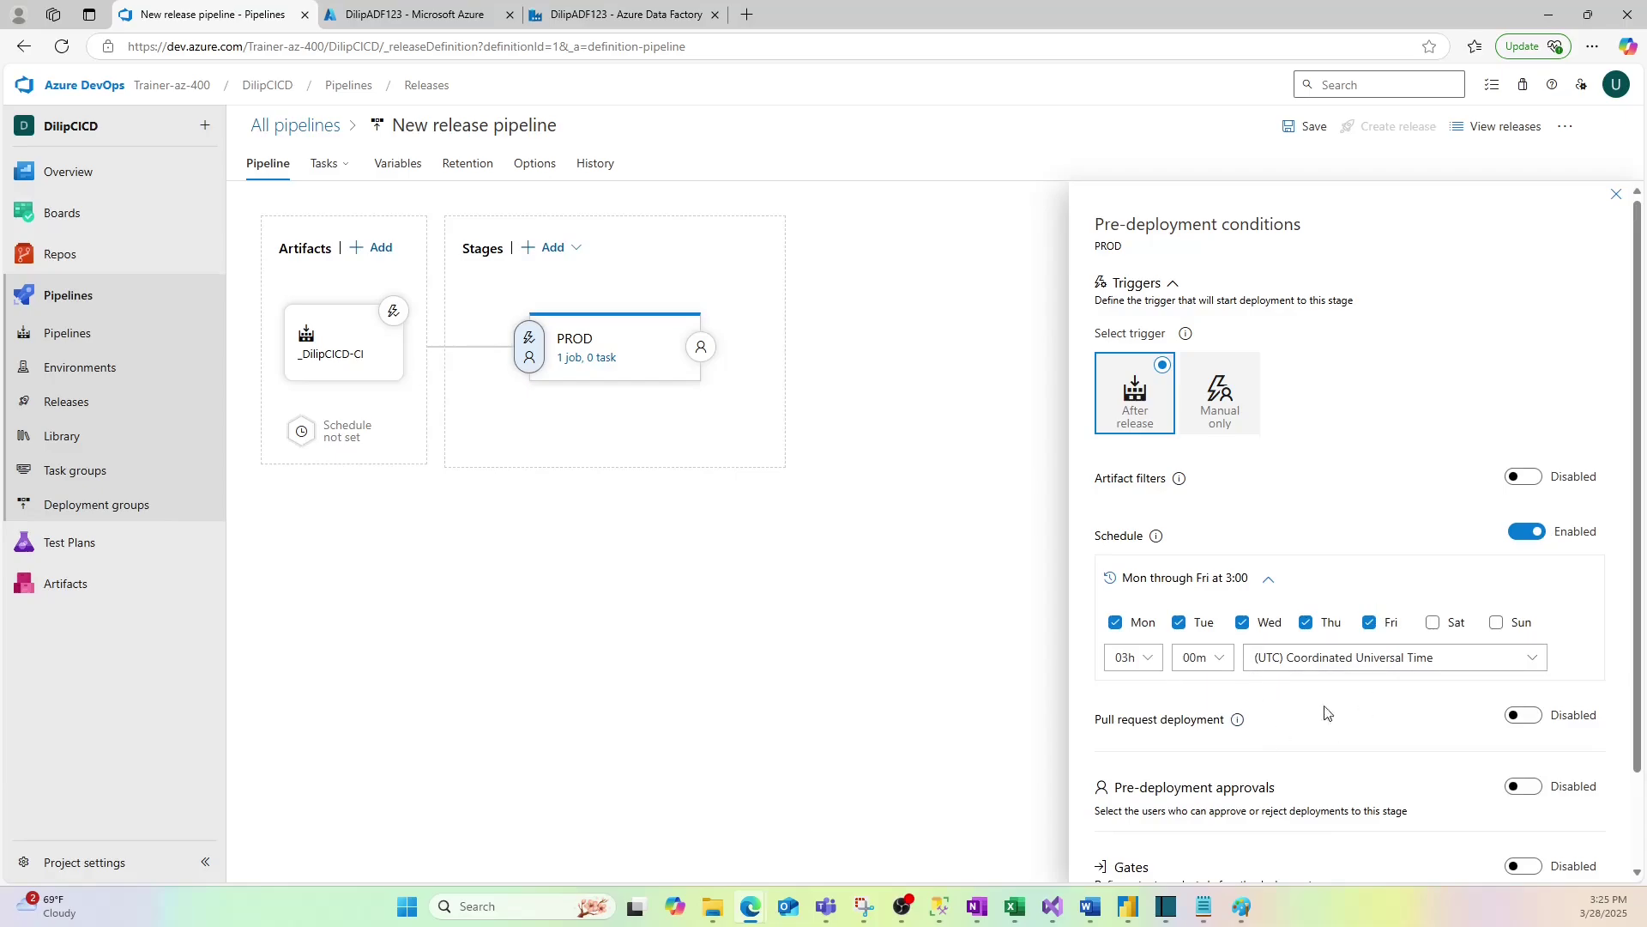
pyautogui.click(1526, 531)
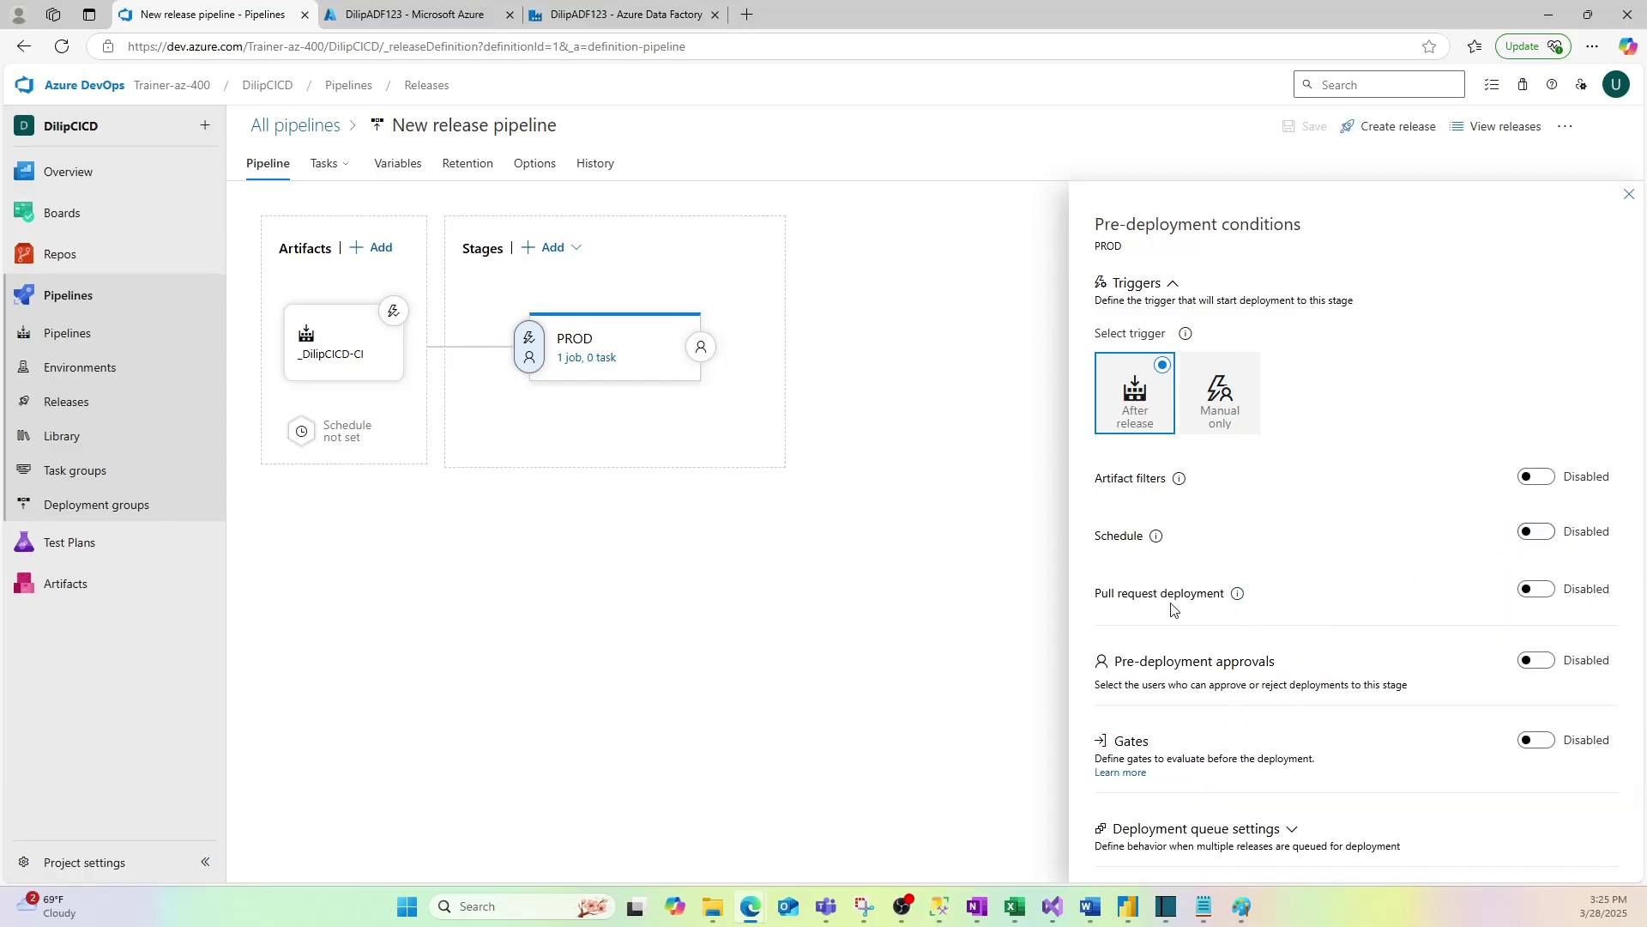
pyautogui.click(1555, 592)
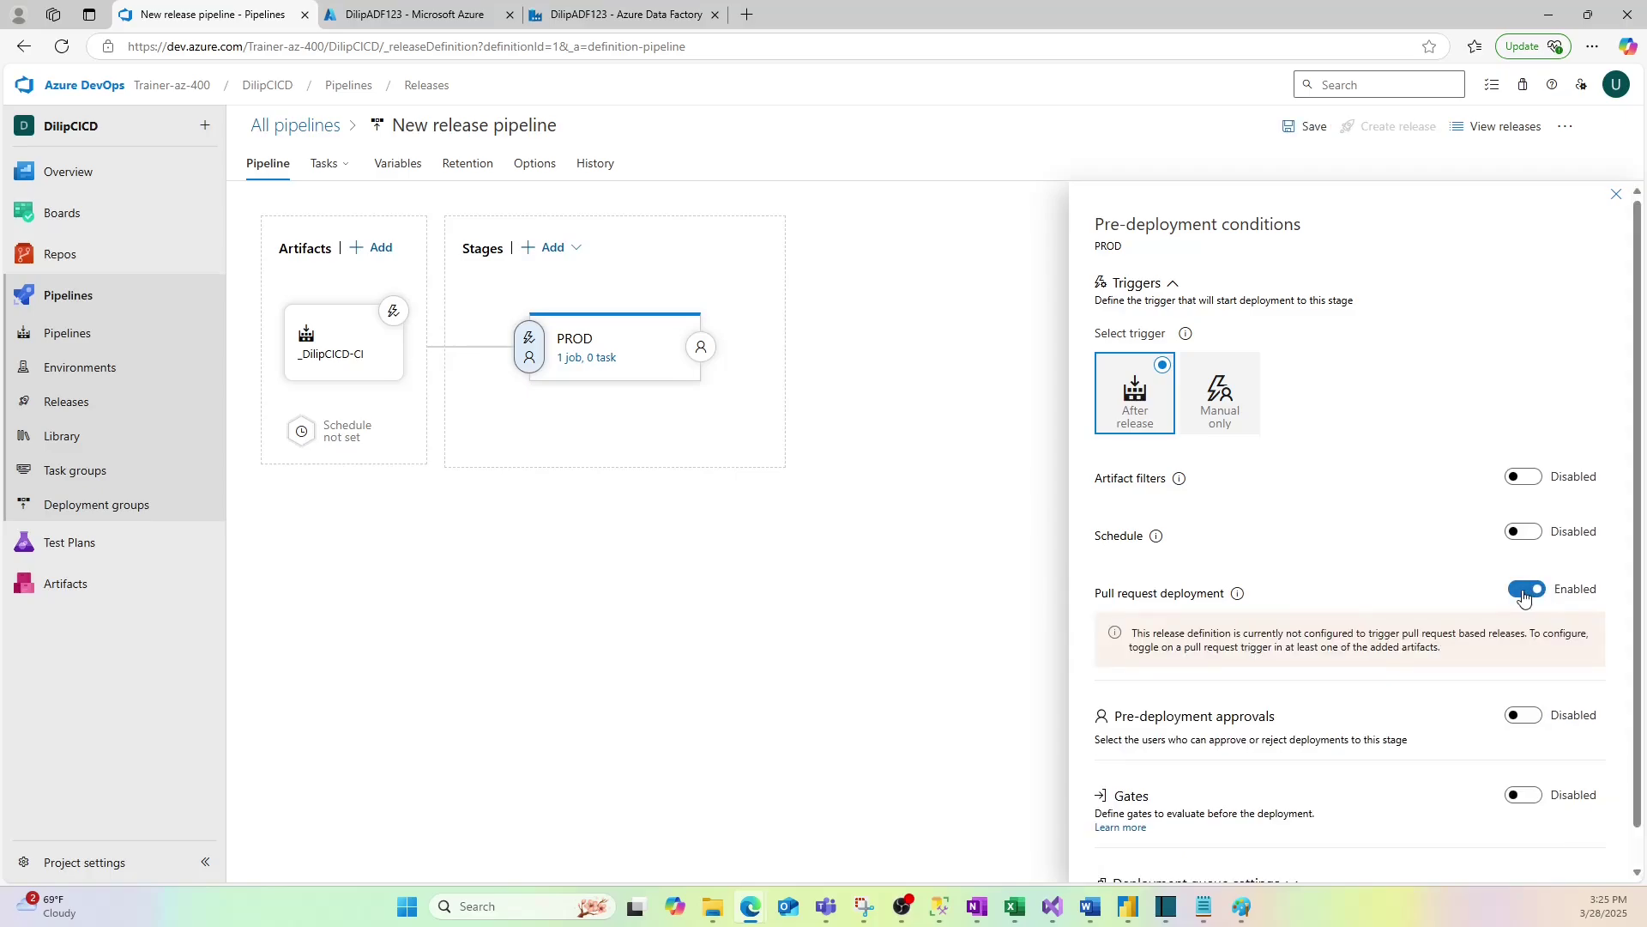
pyautogui.click(1524, 596)
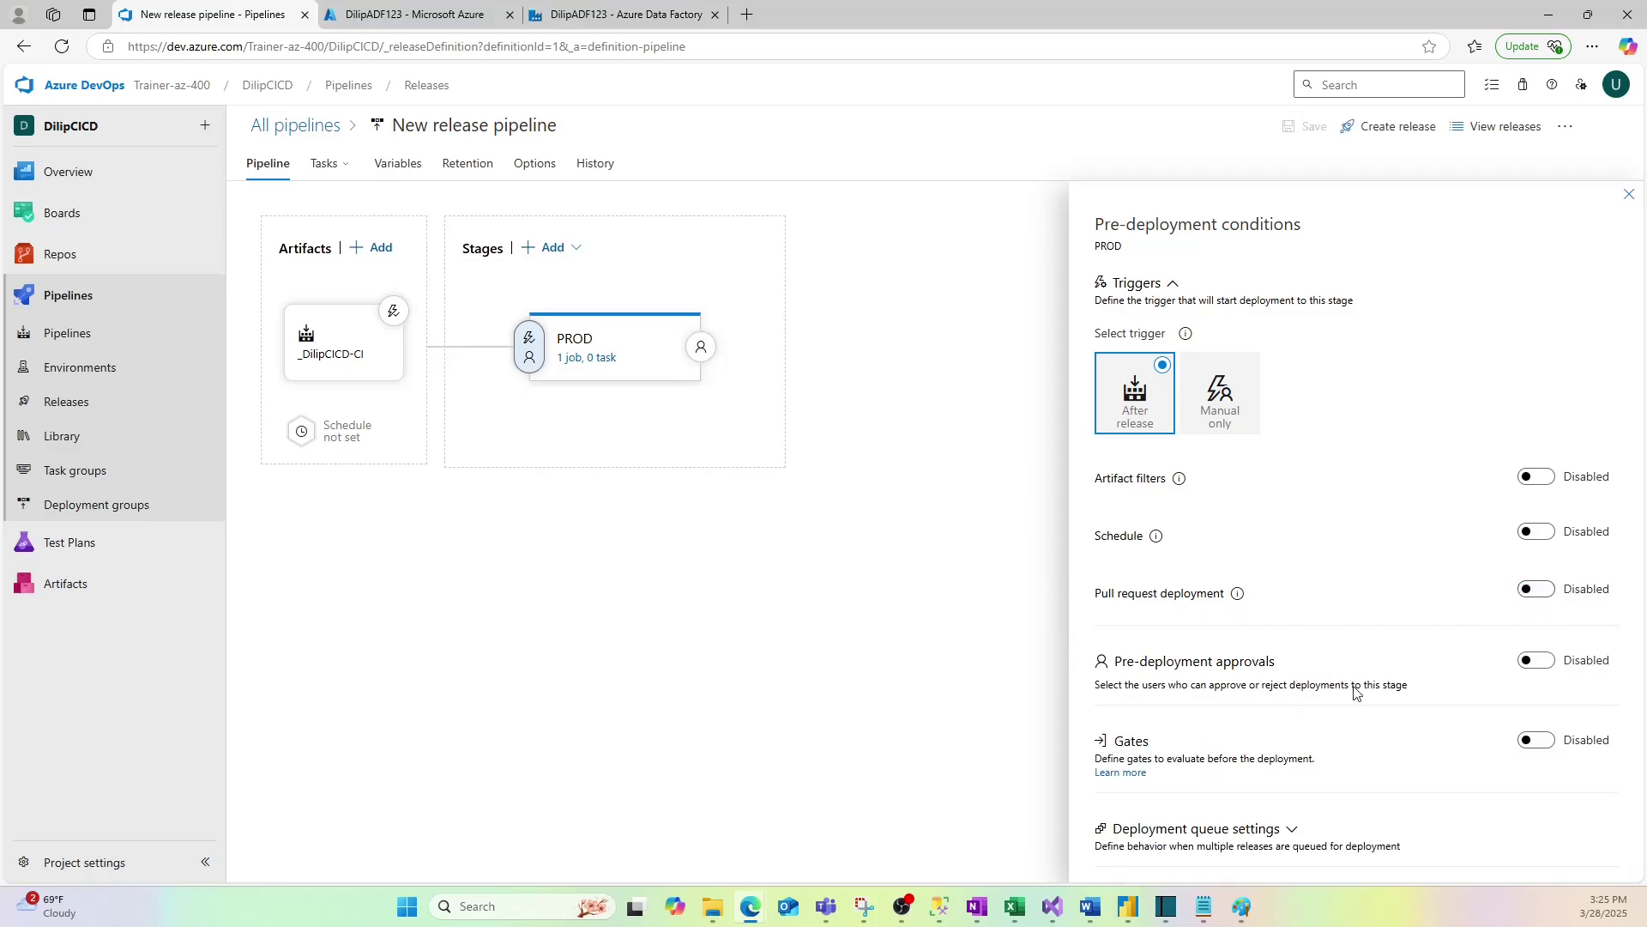
# Step: Enable pre-deployment approvals for the PROD stage with DilipCICD Team as approver, and save the release pipeline
pyautogui.click(1536, 660)
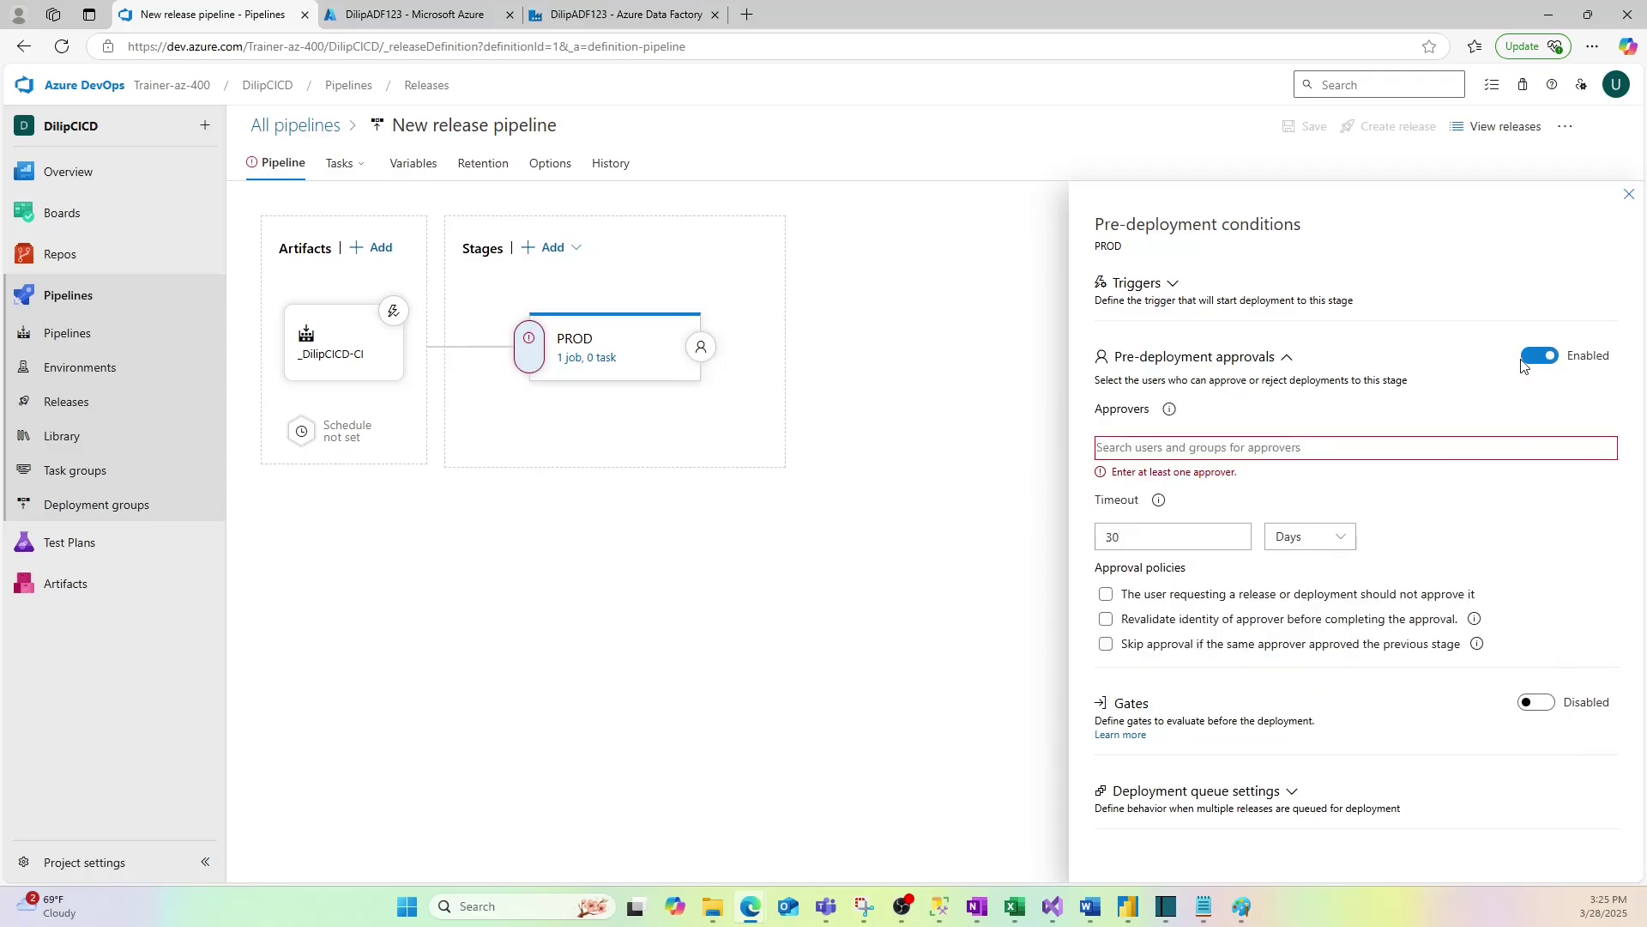
pyautogui.click(1547, 359)
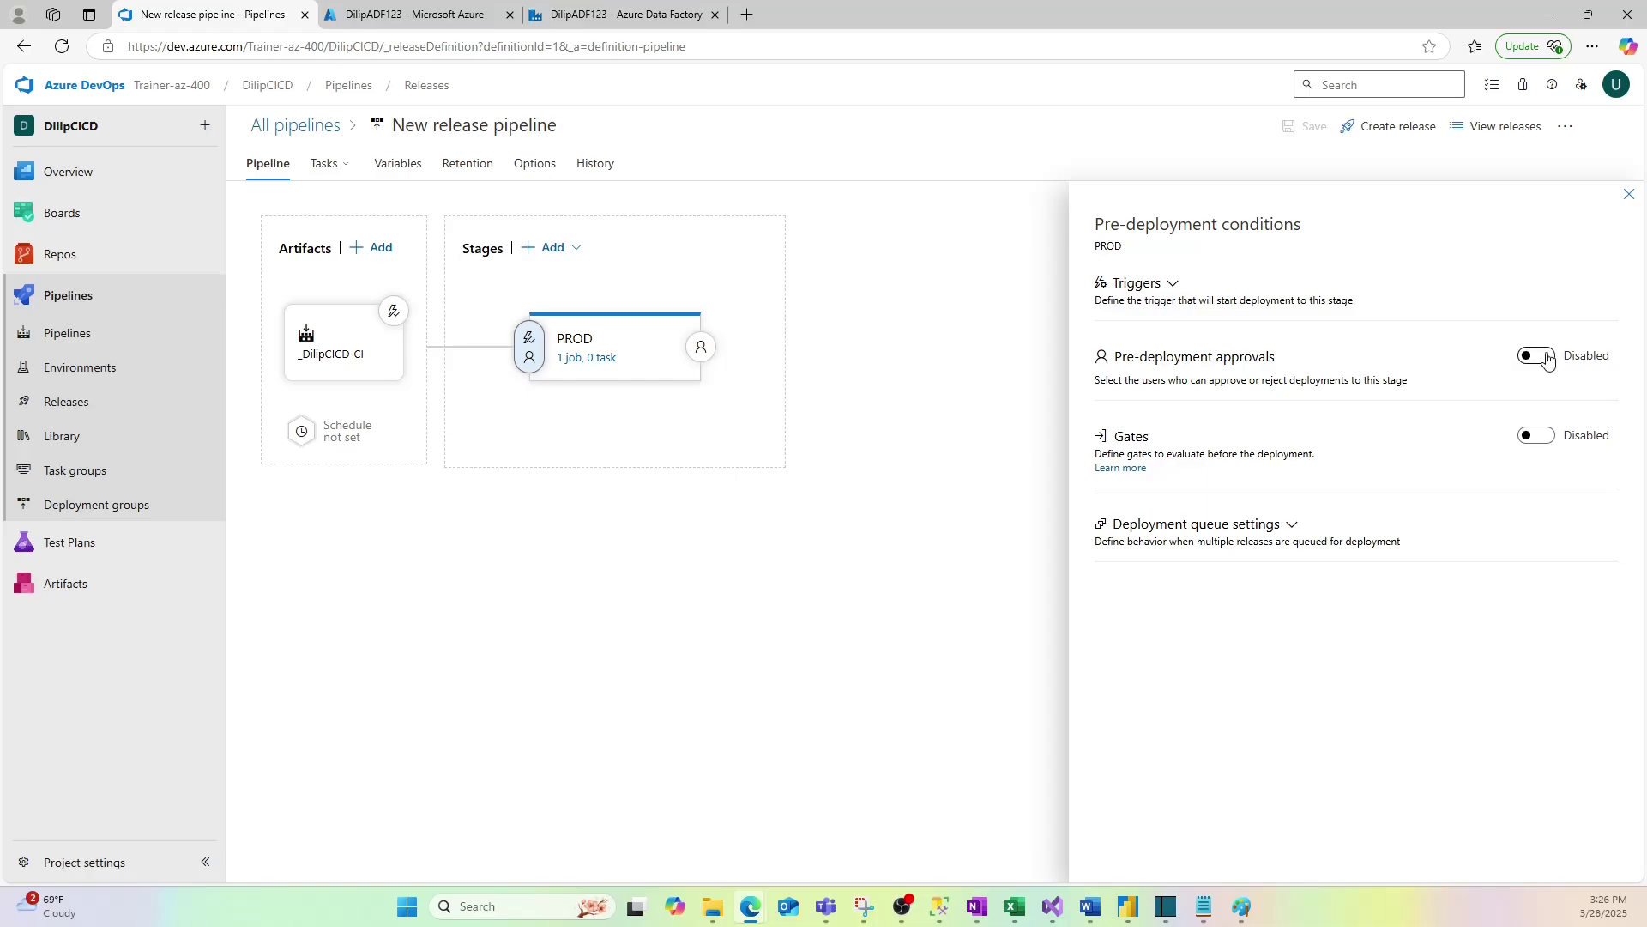
pyautogui.click(1548, 358)
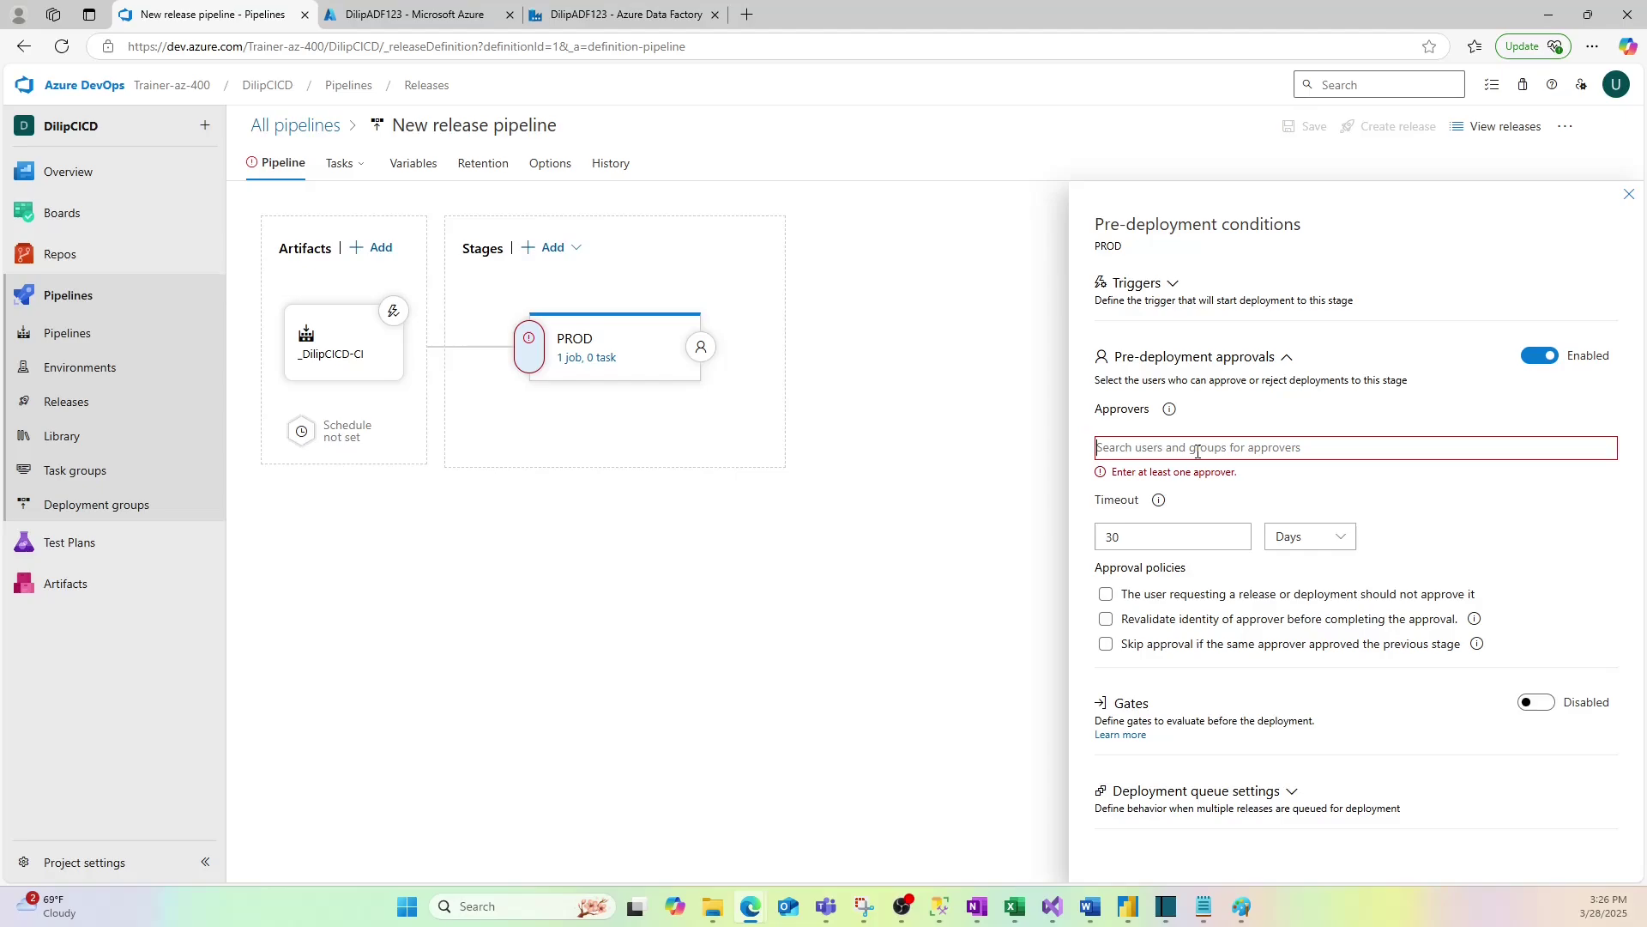
pyautogui.write('di')
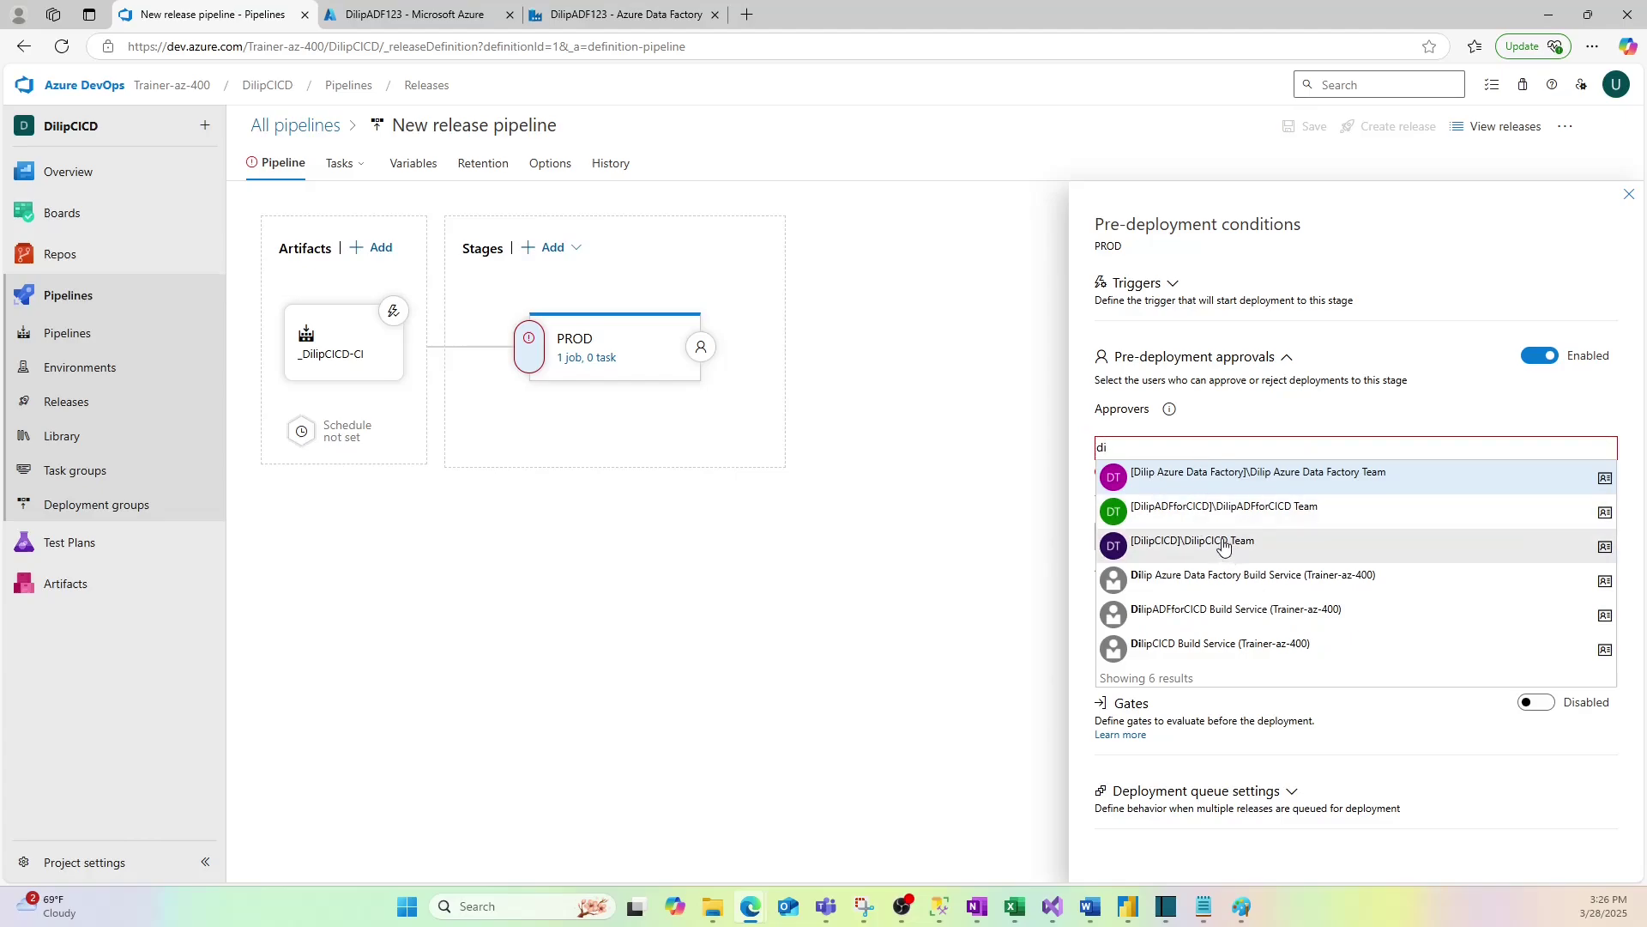
pyautogui.click(1186, 546)
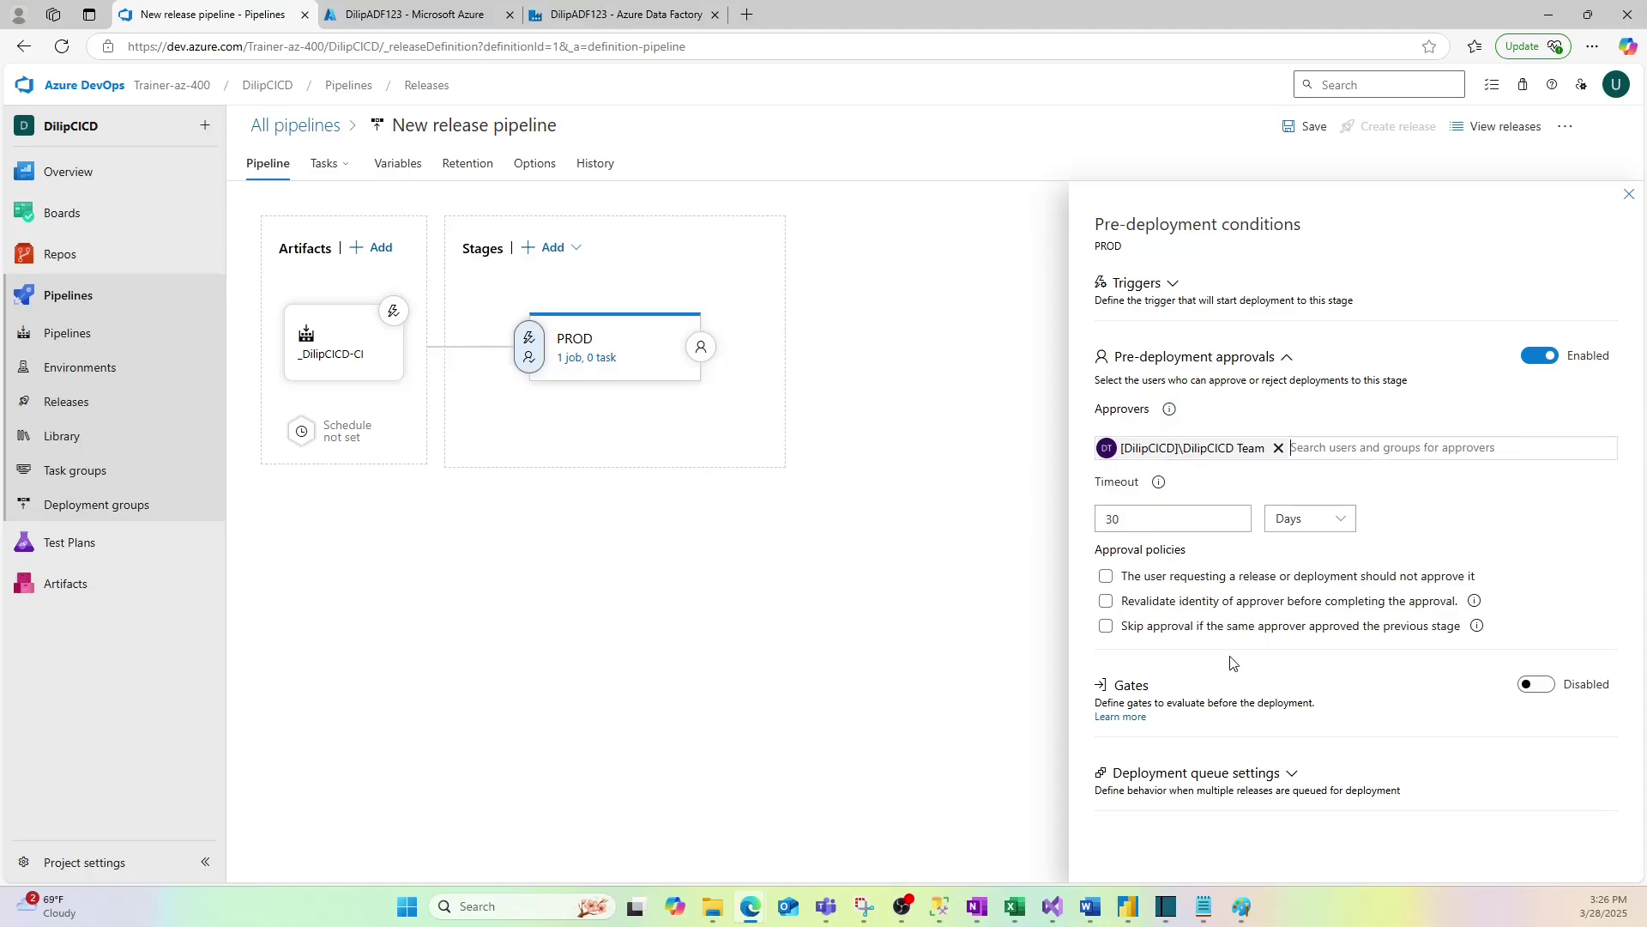
pyautogui.click(1301, 129)
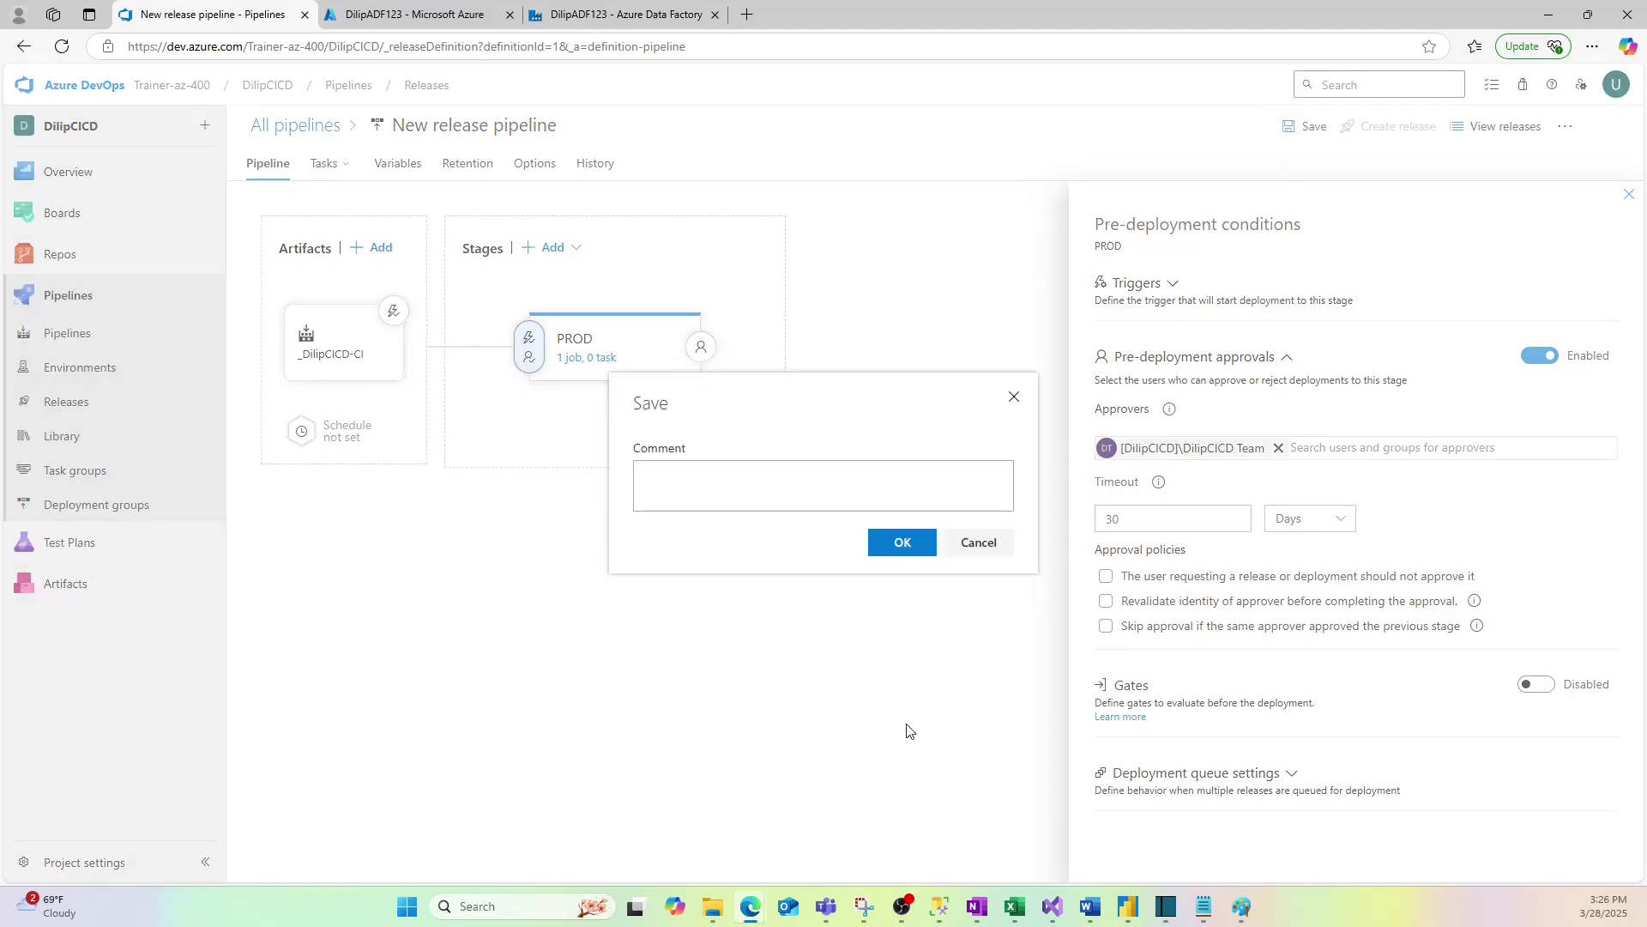
pyautogui.click(898, 544)
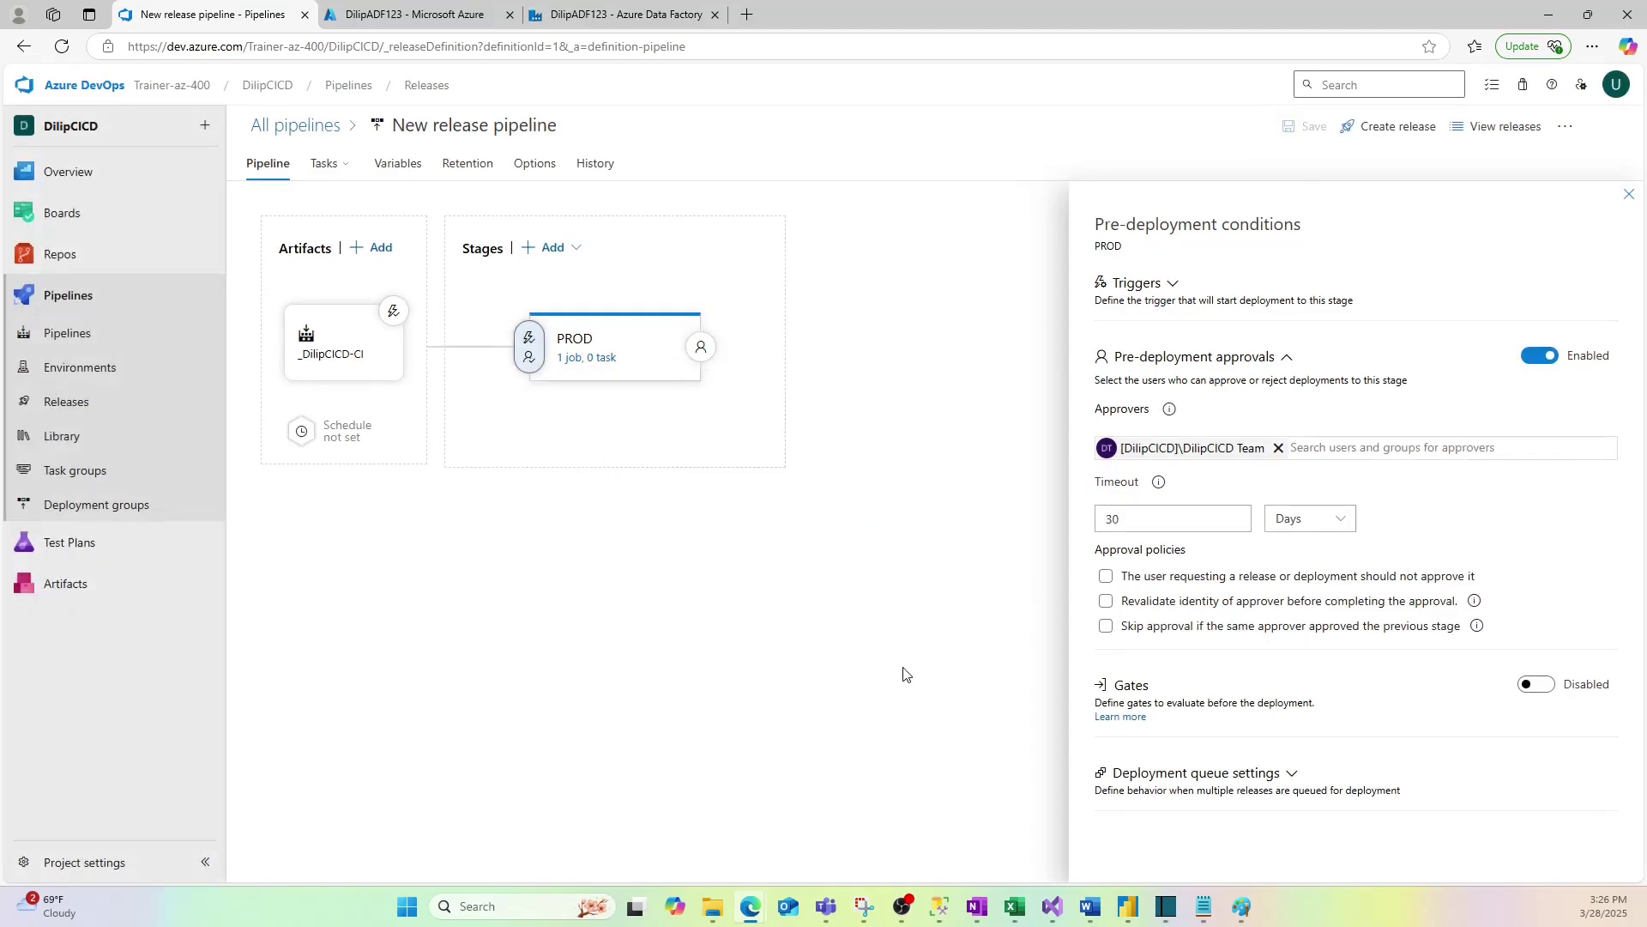
pyautogui.click(1632, 197)
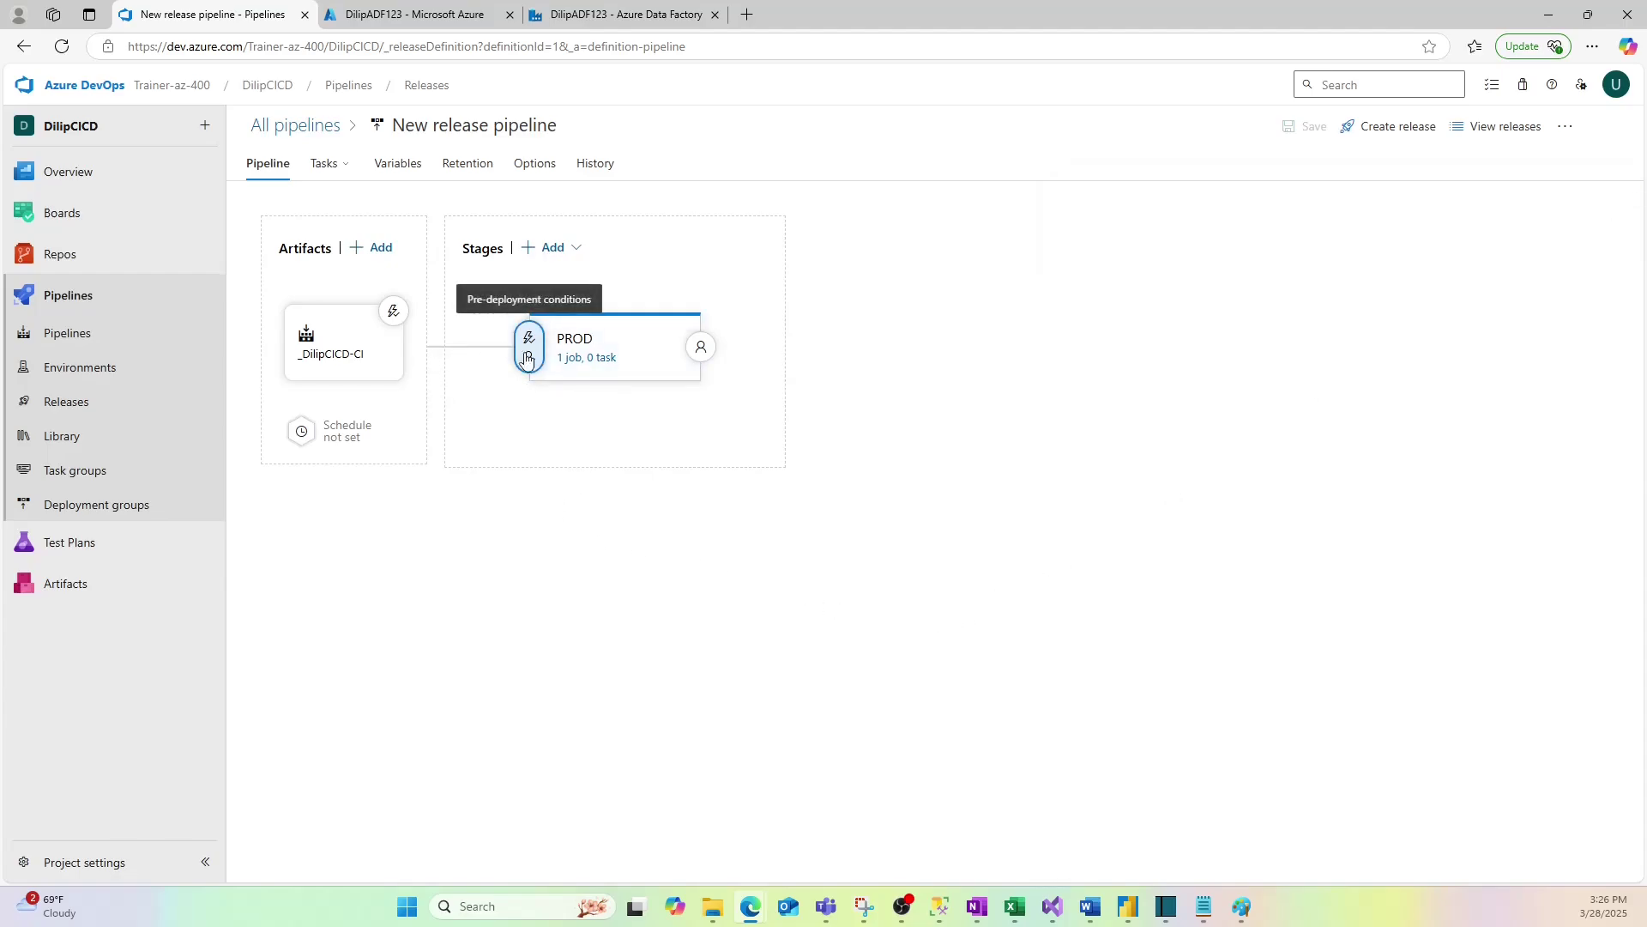
pyautogui.click(588, 358)
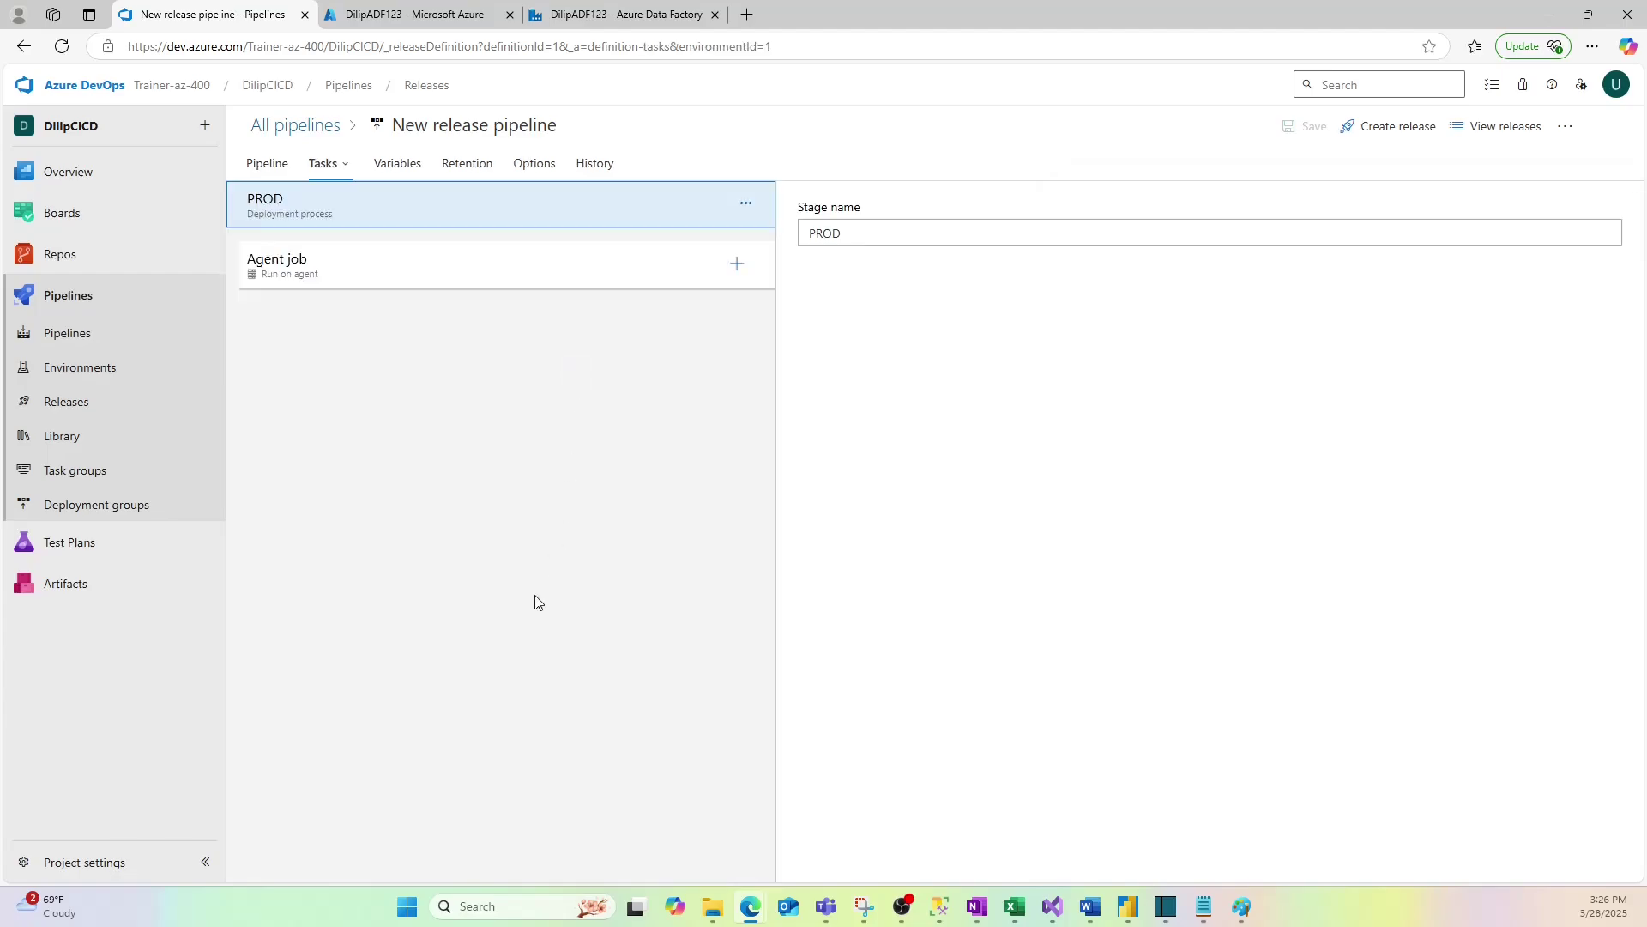
pyautogui.click(268, 164)
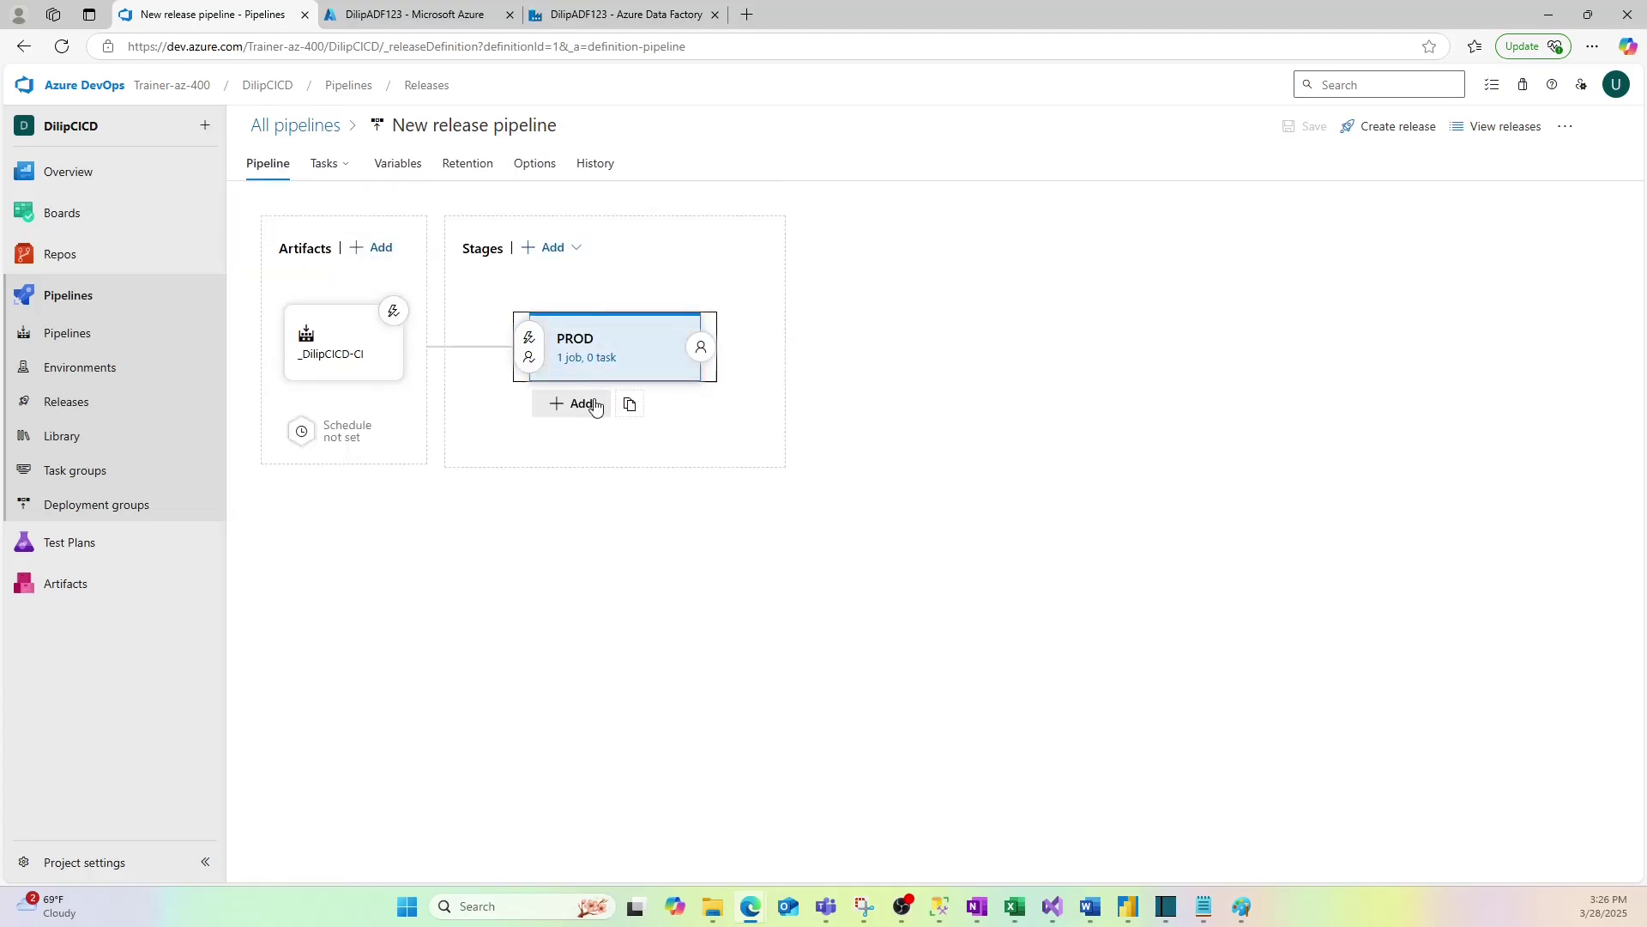
pyautogui.click(575, 406)
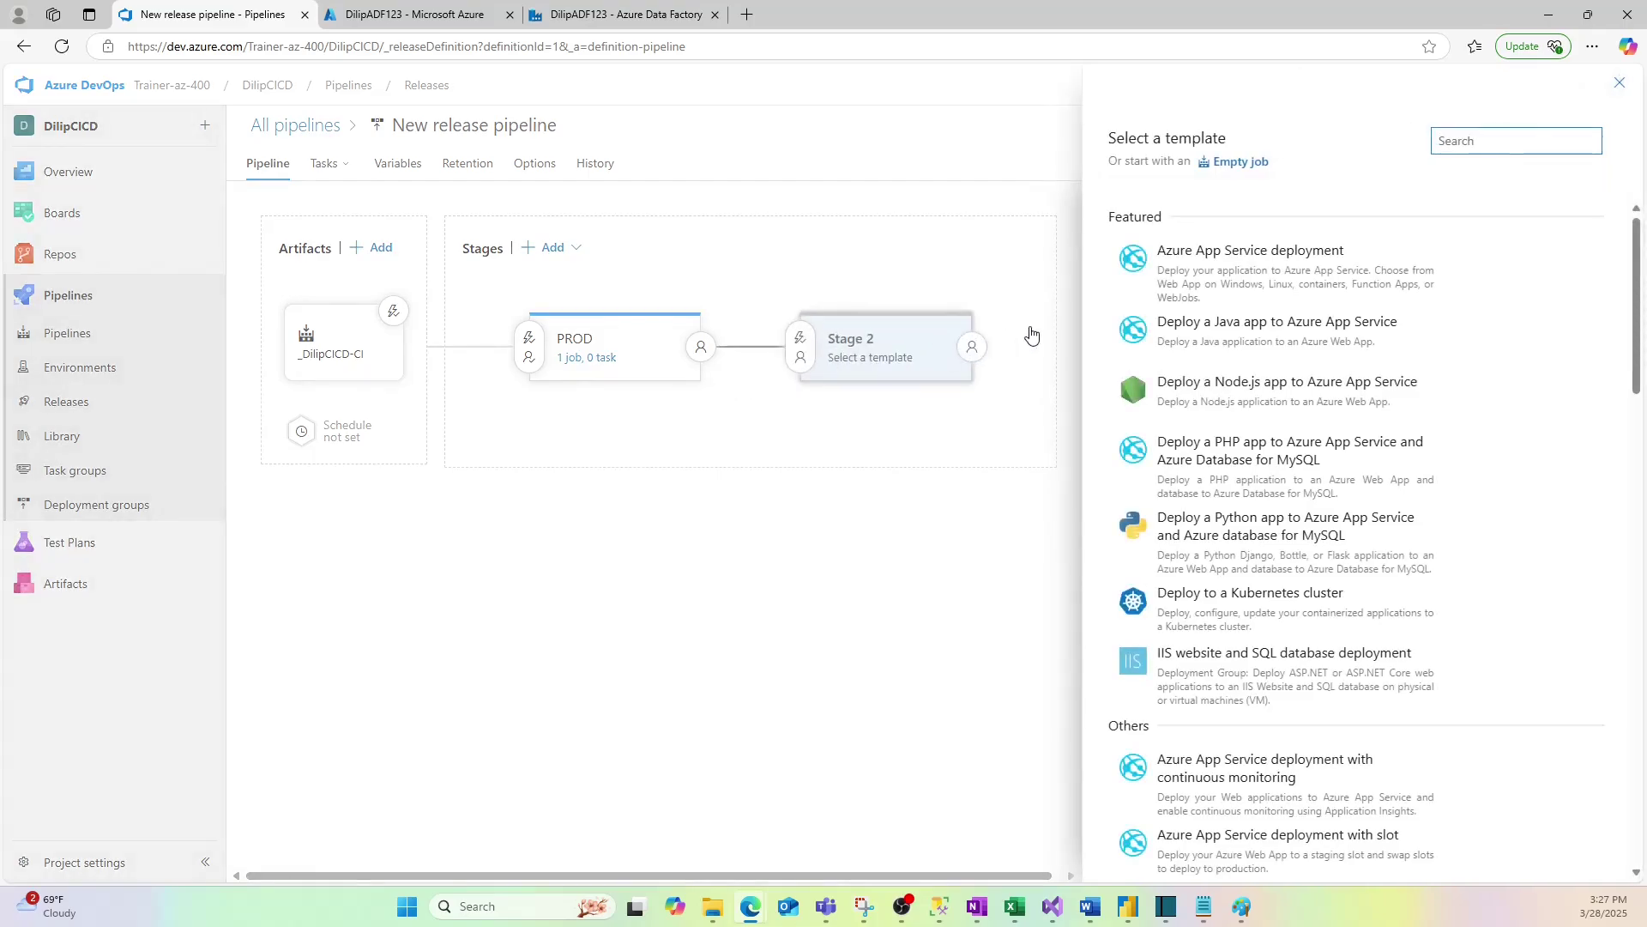
pyautogui.click(1620, 83)
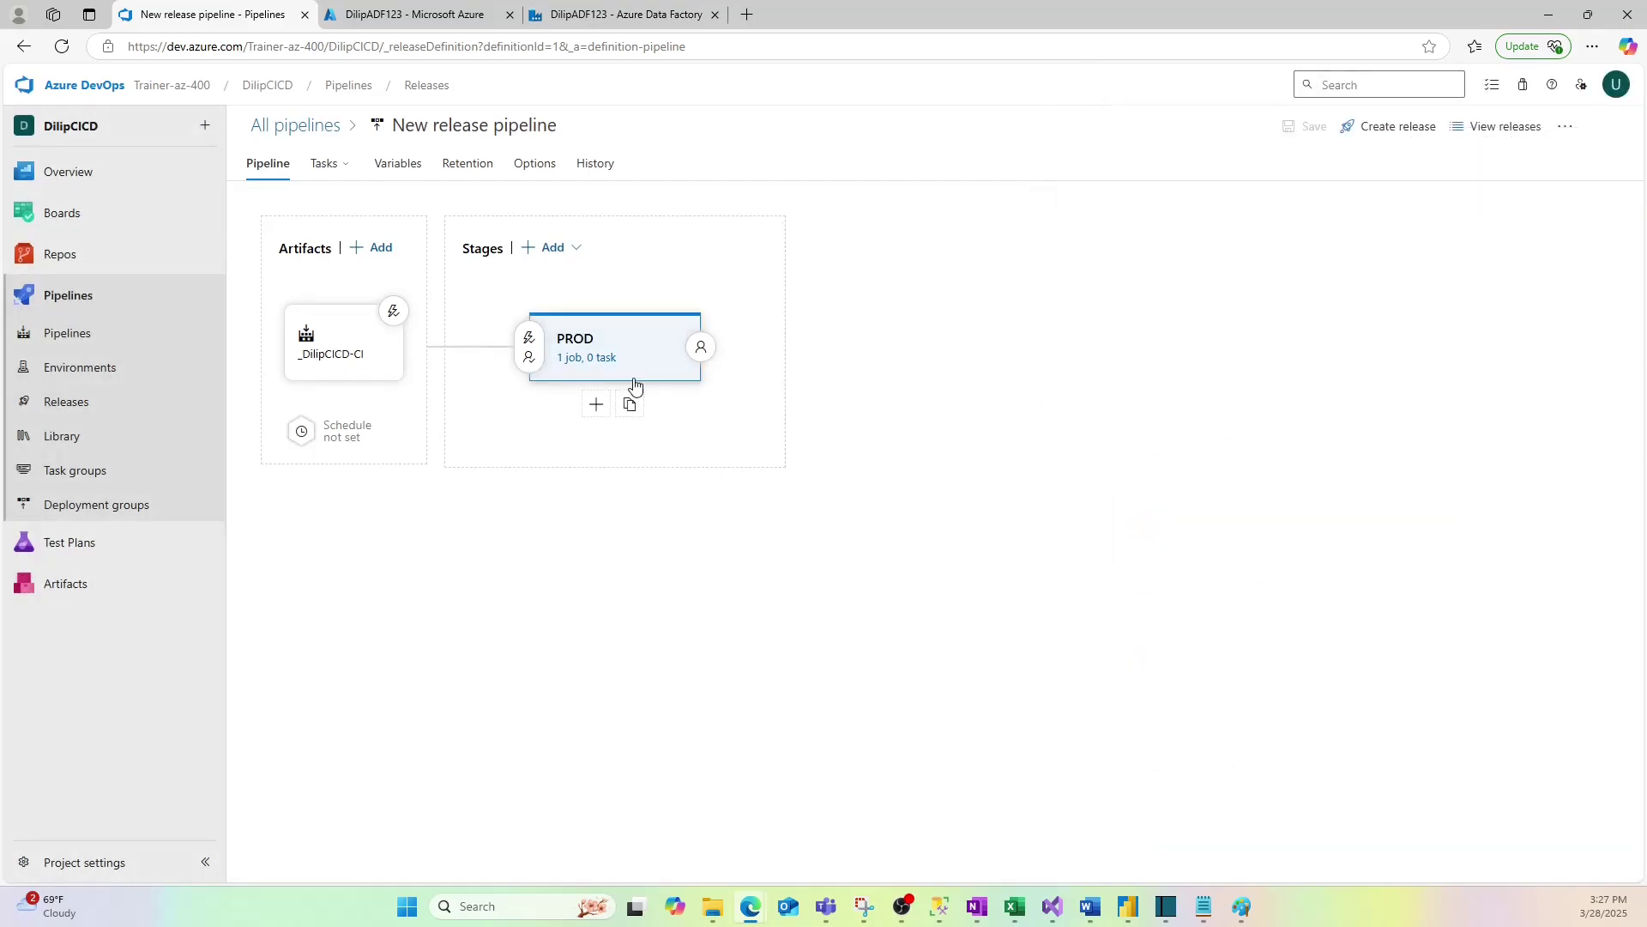
# Step: Add a NuGet task to the PROD stage's agent job and save the release pipeline
pyautogui.click(576, 363)
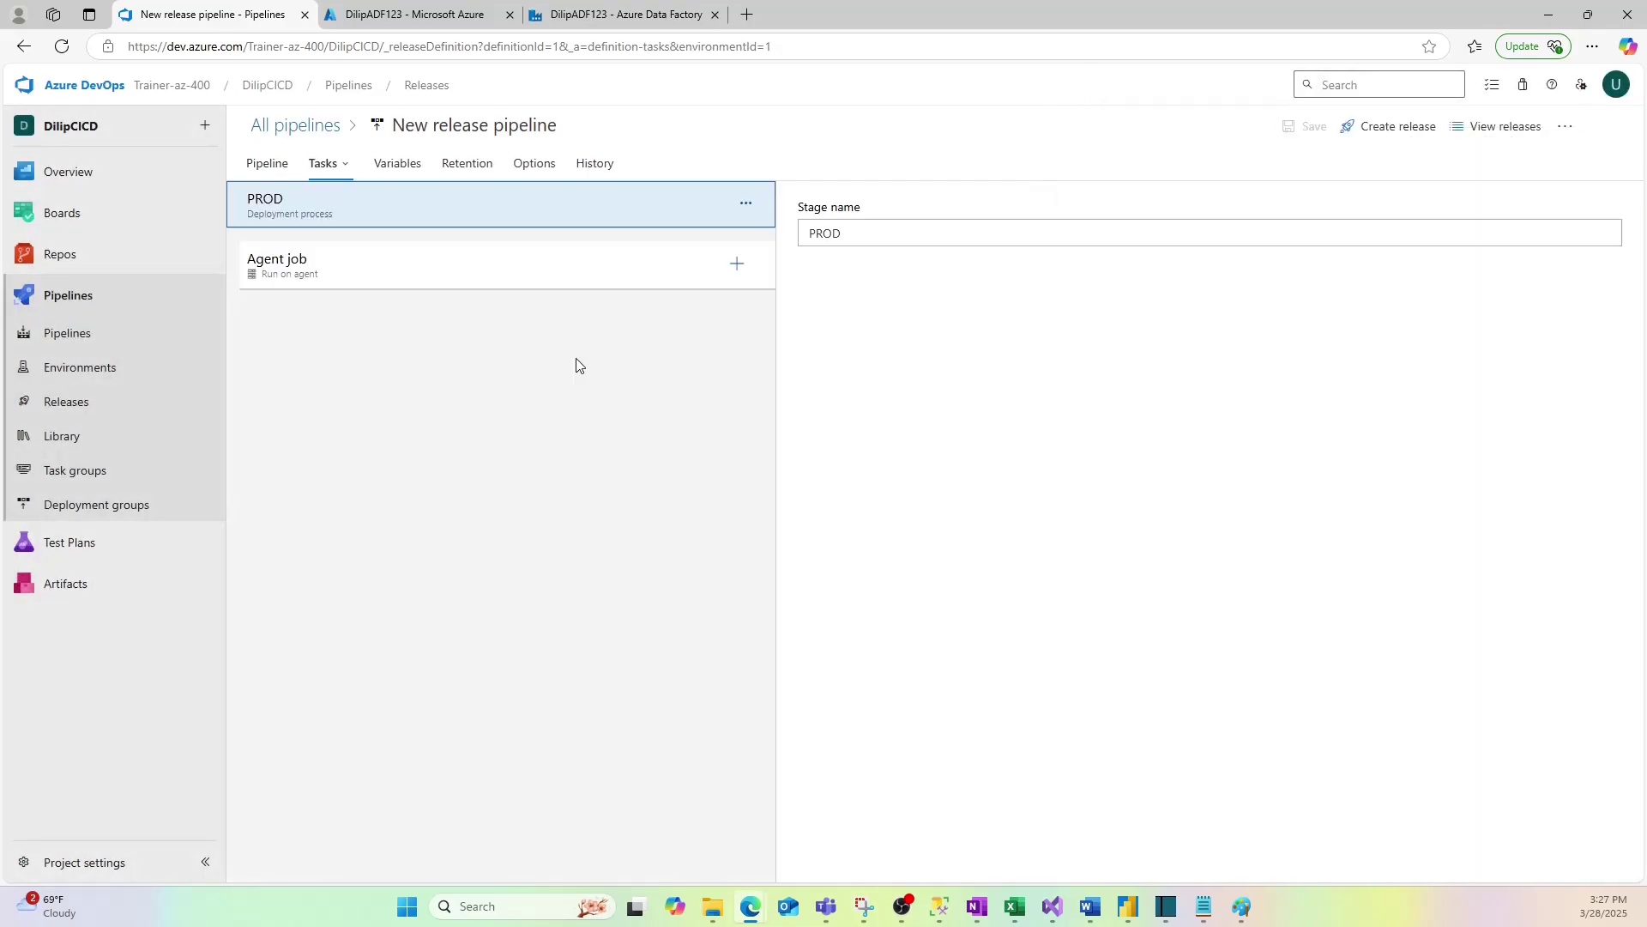
pyautogui.click(736, 263)
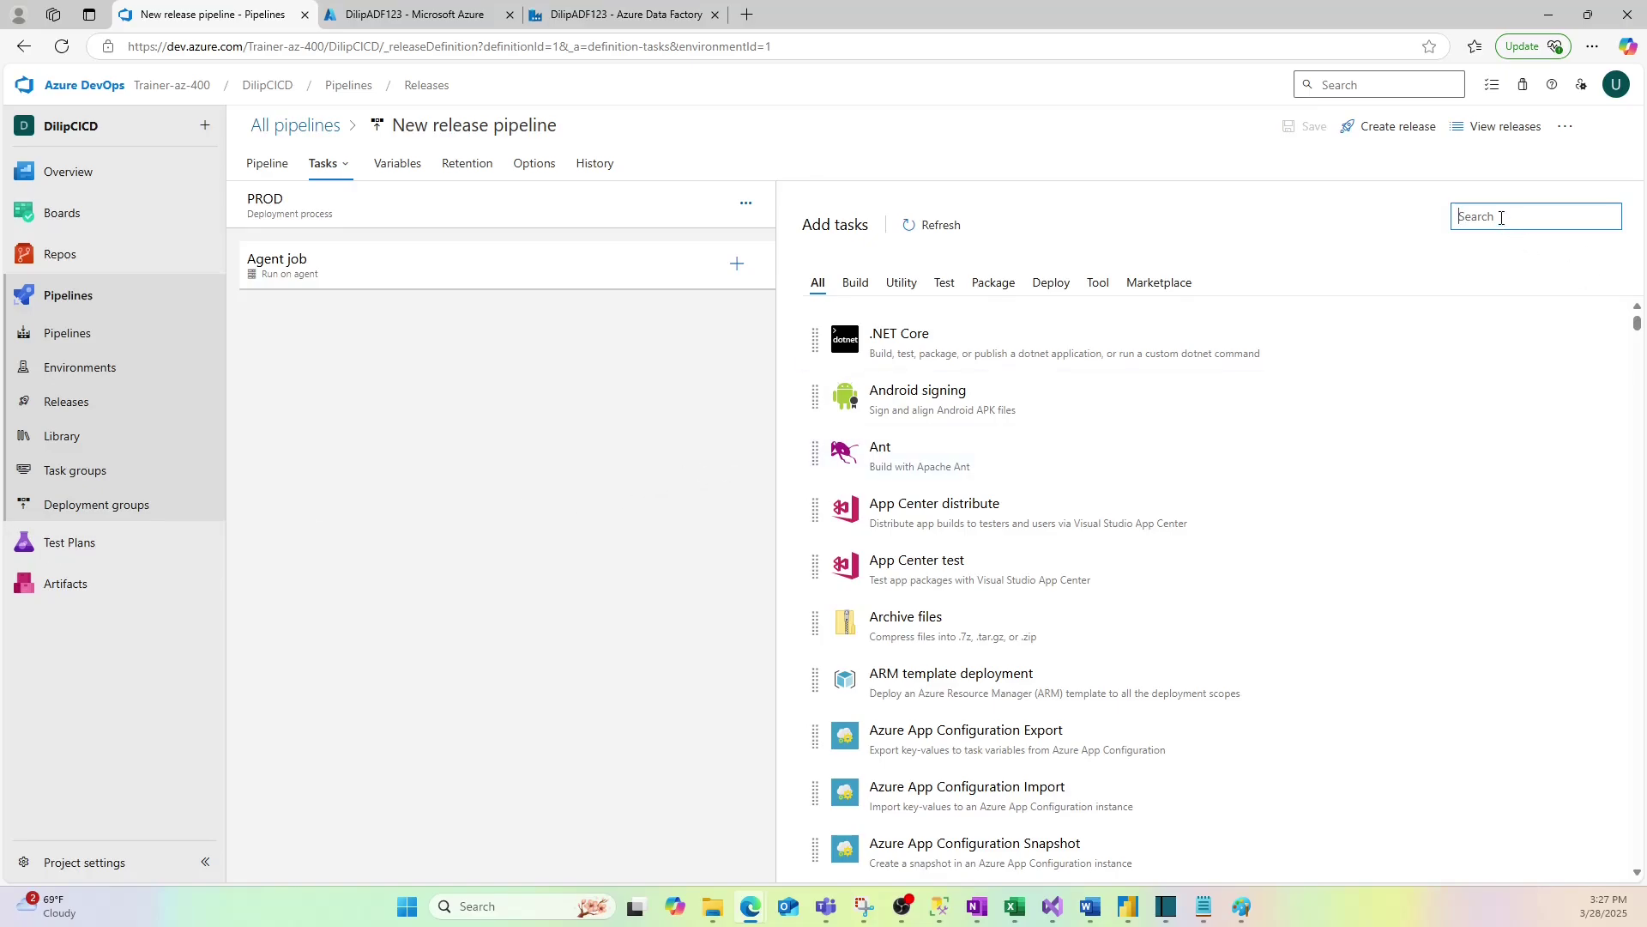
pyautogui.write('nu')
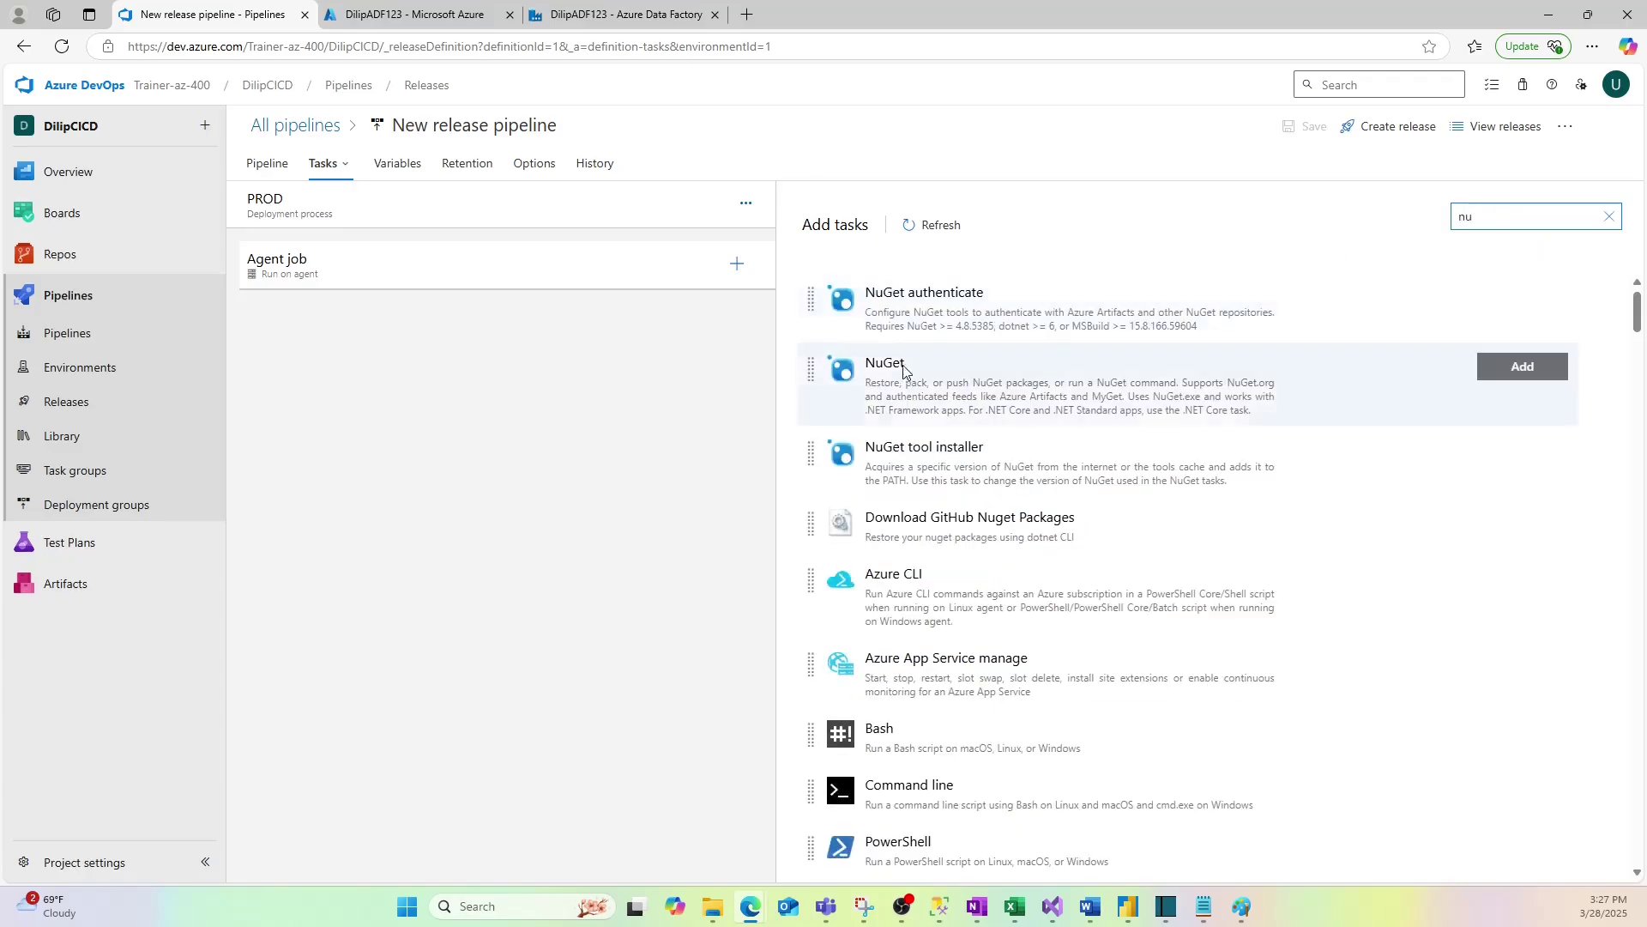
pyautogui.click(943, 387)
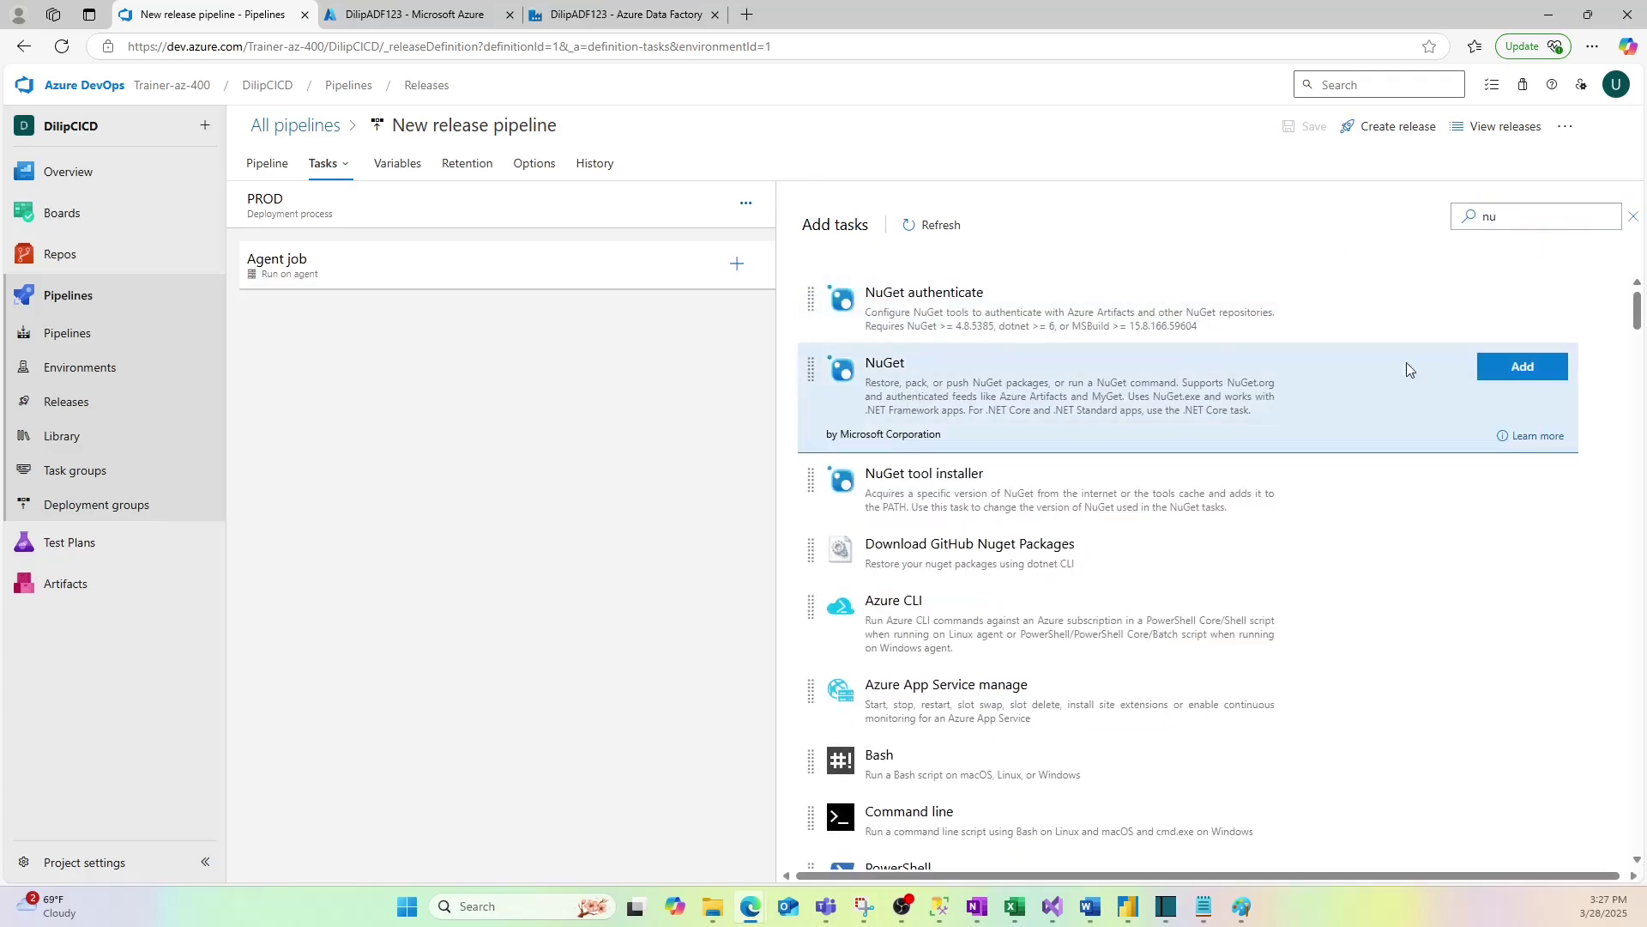
pyautogui.click(1524, 369)
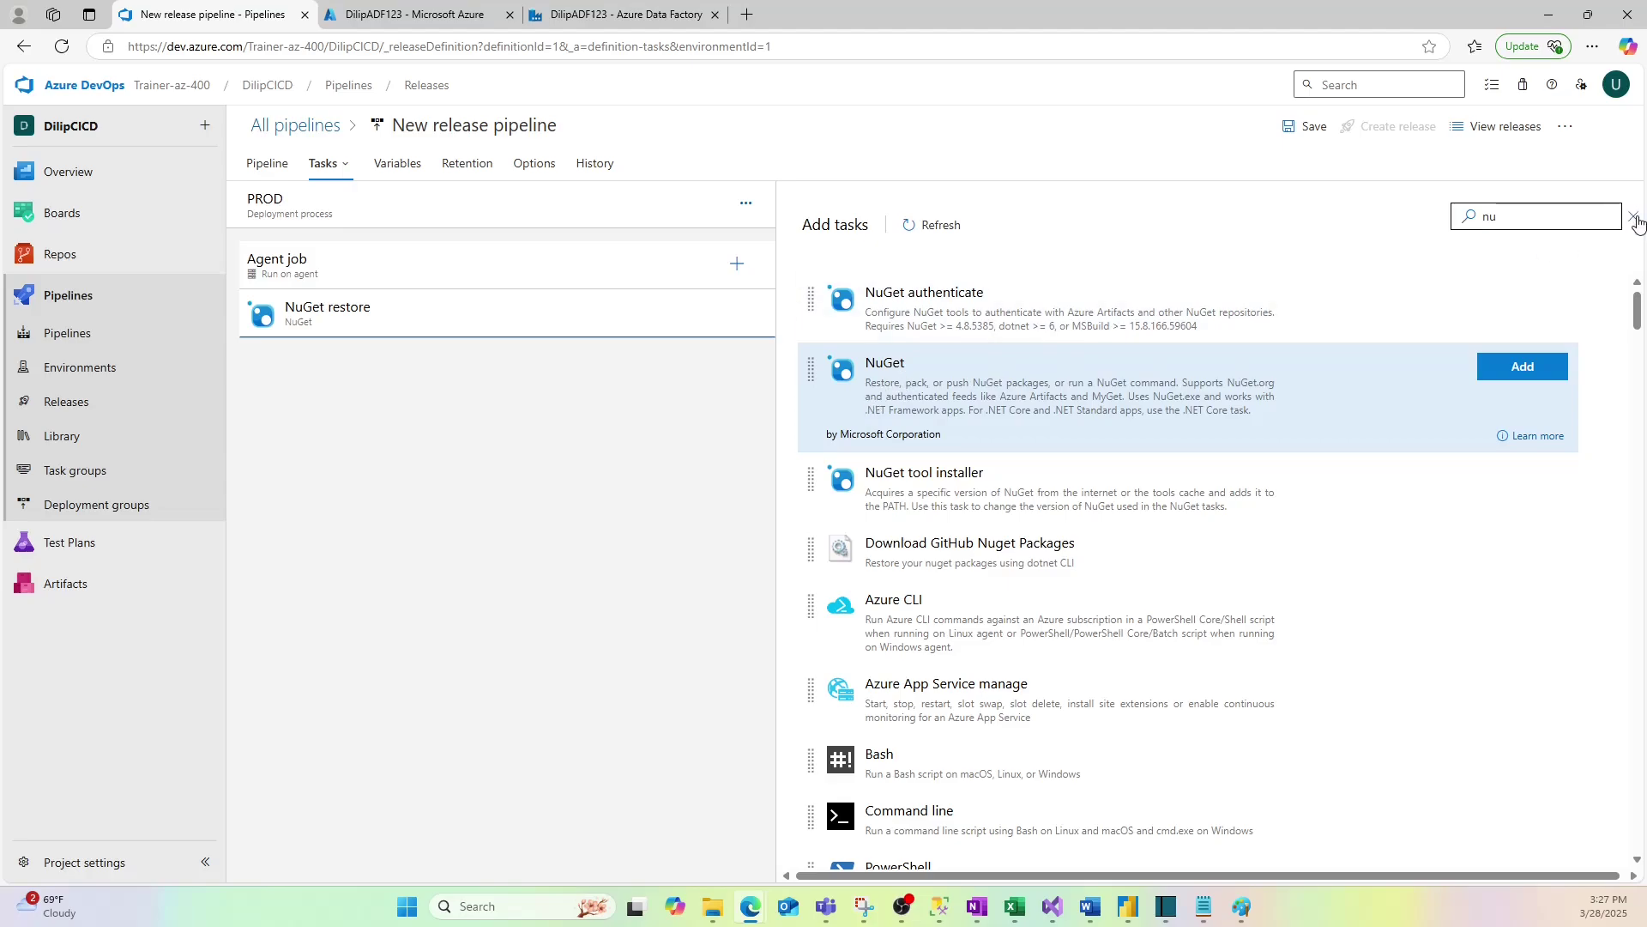
pyautogui.click(1306, 127)
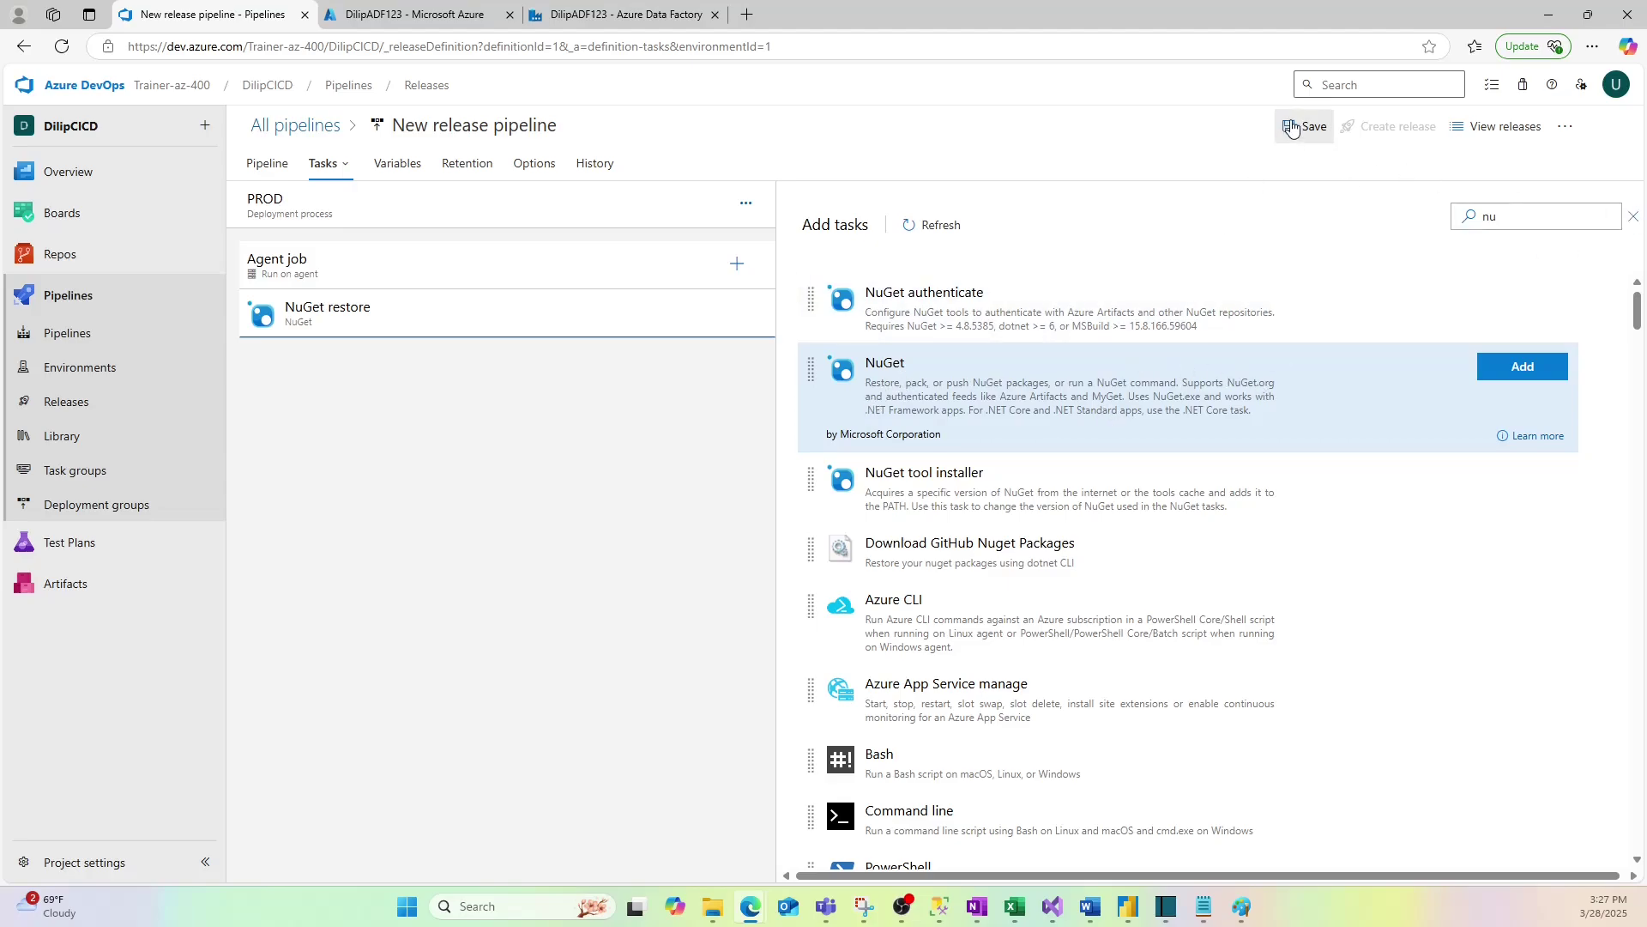
pyautogui.click(896, 543)
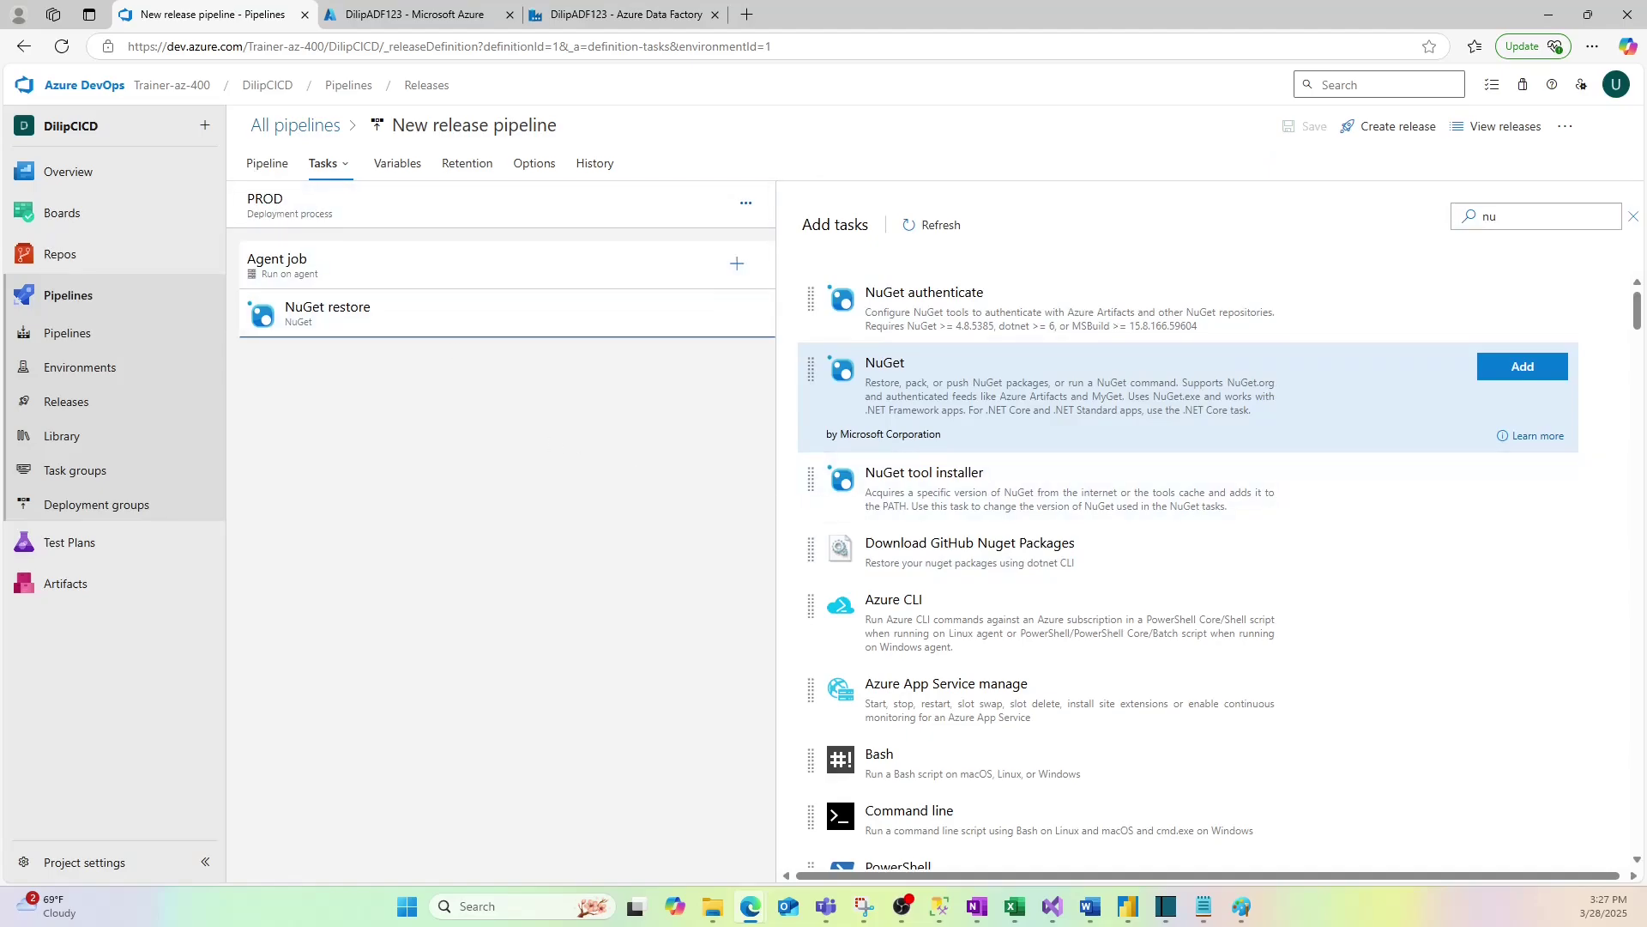
# Step: Review the PROD stage's properties, pre-deployment approvals and tasks, along with the release pipeline's variables
pyautogui.click(267, 163)
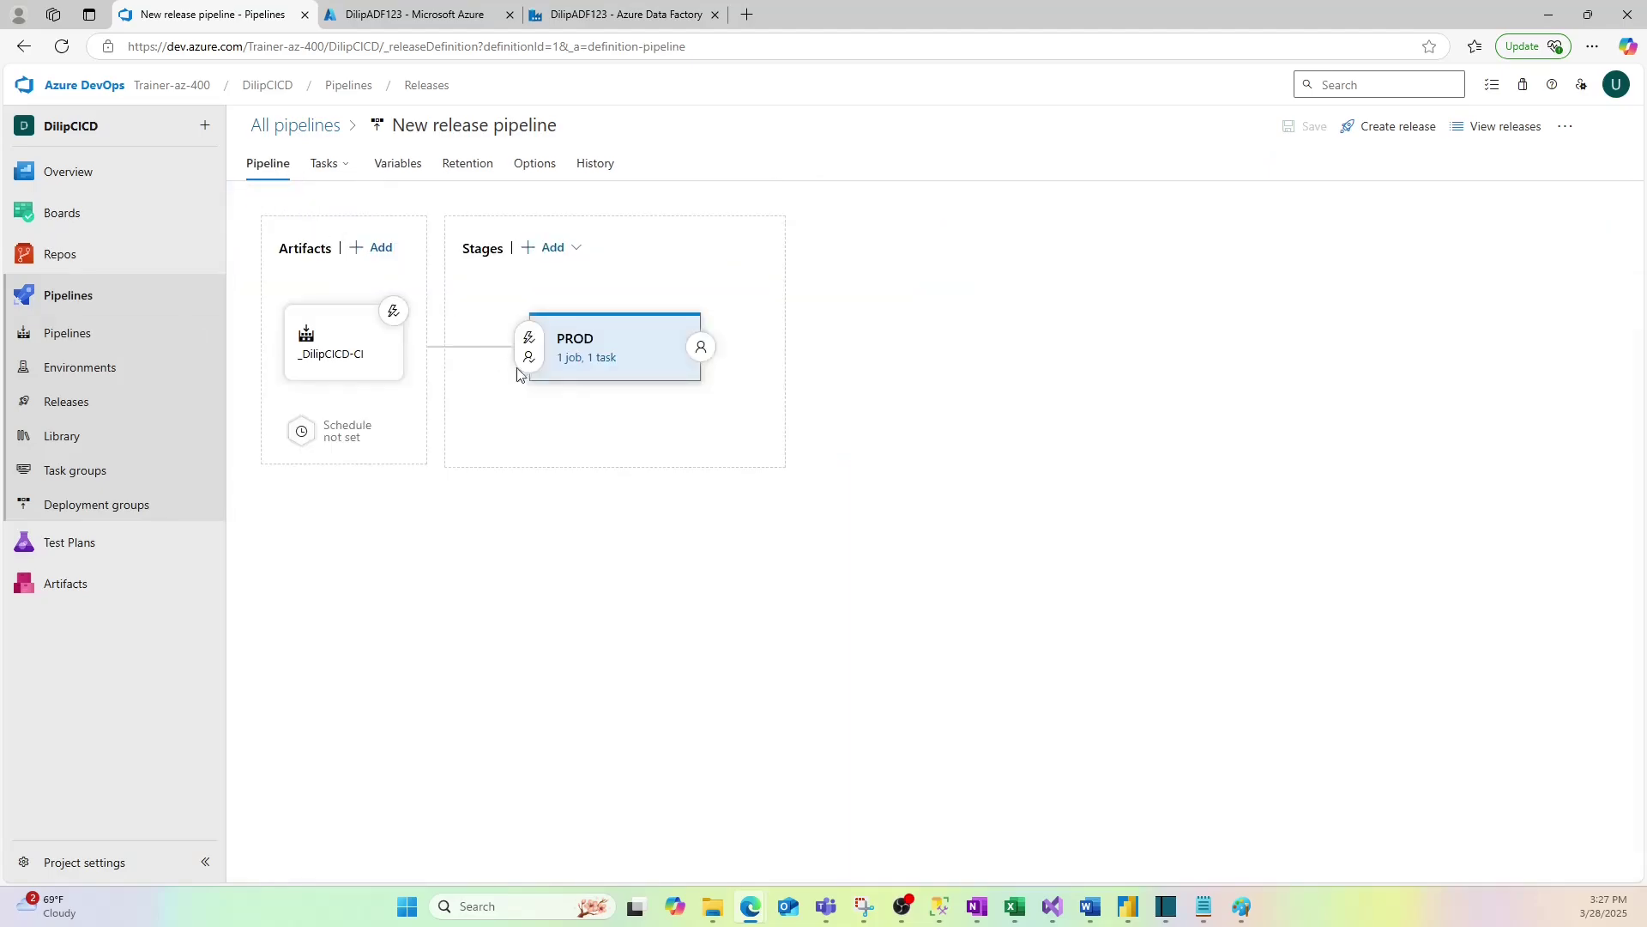
pyautogui.click(648, 347)
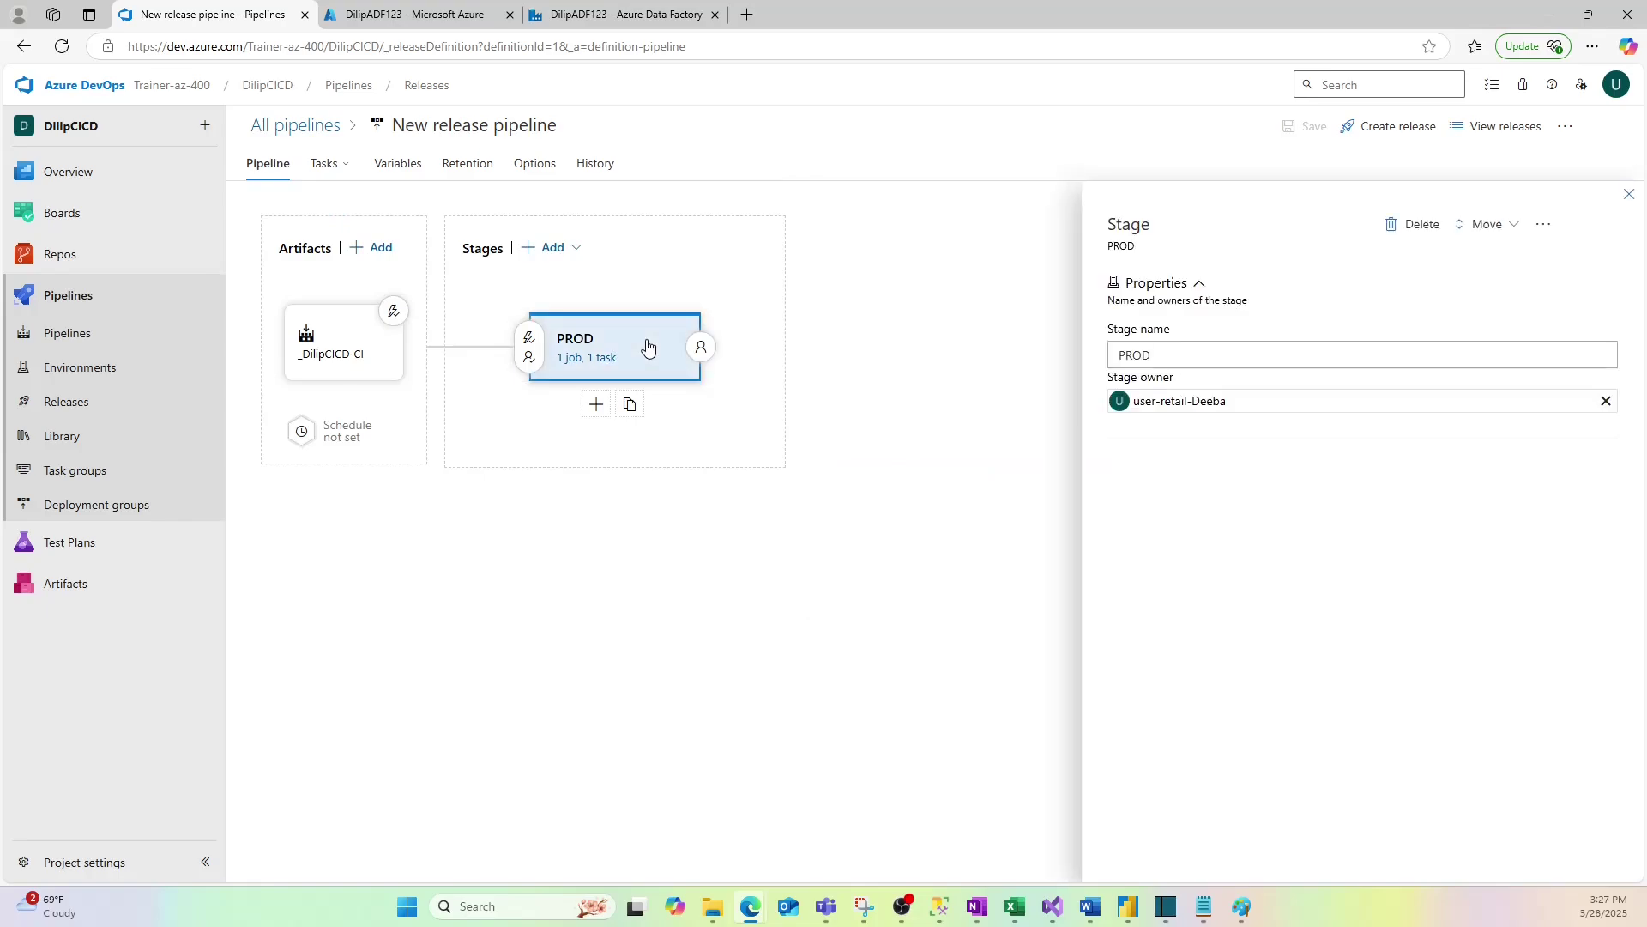
pyautogui.click(1628, 193)
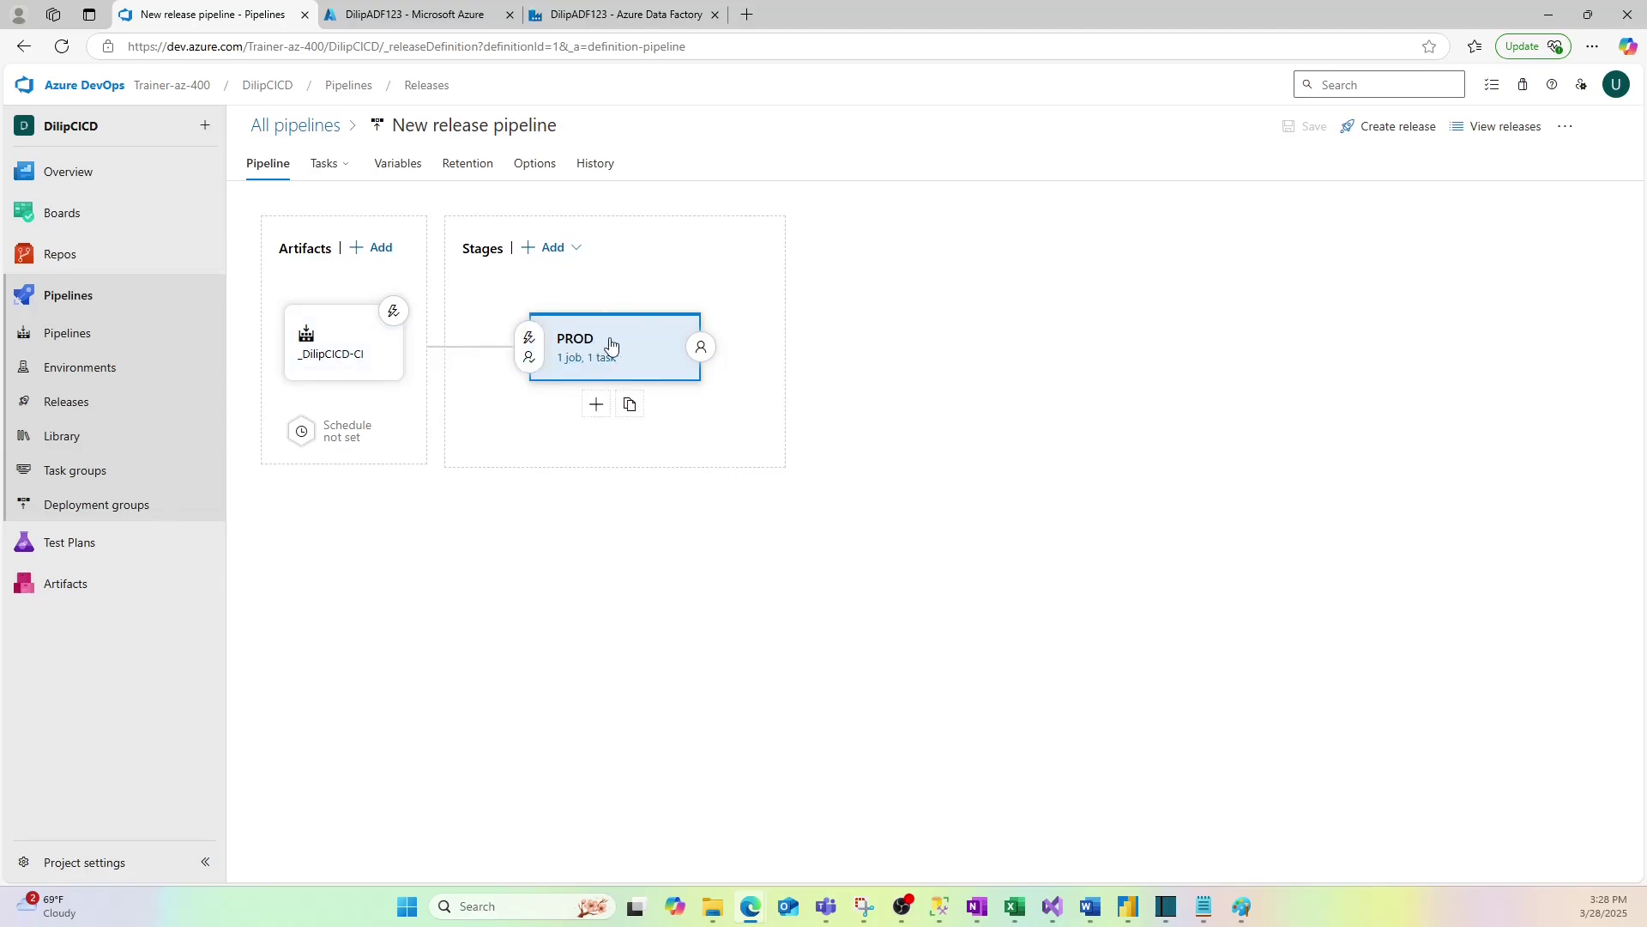
pyautogui.click(528, 347)
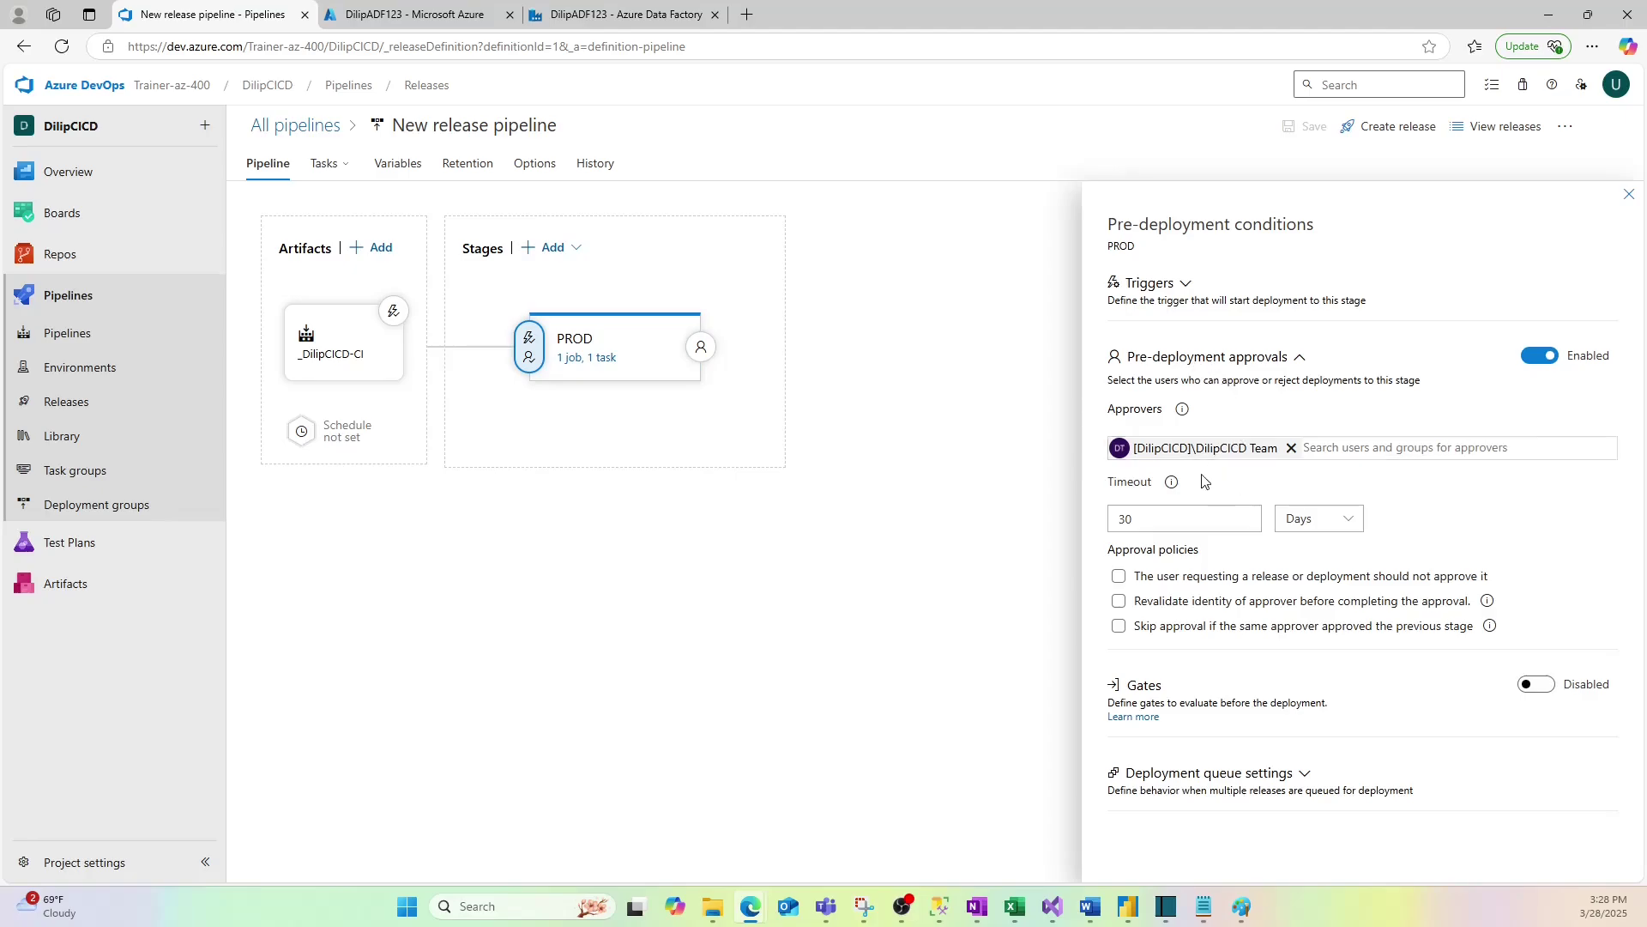
pyautogui.click(1628, 194)
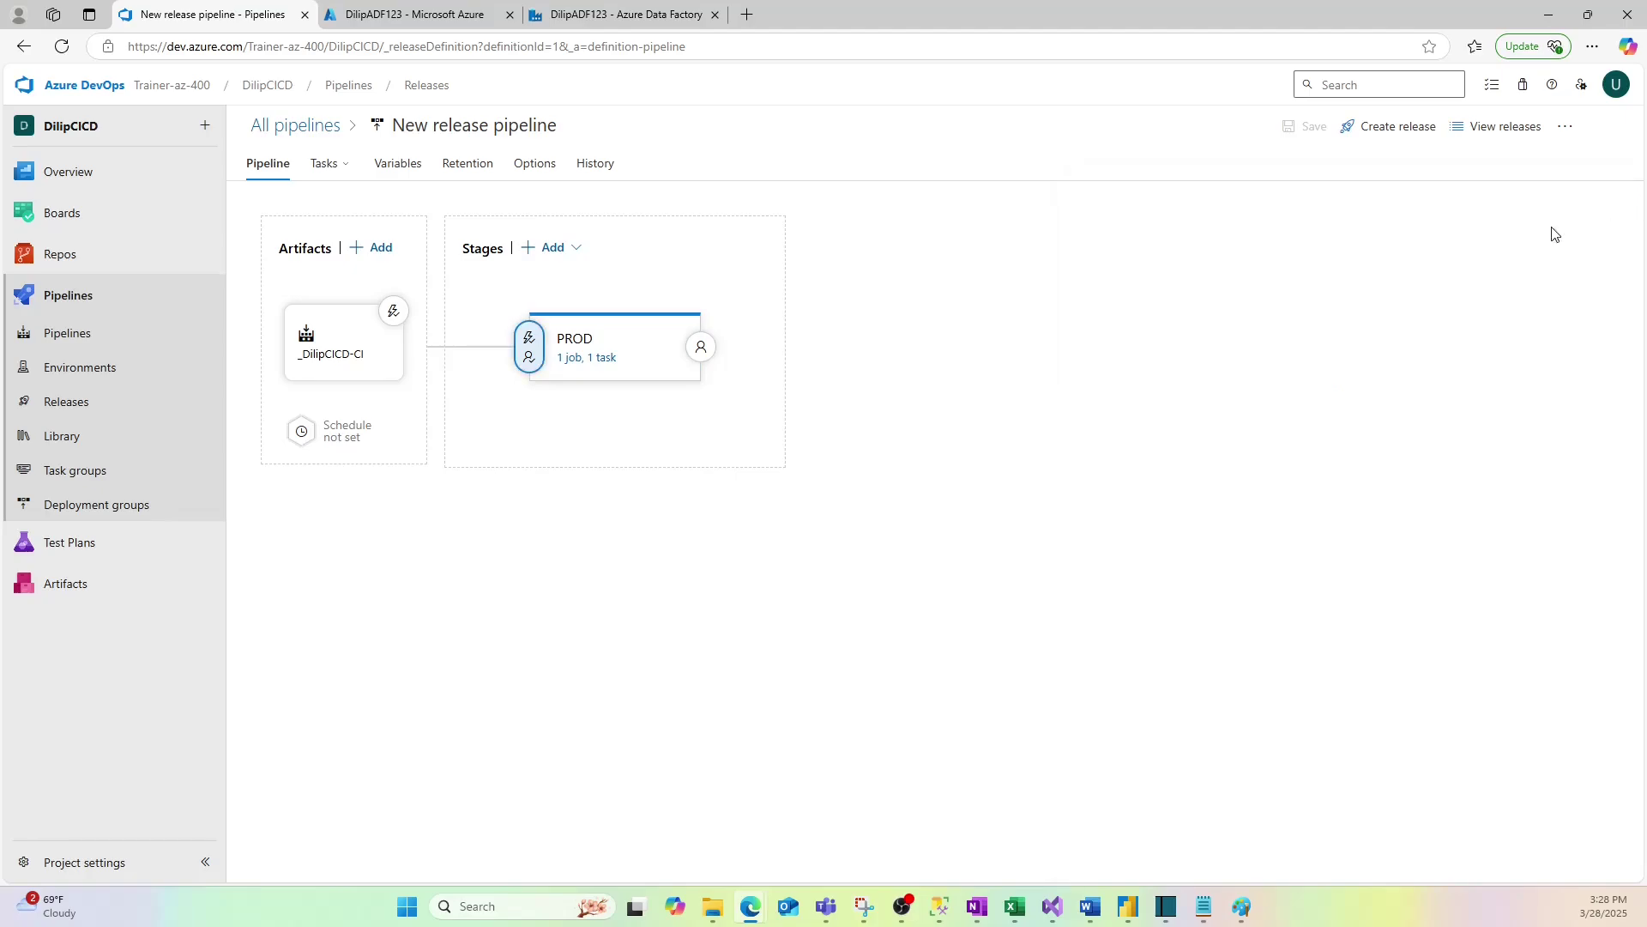
pyautogui.click(579, 342)
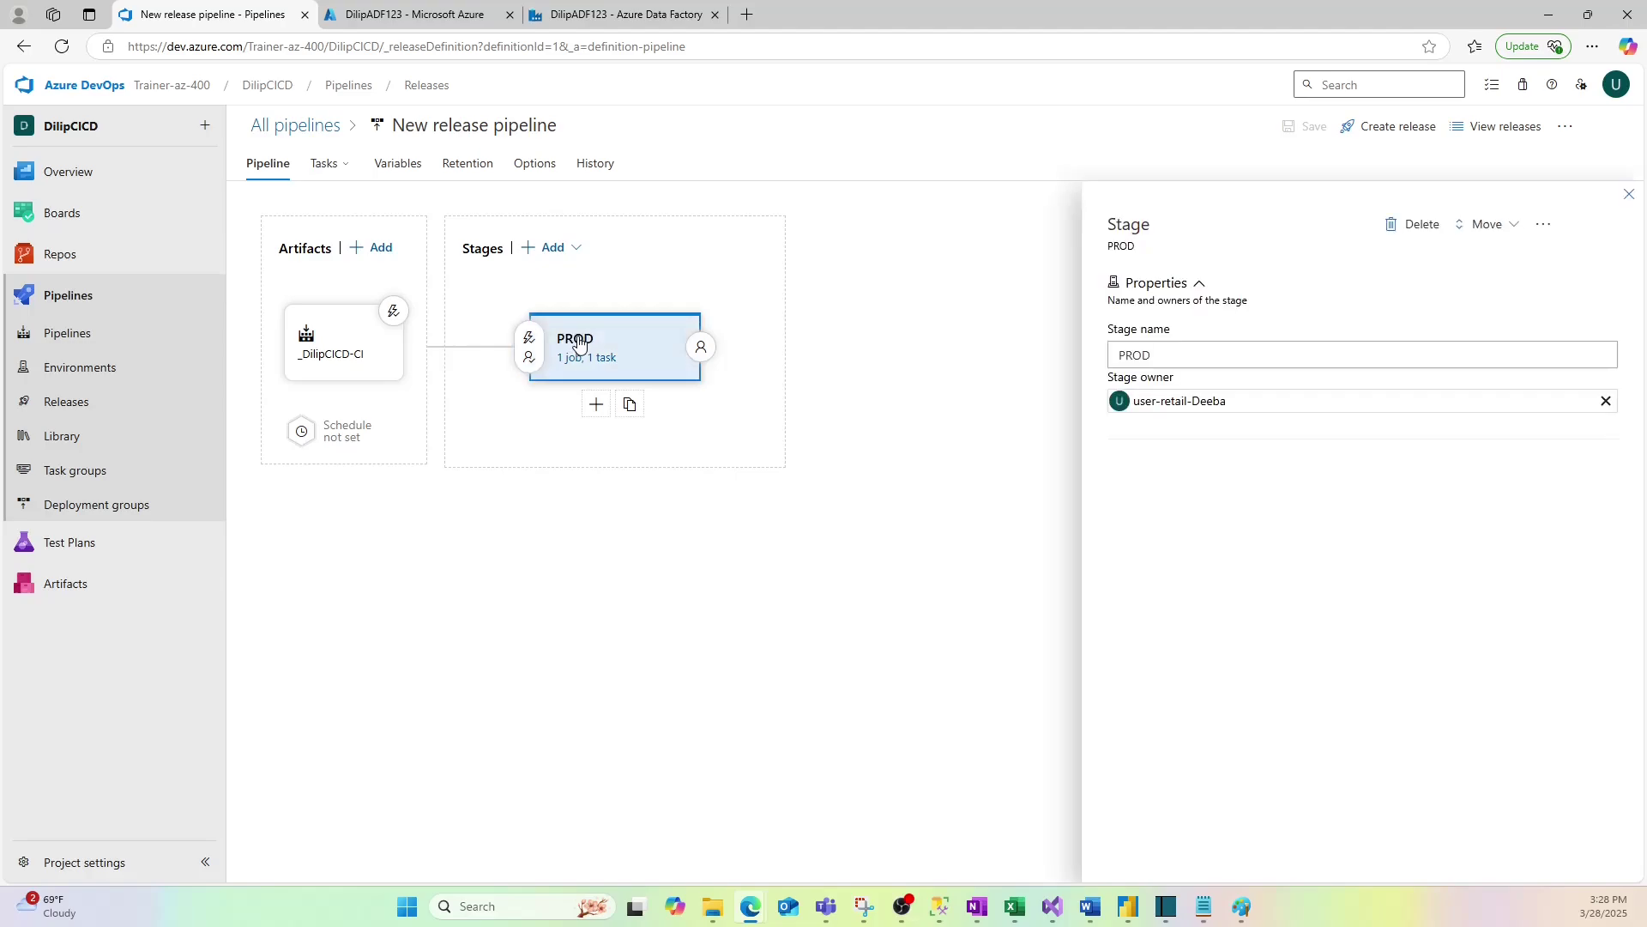
pyautogui.click(590, 357)
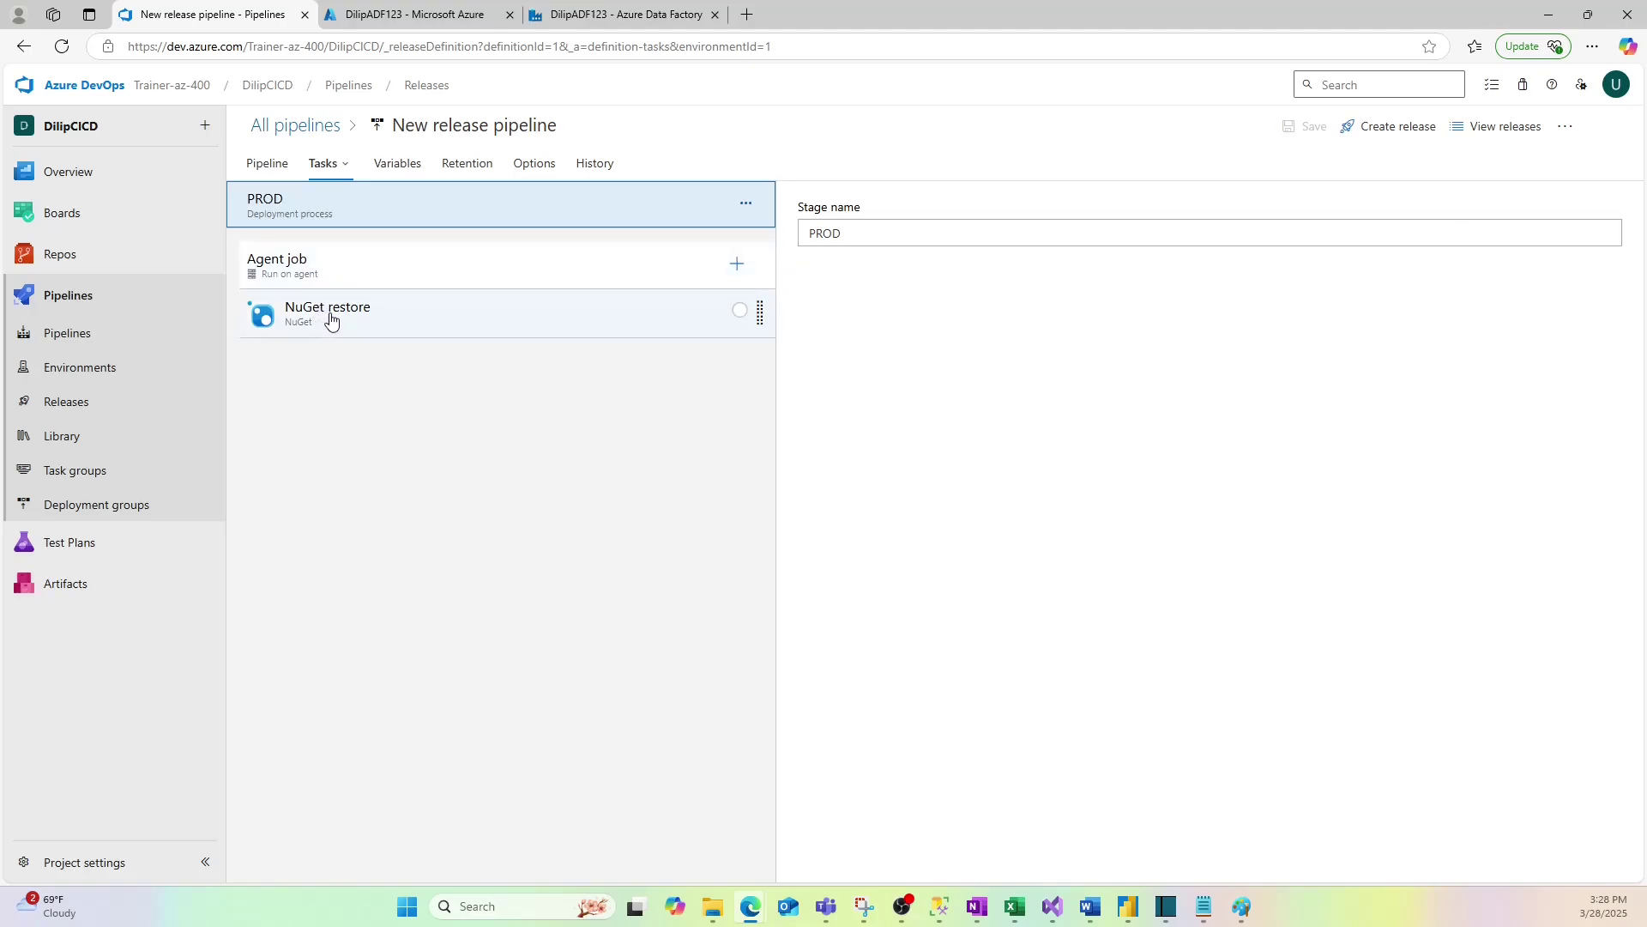
pyautogui.click(264, 163)
pyautogui.click(394, 165)
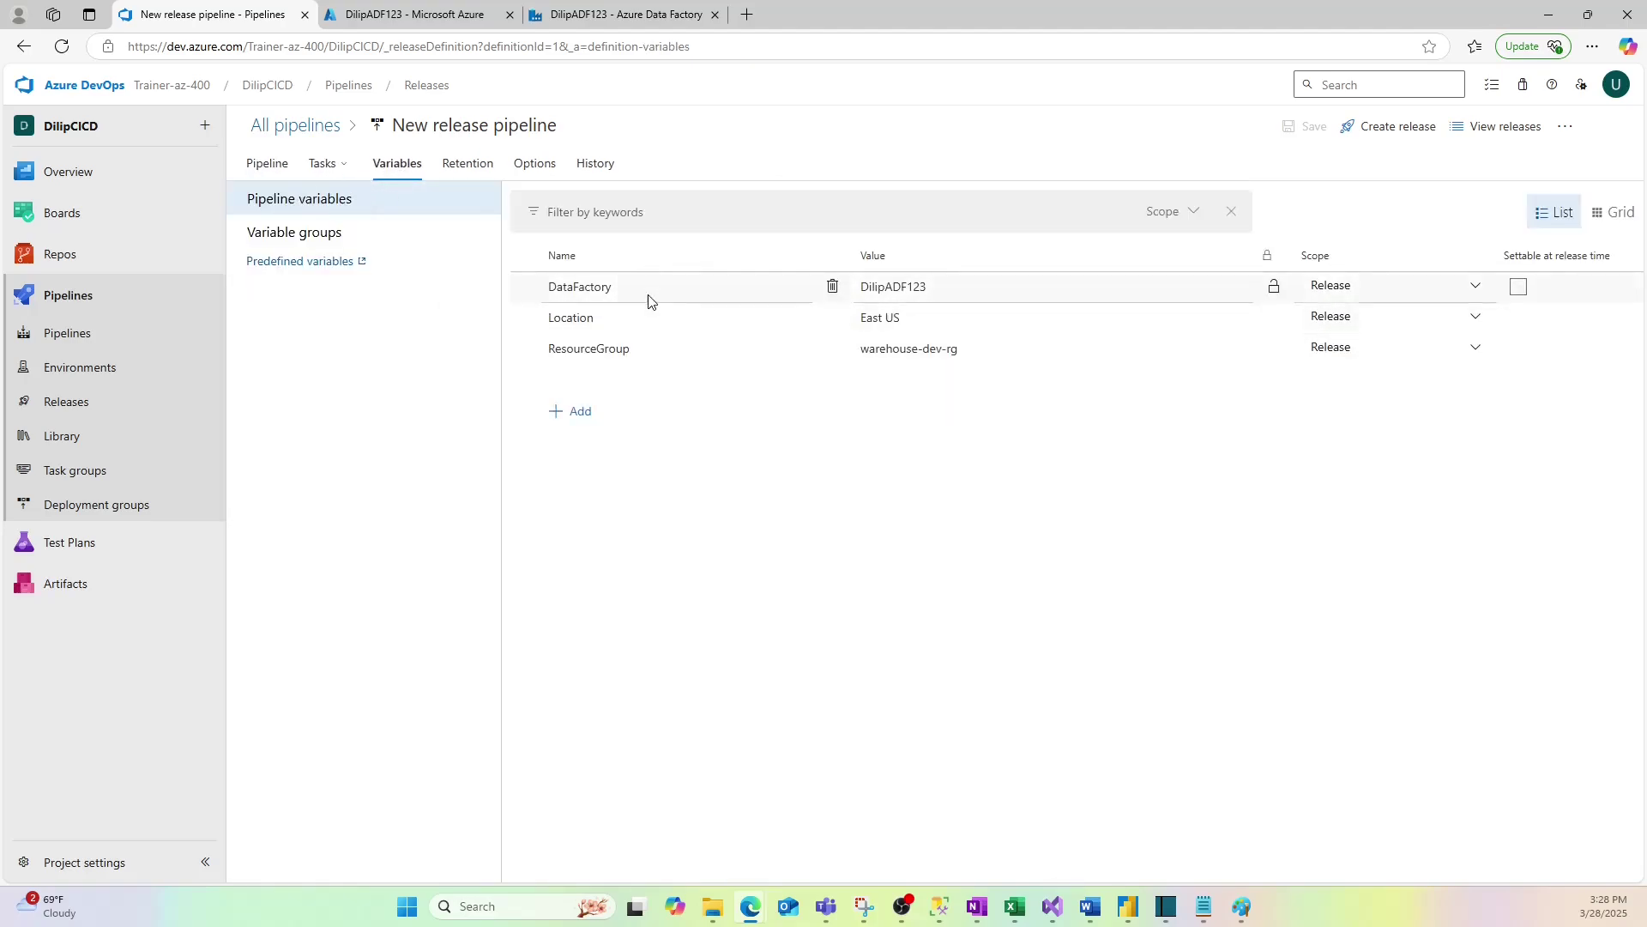
pyautogui.click(267, 164)
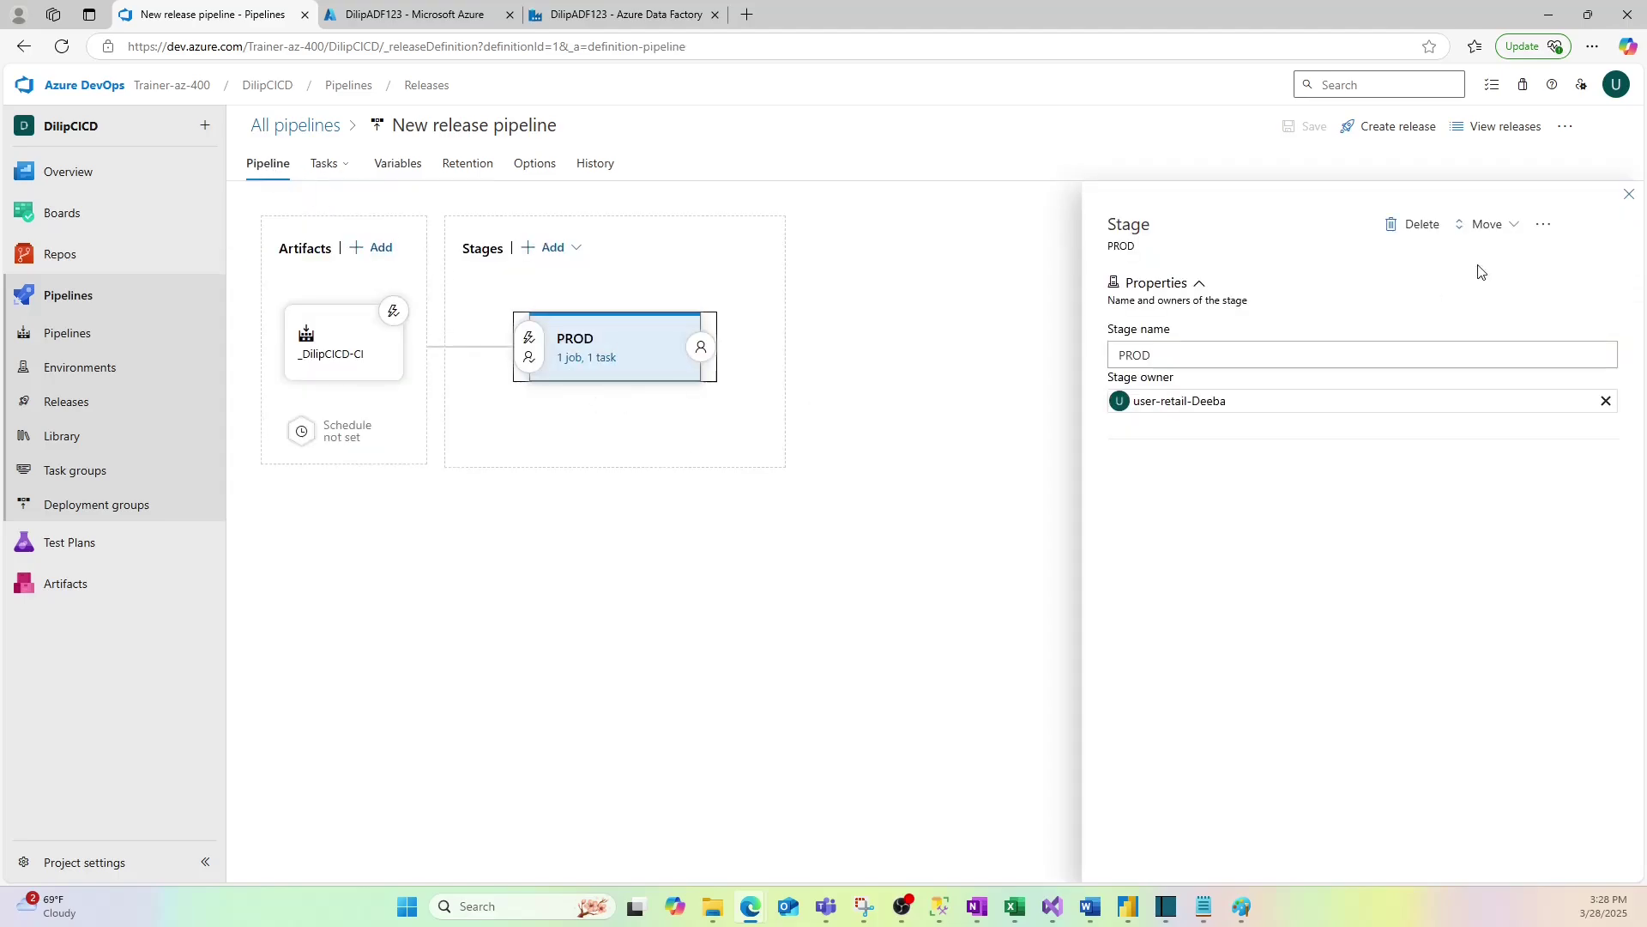
pyautogui.click(1628, 195)
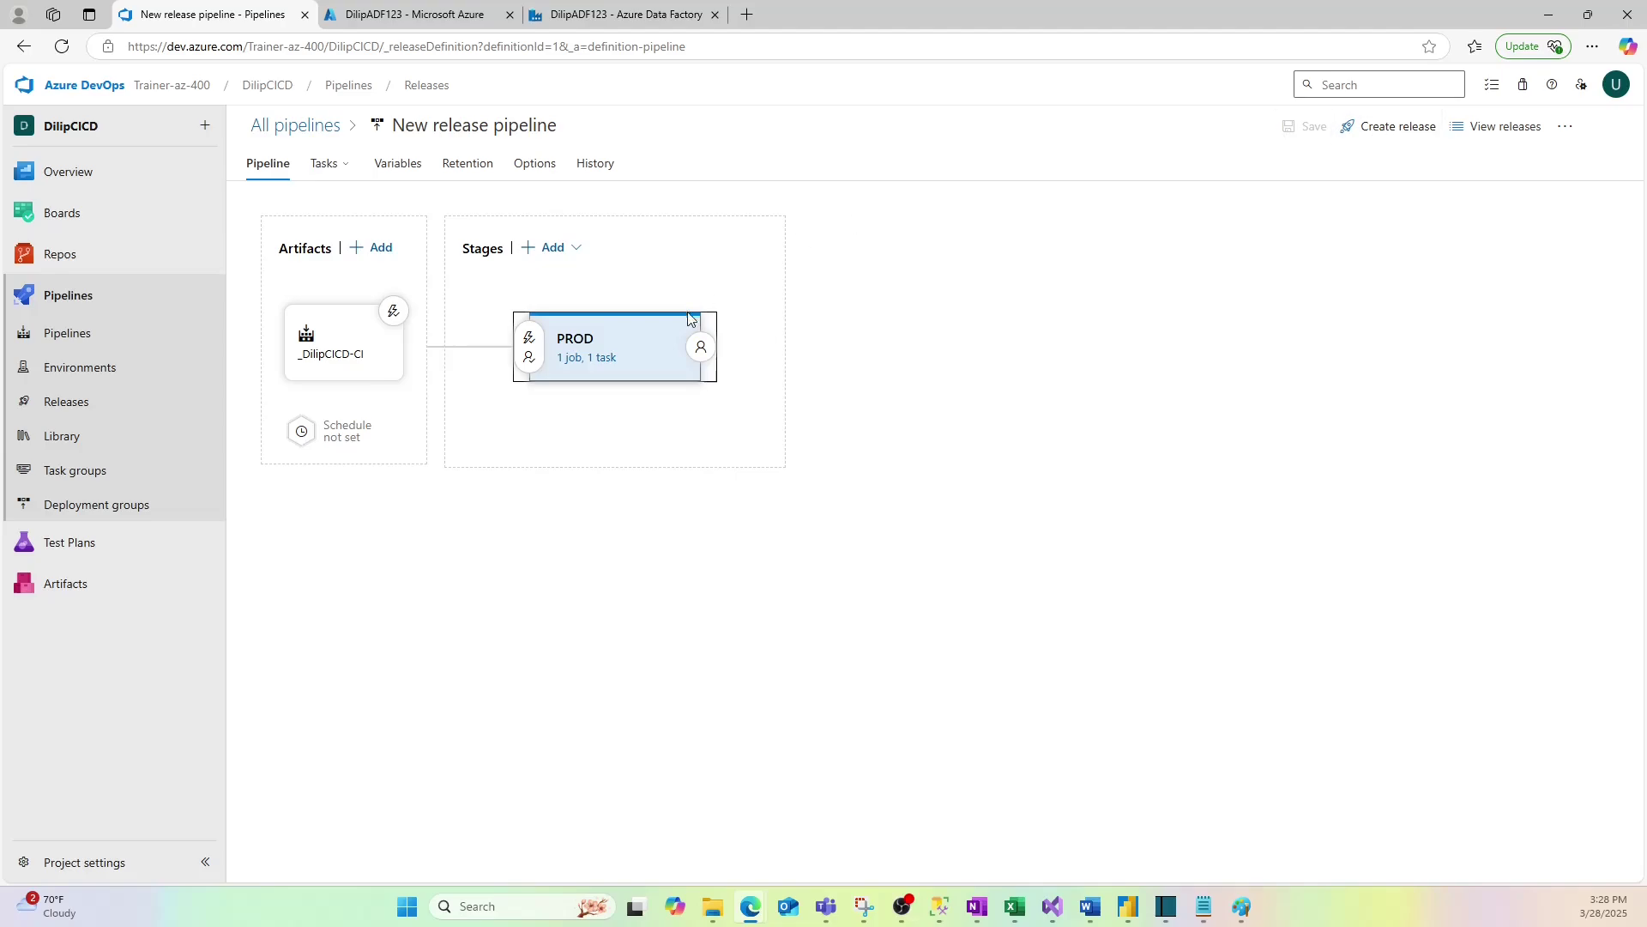
# Step: Create a new release of the pipeline with the PROD stage's trigger changed from automated to manual
pyautogui.click(1383, 129)
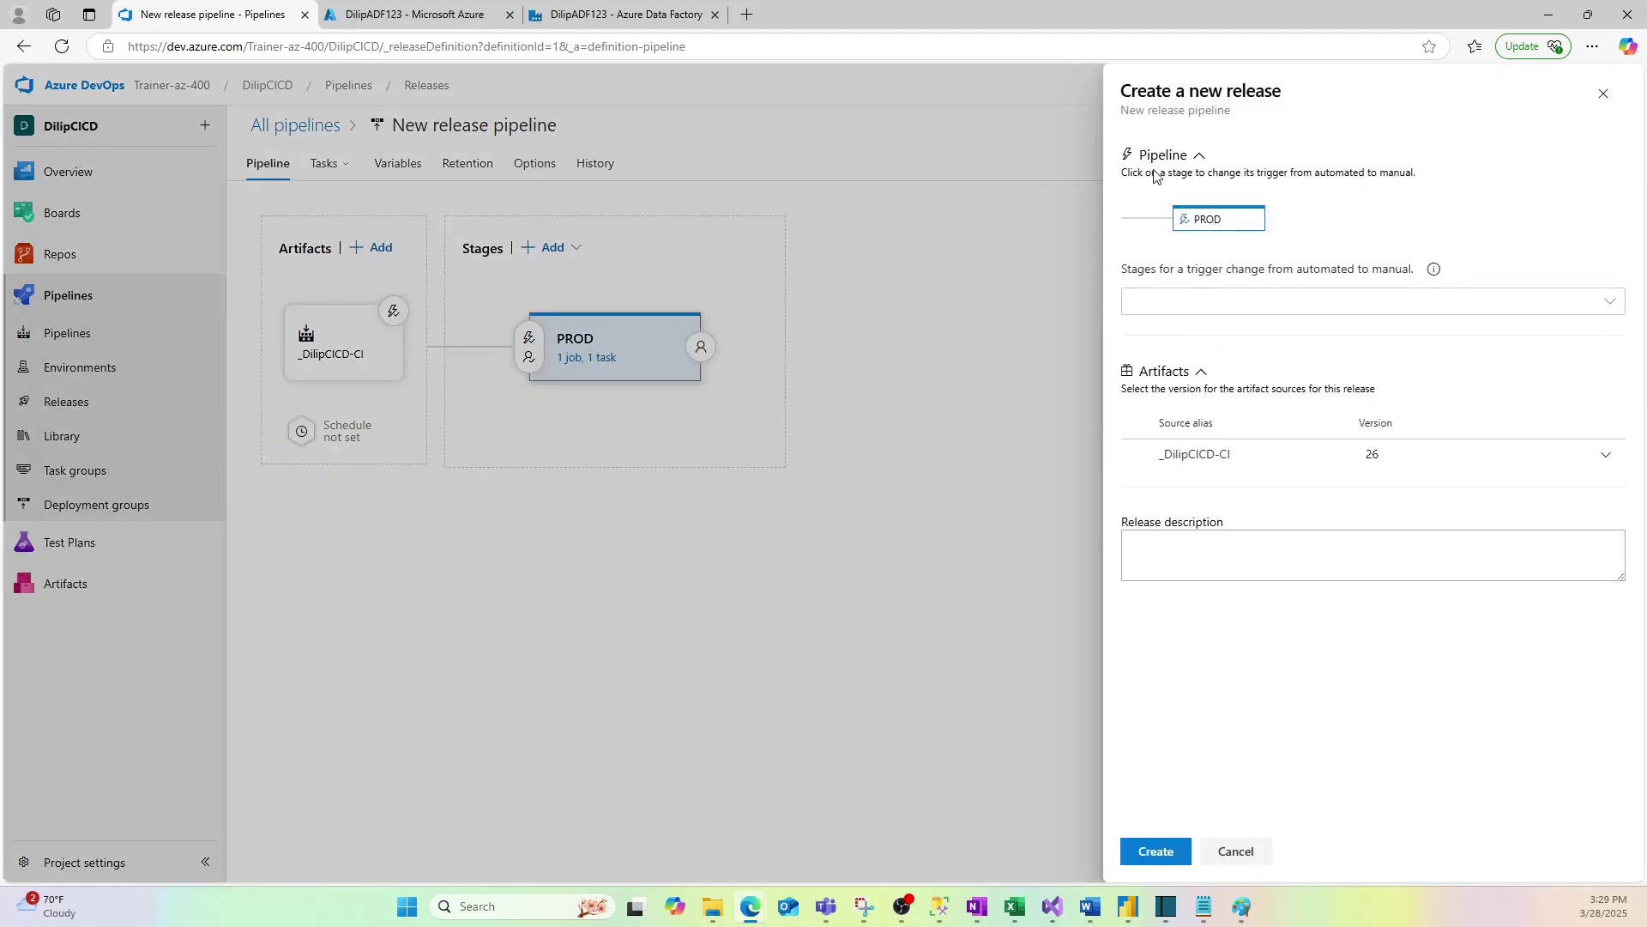
pyautogui.click(1219, 226)
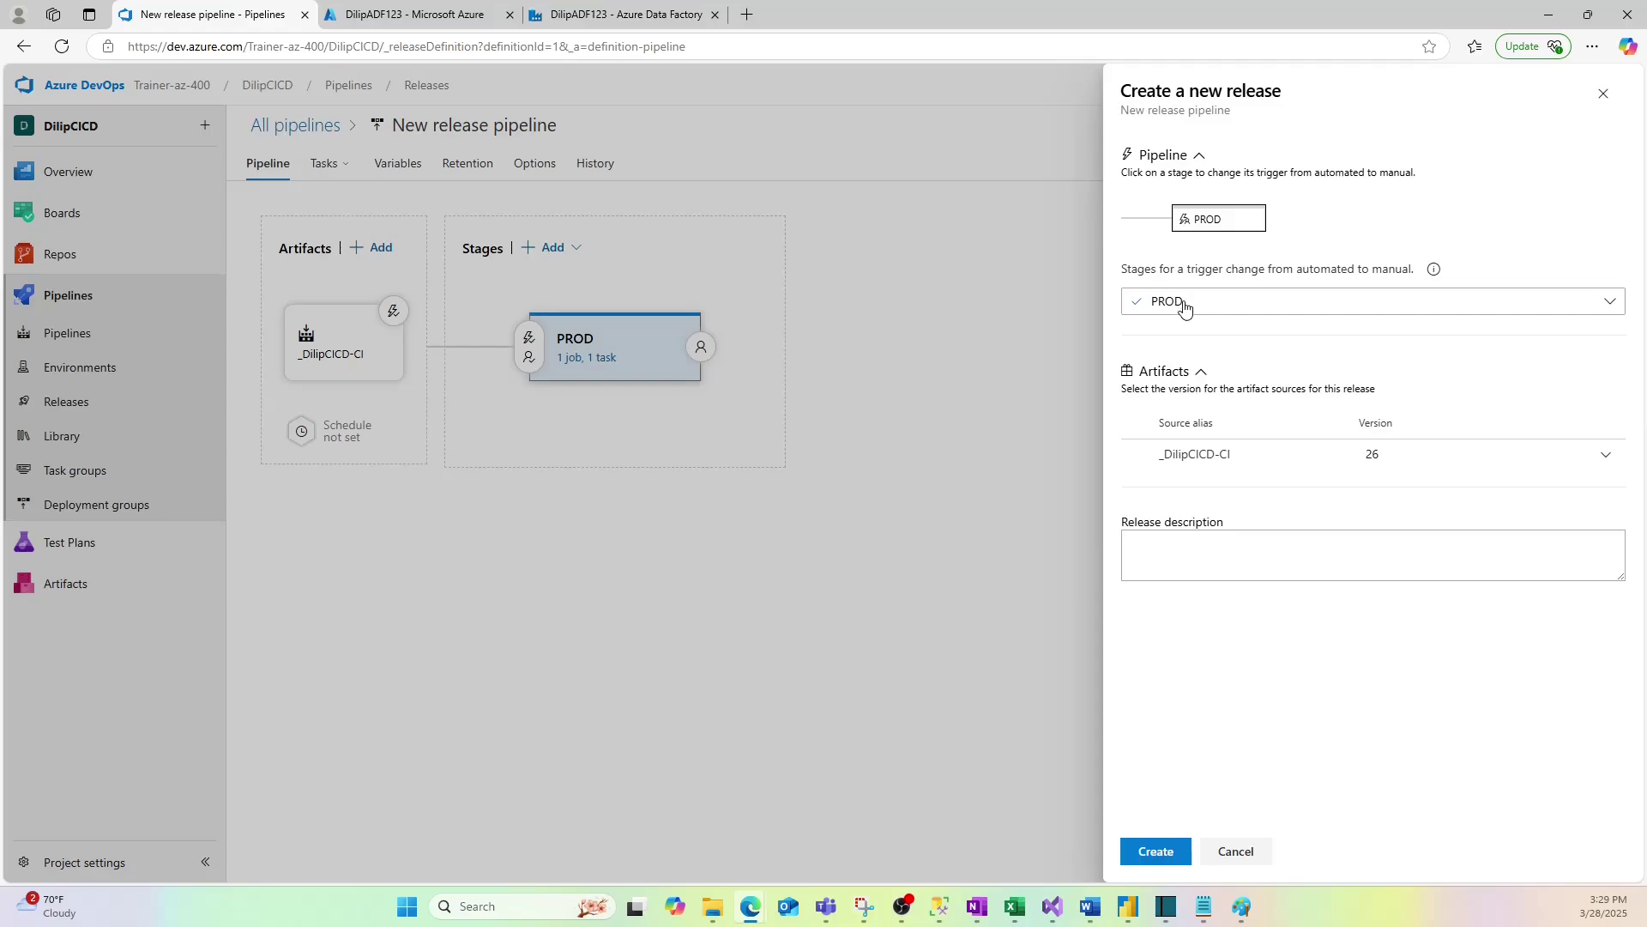
pyautogui.click(1149, 548)
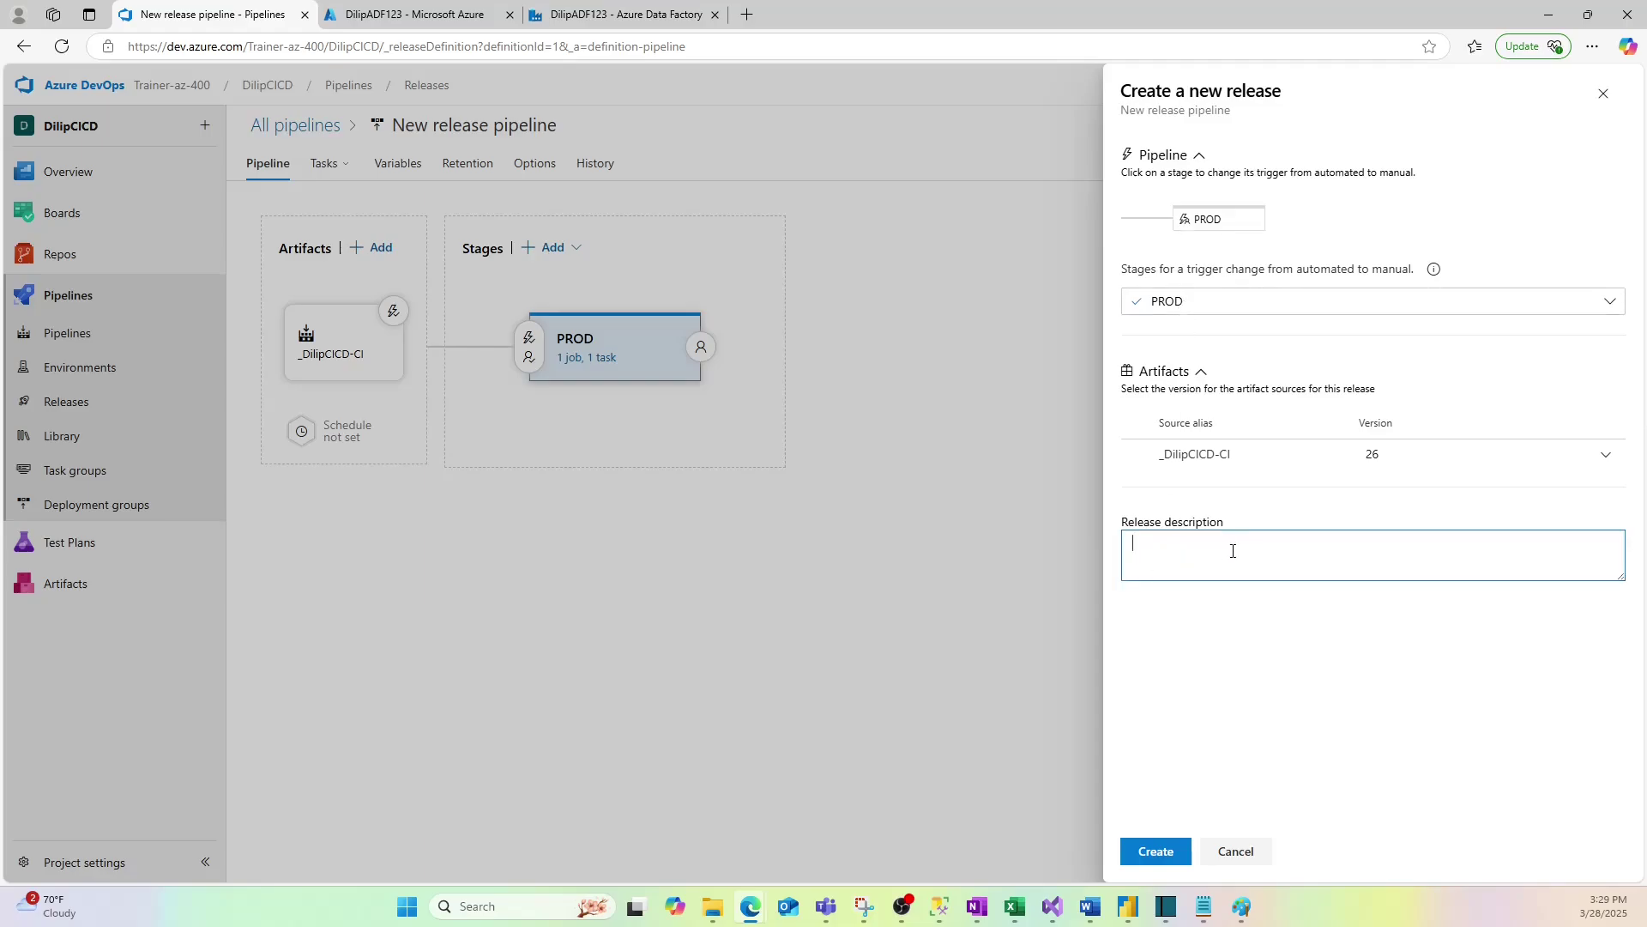
pyautogui.click(1156, 852)
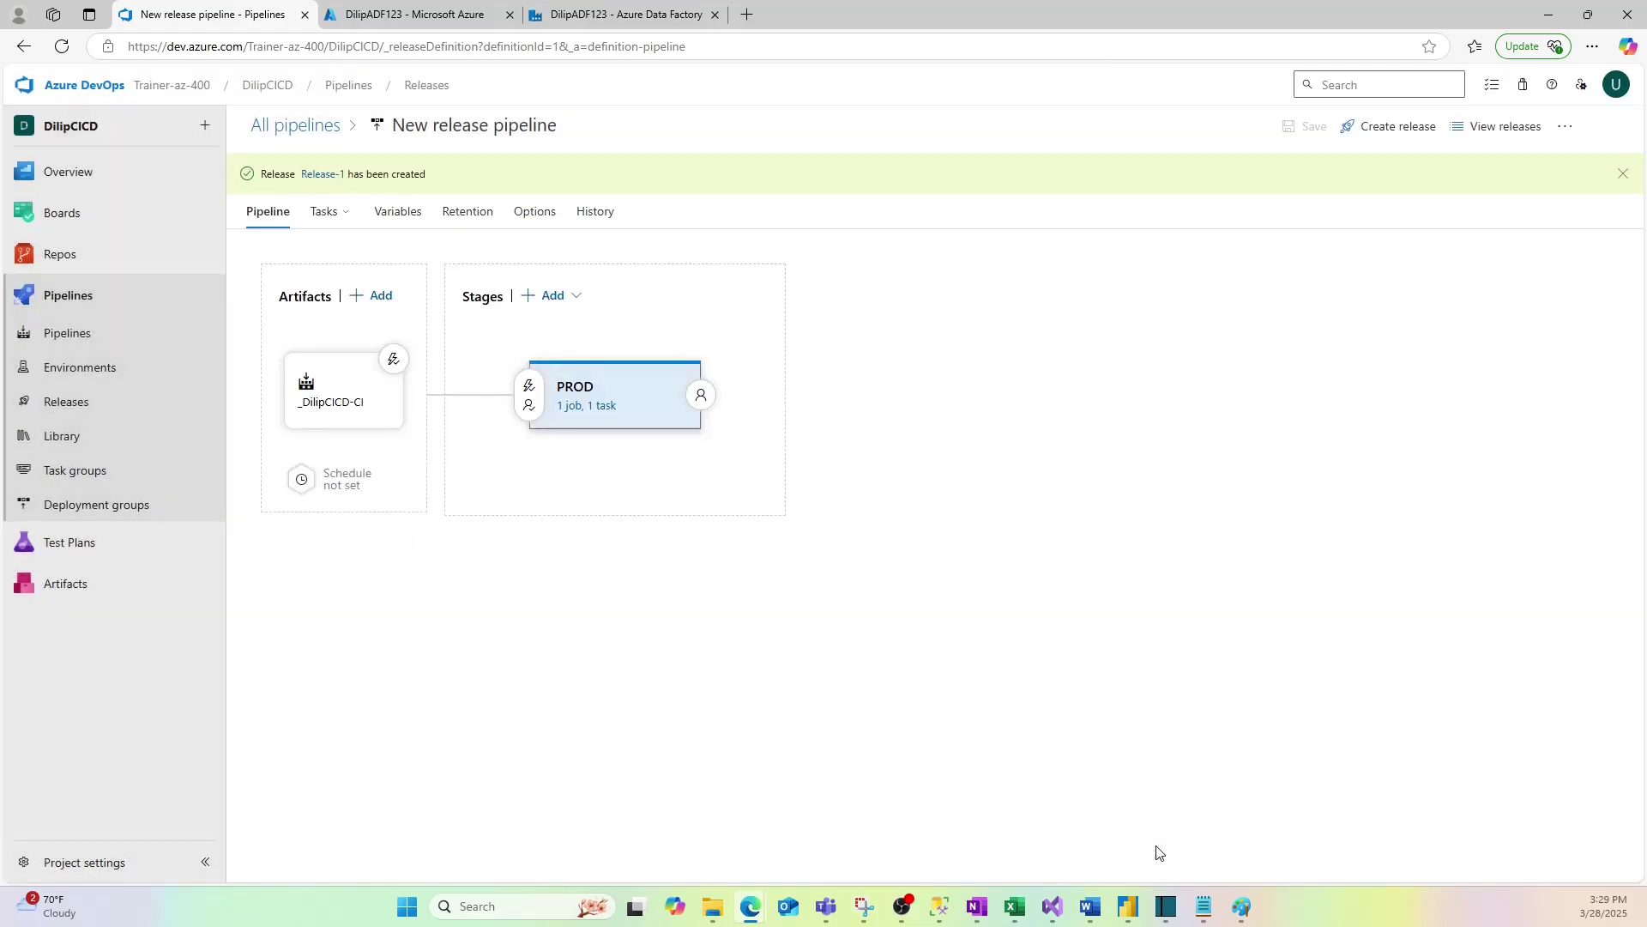
# Step: Check the PROD stage's tasks and open Release-1 from the pipeline's list of releases
pyautogui.click(605, 407)
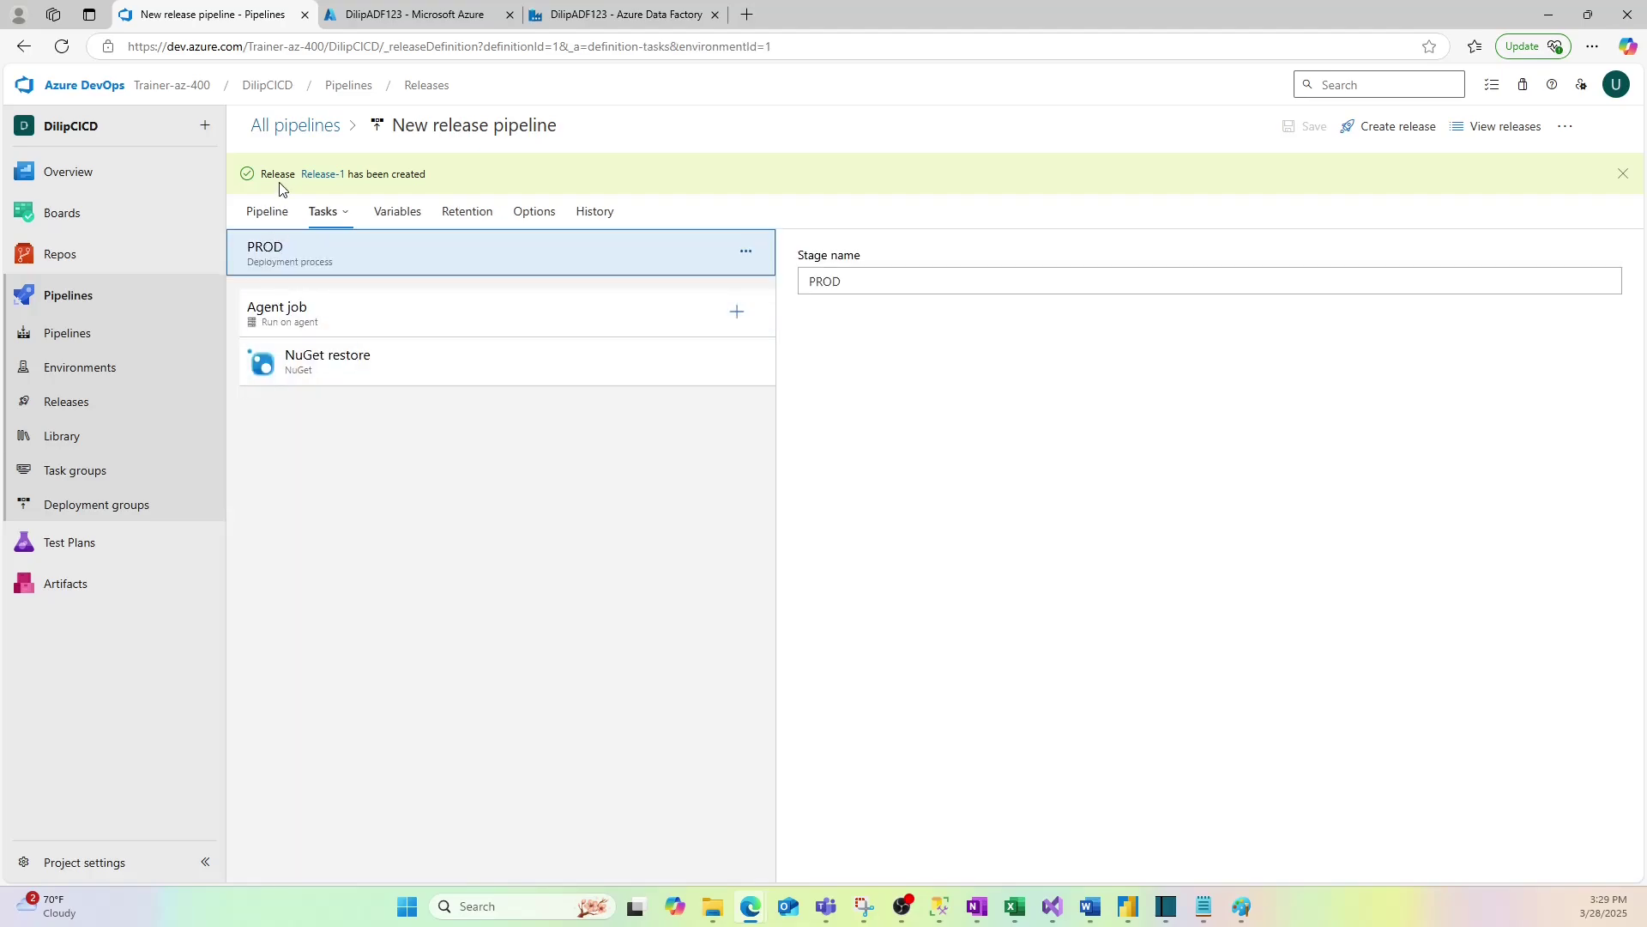
pyautogui.click(271, 210)
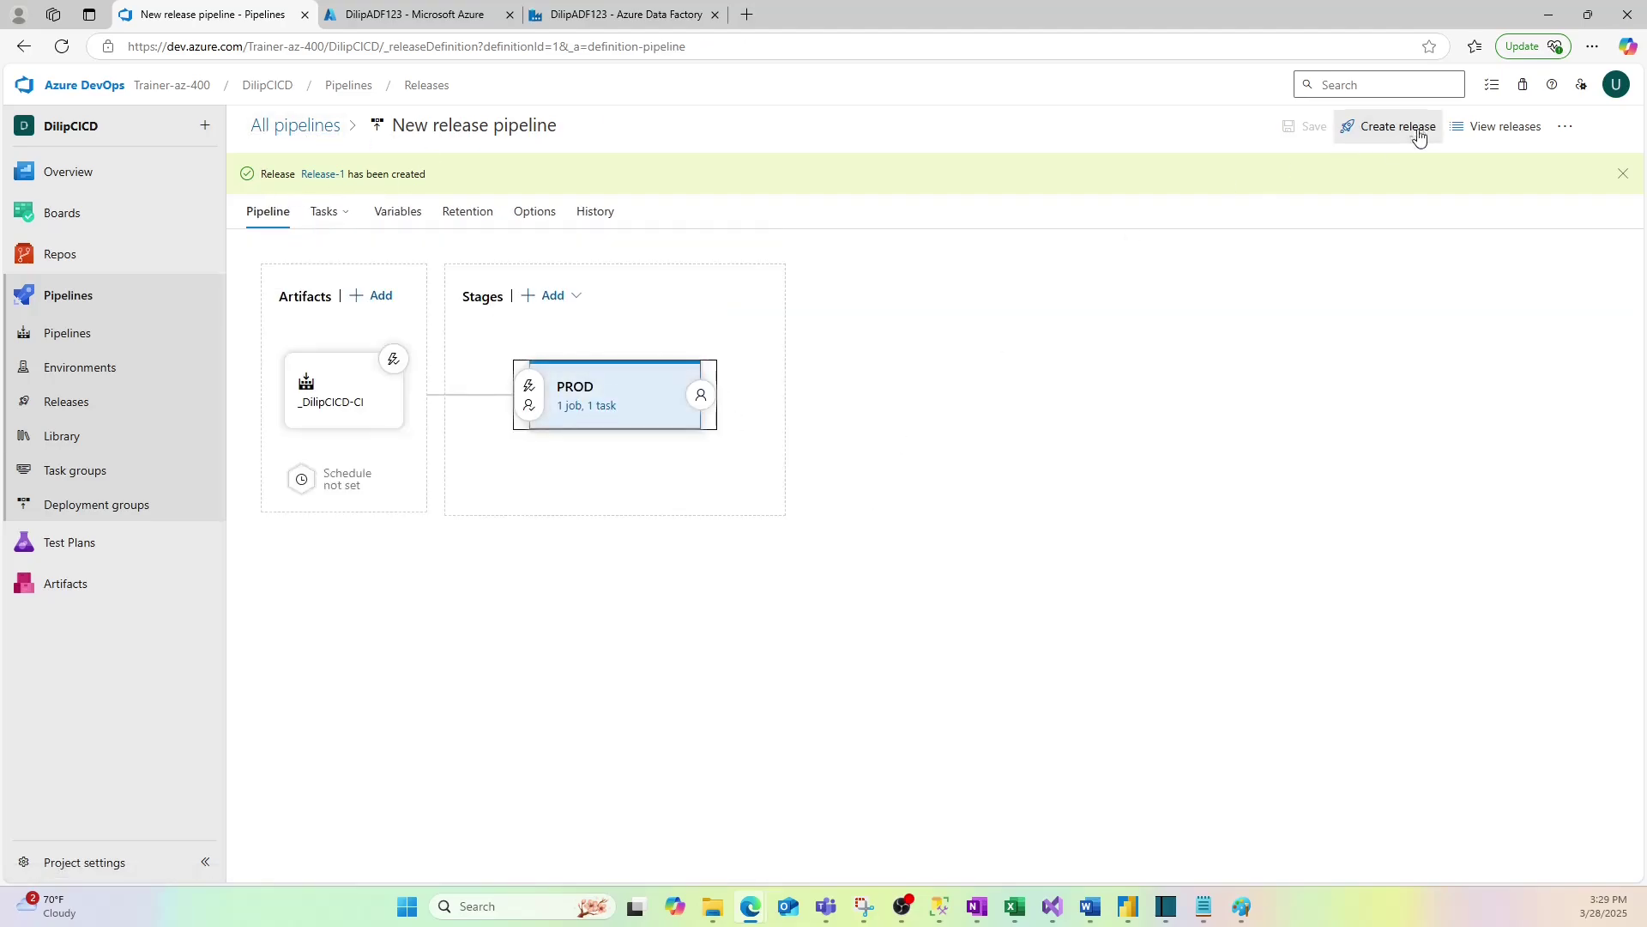
pyautogui.click(1491, 128)
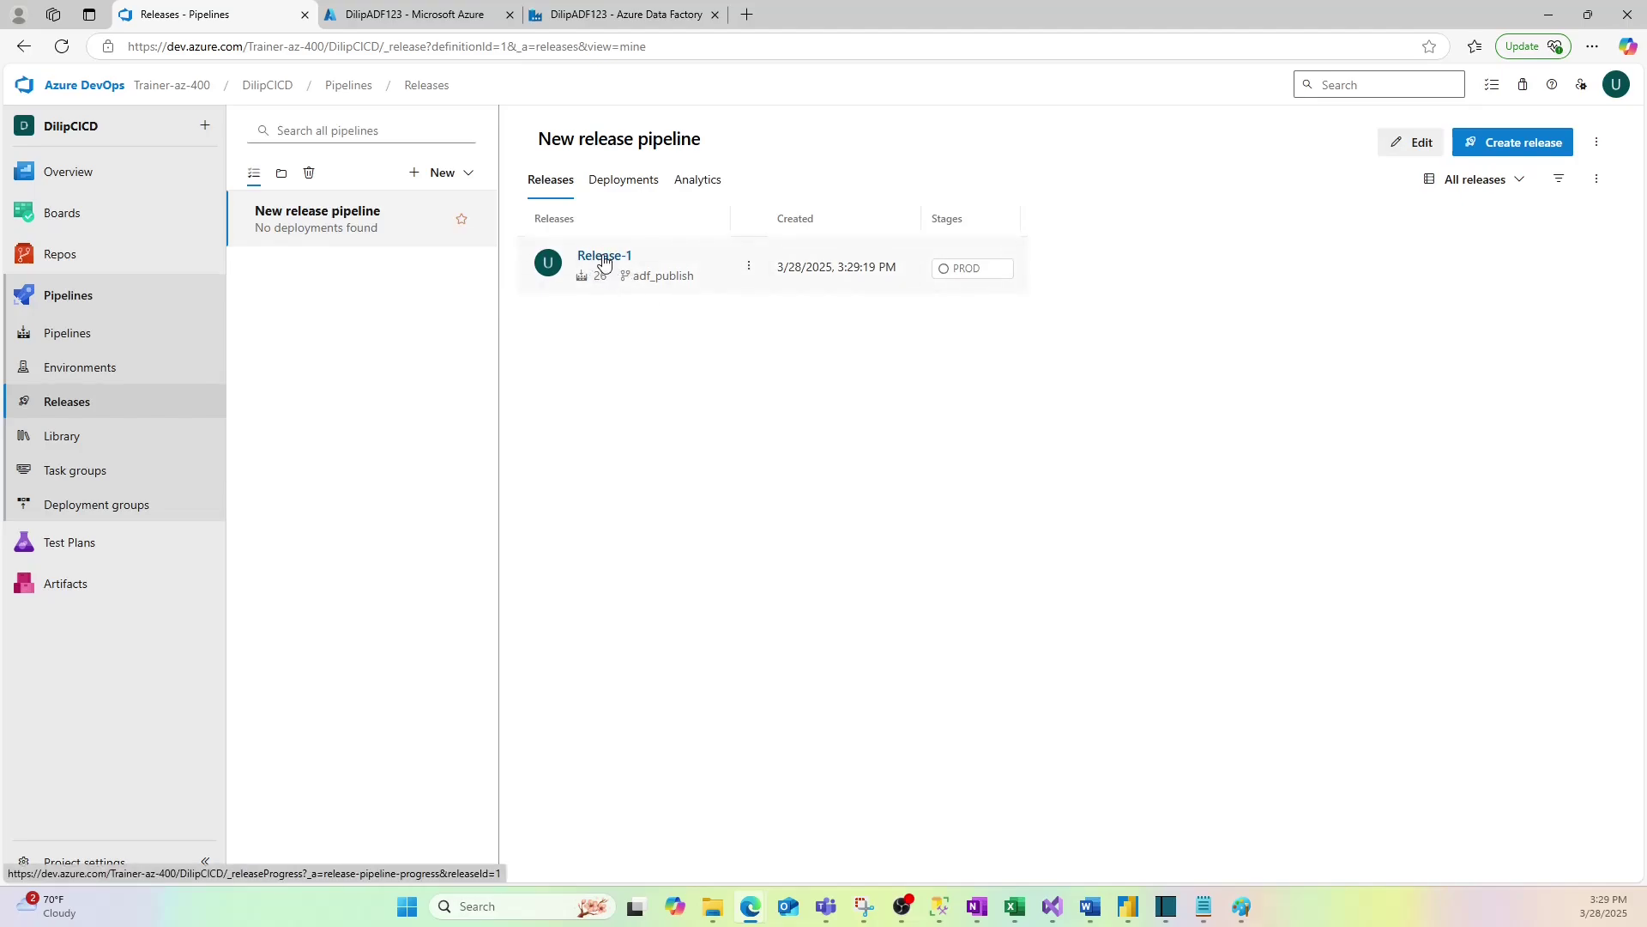
pyautogui.click(605, 257)
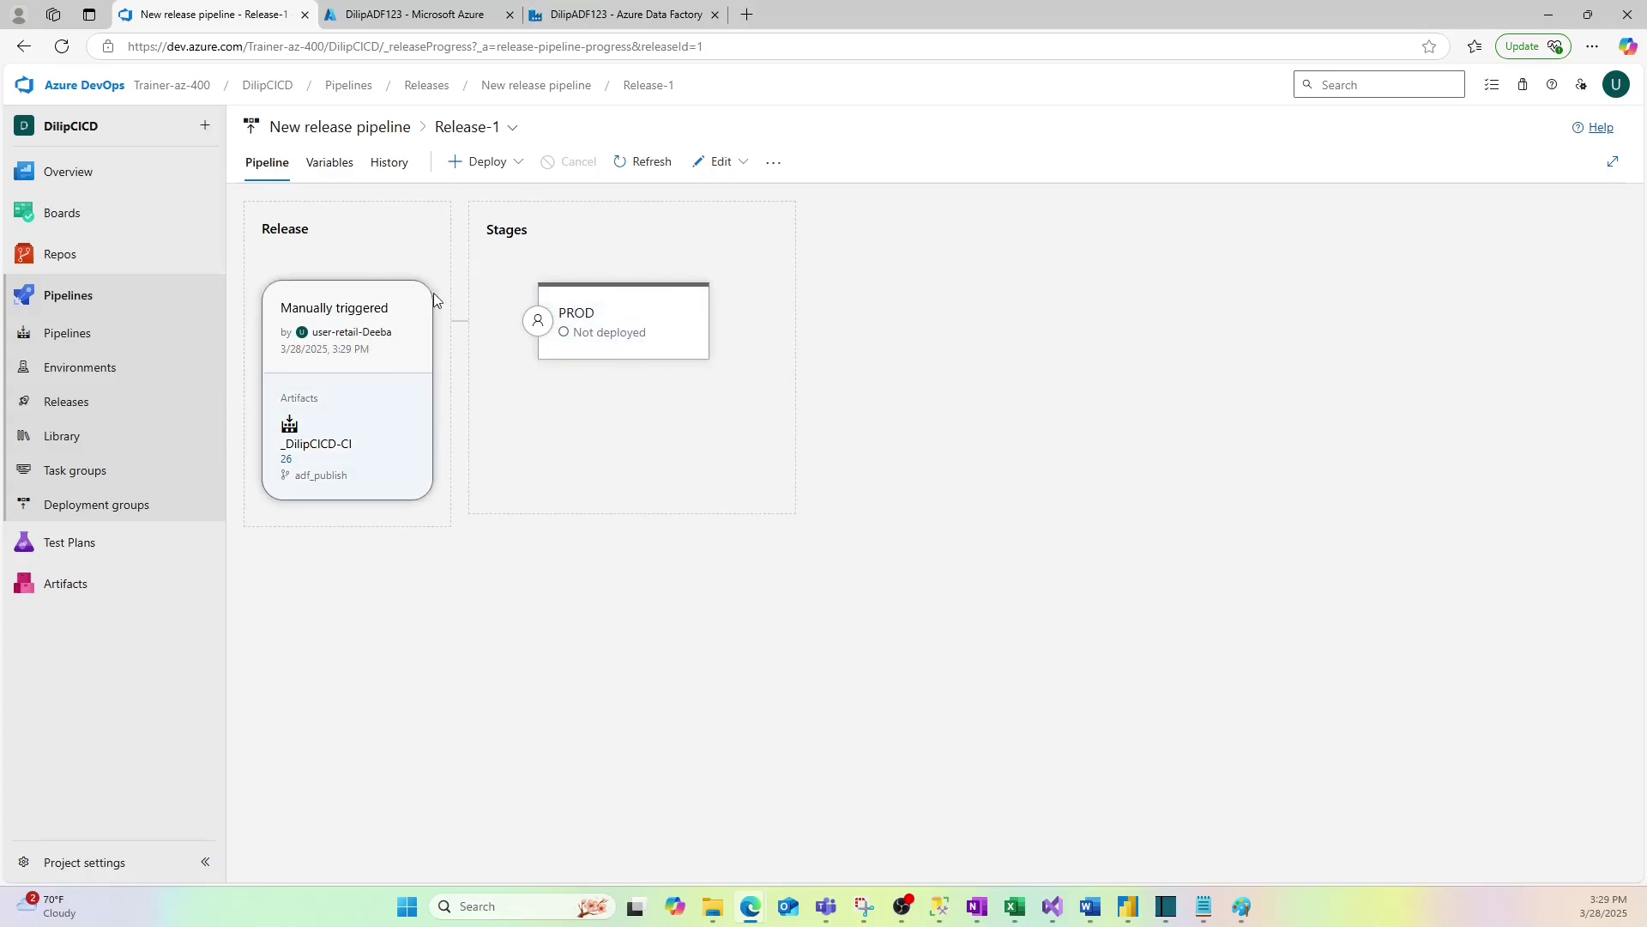
# Step: Deploy Release-1 to the PROD stage without a comment
pyautogui.moveTo(633, 356)
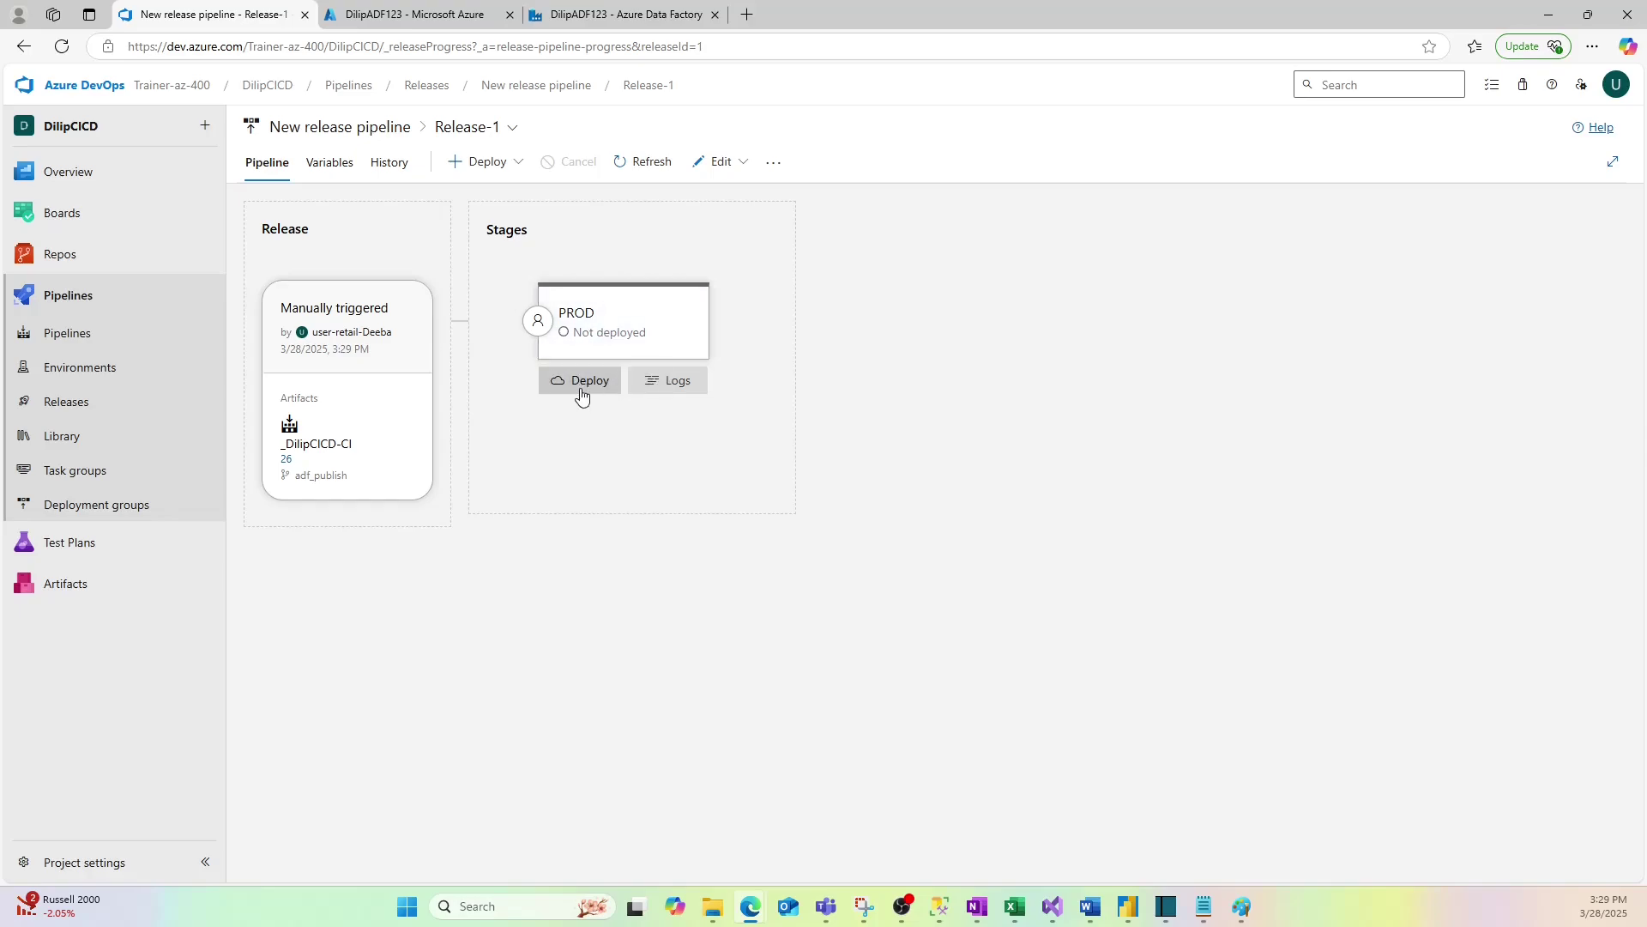
pyautogui.click(519, 161)
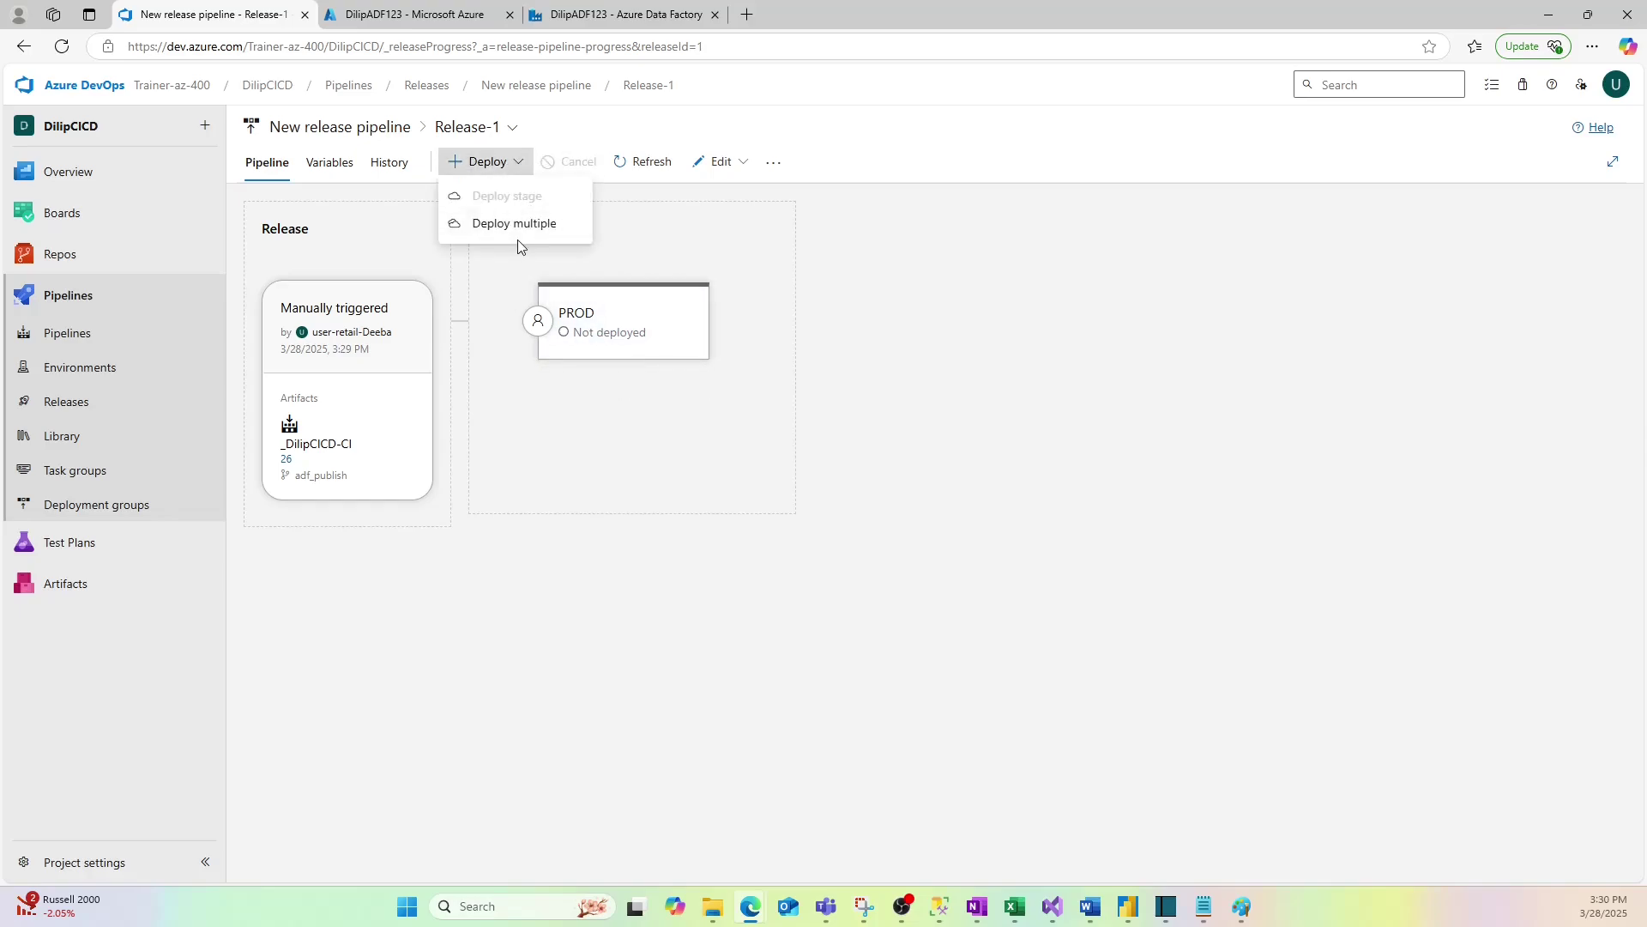
pyautogui.click(684, 240)
pyautogui.moveTo(578, 352)
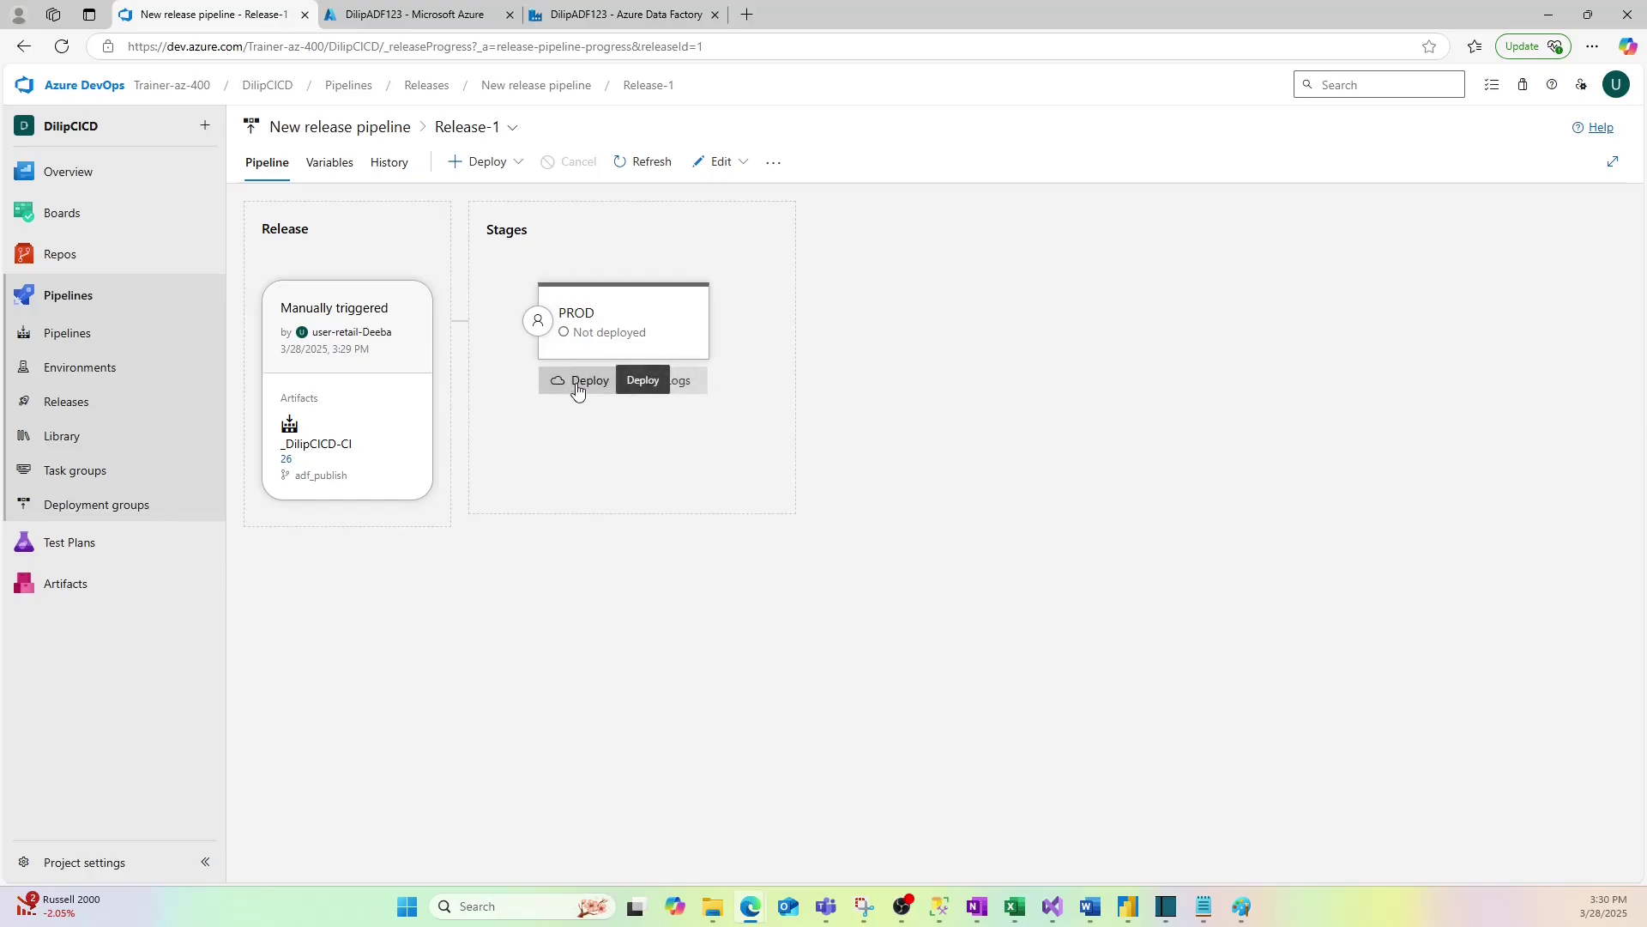
pyautogui.click(577, 383)
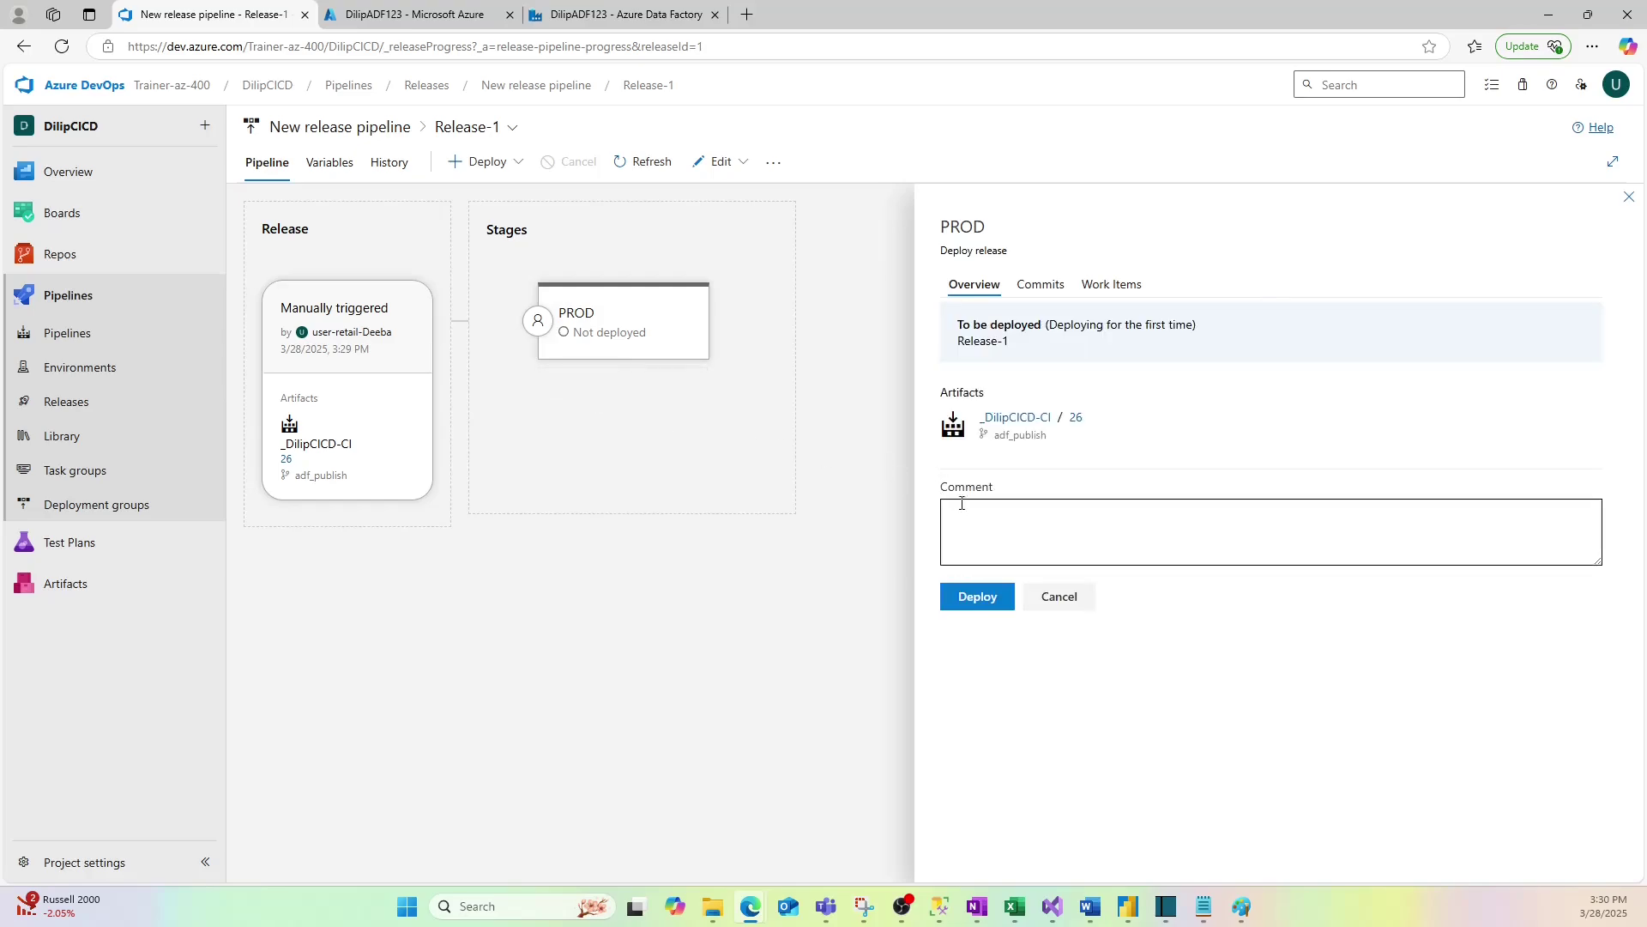
pyautogui.click(975, 598)
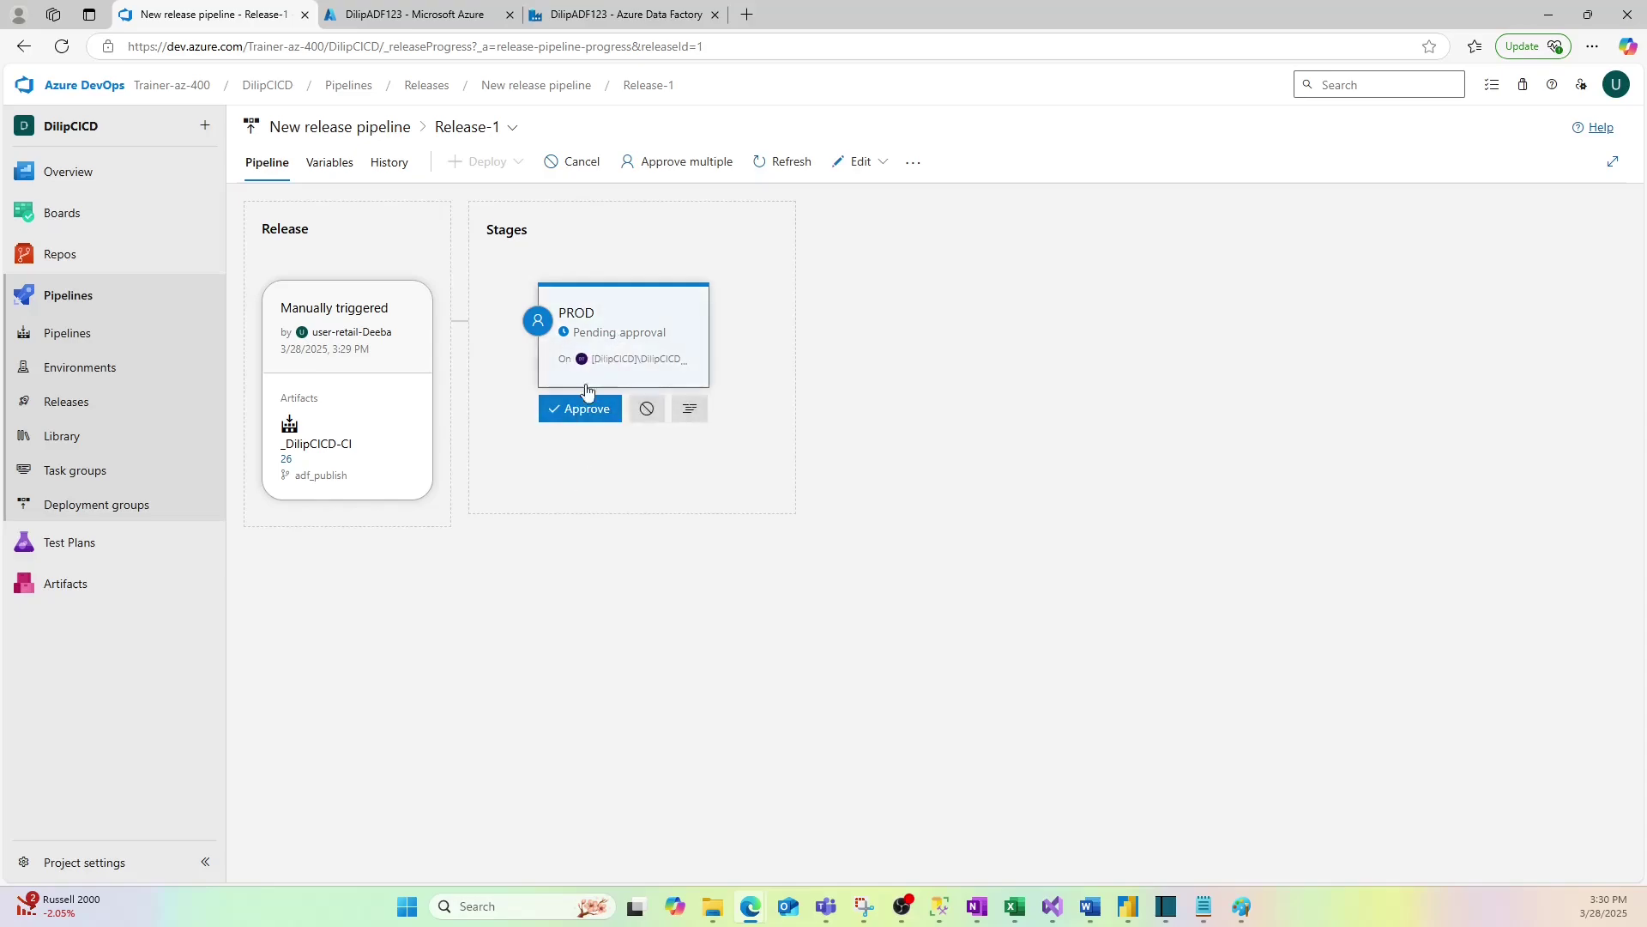
# Step: Approve the pending pre-deployment approval for Release-1 on the PROD stage without a comment or deferral
pyautogui.click(575, 418)
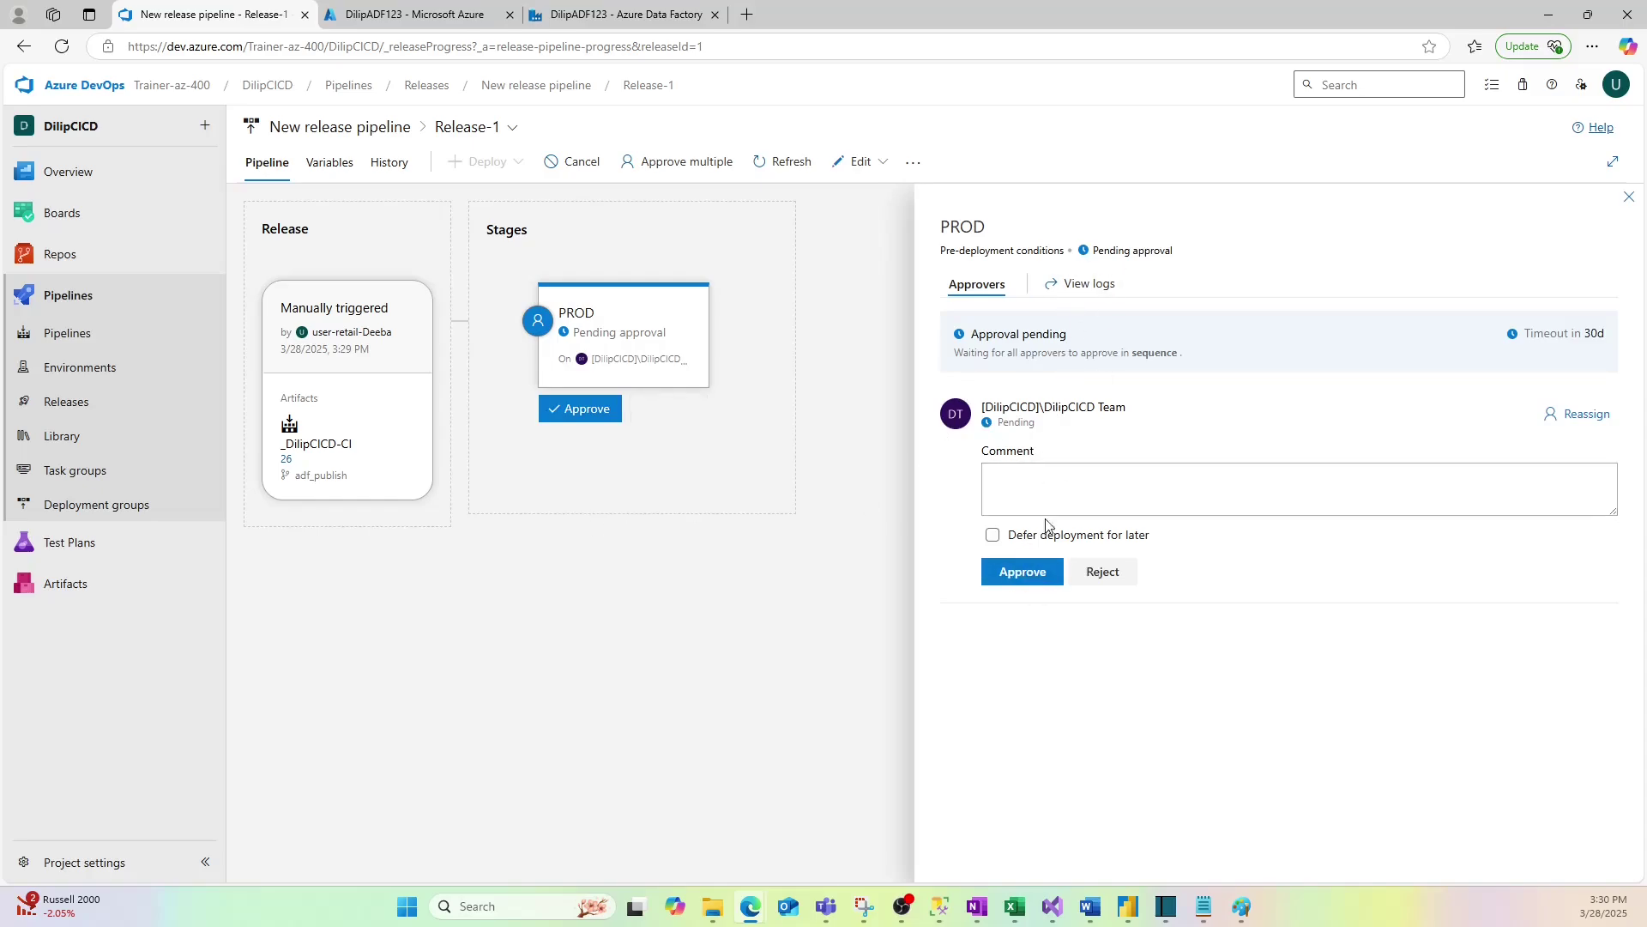
pyautogui.click(1015, 572)
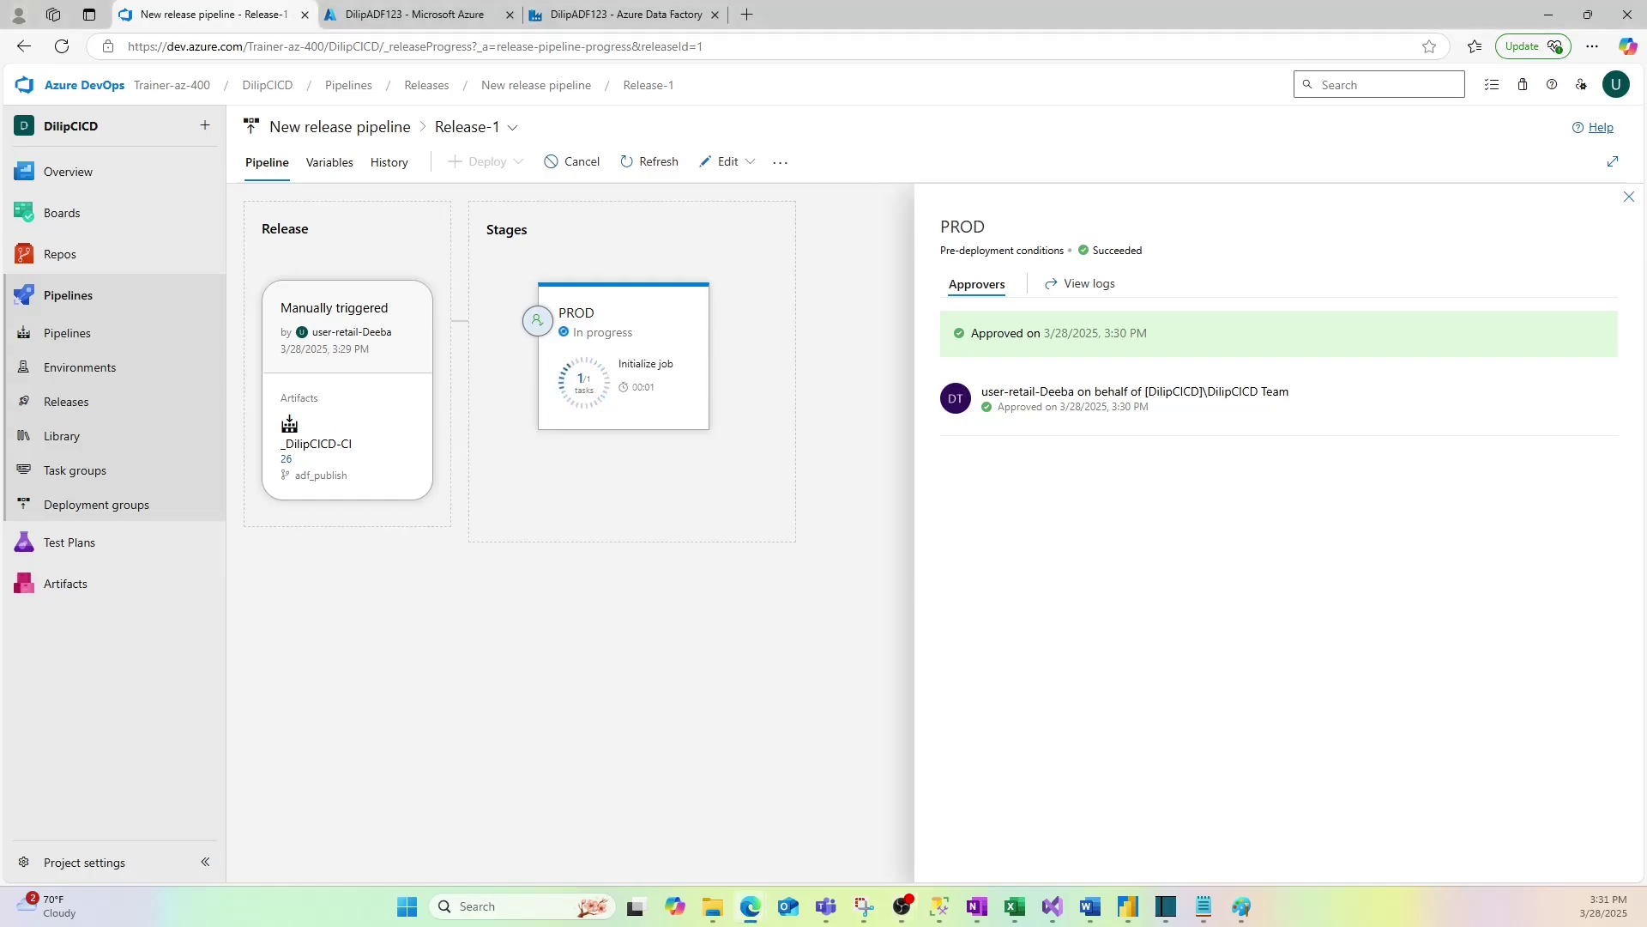
pyautogui.moveTo(661, 463)
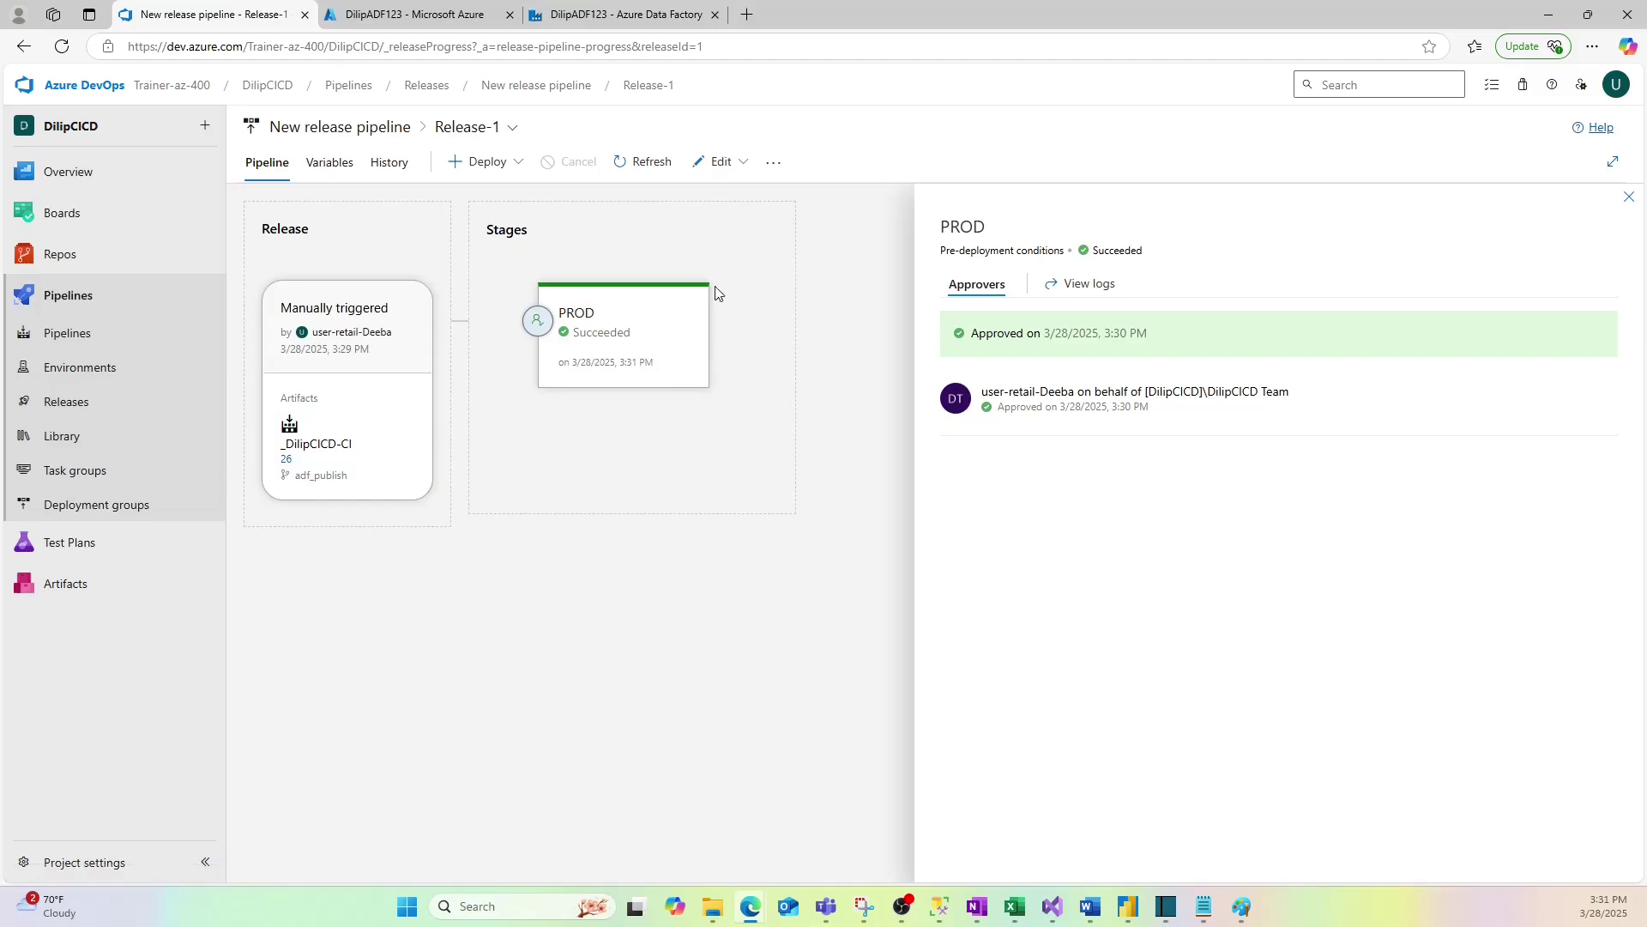
# Step: Check the SampleWait1 activity of saplepipeline in the data factory and the PROD stage status of Release-1
pyautogui.click(605, 15)
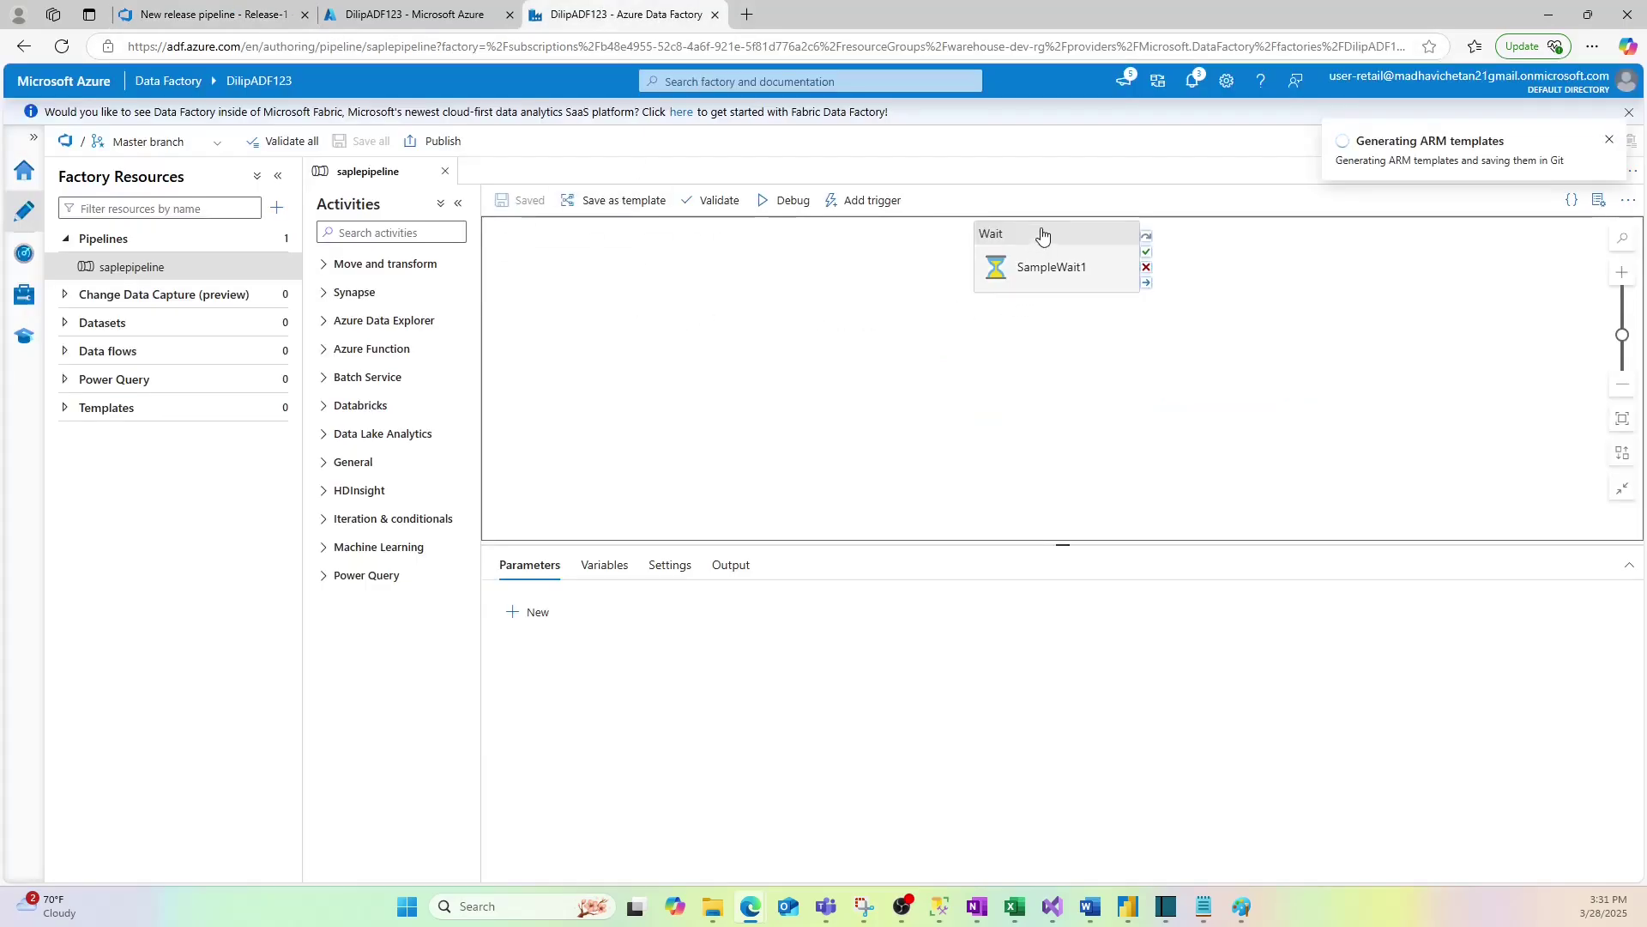
pyautogui.moveTo(1041, 232); pyautogui.dragTo(981, 285)
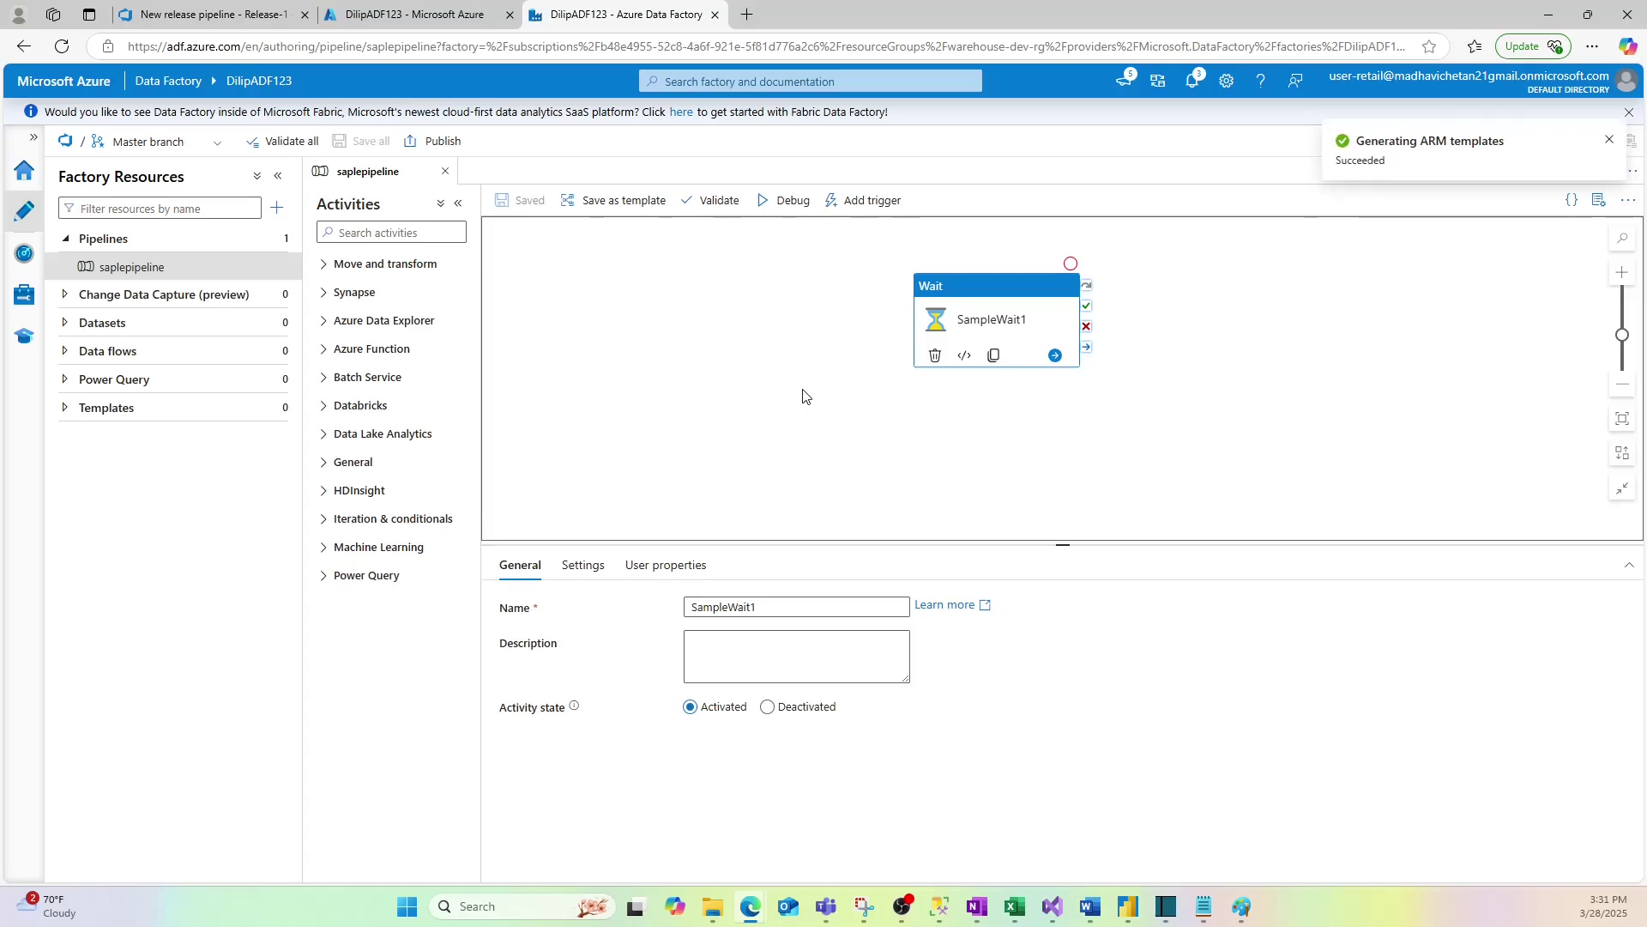
pyautogui.click(215, 13)
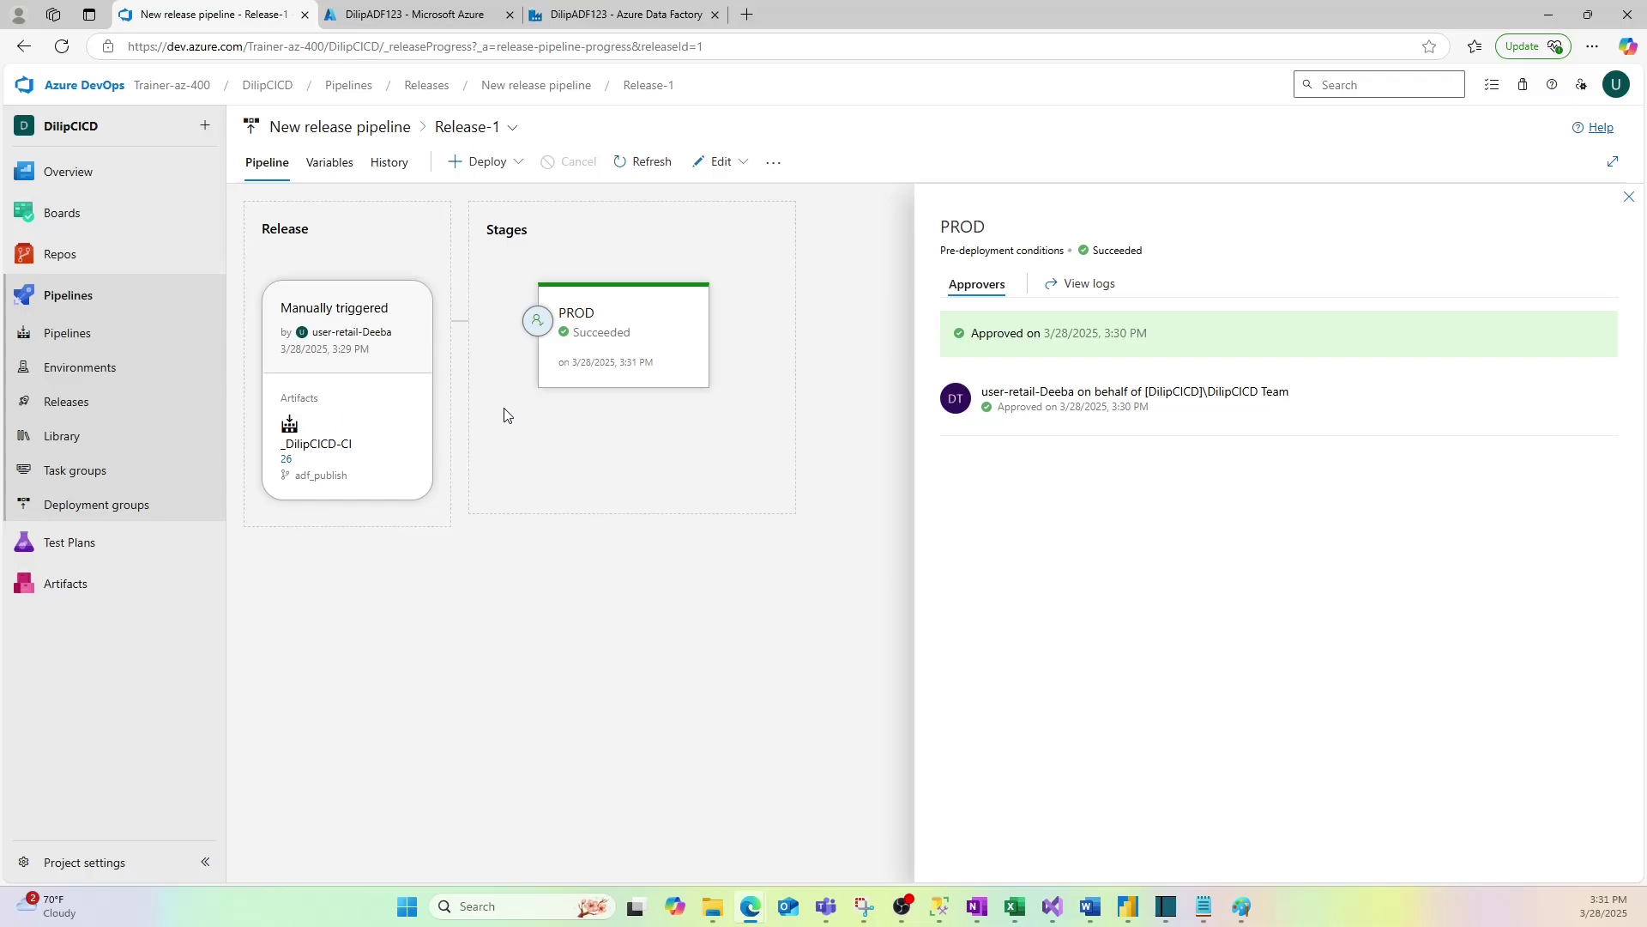
pyautogui.click(624, 15)
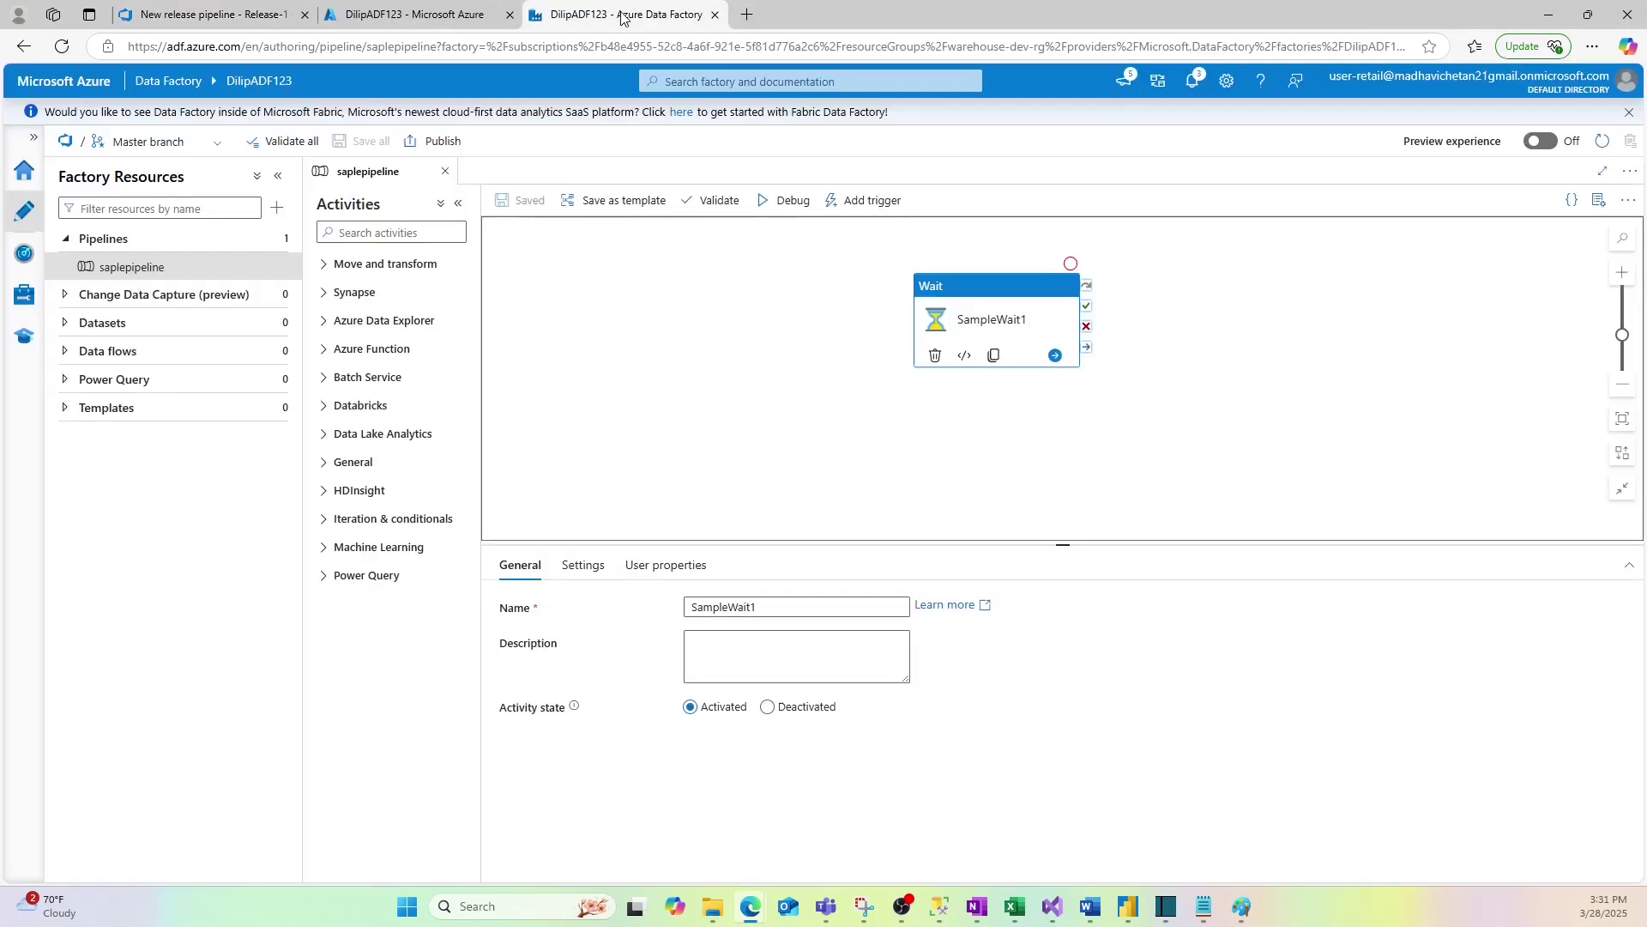
# Step: Switch to the Paint notes and outline items 9 "Running the Release Pipeline" and 10 "Update ADF and watch auto deployment." with rectangles
pyautogui.click(1242, 907)
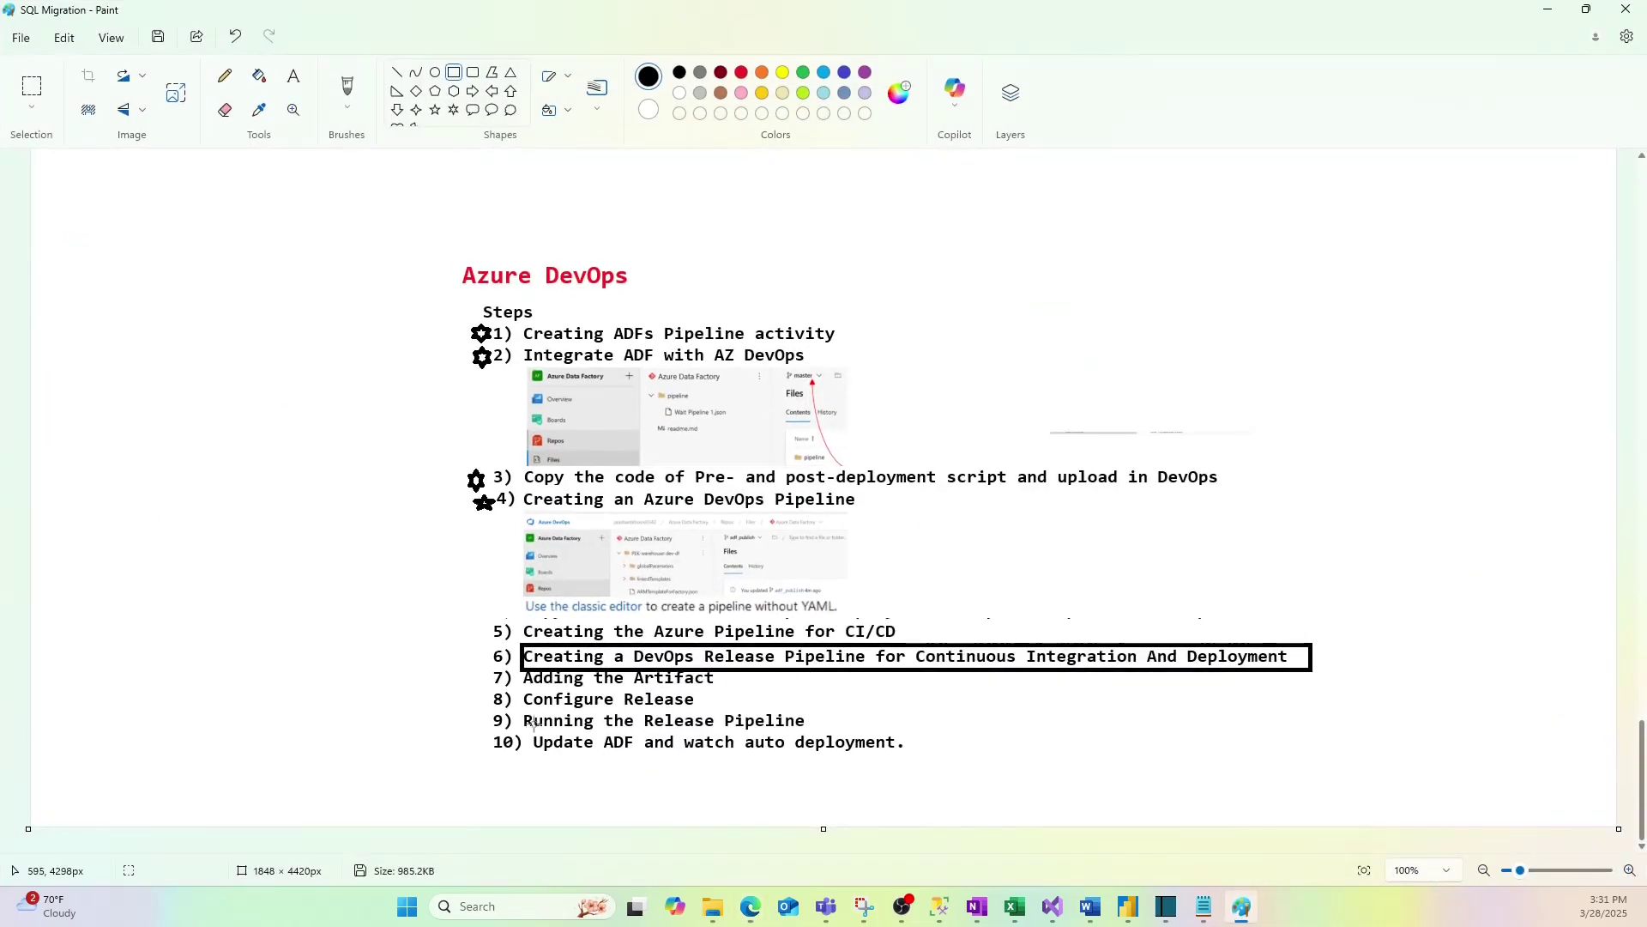
pyautogui.moveTo(479, 707); pyautogui.dragTo(845, 731)
pyautogui.click(553, 744)
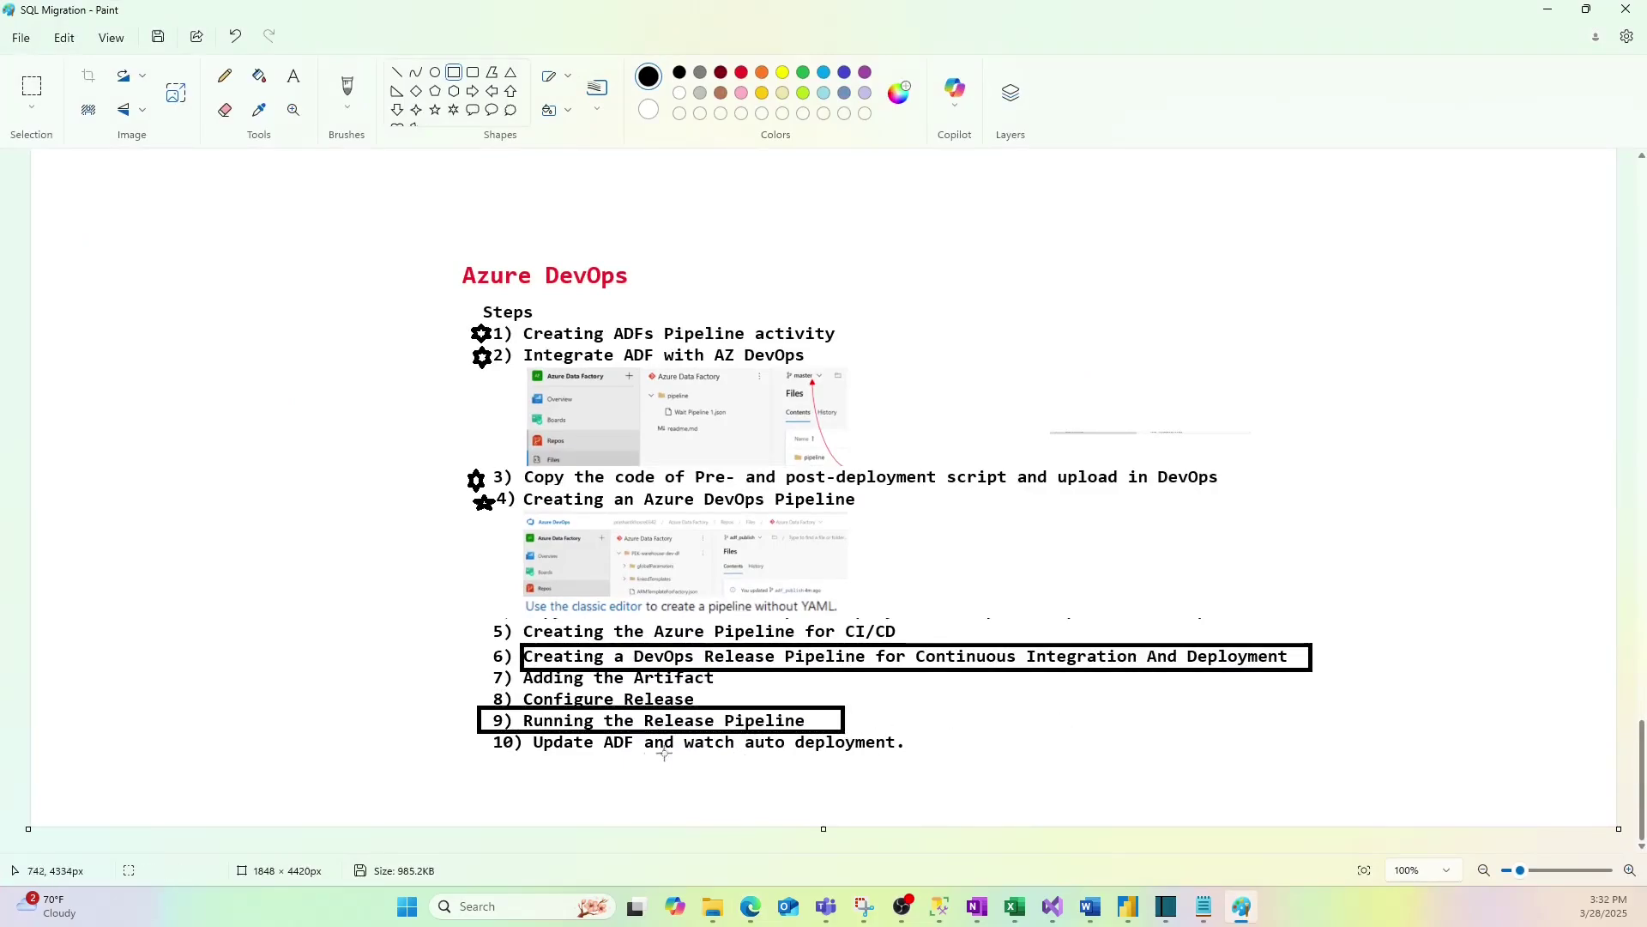
pyautogui.moveTo(485, 732); pyautogui.dragTo(923, 759)
pyautogui.click(753, 795)
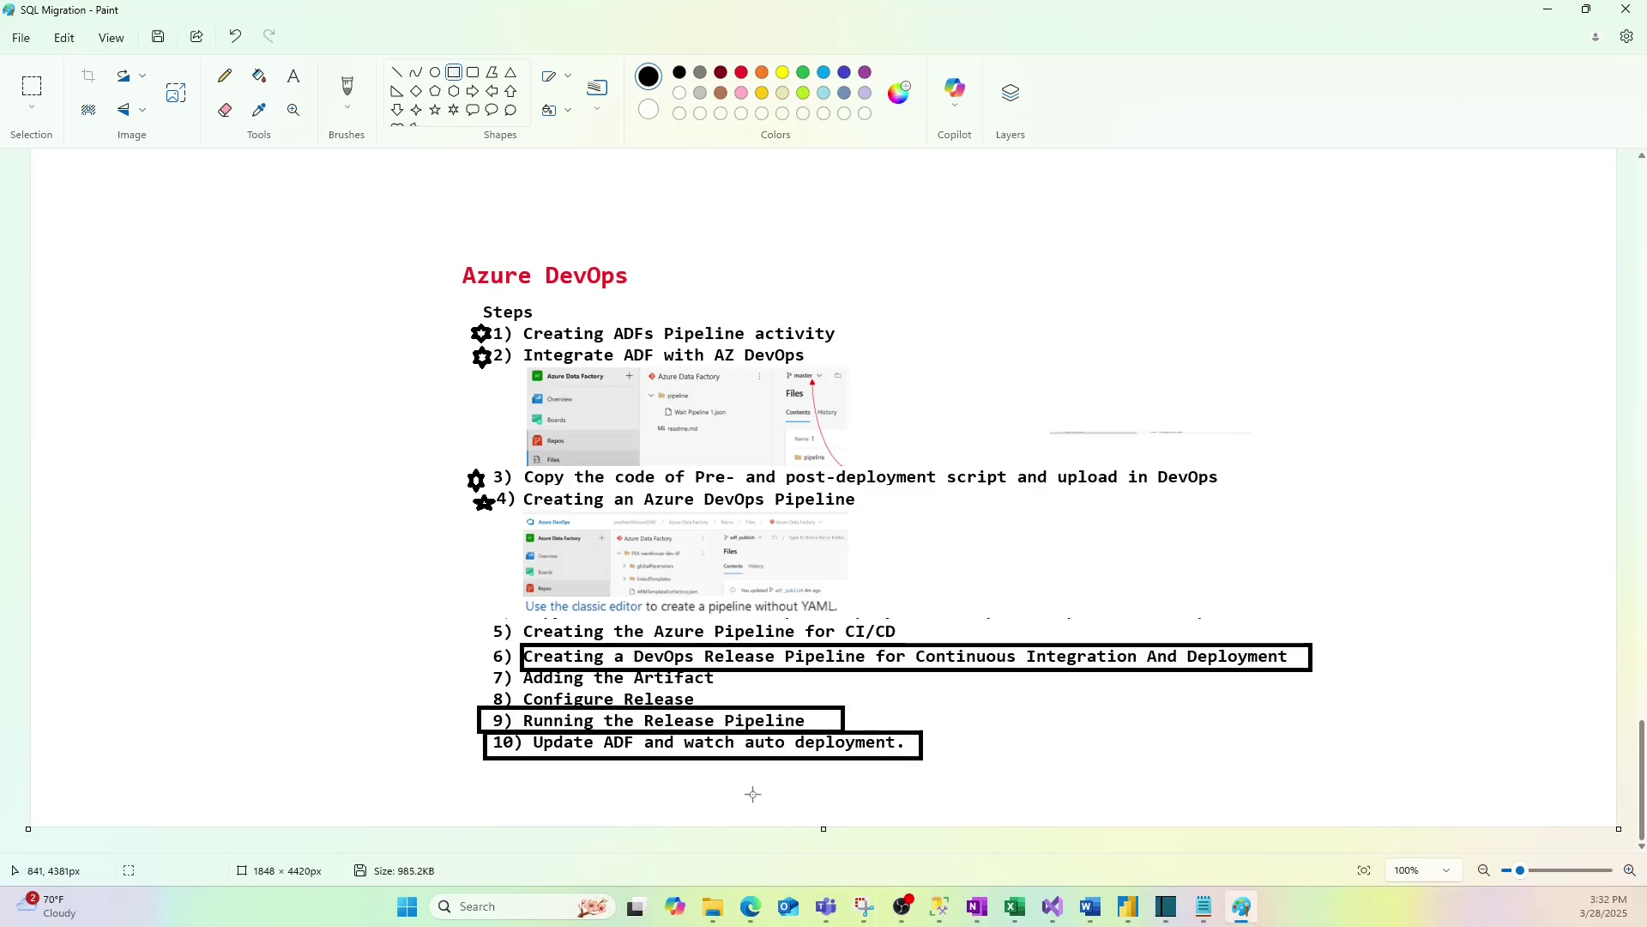
pyautogui.click(1549, 12)
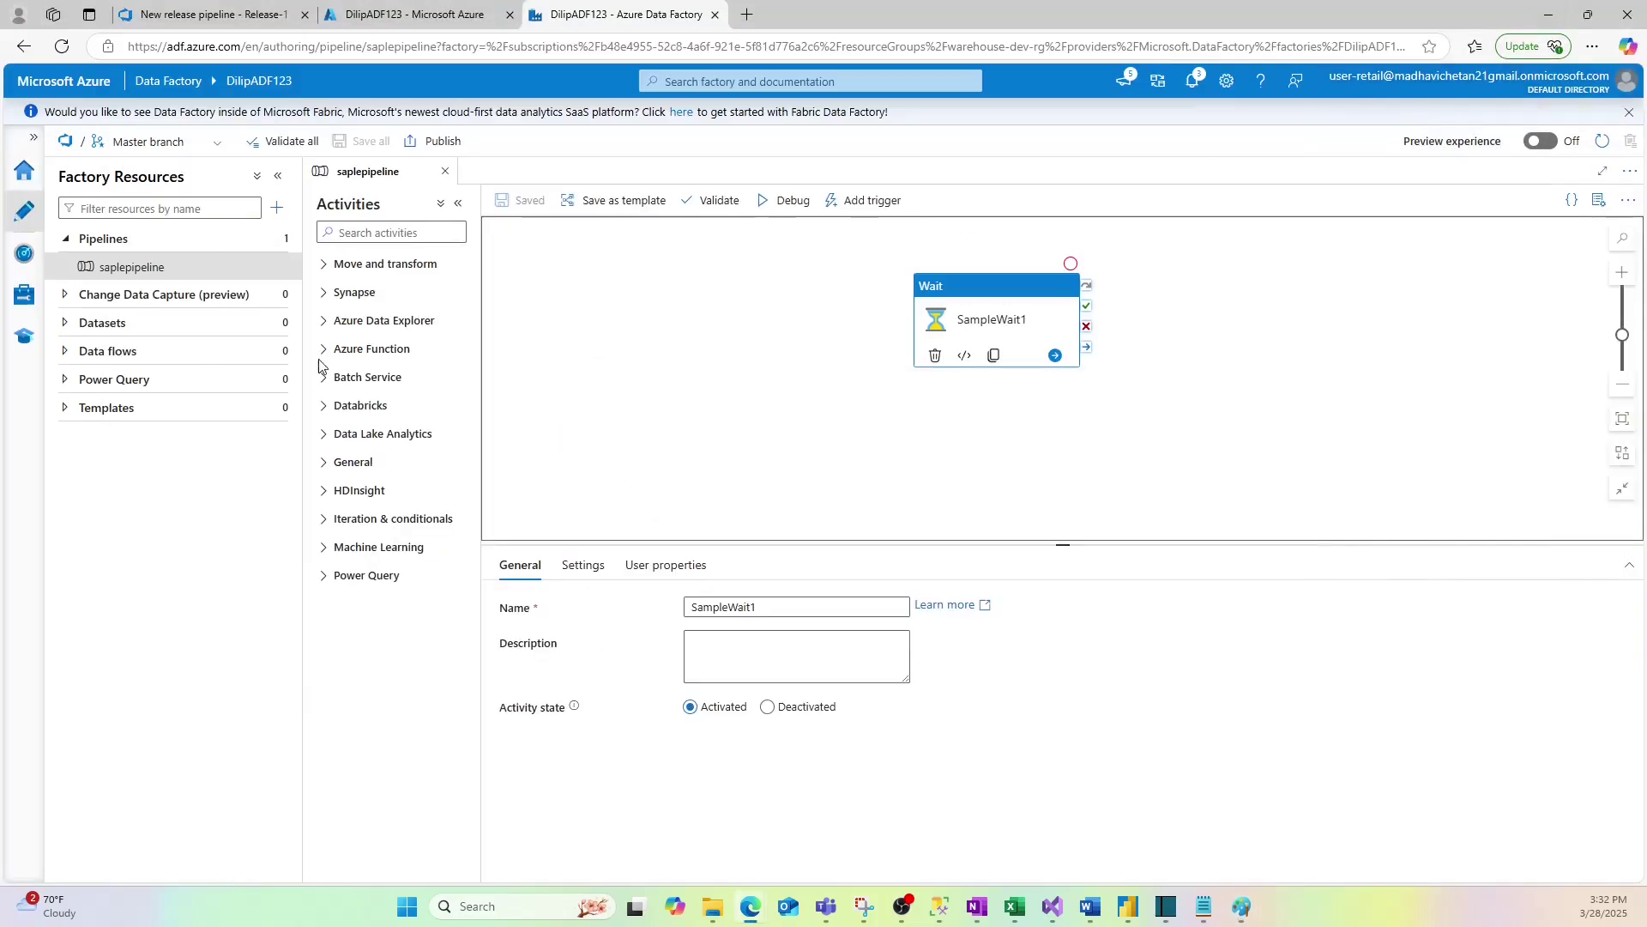
# Step: Examine the current contents of the pipeline folder on the DilipCICD repository's Master branch in Azure DevOps
pyautogui.click(194, 14)
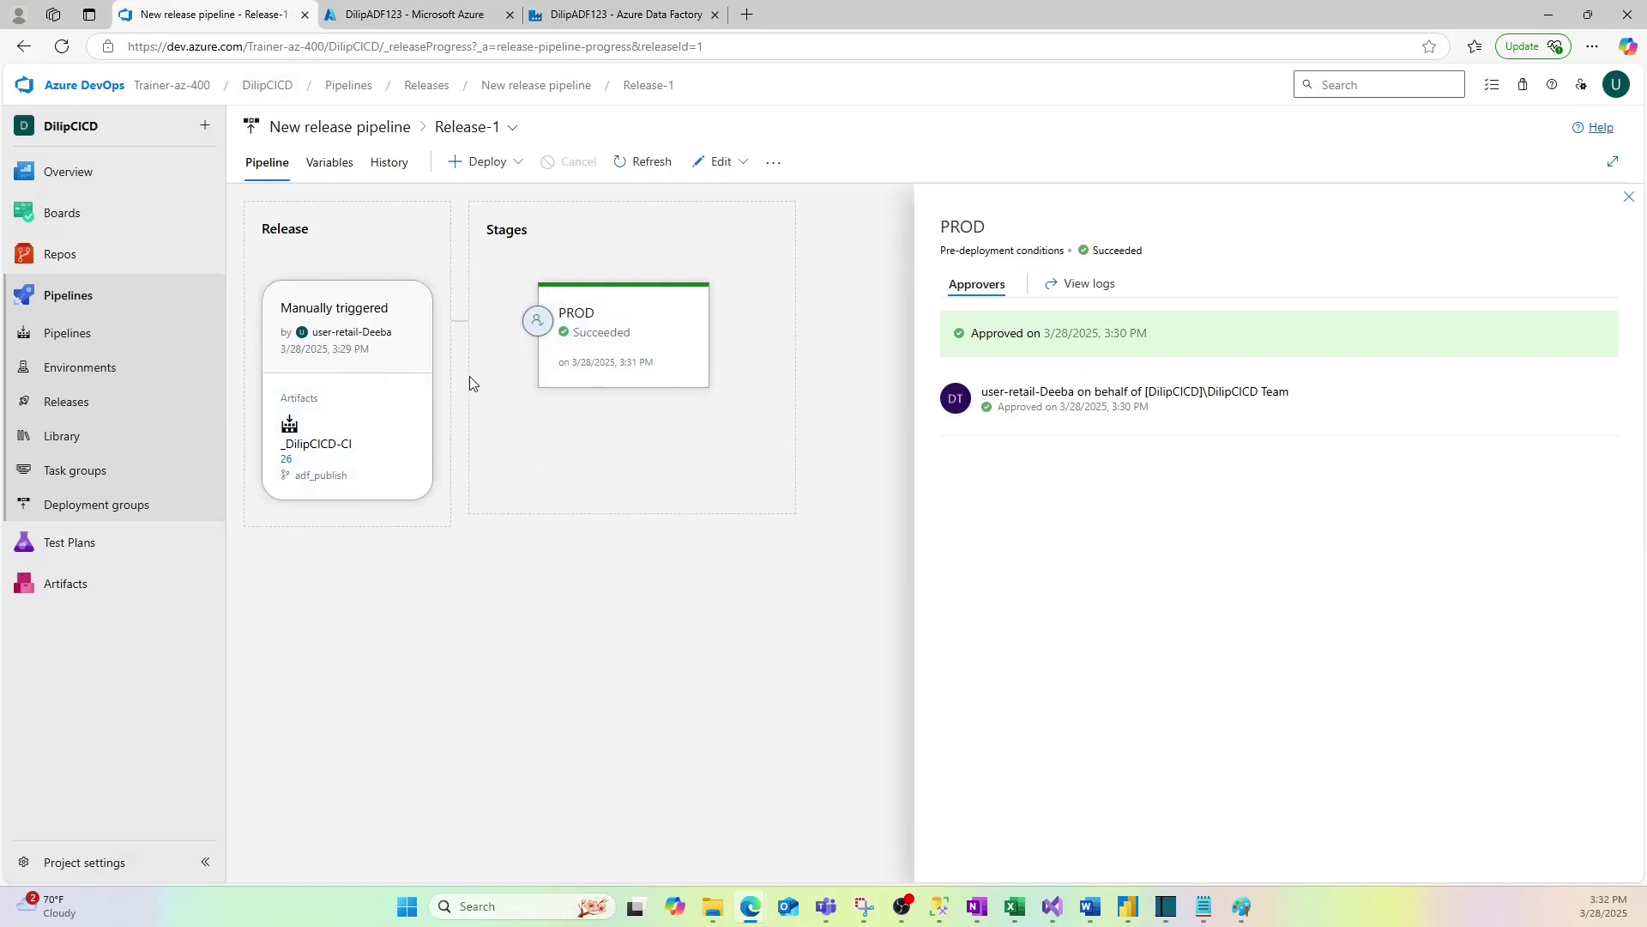
pyautogui.click(61, 258)
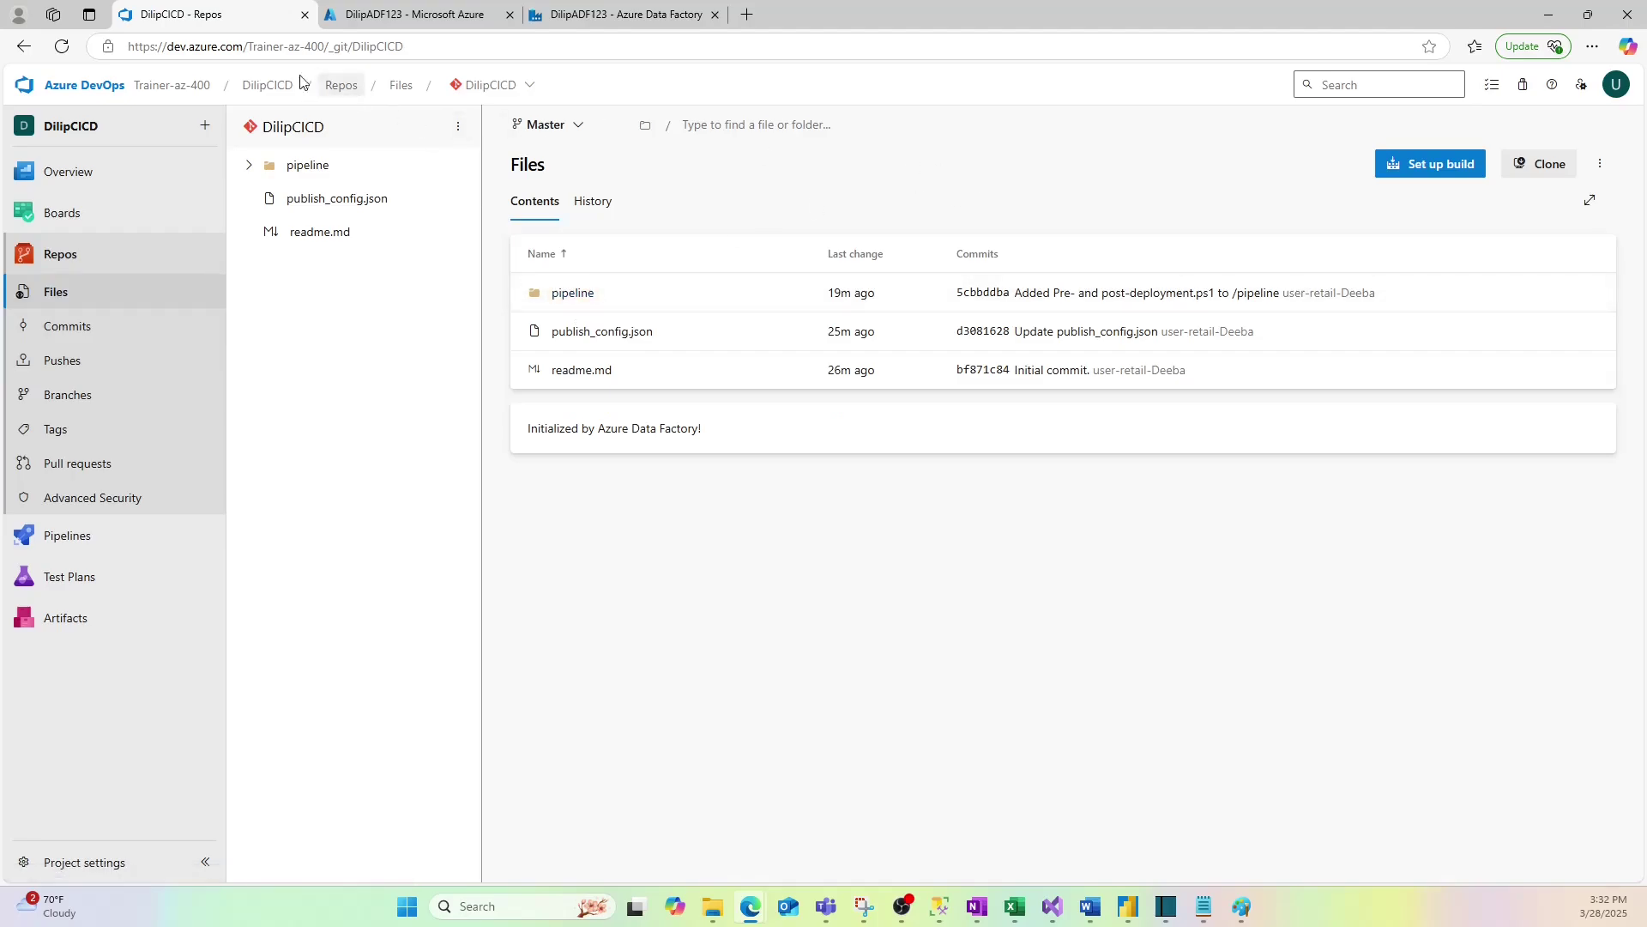
pyautogui.click(61, 46)
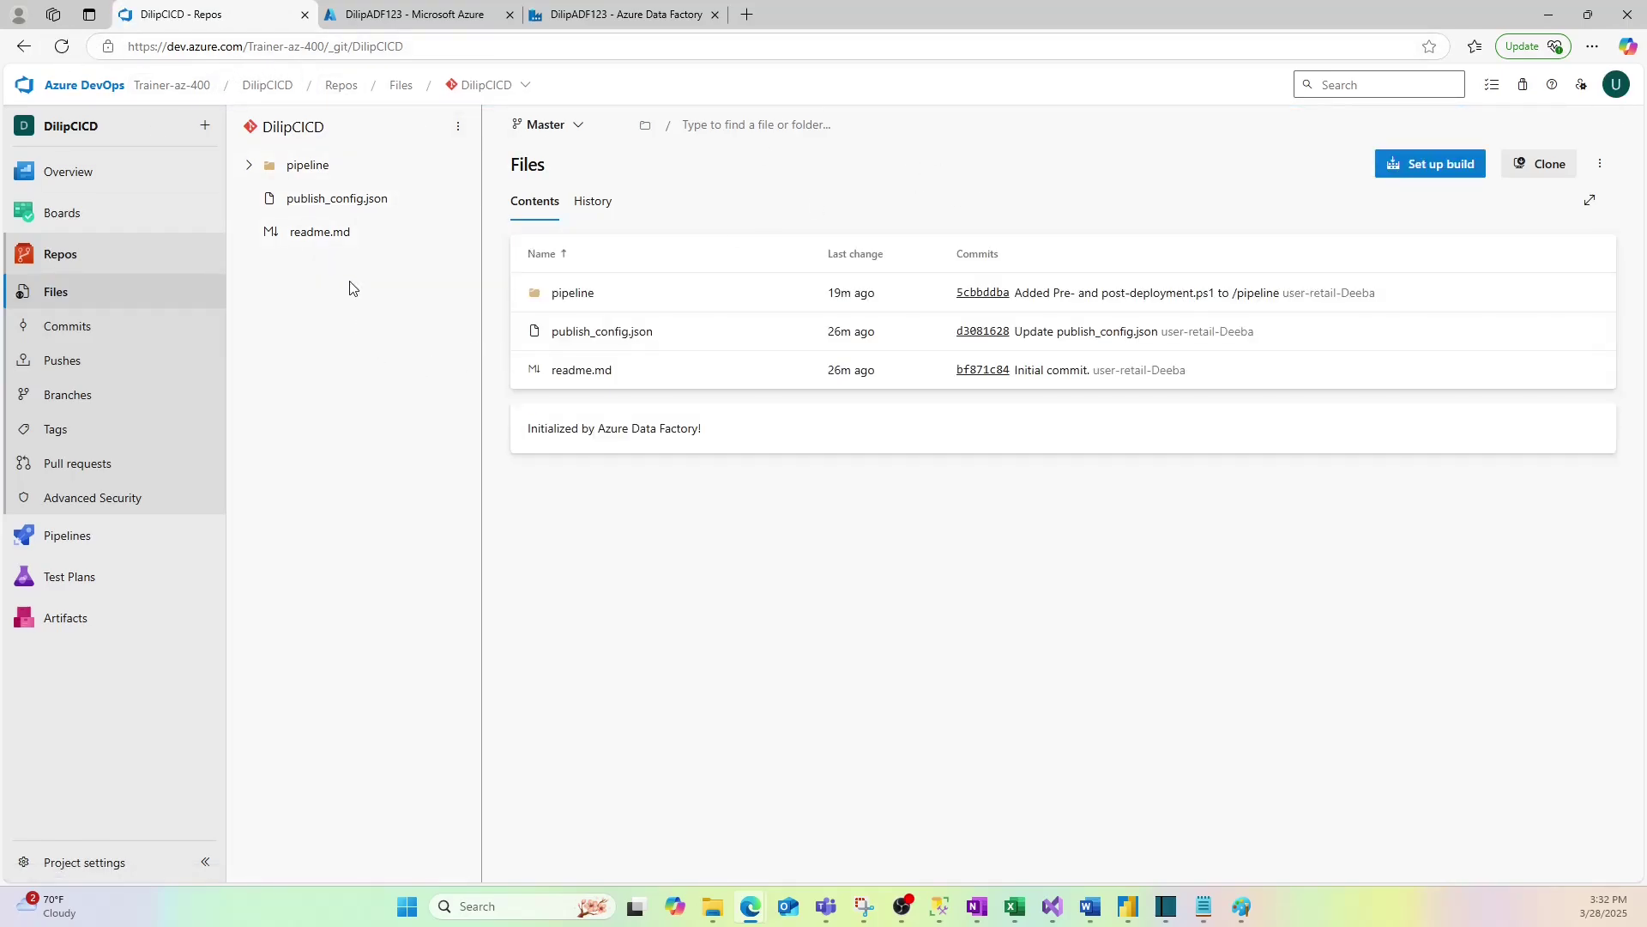
pyautogui.click(249, 165)
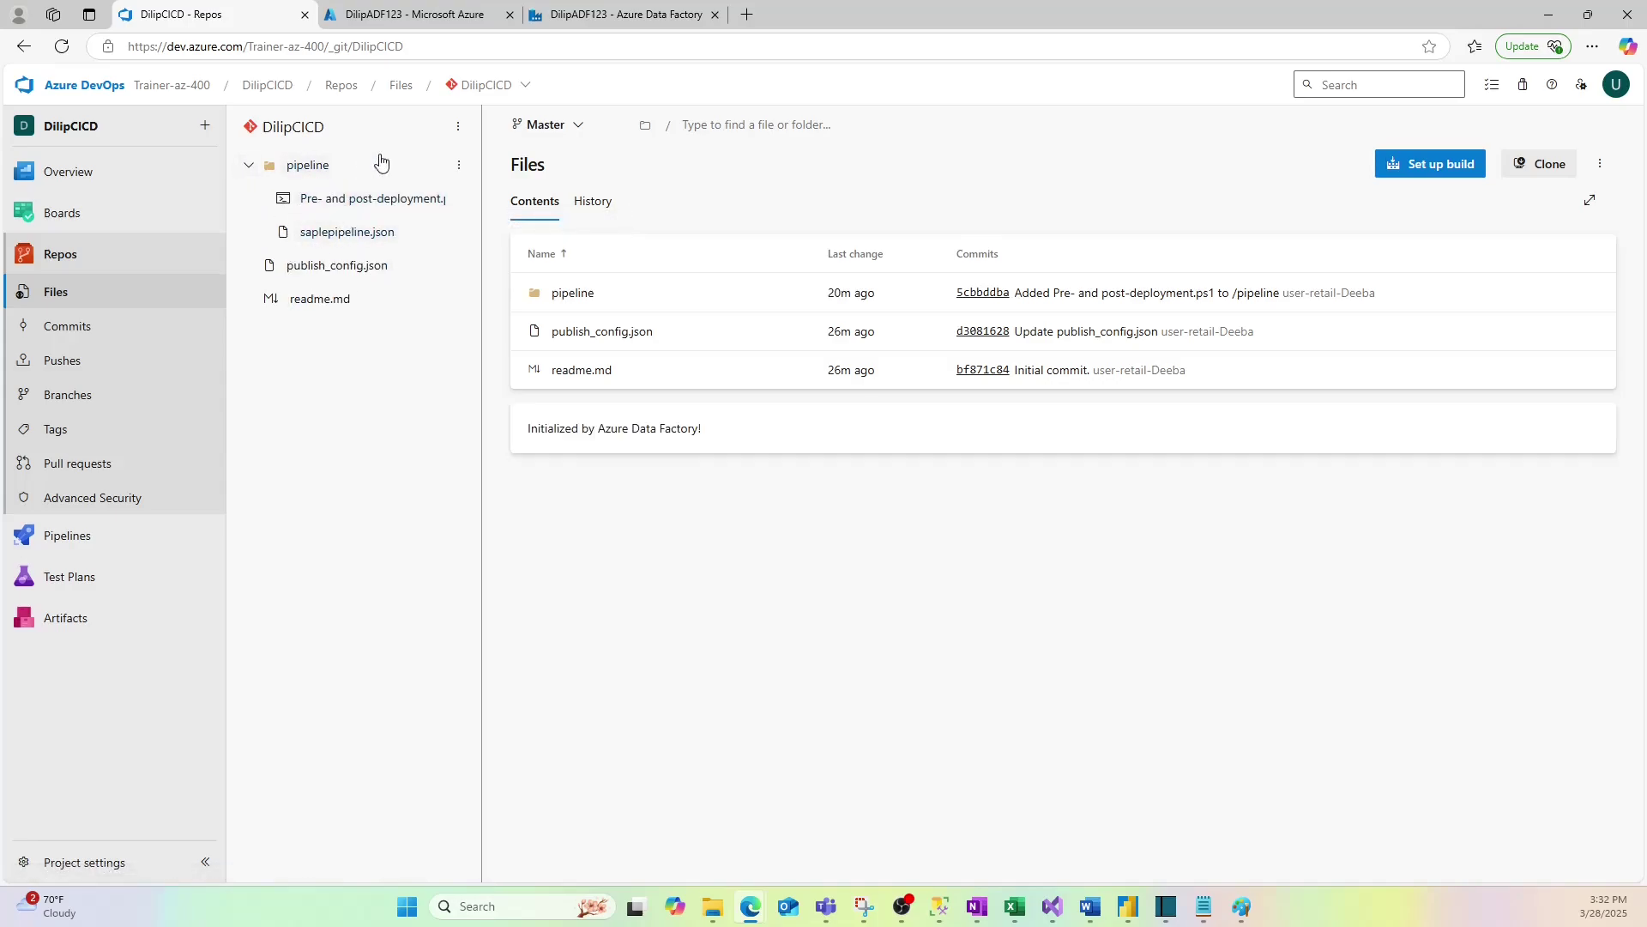
pyautogui.click(573, 293)
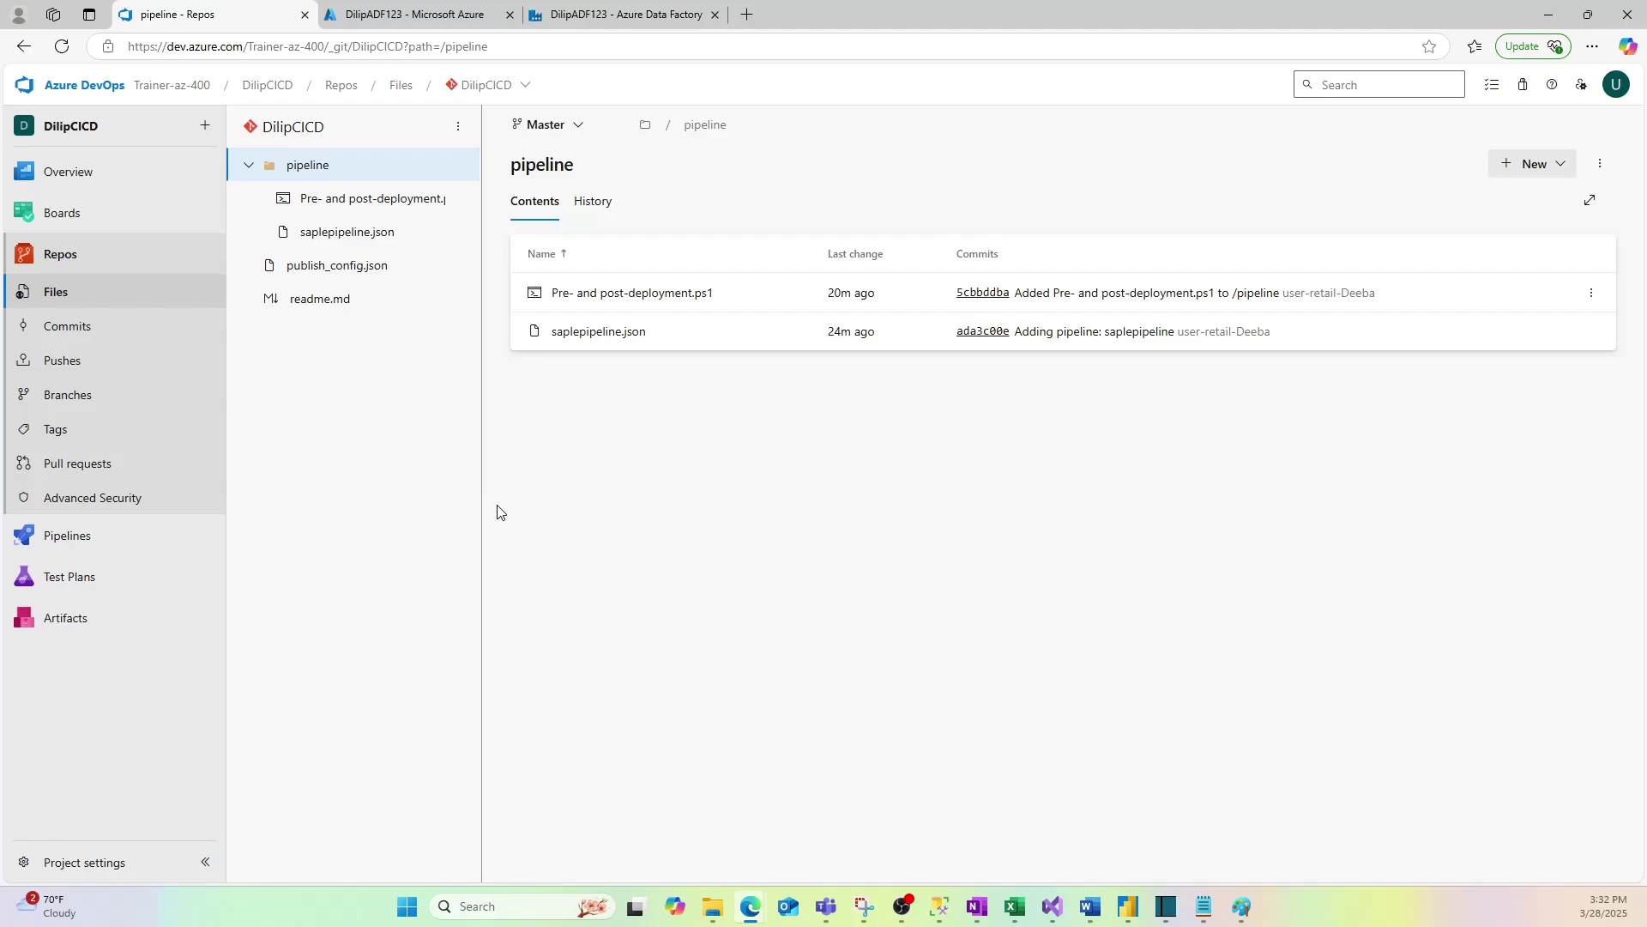
# Step: Switch to Azure Data Factory and create a new pipeline named Testpipeline2
pyautogui.click(629, 17)
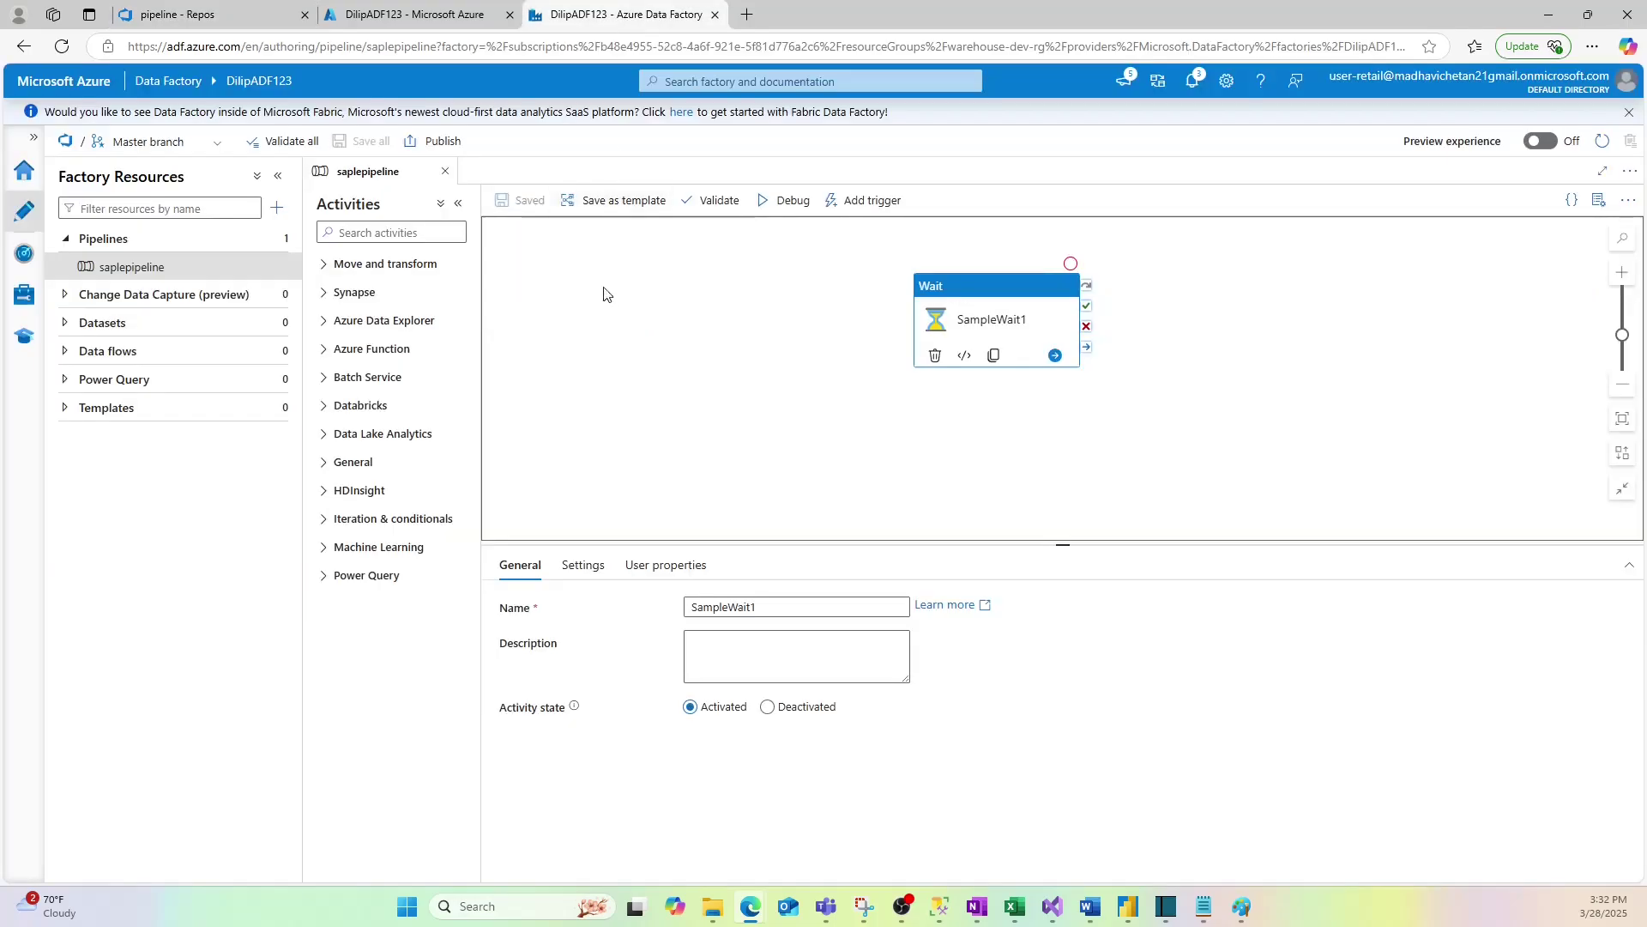
pyautogui.click(276, 215)
pyautogui.moveTo(369, 228)
pyautogui.click(506, 228)
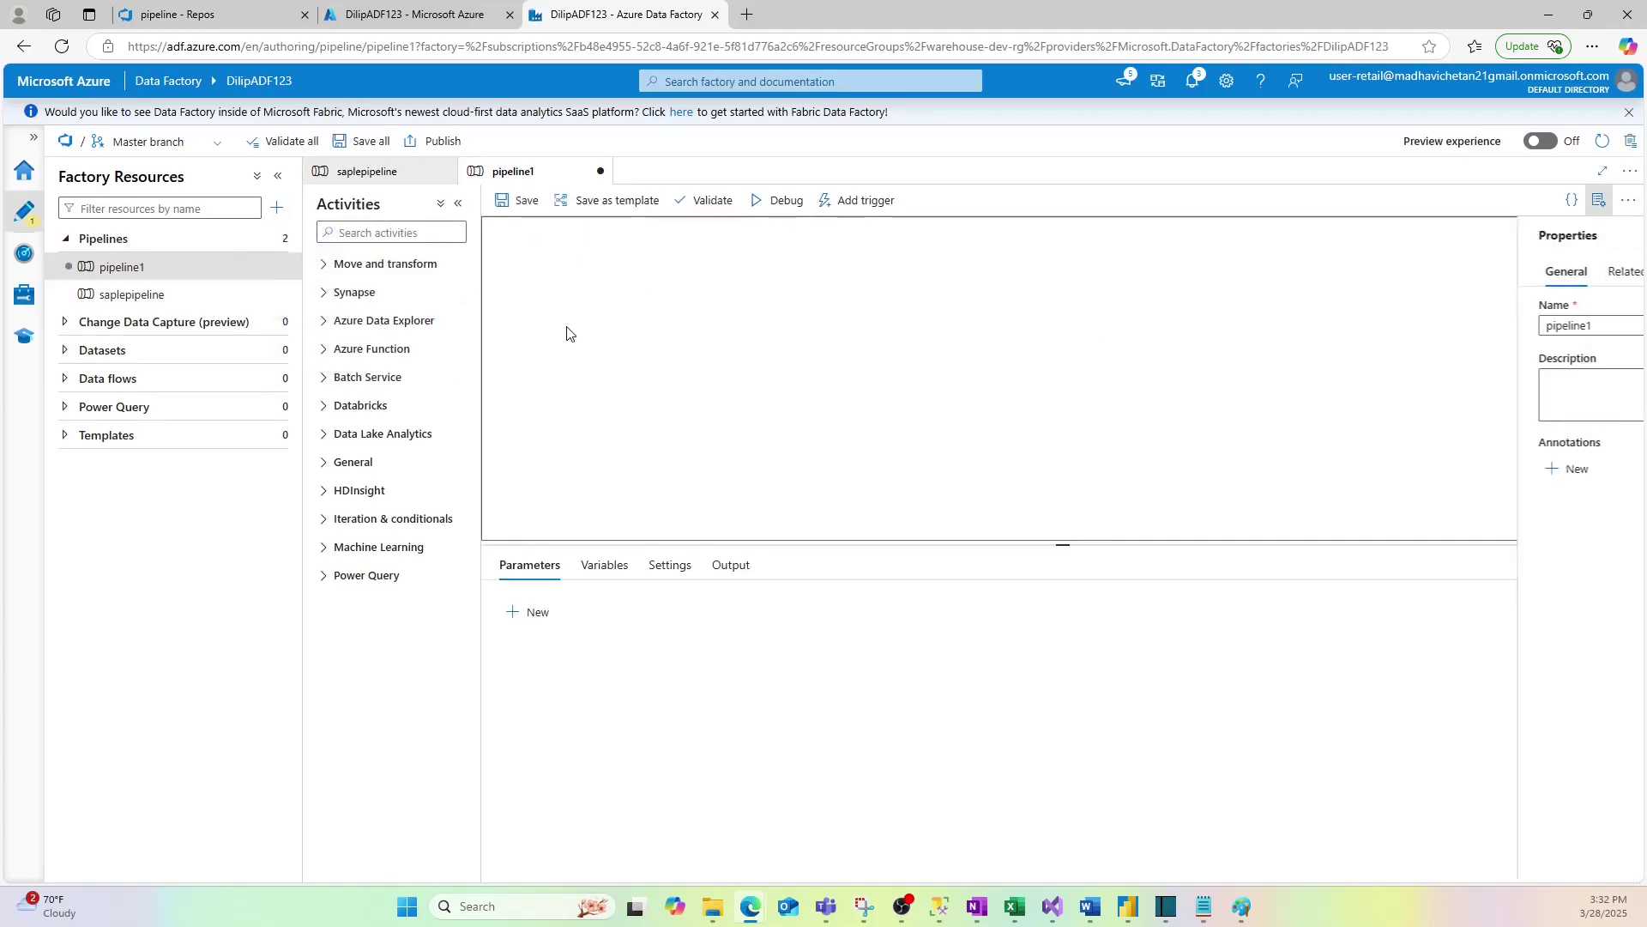
pyautogui.click(1470, 326)
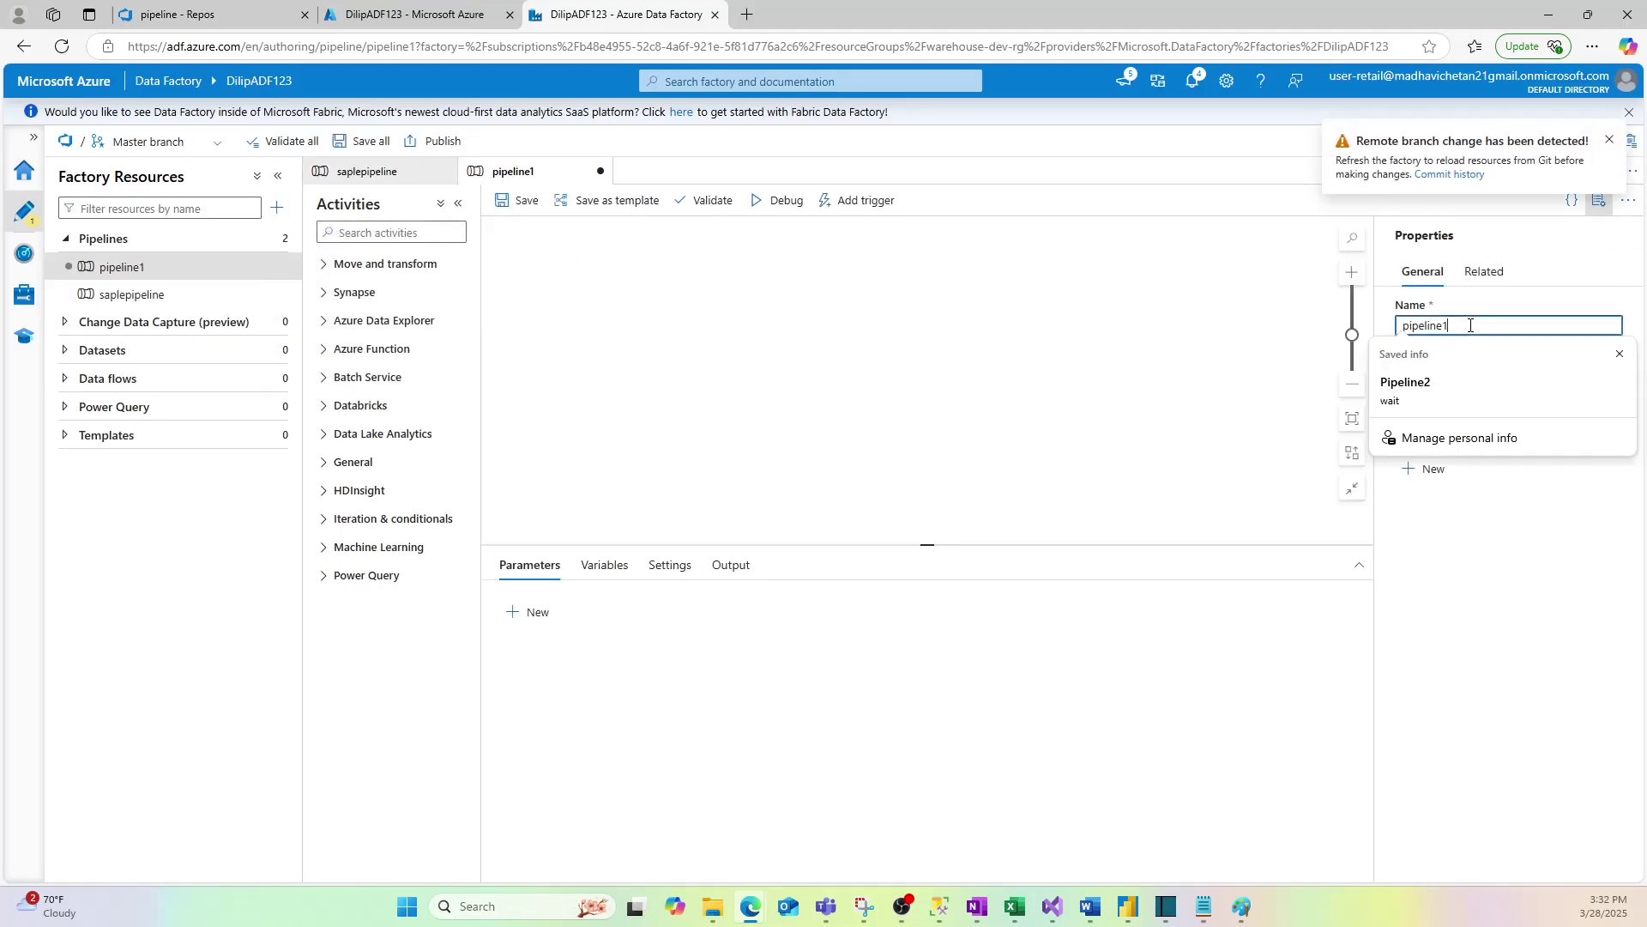
pyautogui.click(1470, 325)
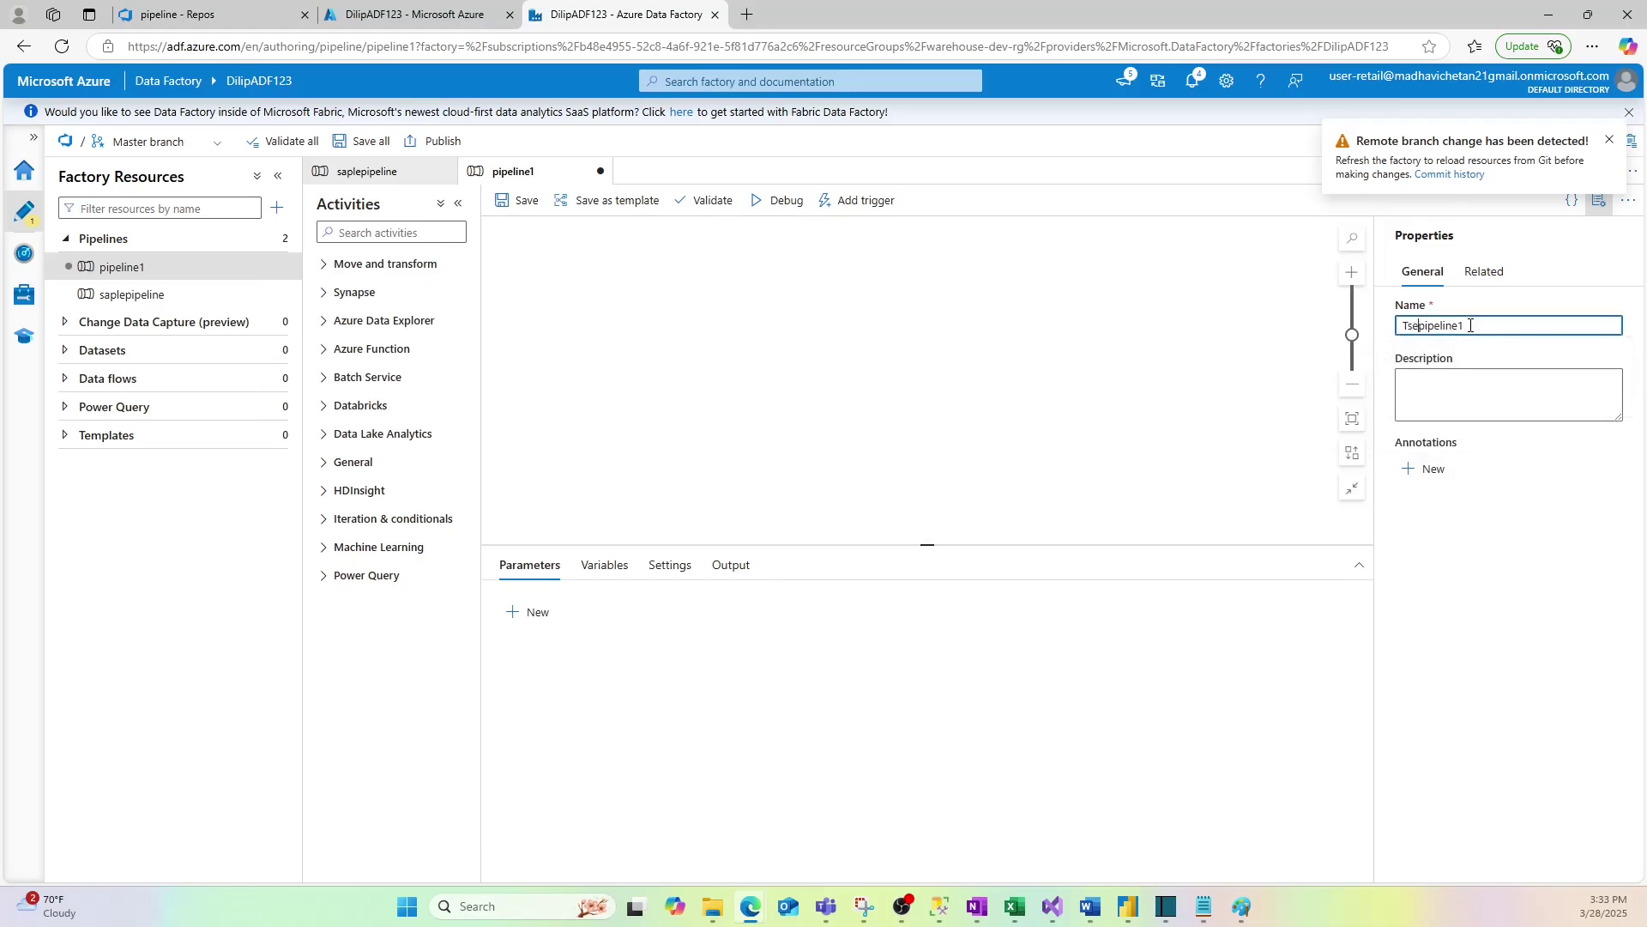
pyautogui.write('Test')
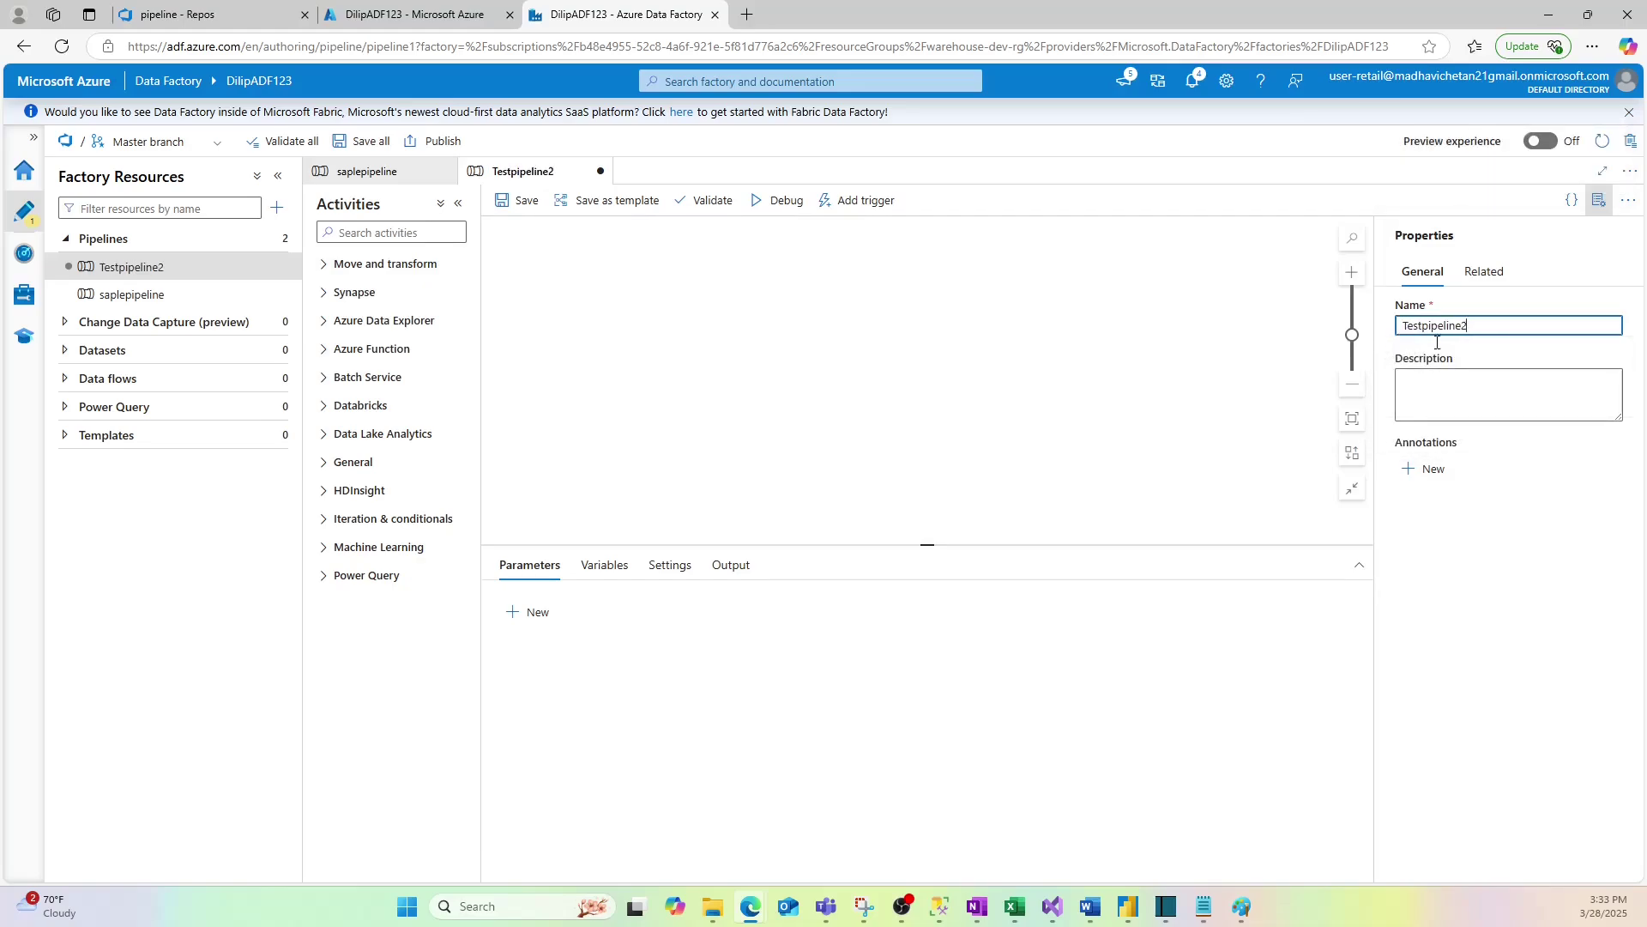
pyautogui.click(587, 304)
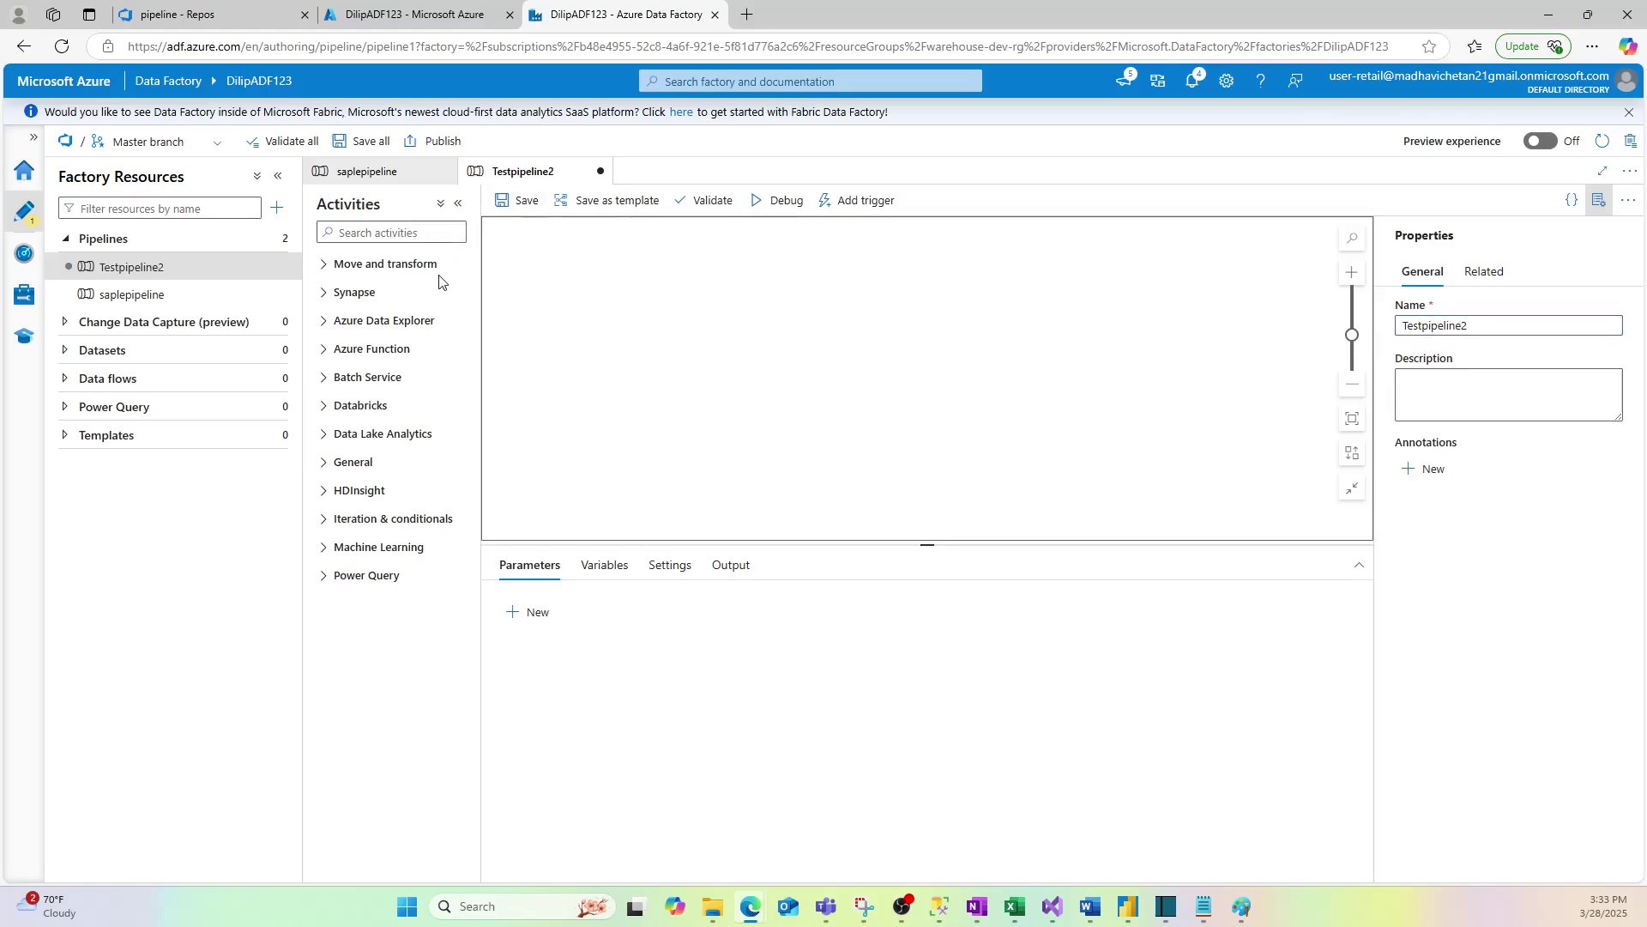
# Step: Add a Wait activity to Testpipeline2 and name it TestWait2
pyautogui.click(385, 229)
pyautogui.click(365, 296)
pyautogui.moveTo(354, 295); pyautogui.dragTo(643, 285)
pyautogui.click(732, 611)
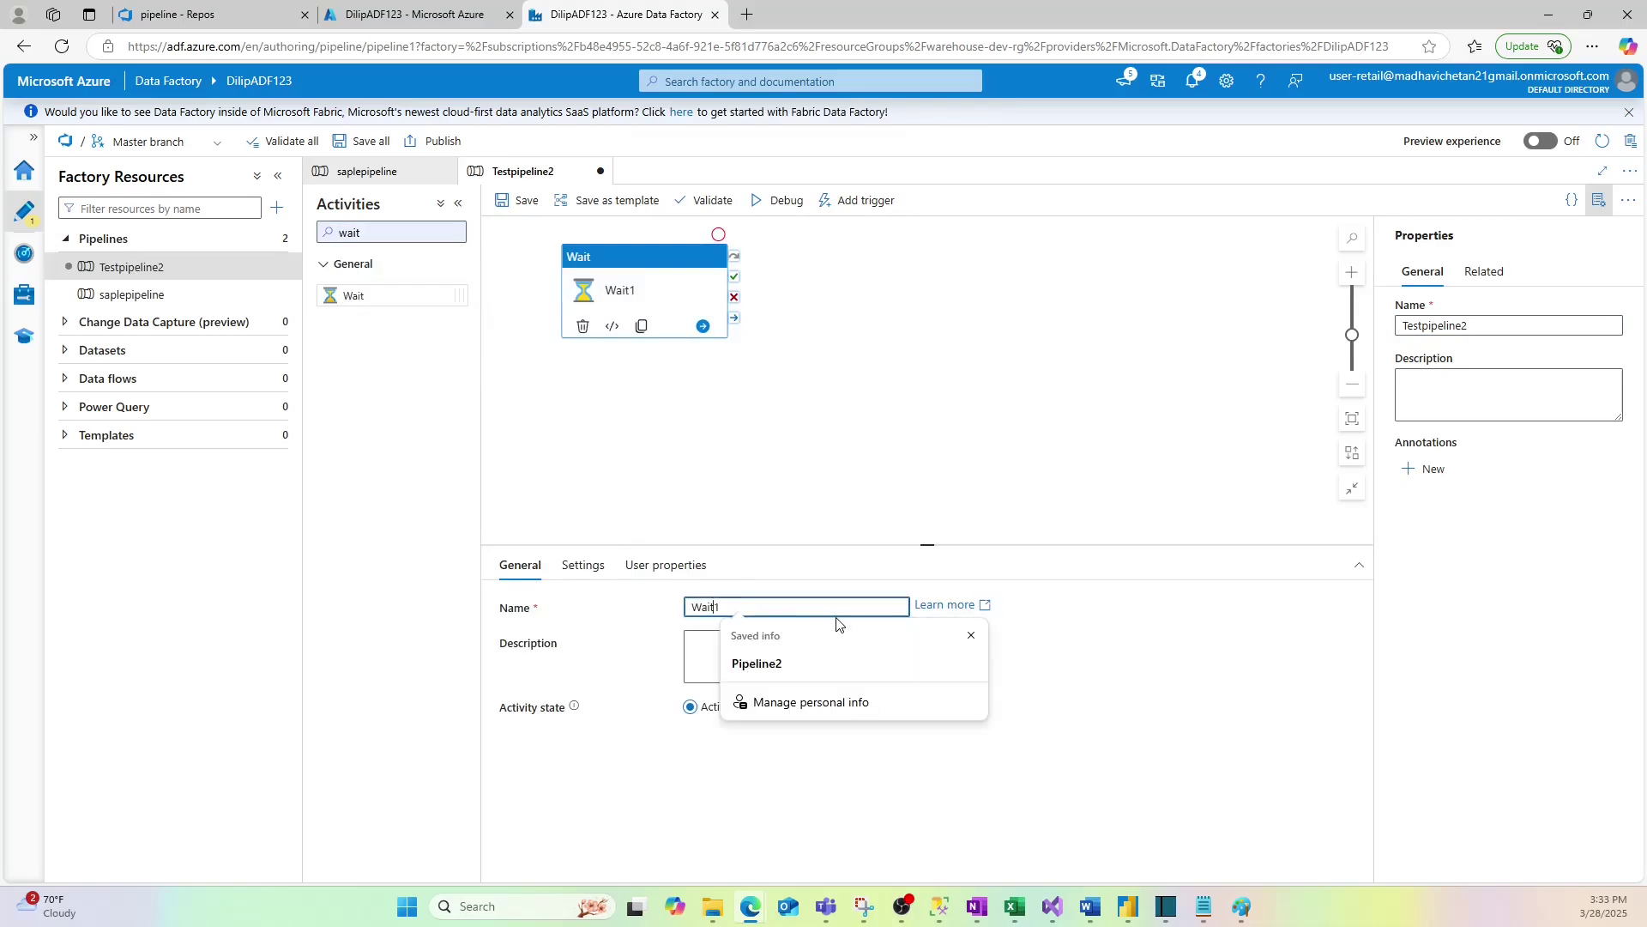
pyautogui.press('Home')
pyautogui.write('Test')
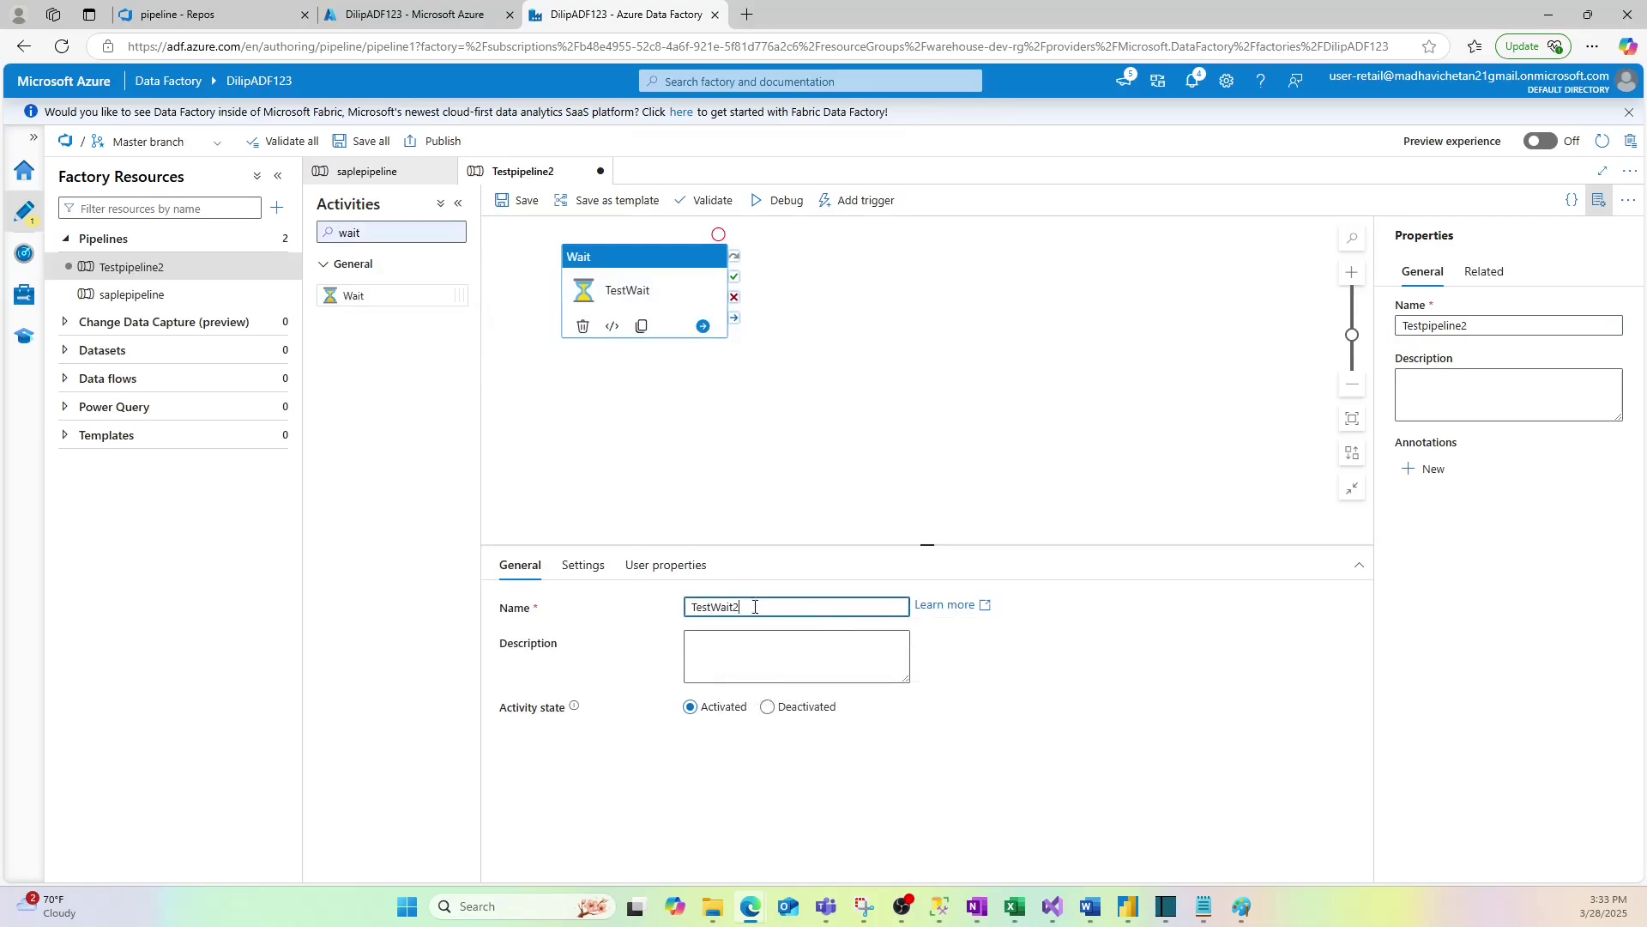
pyautogui.click(658, 400)
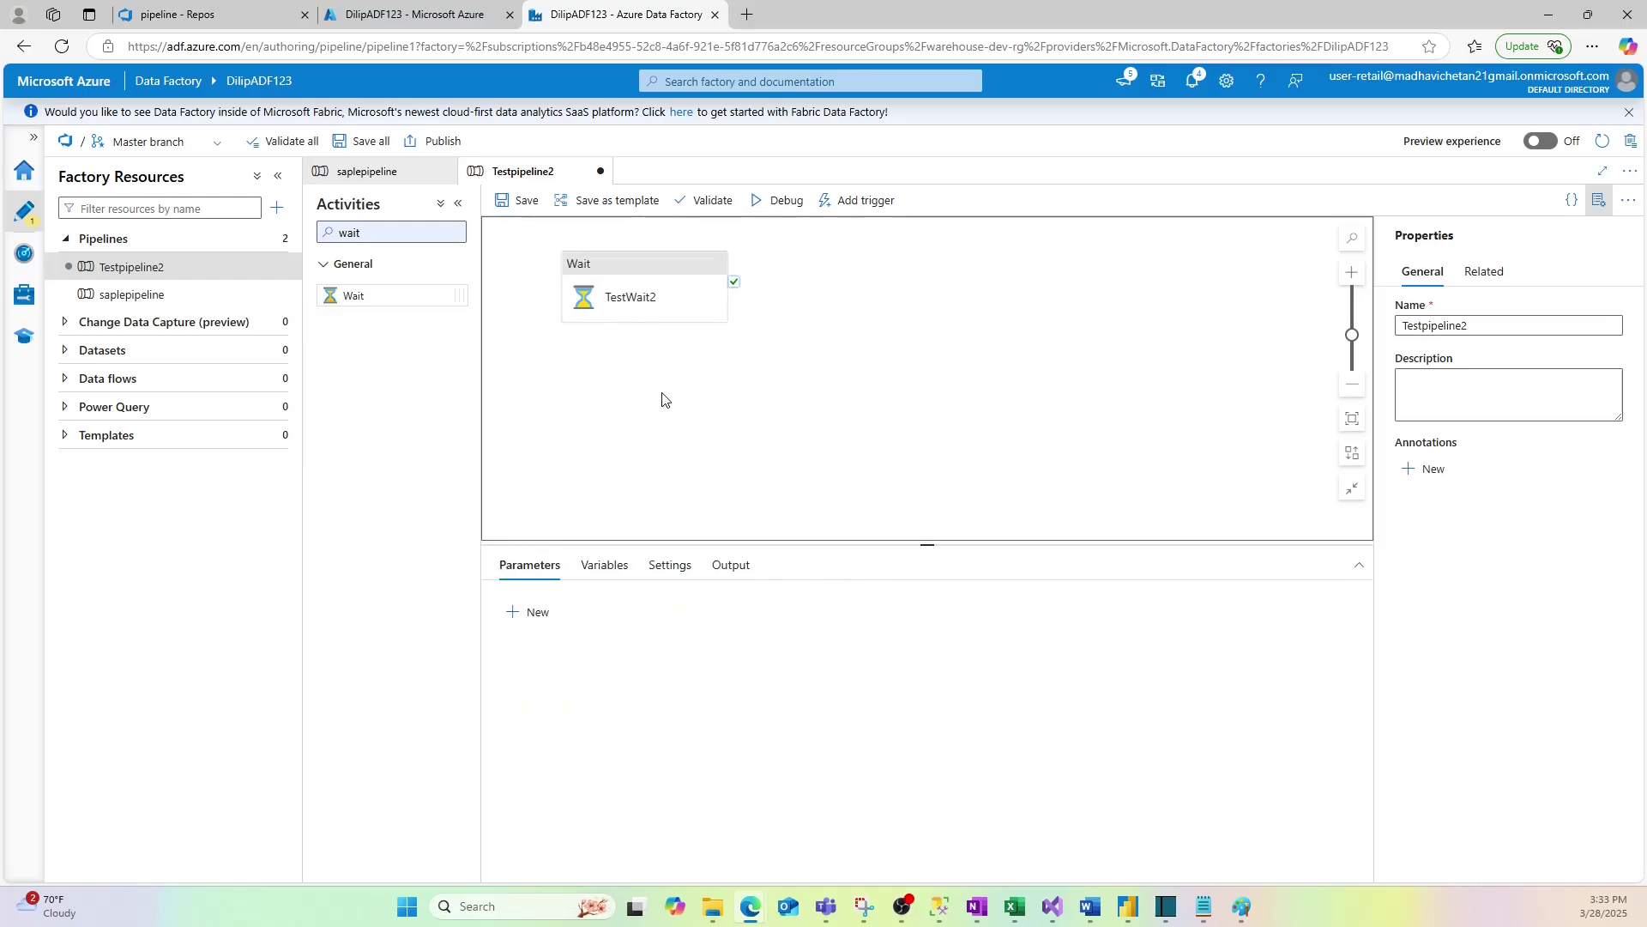
# Step: Save Testpipeline2 and publish the pending change to the adf_publish branch
pyautogui.click(525, 201)
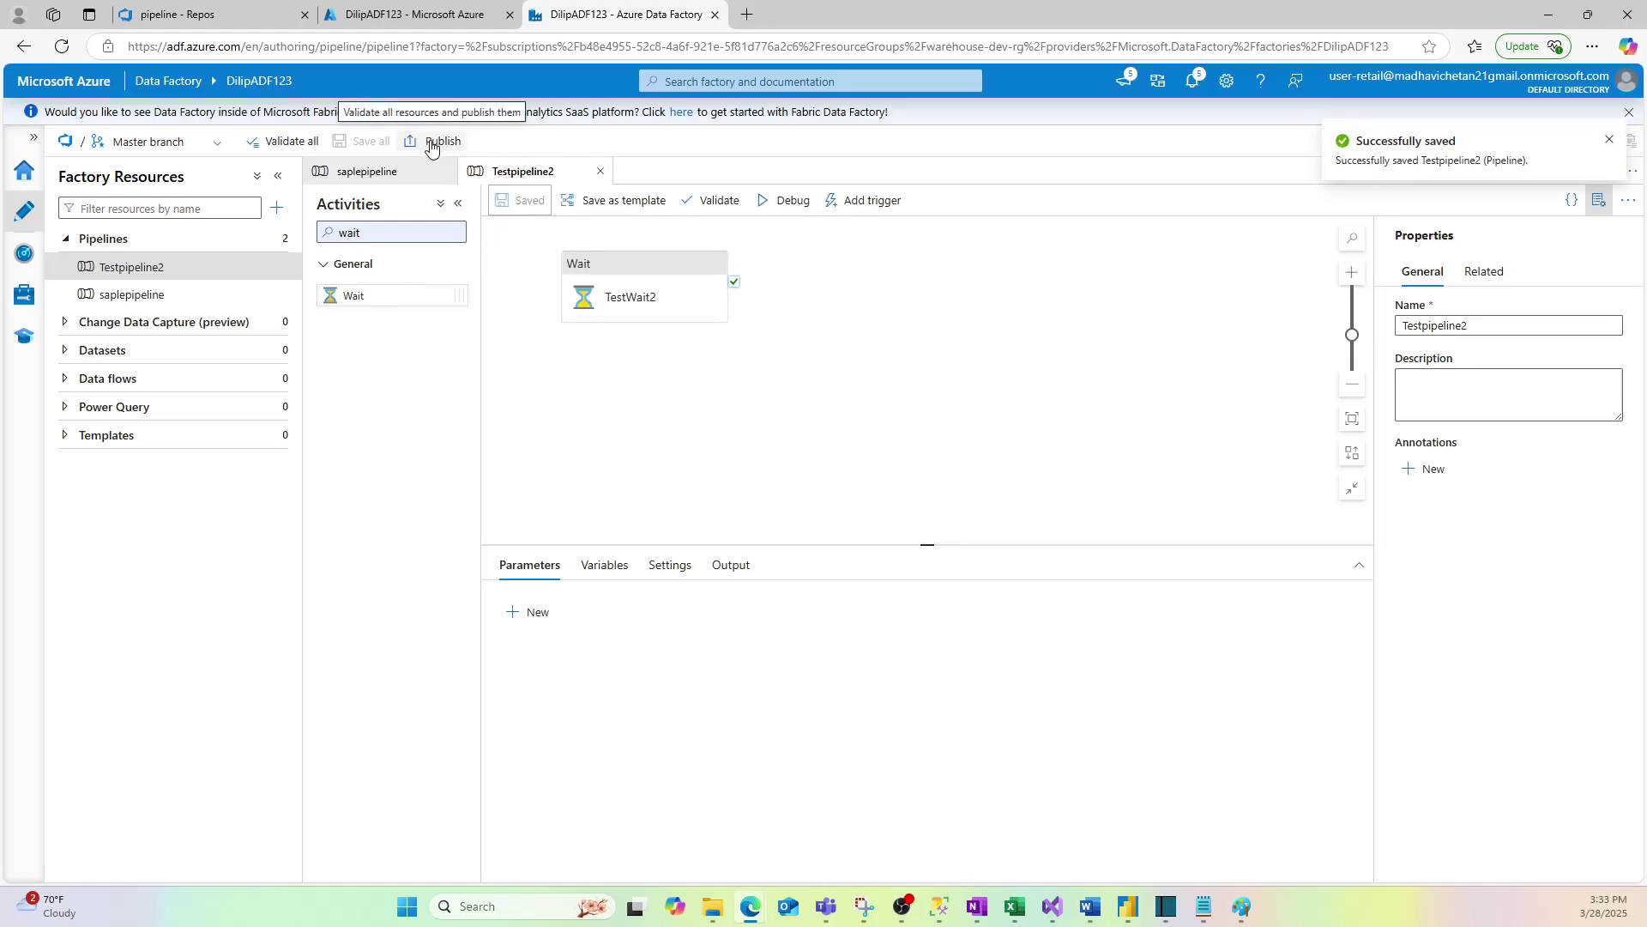
pyautogui.click(171, 15)
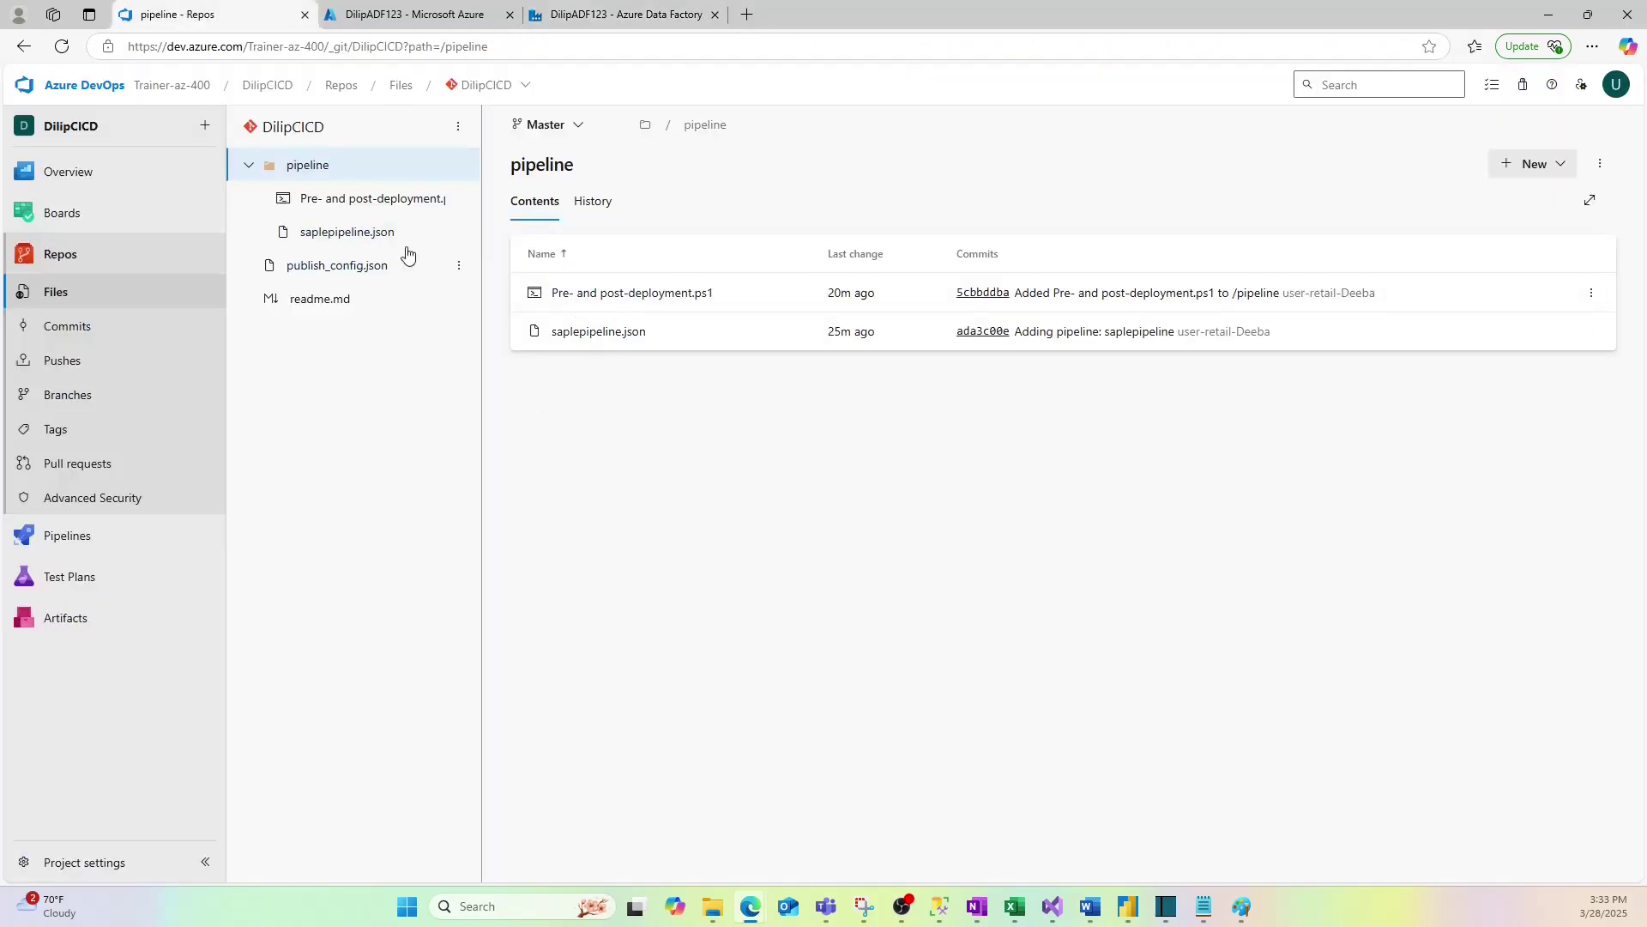
pyautogui.click(618, 15)
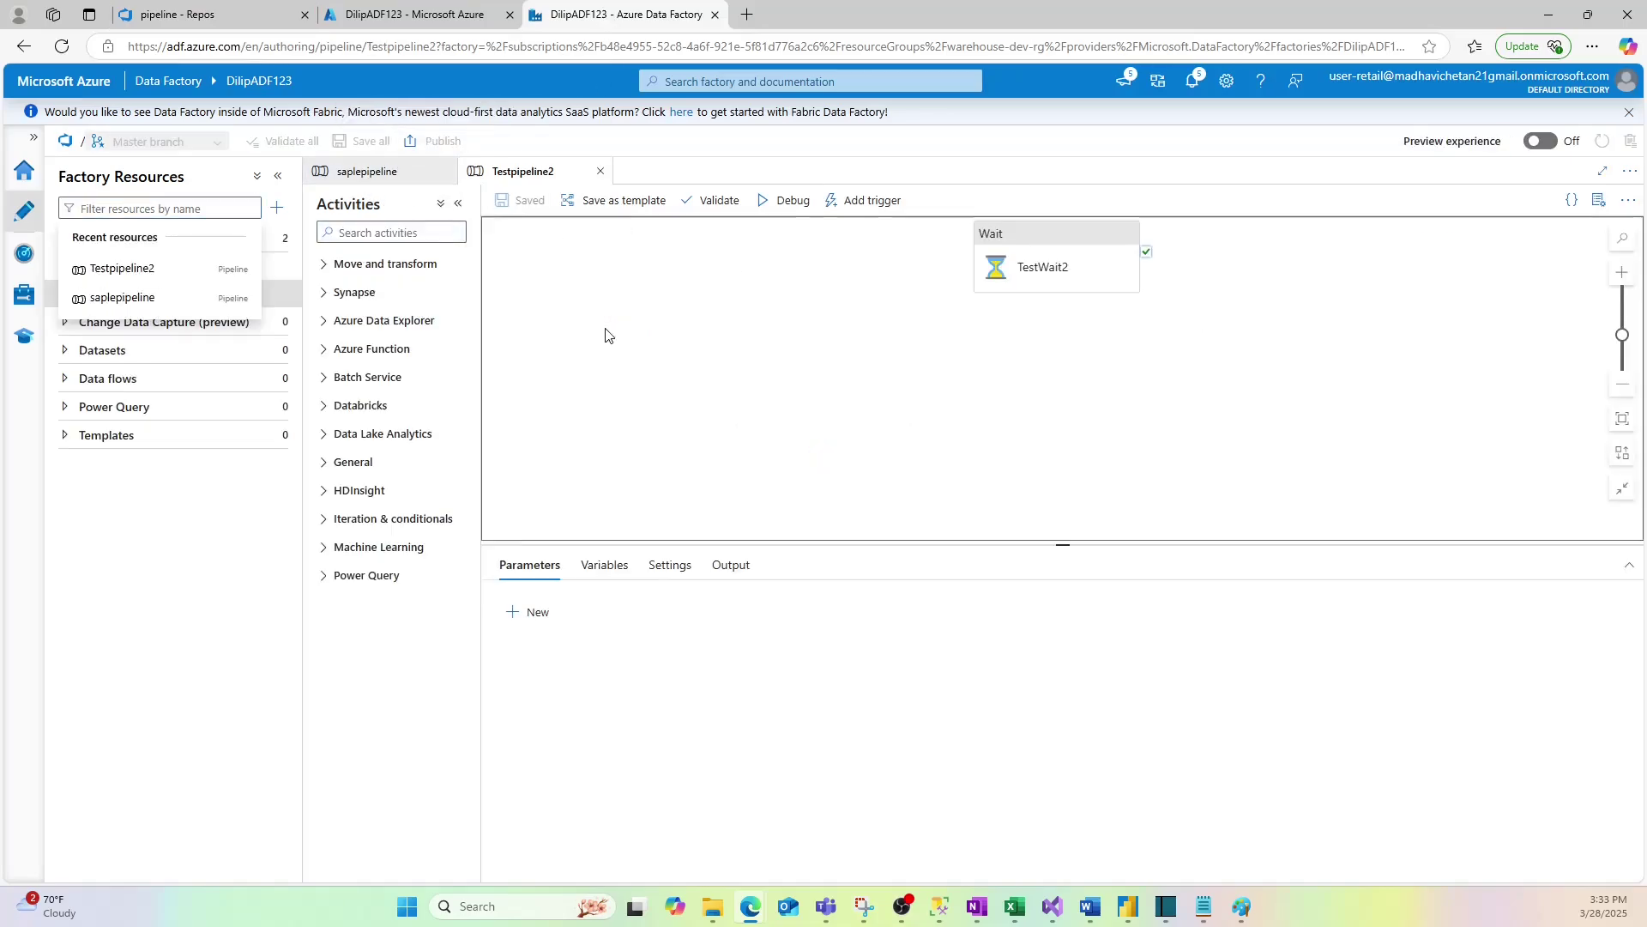
pyautogui.click(179, 14)
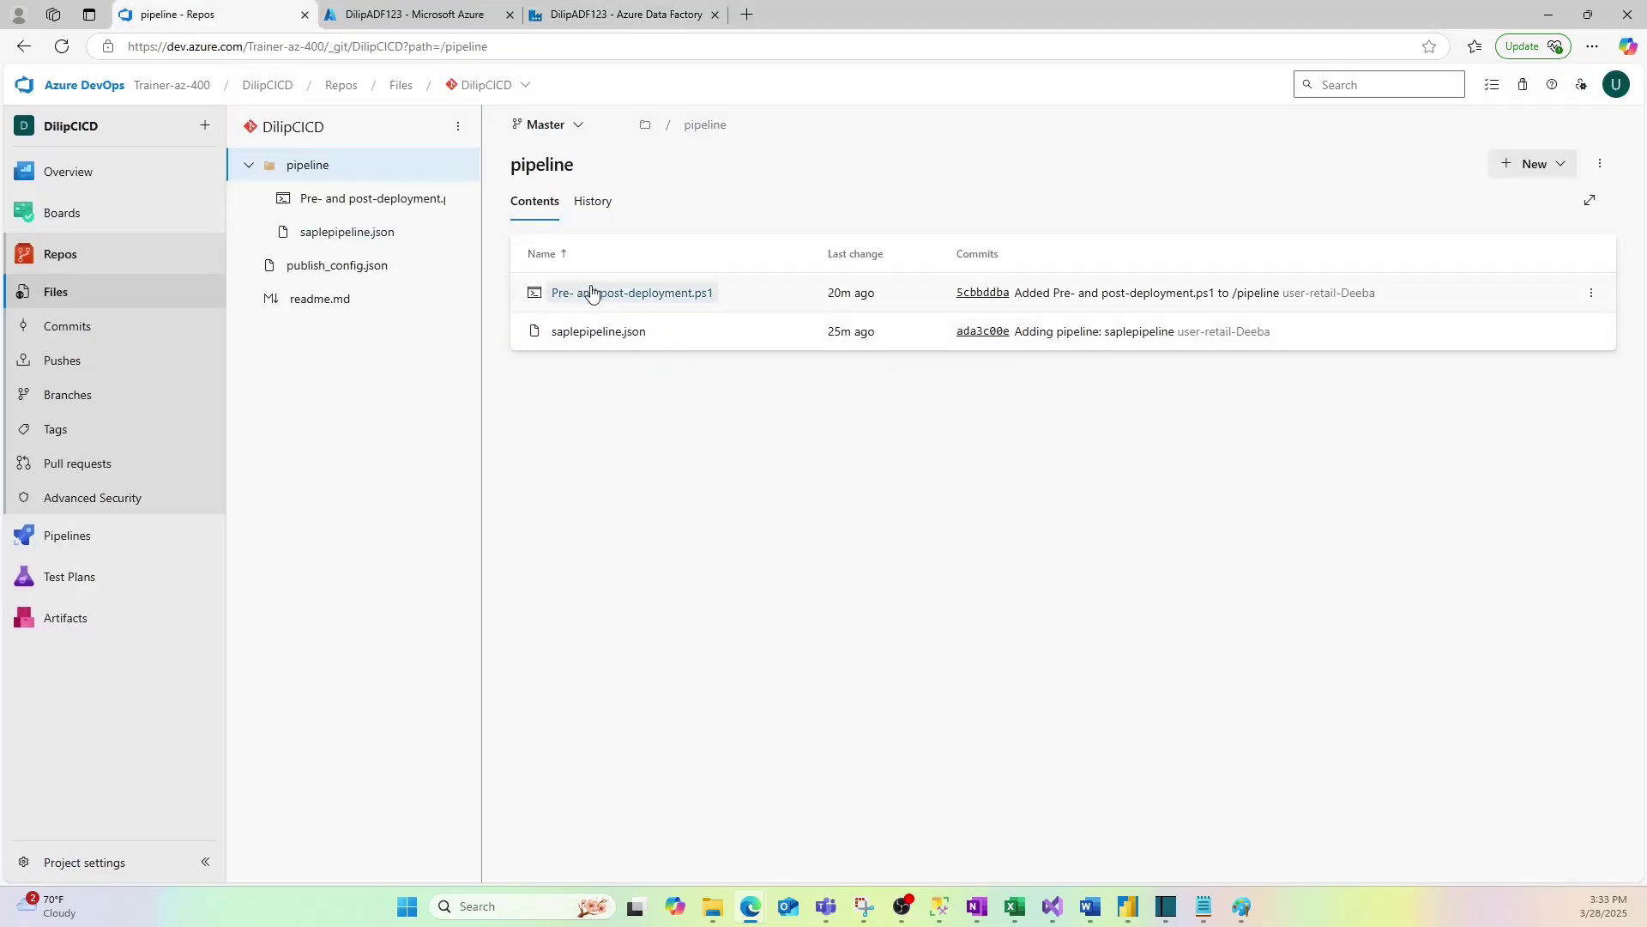
pyautogui.click(624, 14)
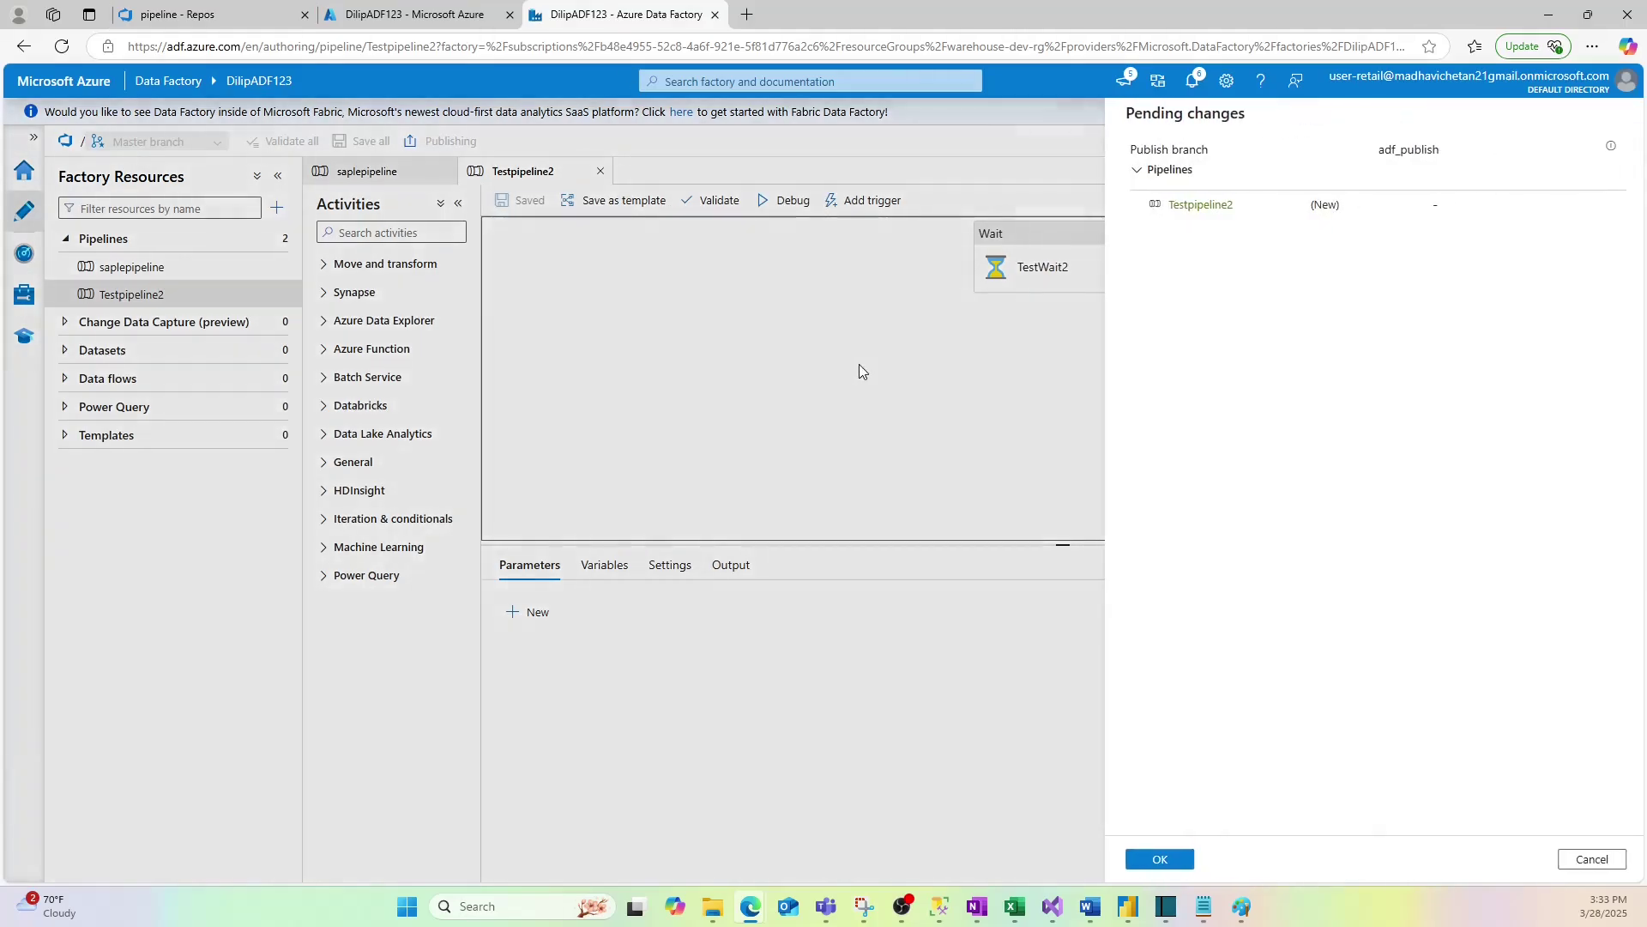
pyautogui.click(1167, 865)
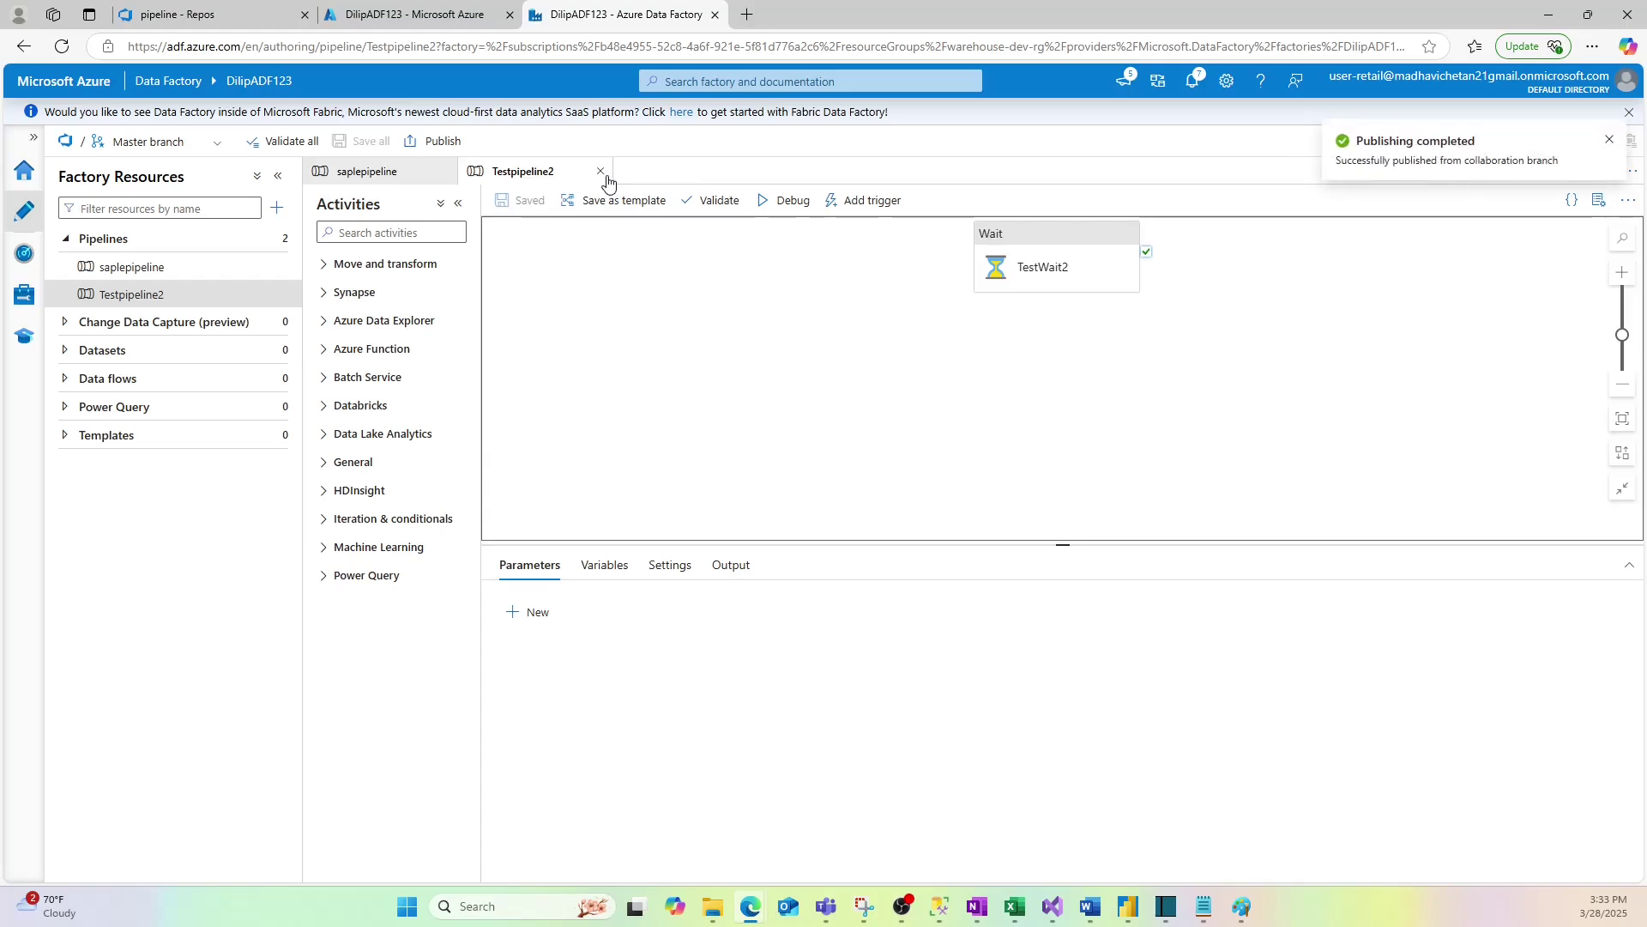
# Step: Refresh the repository's pipeline folder in Azure DevOps to check for Testpipeline2.json, and review the runs of the DilipCICD-CI pipeline
pyautogui.click(1193, 80)
pyautogui.click(202, 21)
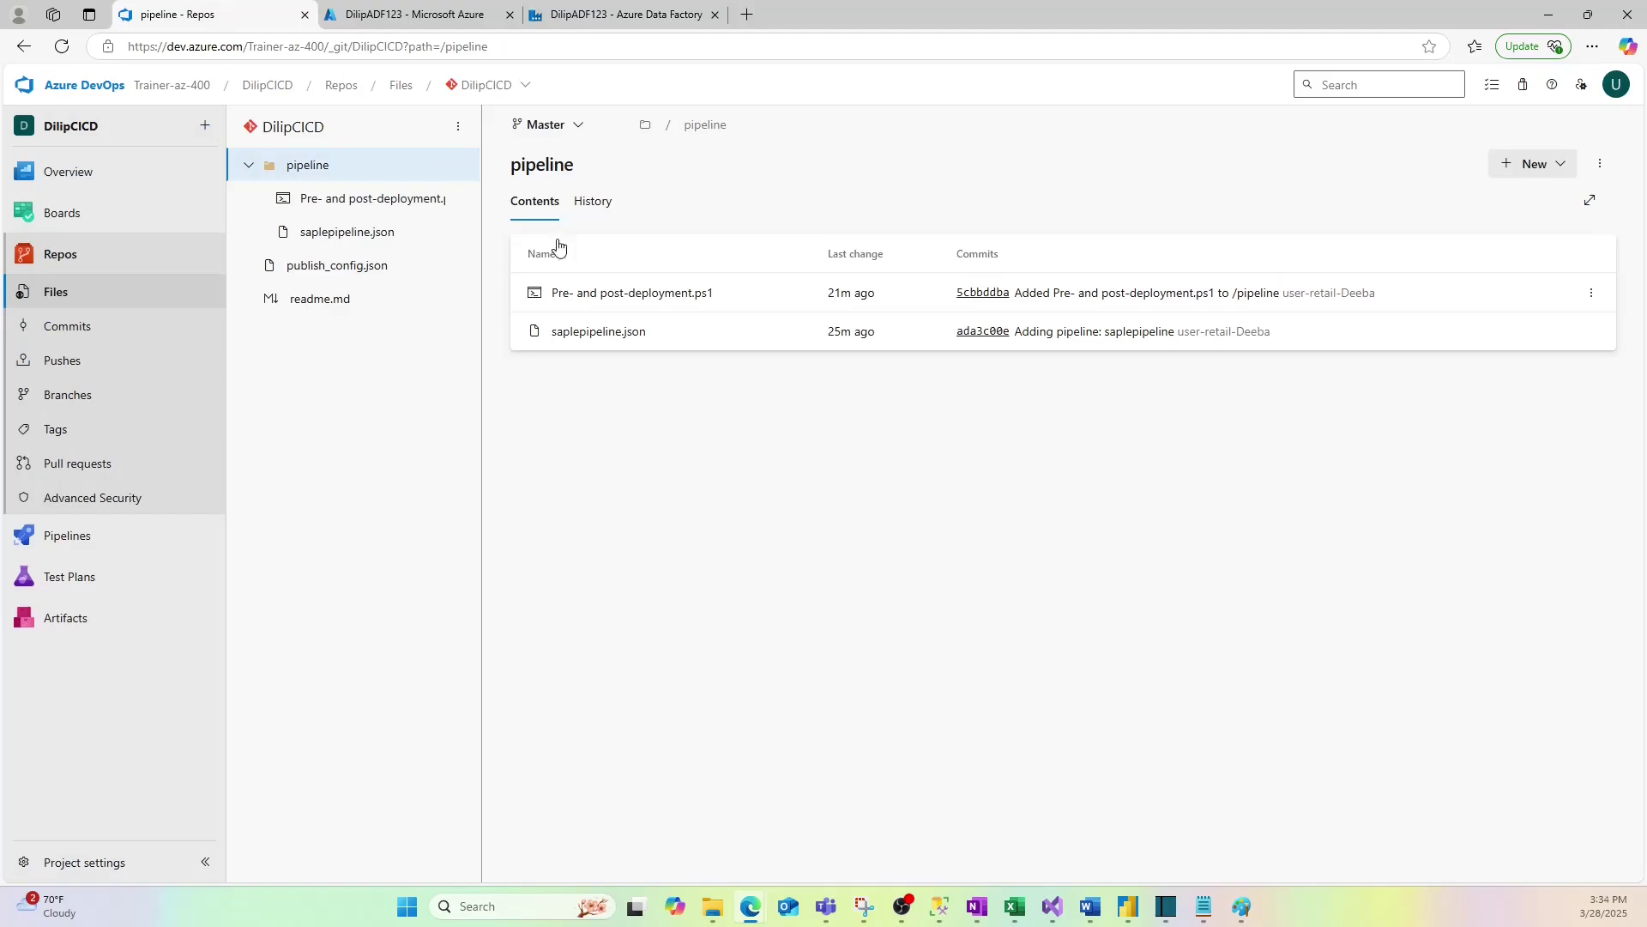
pyautogui.click(63, 53)
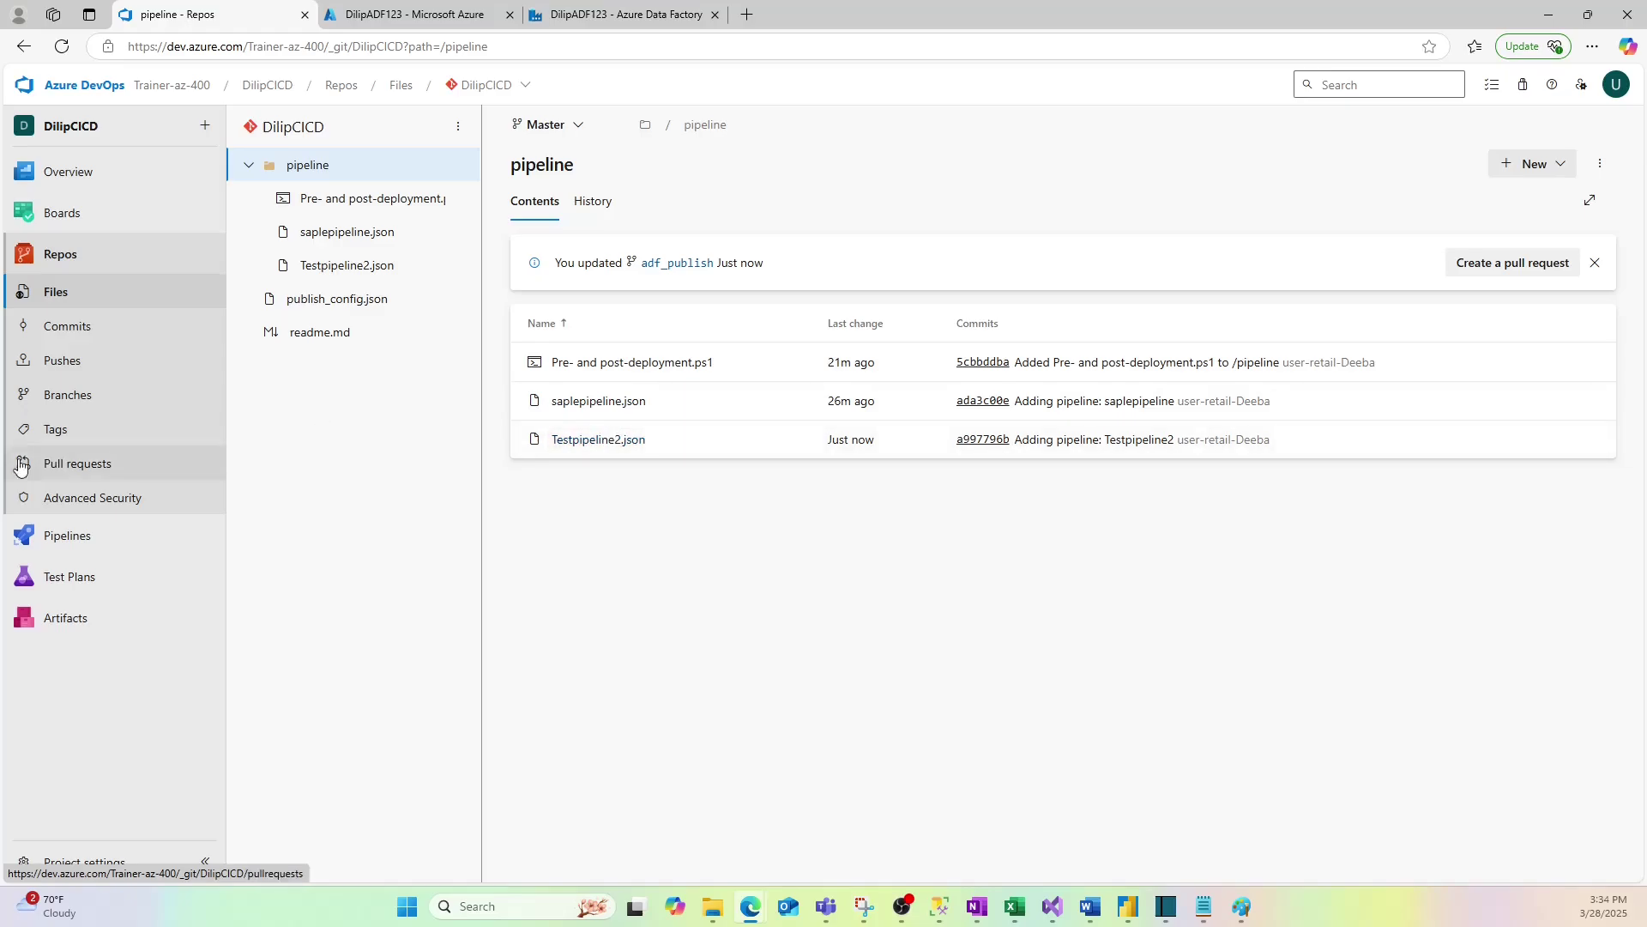
pyautogui.click(70, 543)
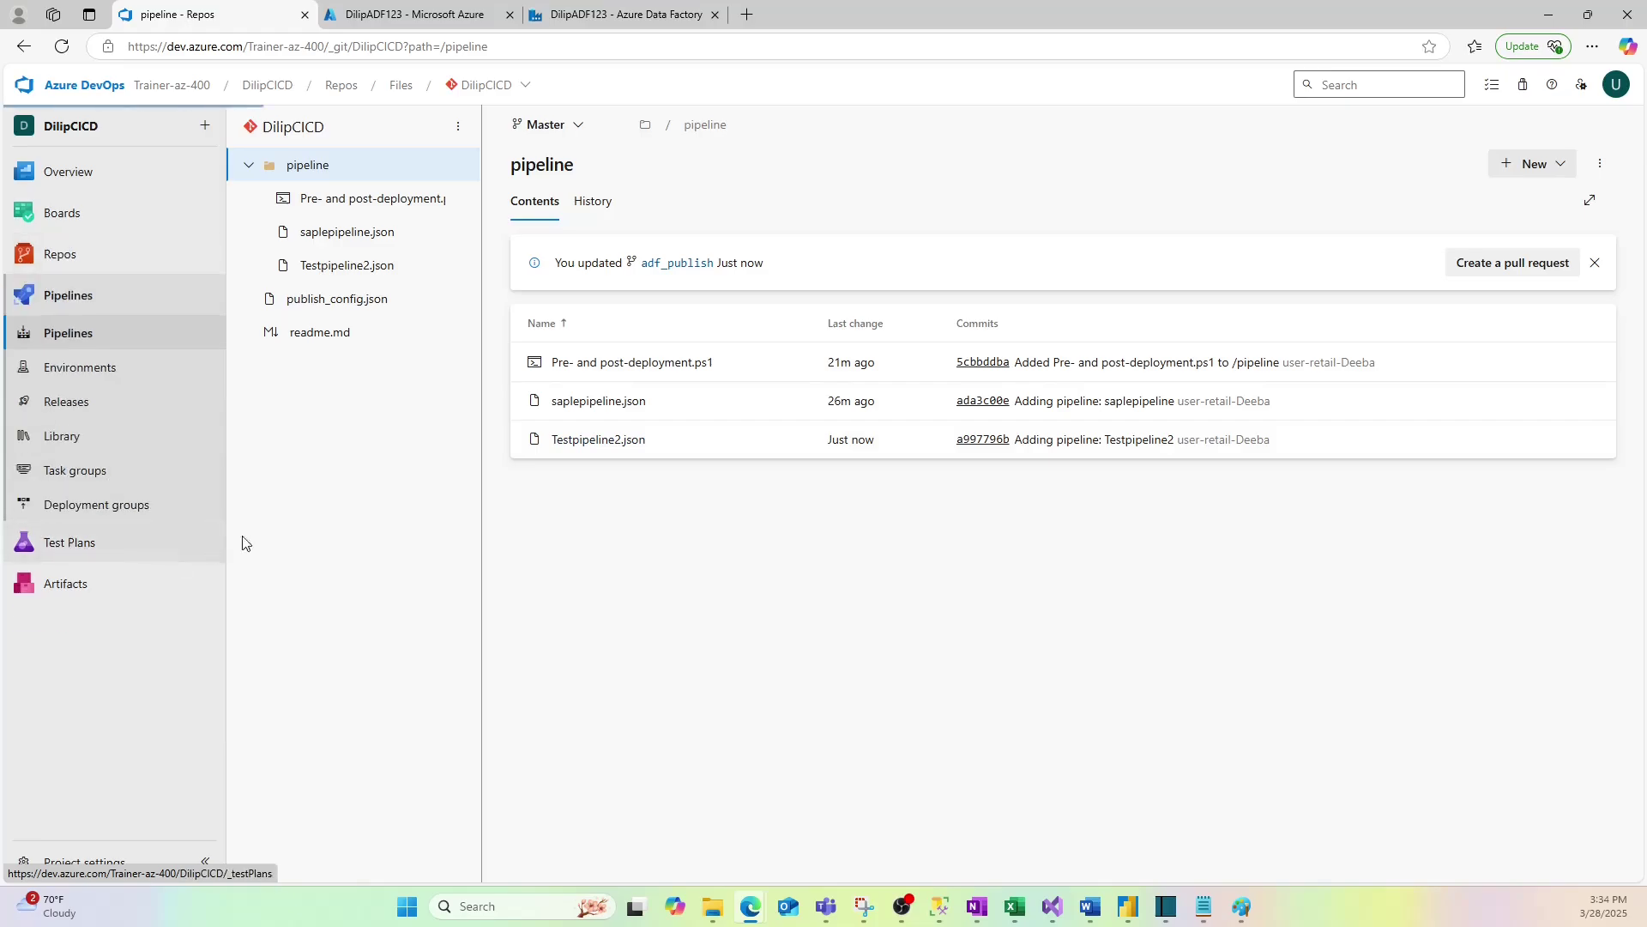
pyautogui.click(347, 327)
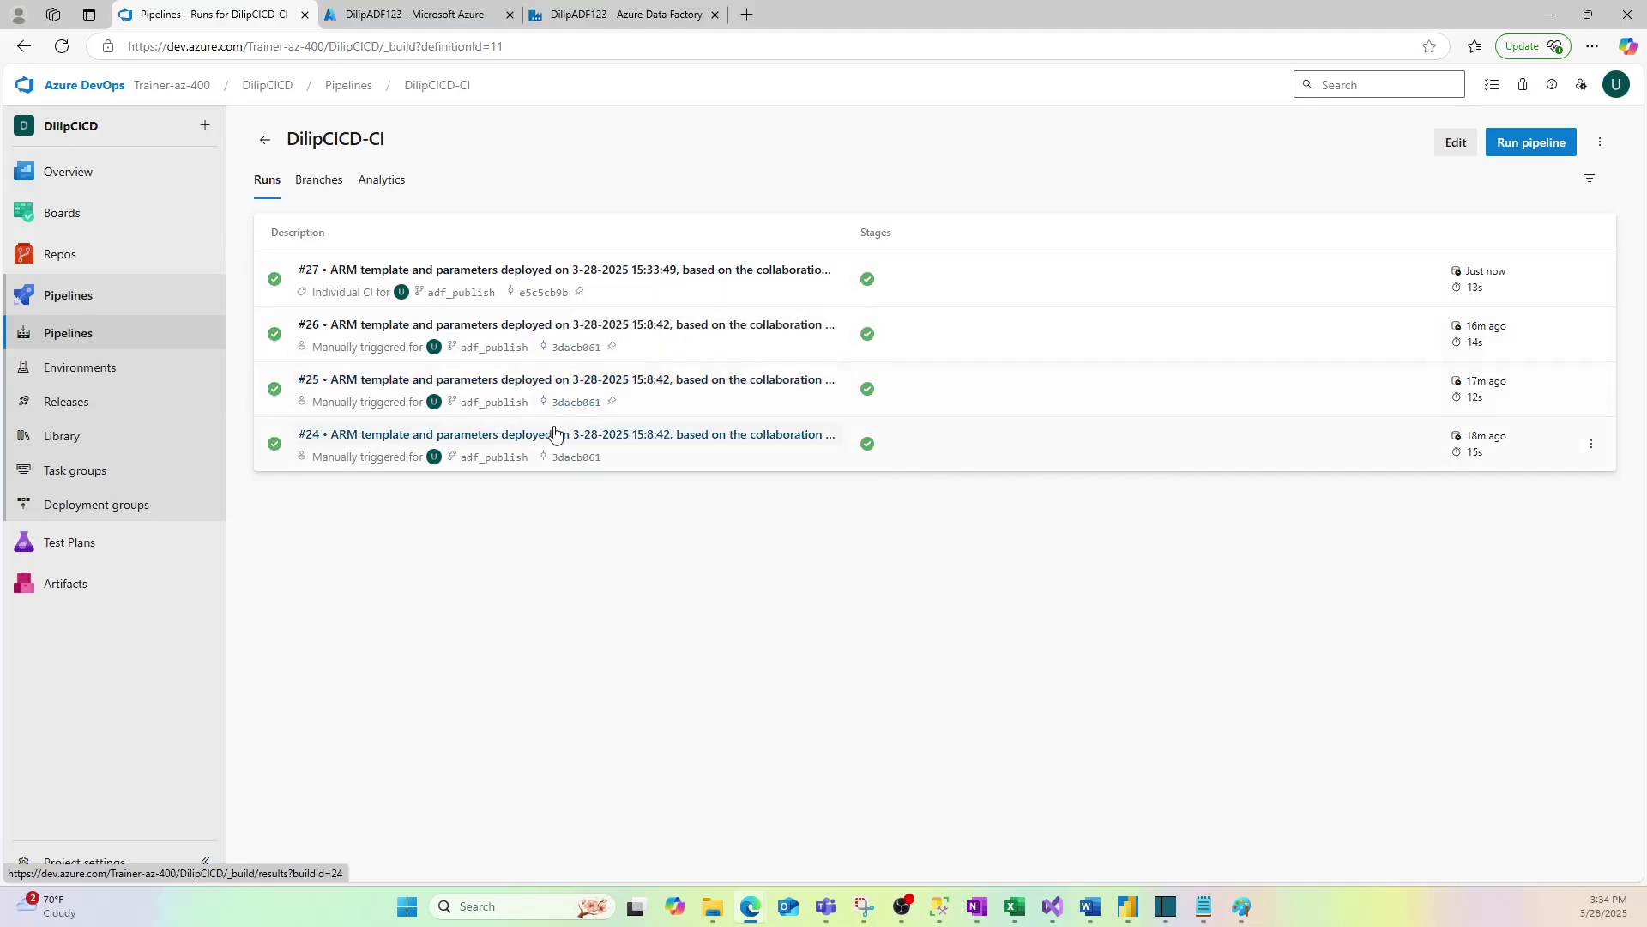
# Step: Review the DilipCICD-CI build definition and check the PROD stage status of Release-2 in the release pipeline
pyautogui.click(1458, 144)
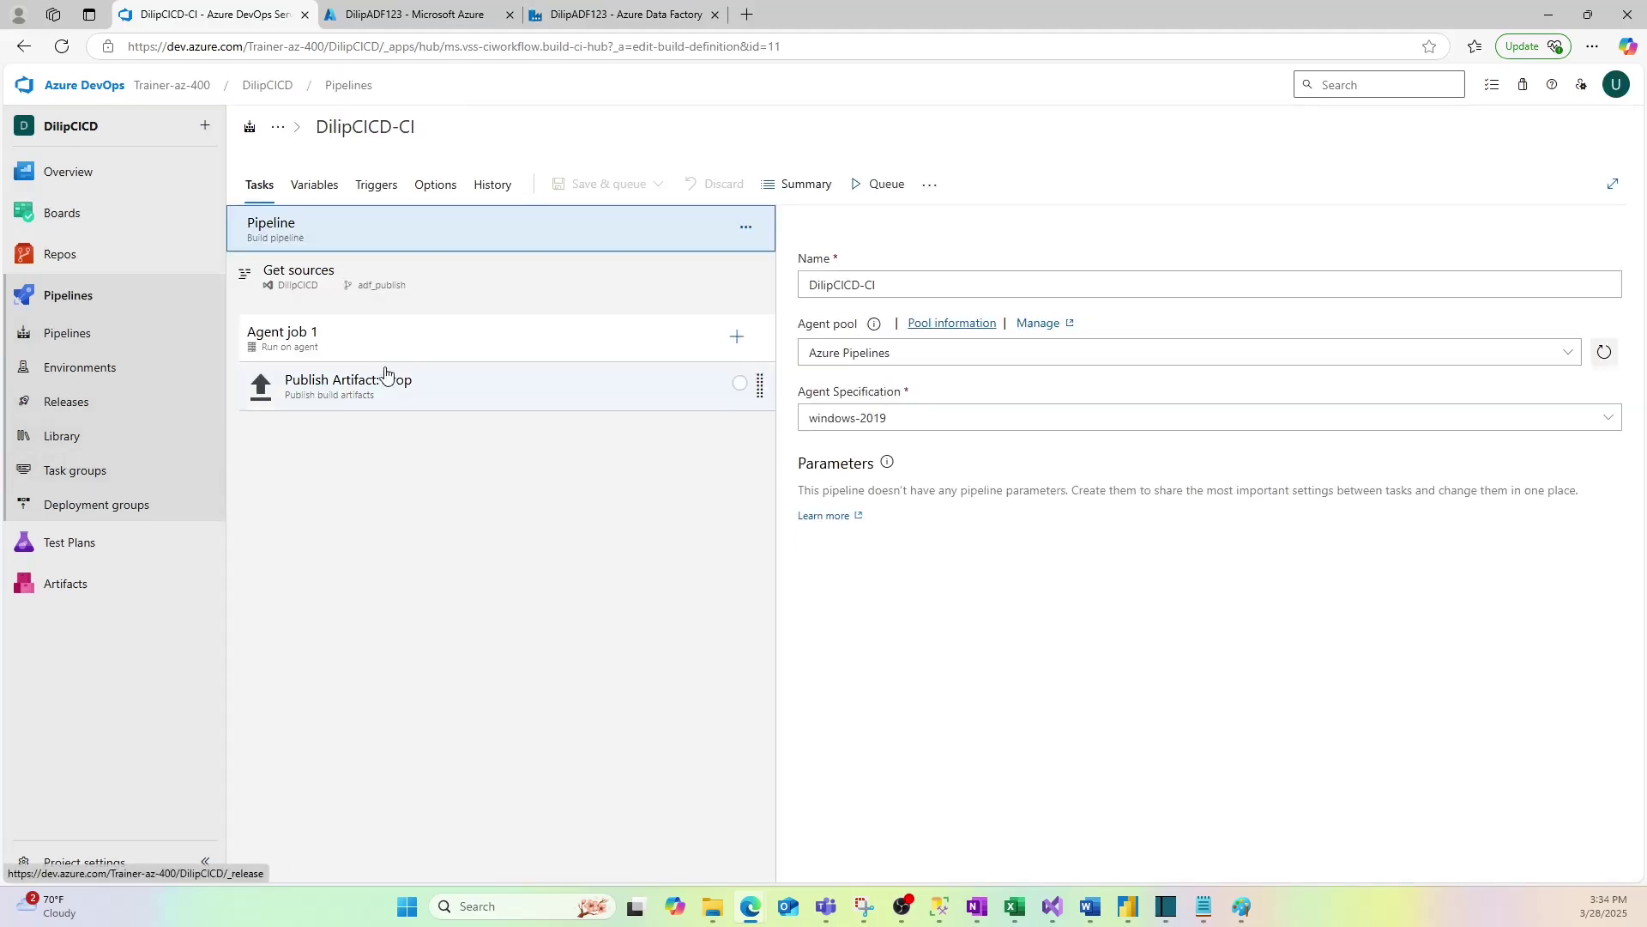
pyautogui.click(67, 403)
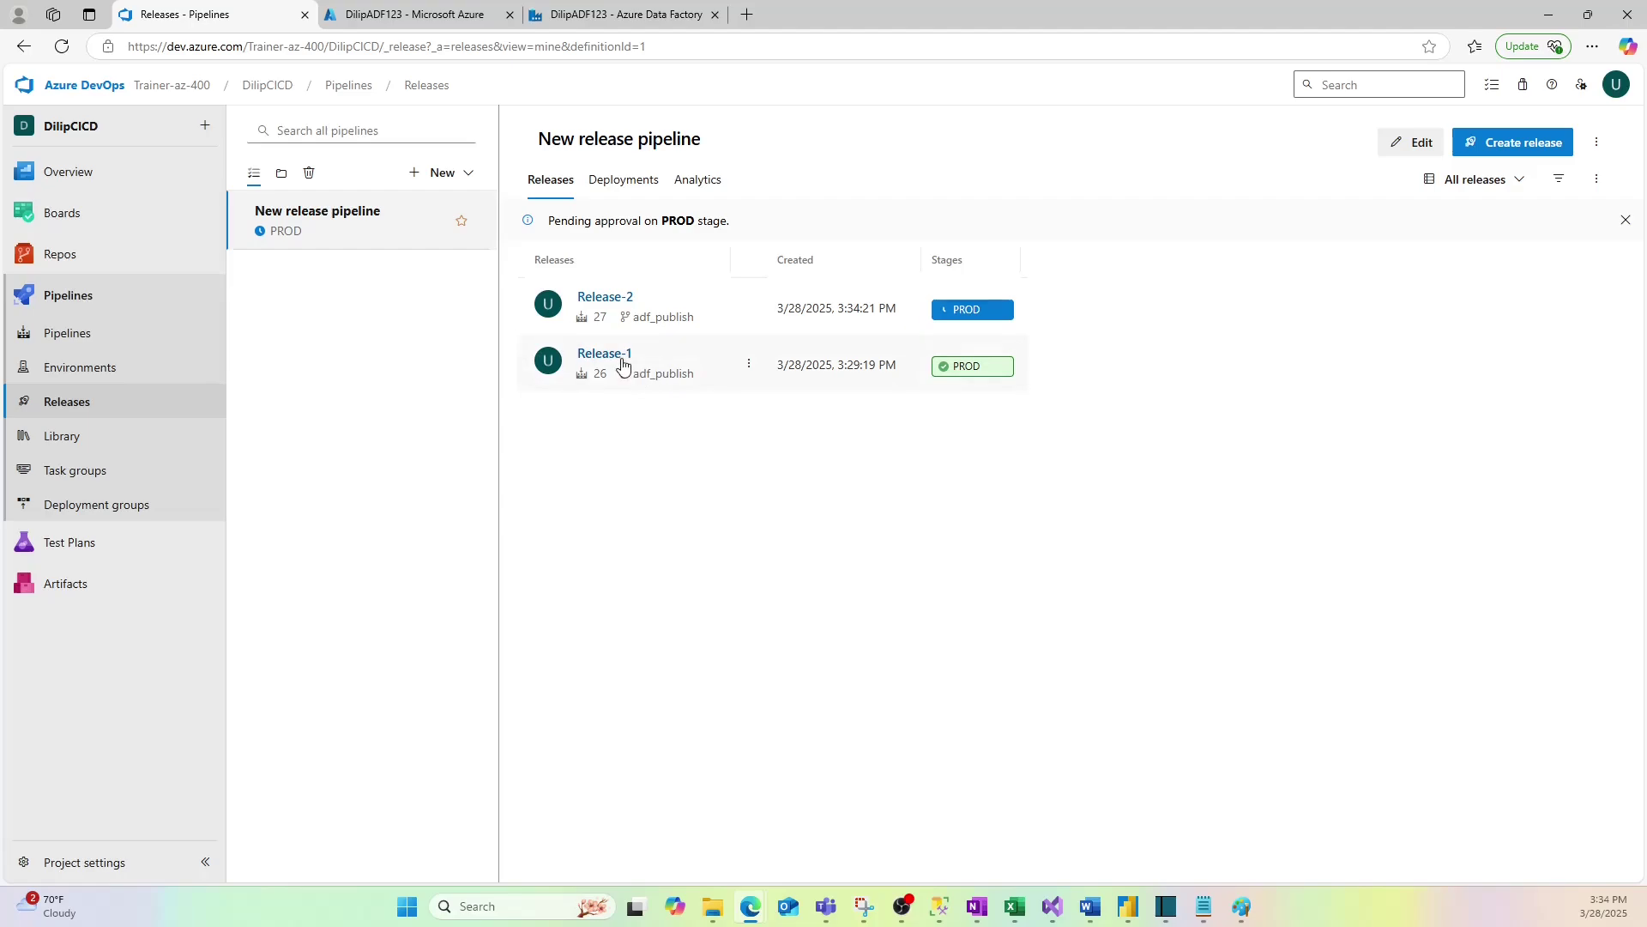
pyautogui.moveTo(966, 314)
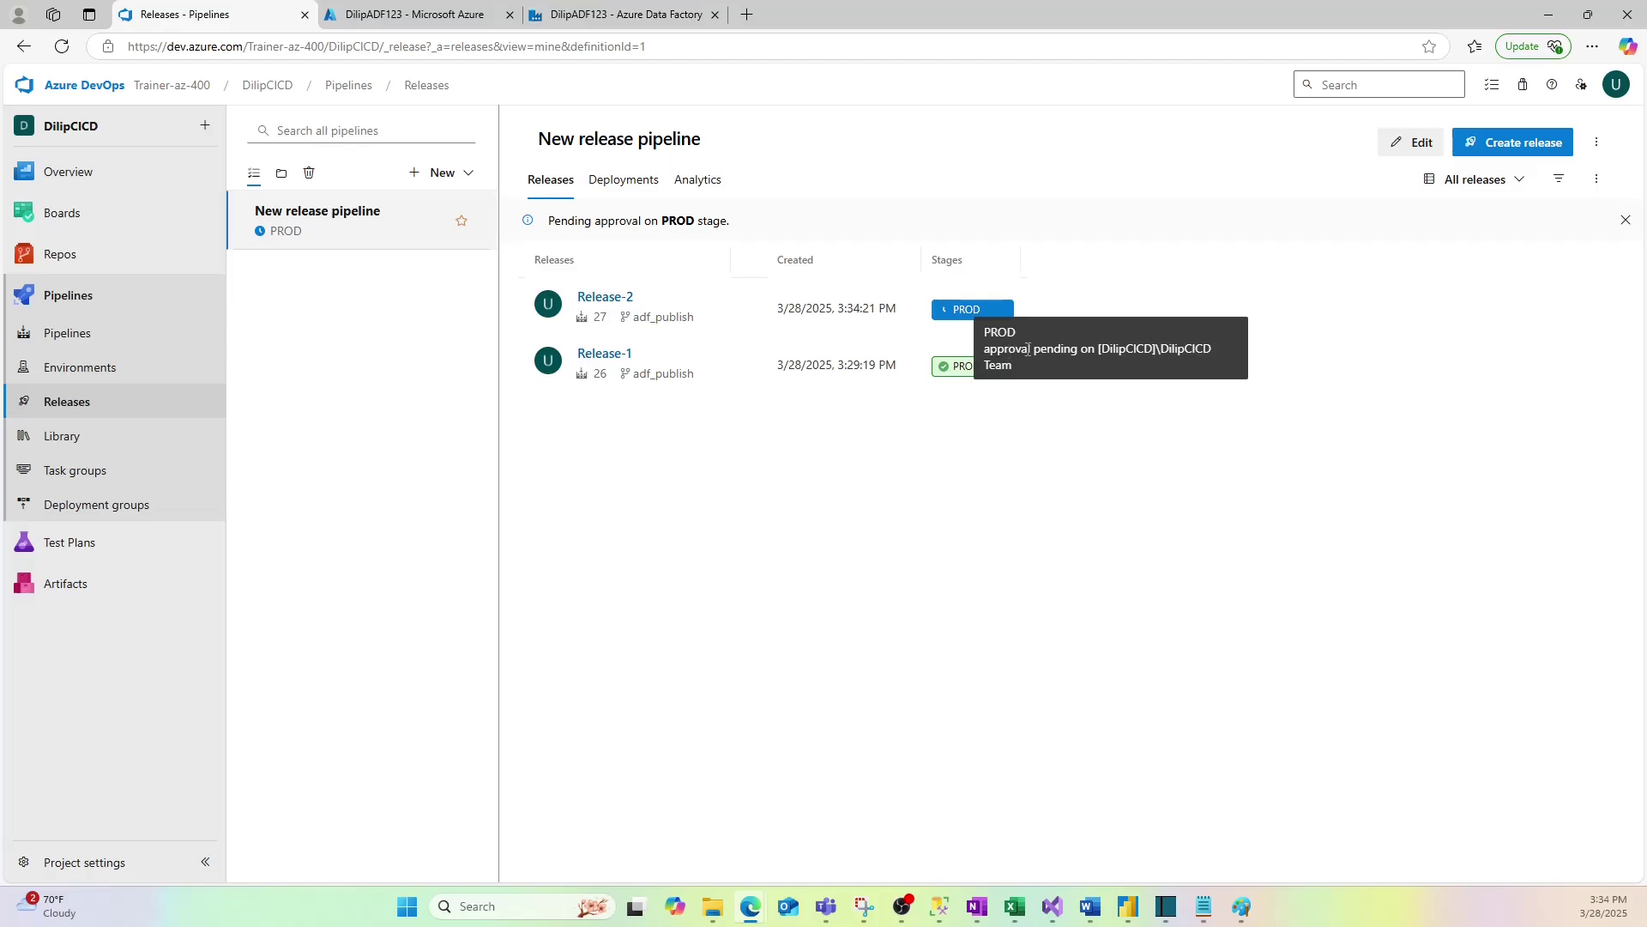
# Step: Open the release pipeline's PROD stage tasks for editing and look up the Default pool among the project's agent pools
pyautogui.click(1412, 142)
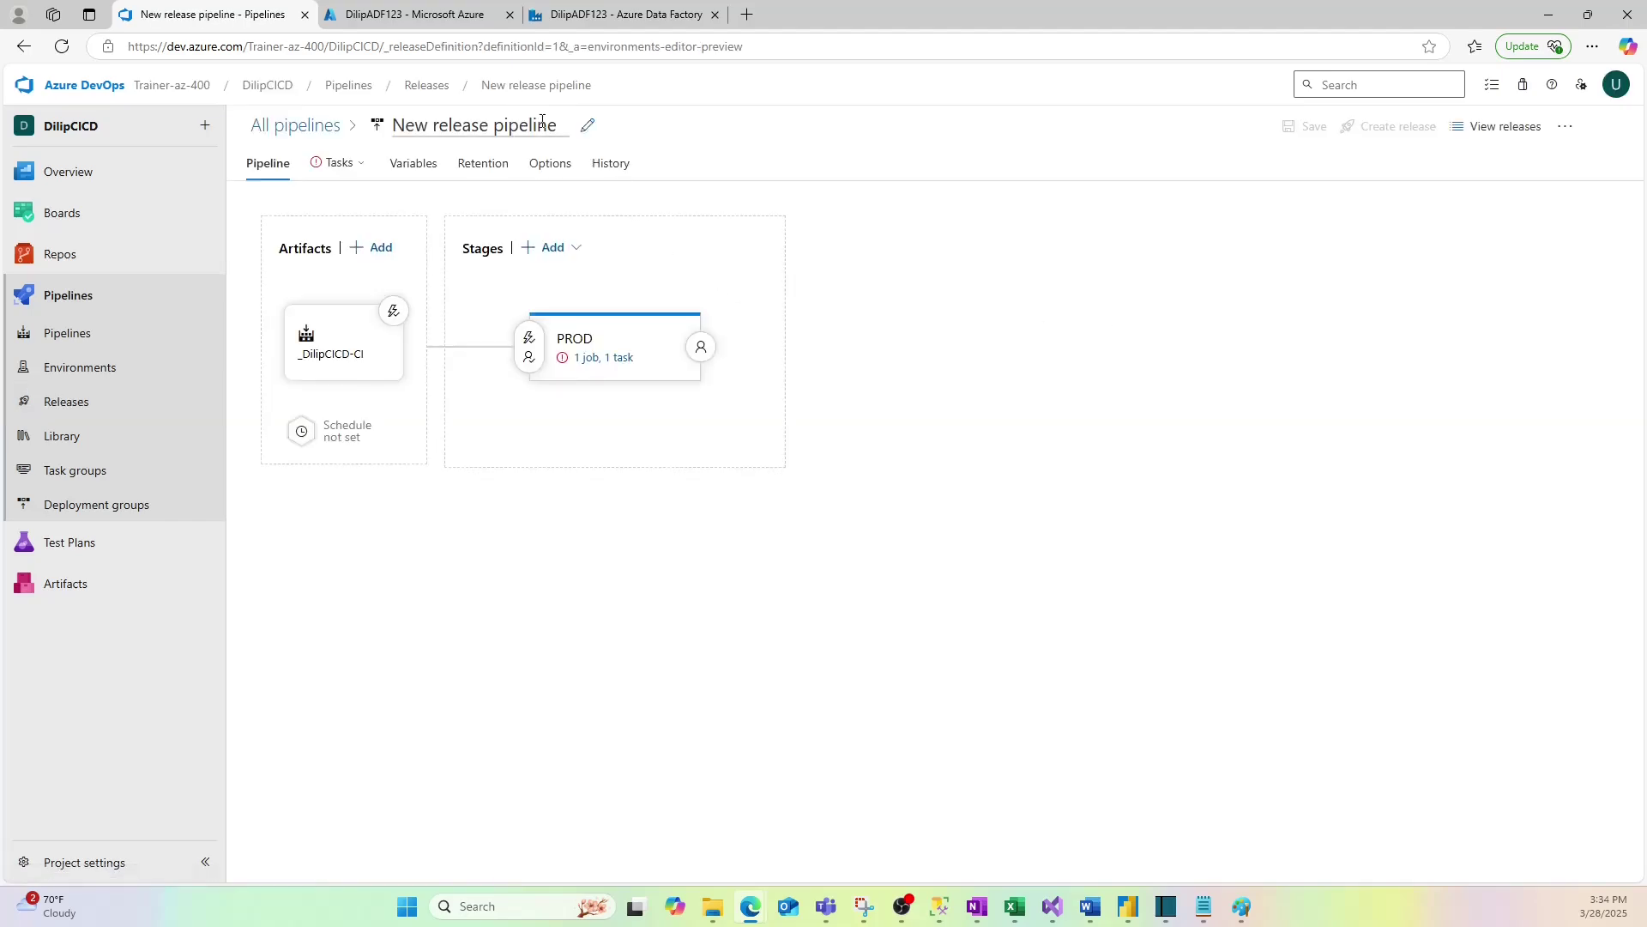
pyautogui.click(598, 356)
pyautogui.click(337, 279)
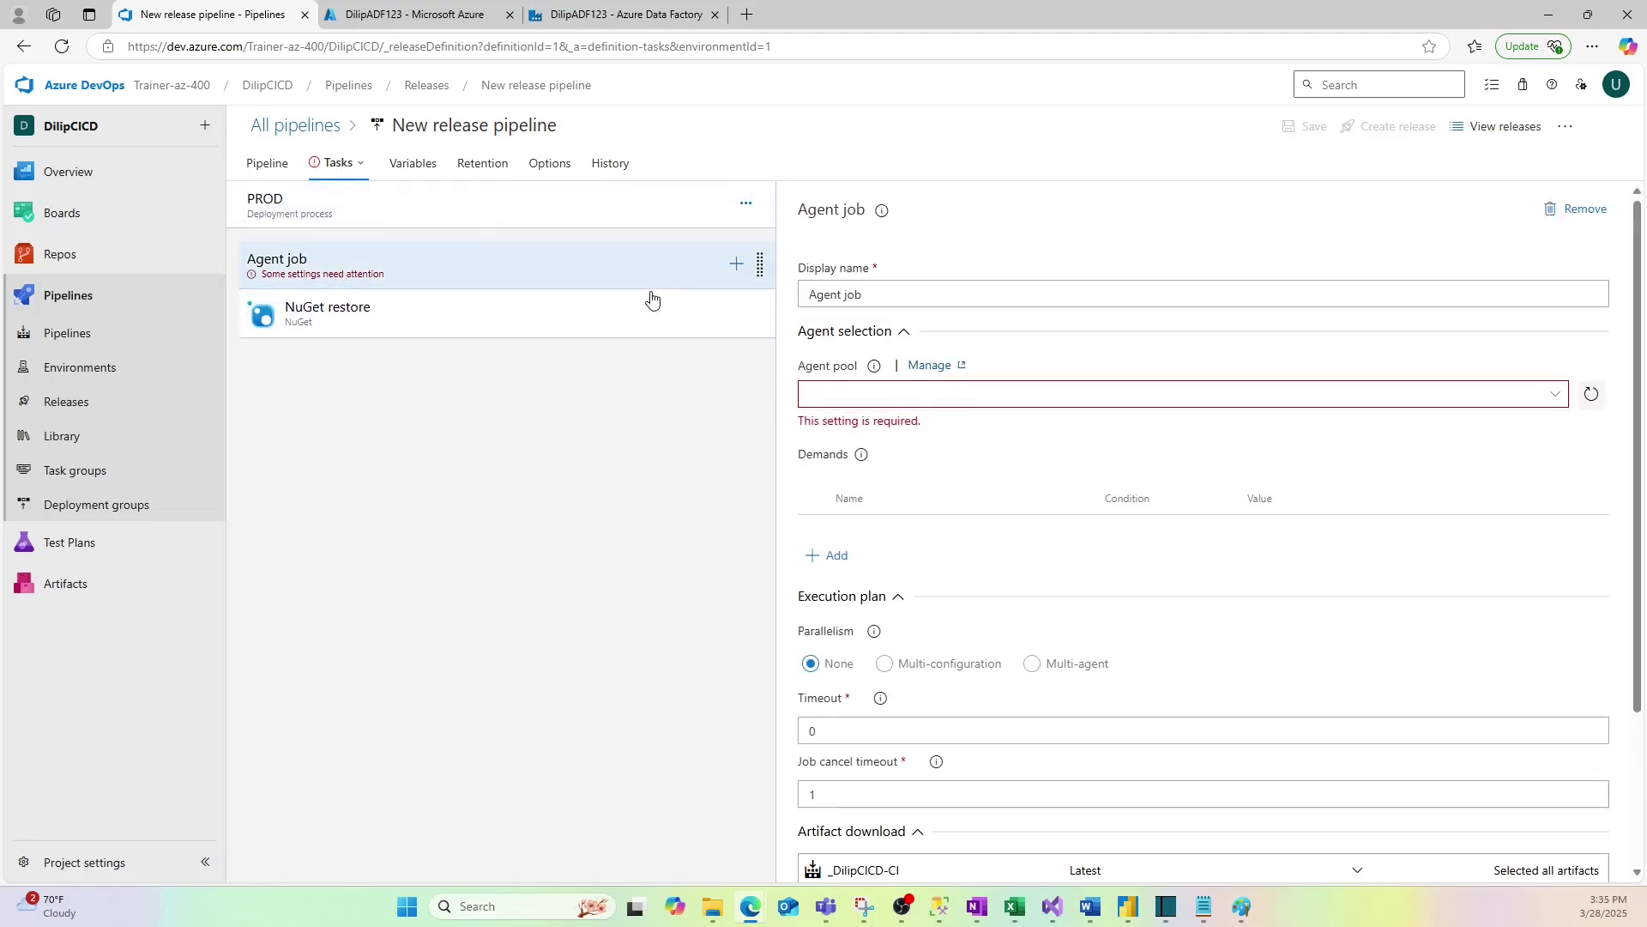
pyautogui.moveTo(343, 165)
pyautogui.click(930, 365)
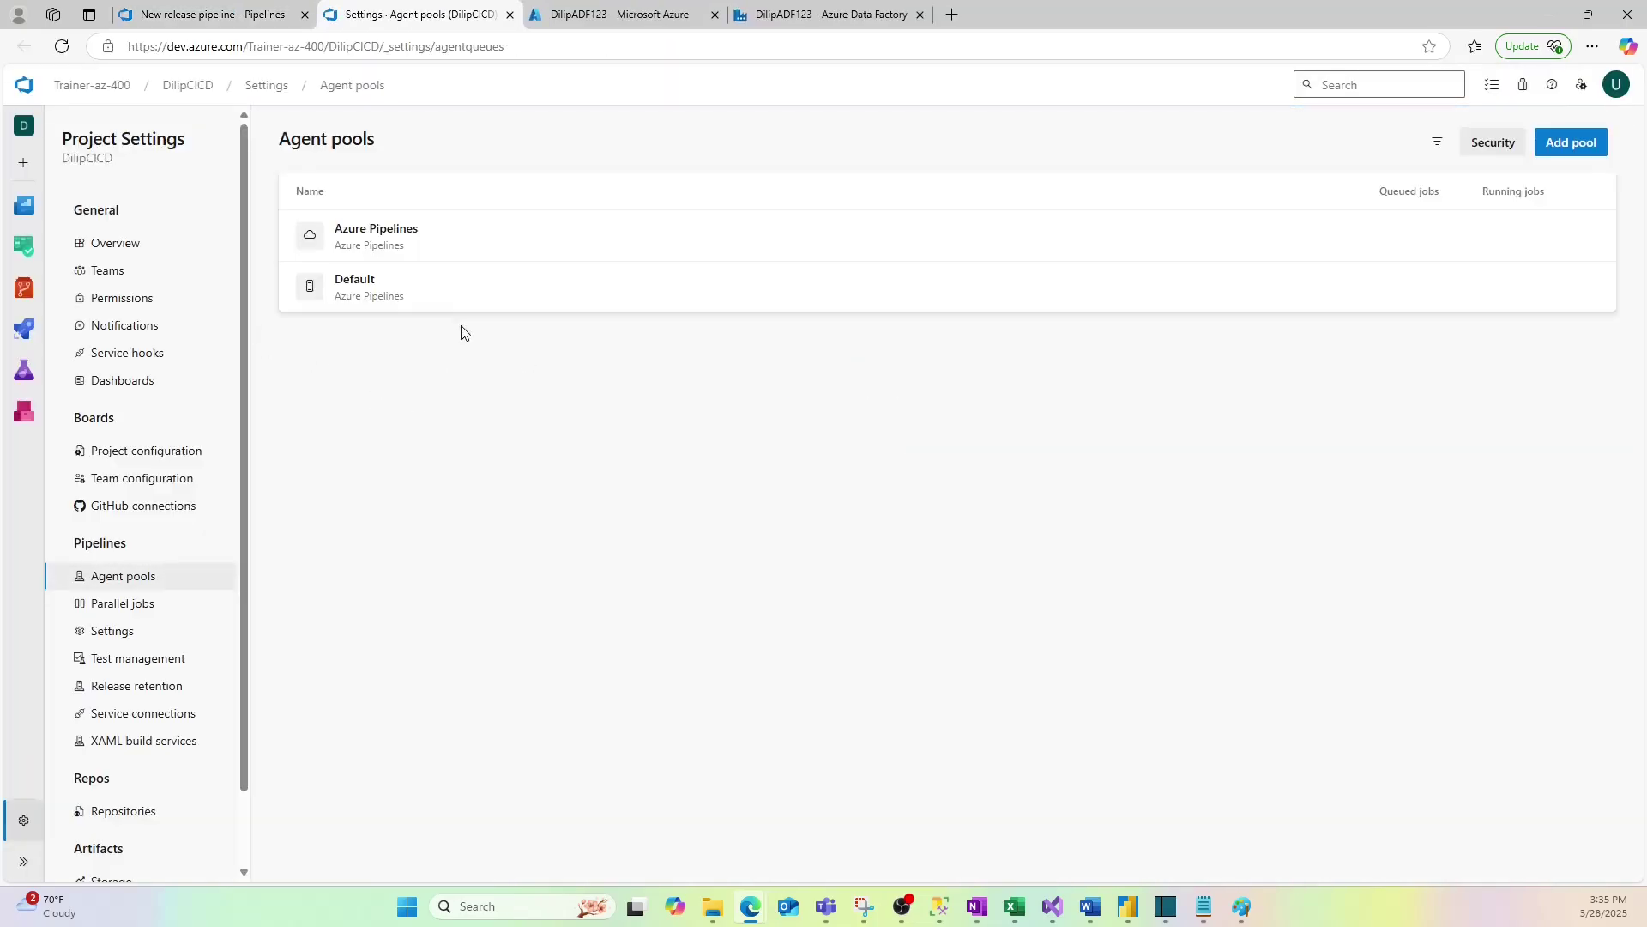
pyautogui.click(366, 281)
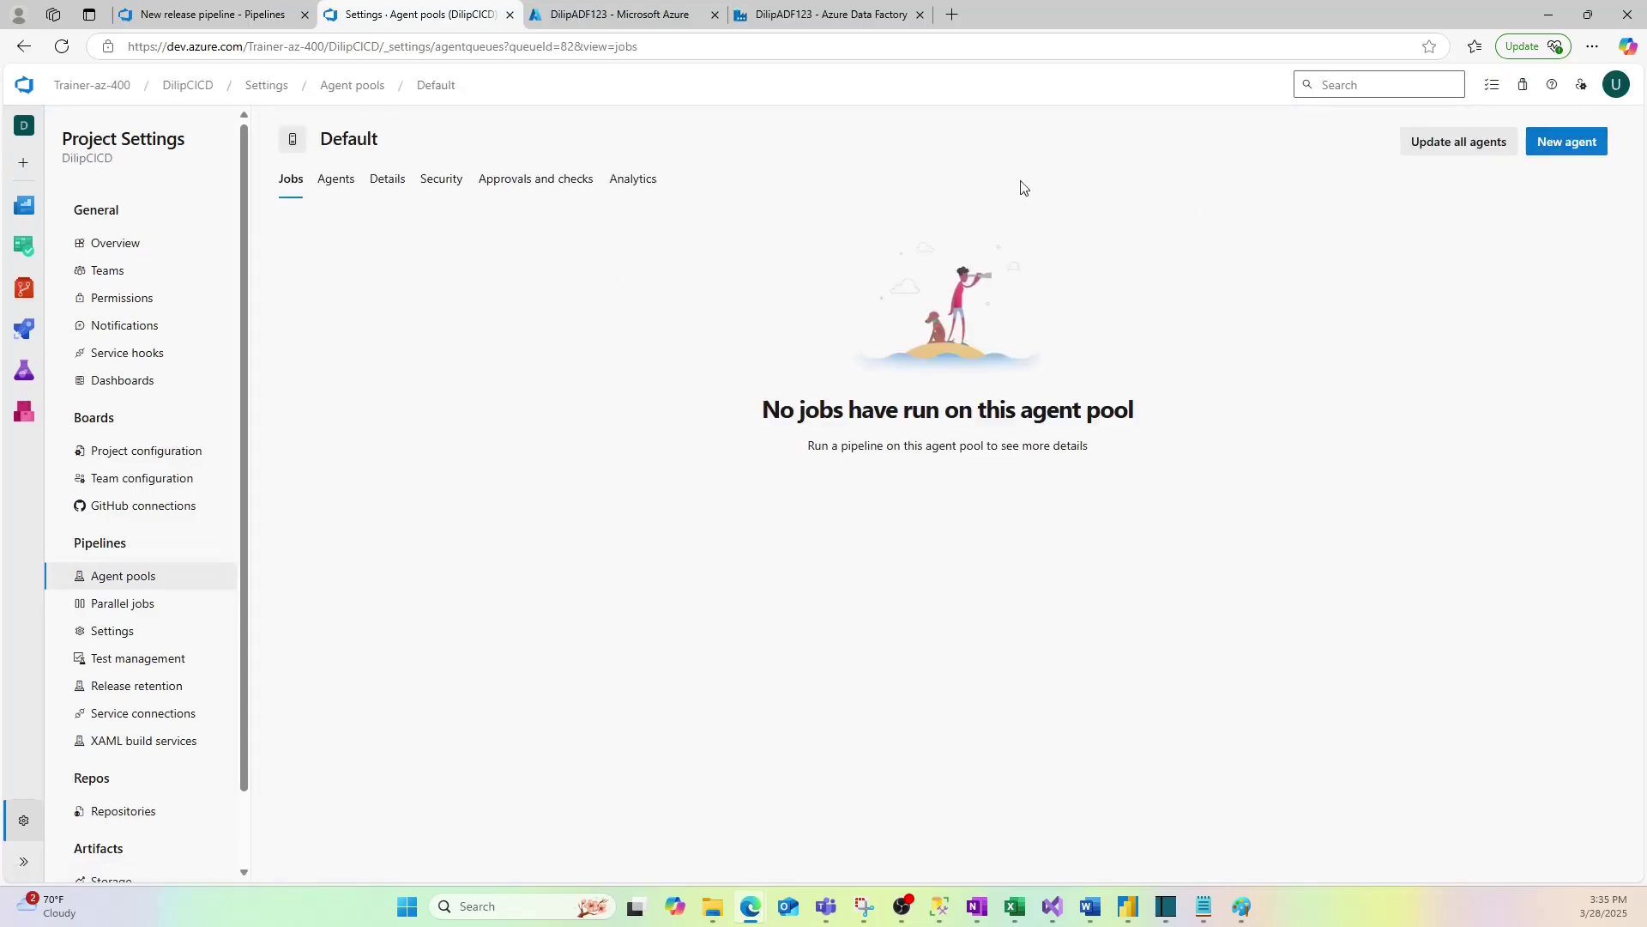
# Step: Copy the agent pool name Default and enter it as the agent pool of the PROD stage's Agent job
pyautogui.click(220, 26)
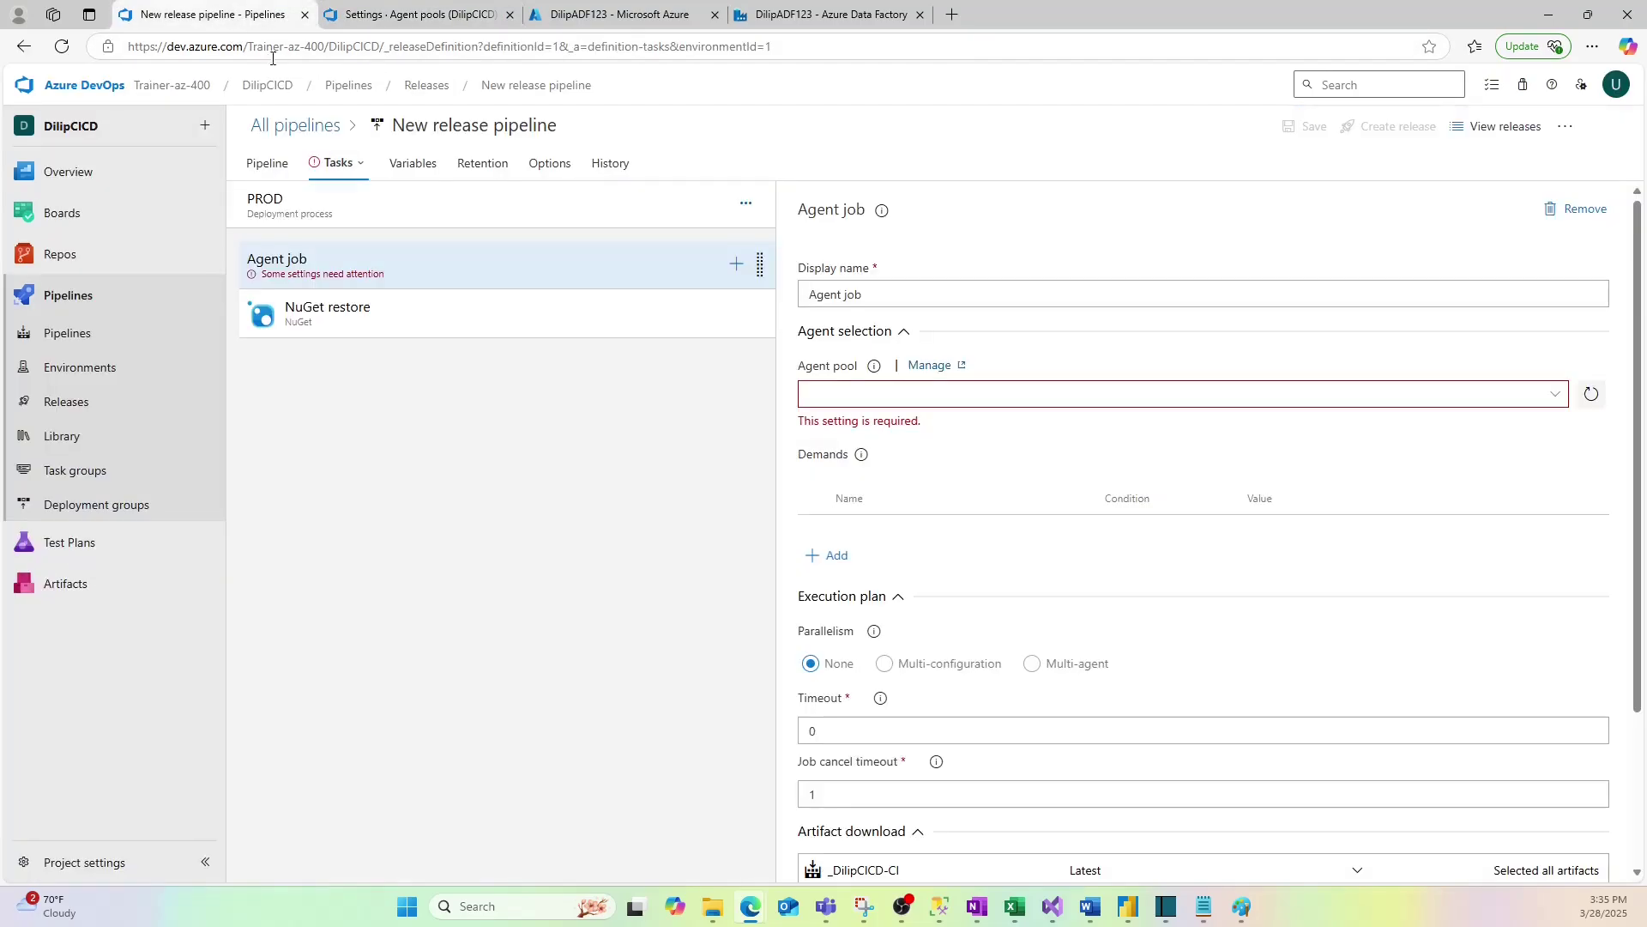
pyautogui.click(405, 16)
pyautogui.doubleClick(349, 139)
pyautogui.hotkey('ctrl', 'c')
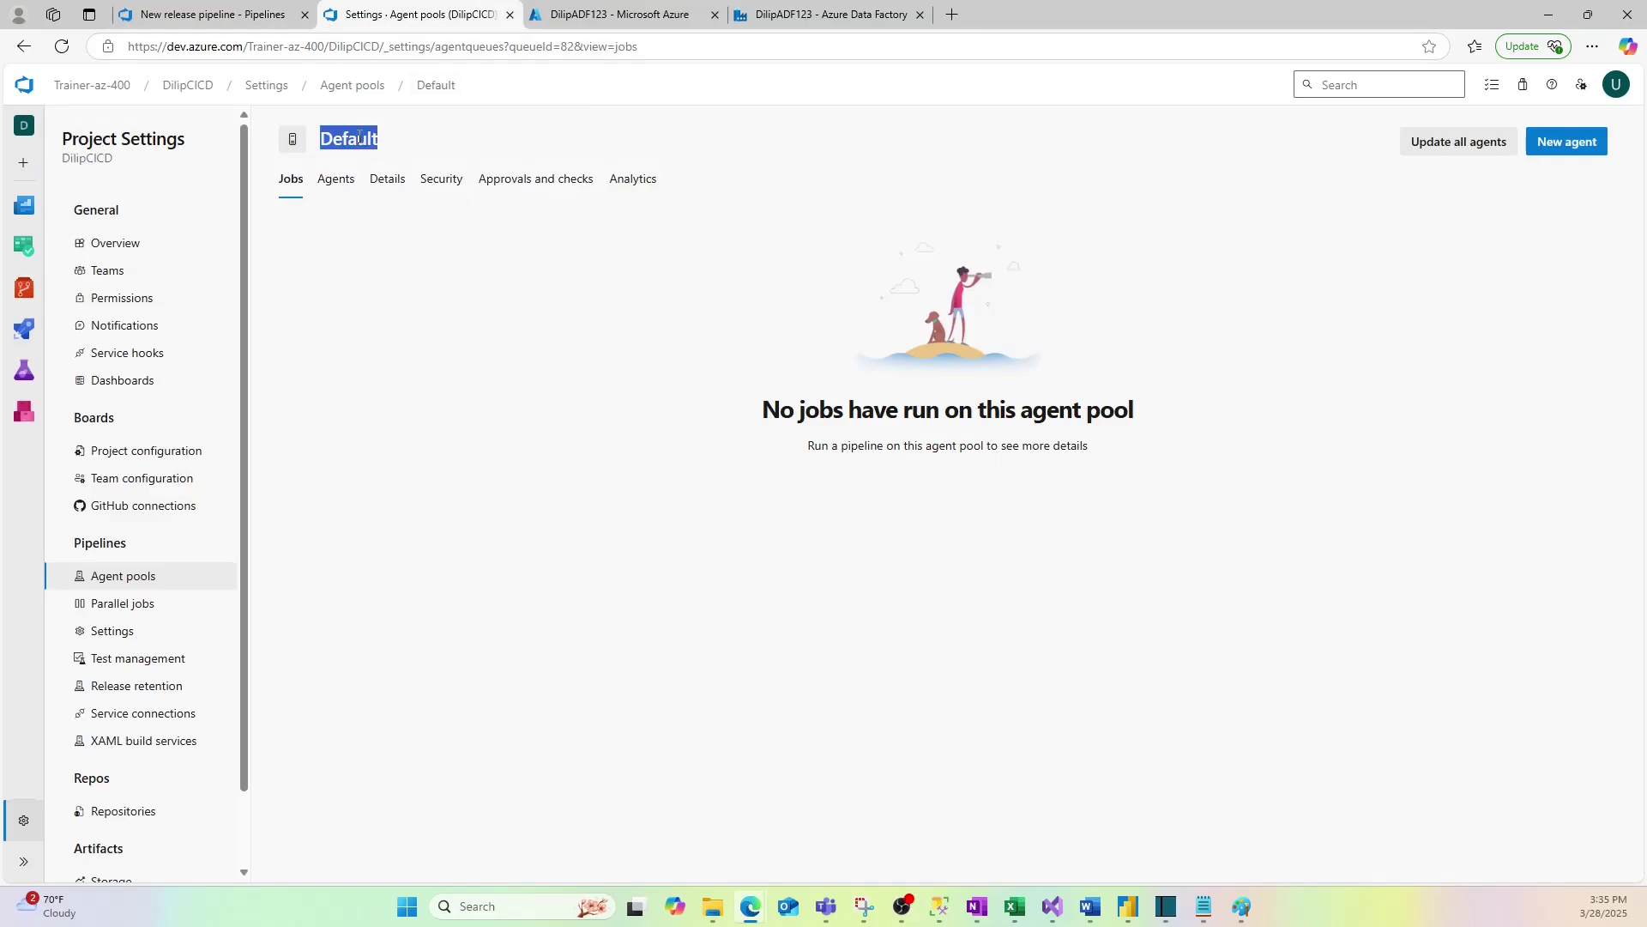
pyautogui.click(403, 160)
pyautogui.click(215, 15)
pyautogui.click(852, 390)
pyautogui.hotkey('ctrl', 'v')
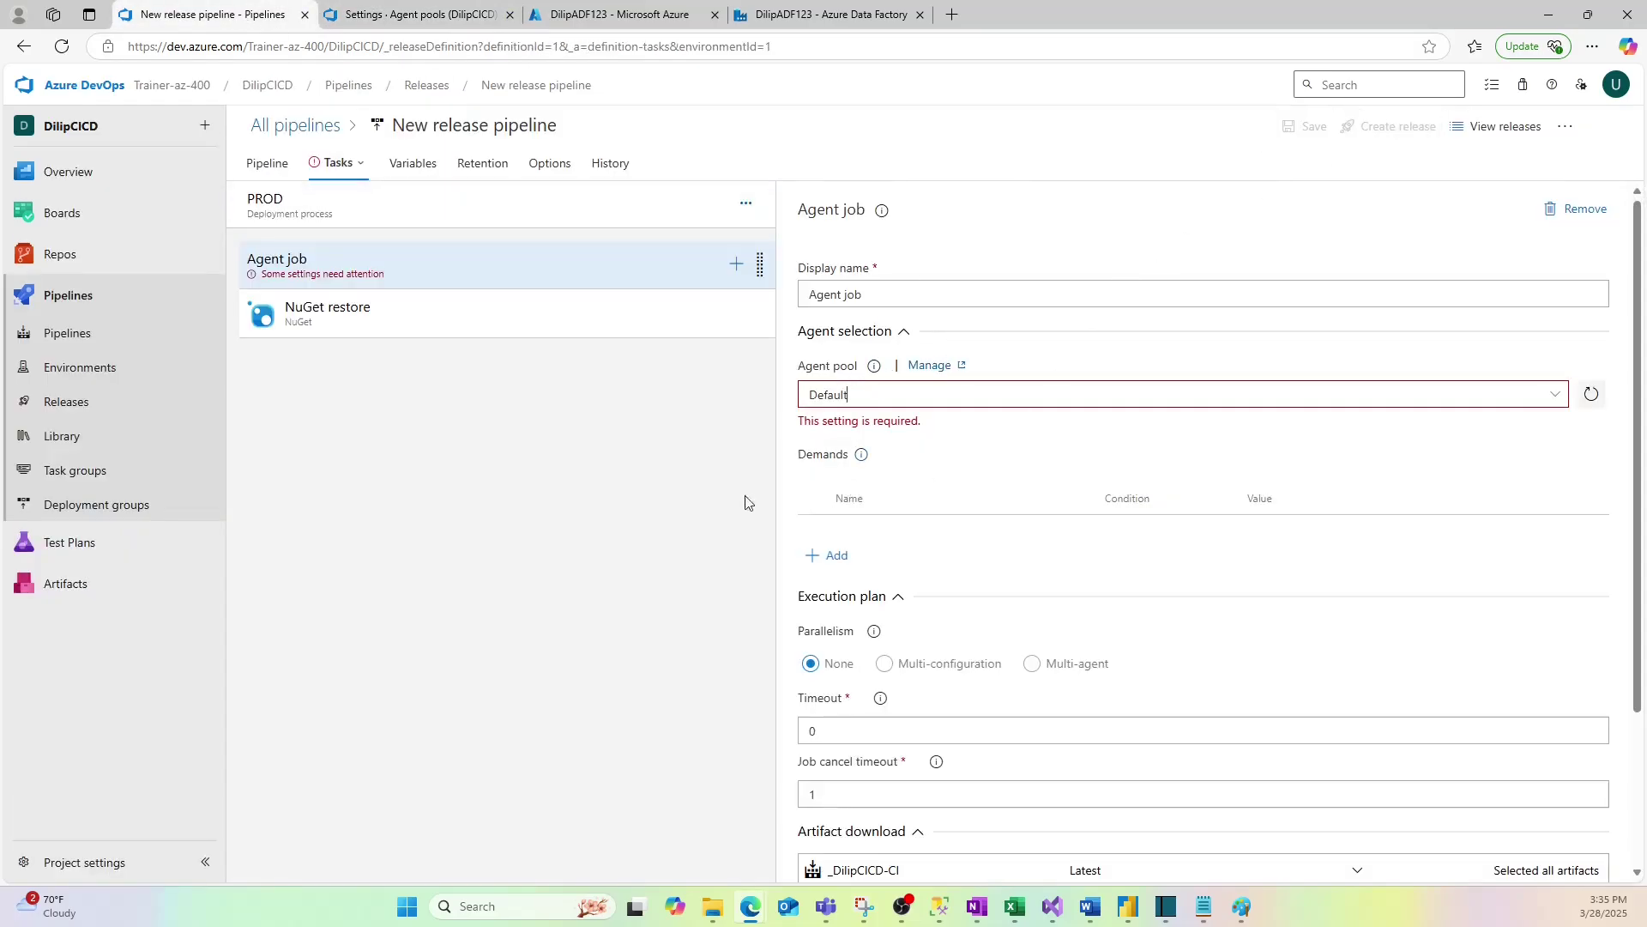
# Step: Save the edited release pipeline and return to its list of releases
pyautogui.click(267, 163)
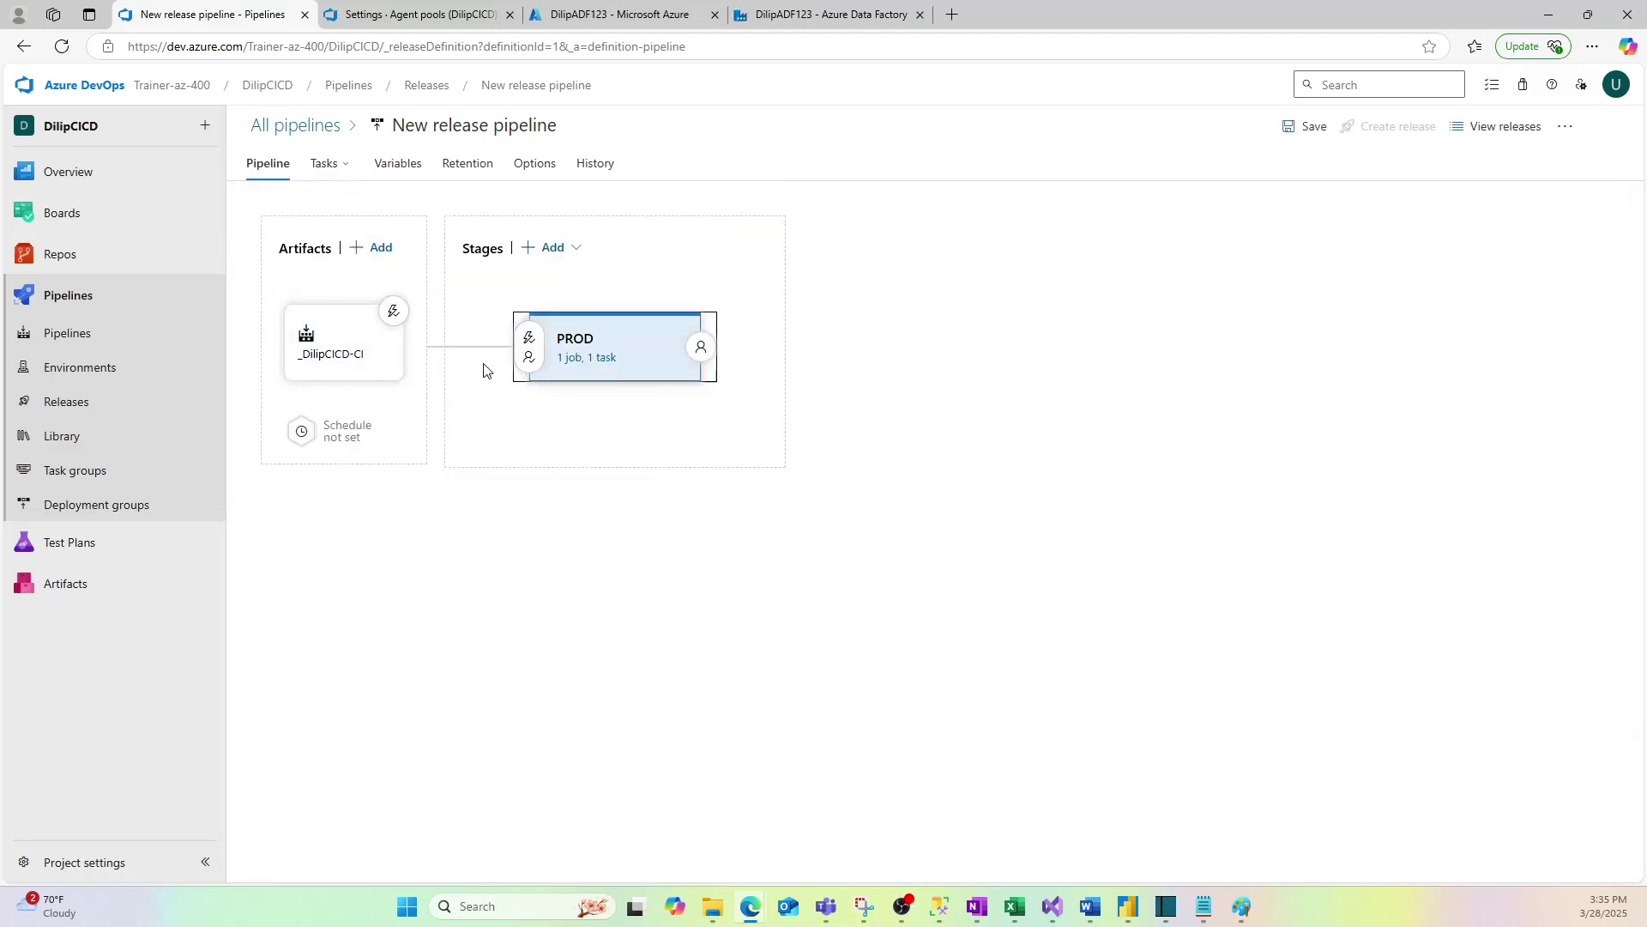
pyautogui.click(1501, 132)
pyautogui.click(976, 518)
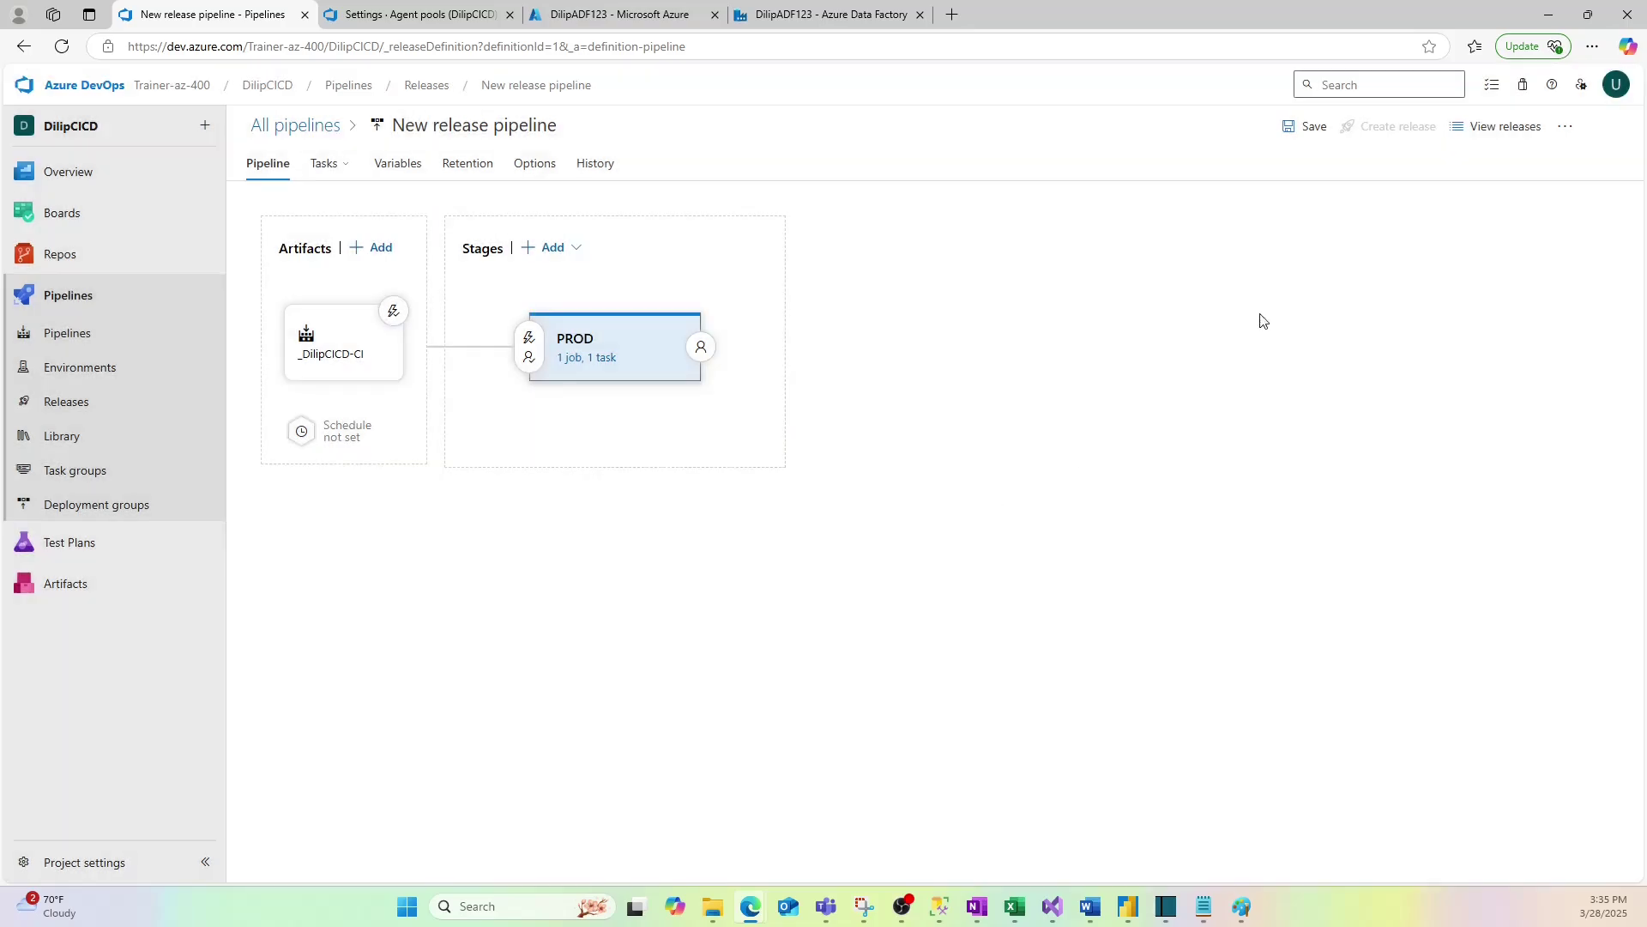
pyautogui.click(1310, 127)
pyautogui.click(911, 546)
pyautogui.click(1386, 128)
pyautogui.click(1598, 104)
pyautogui.click(1497, 129)
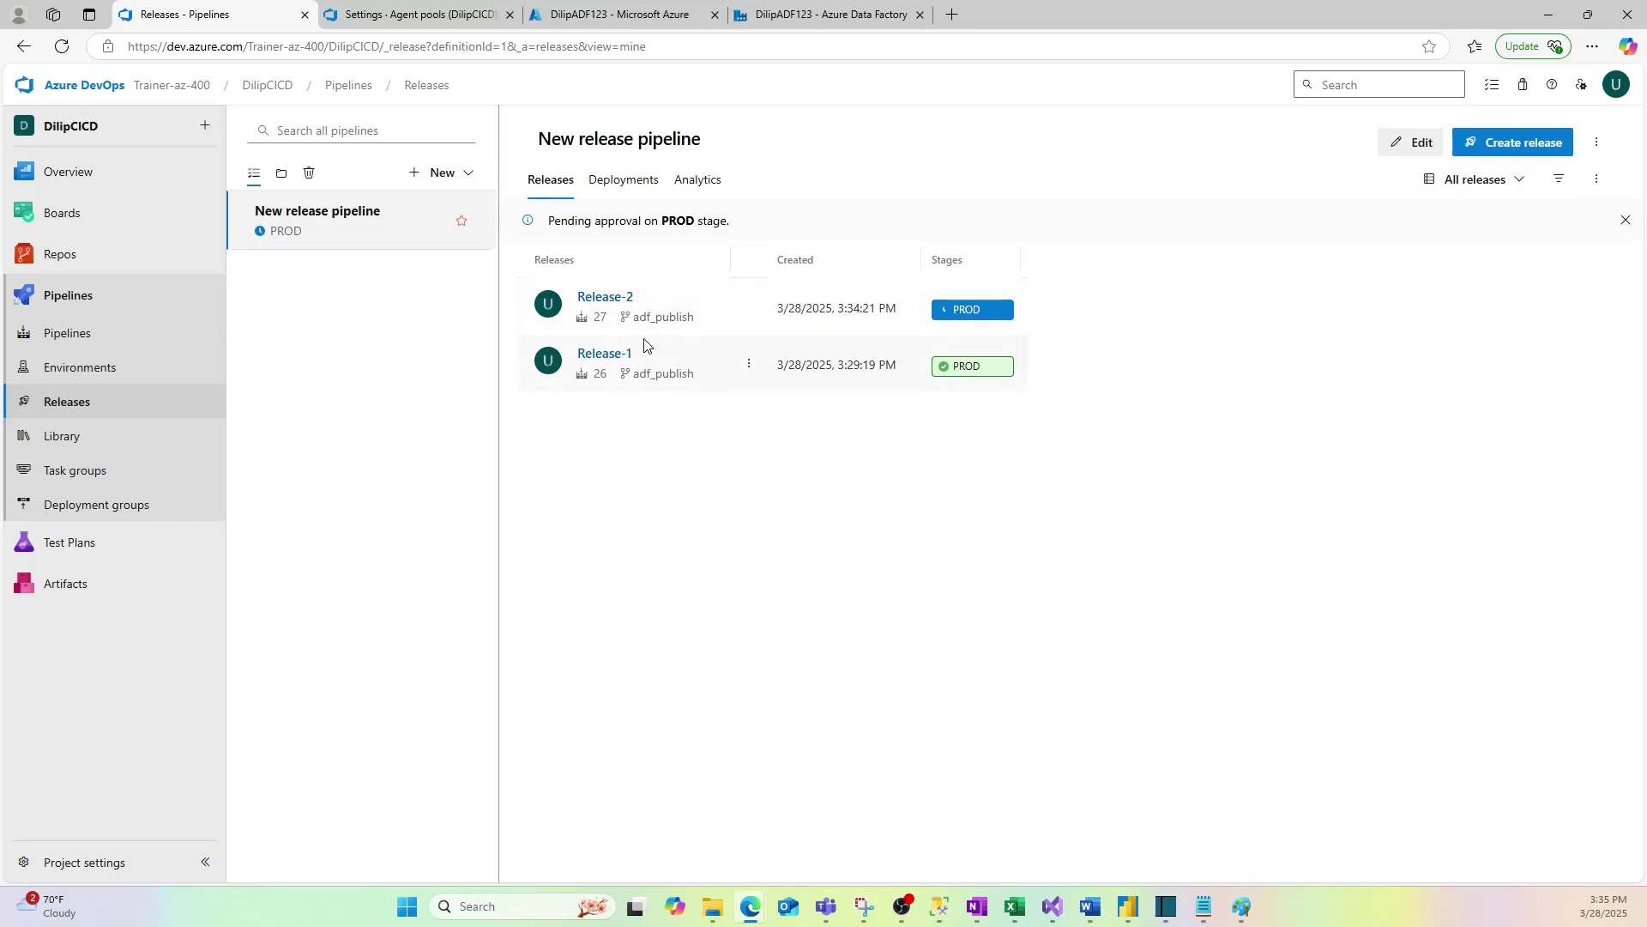
# Step: Approve the pre-deployment request of Release-2 for the PROD stage and check its deployment status
pyautogui.click(967, 314)
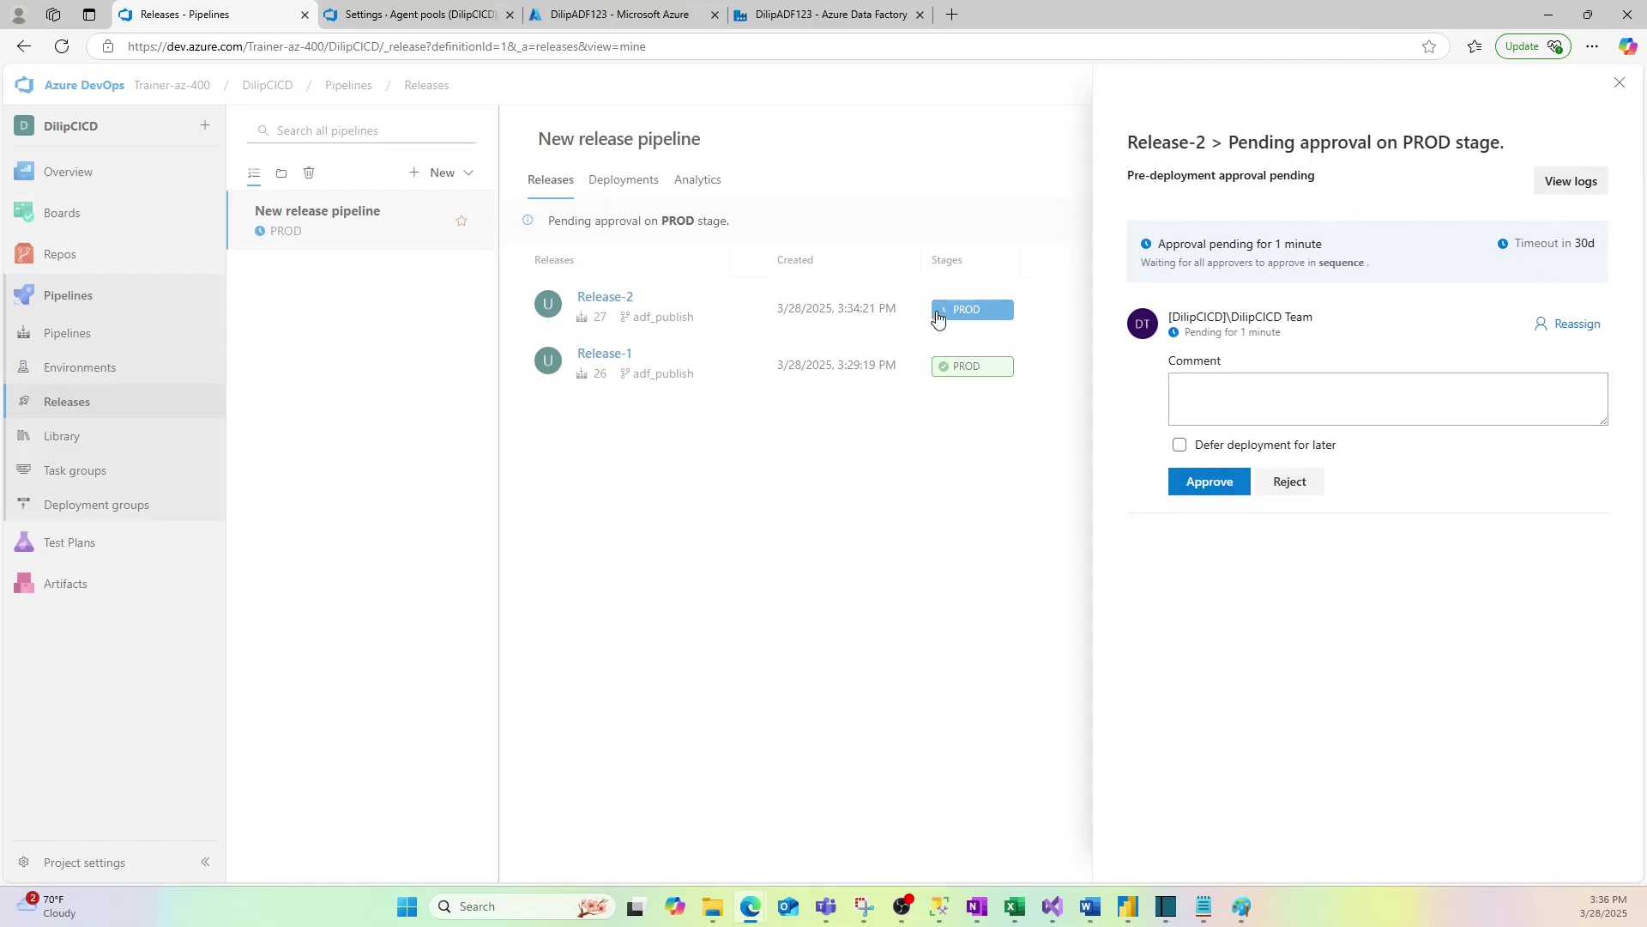
pyautogui.click(1211, 486)
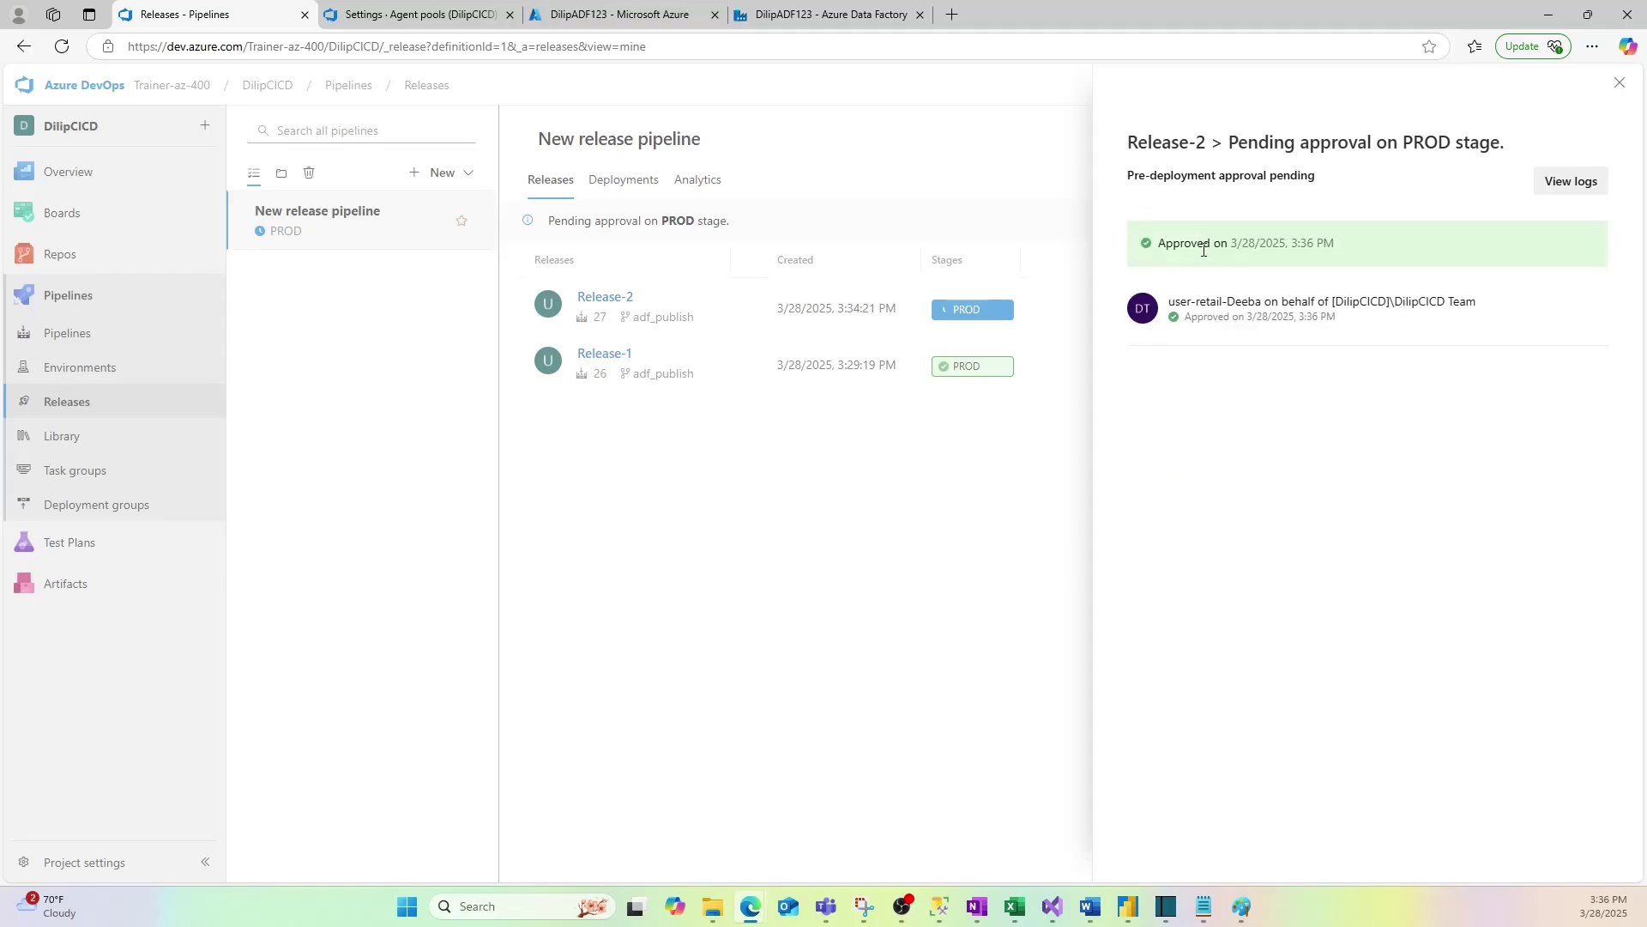
pyautogui.click(1620, 86)
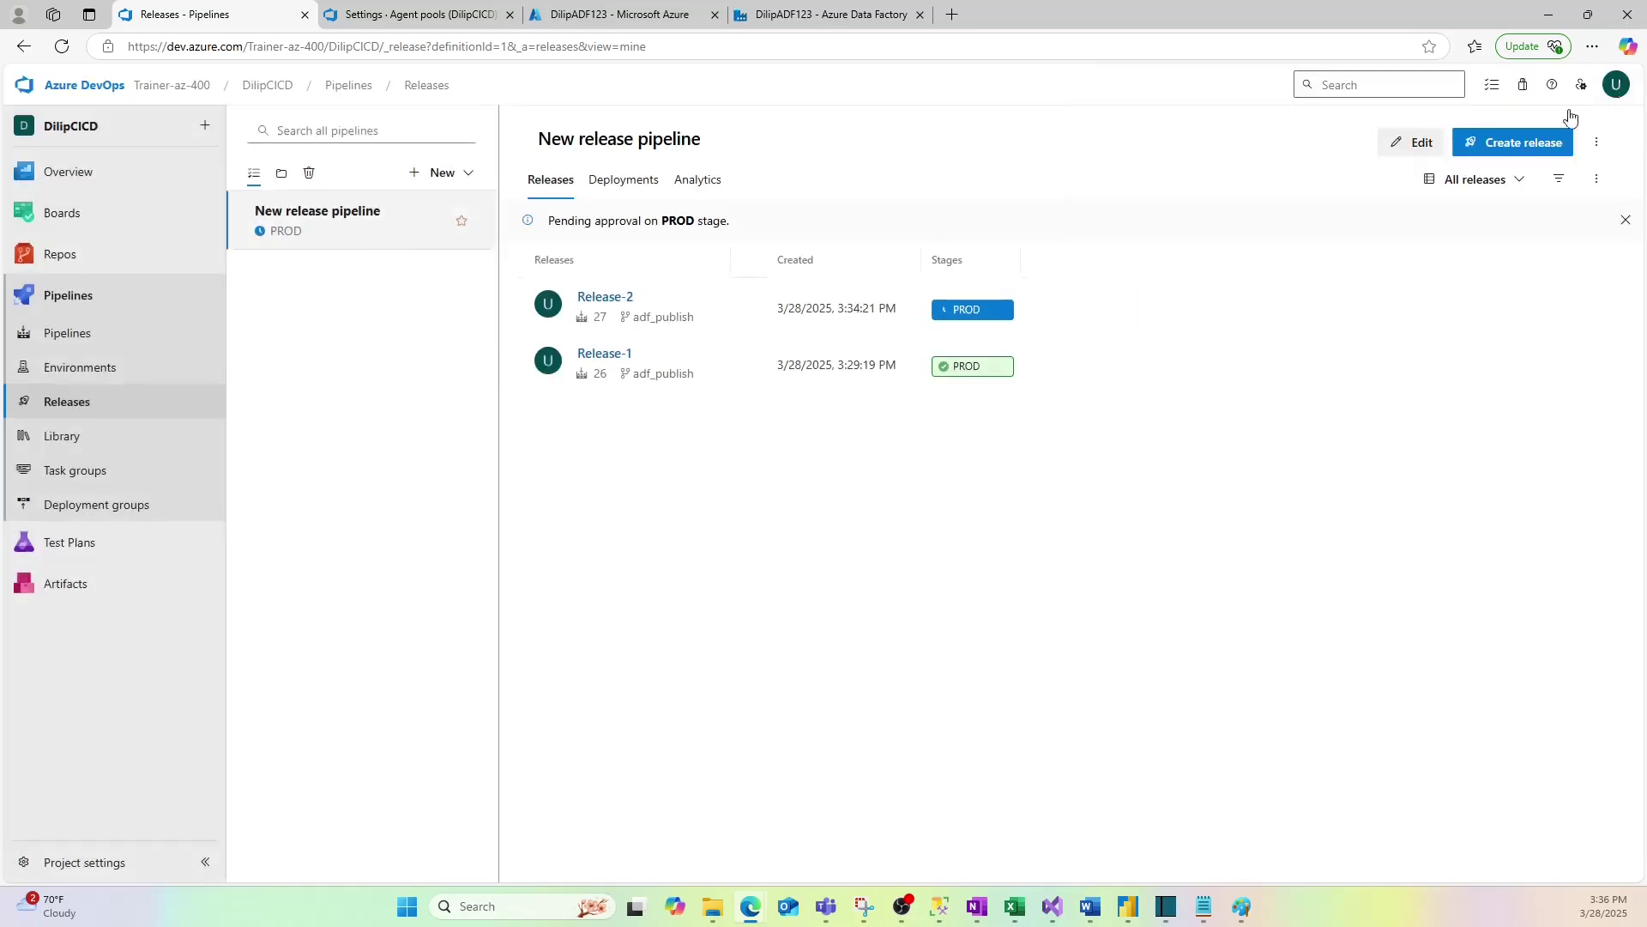
pyautogui.click(967, 310)
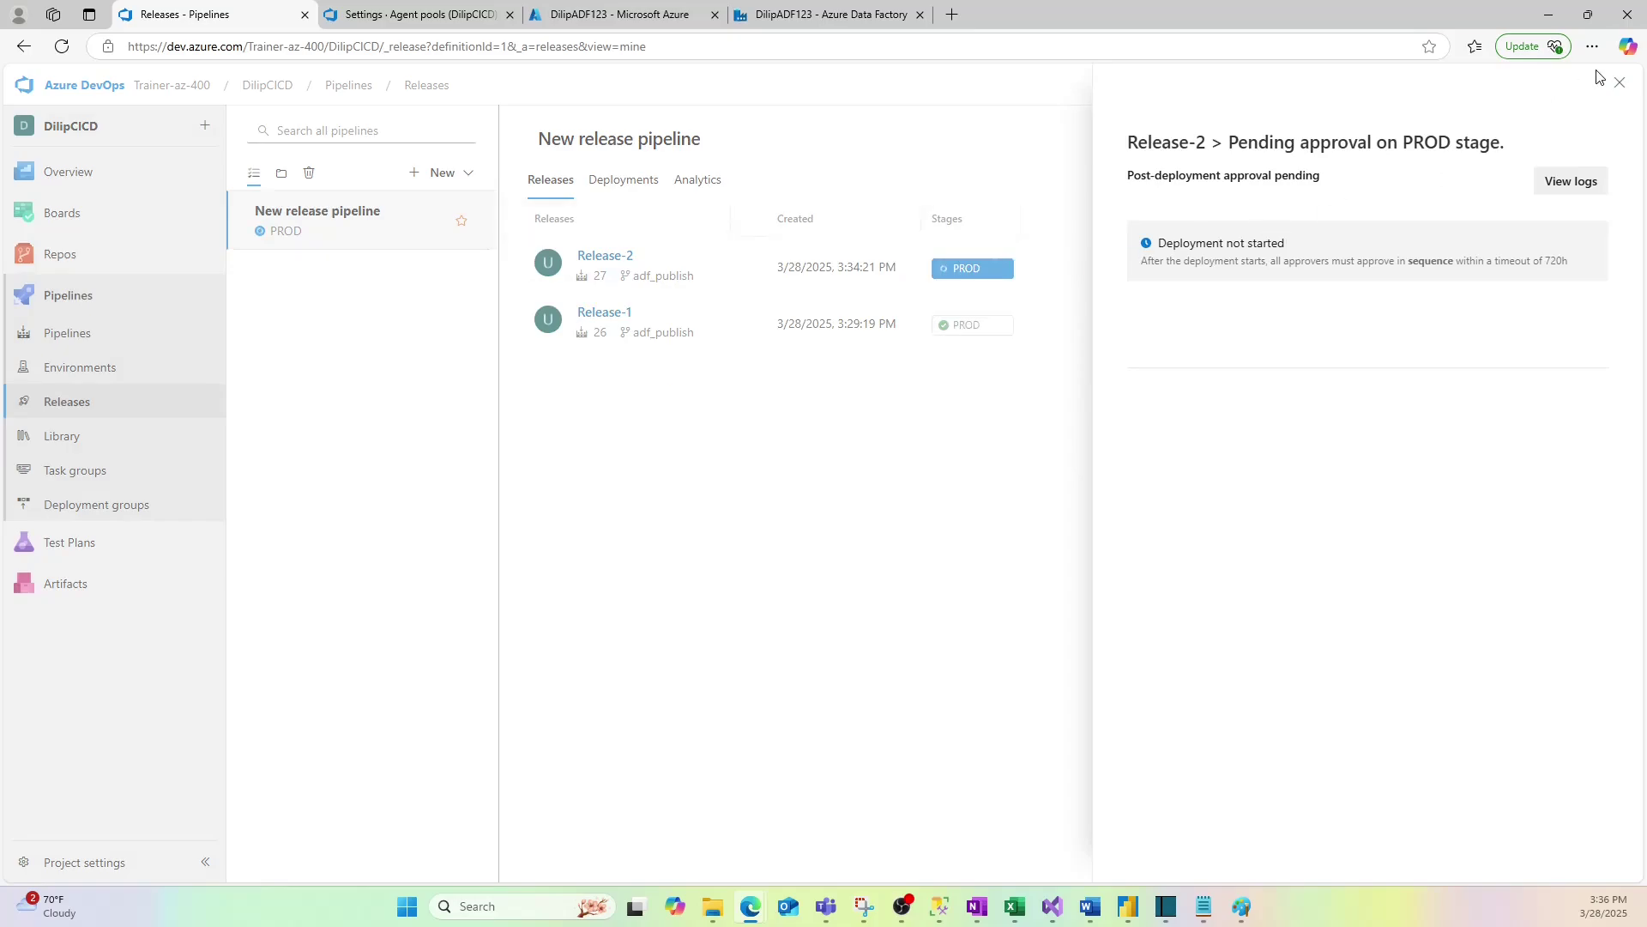
pyautogui.click(1620, 83)
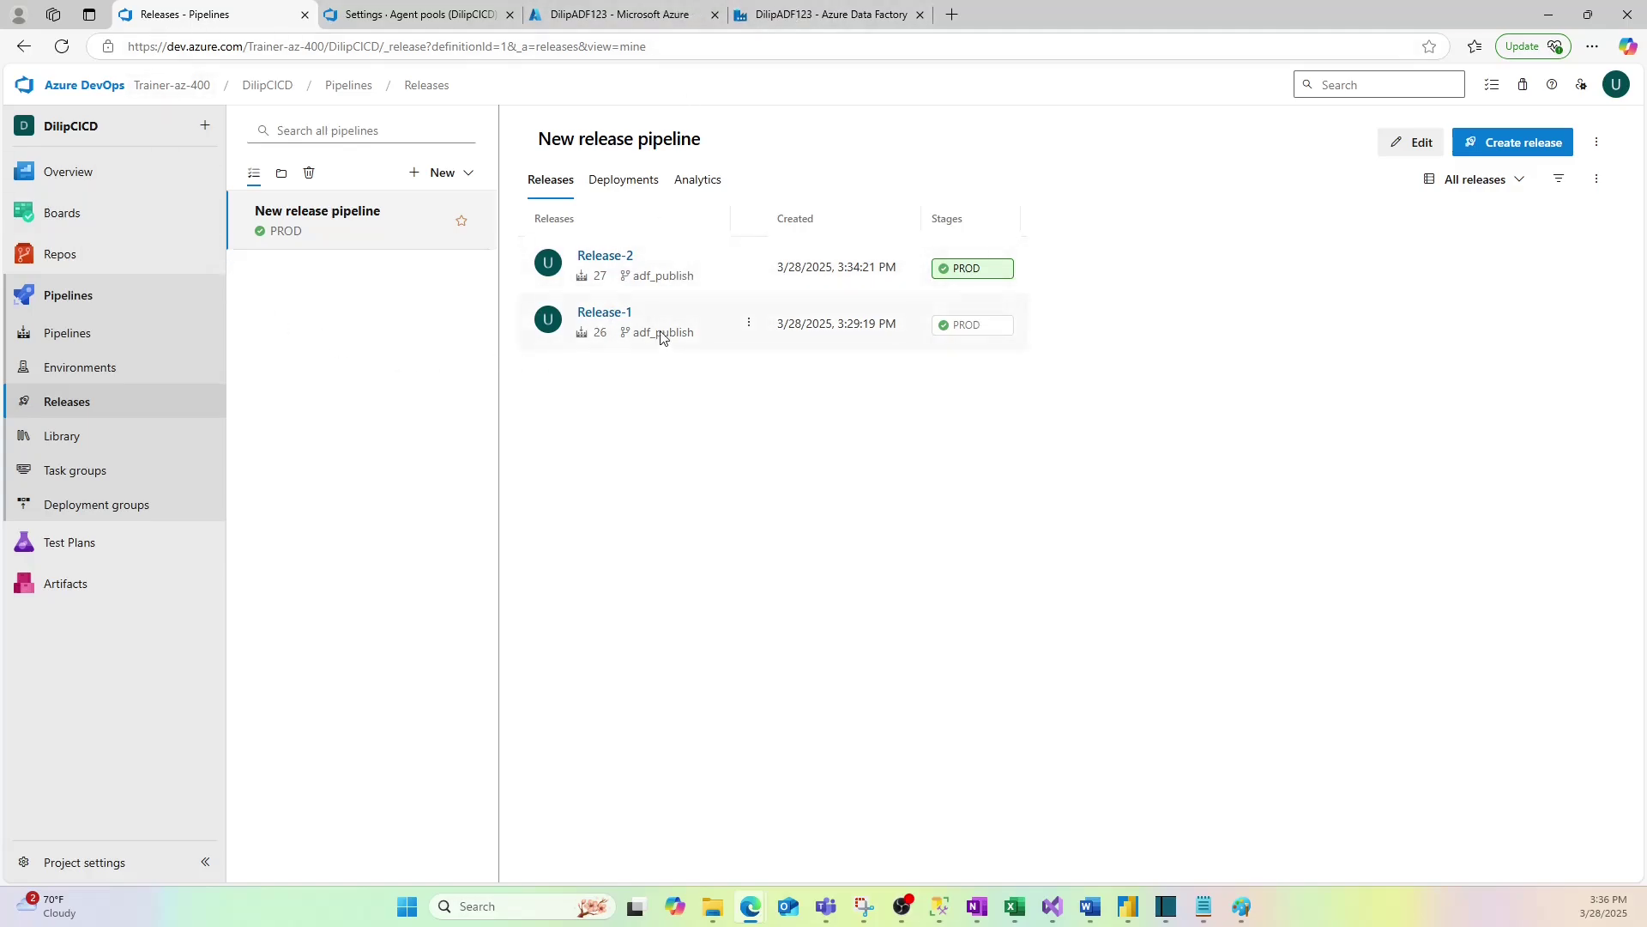
# Step: Check Testpipeline2 in Azure Data Factory, then examine the Azure DevOps build pipeline list and the repository's publish_config.json and pipeline folder
pyautogui.click(807, 20)
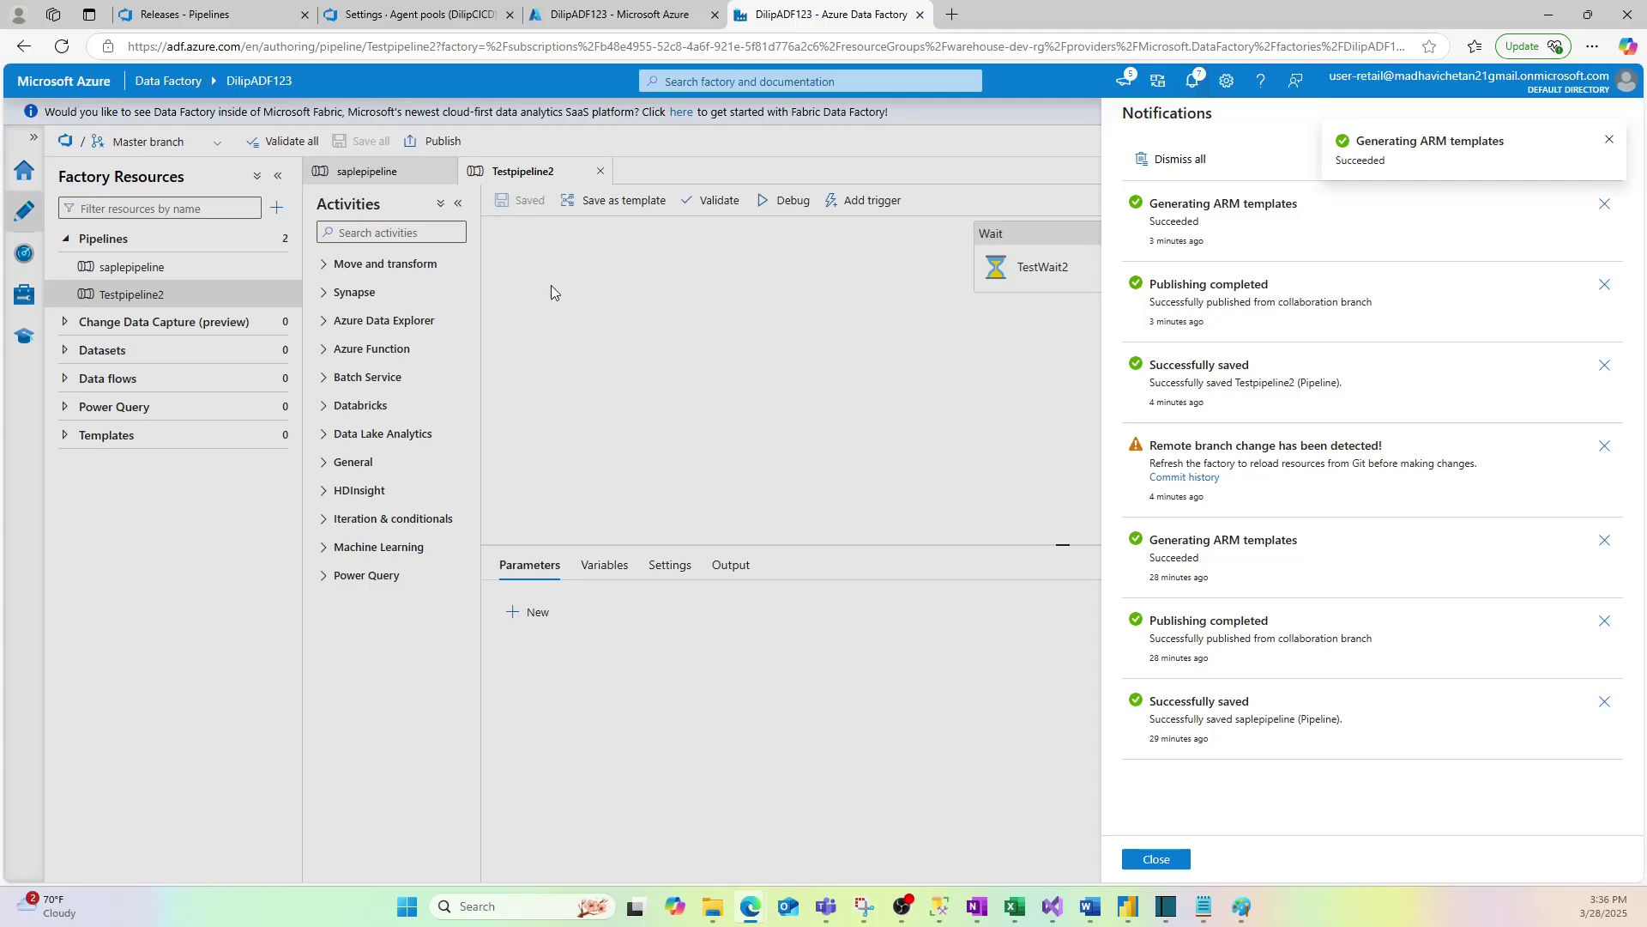
pyautogui.click(180, 15)
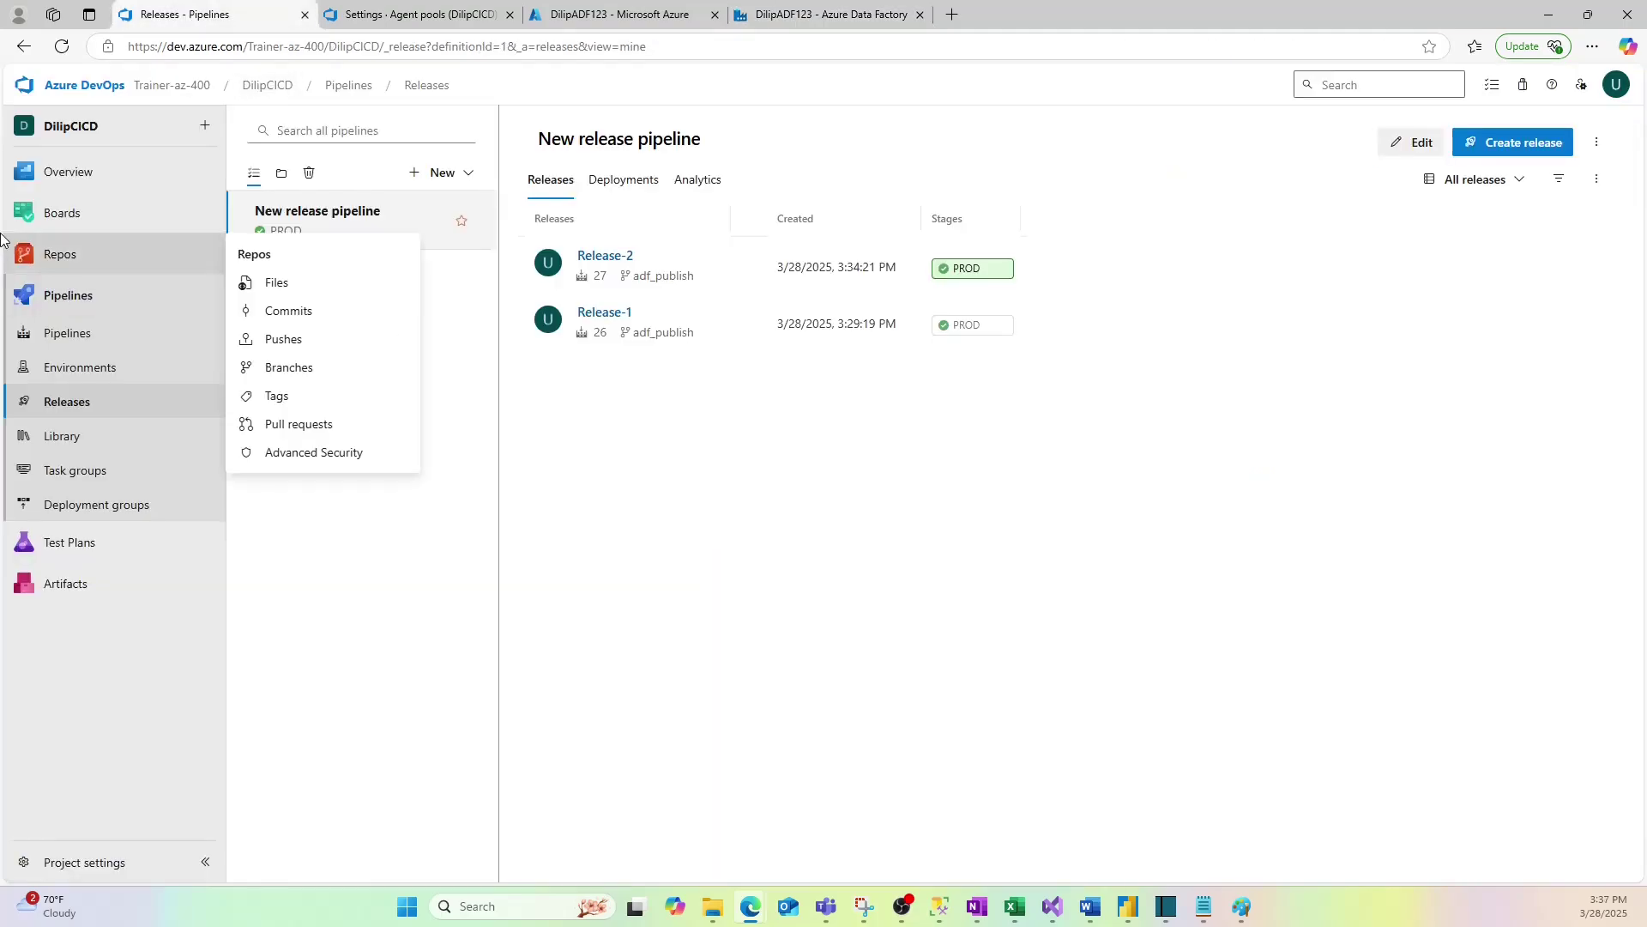
pyautogui.click(58, 257)
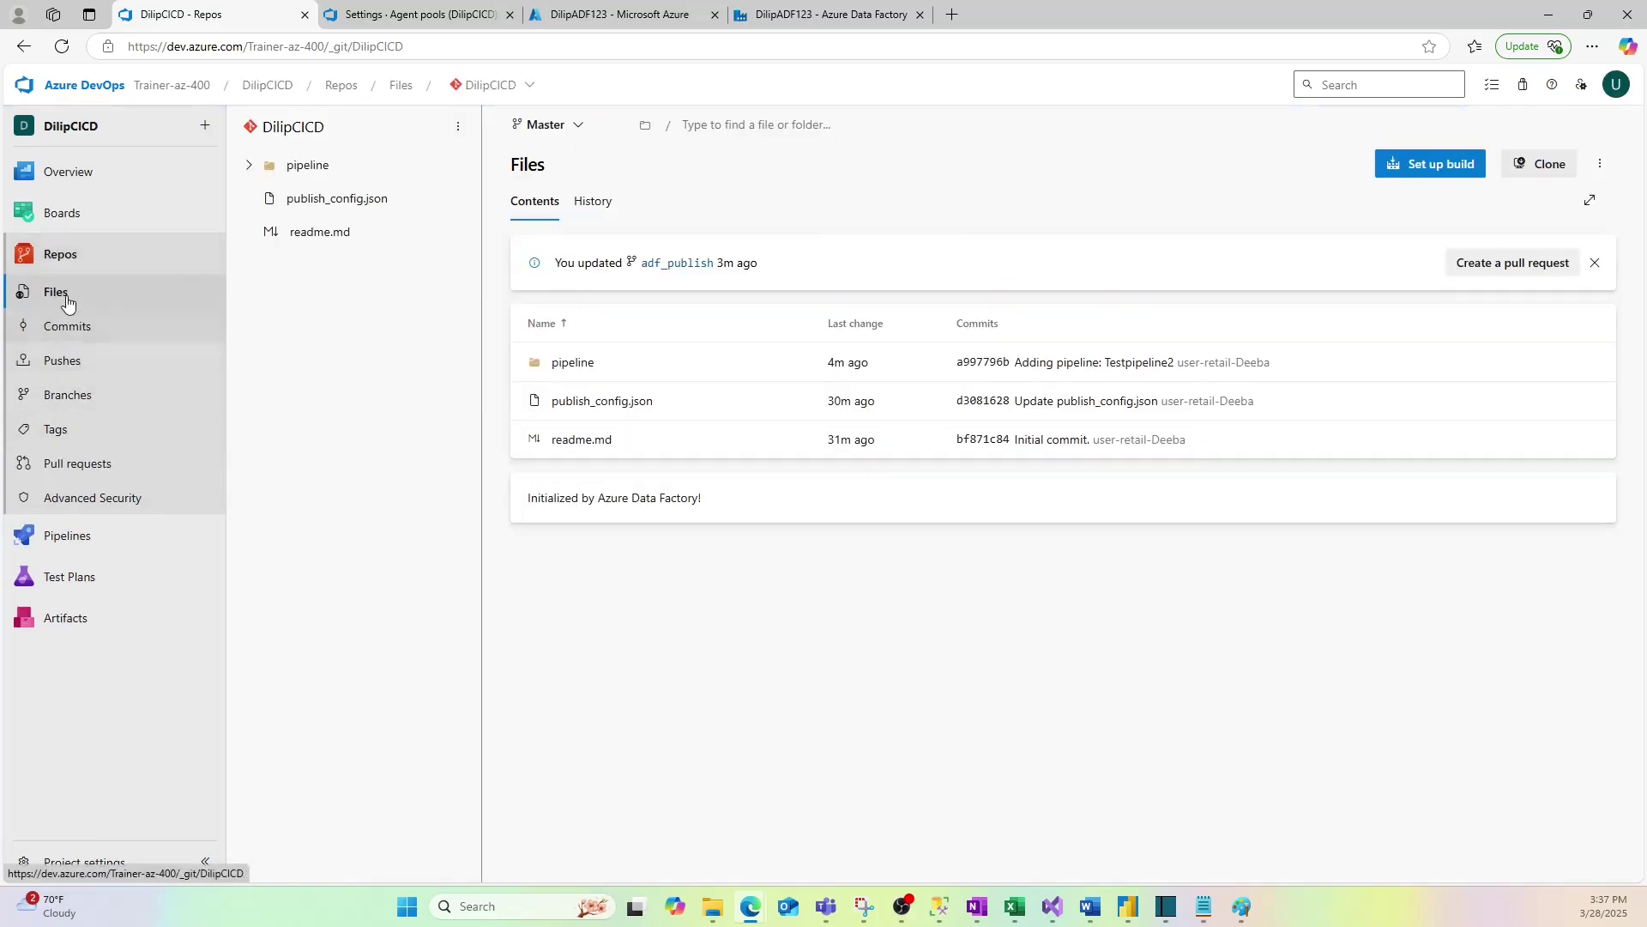
pyautogui.click(77, 534)
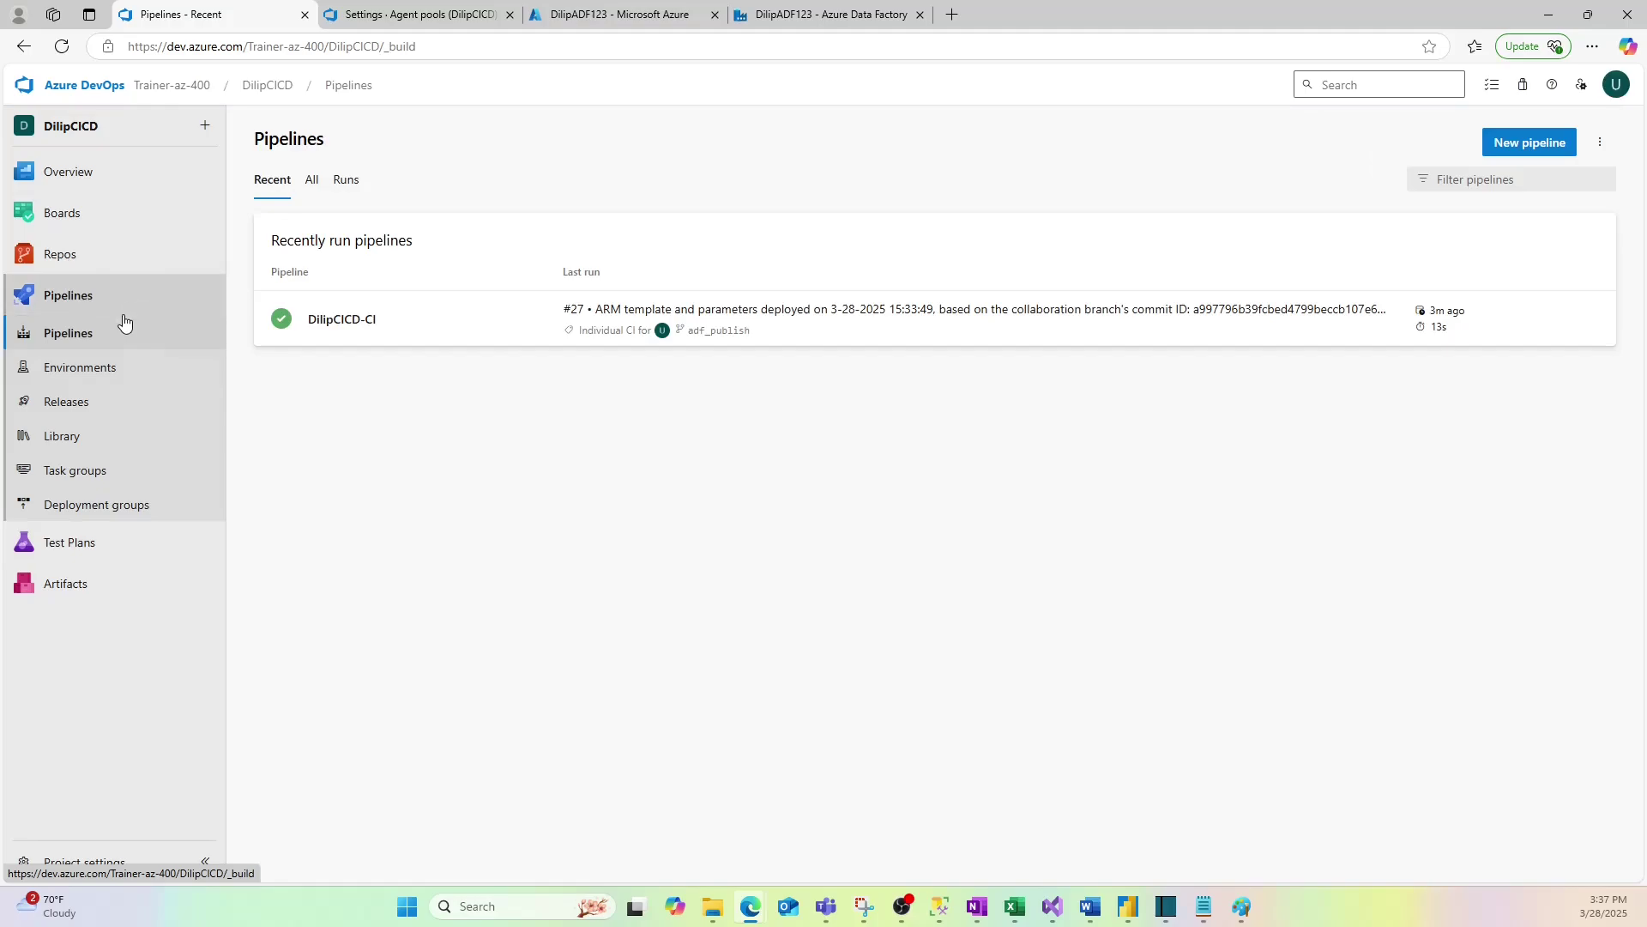
pyautogui.click(327, 328)
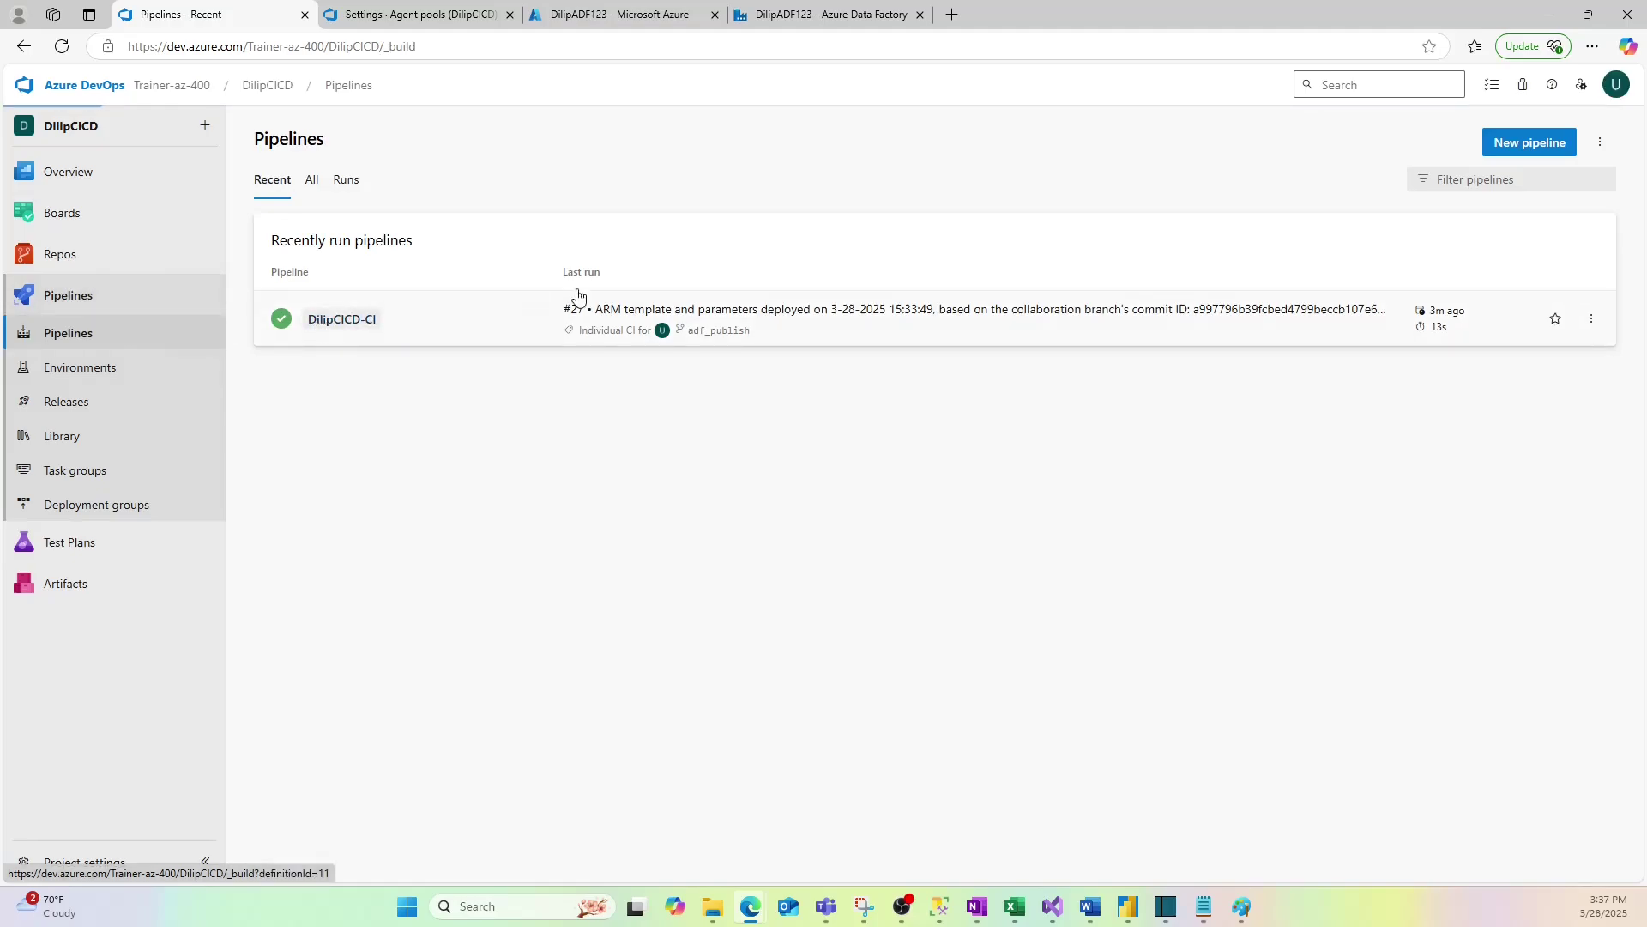
pyautogui.click(86, 262)
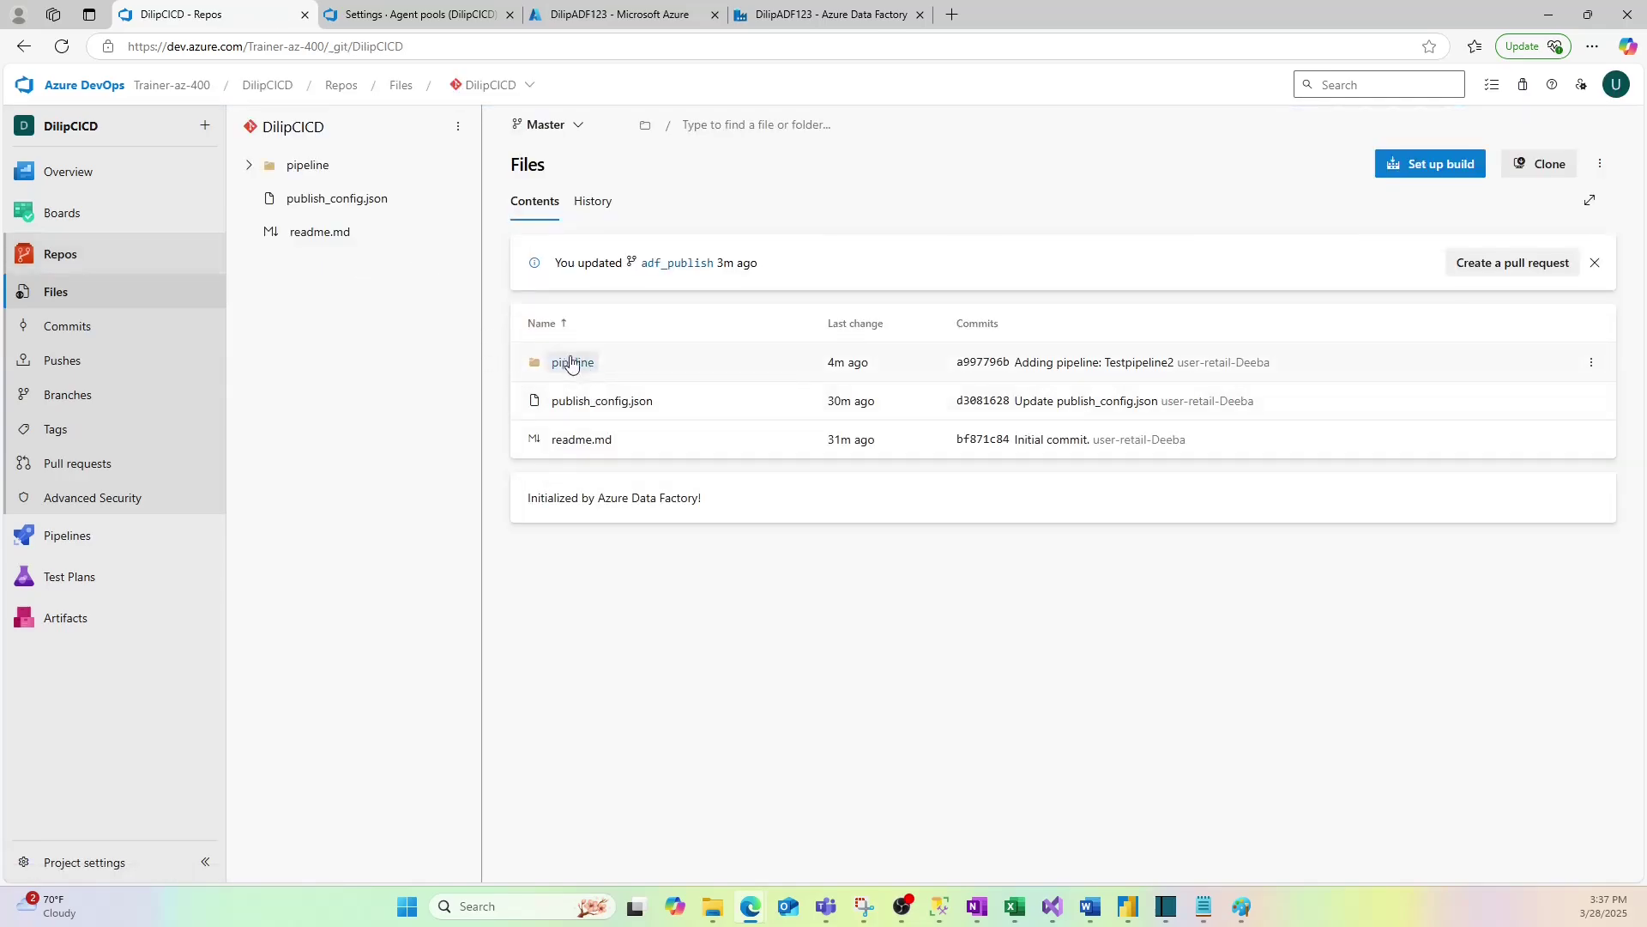
pyautogui.click(335, 200)
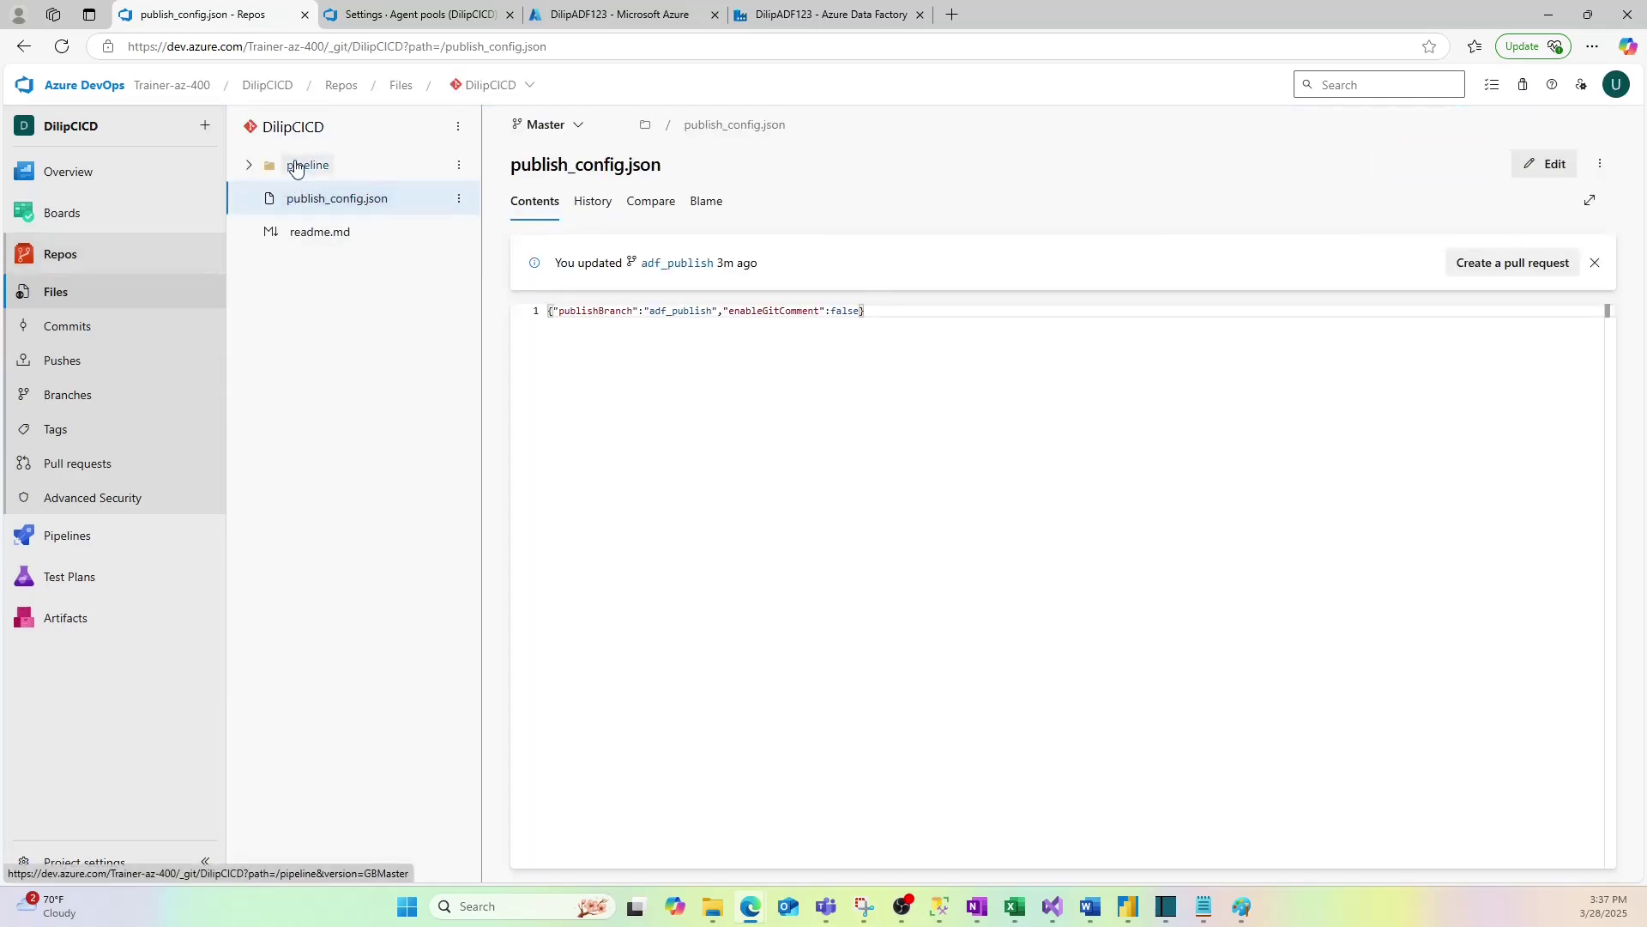
pyautogui.click(301, 165)
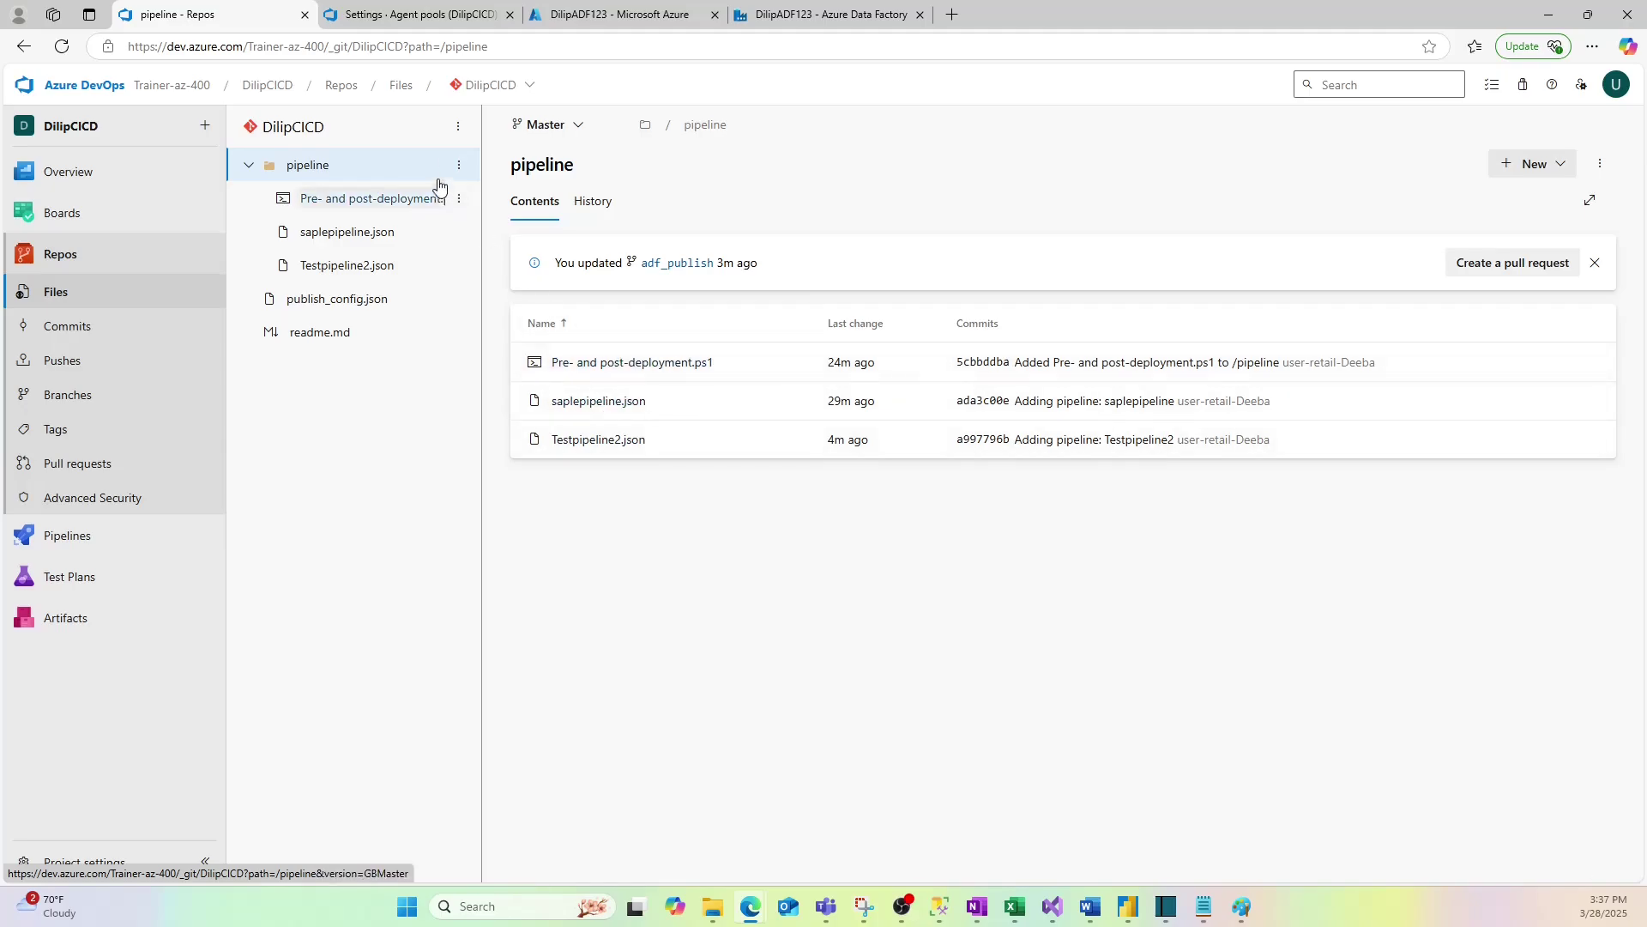
# Step: Review the runs of the DilipCICD-CI pipeline and open its definition for editing
pyautogui.click(83, 549)
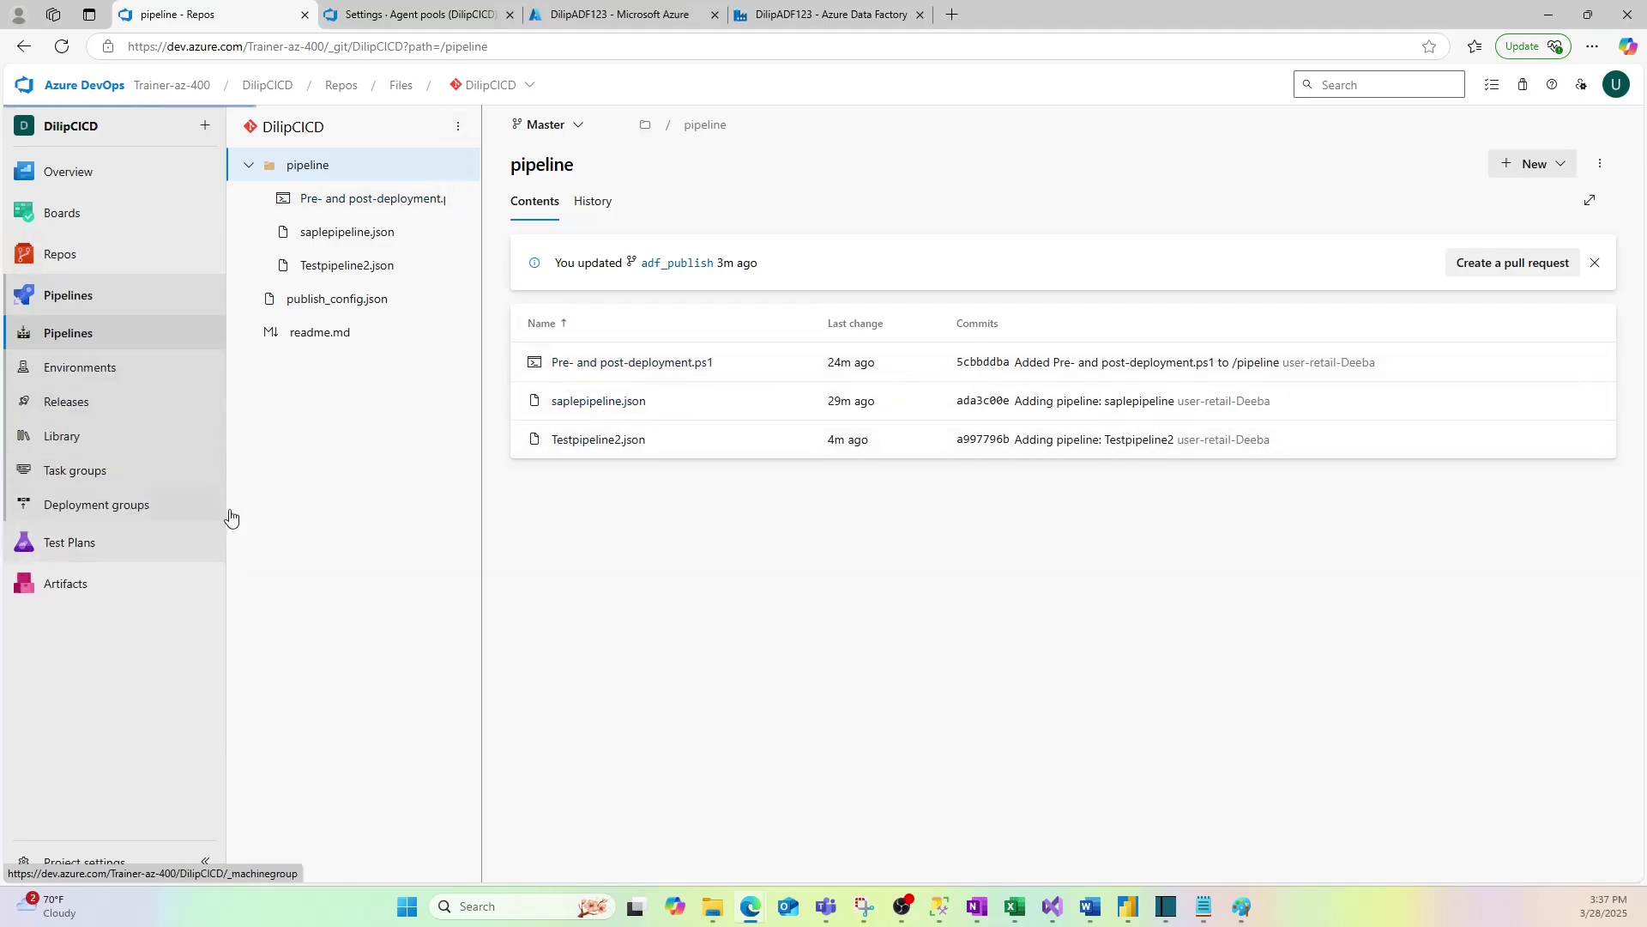
pyautogui.click(354, 321)
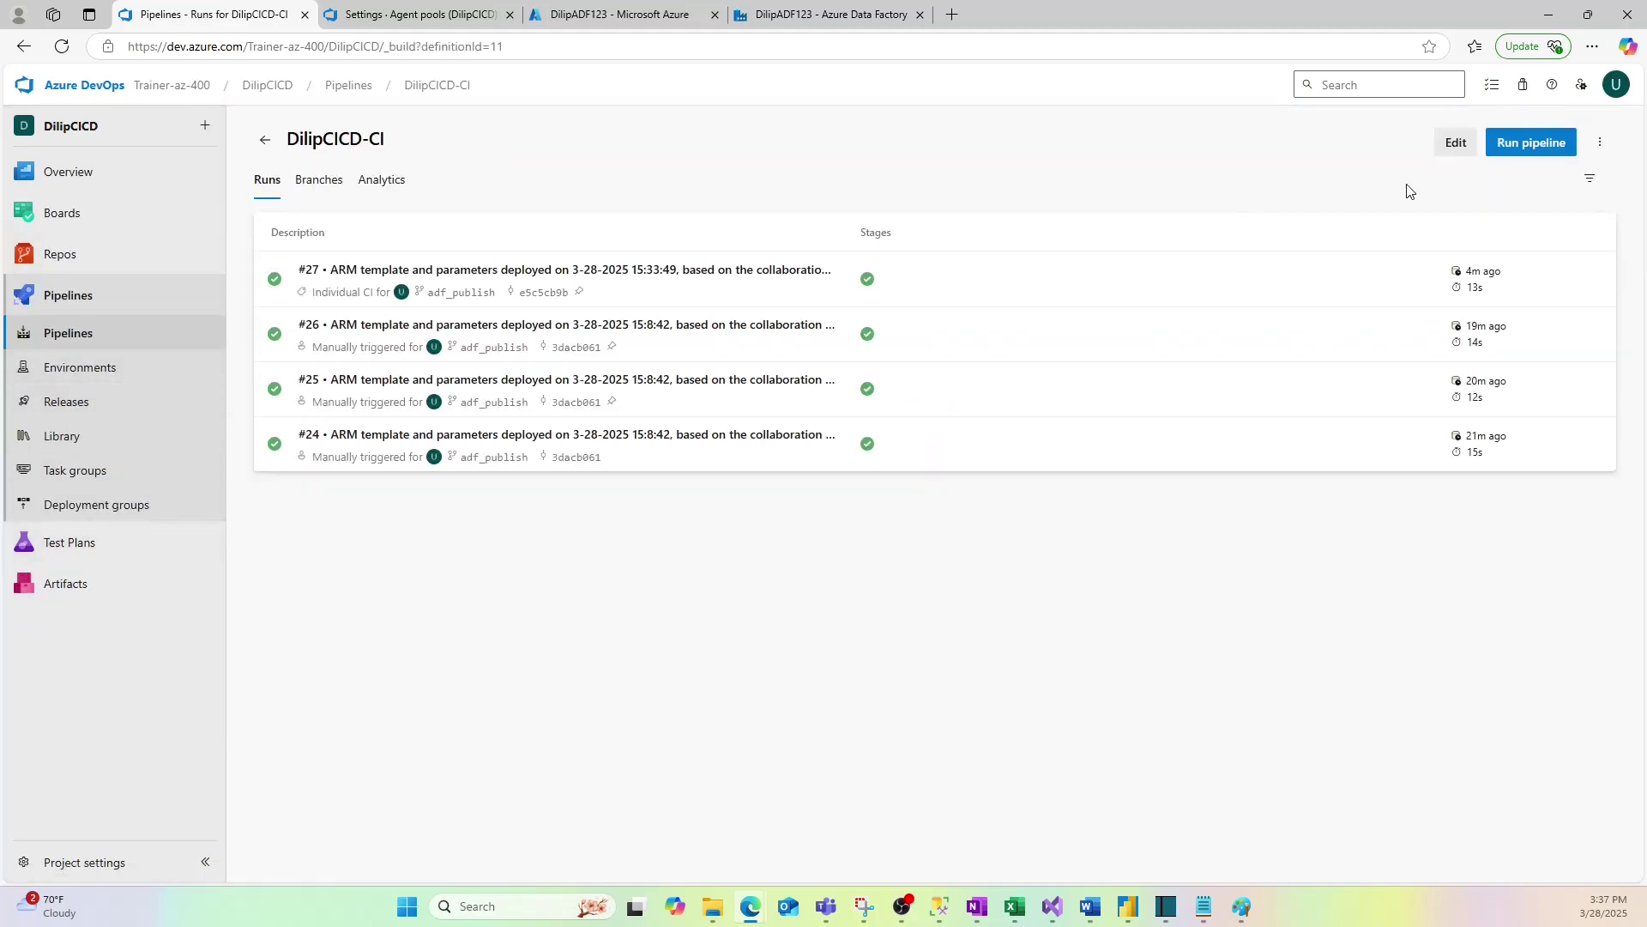
pyautogui.click(1456, 147)
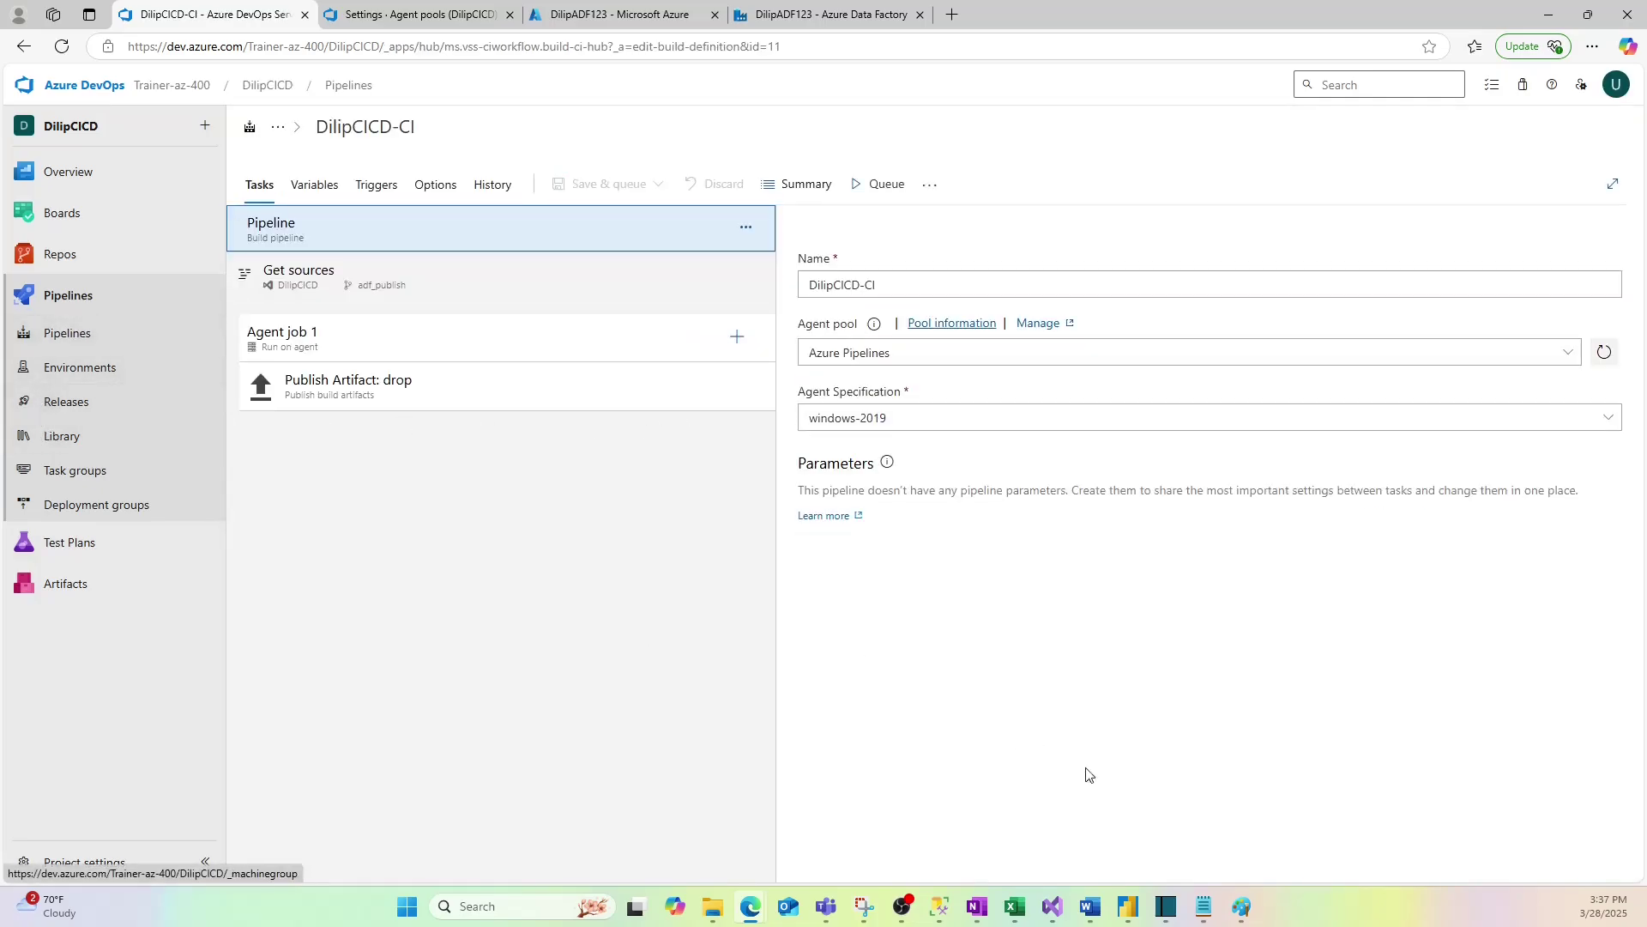
# Step: Switch to Paint and draw black rectangles around steps 1 to 4 and step 7 of the Azure DevOps list
pyautogui.click(1242, 906)
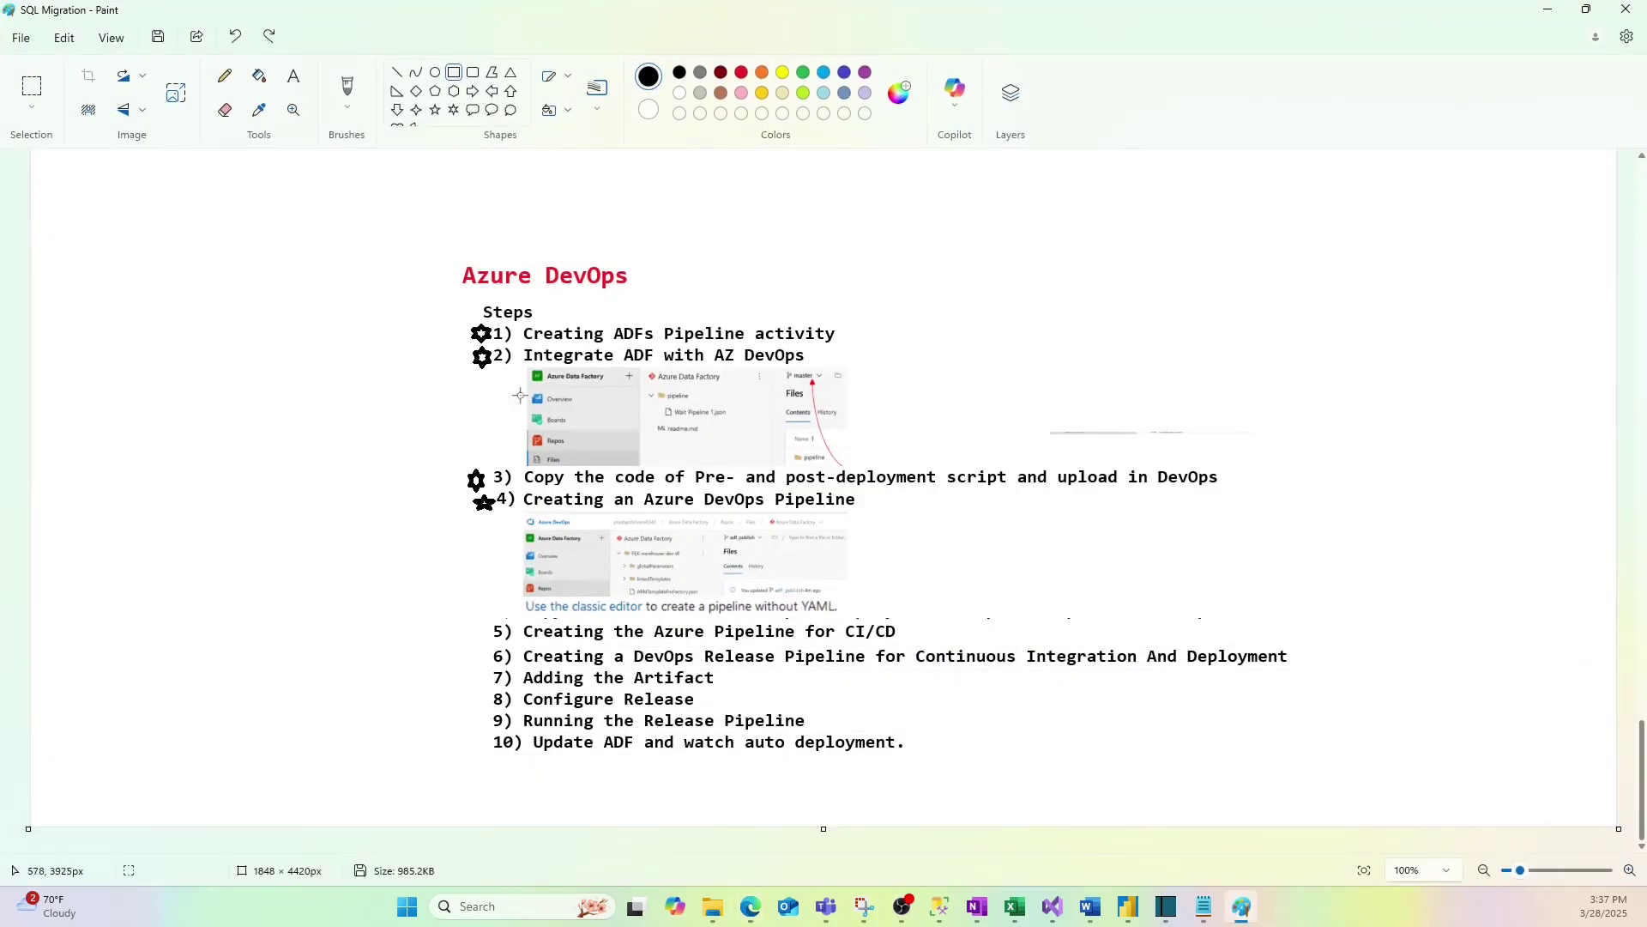
pyautogui.click(611, 314)
pyautogui.moveTo(612, 322); pyautogui.dragTo(873, 343)
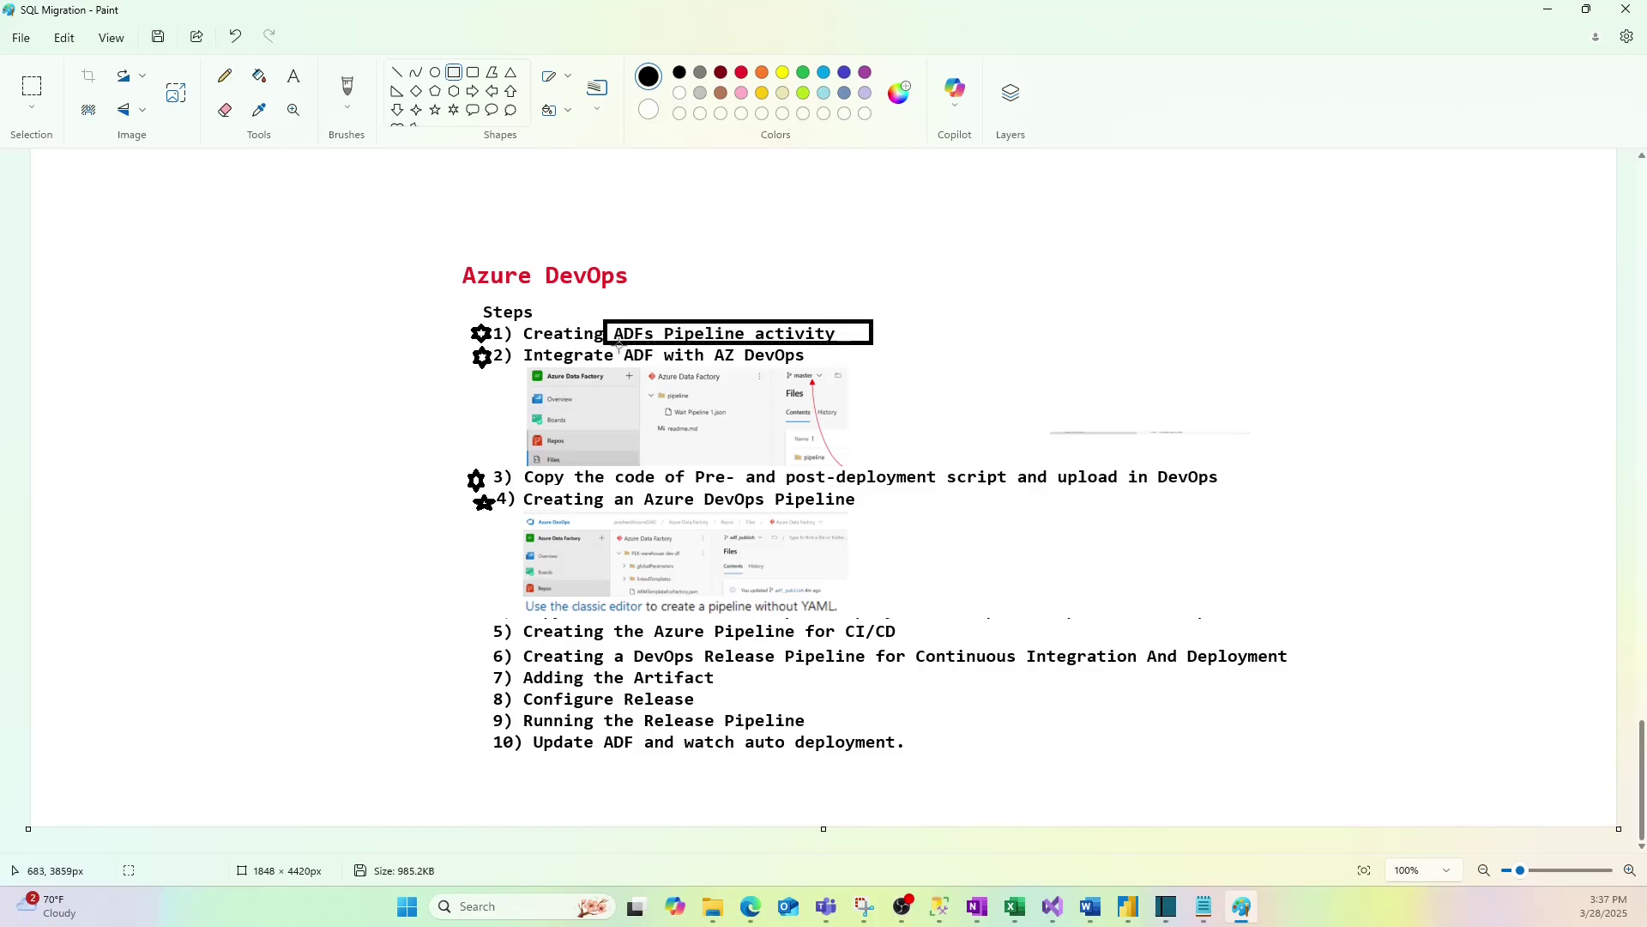
pyautogui.moveTo(617, 345); pyautogui.dragTo(829, 364)
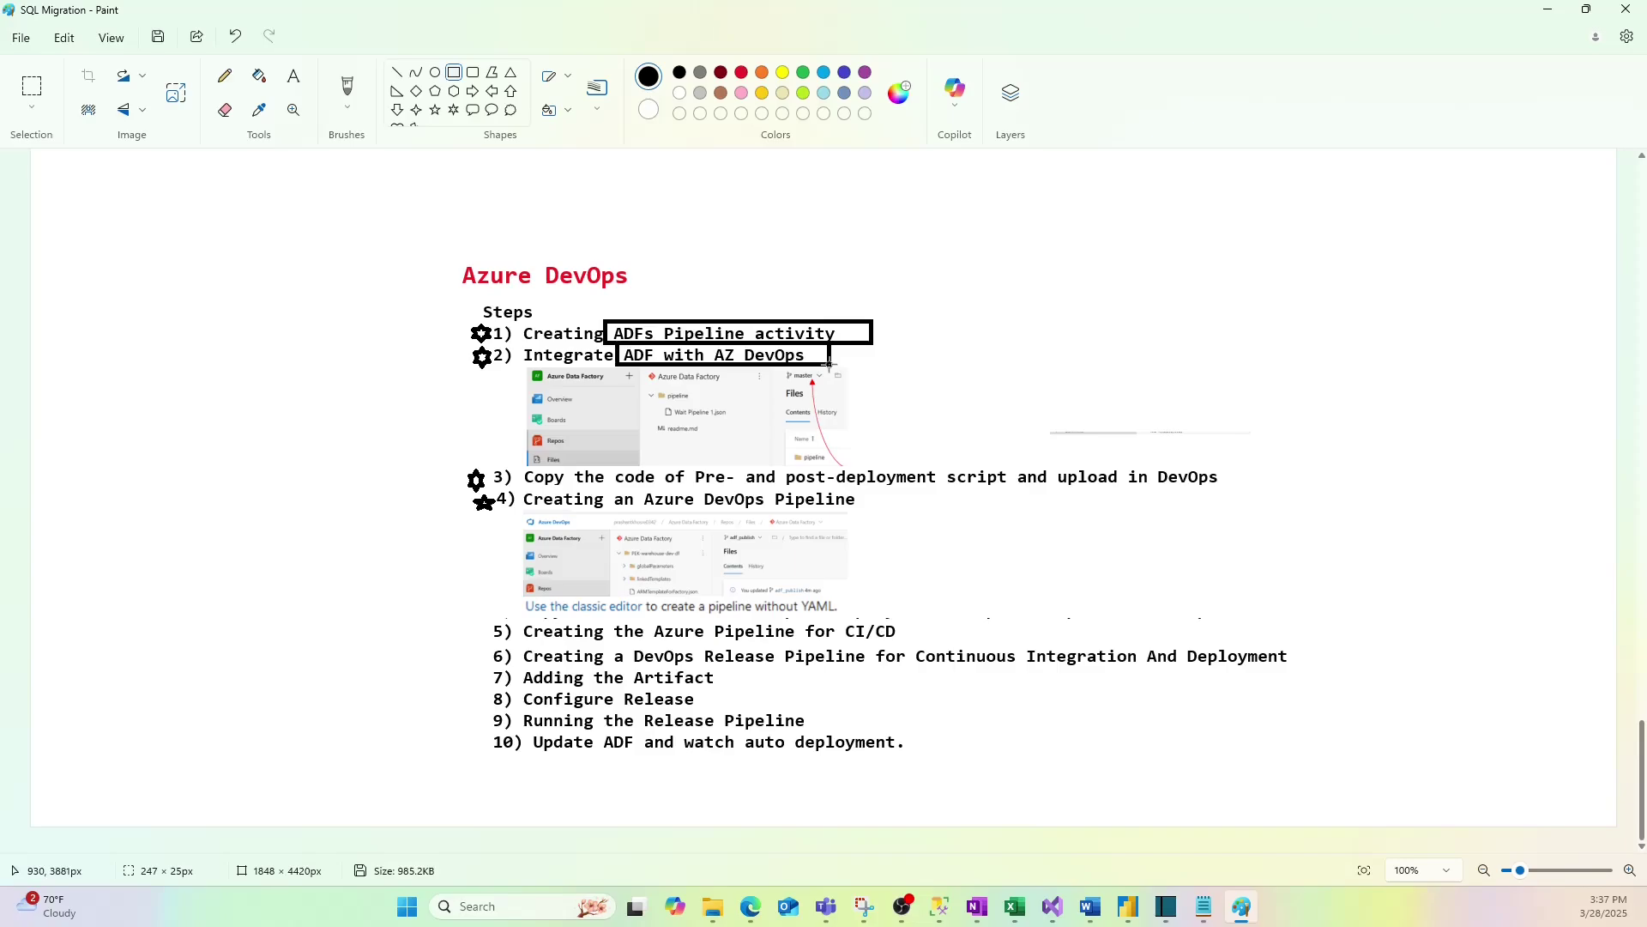
pyautogui.click(981, 365)
pyautogui.moveTo(521, 464); pyautogui.dragTo(1248, 489)
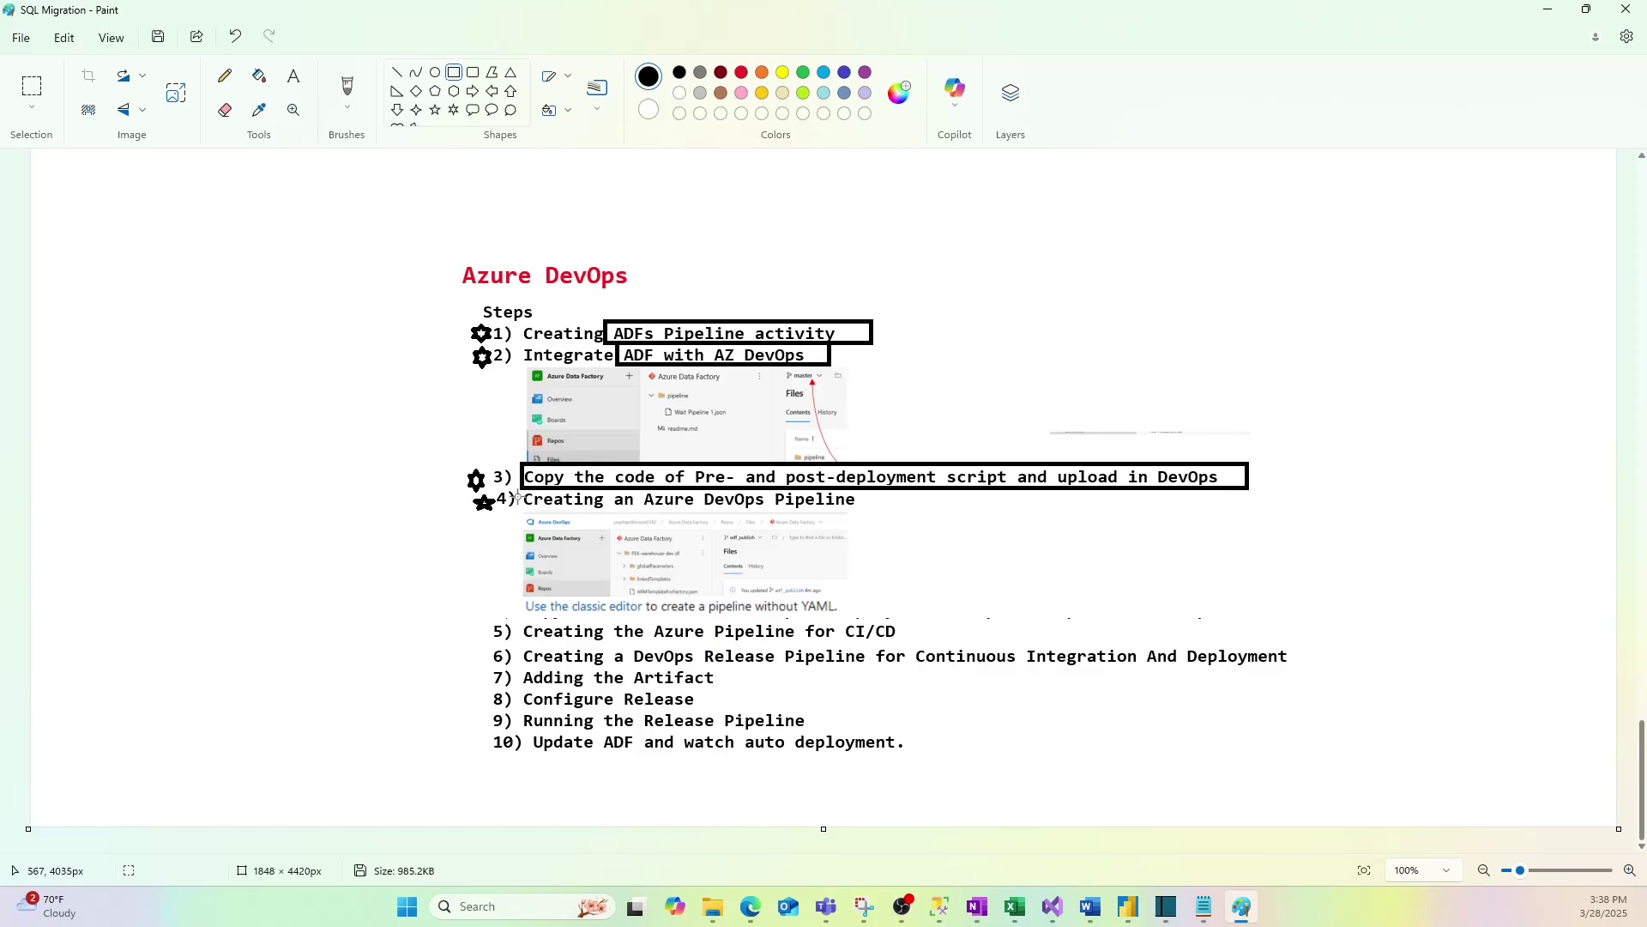
pyautogui.moveTo(518, 488); pyautogui.dragTo(887, 618)
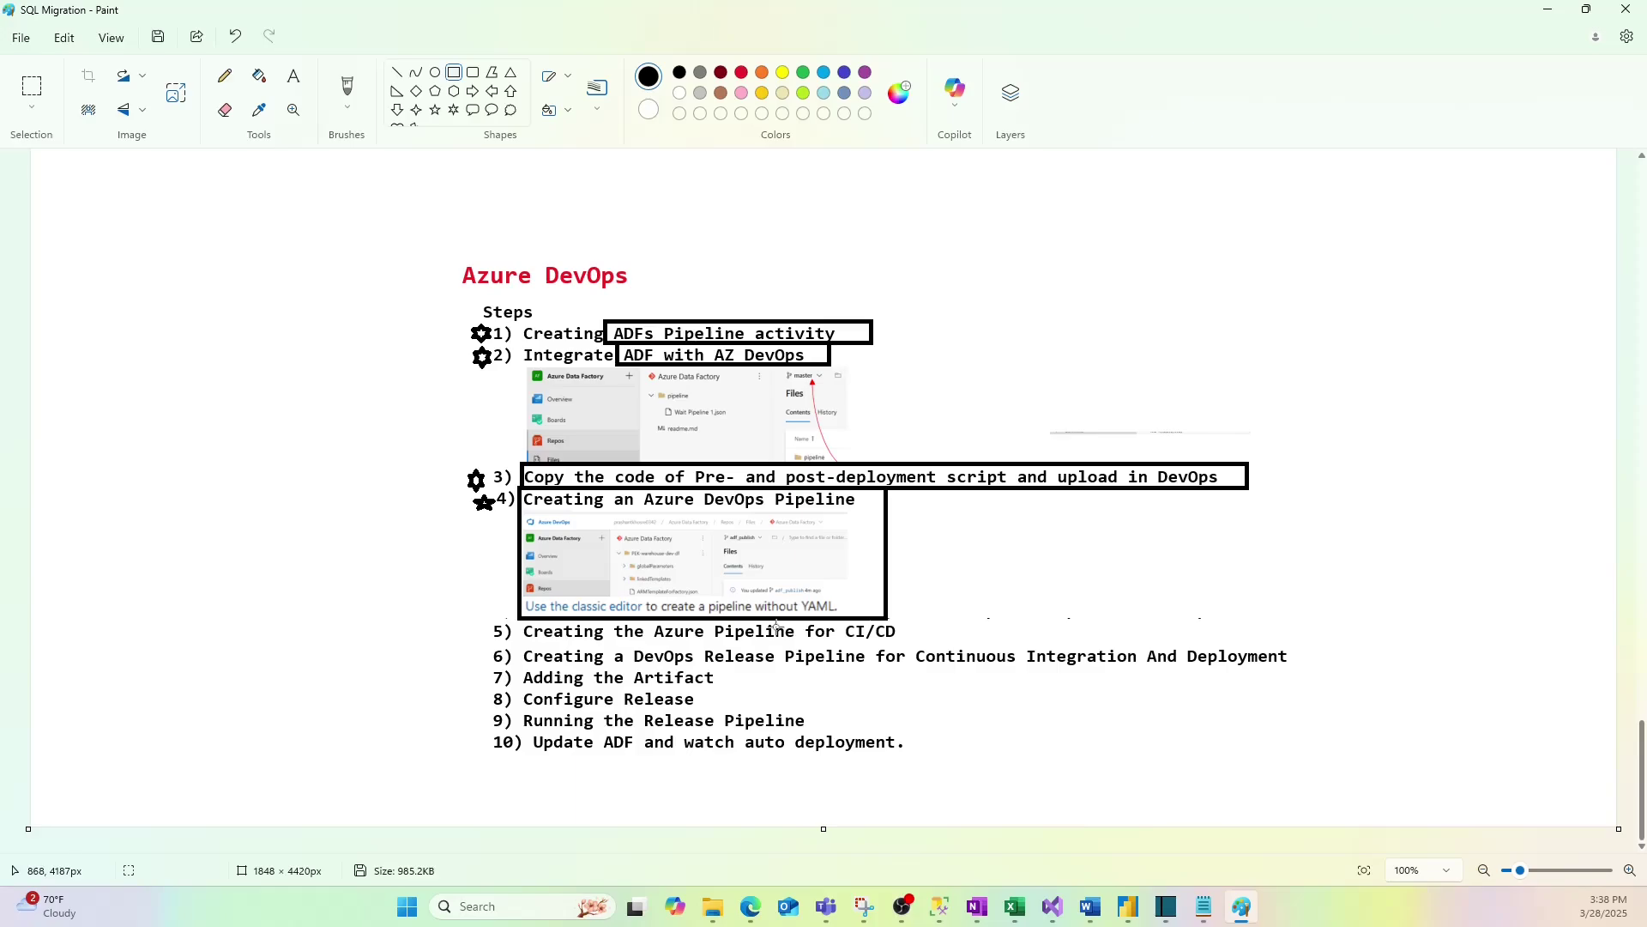
pyautogui.moveTo(470, 666); pyautogui.dragTo(742, 688)
pyautogui.click(836, 689)
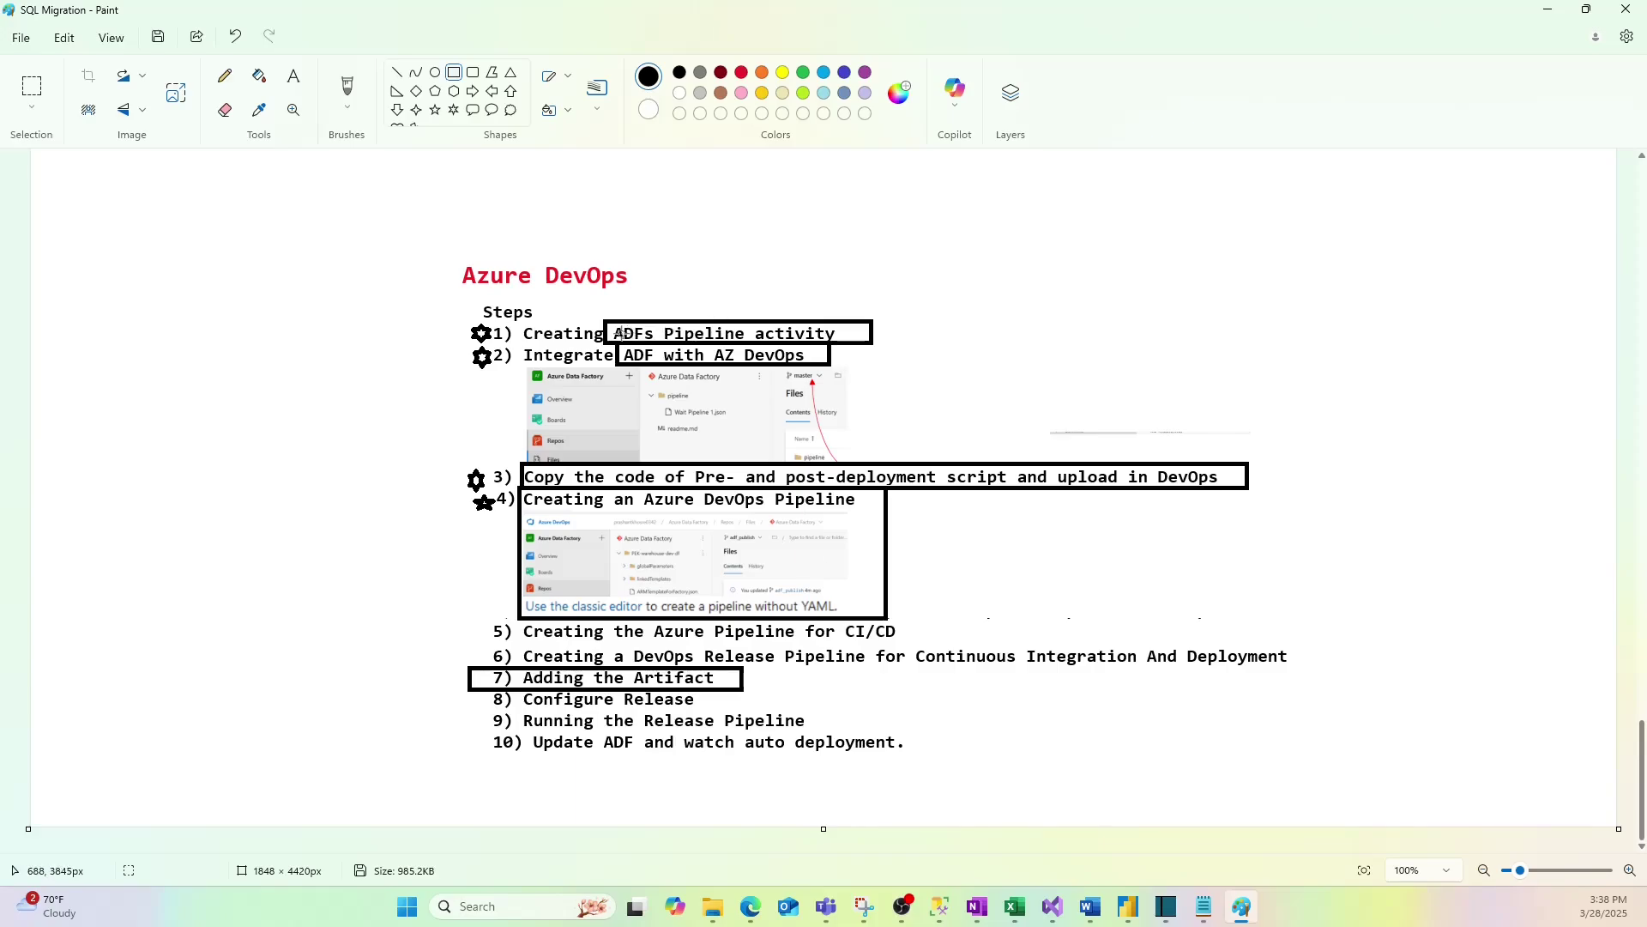
# Step: Draw black rectangles around "Continuous Integration And Deployment" in step 6, all of step 9, and the text of step 10
pyautogui.moveTo(910, 636); pyautogui.dragTo(1302, 673)
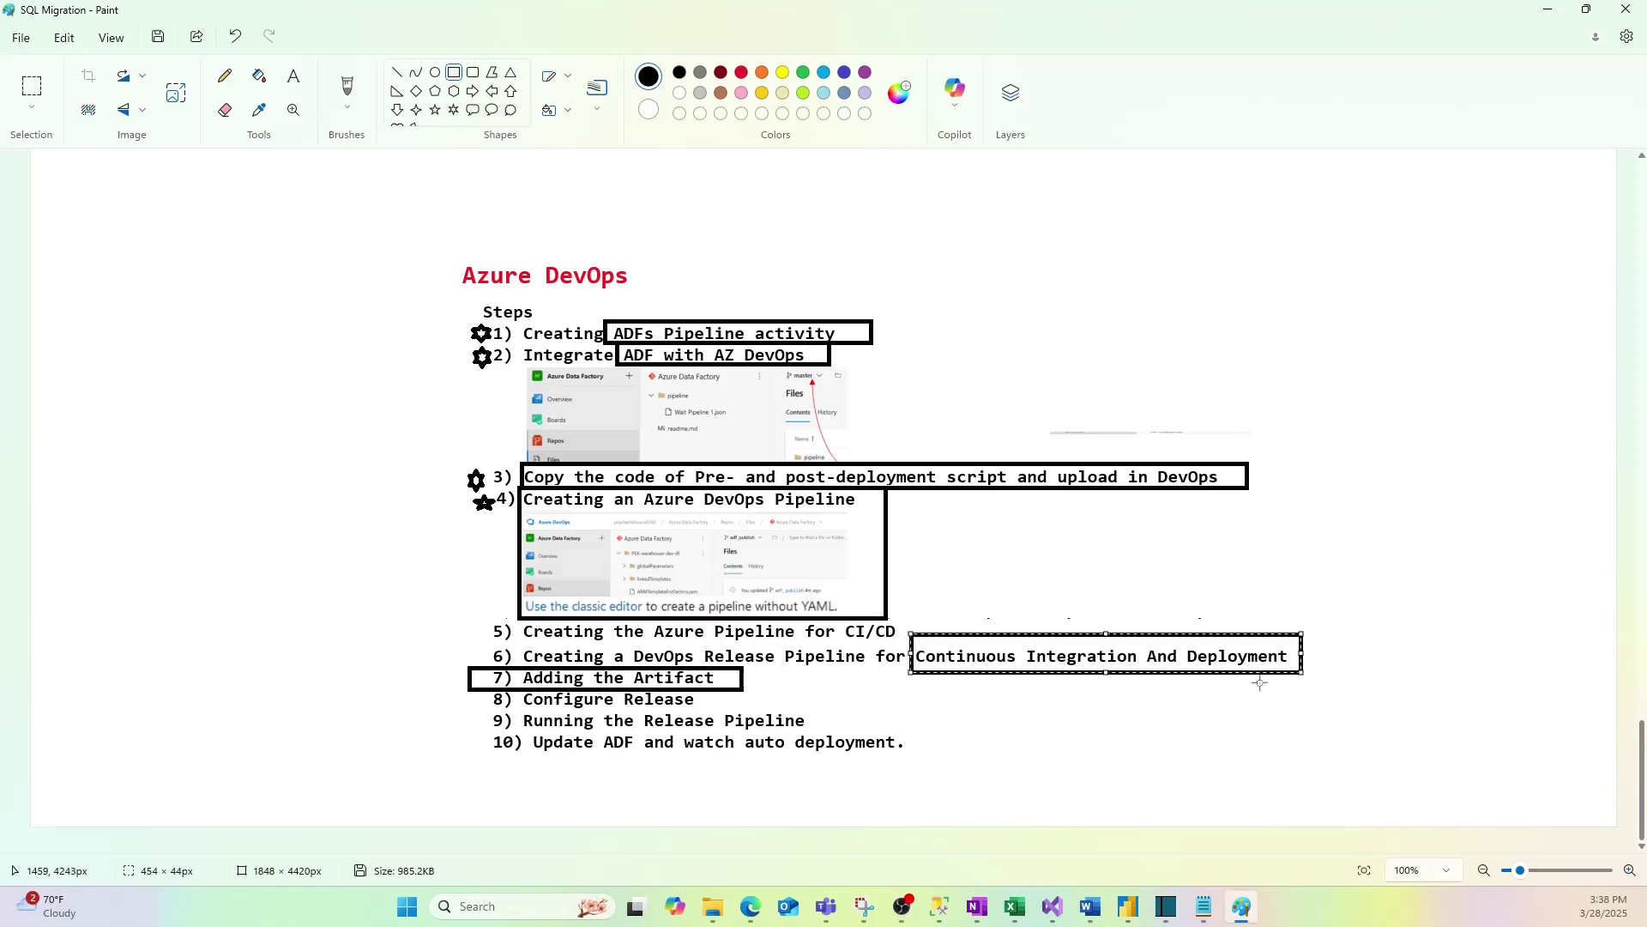
pyautogui.click(1057, 705)
pyautogui.moveTo(471, 710); pyautogui.dragTo(869, 732)
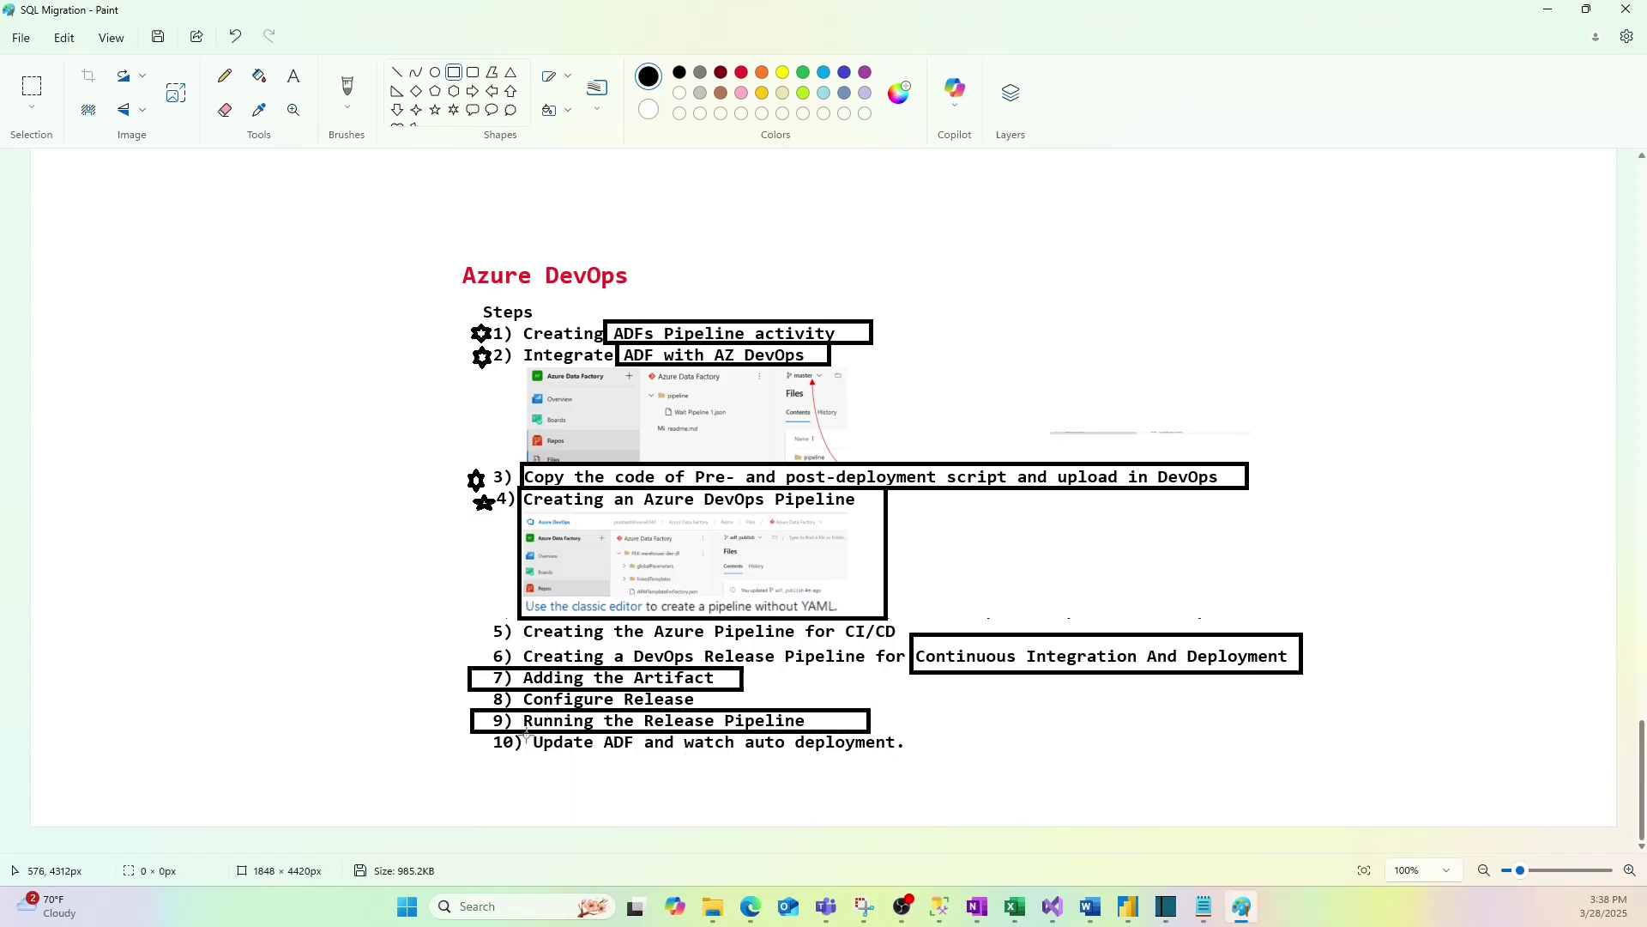
pyautogui.moveTo(525, 733); pyautogui.dragTo(914, 755)
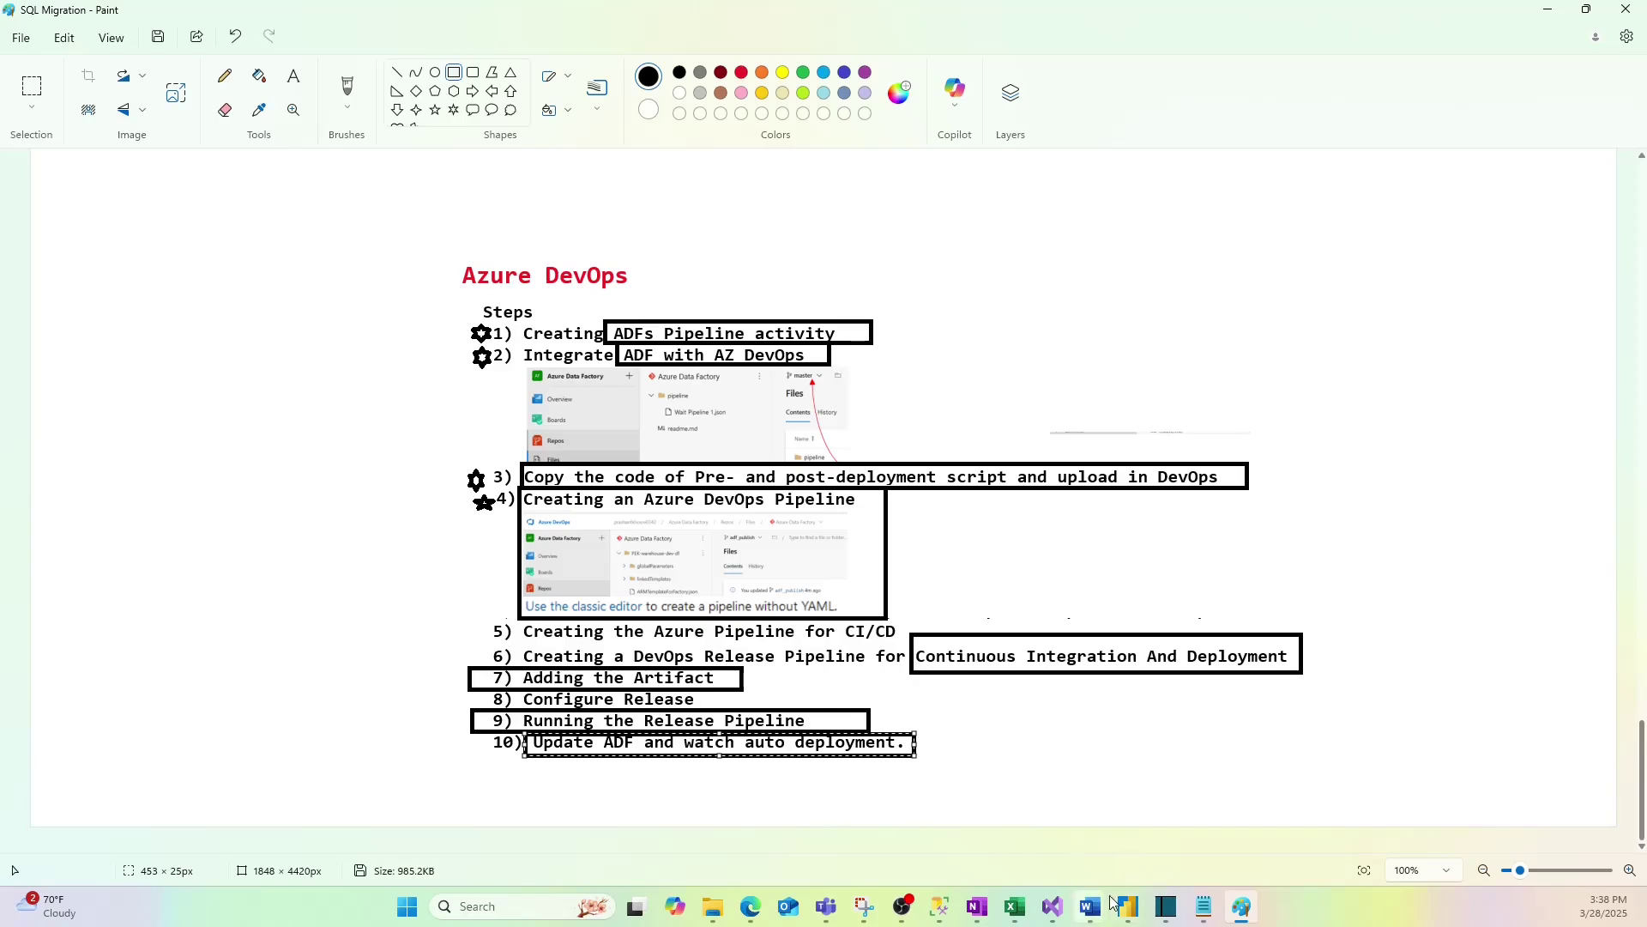
# Step: Switch to Azure DevOps in the browser and view the releases of the DilipCICD project's release pipeline
pyautogui.moveTo(1091, 907)
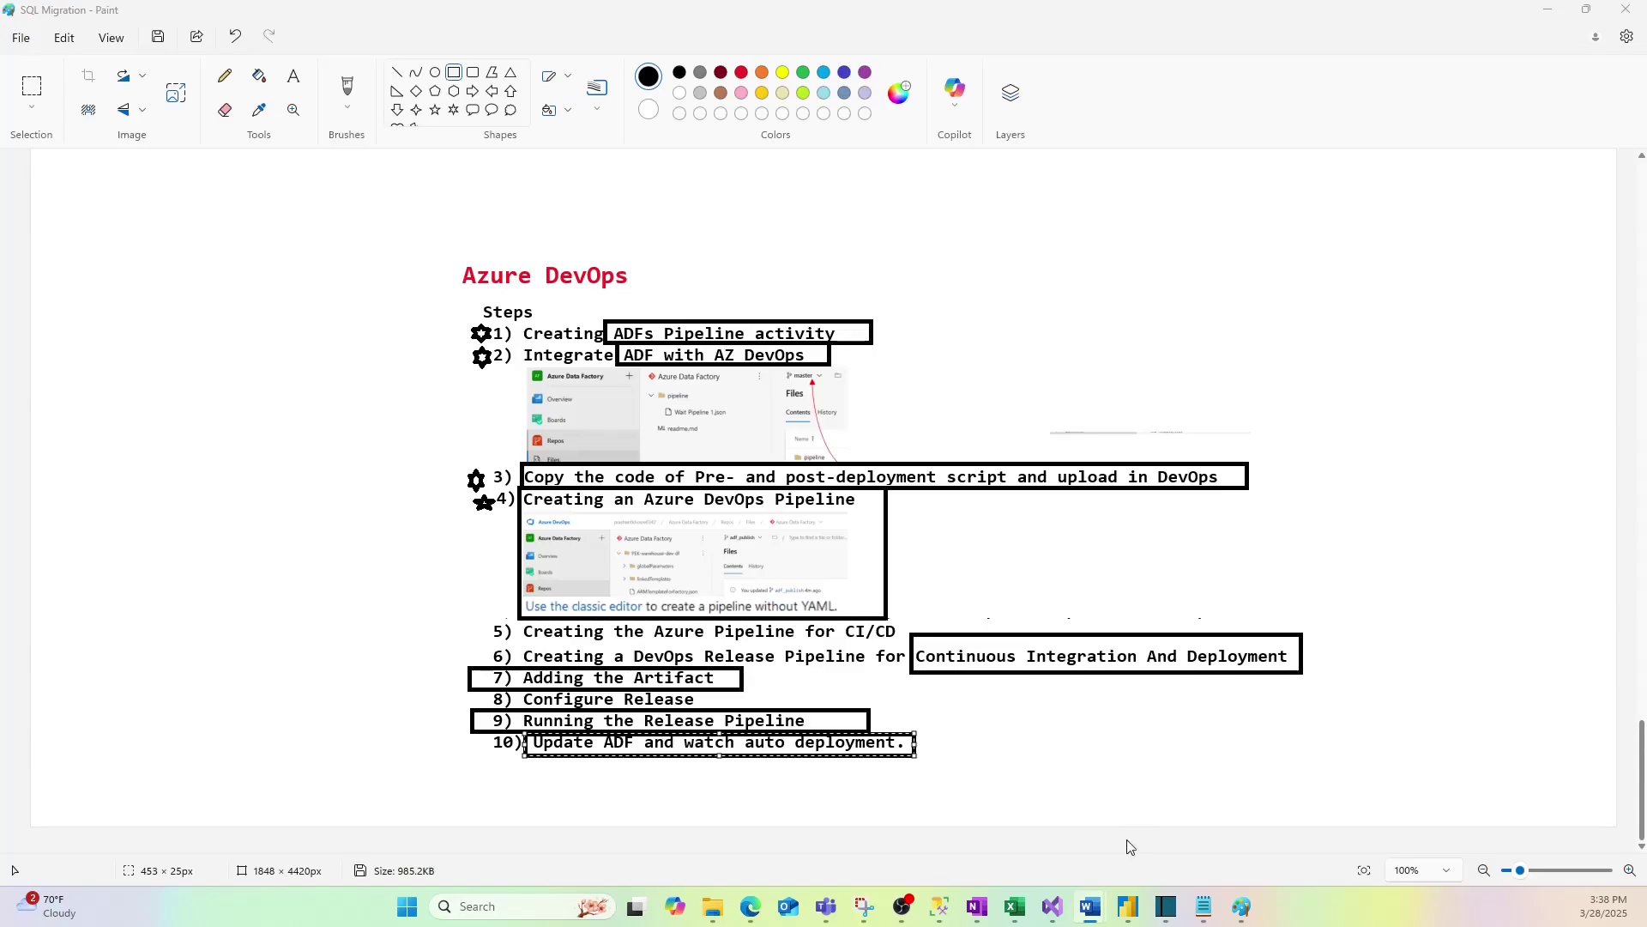
pyautogui.moveTo(750, 907)
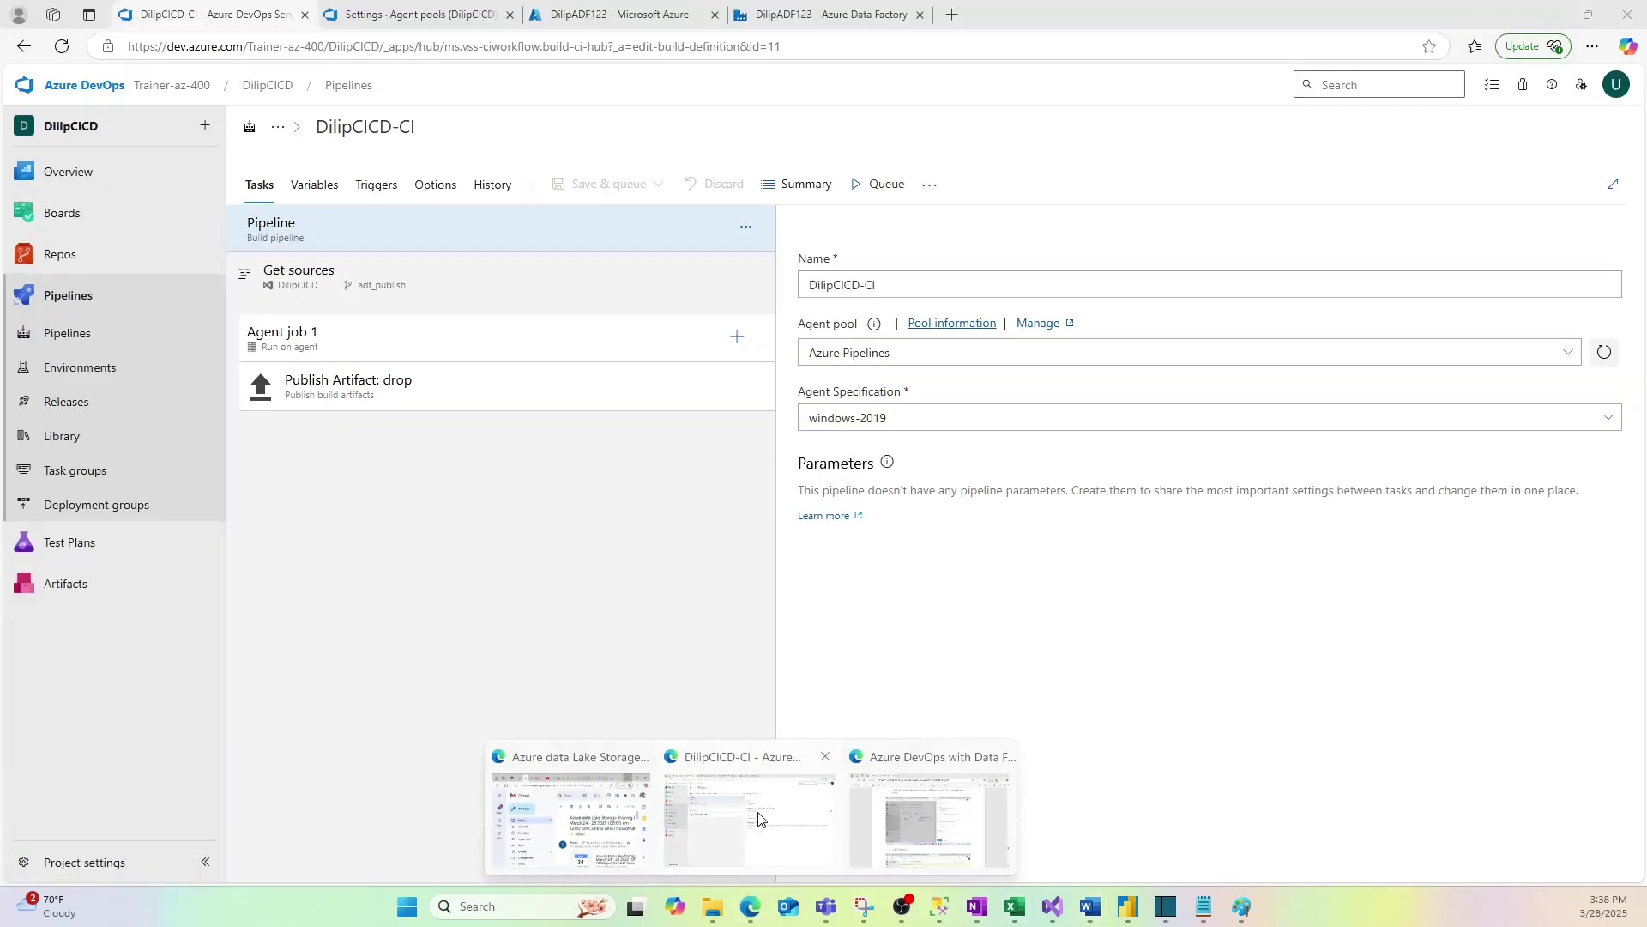
pyautogui.click(761, 820)
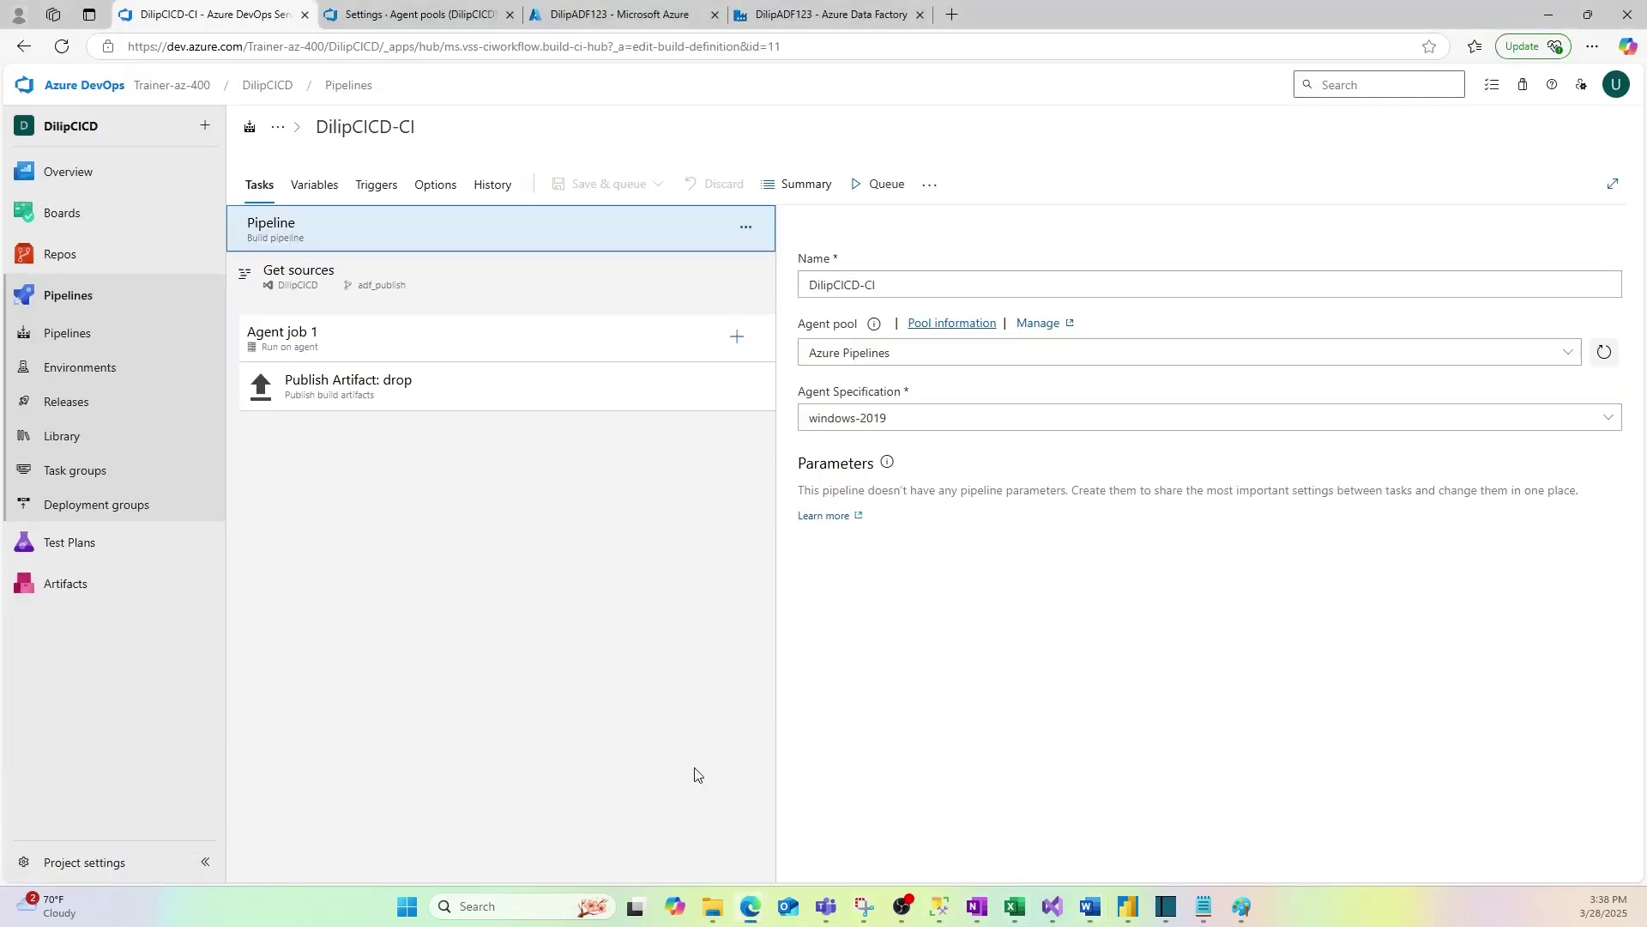
pyautogui.click(66, 401)
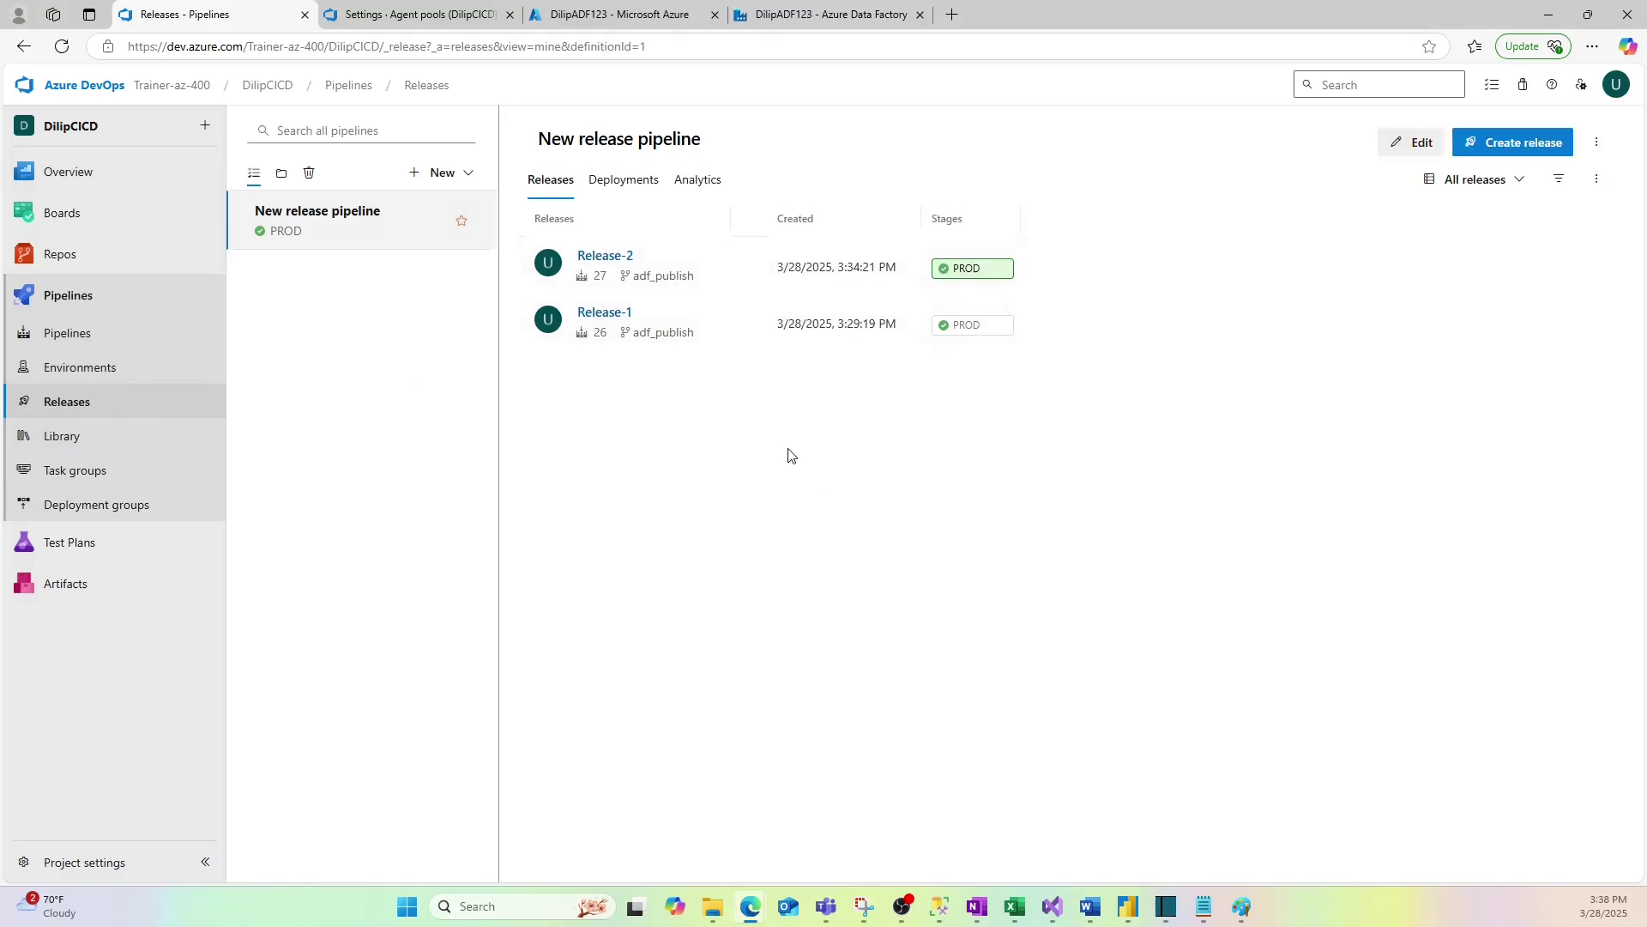